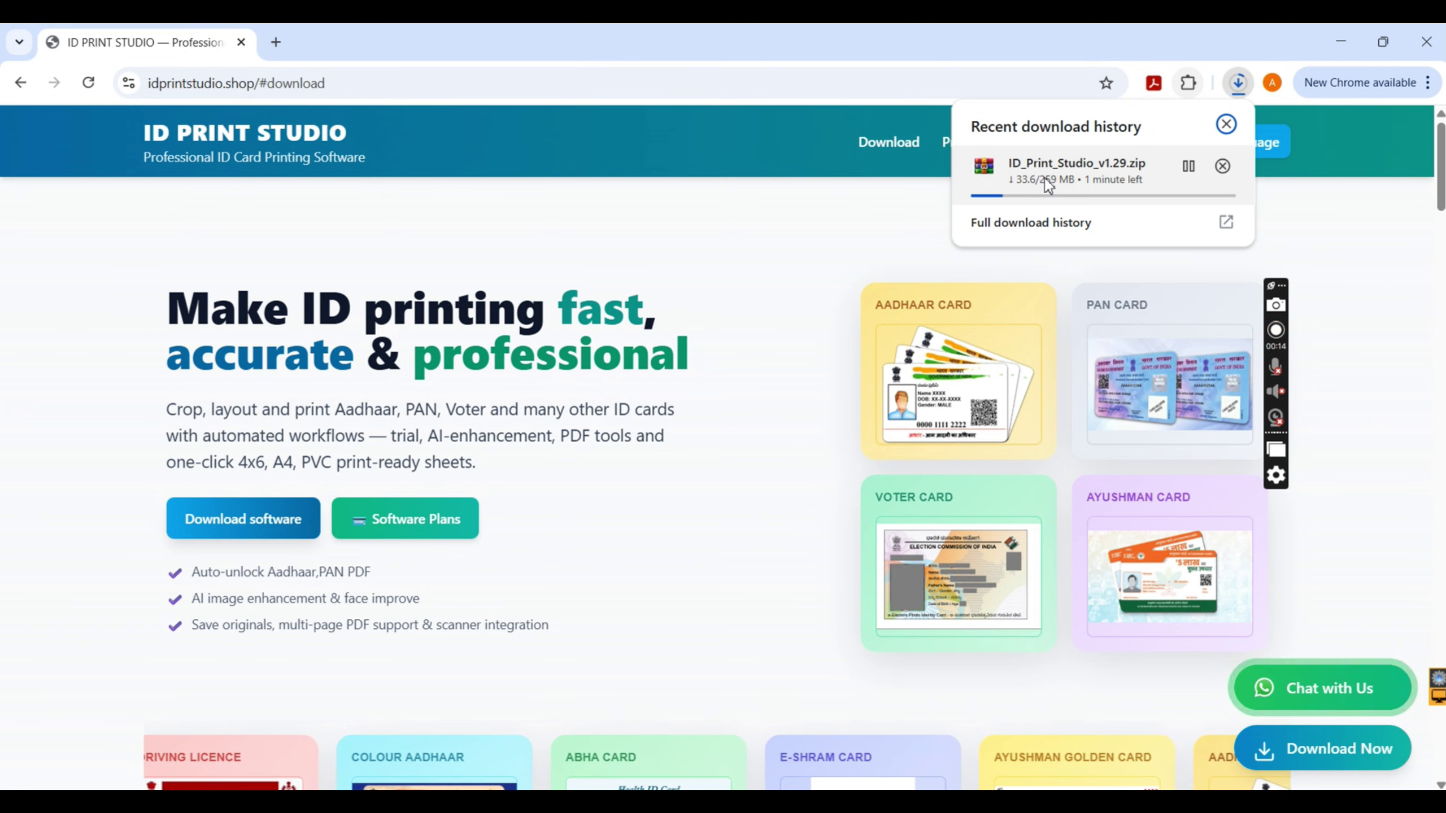
# Step: Check the ID_Print_Studio_v1.29.zip download in the recent downloads and show the finished file in its folder
pyautogui.click(1056, 223)
pyautogui.moveTo(1139, 172)
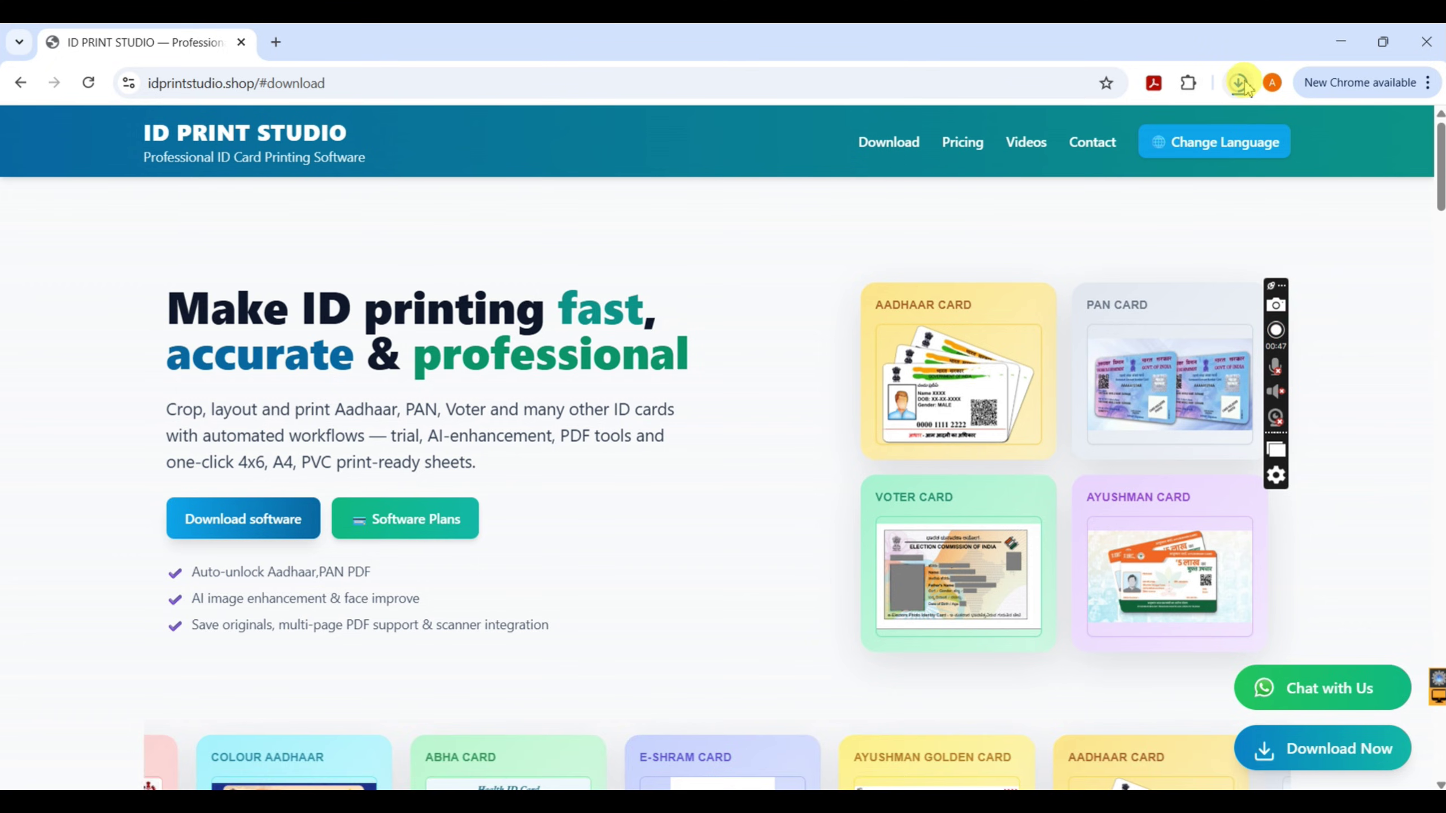
pyautogui.click(1239, 83)
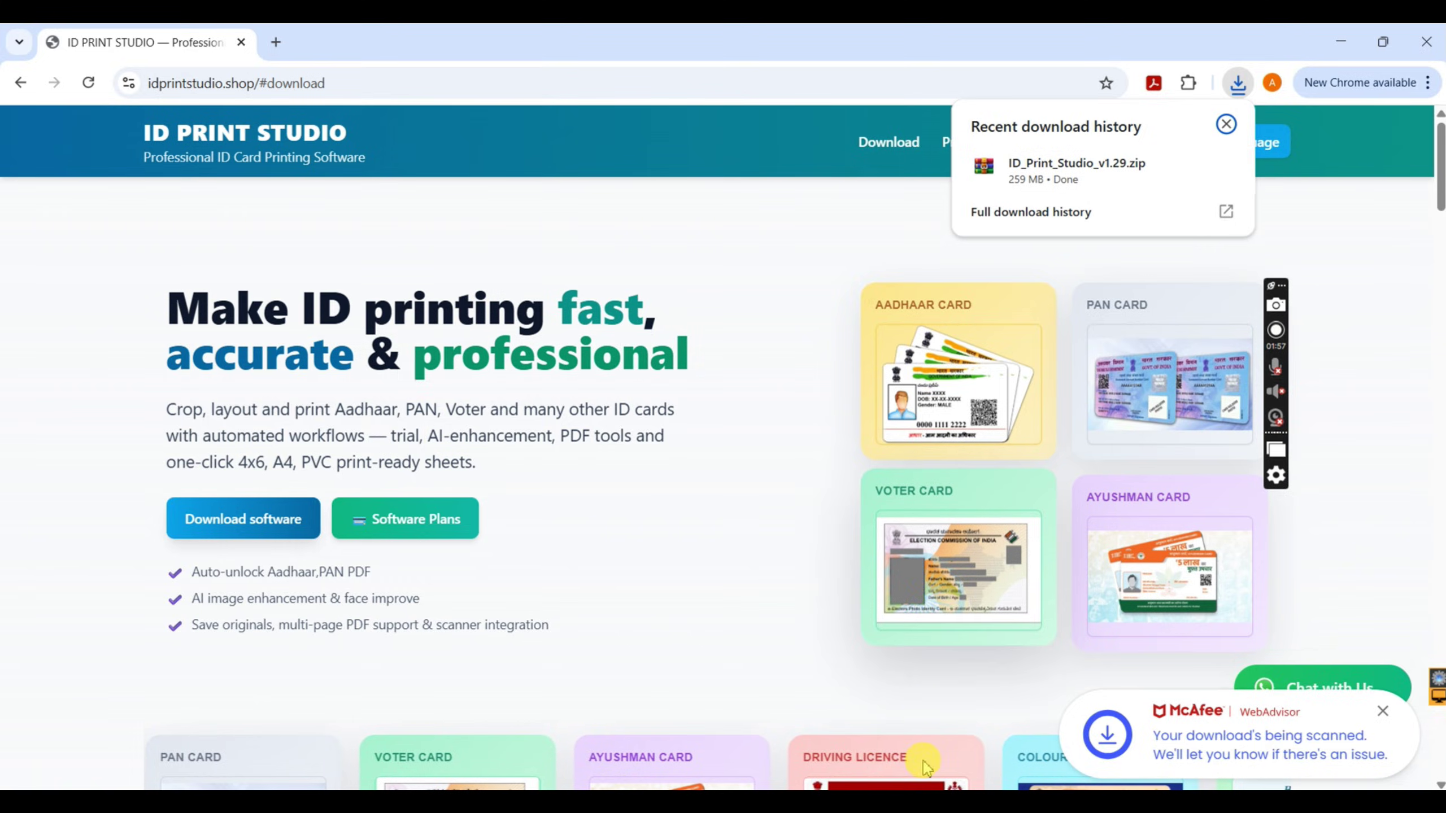
pyautogui.click(1224, 170)
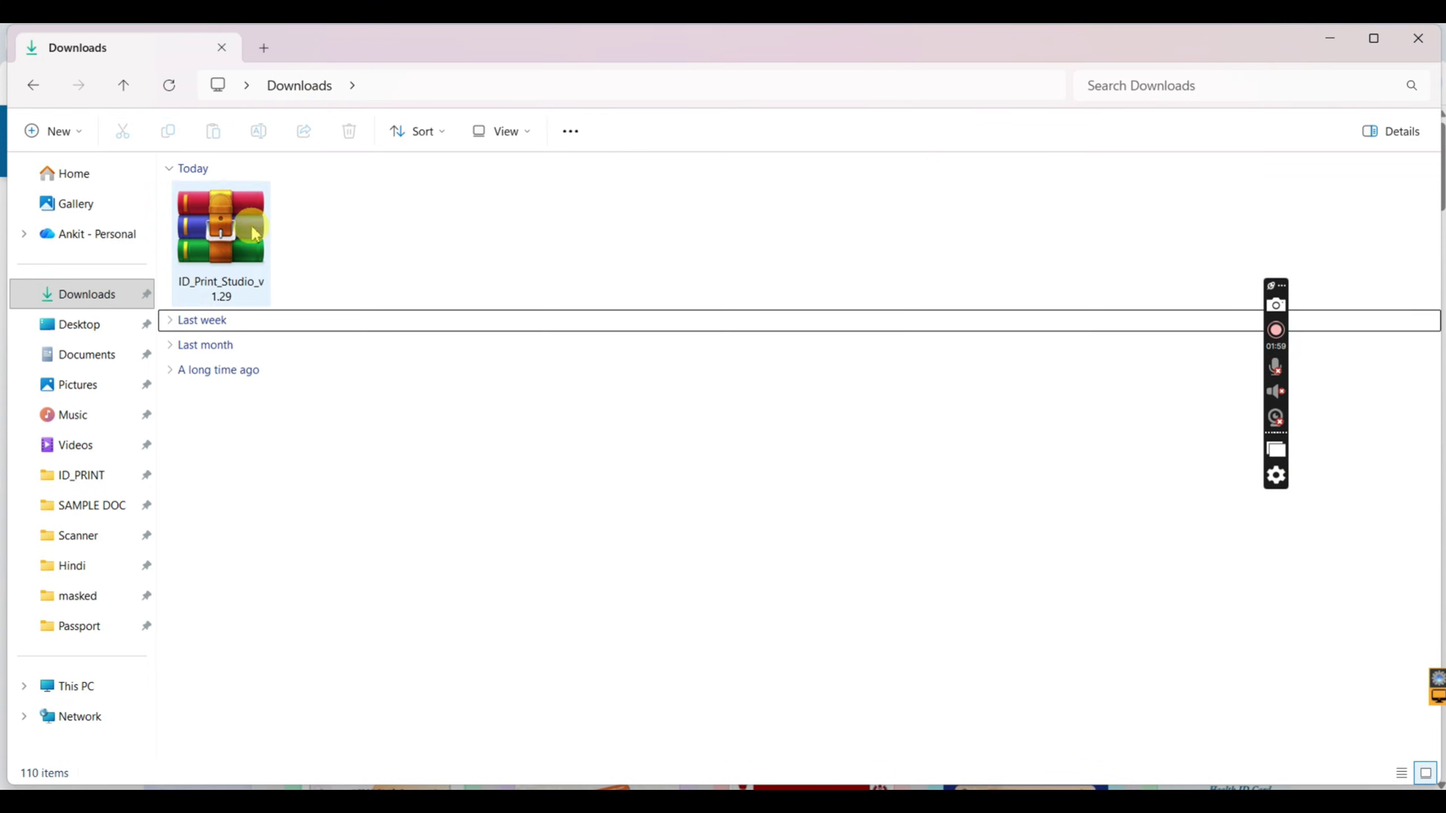
# Step: Extract the ID_Print_Studio_v1.29 archive with WinRAR into its own folder named ID_Print_Studio_v1.29
pyautogui.click(220, 226)
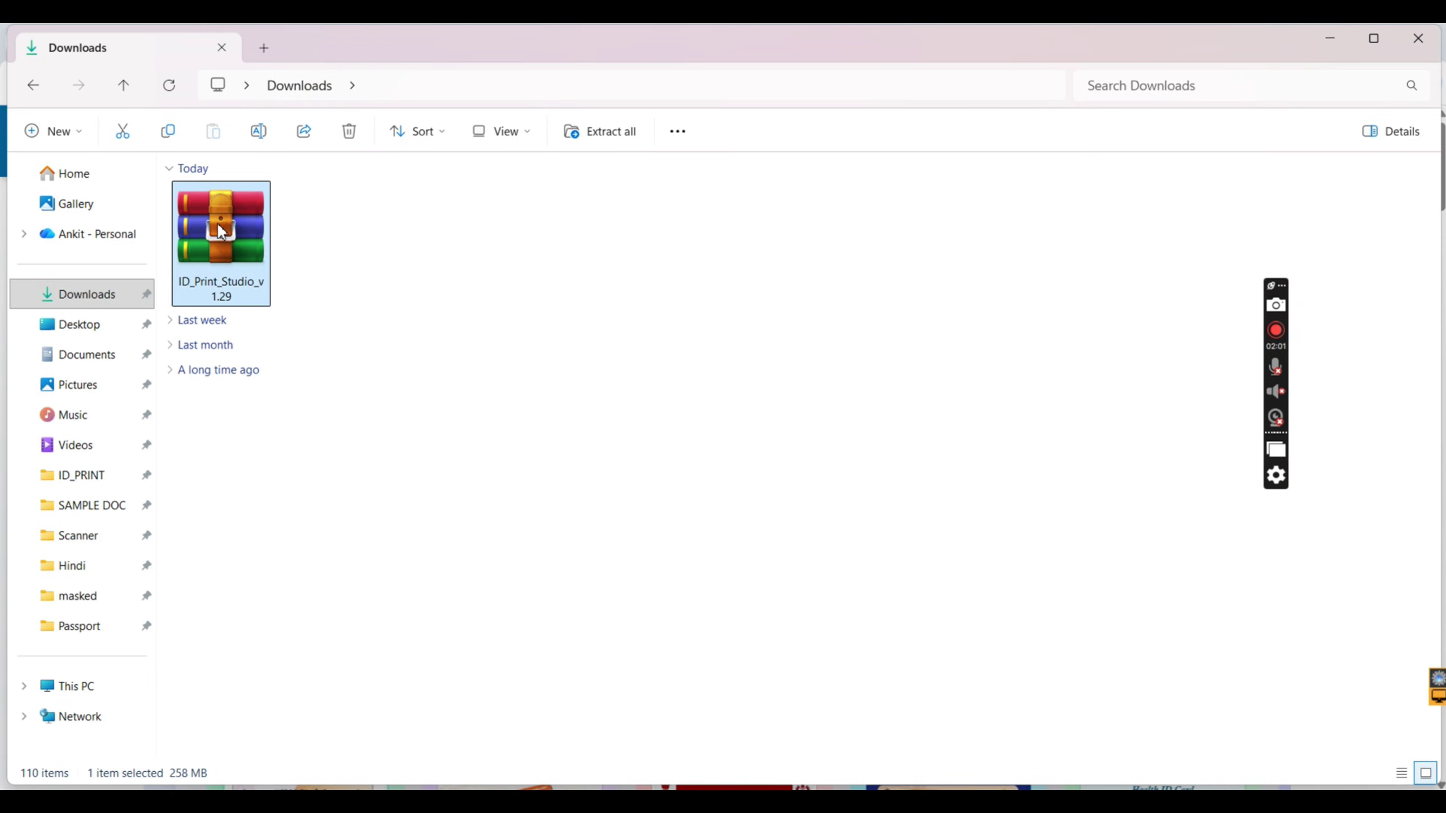
pyautogui.rightClick(221, 231)
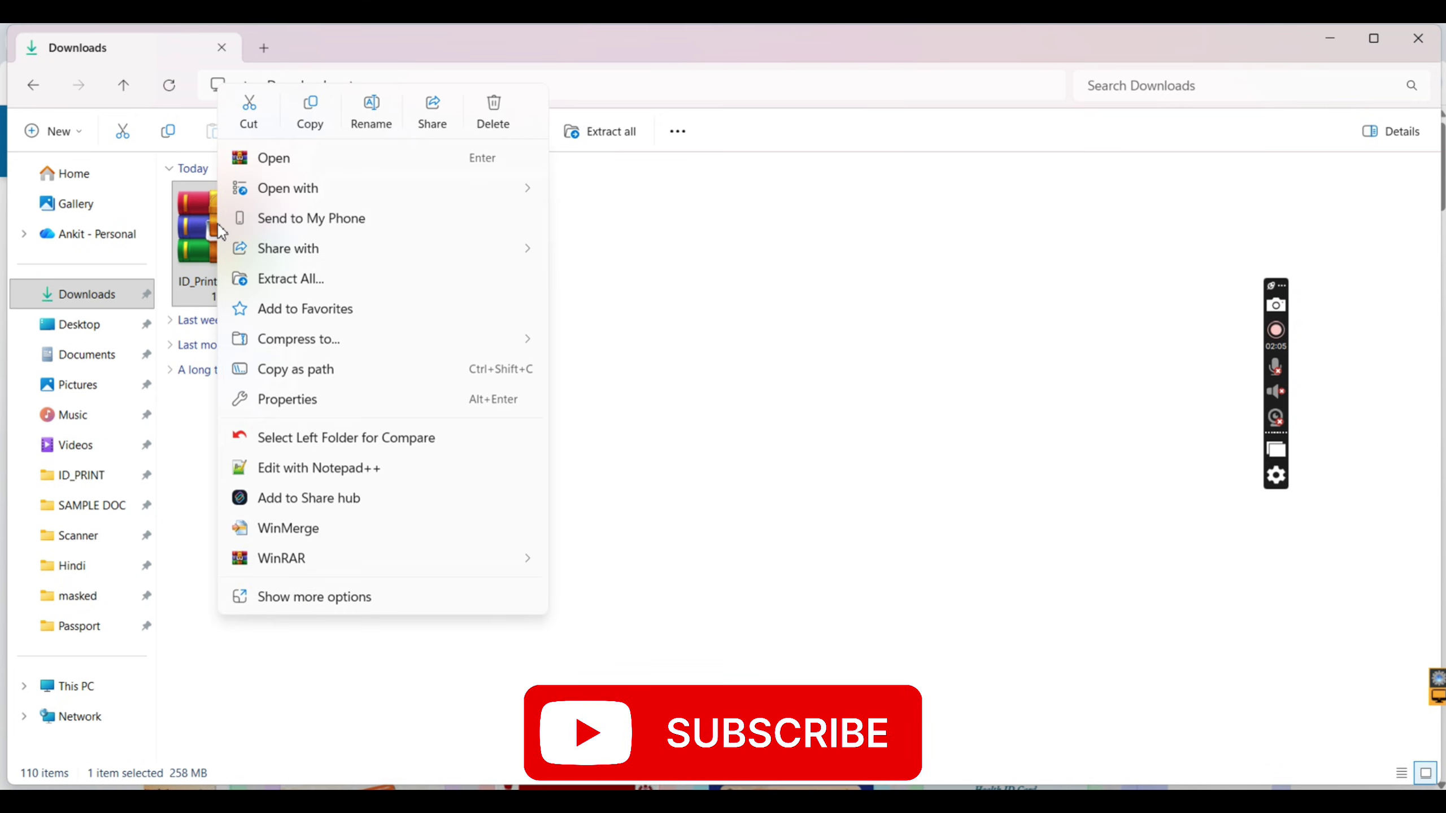
pyautogui.click(335, 598)
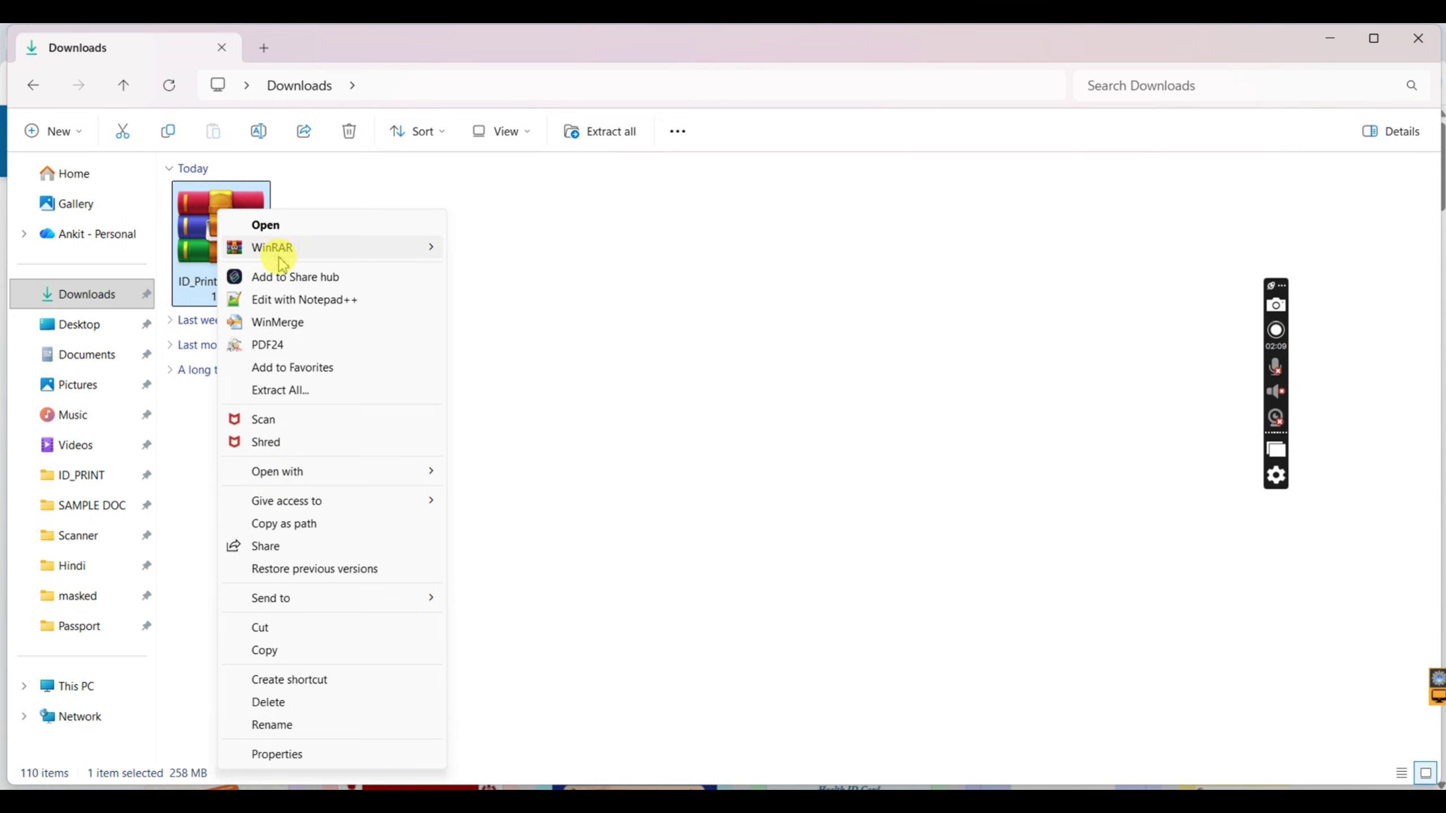
pyautogui.moveTo(284, 247)
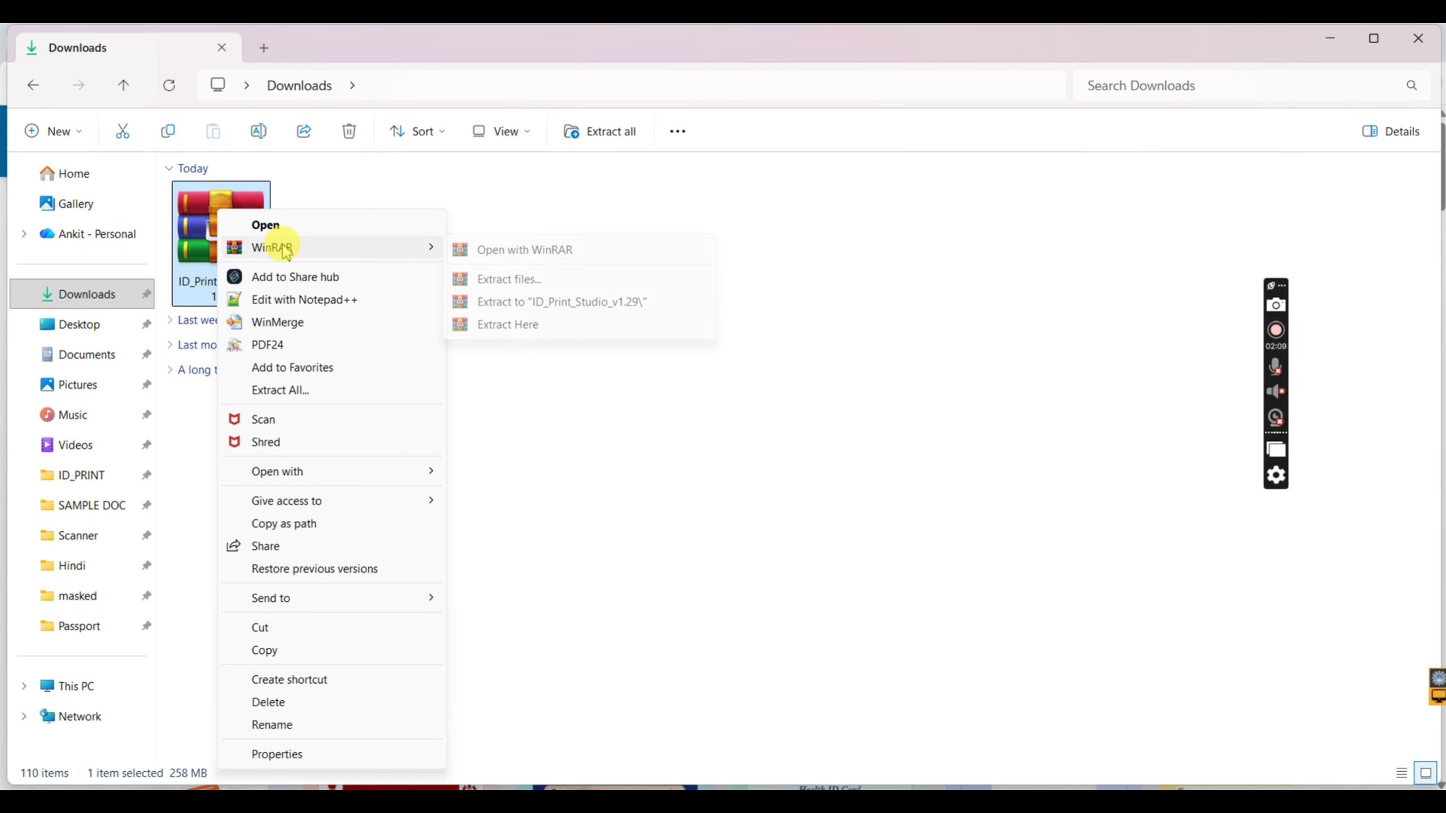
pyautogui.click(576, 307)
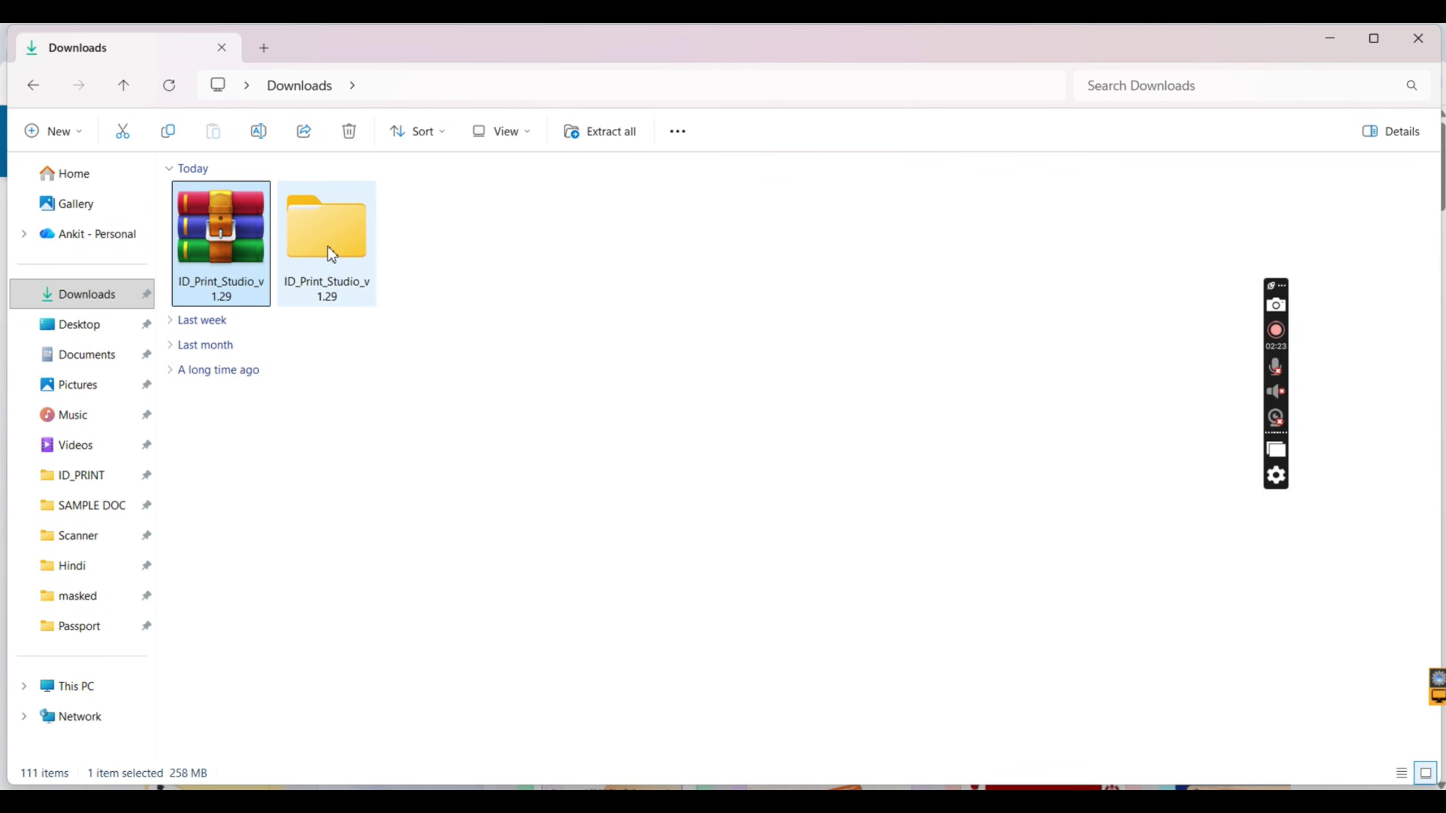
# Step: Launch ID_Print_tool from the extracted folder's dist > ID_Print_tool subfolder and allow it to run despite SmartScreen
pyautogui.doubleClick(328, 248)
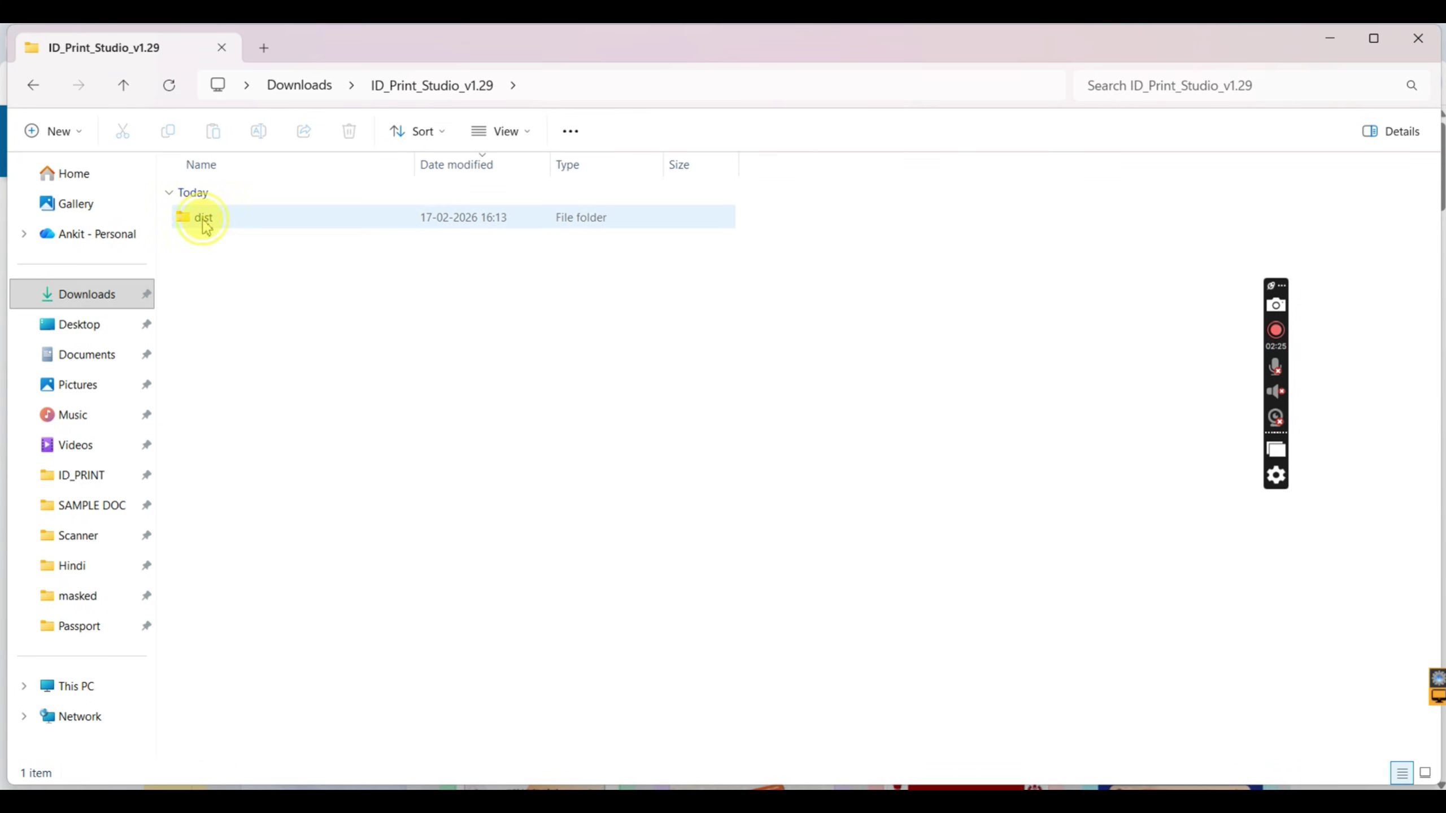
pyautogui.doubleClick(202, 222)
pyautogui.doubleClick(222, 228)
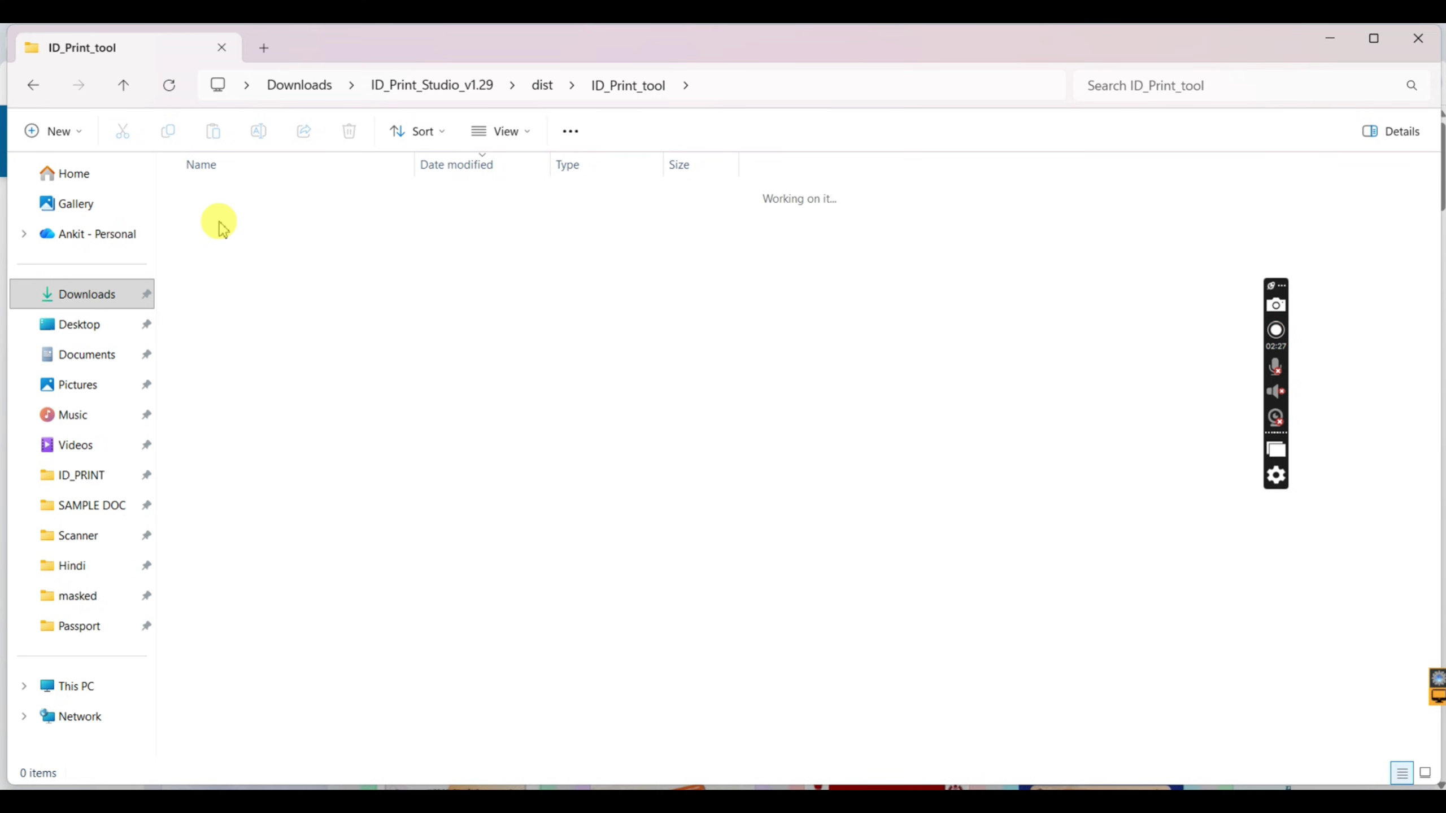
pyautogui.doubleClick(232, 220)
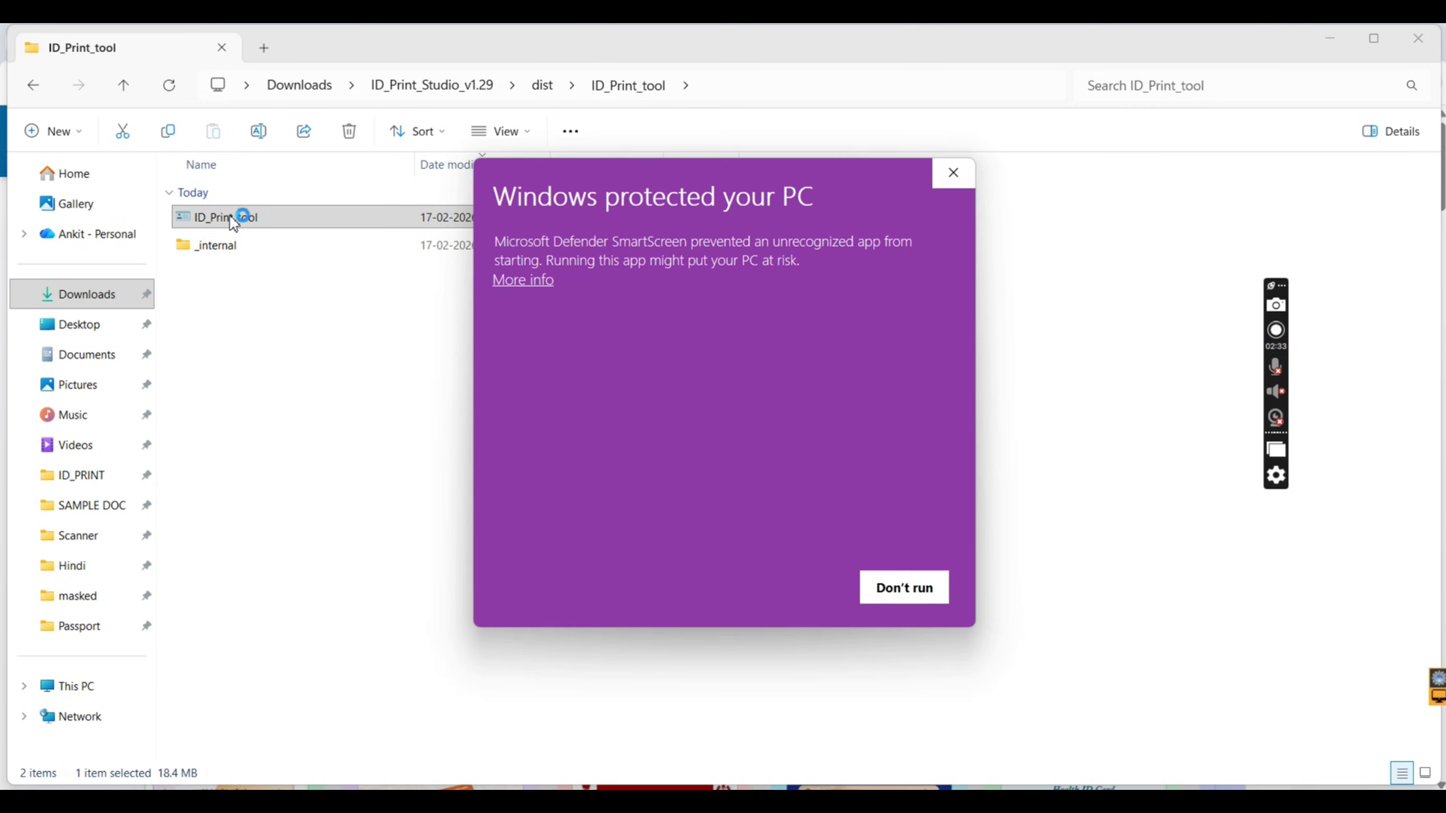
pyautogui.click(516, 281)
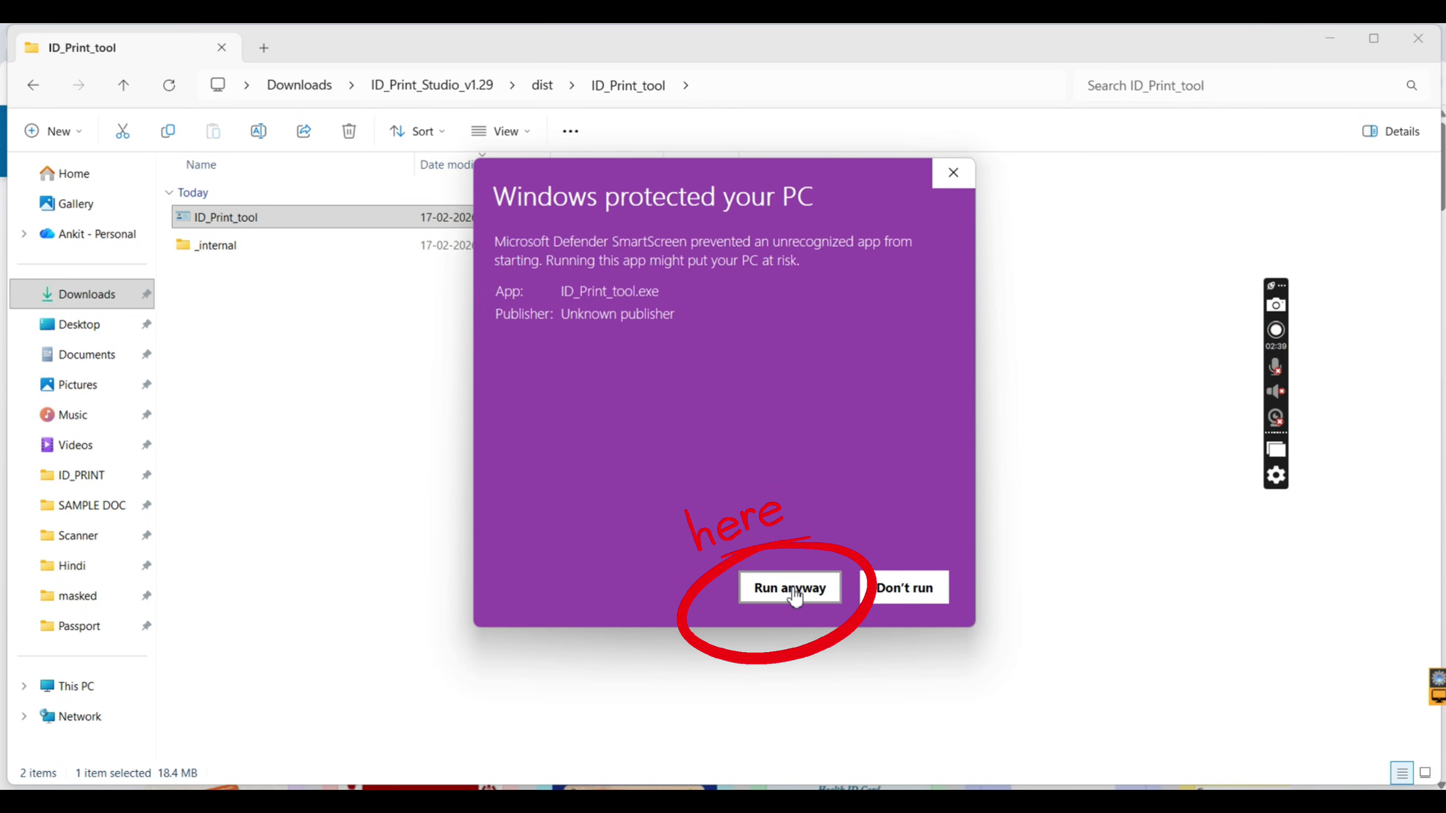
pyautogui.click(795, 593)
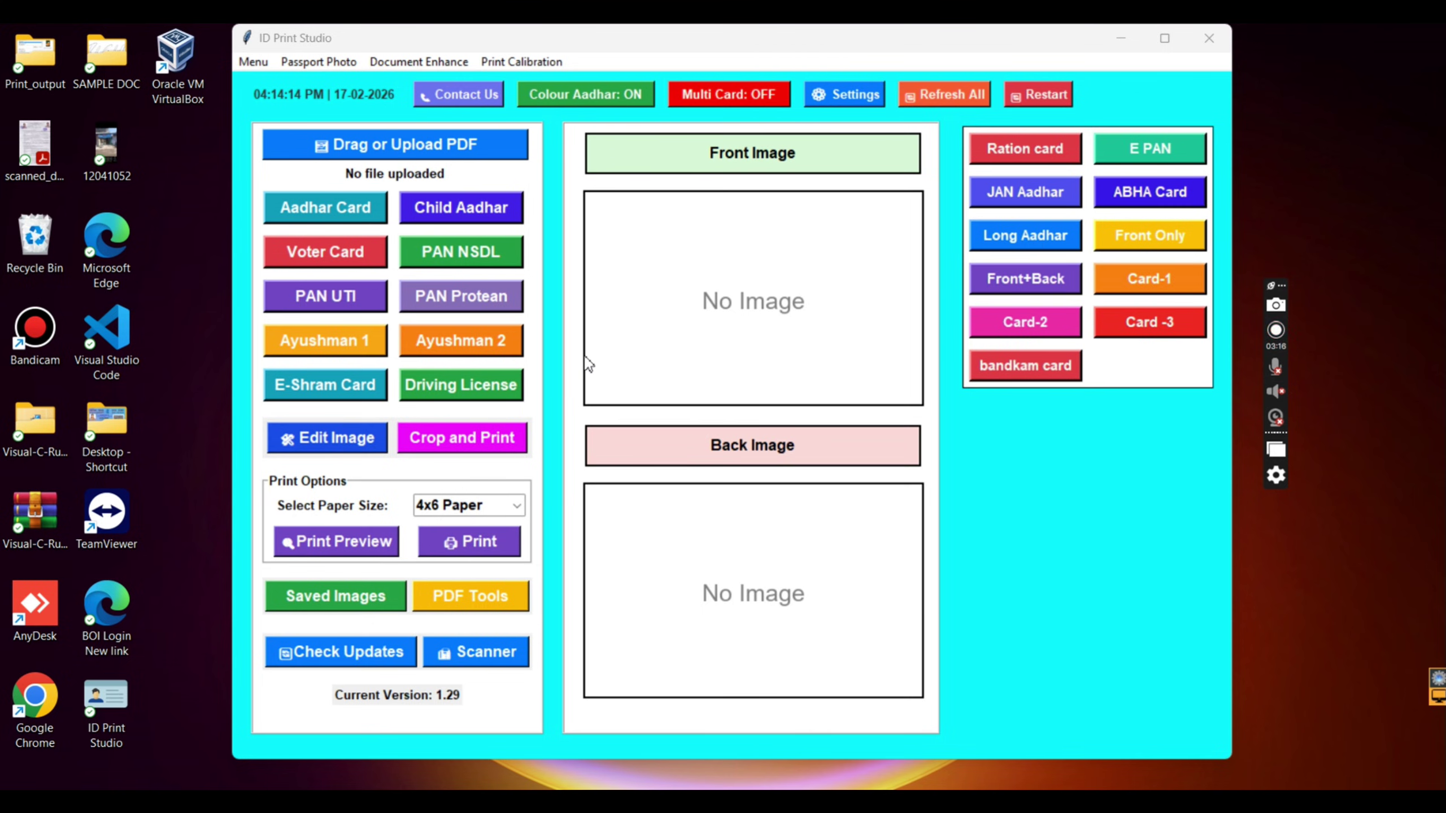
# Step: Turn off the Colour Aadhar option and look at the Passport Photo commands without opening any
pyautogui.click(599, 92)
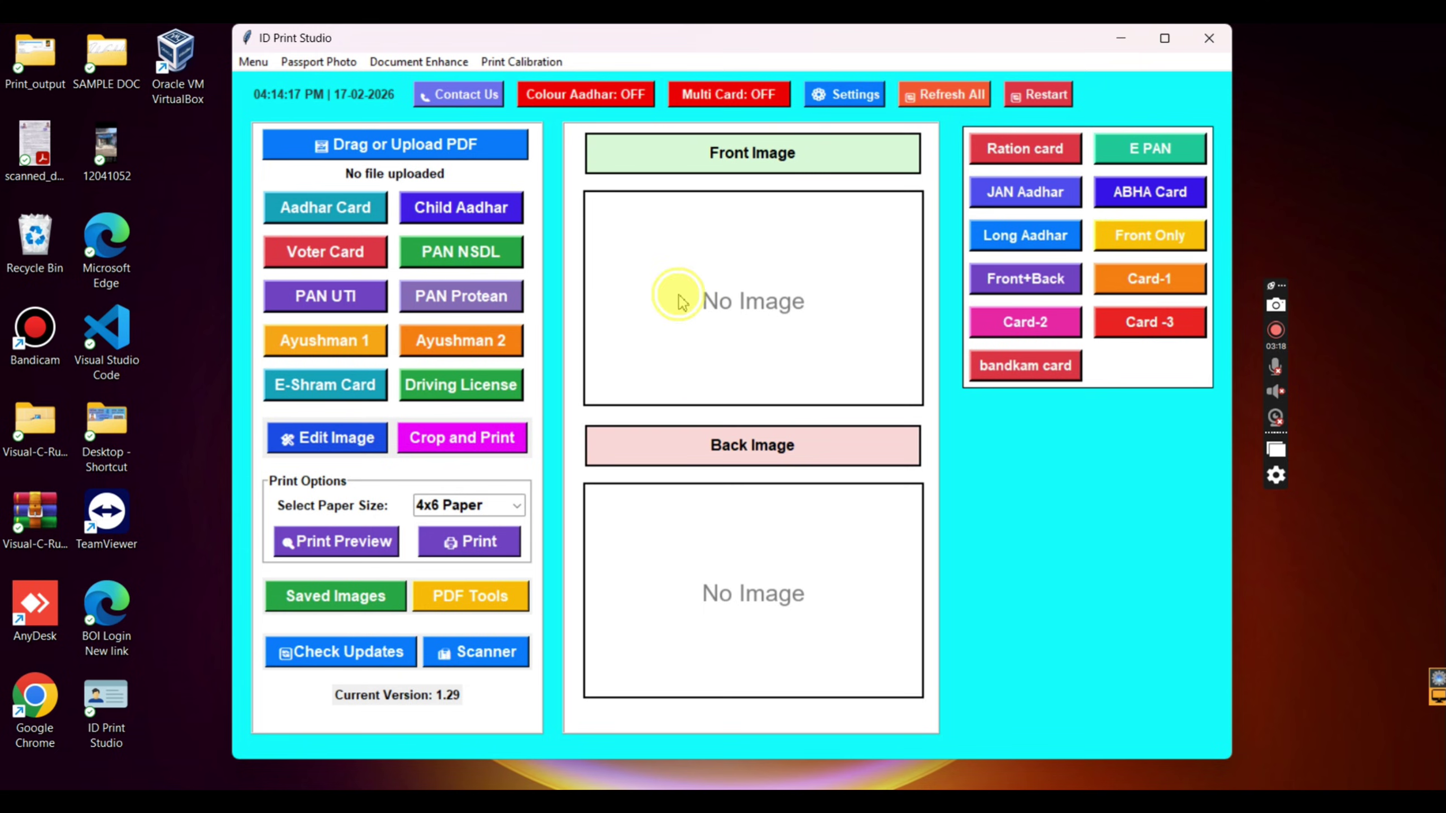
pyautogui.click(393, 62)
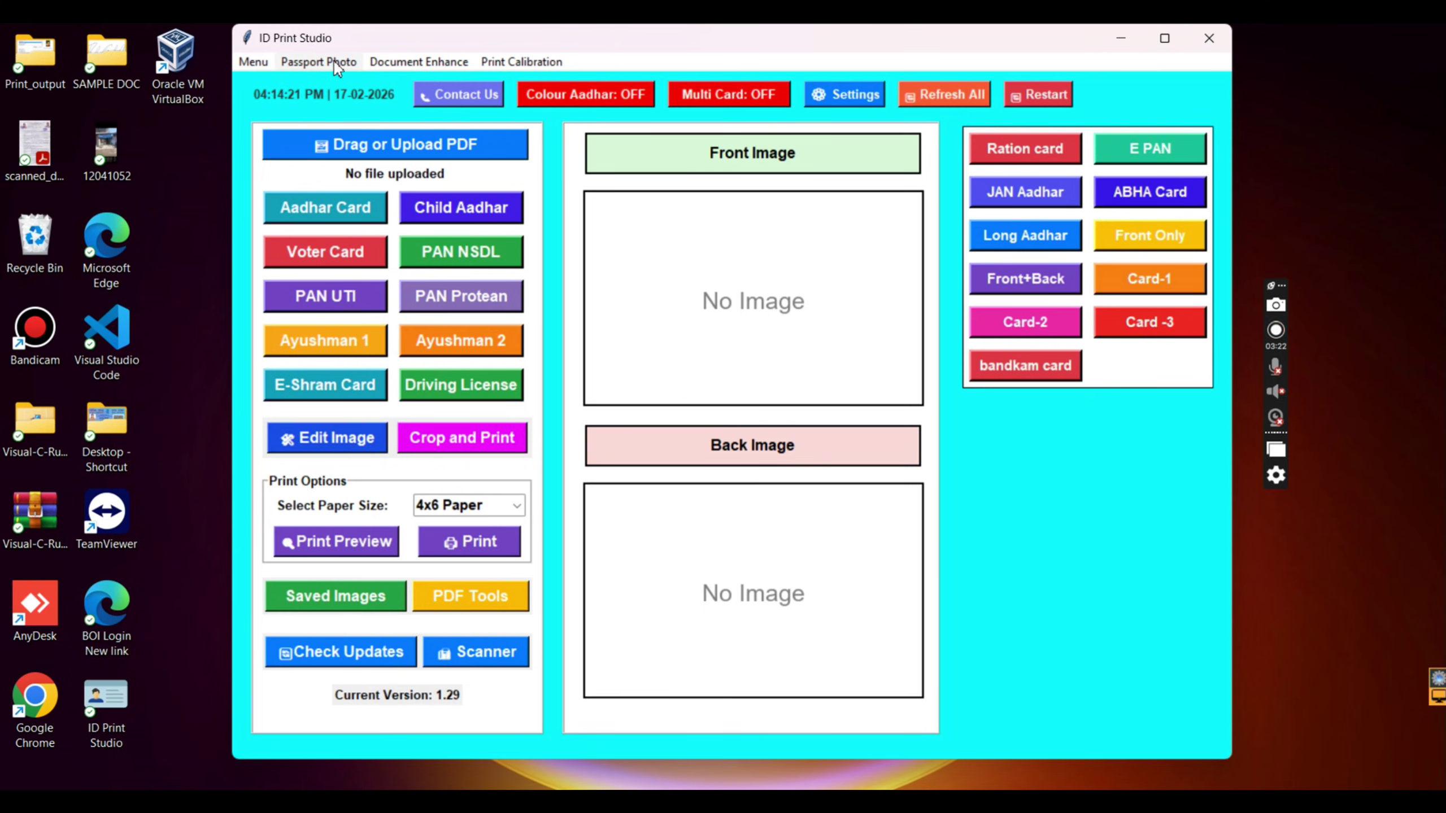
pyautogui.click(302, 62)
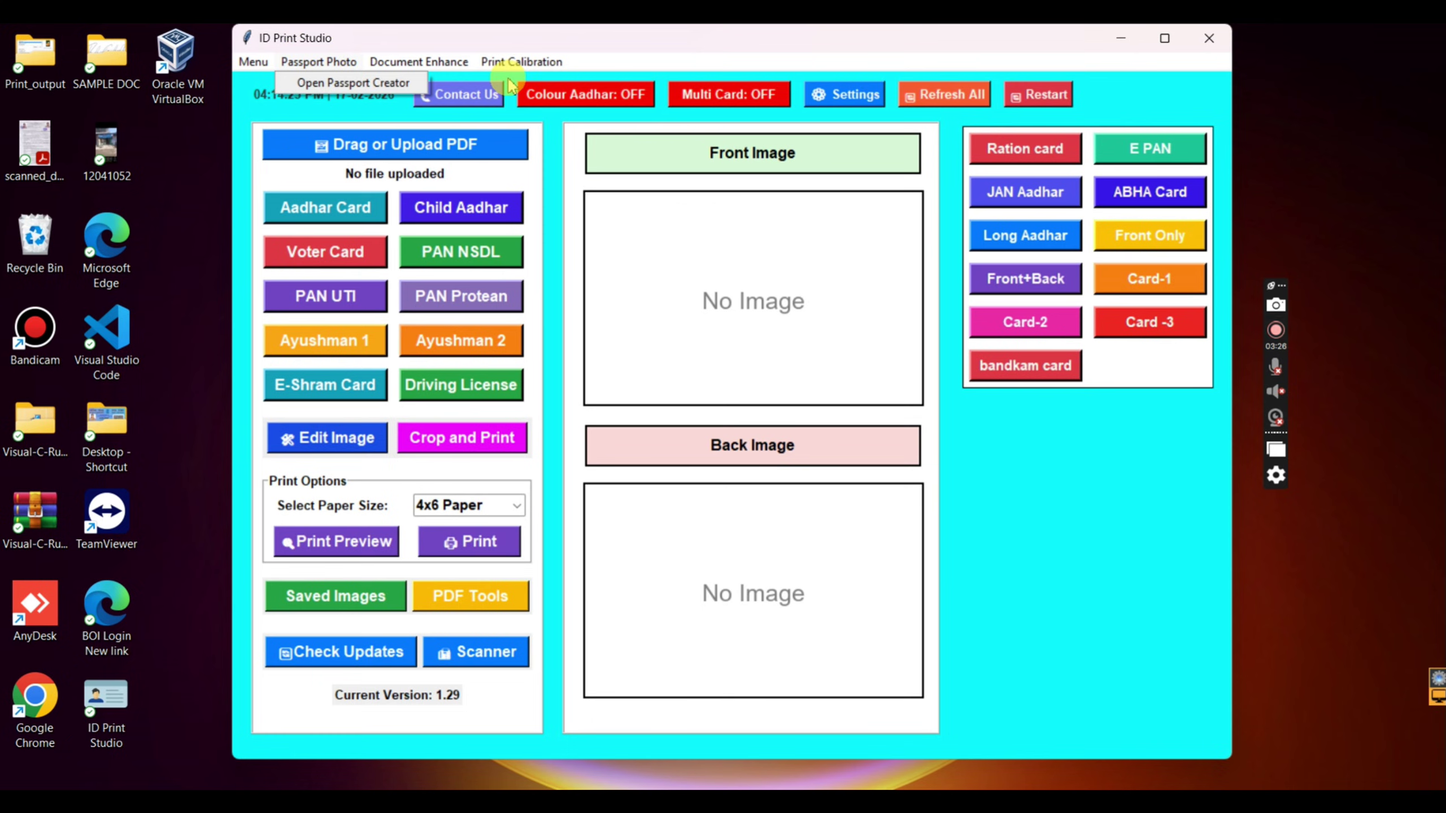
pyautogui.click(641, 235)
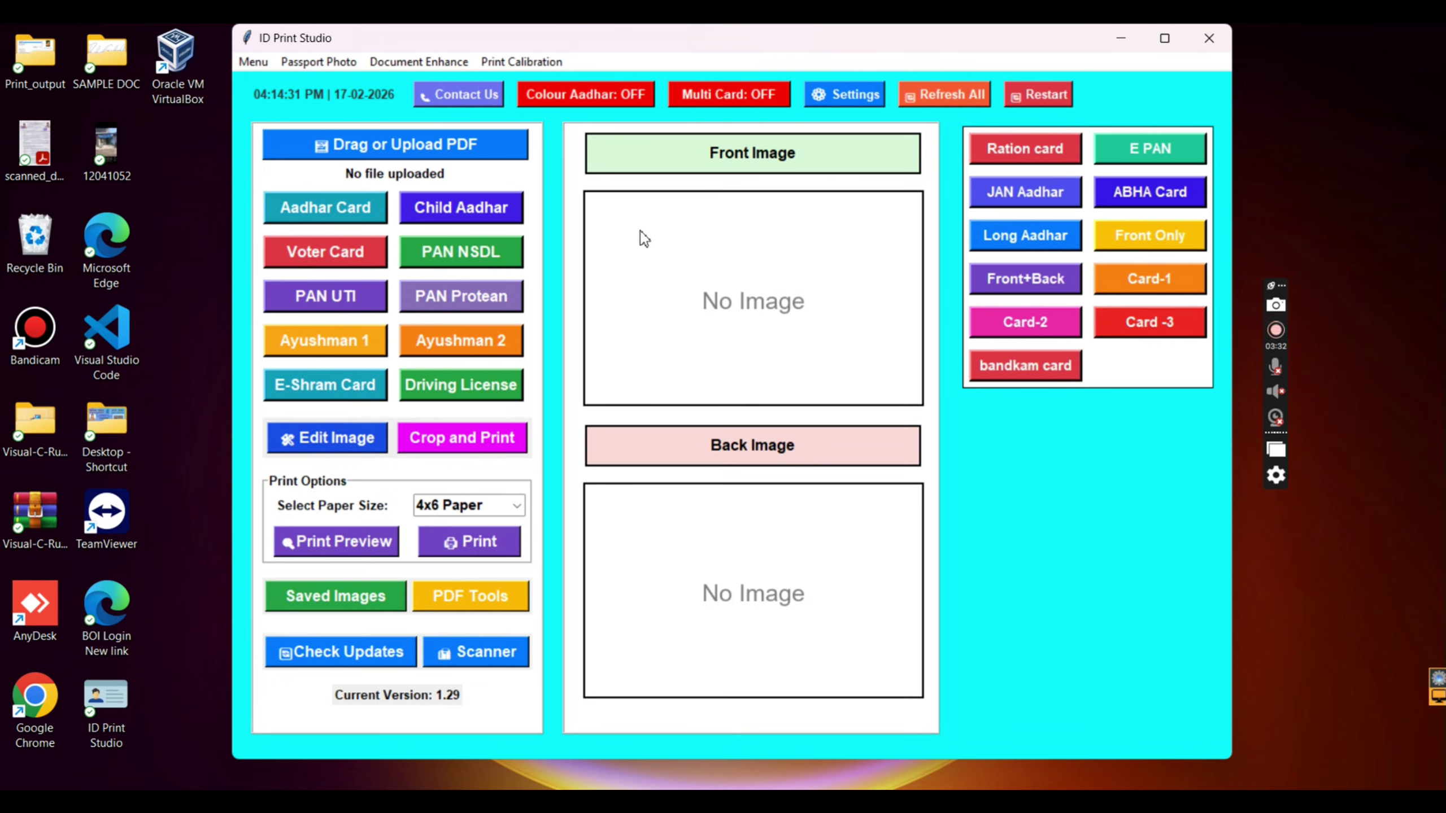
# Step: Switch to Chrome and open youtube.com in a new tab
pyautogui.moveTo(789, 801)
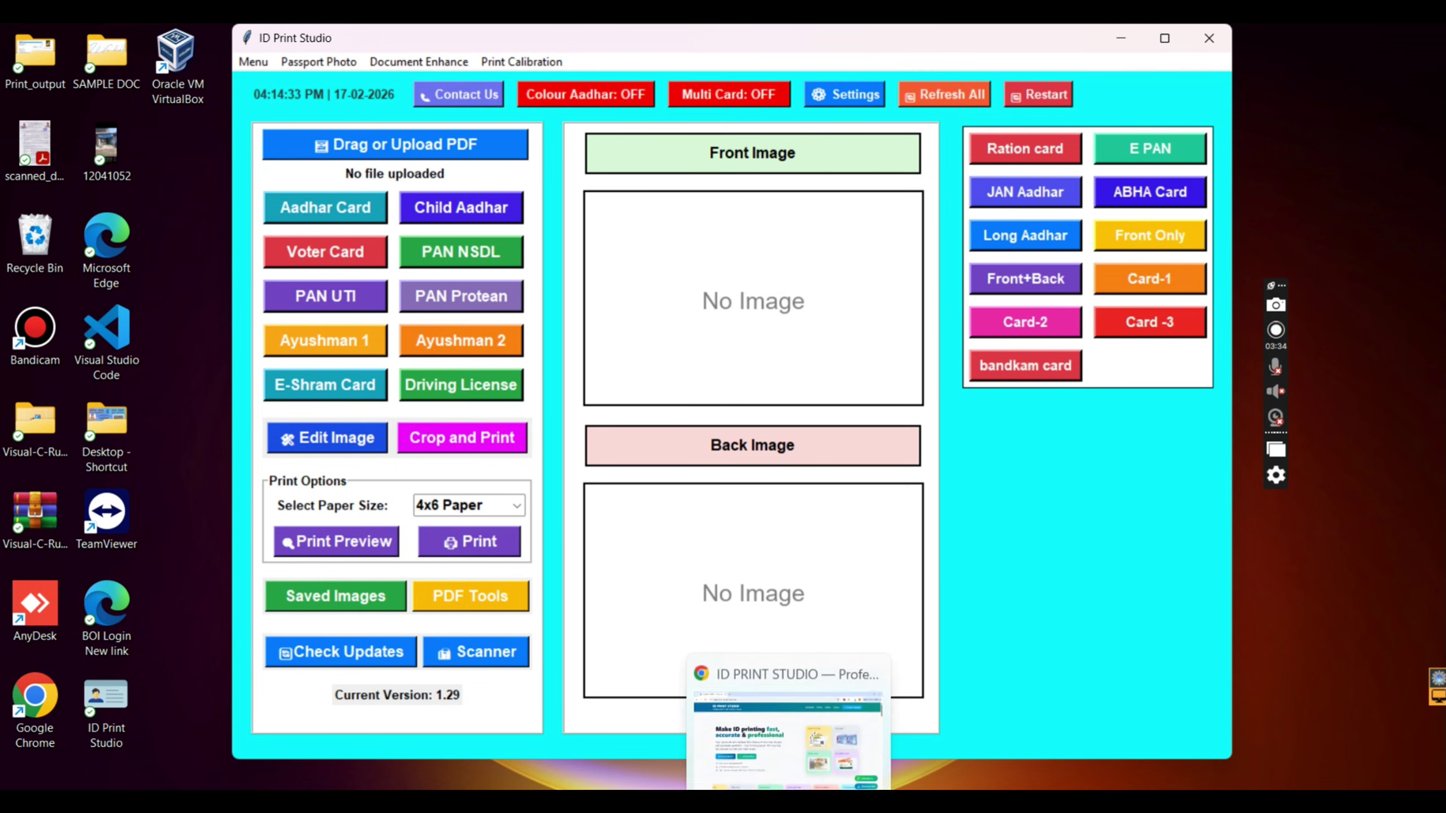
pyautogui.click(788, 721)
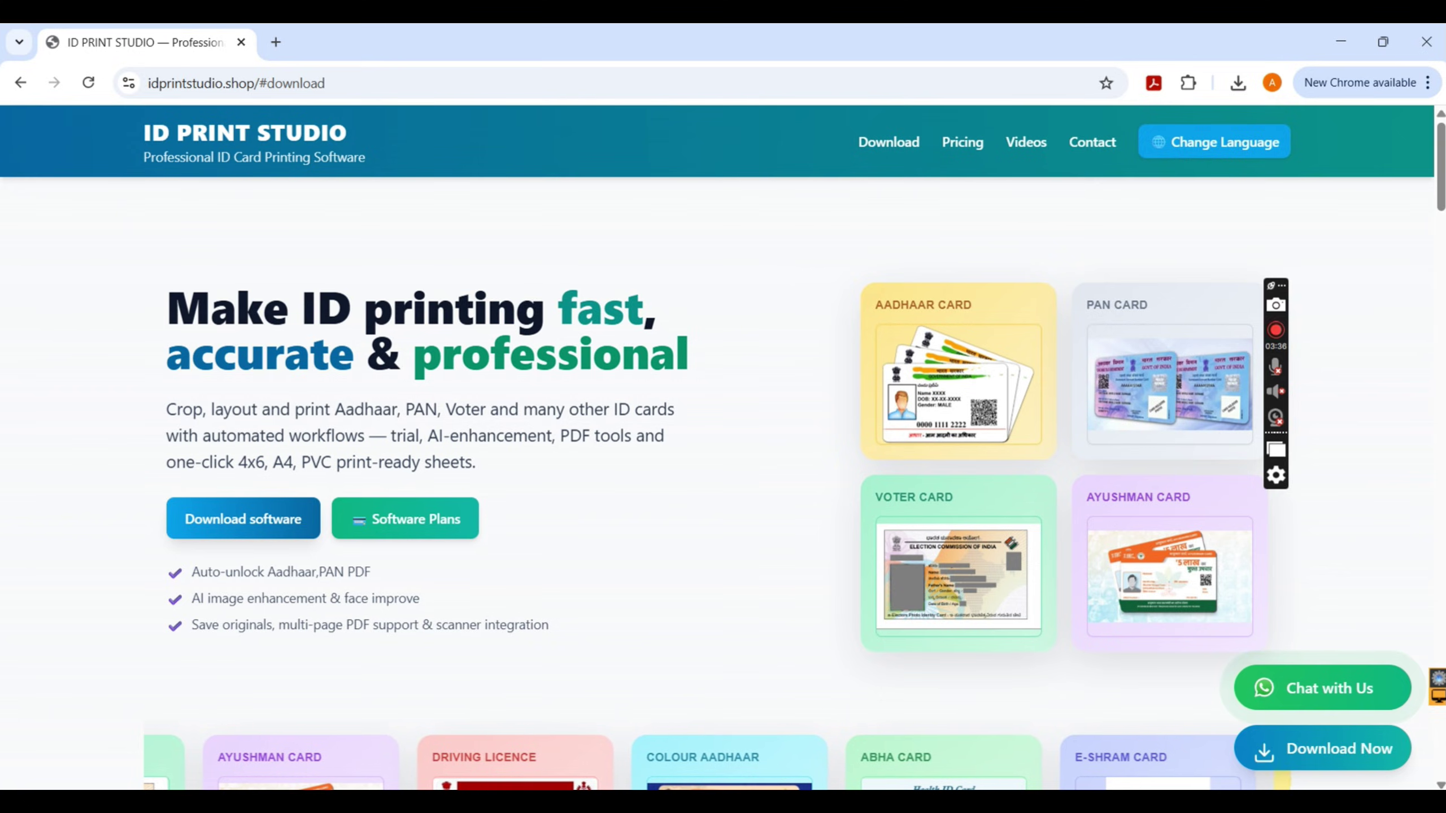
pyautogui.click(275, 43)
pyautogui.click(306, 88)
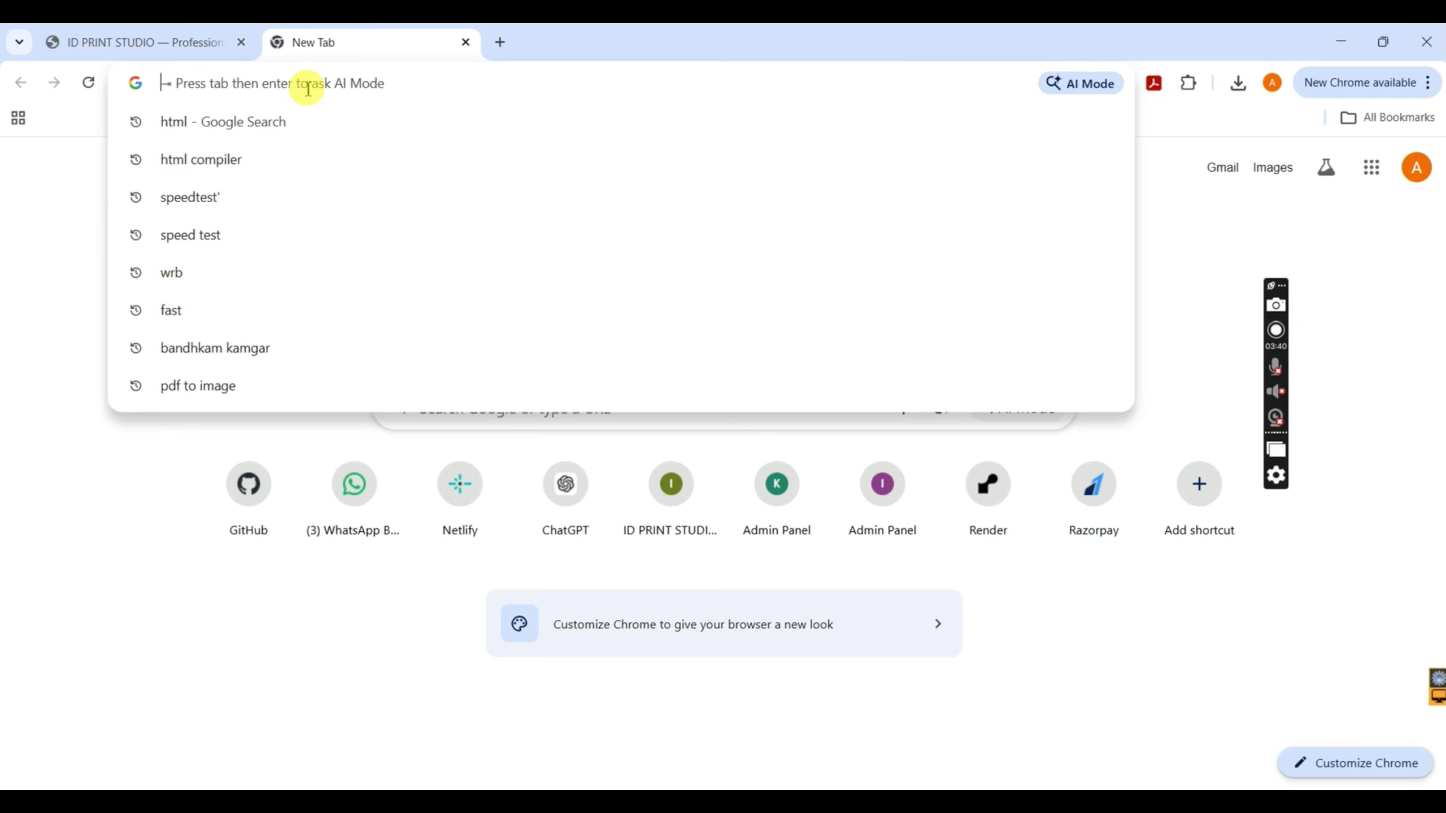
pyautogui.write('you')
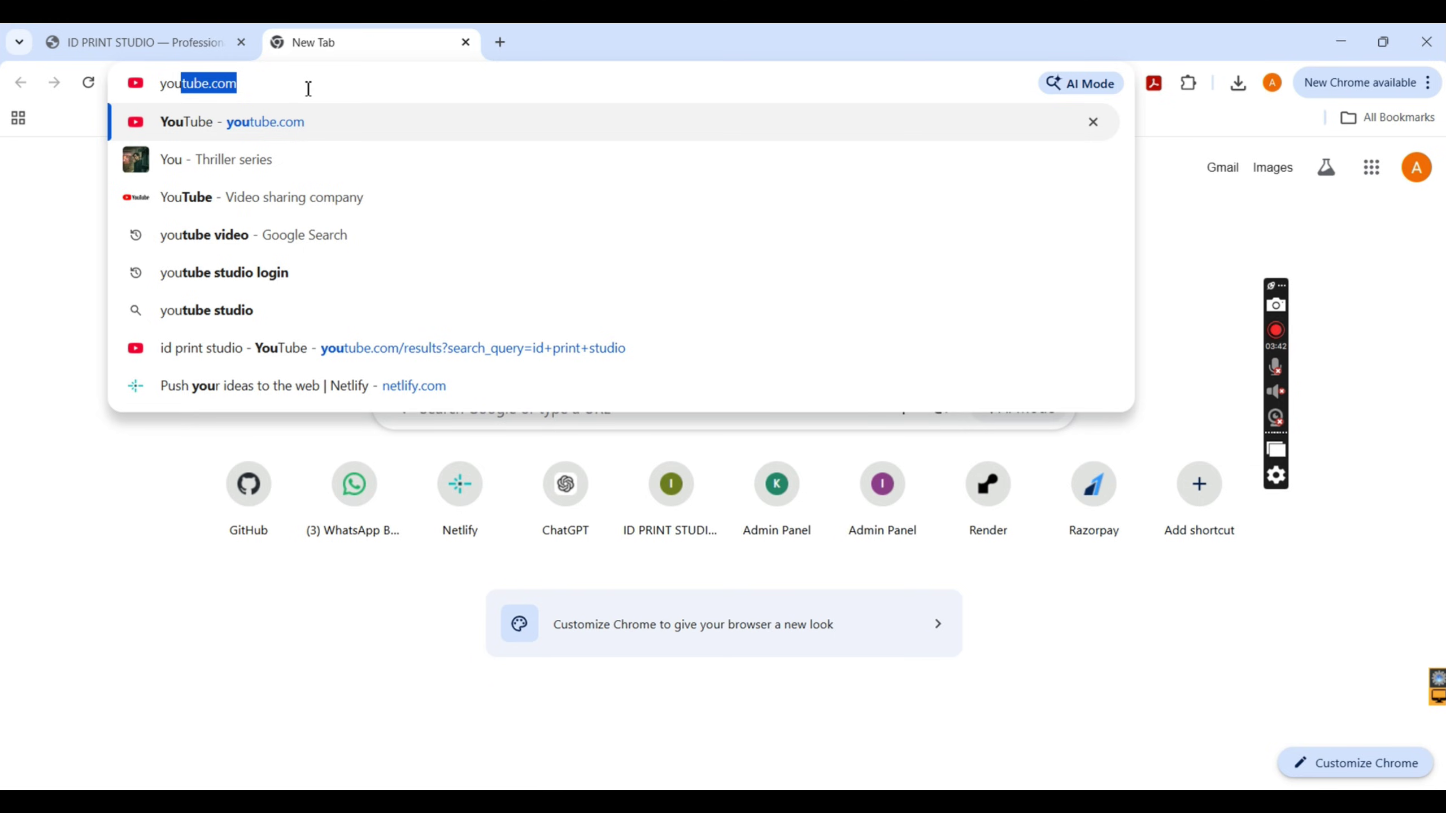
pyautogui.write('tube.com')
pyautogui.press('Return')
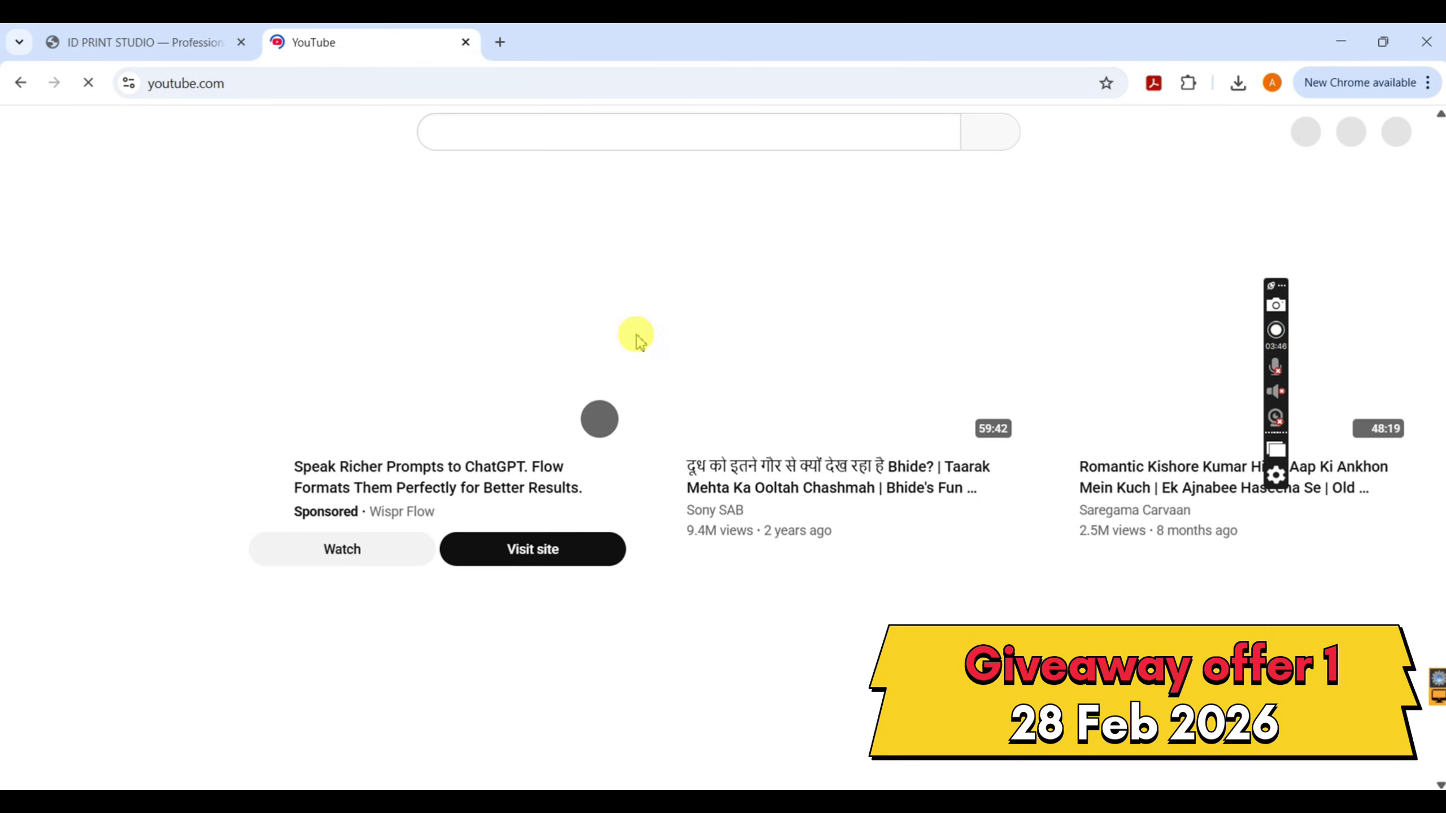
# Step: Search YouTube for "id print studio"
pyautogui.scroll(-3, 636, 339)
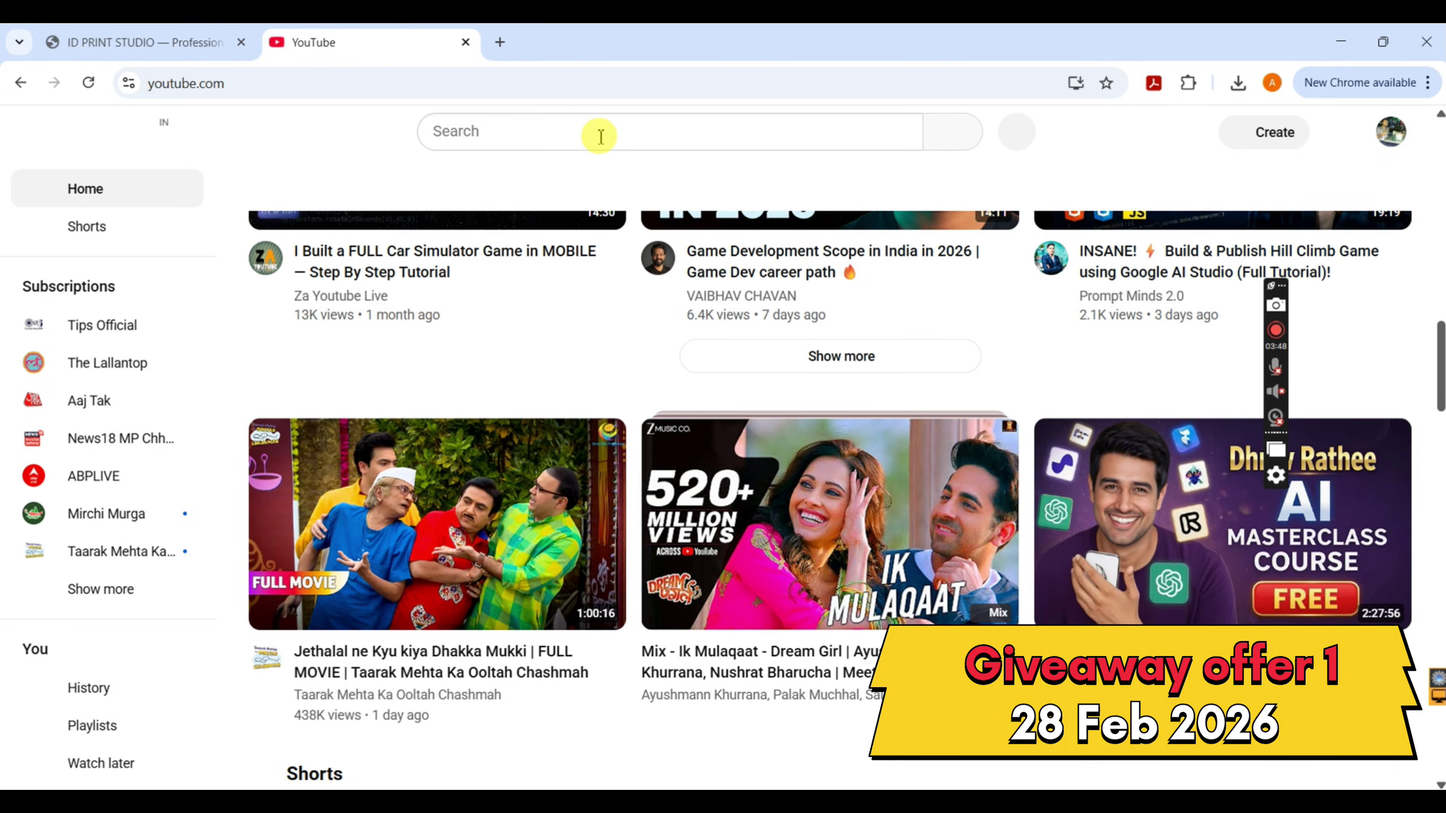
pyautogui.click(601, 137)
pyautogui.write('Id')
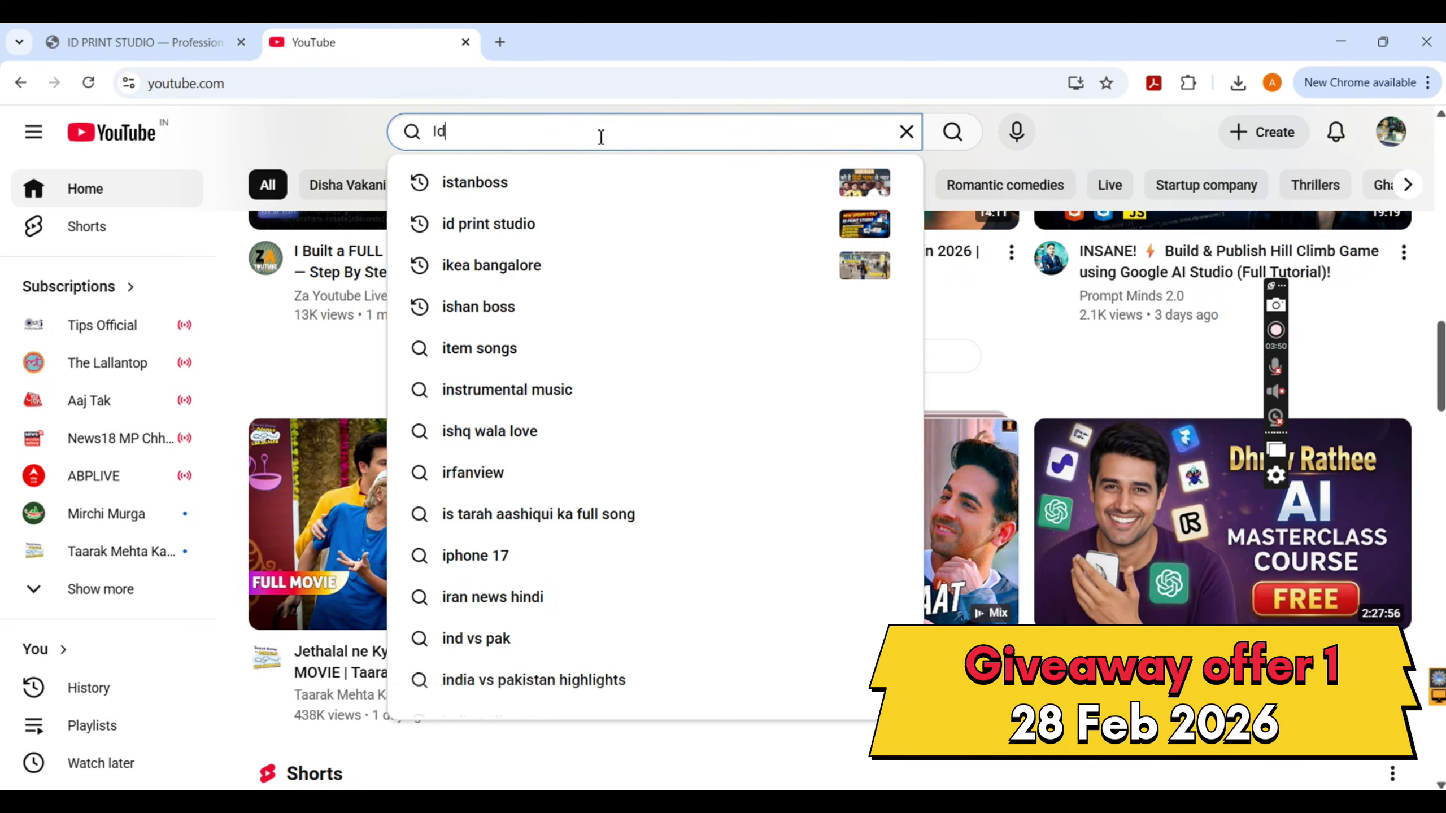
pyautogui.click(589, 188)
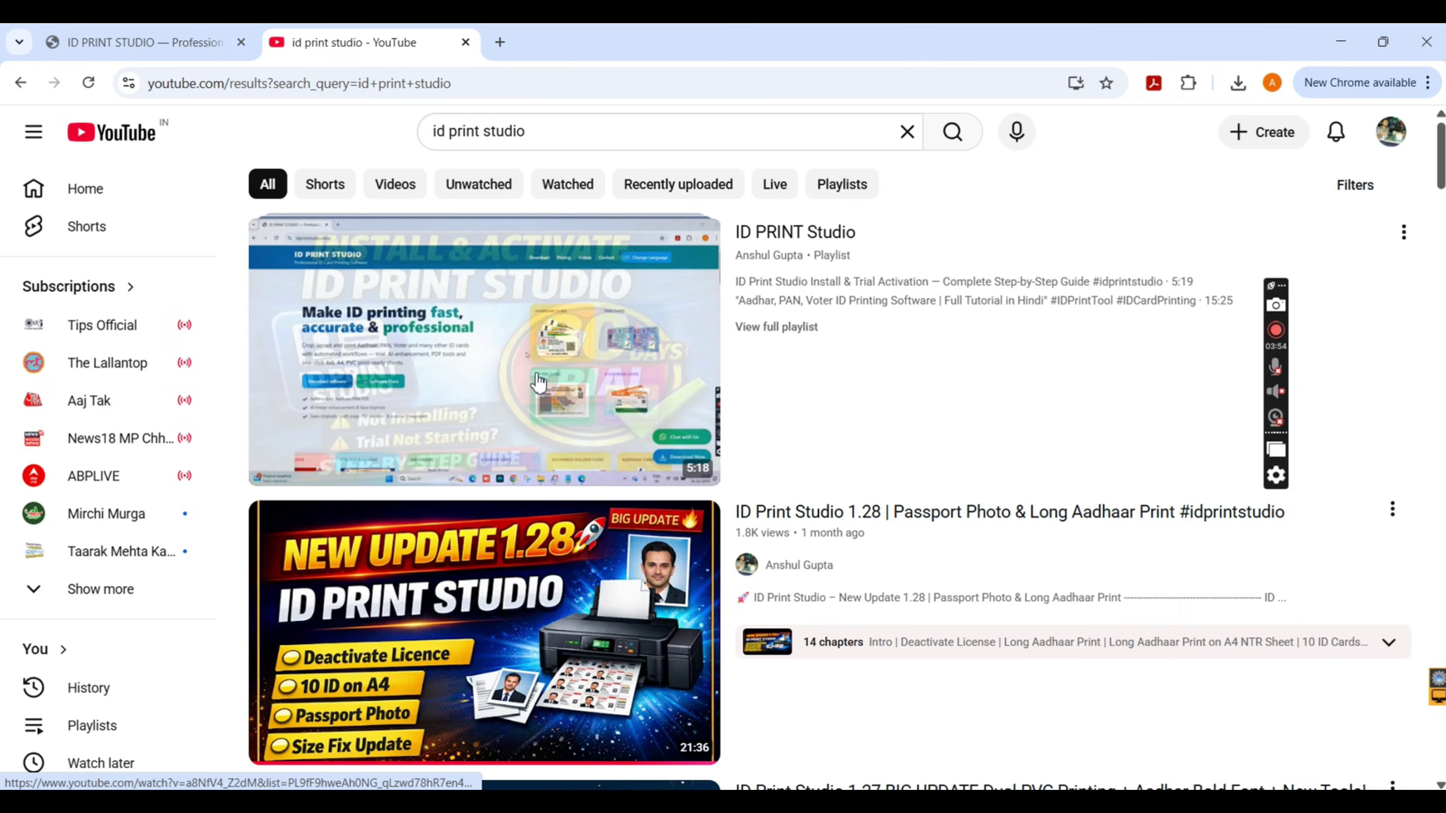
# Step: Open the video "ID Print Studio 1.28 | Passport Photo & Long Aadhaar Print", pause it and look through its page
pyautogui.click(507, 605)
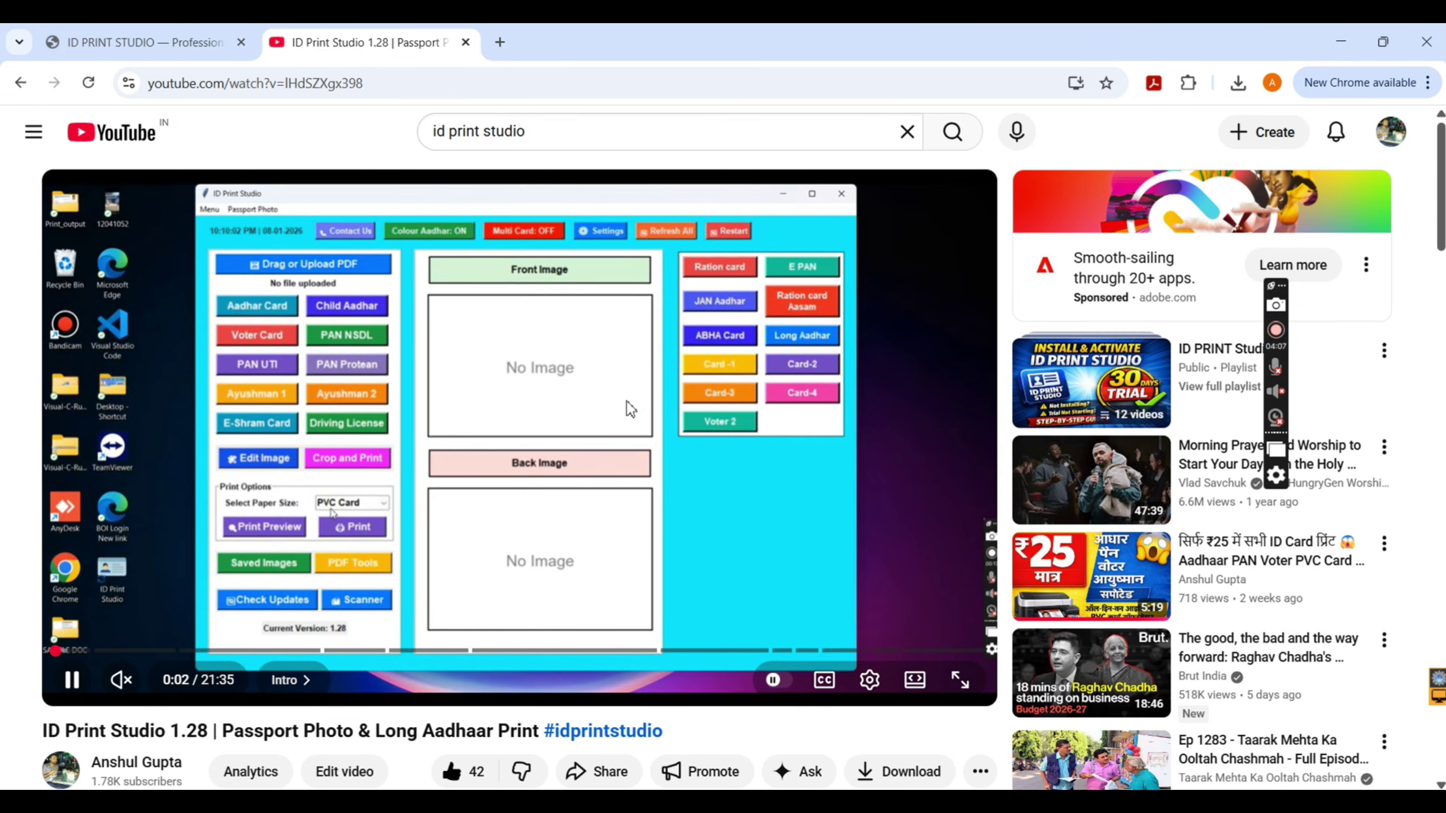
pyautogui.click(628, 402)
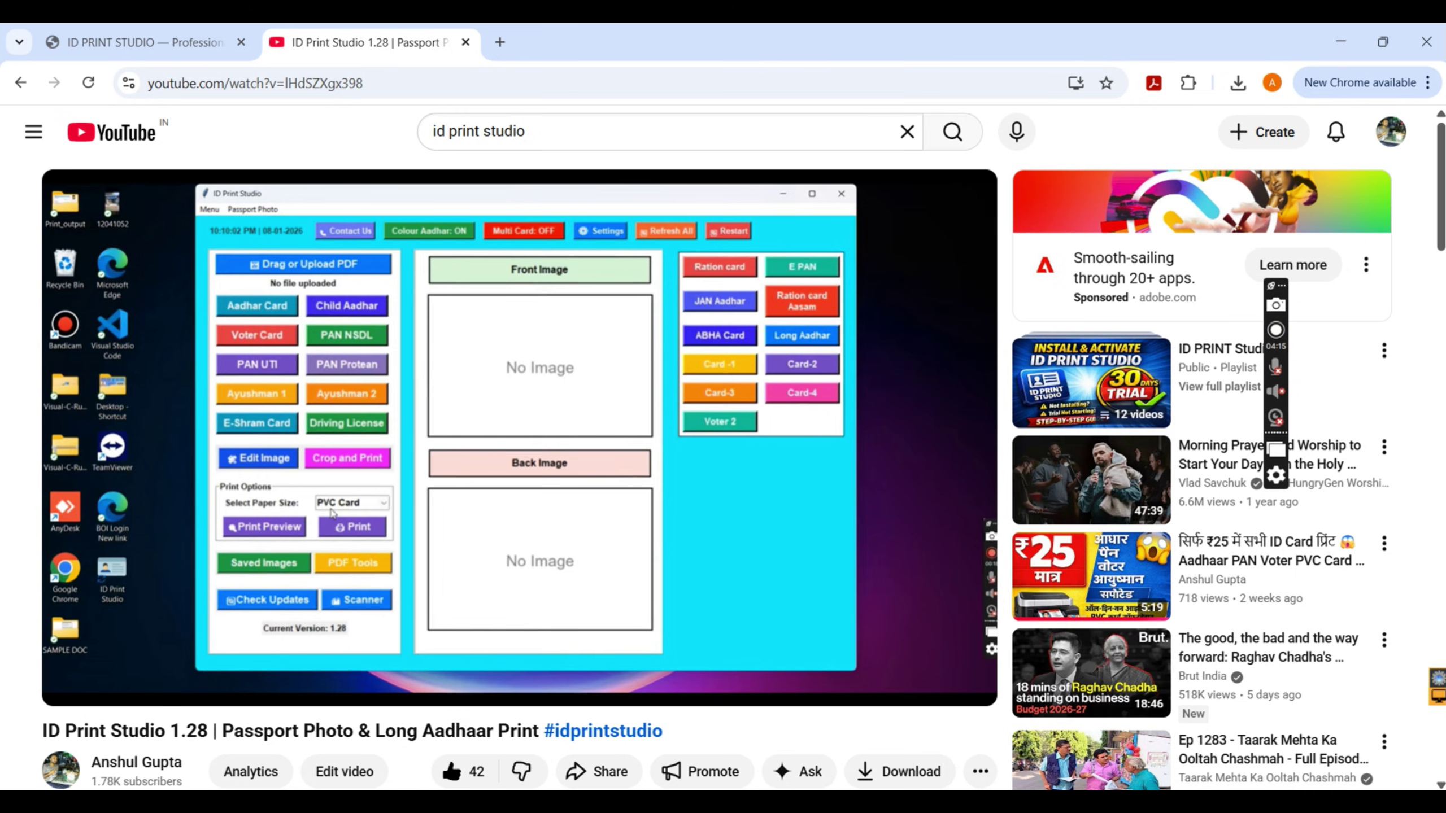
pyautogui.scroll(-6, 631, 447)
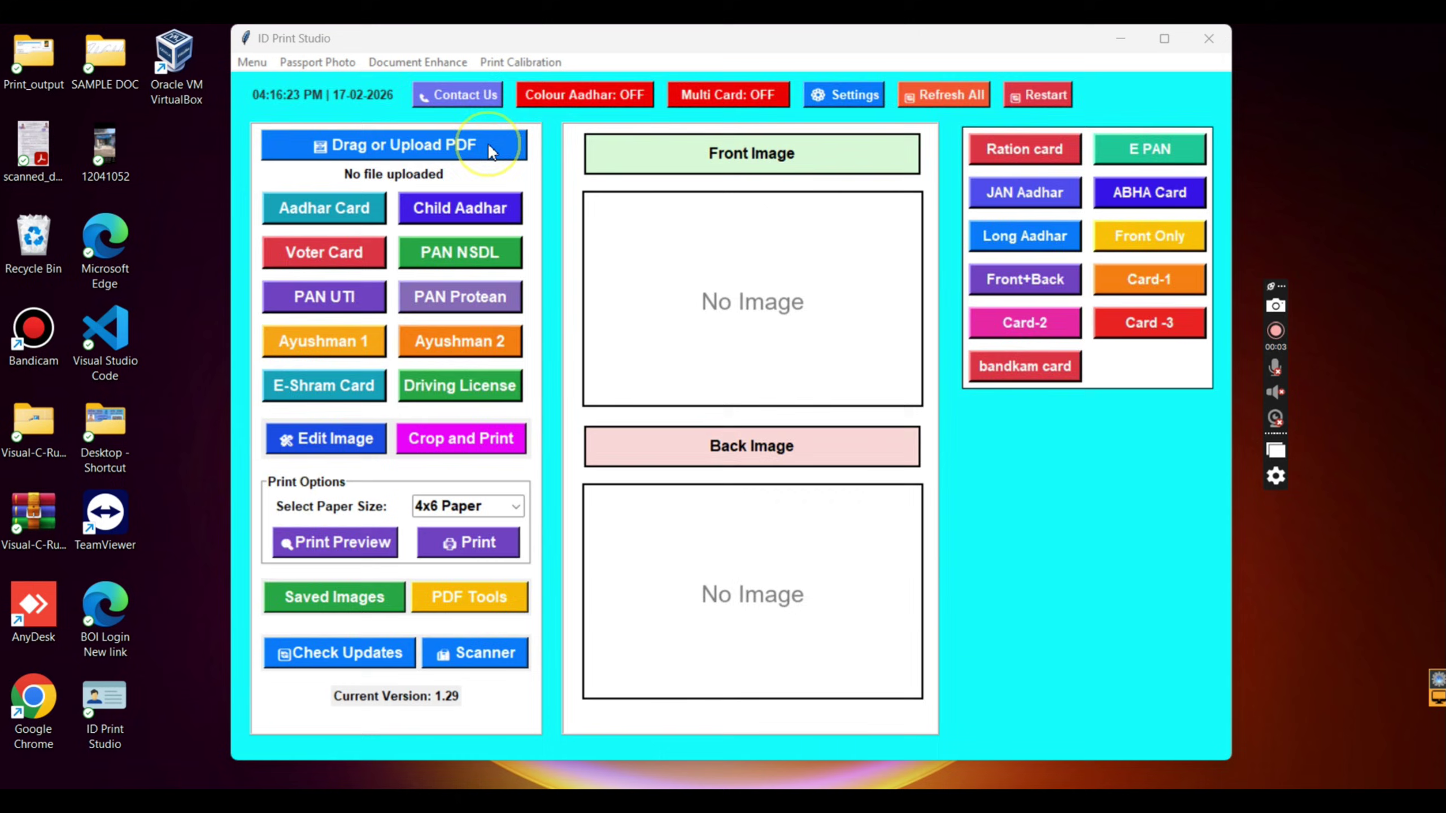
# Step: Load the Aadhaar PDF from the masked folder into ID Print Studio and crop it as an Aadhar Card
pyautogui.click(478, 141)
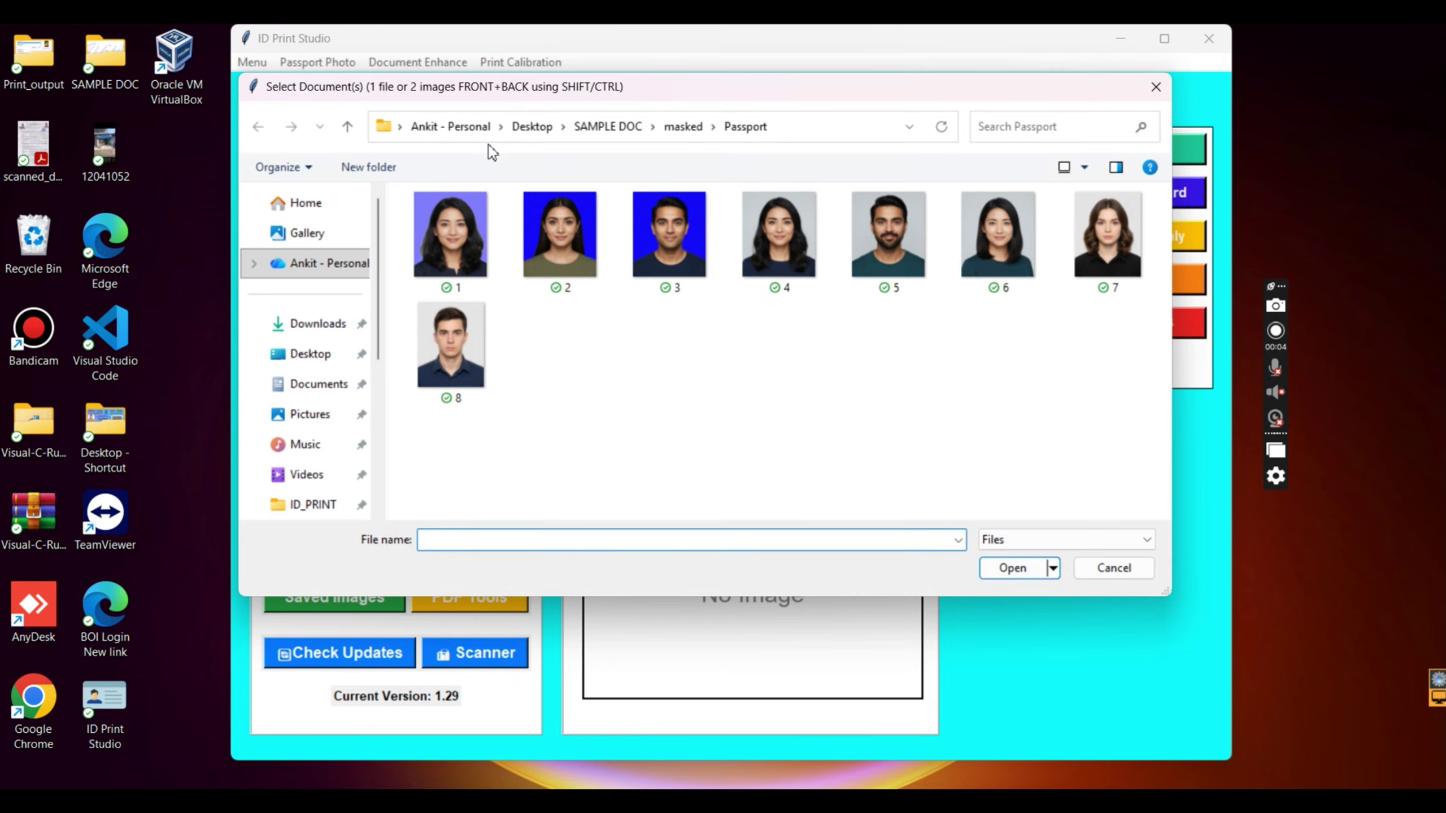
pyautogui.click(682, 127)
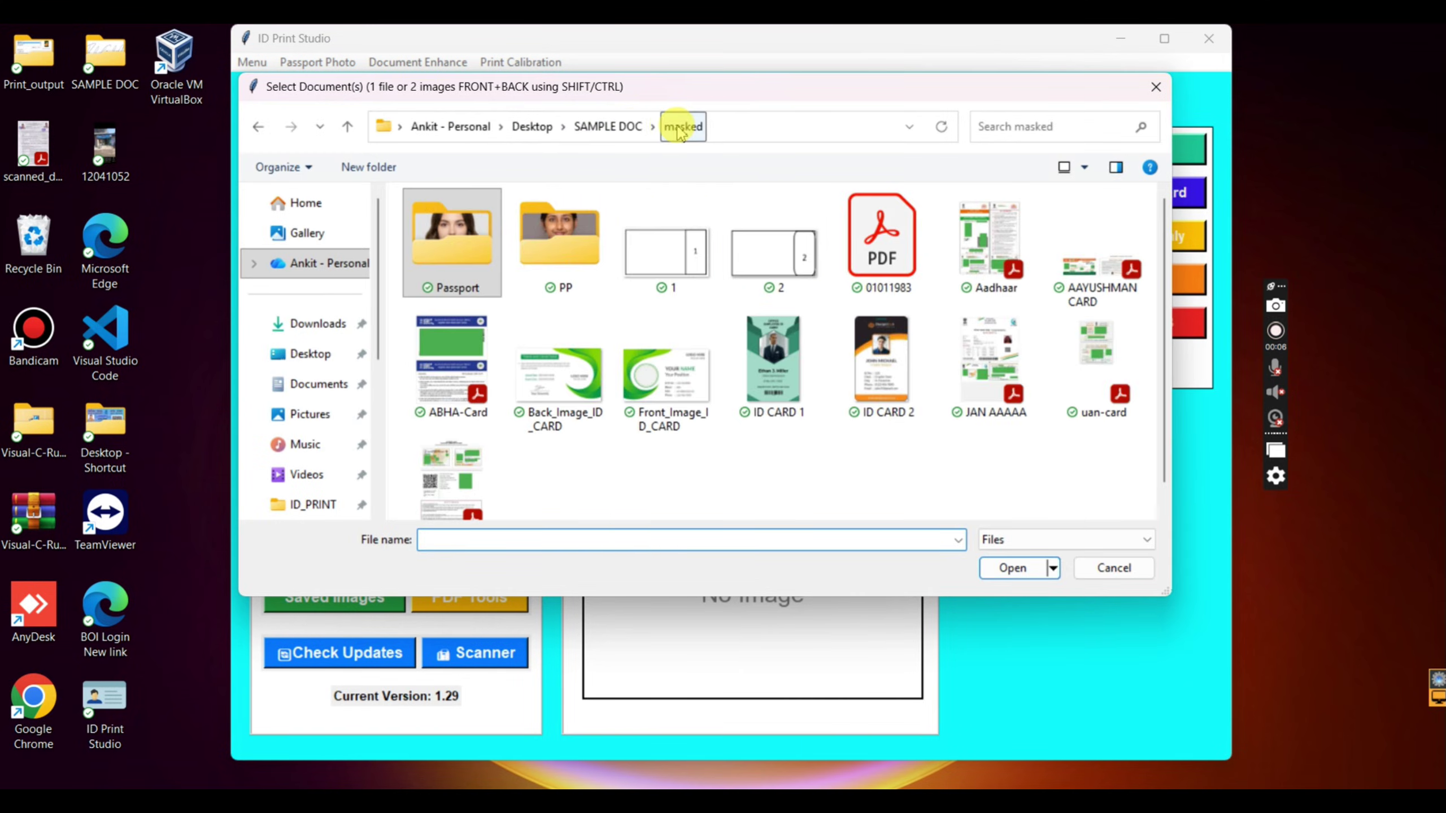
pyautogui.click(979, 261)
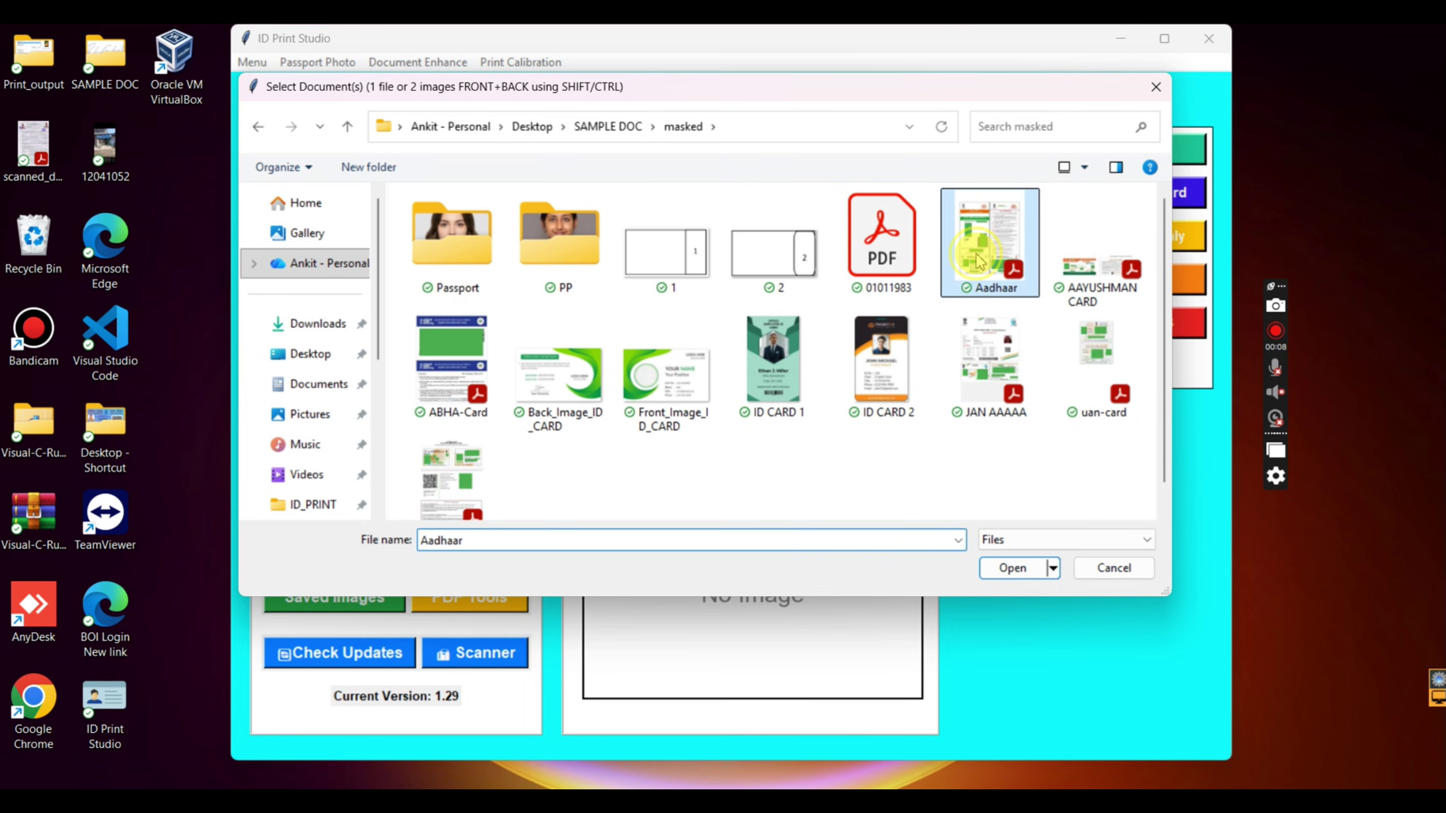
pyautogui.doubleClick(978, 261)
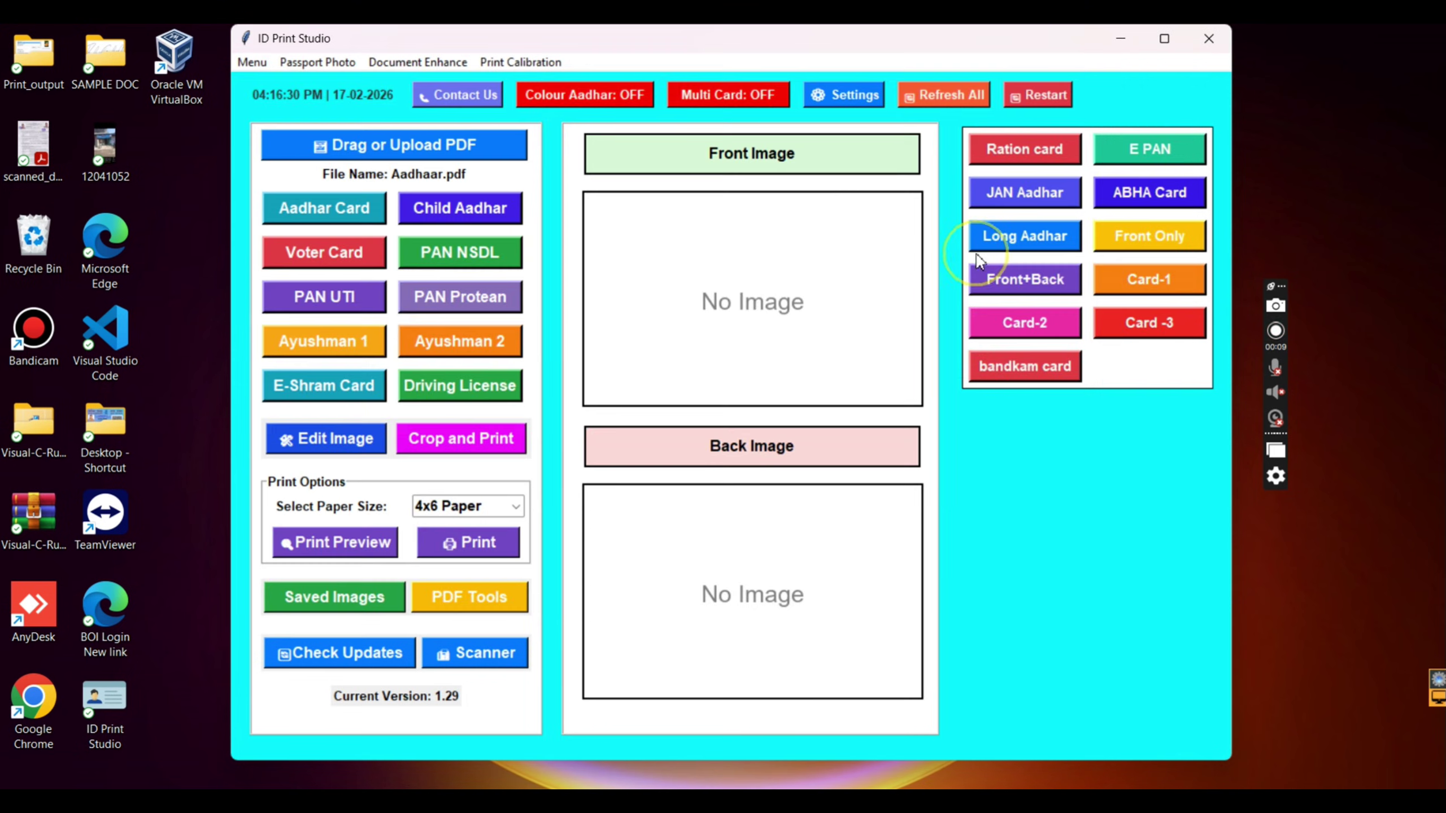
pyautogui.click(302, 217)
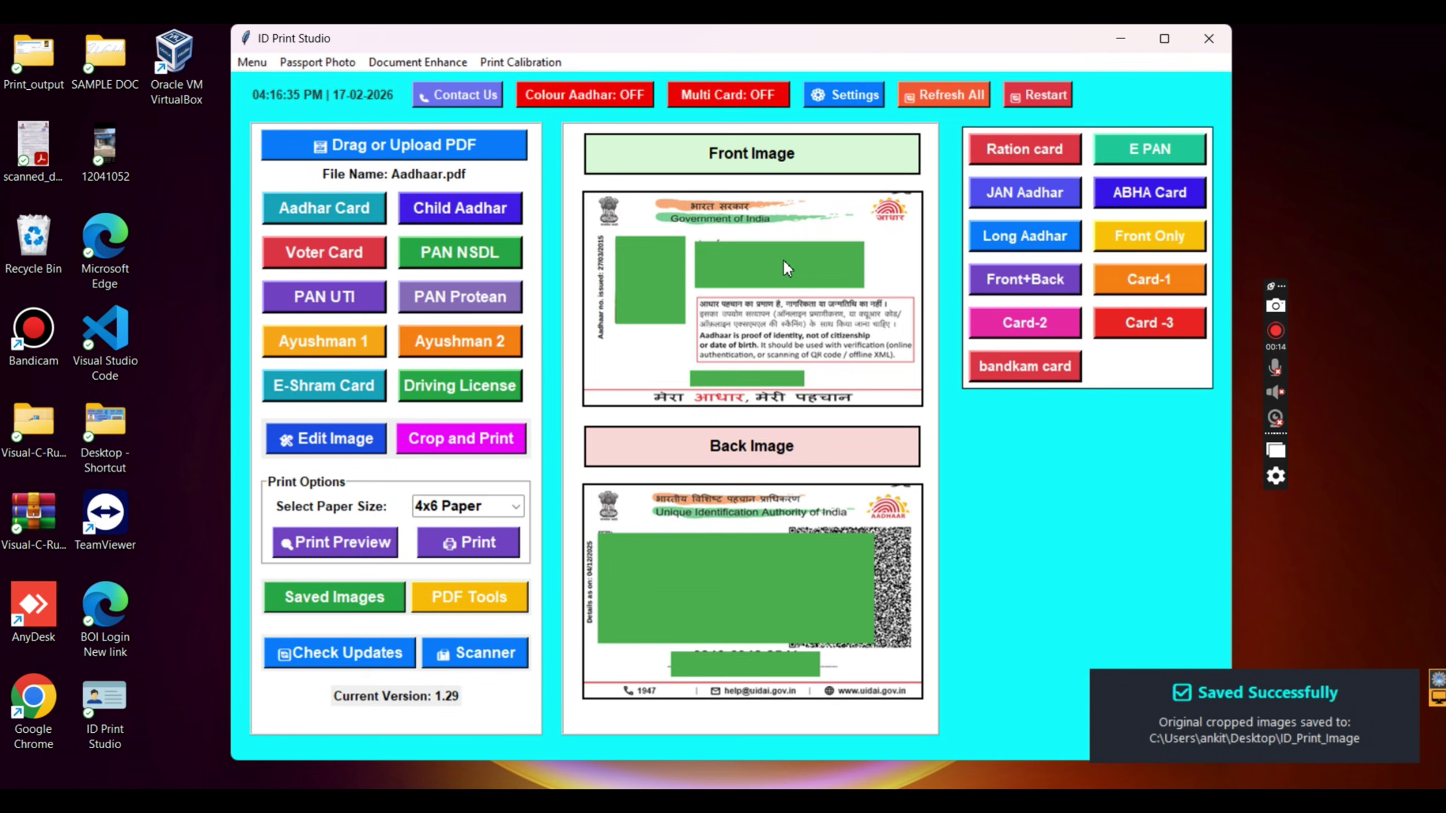
# Step: Turn on Colour Aadhar and process the loaded PDF again as an Aadhar Card
pyautogui.click(592, 96)
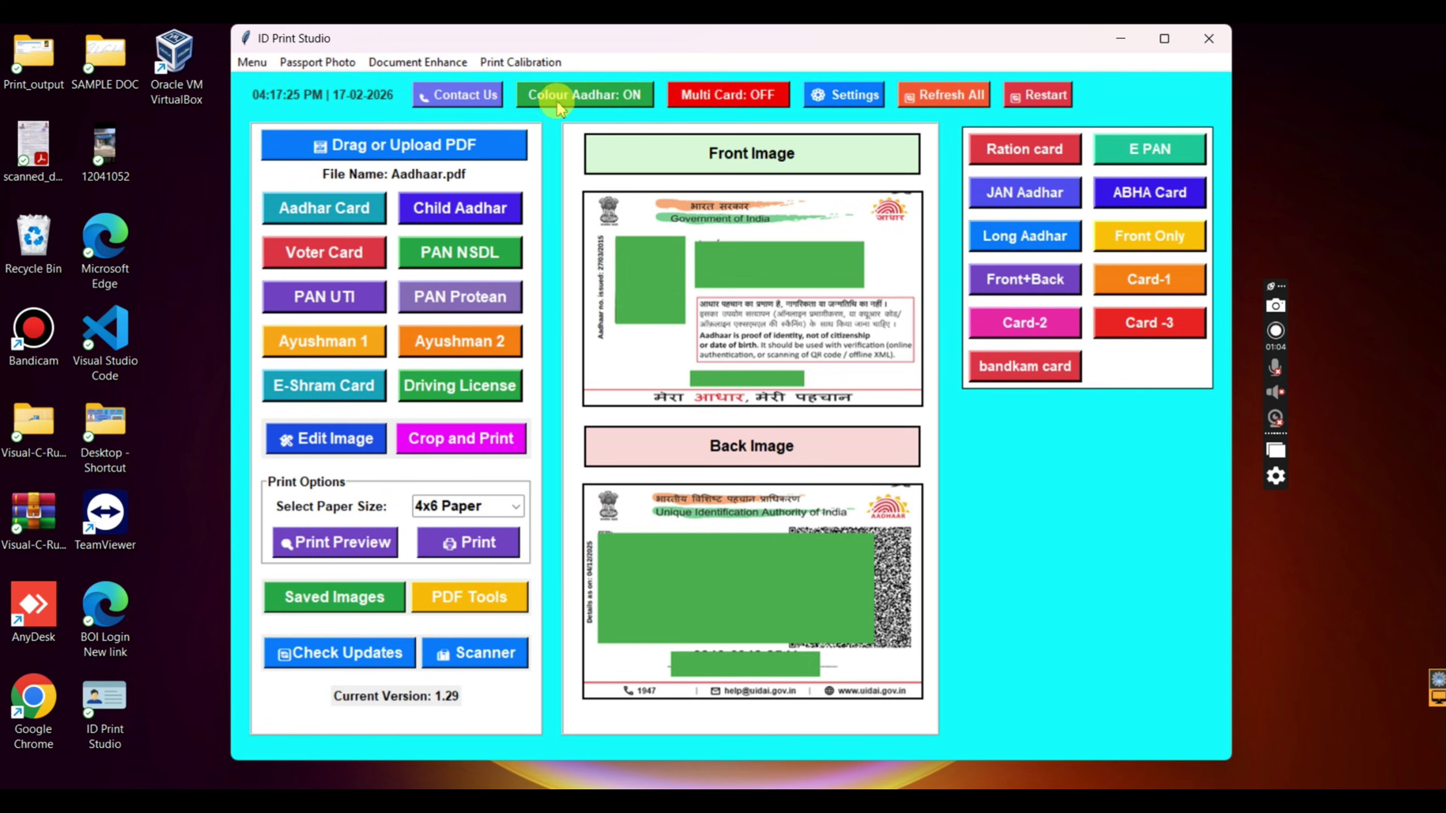
pyautogui.click(301, 215)
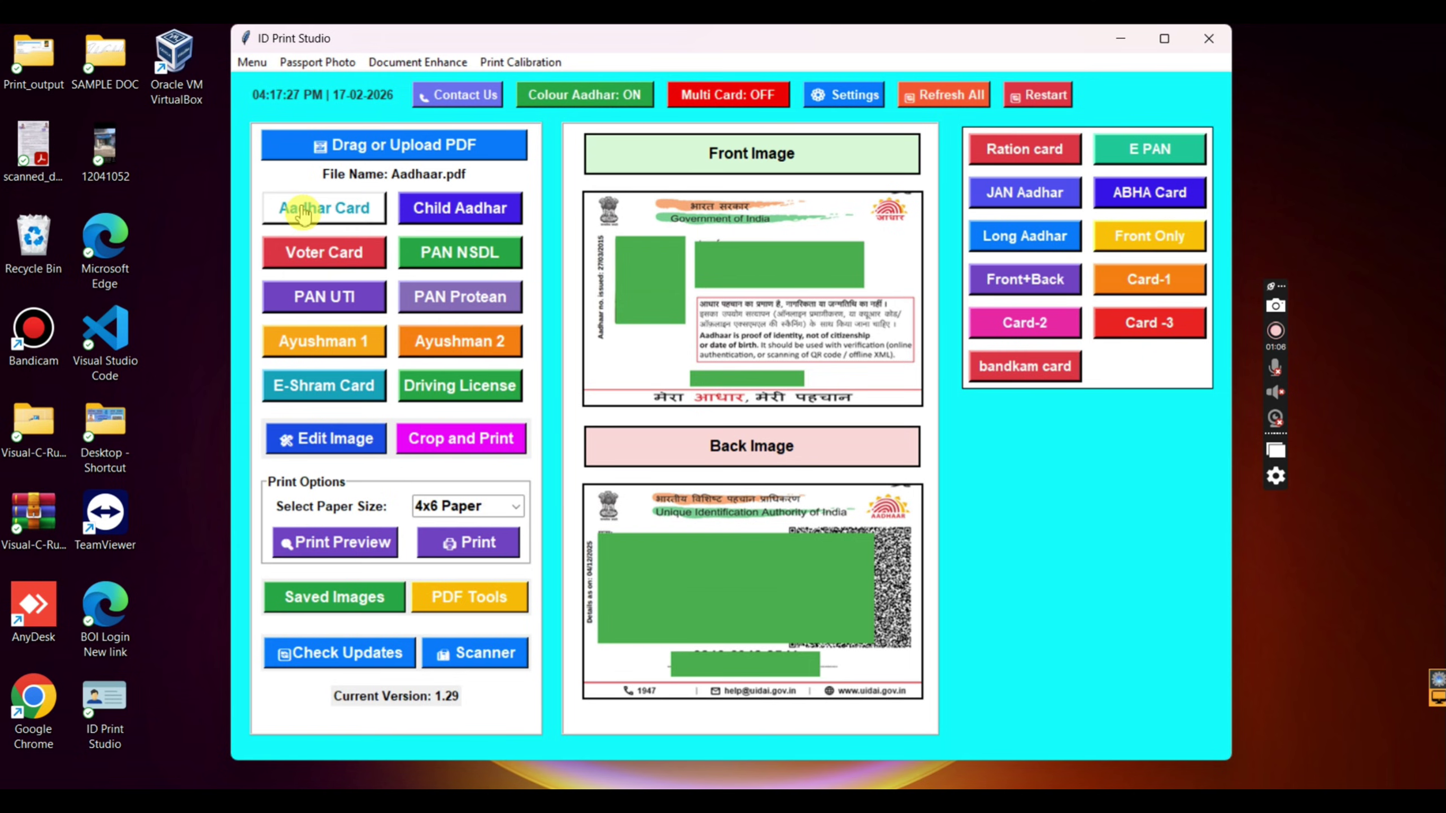
# Step: Process the loaded PDF as a colour Aadhar Card and toggle its Photo Border off and back on
pyautogui.click(302, 214)
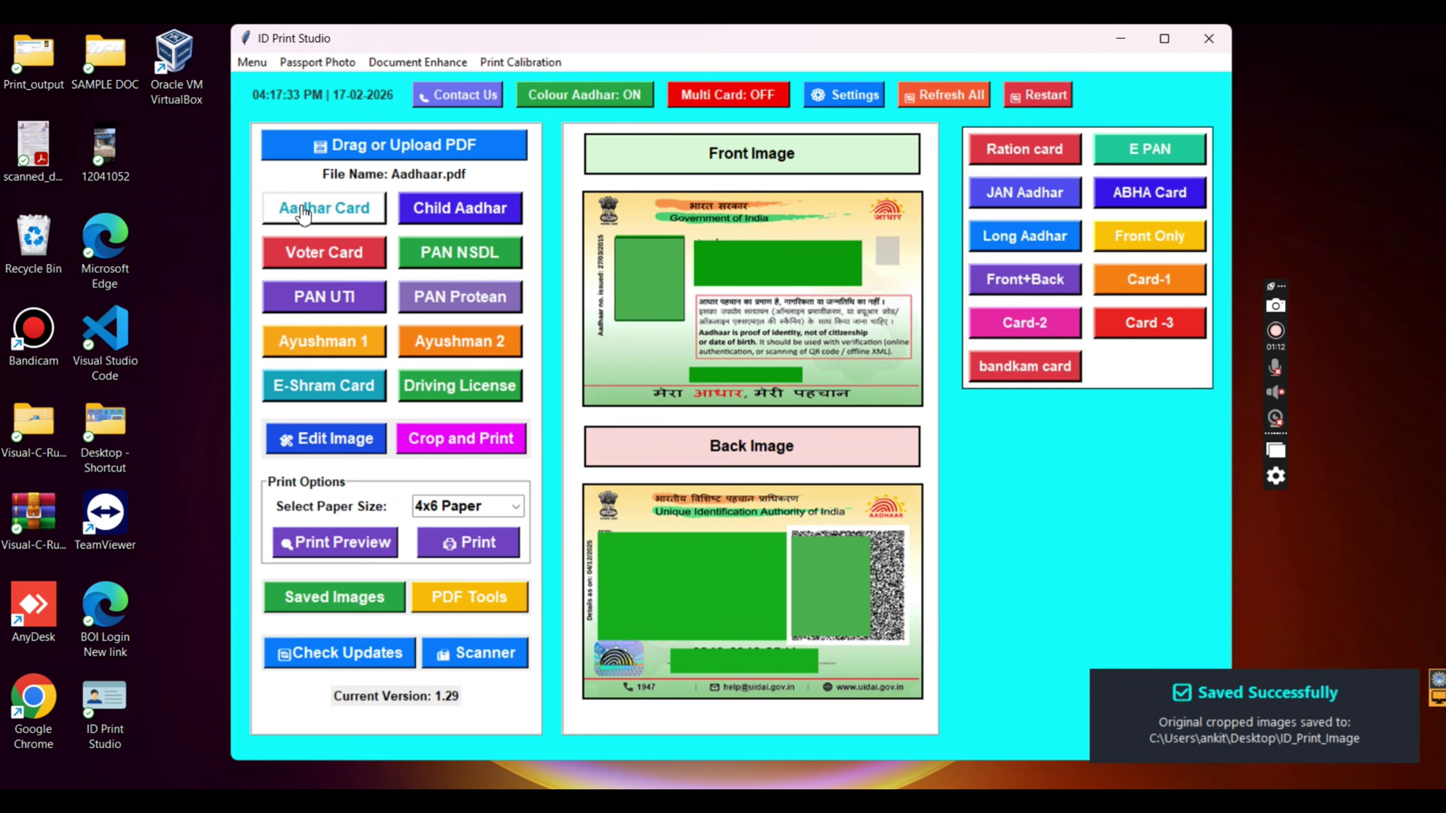
pyautogui.click(252, 61)
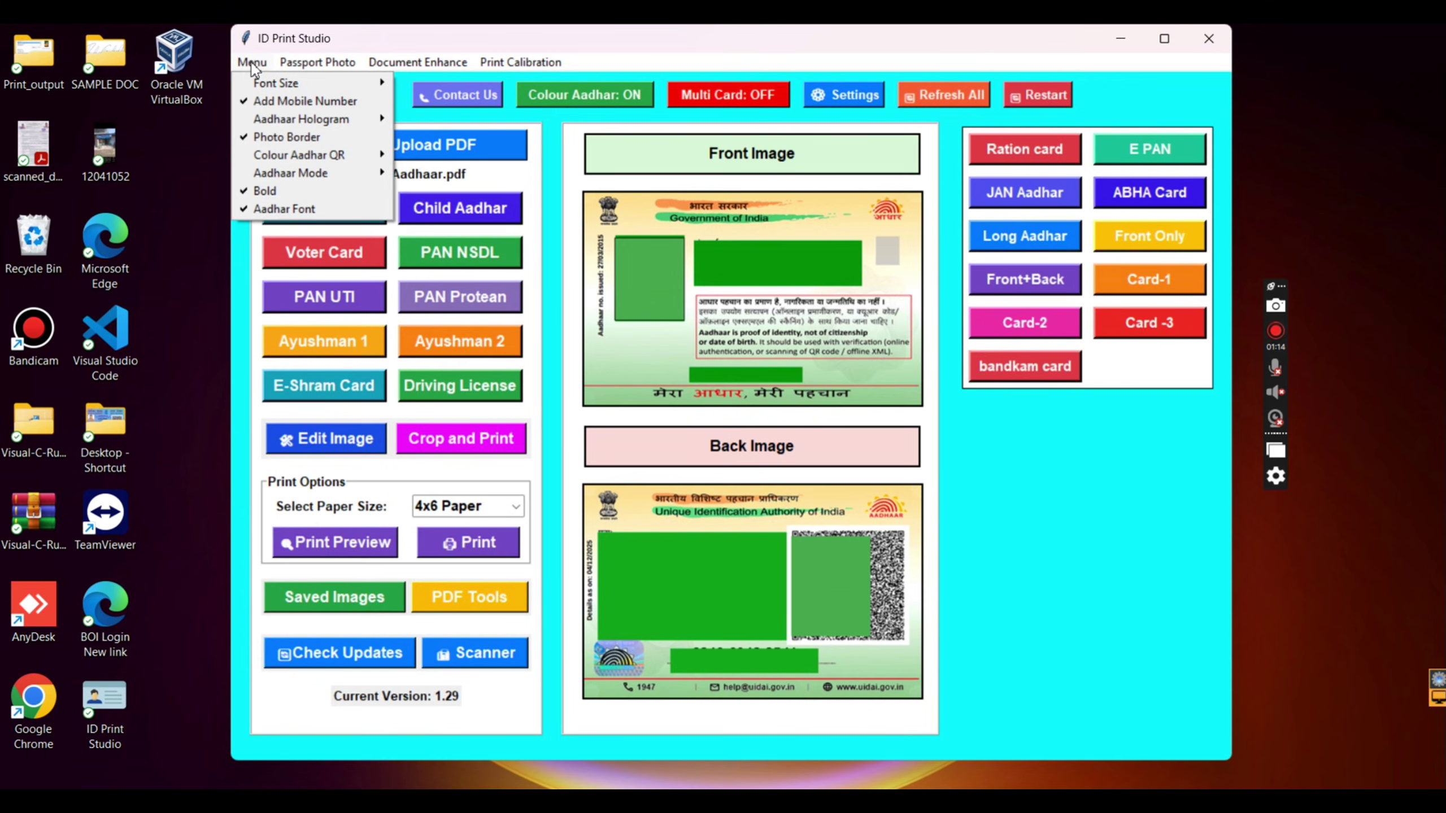
pyautogui.moveTo(267, 119)
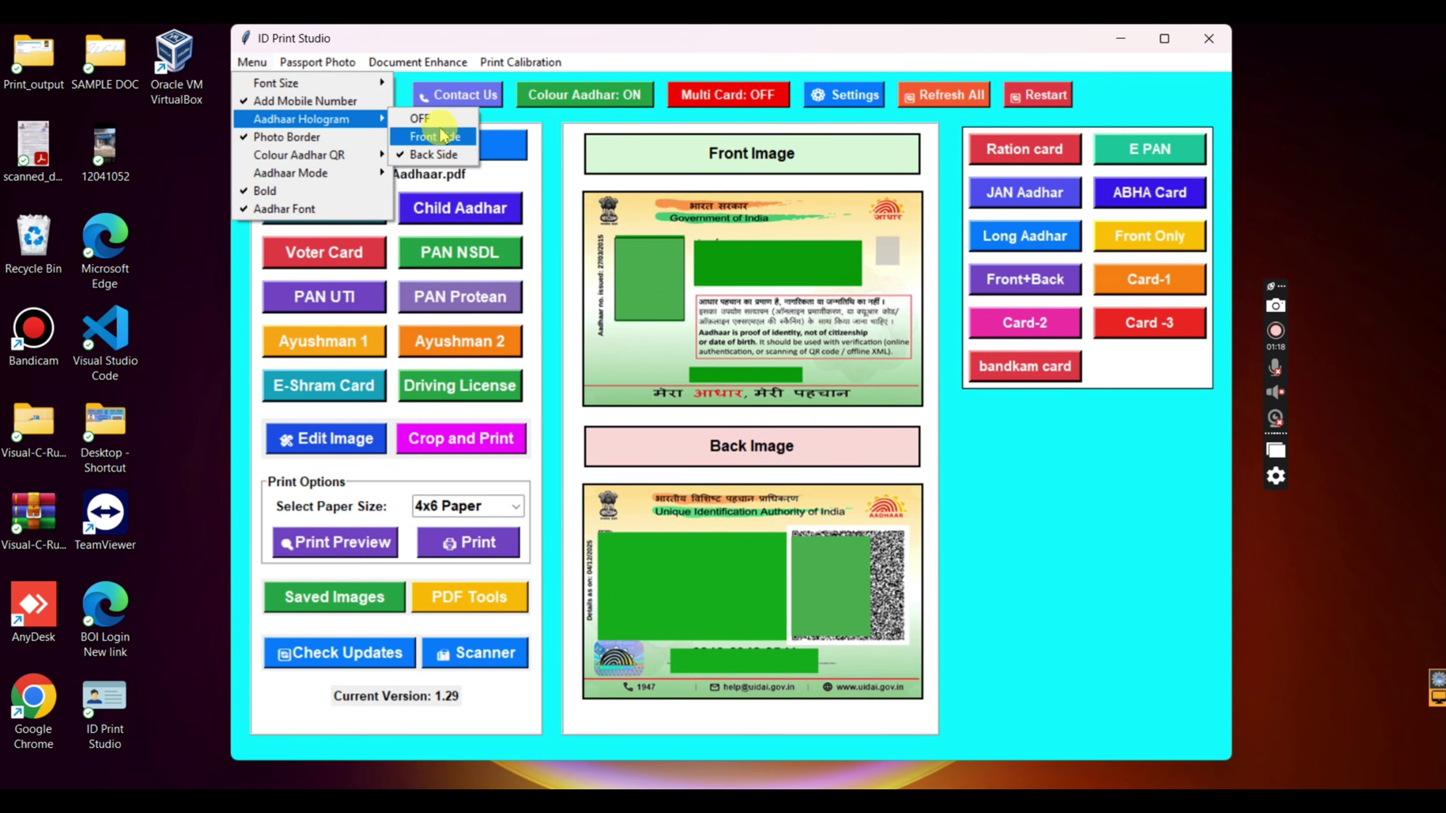
pyautogui.click(279, 137)
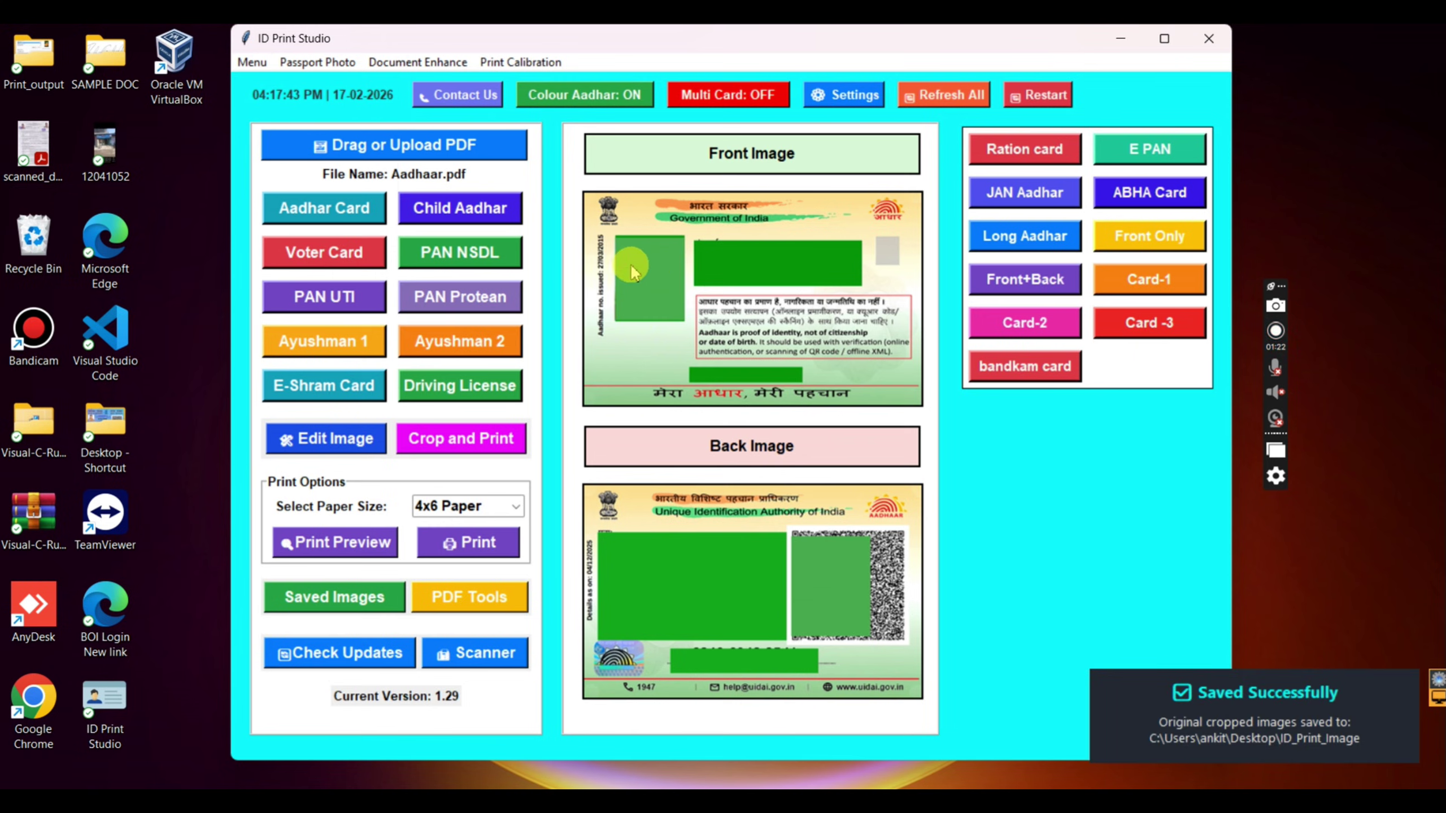
pyautogui.click(250, 65)
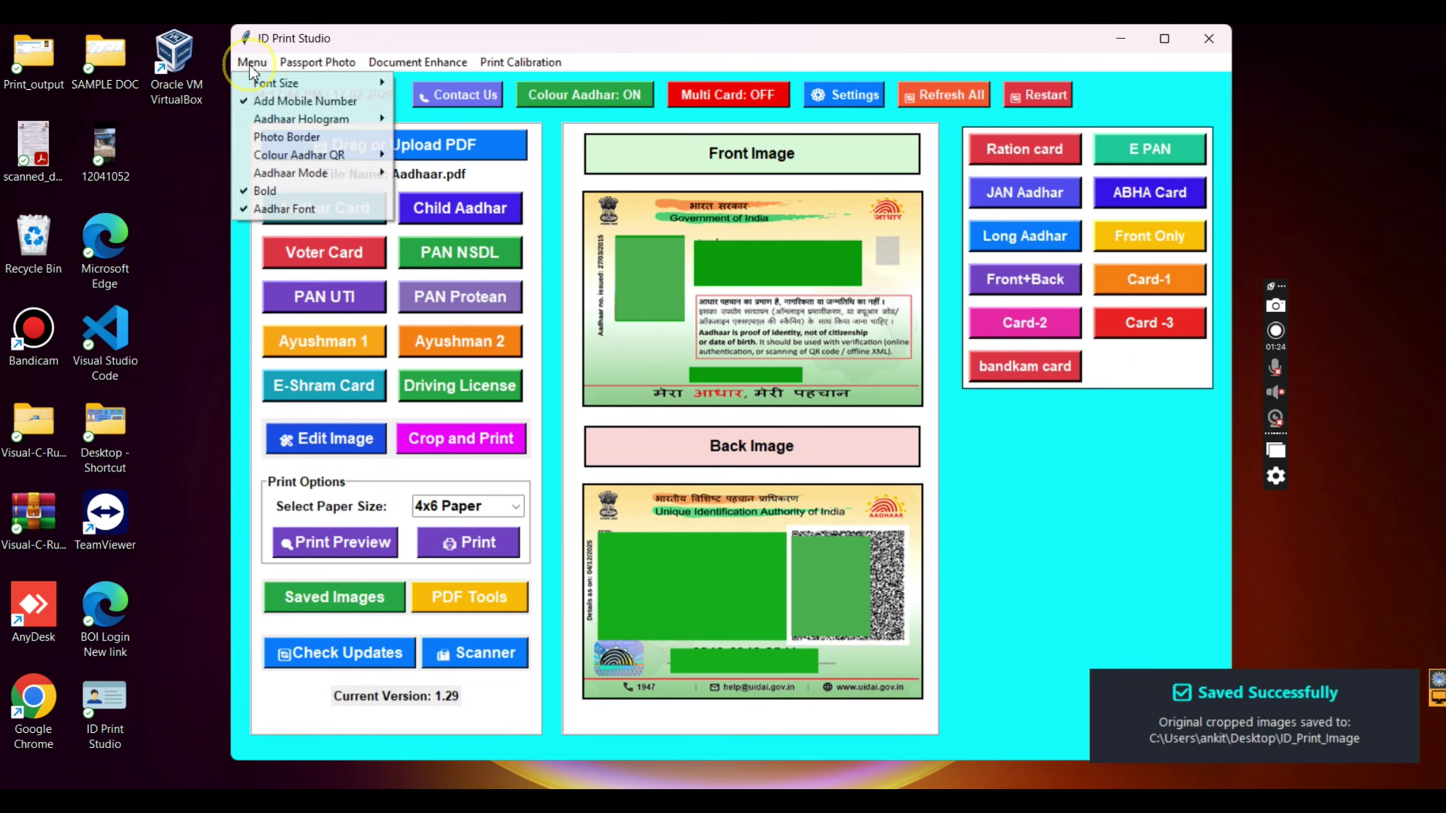
pyautogui.click(279, 137)
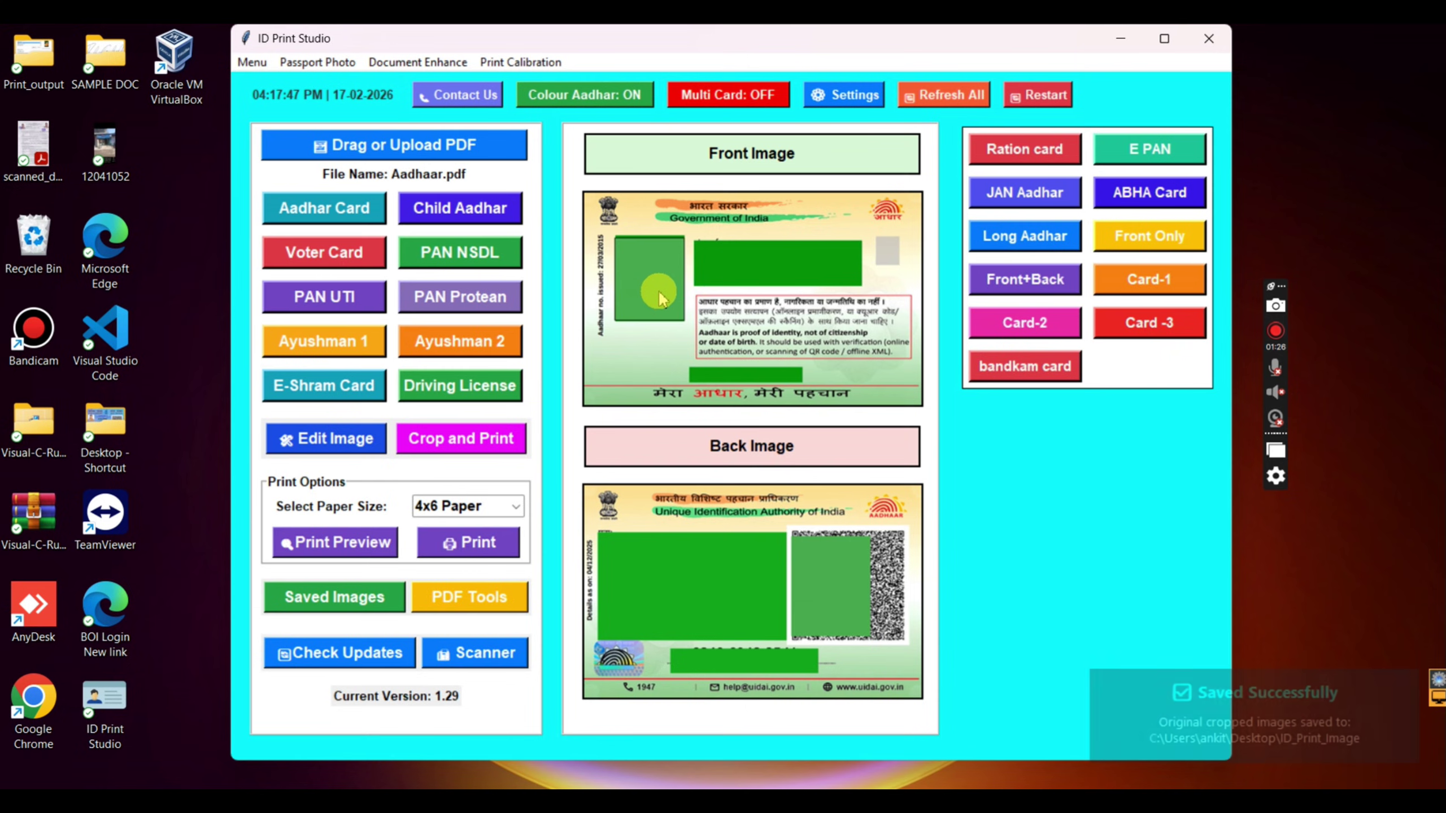
# Step: Try the Aadhaar Hologram on the Front Side of the card and switch it OFF
pyautogui.click(251, 62)
pyautogui.moveTo(298, 124)
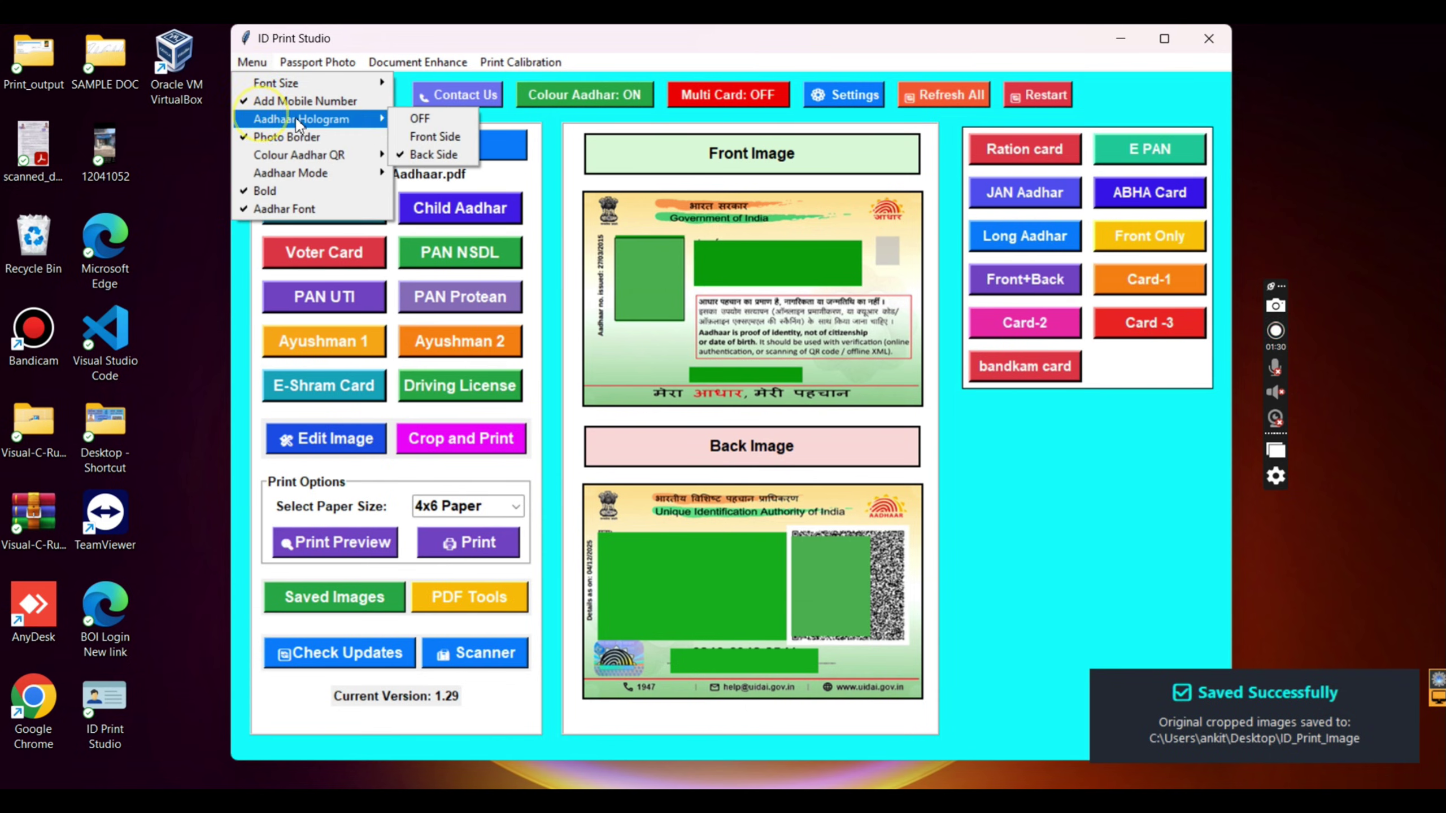
pyautogui.click(421, 140)
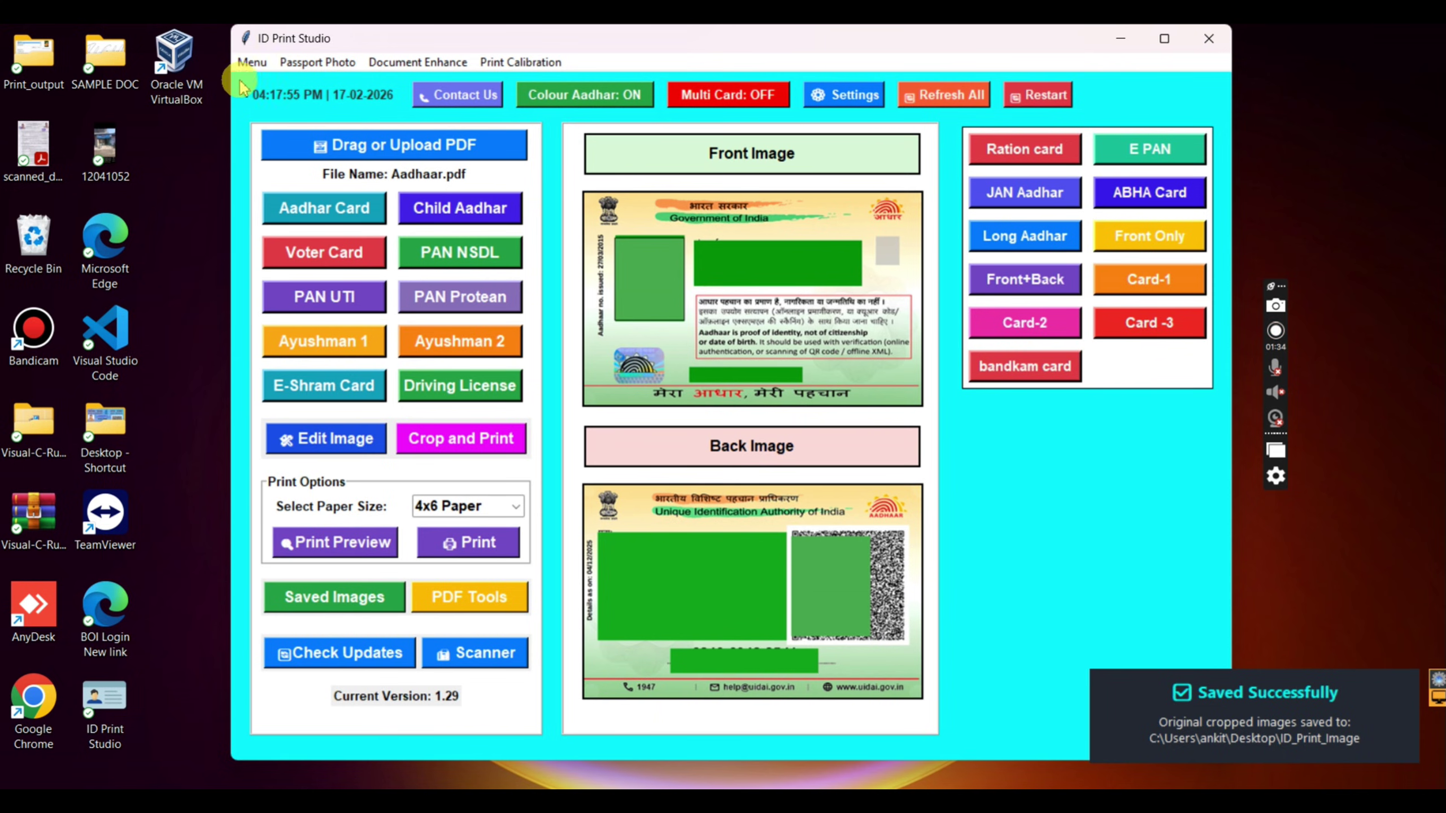
pyautogui.click(252, 62)
pyautogui.moveTo(293, 122)
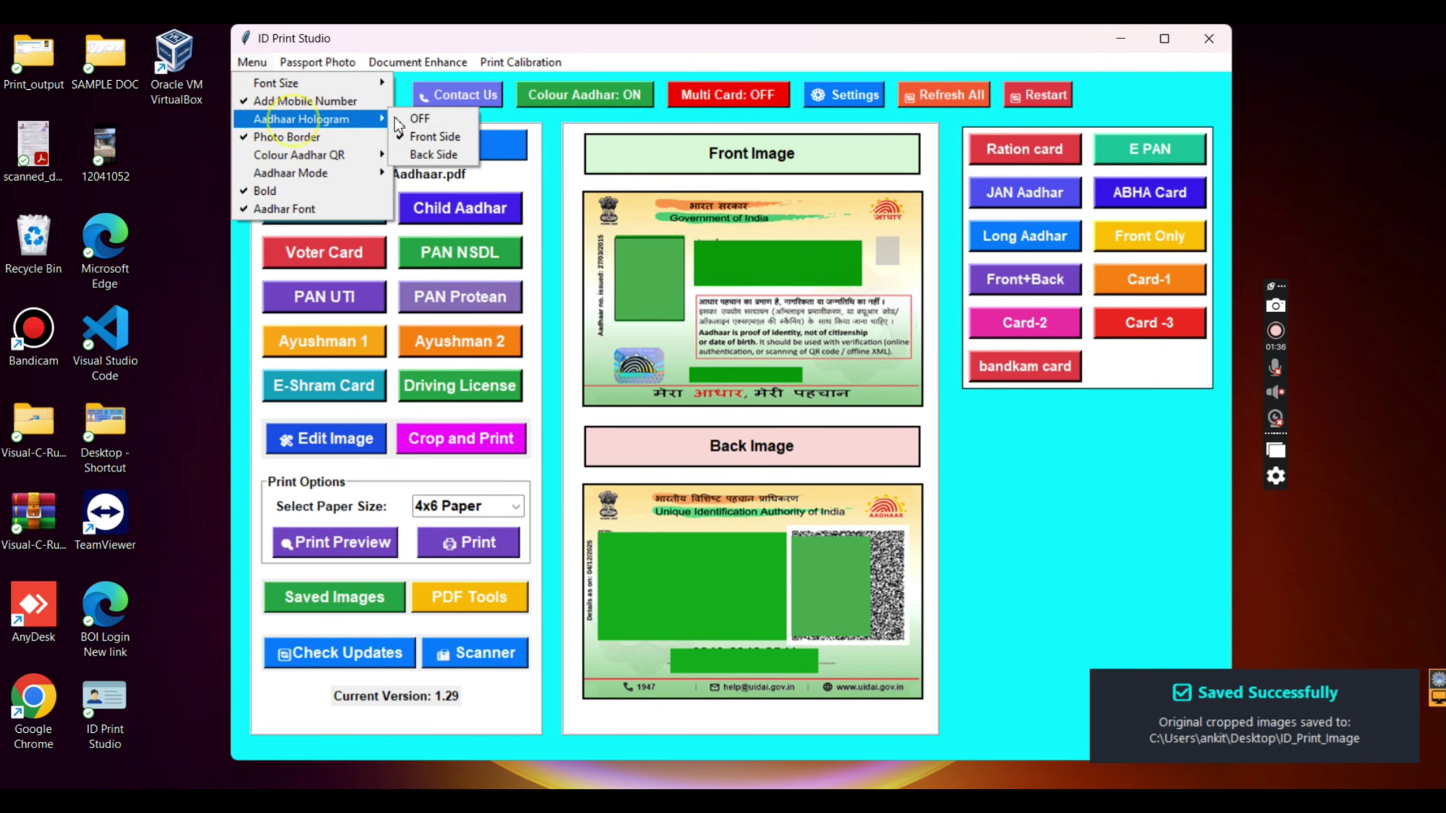
pyautogui.click(421, 137)
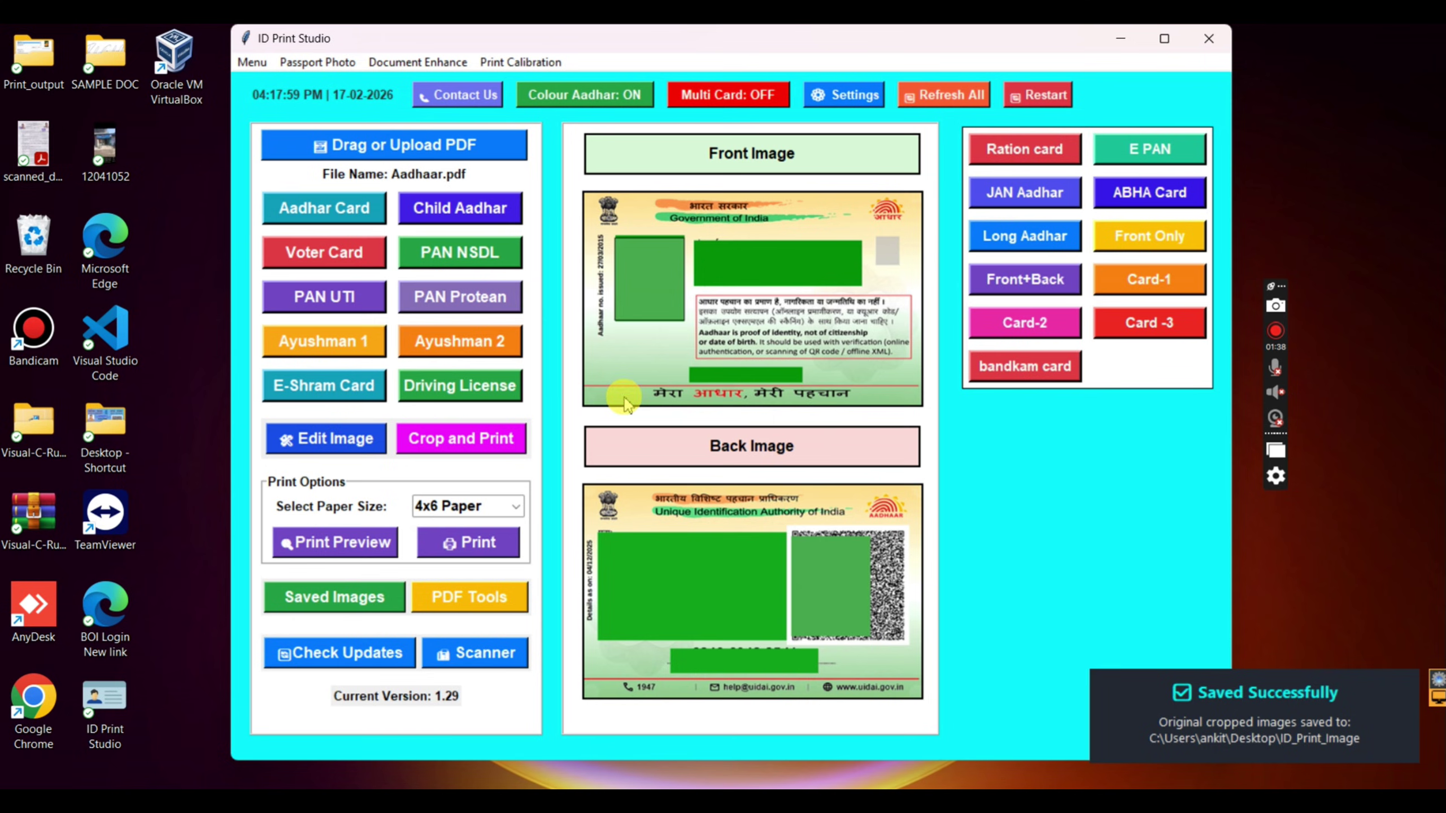
# Step: Put the Aadhaar Hologram on the Back Side of the card and move it to the Front Side
pyautogui.click(250, 63)
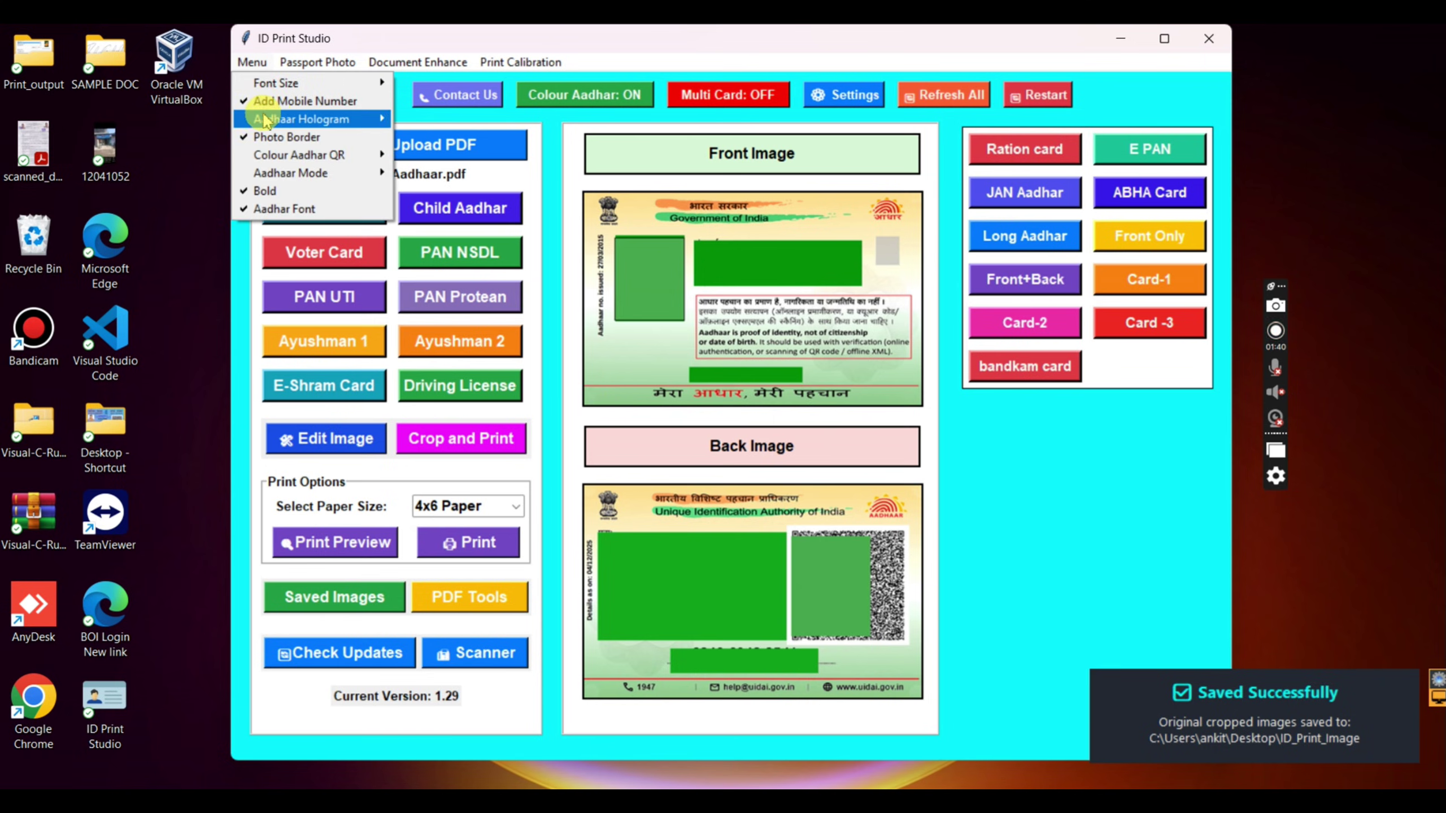
pyautogui.moveTo(365, 118)
pyautogui.click(428, 153)
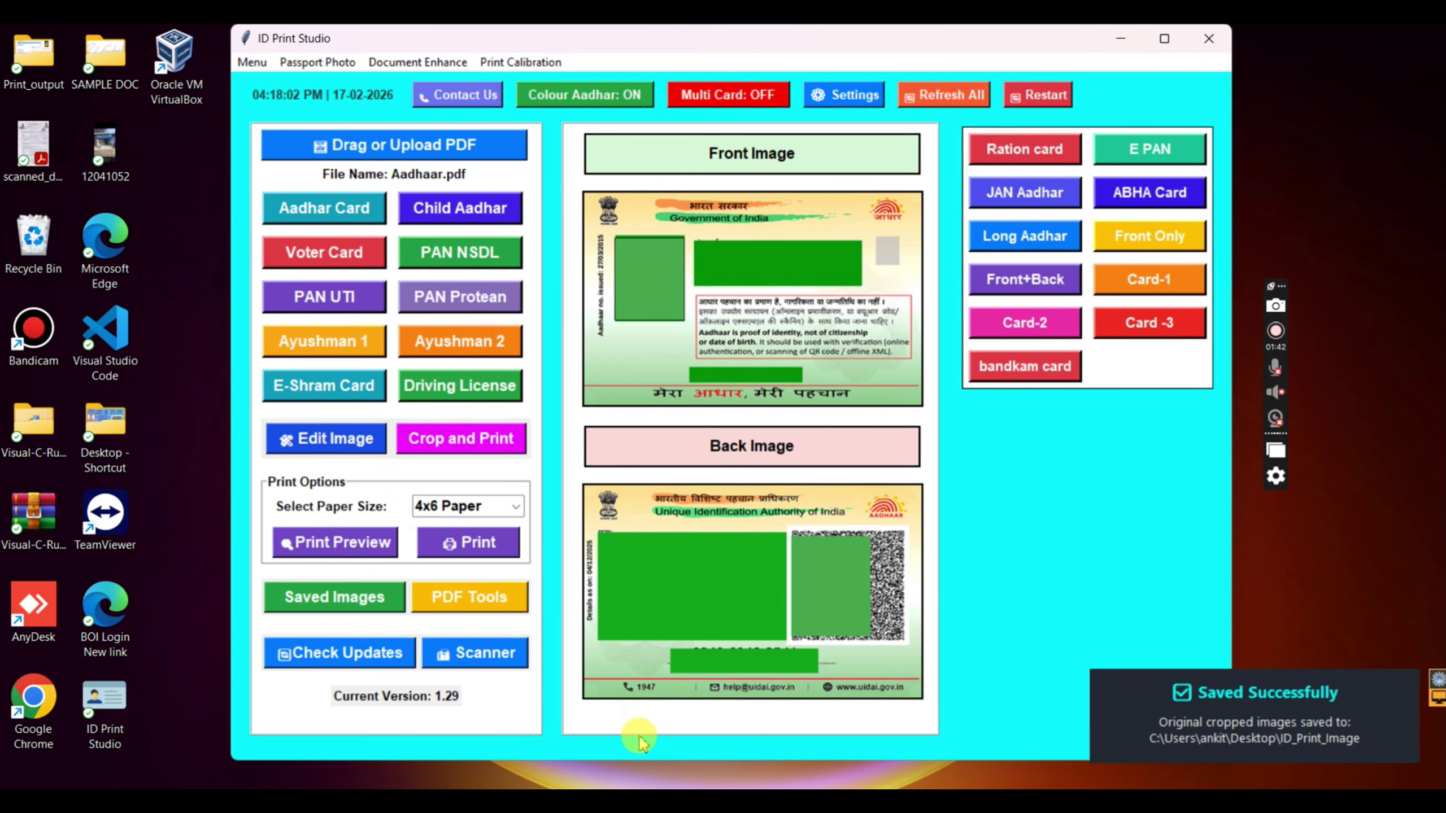
pyautogui.click(620, 667)
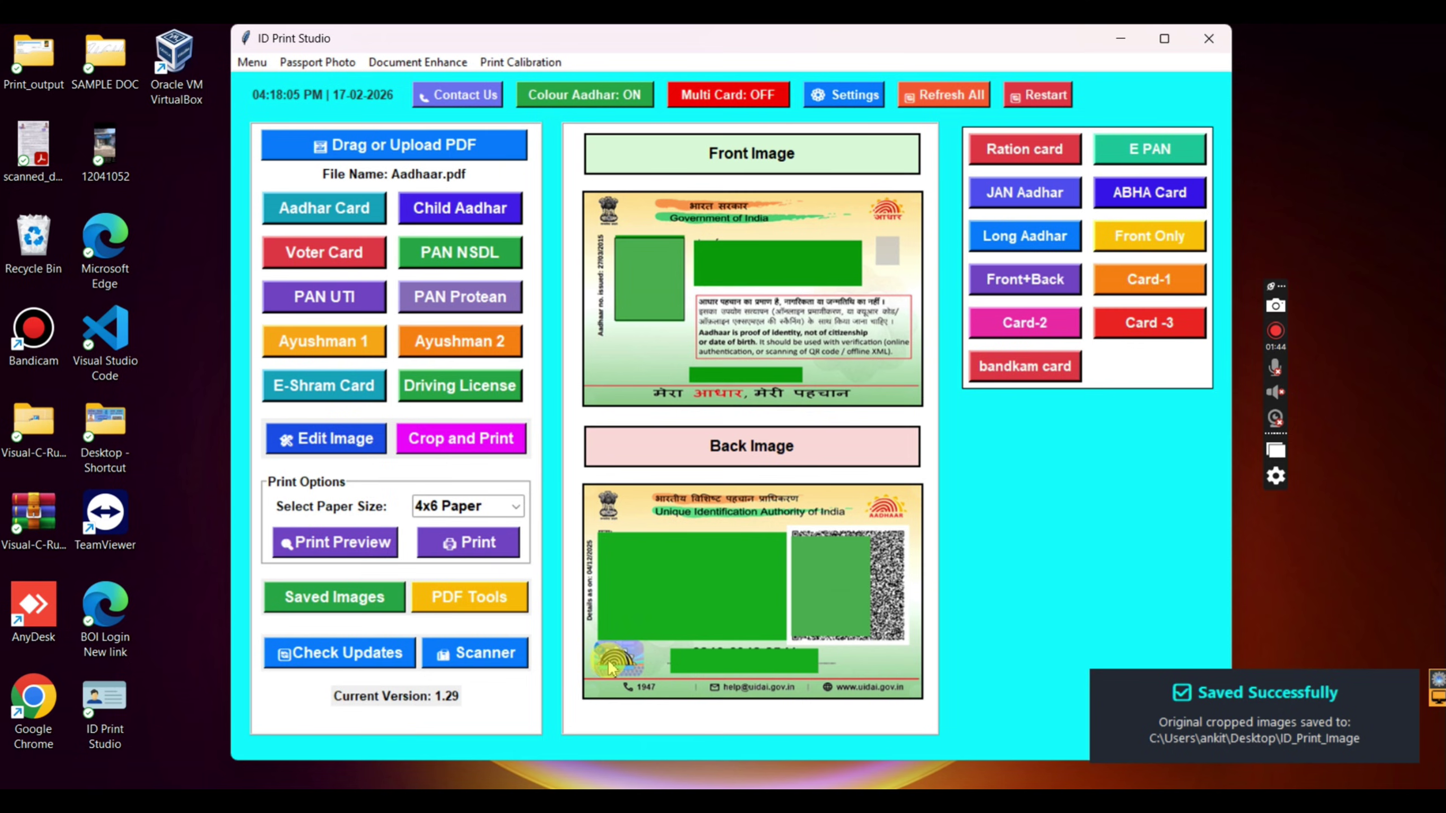
pyautogui.click(250, 62)
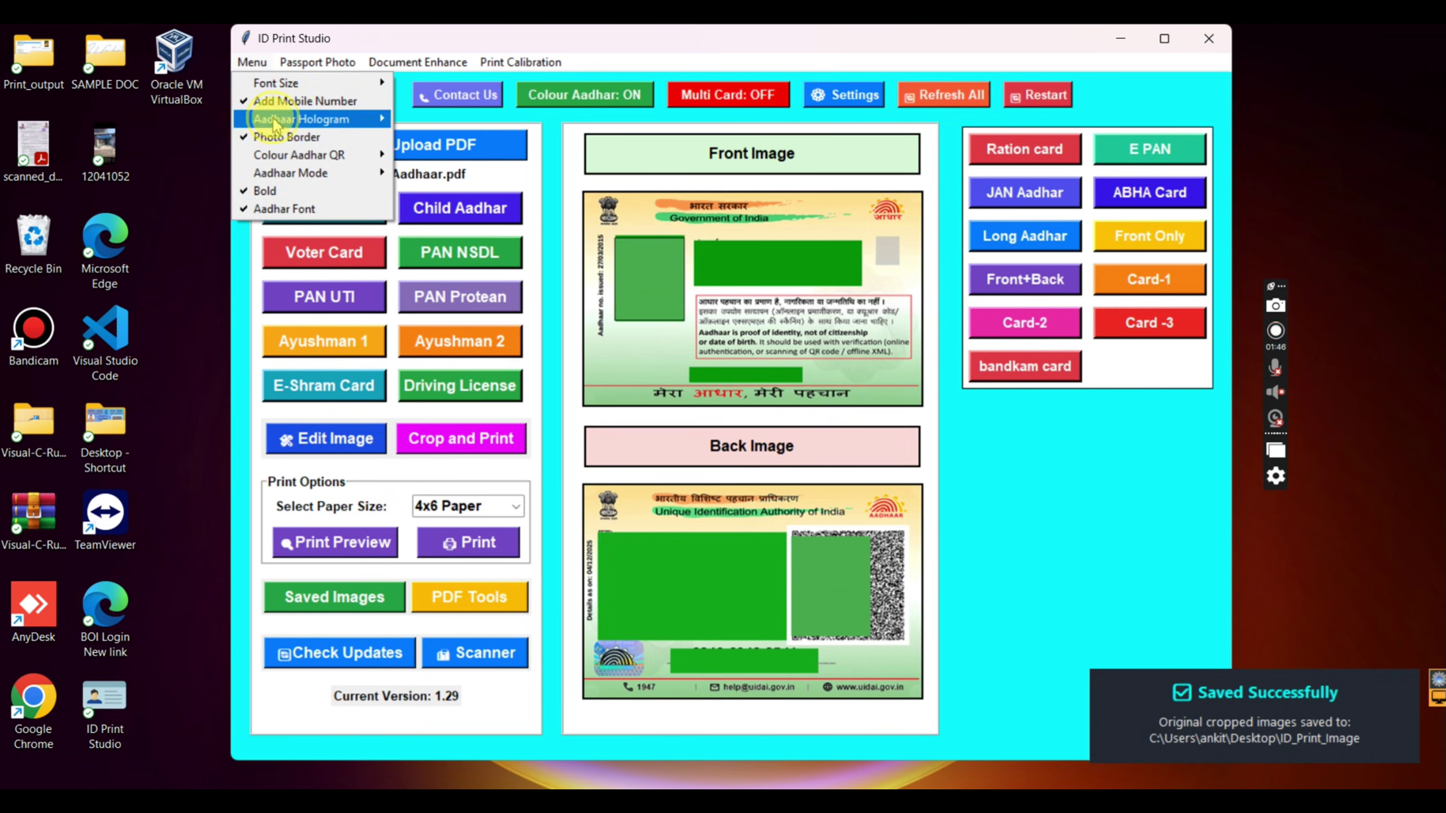
pyautogui.moveTo(319, 118)
pyautogui.click(421, 139)
pyautogui.click(646, 387)
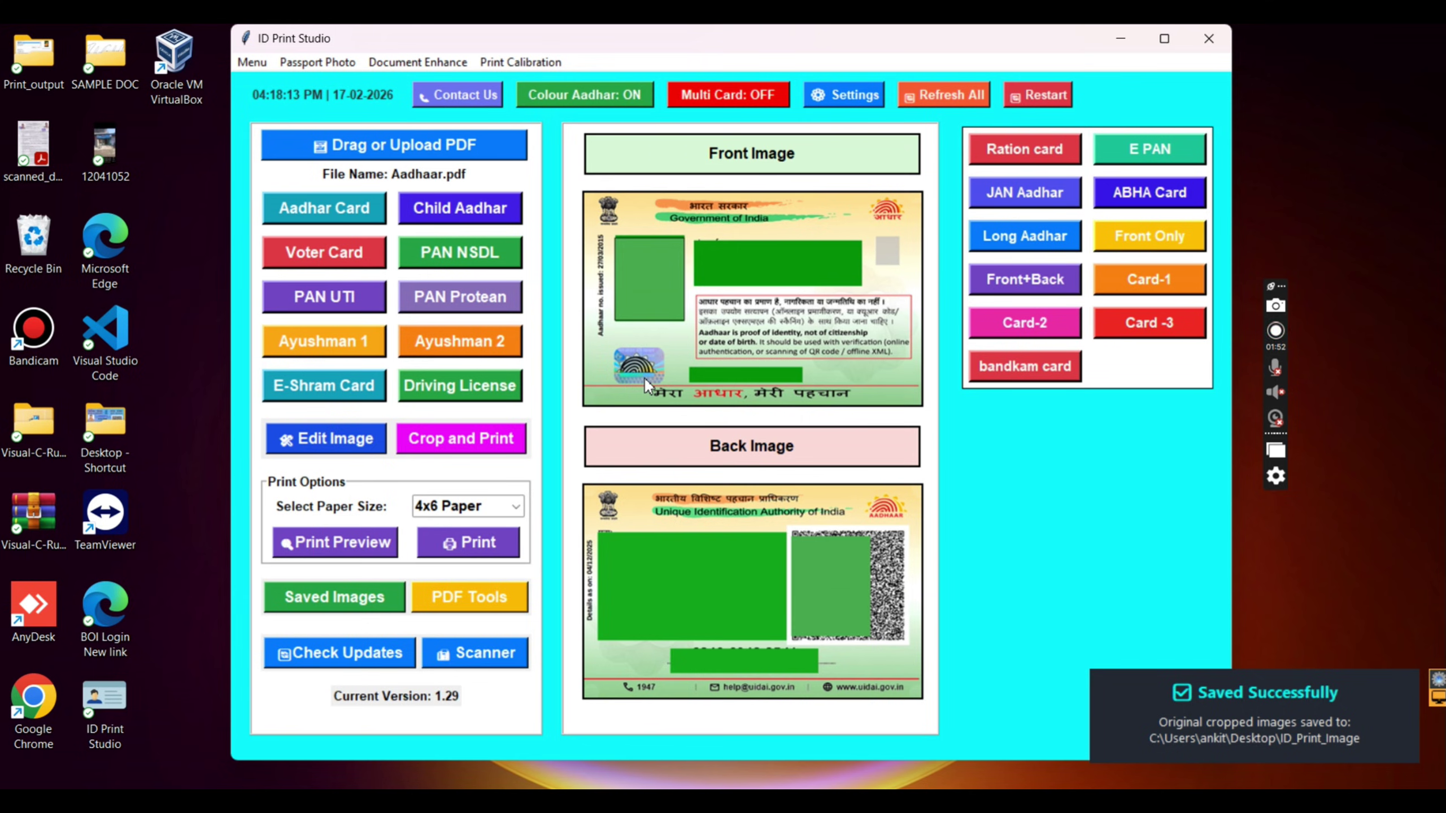
# Step: Set the Aadhaar font size to 27 and view the cards in the 4x6 Paper print preview
pyautogui.click(250, 63)
pyautogui.moveTo(314, 84)
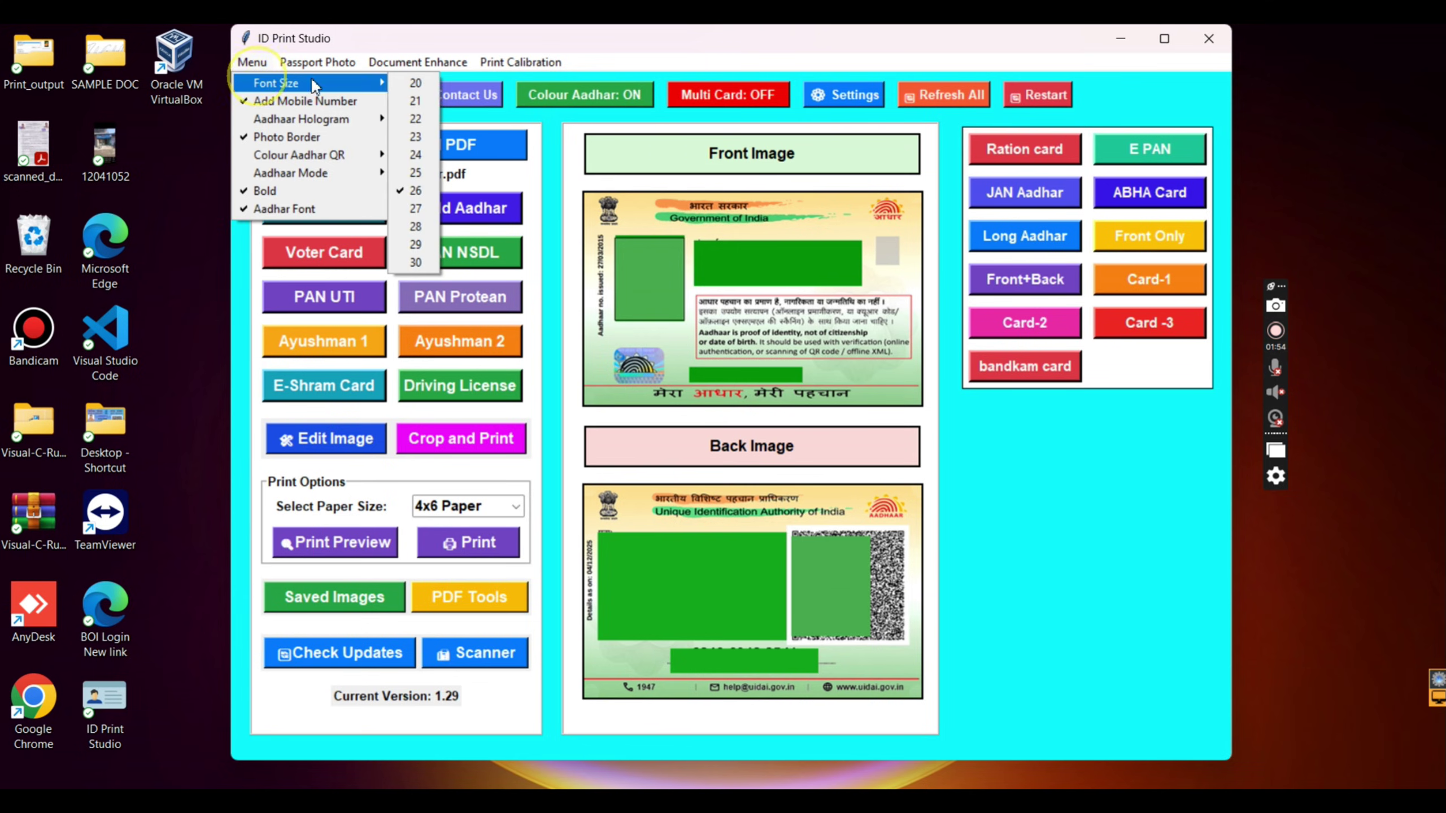
pyautogui.click(415, 209)
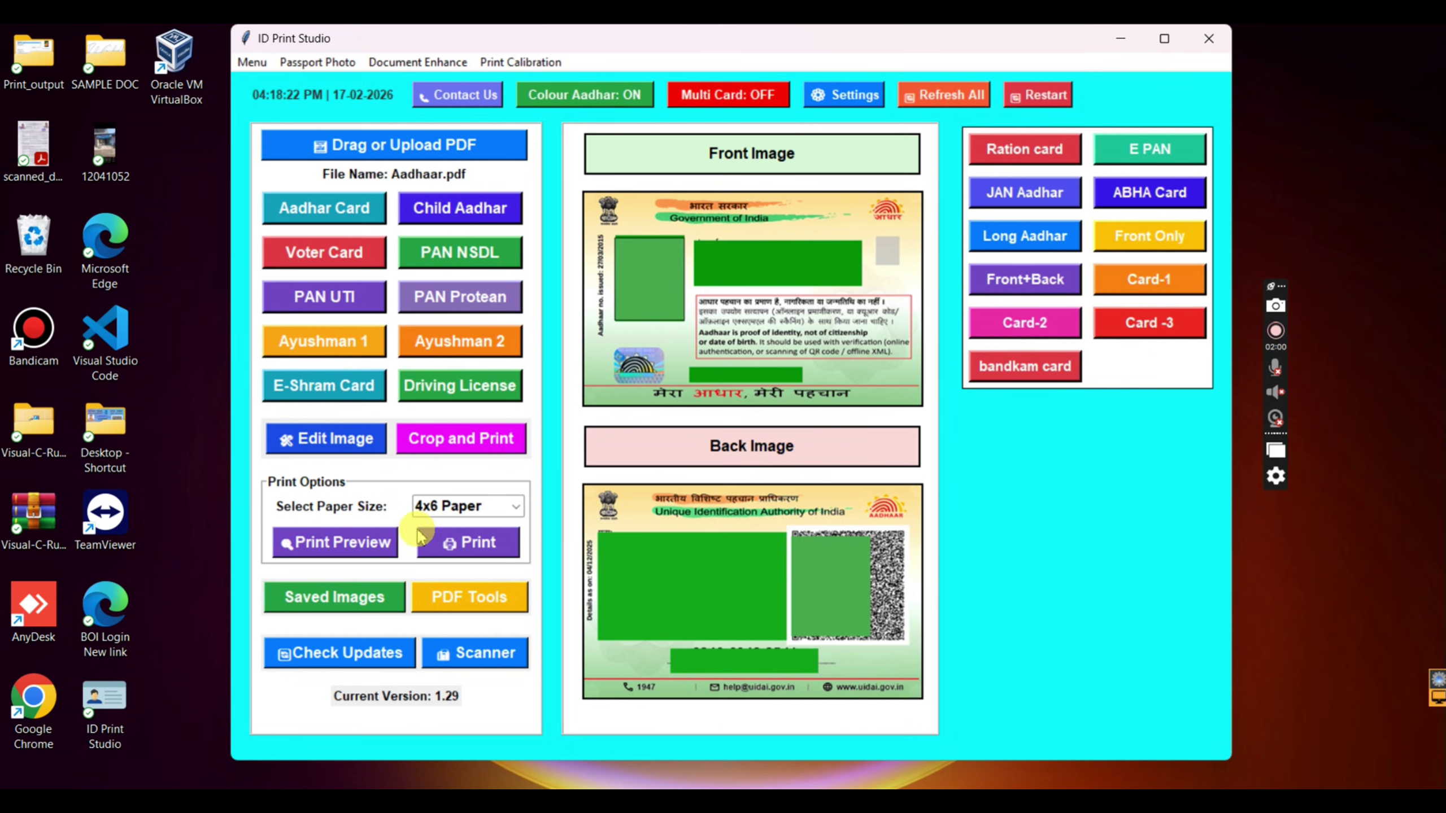
pyautogui.click(339, 542)
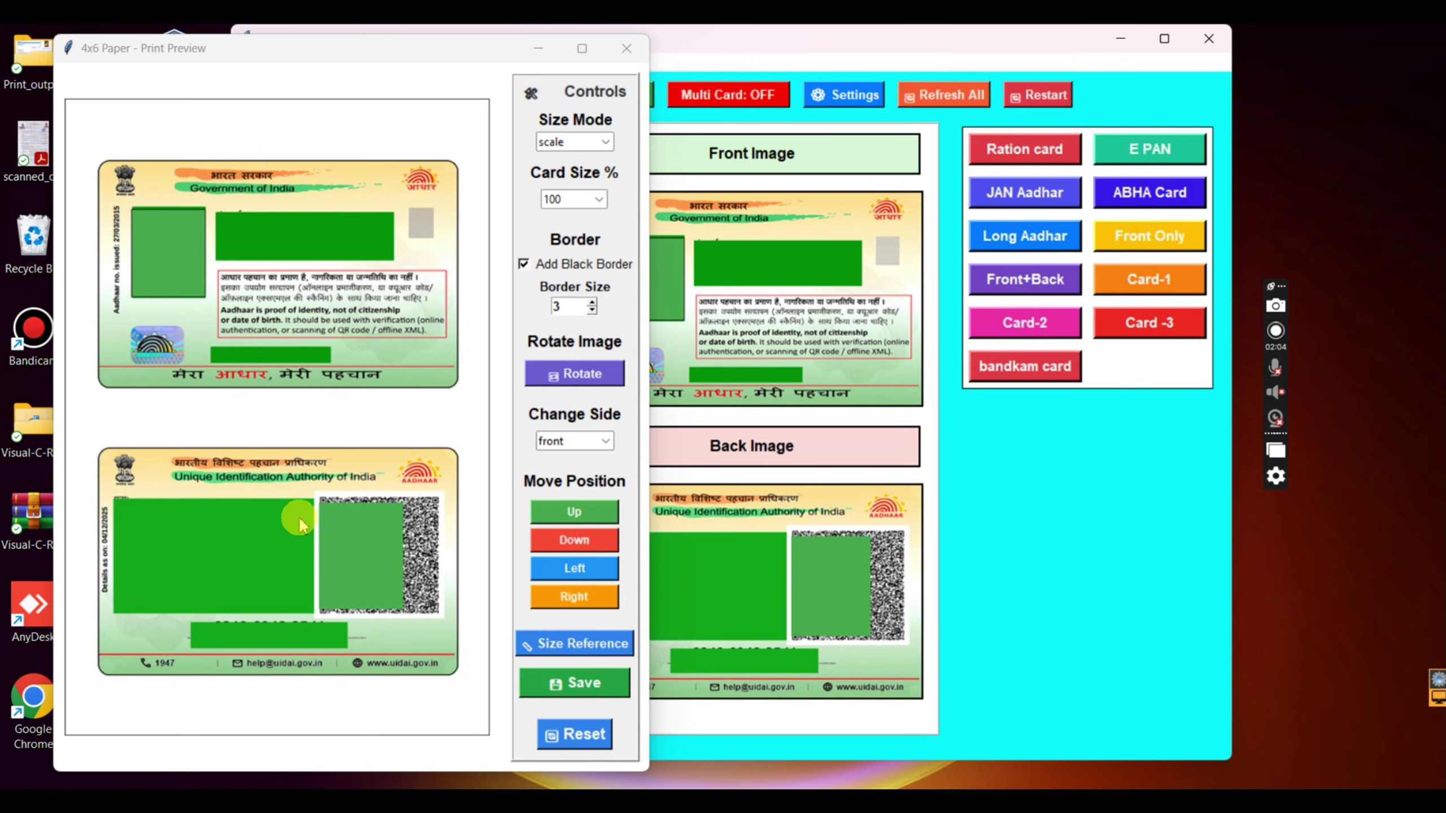
pyautogui.click(620, 54)
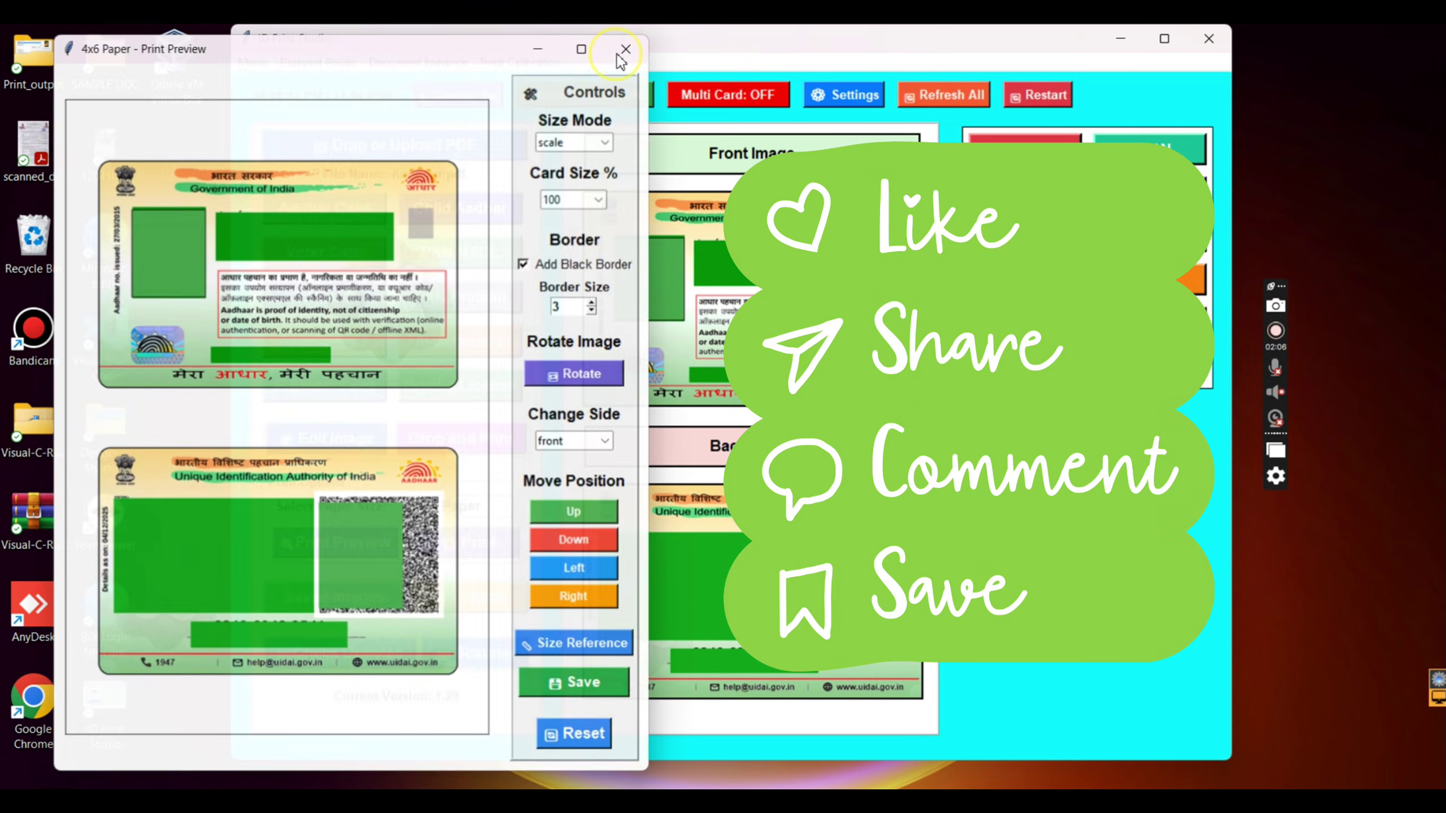
# Step: Set the Aadhaar Hologram to Back Side and check both cards in the 4x6 Paper print preview
pyautogui.click(254, 62)
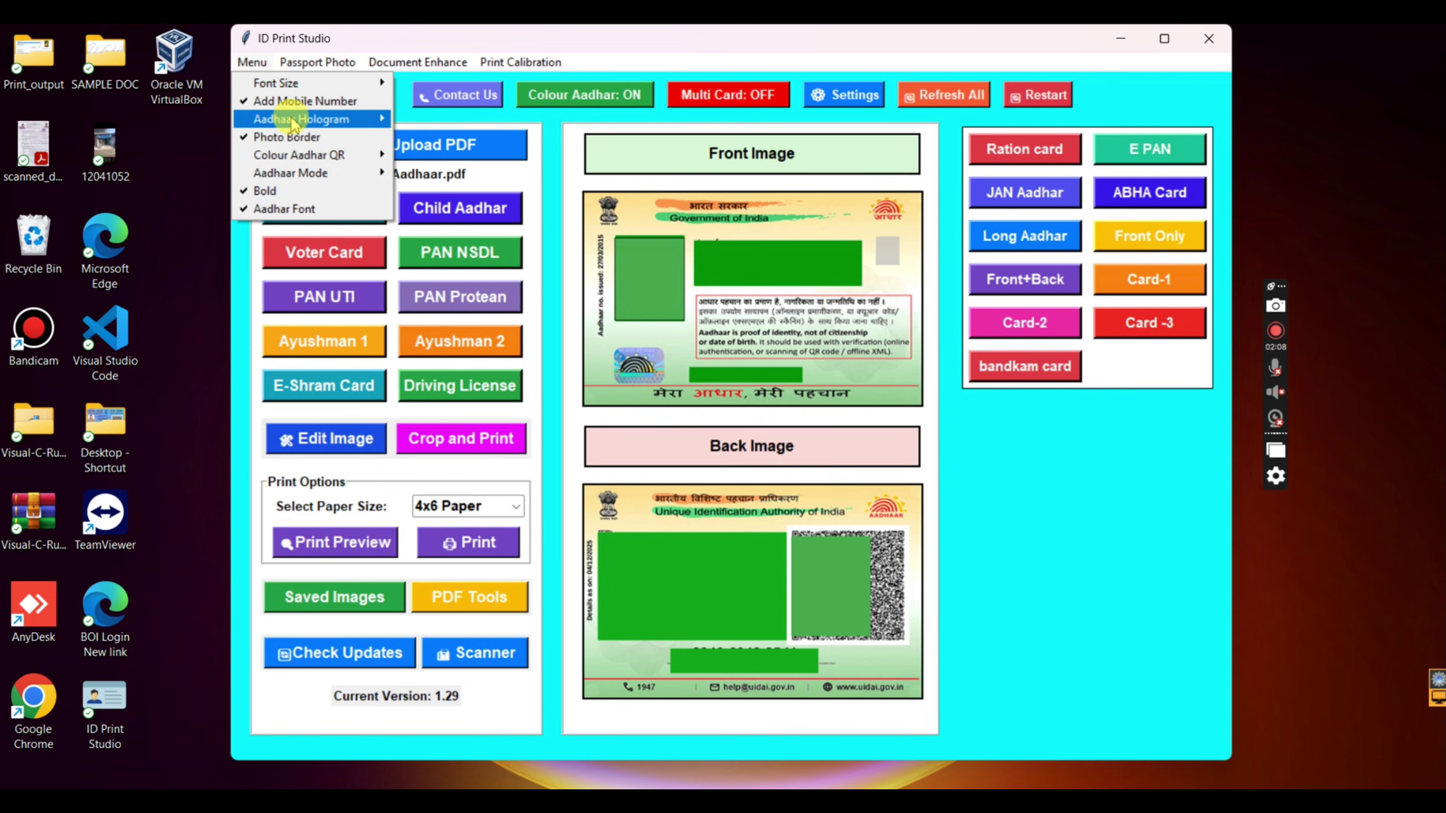
pyautogui.moveTo(293, 121)
pyautogui.click(429, 161)
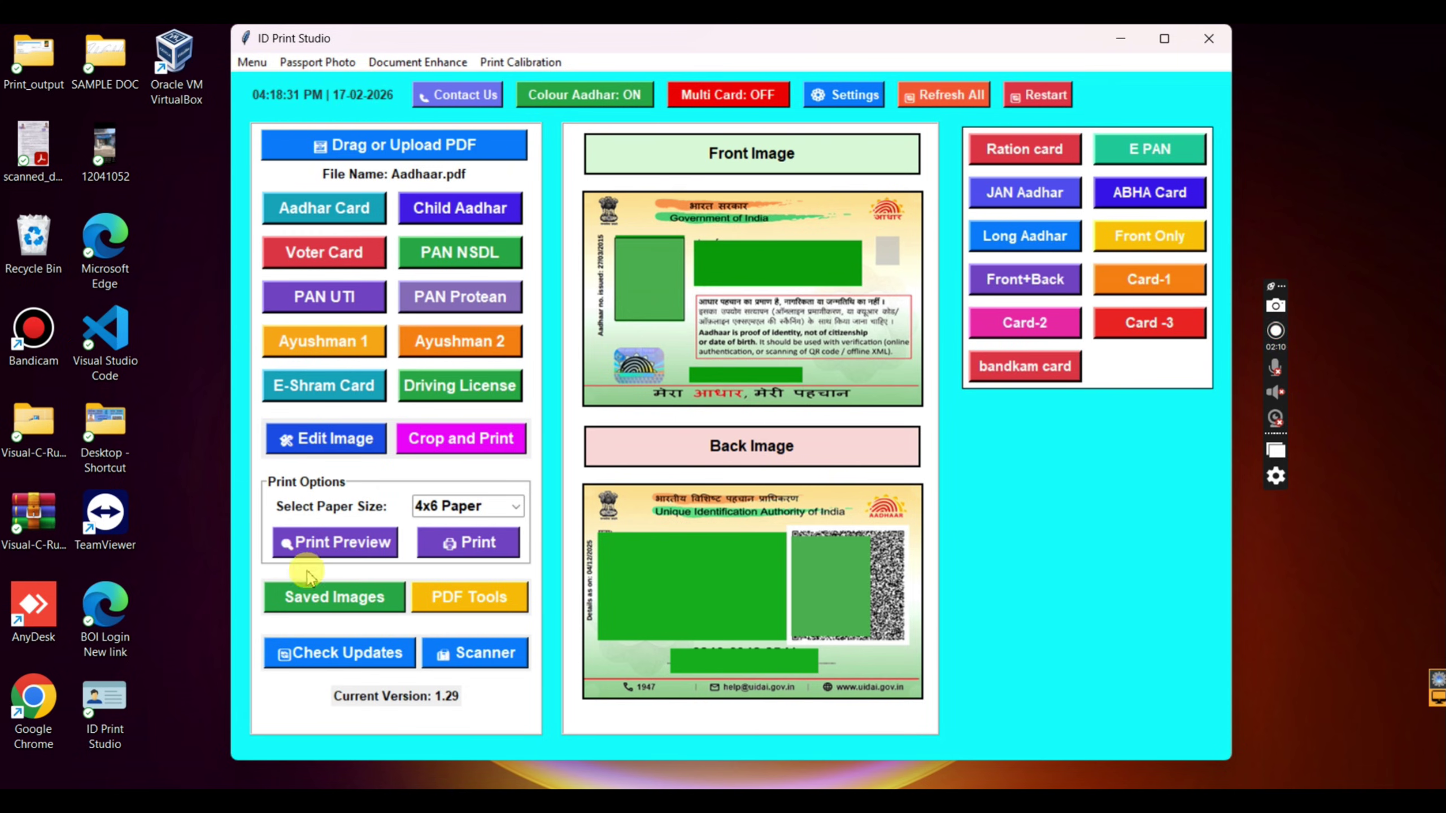
pyautogui.click(322, 549)
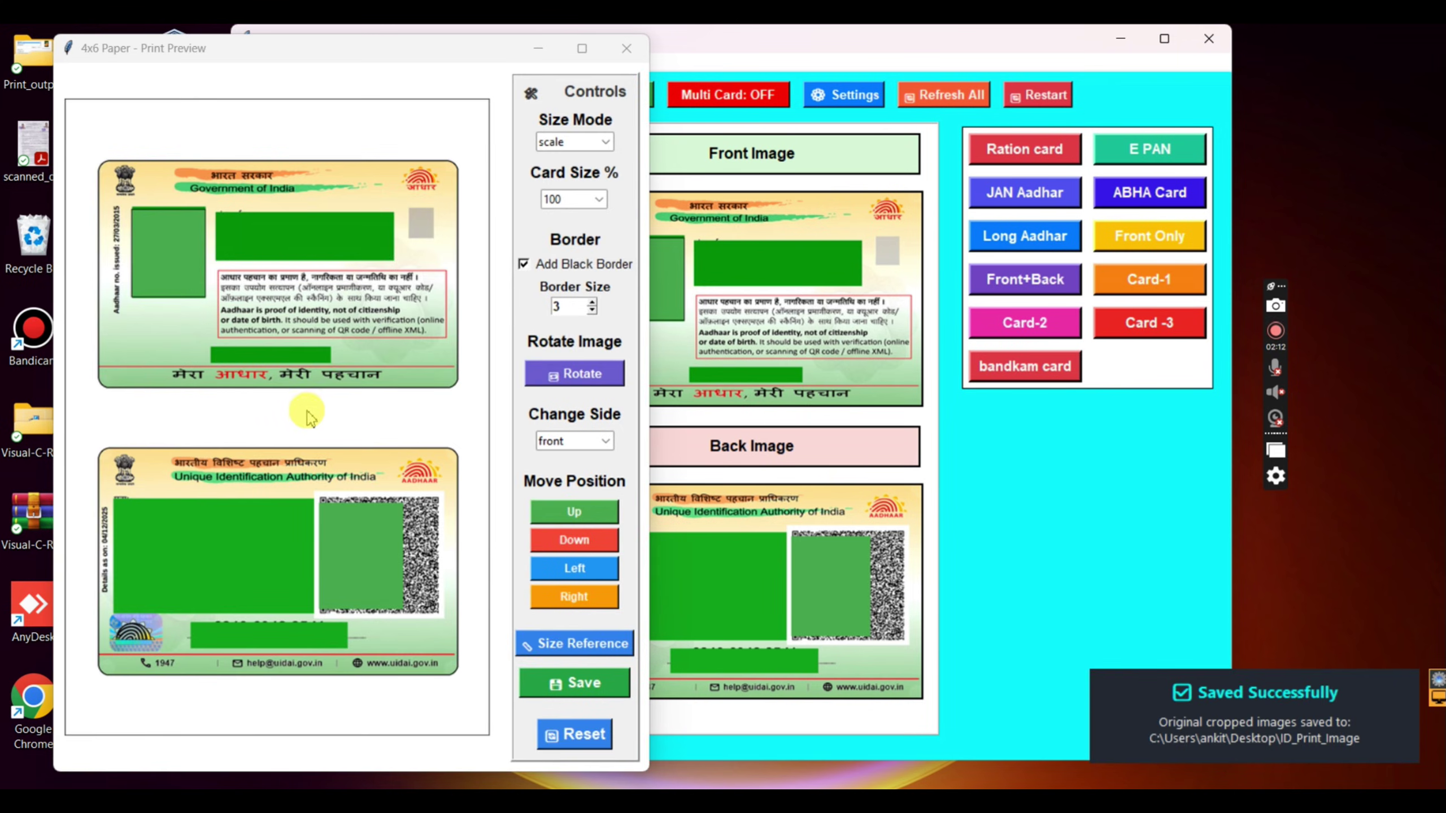
pyautogui.click(627, 48)
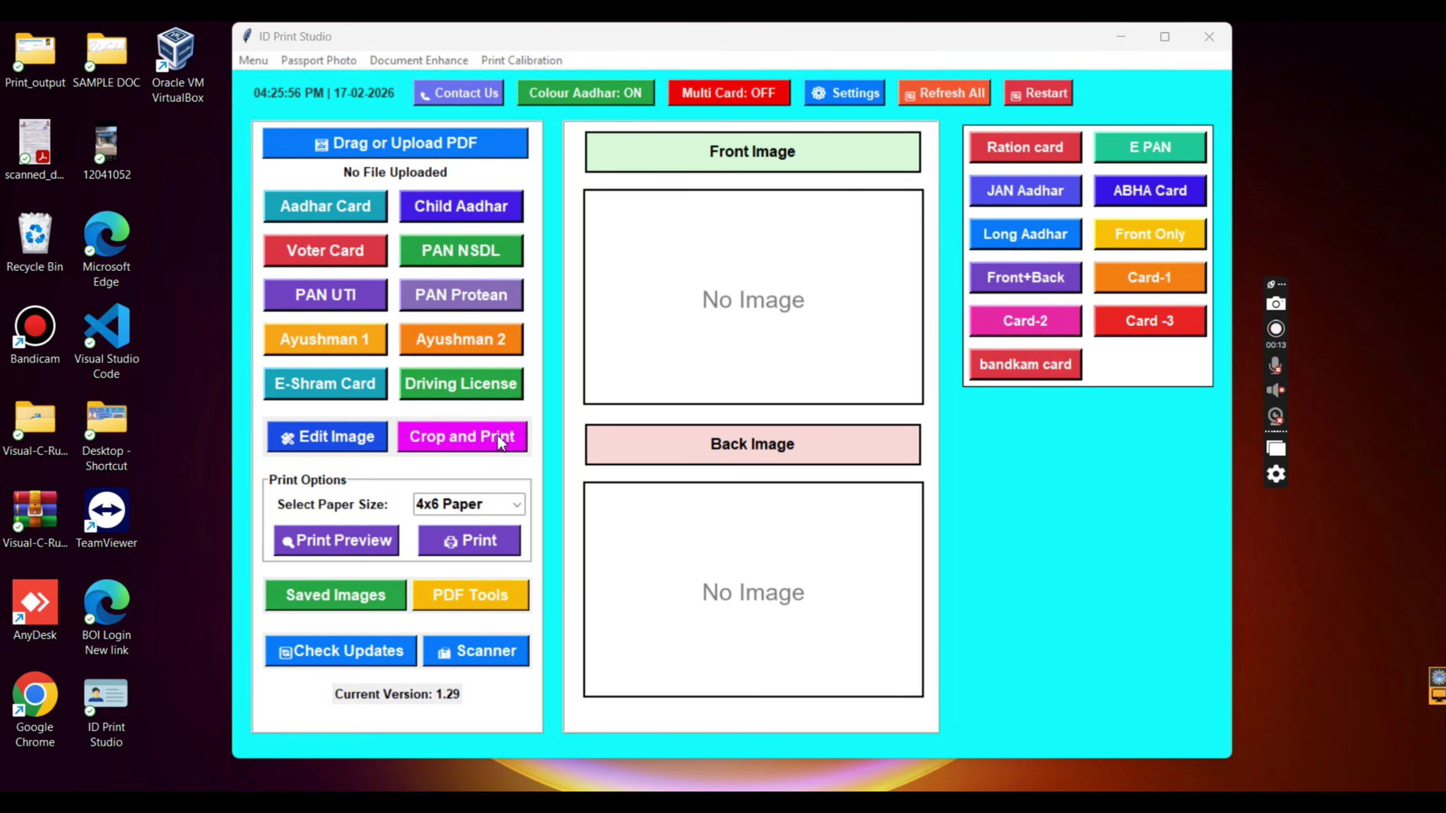
# Step: Start Crop and Print and load the rationCard PDF from the masked folder as the front document
pyautogui.click(457, 439)
pyautogui.click(459, 444)
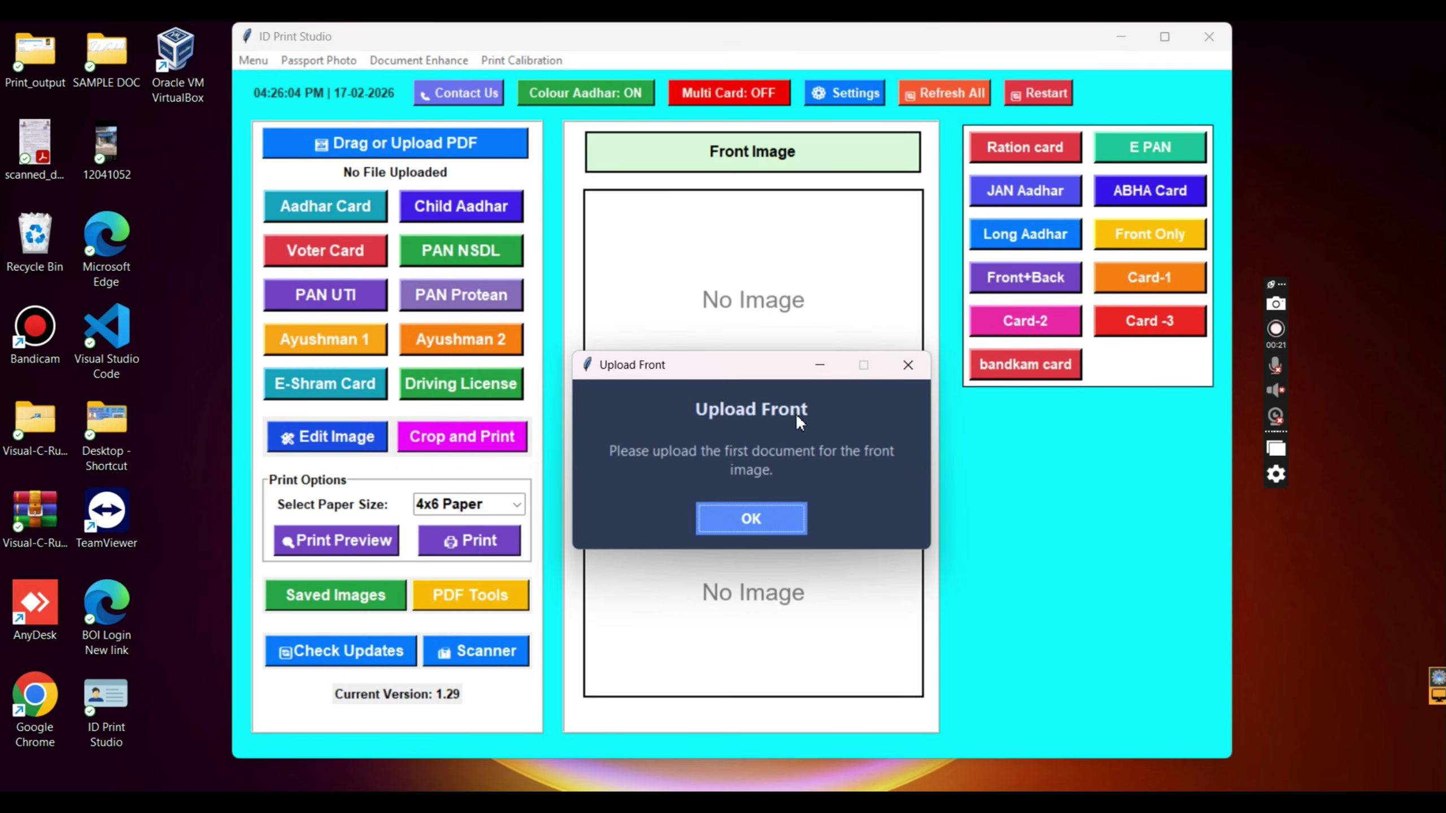
pyautogui.click(788, 520)
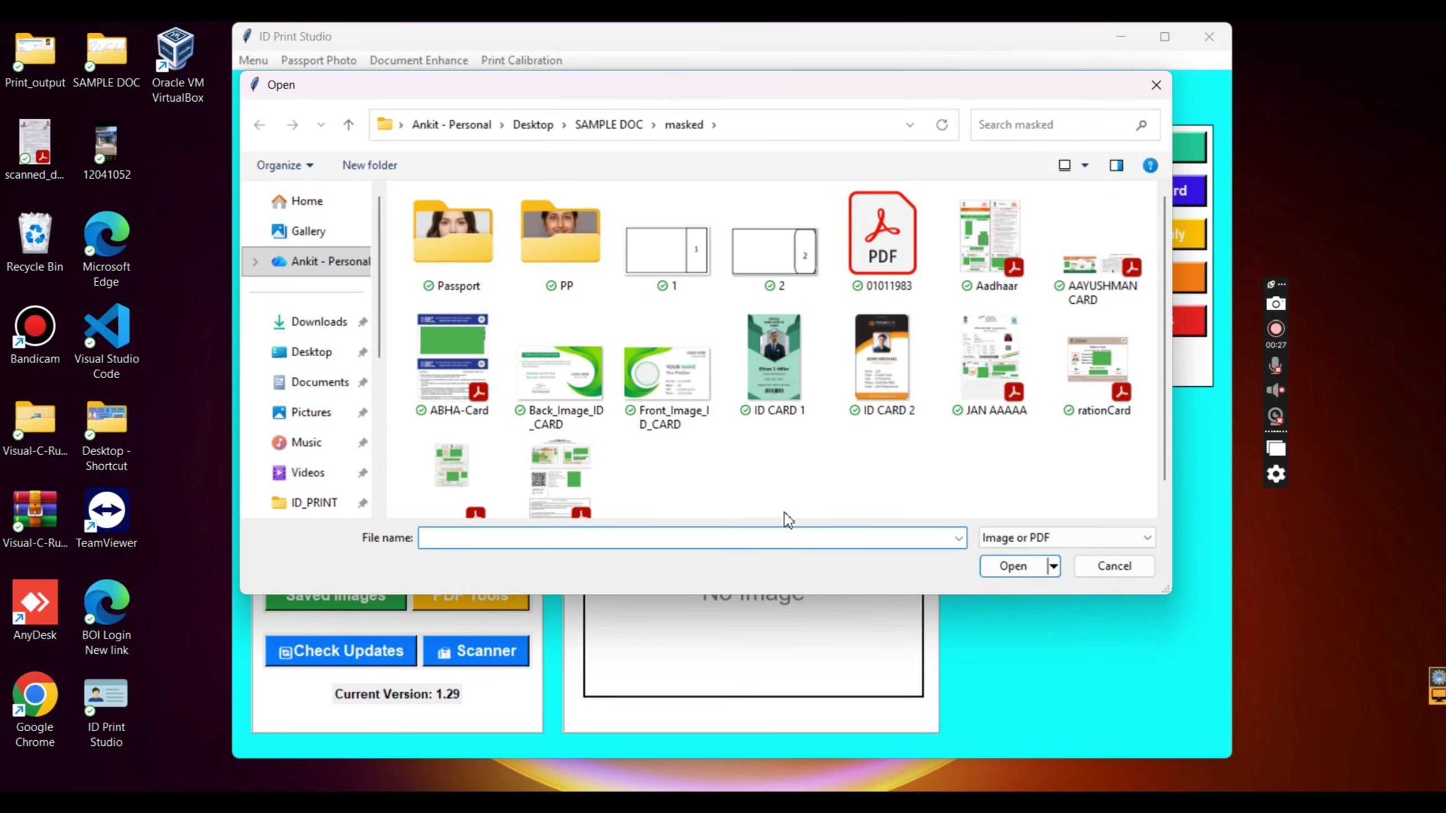
pyautogui.click(757, 452)
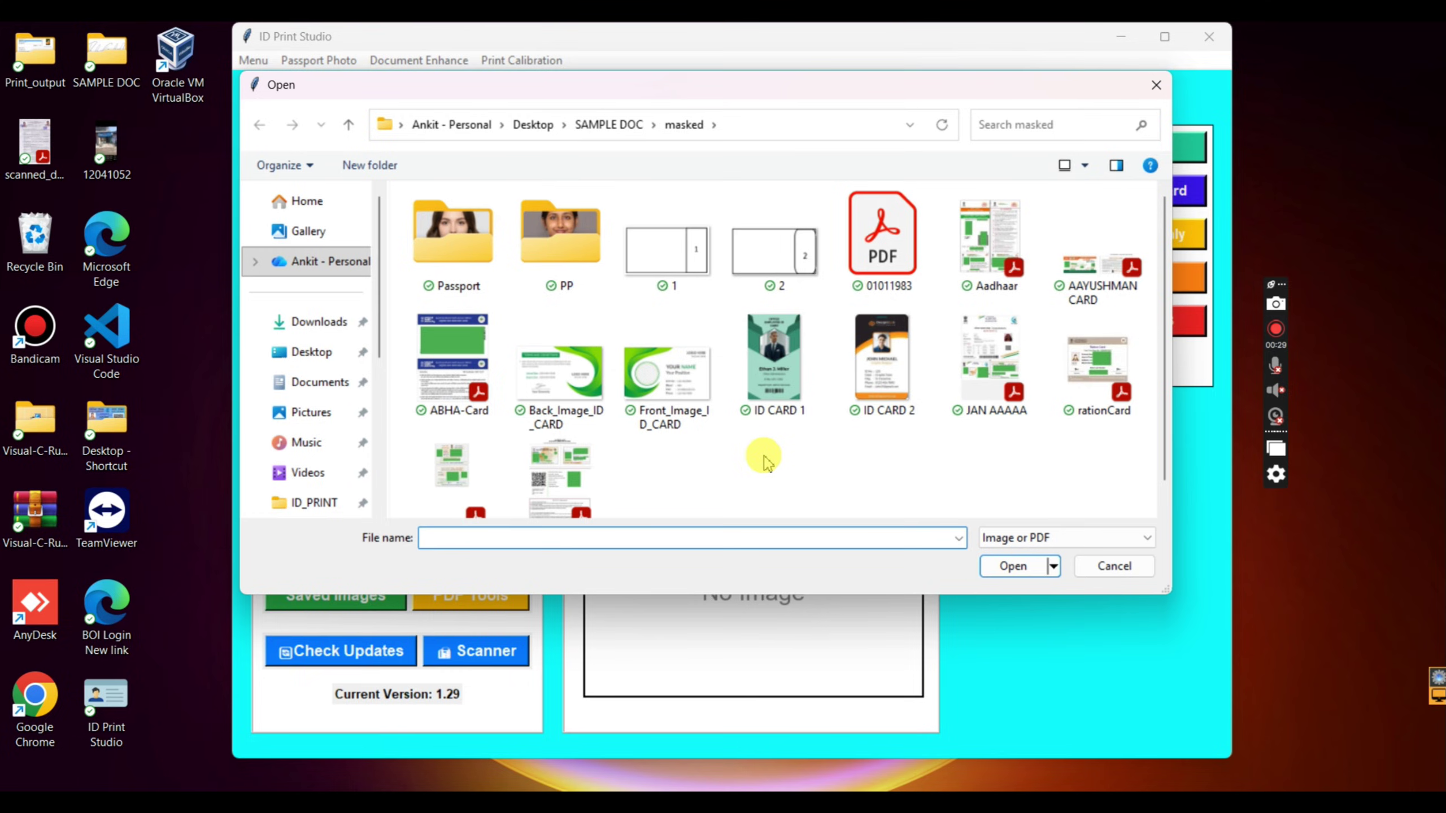
pyautogui.scroll(-1, 768, 465)
pyautogui.click(834, 426)
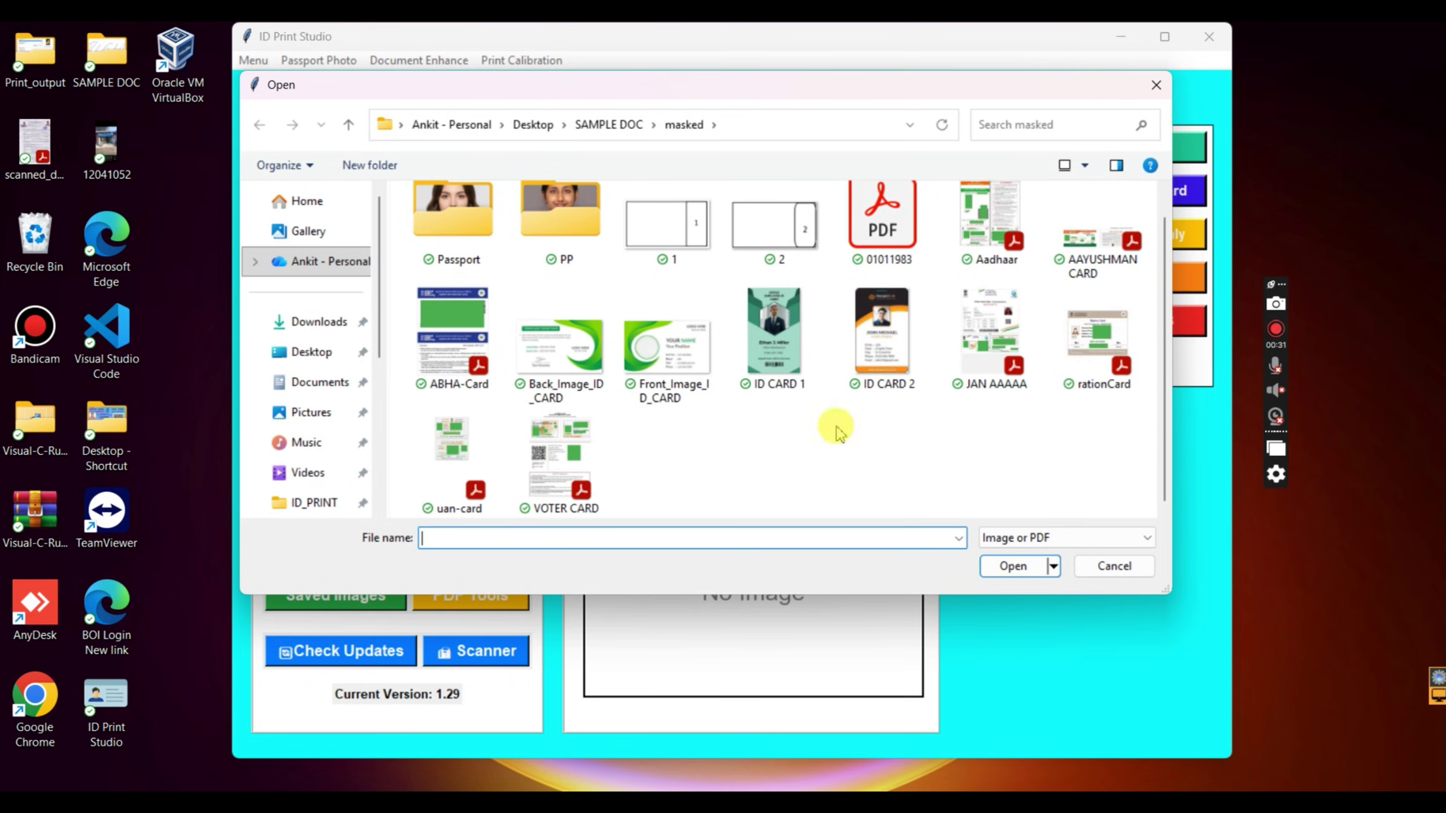
pyautogui.click(1112, 344)
pyautogui.doubleClick(1113, 344)
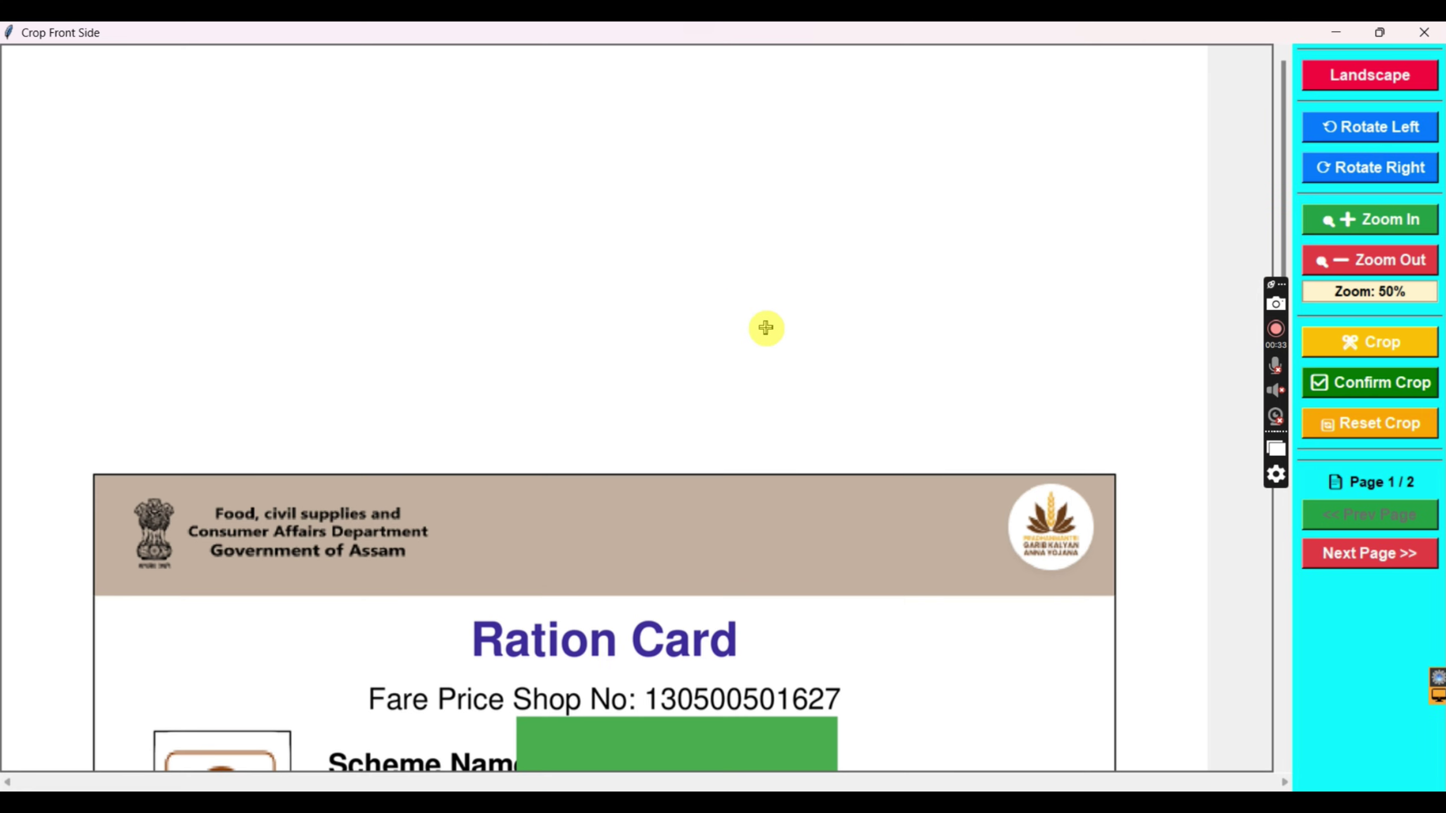
# Step: Examine the full ration card front on page 1 of the PDF
pyautogui.click(766, 328)
pyautogui.scroll(-2, 766, 327)
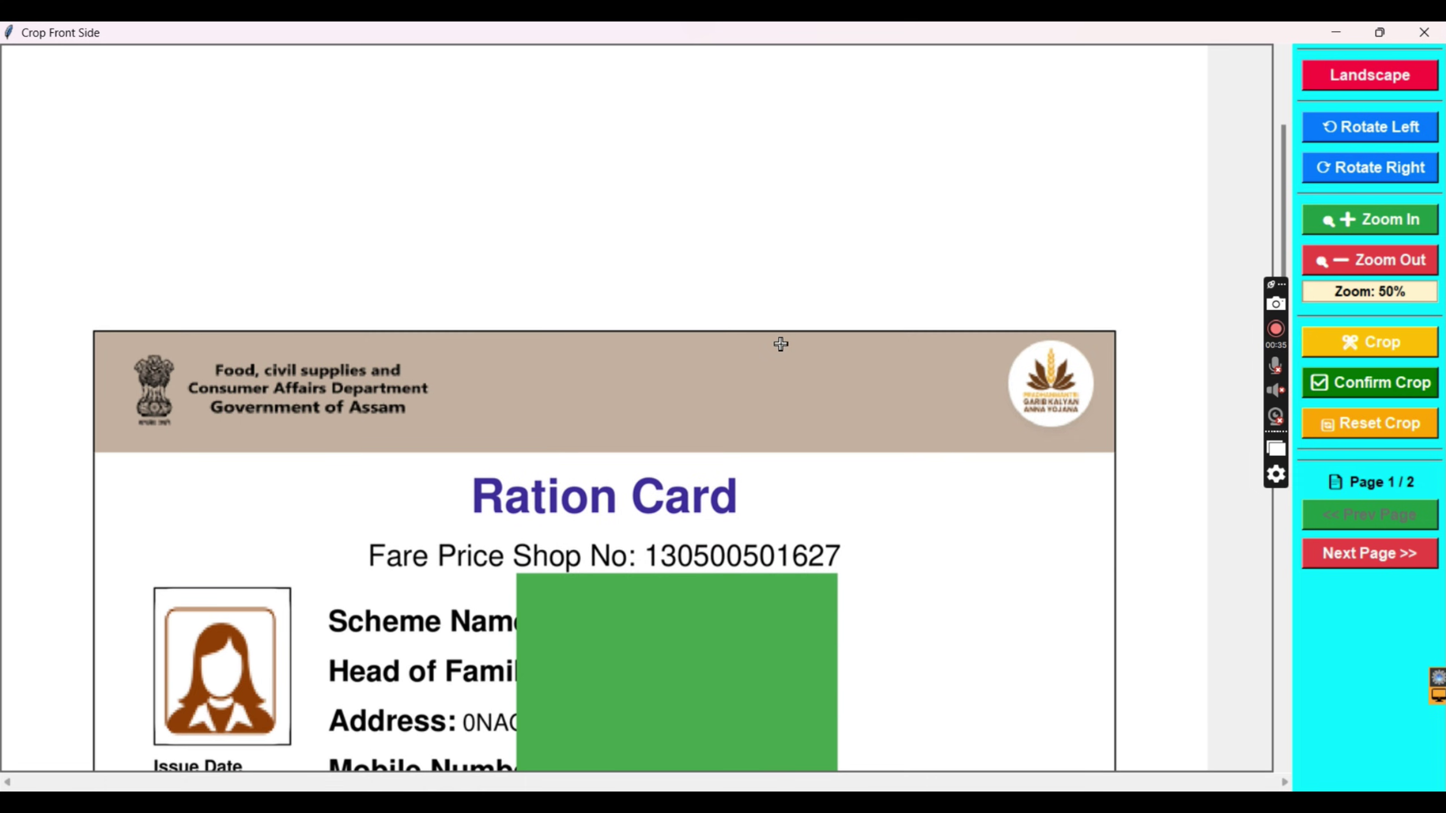
pyautogui.scroll(-1, 780, 344)
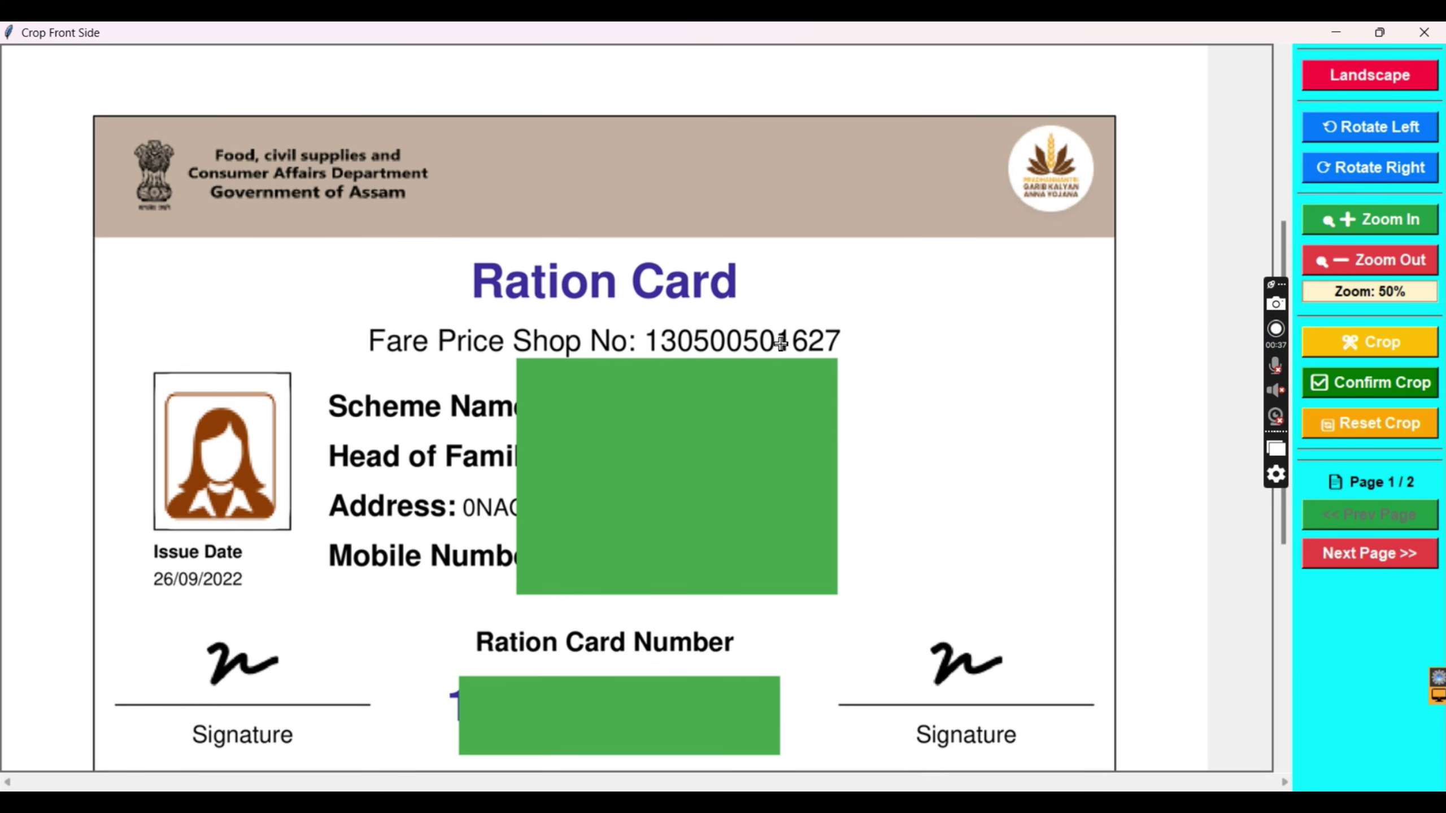
pyautogui.scroll(-1, 781, 343)
pyautogui.scroll(-6, 781, 344)
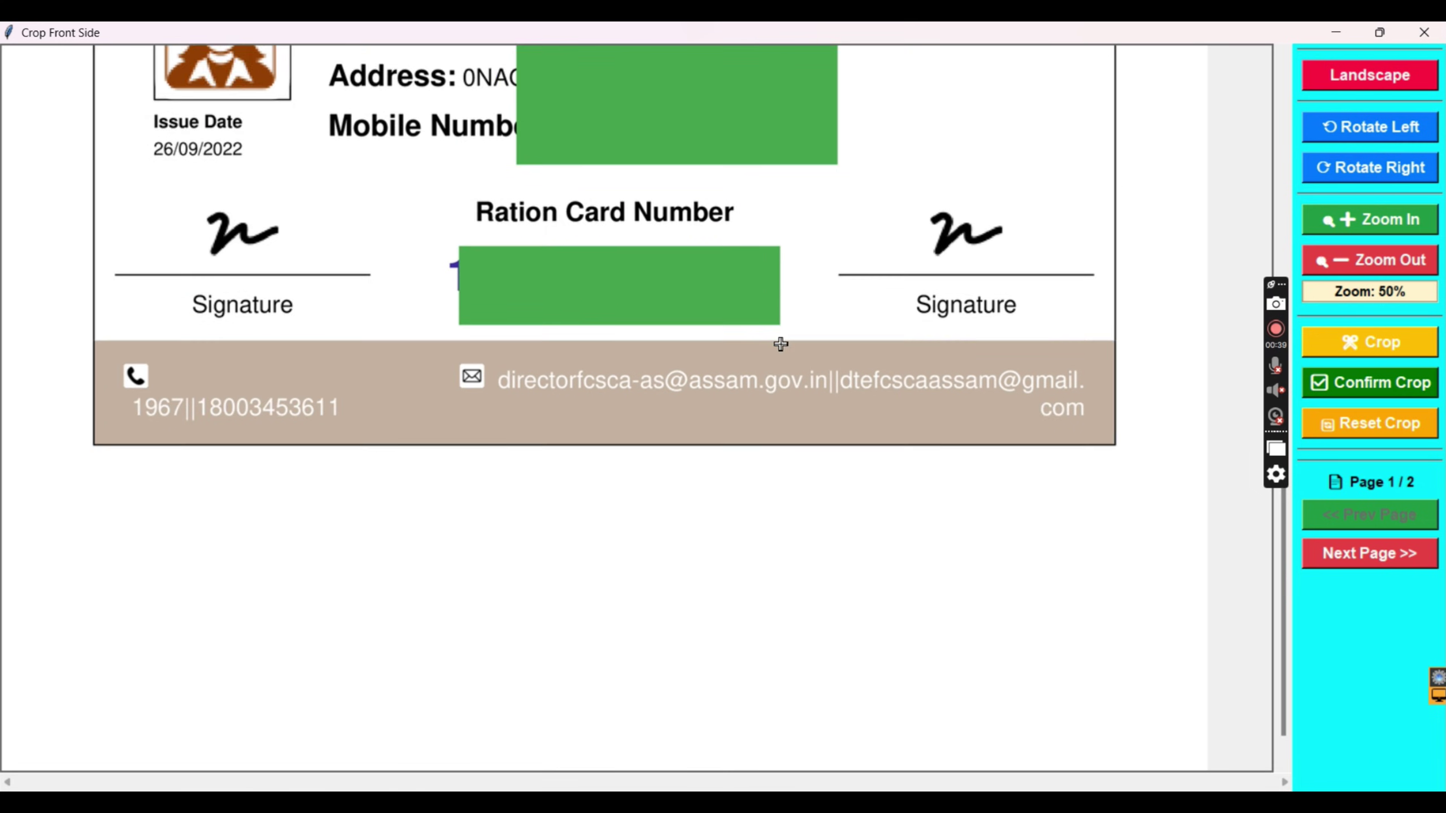
pyautogui.scroll(10, 780, 344)
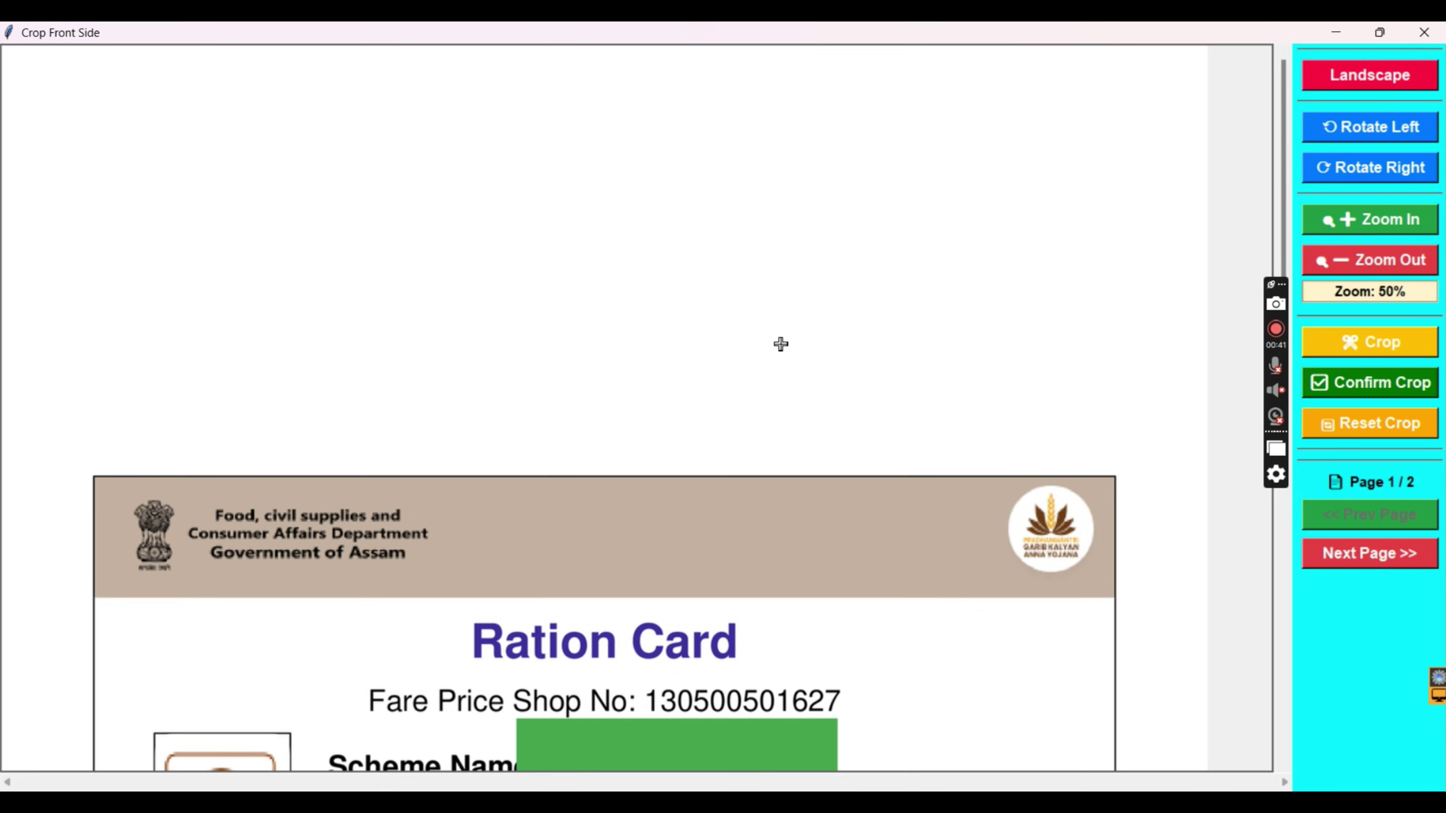
pyautogui.scroll(-6, 780, 343)
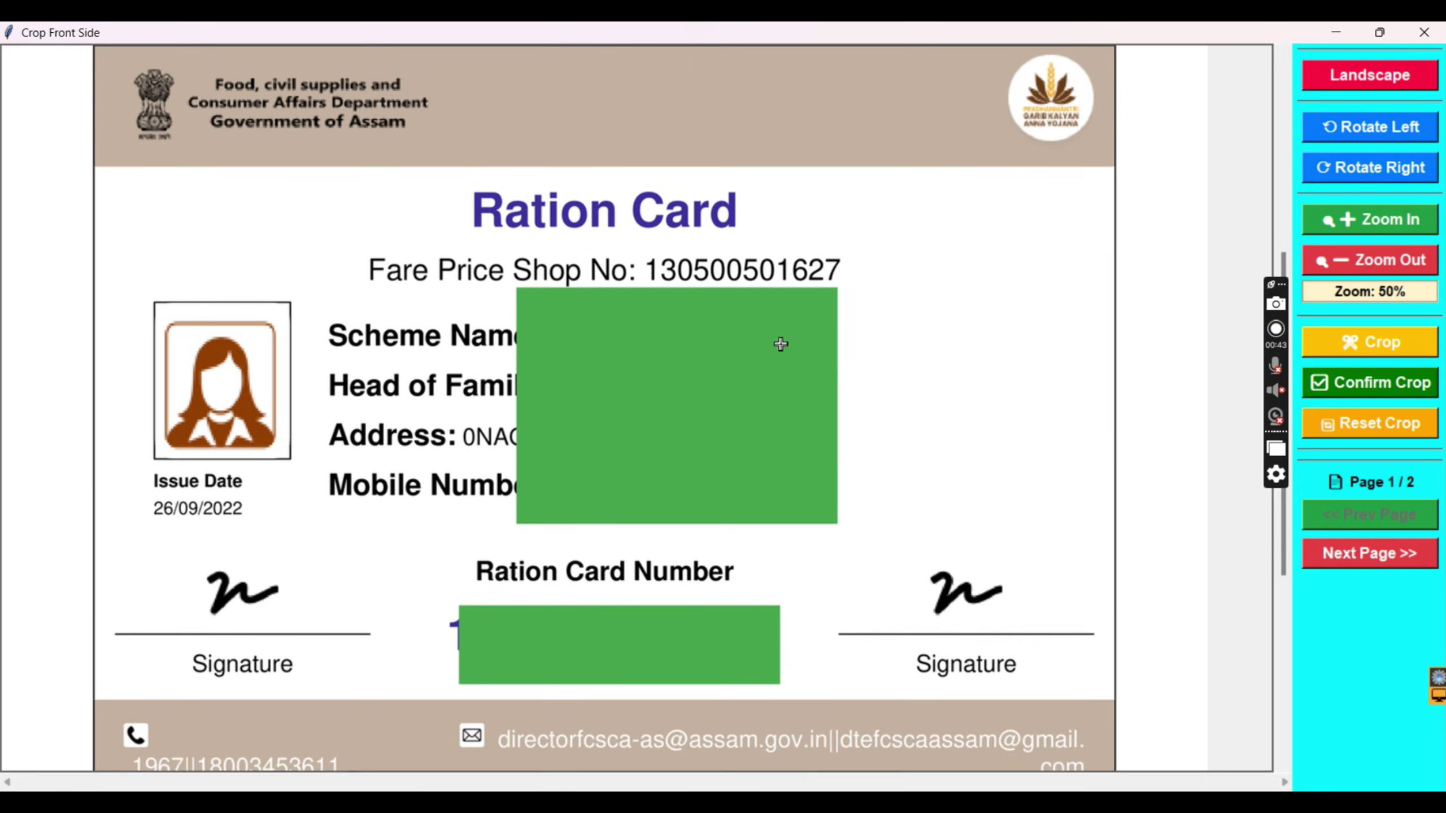
pyautogui.scroll(6, 781, 343)
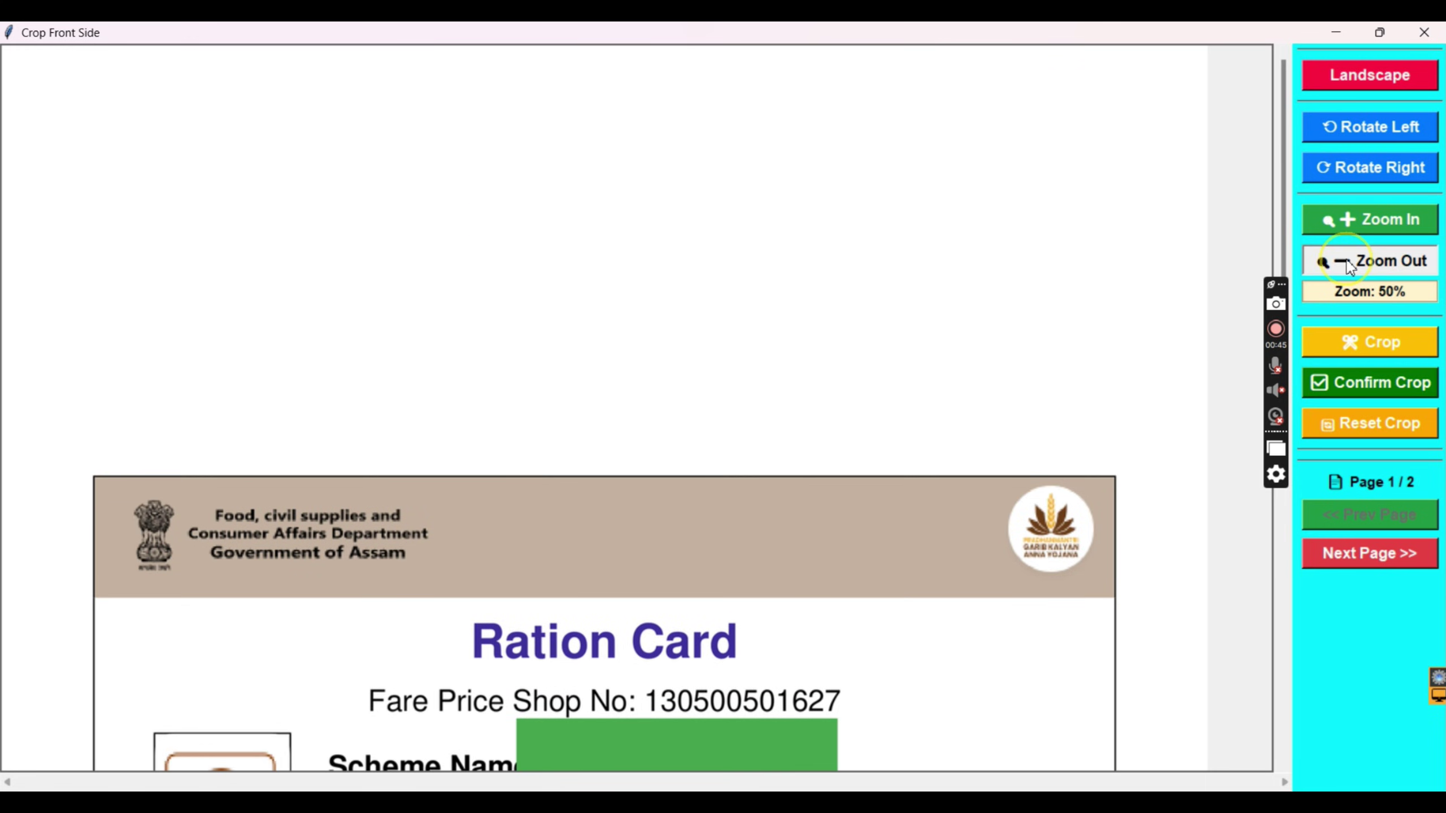
# Step: Crop the front side to the ration card's outer border on page 1 and confirm the crop
pyautogui.click(1348, 264)
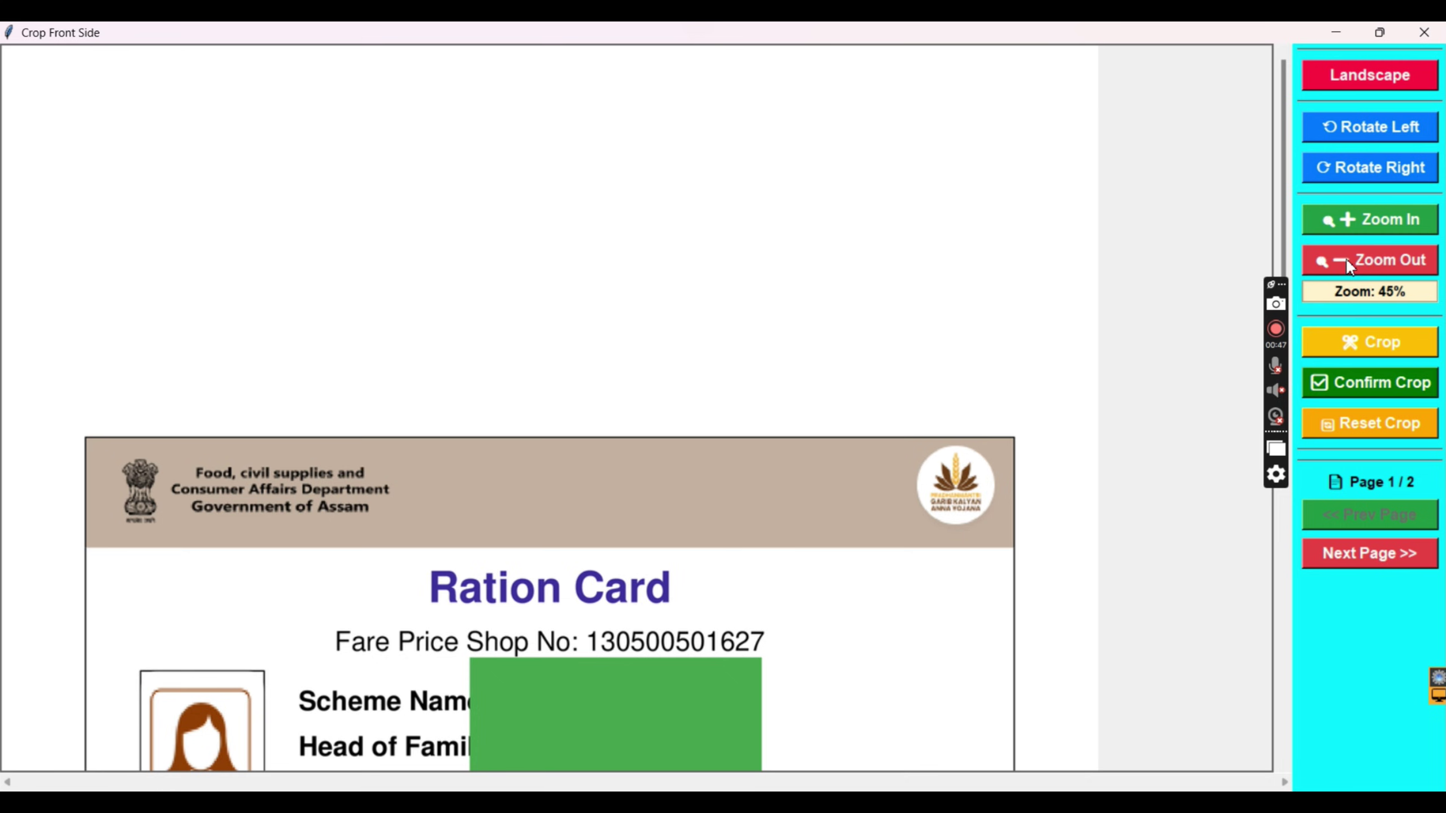
pyautogui.click(1345, 258)
pyautogui.click(1346, 258)
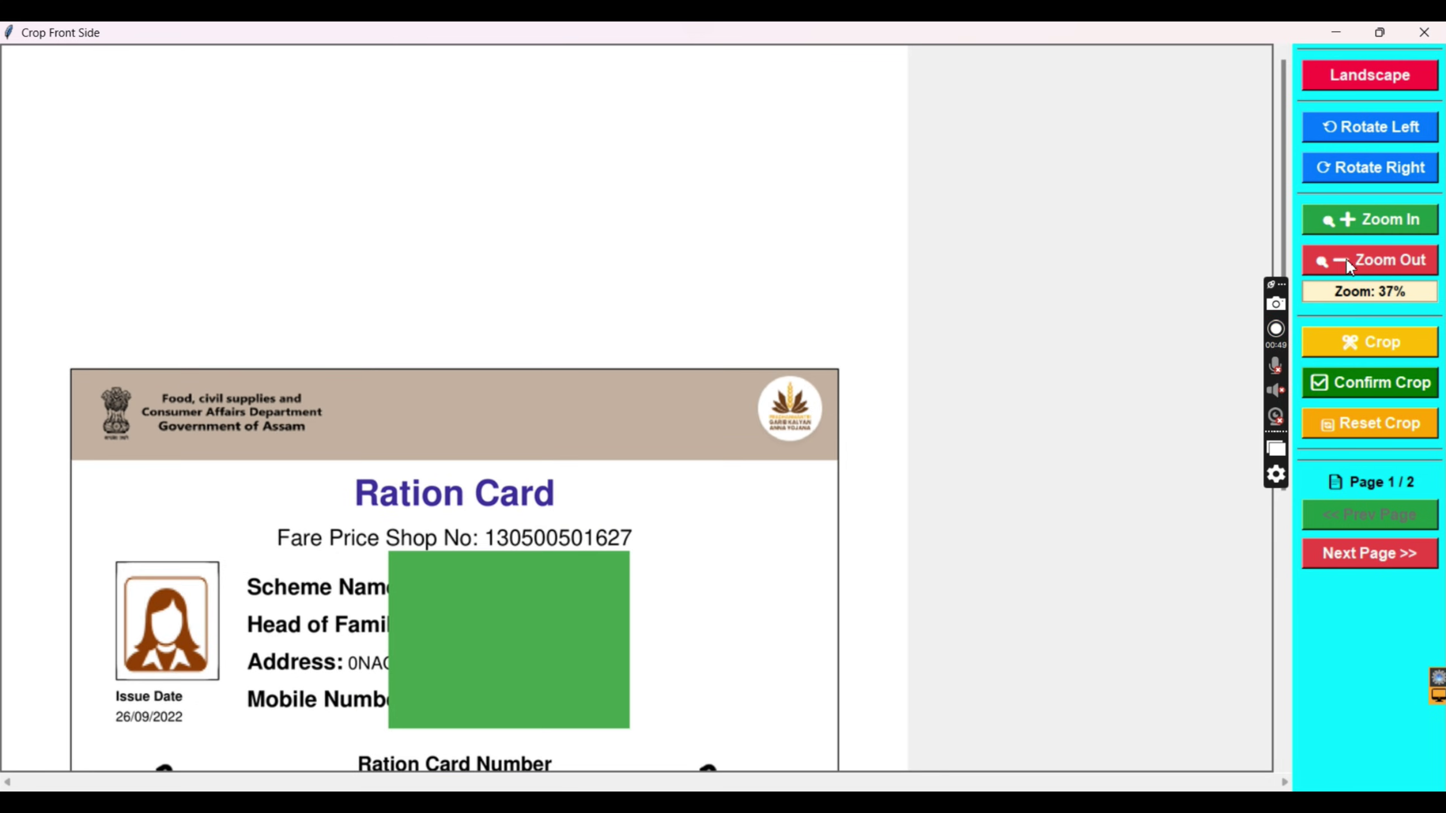
pyautogui.click(1353, 217)
pyautogui.click(1354, 217)
pyautogui.scroll(-3, 410, 298)
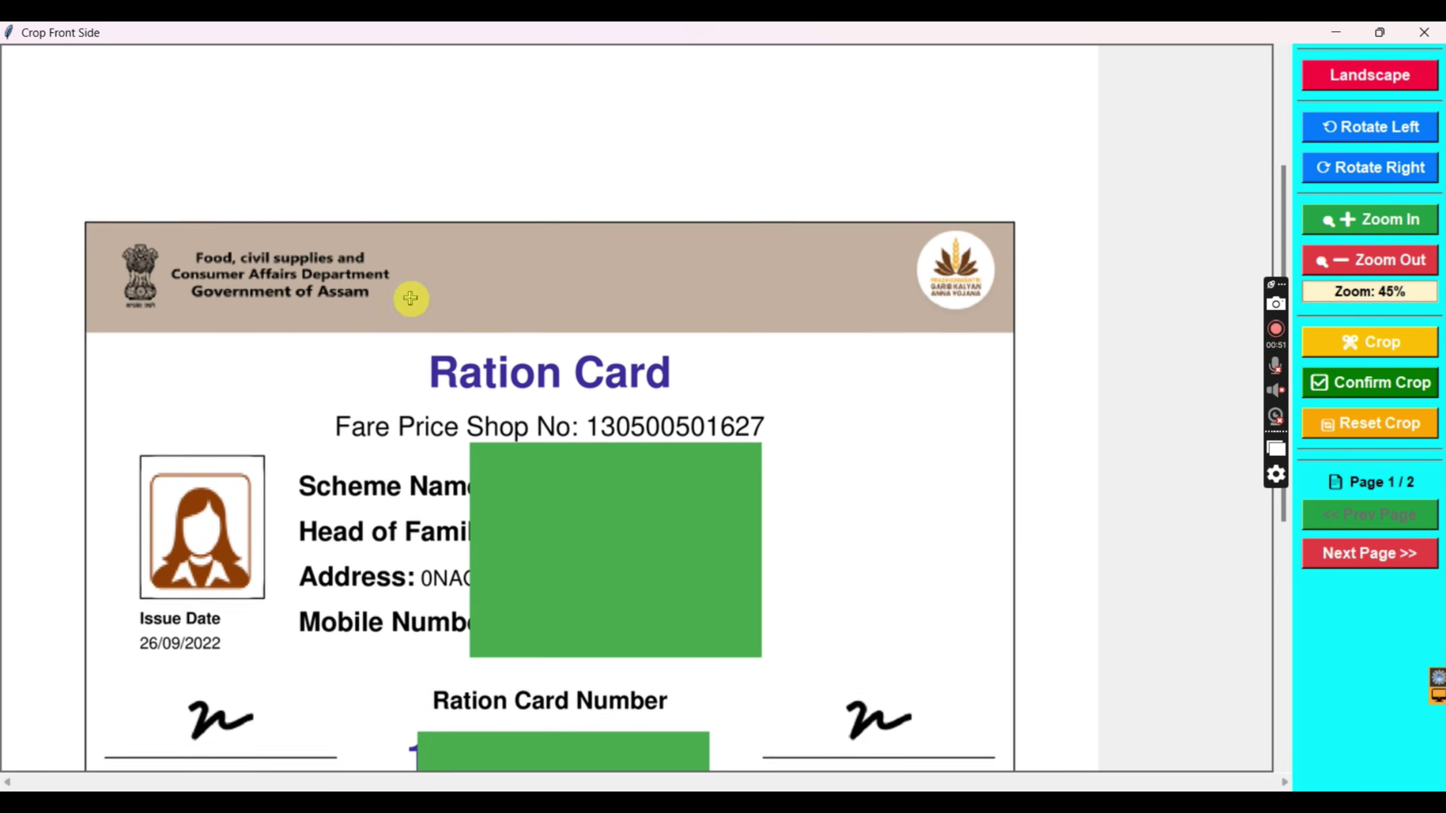
pyautogui.scroll(-2, 411, 298)
pyautogui.scroll(-1, 410, 297)
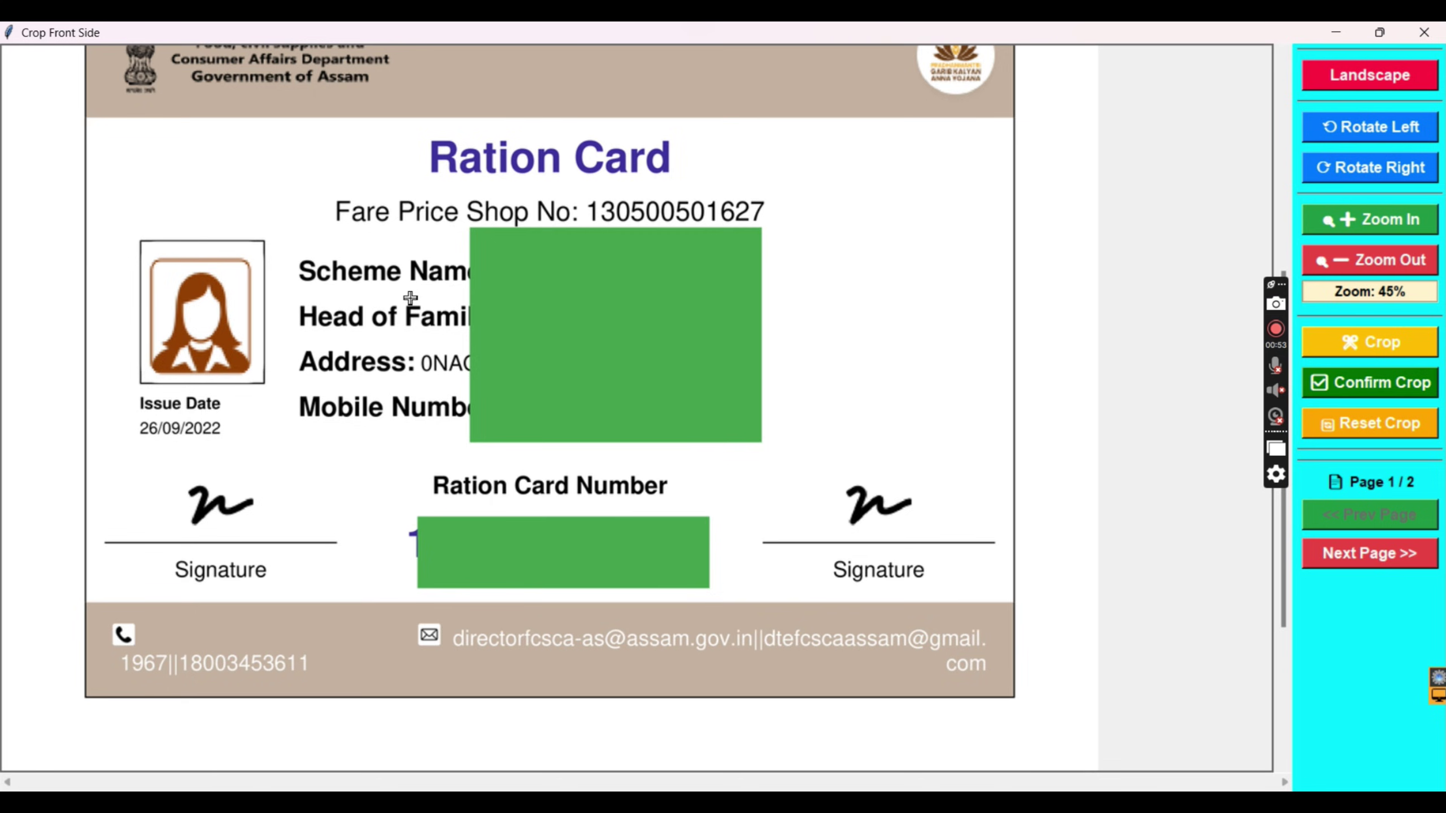
pyautogui.click(1331, 261)
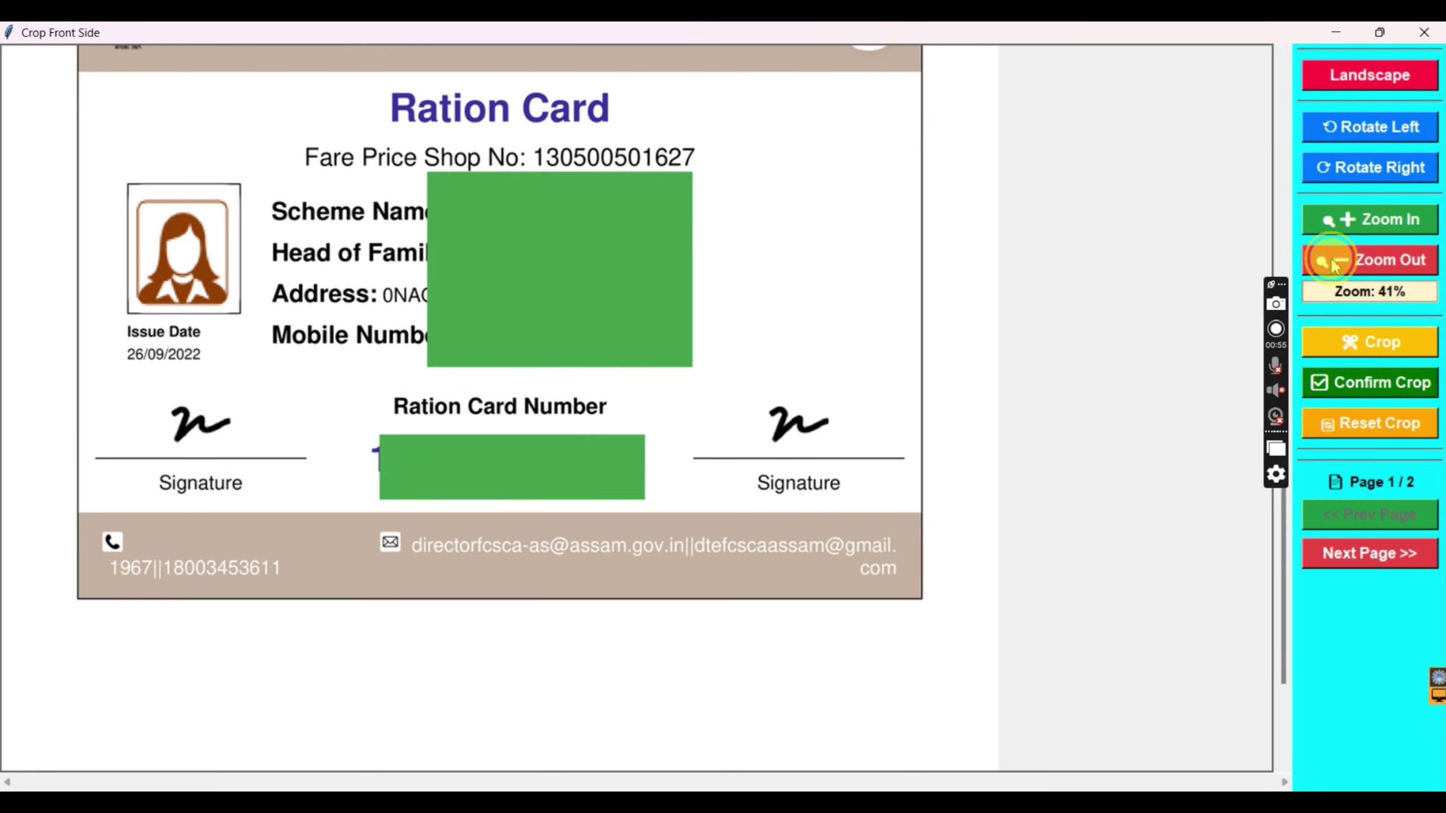
pyautogui.click(1331, 261)
pyautogui.scroll(2, 592, 331)
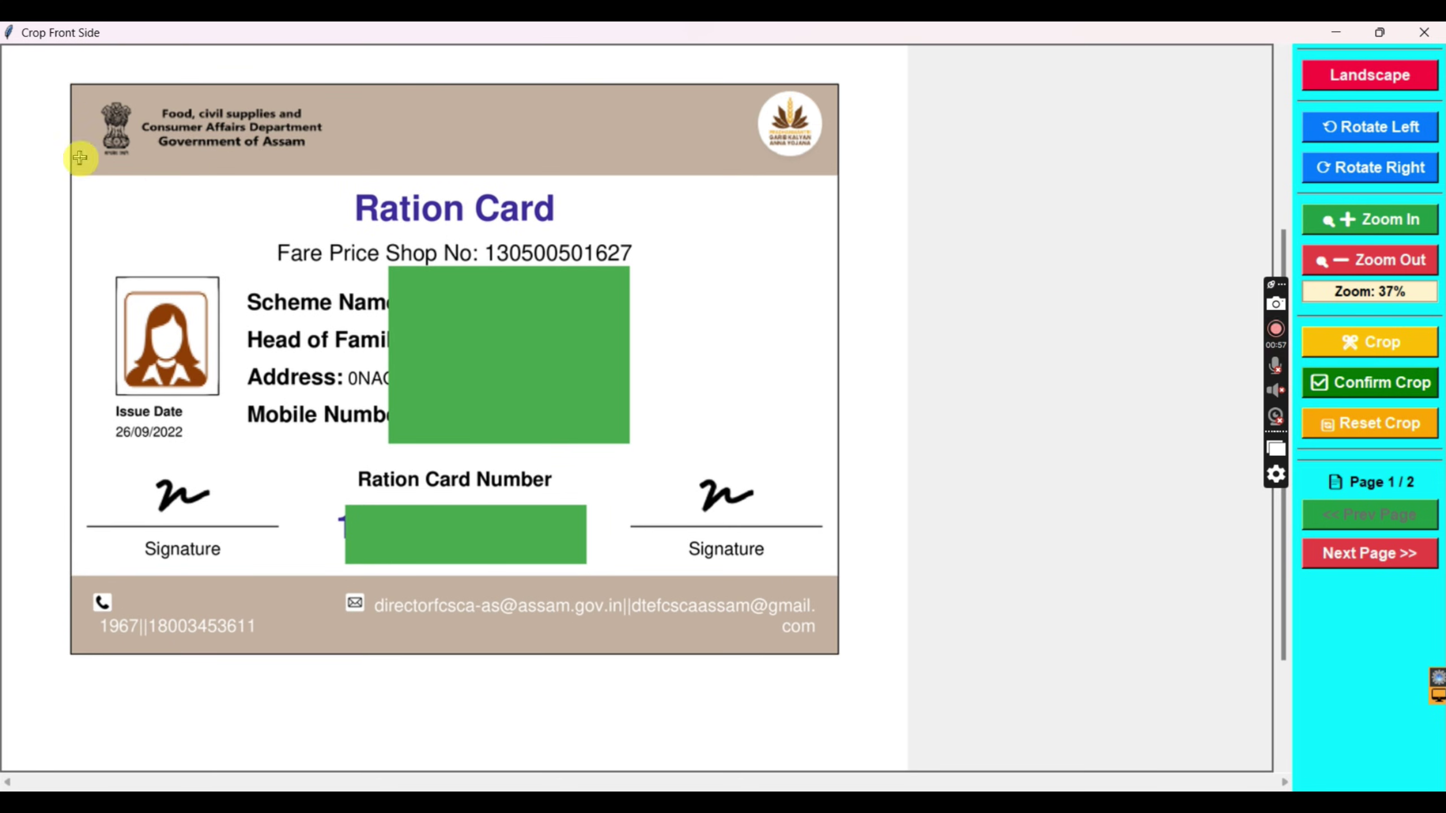
pyautogui.moveTo(71, 83); pyautogui.dragTo(841, 655)
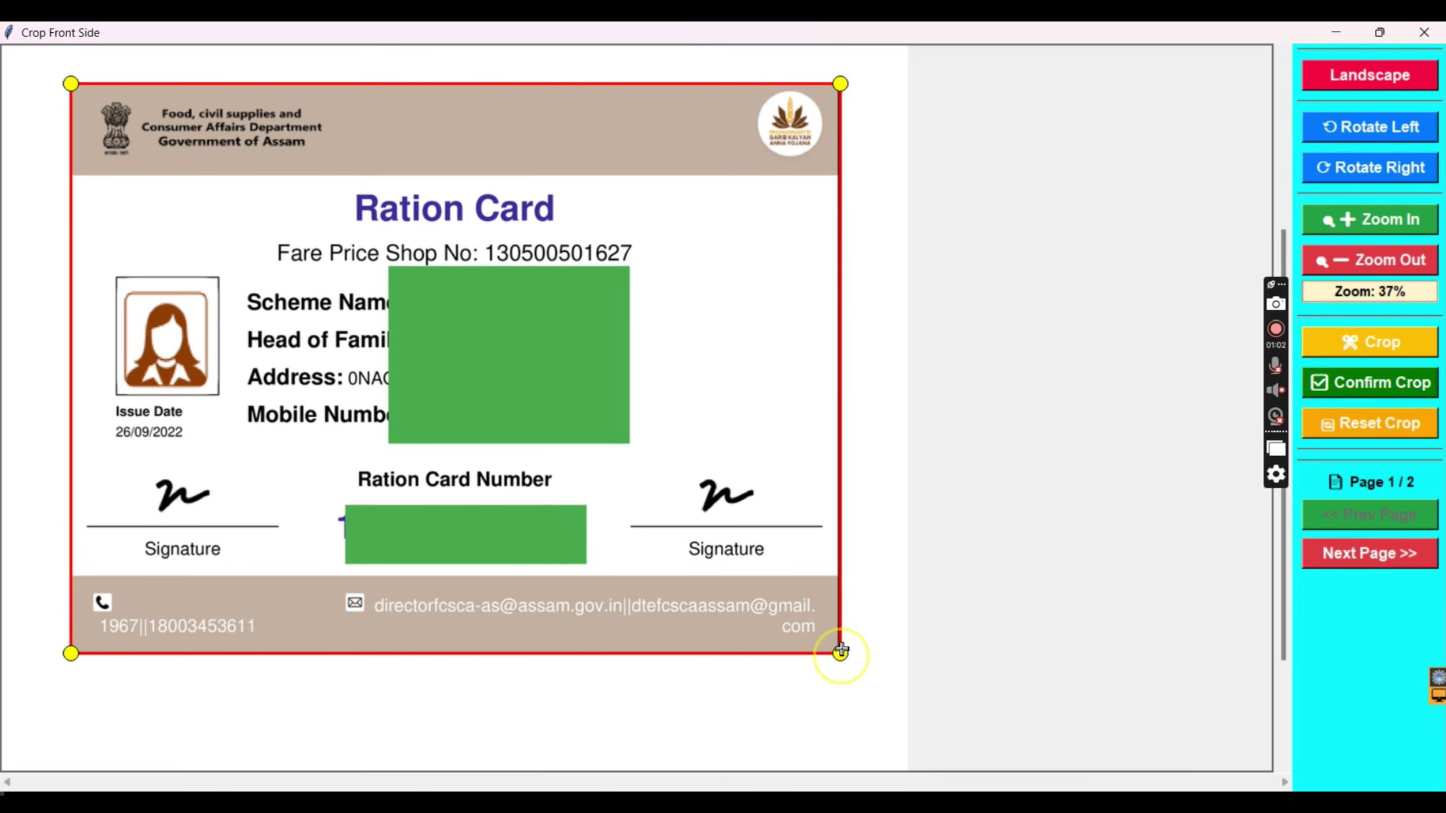
pyautogui.click(1347, 383)
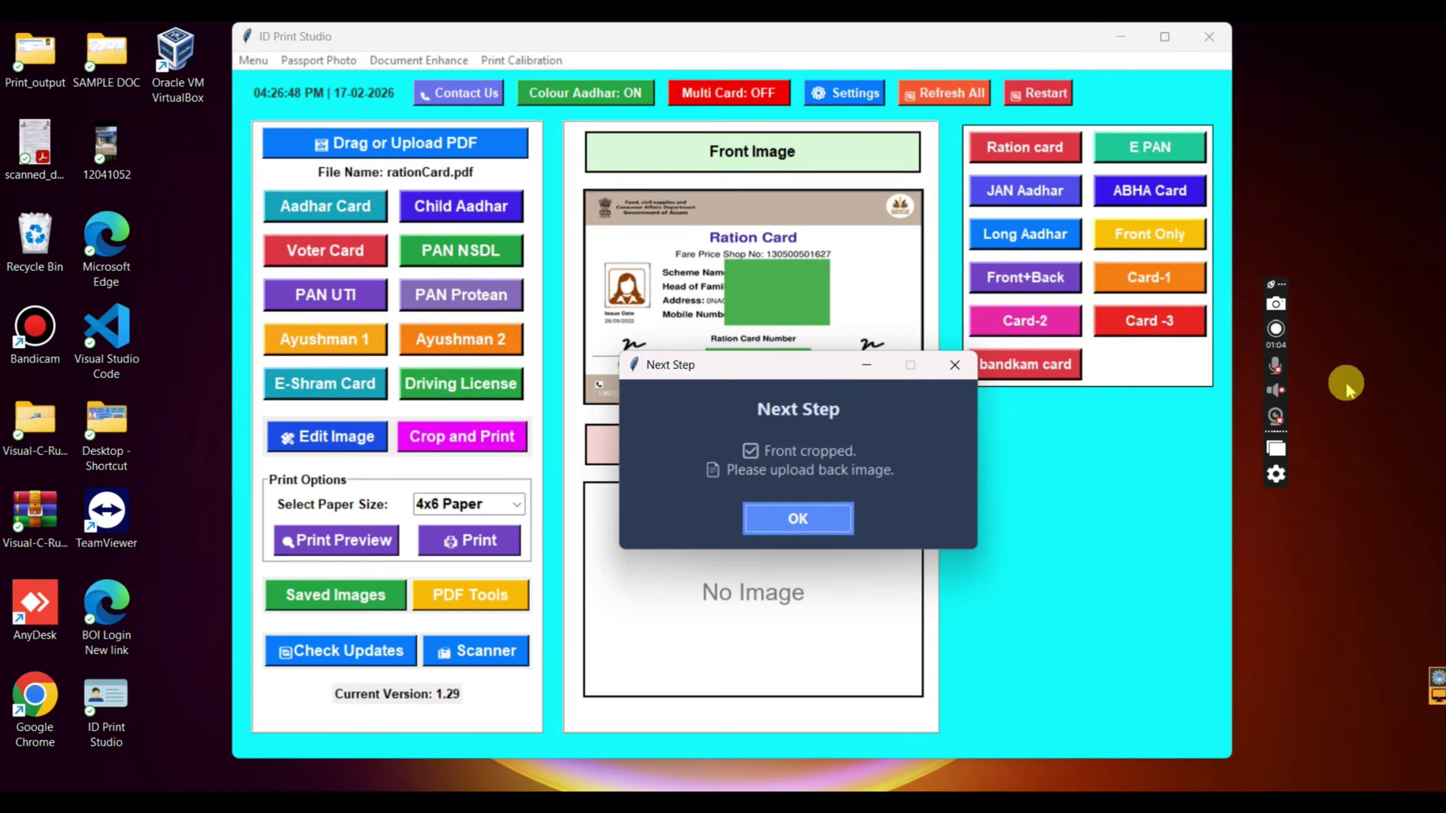
# Step: Load the rationCard PDF from the masked folder as the back document
pyautogui.click(775, 519)
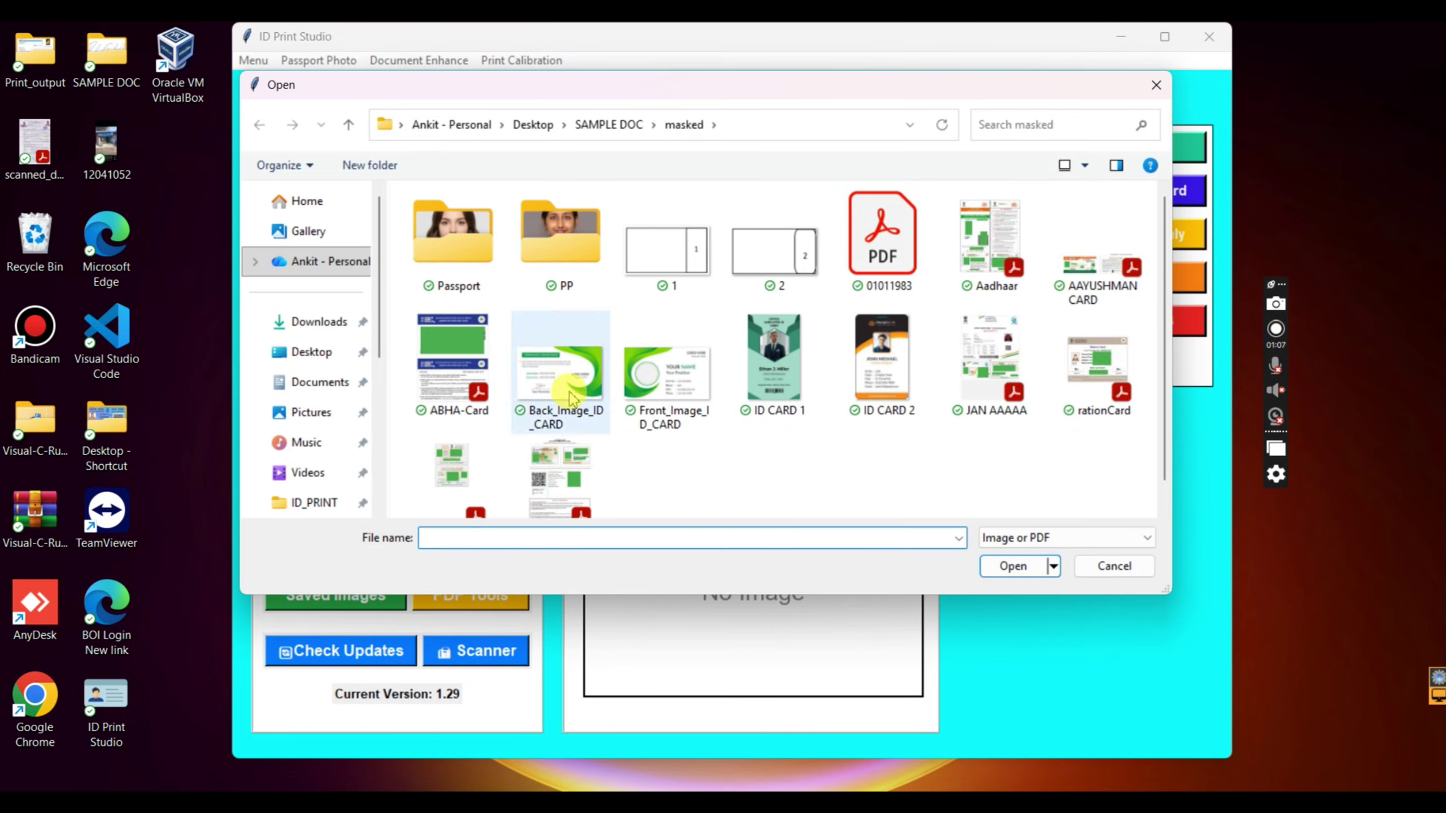
pyautogui.click(1099, 371)
pyautogui.doubleClick(1099, 371)
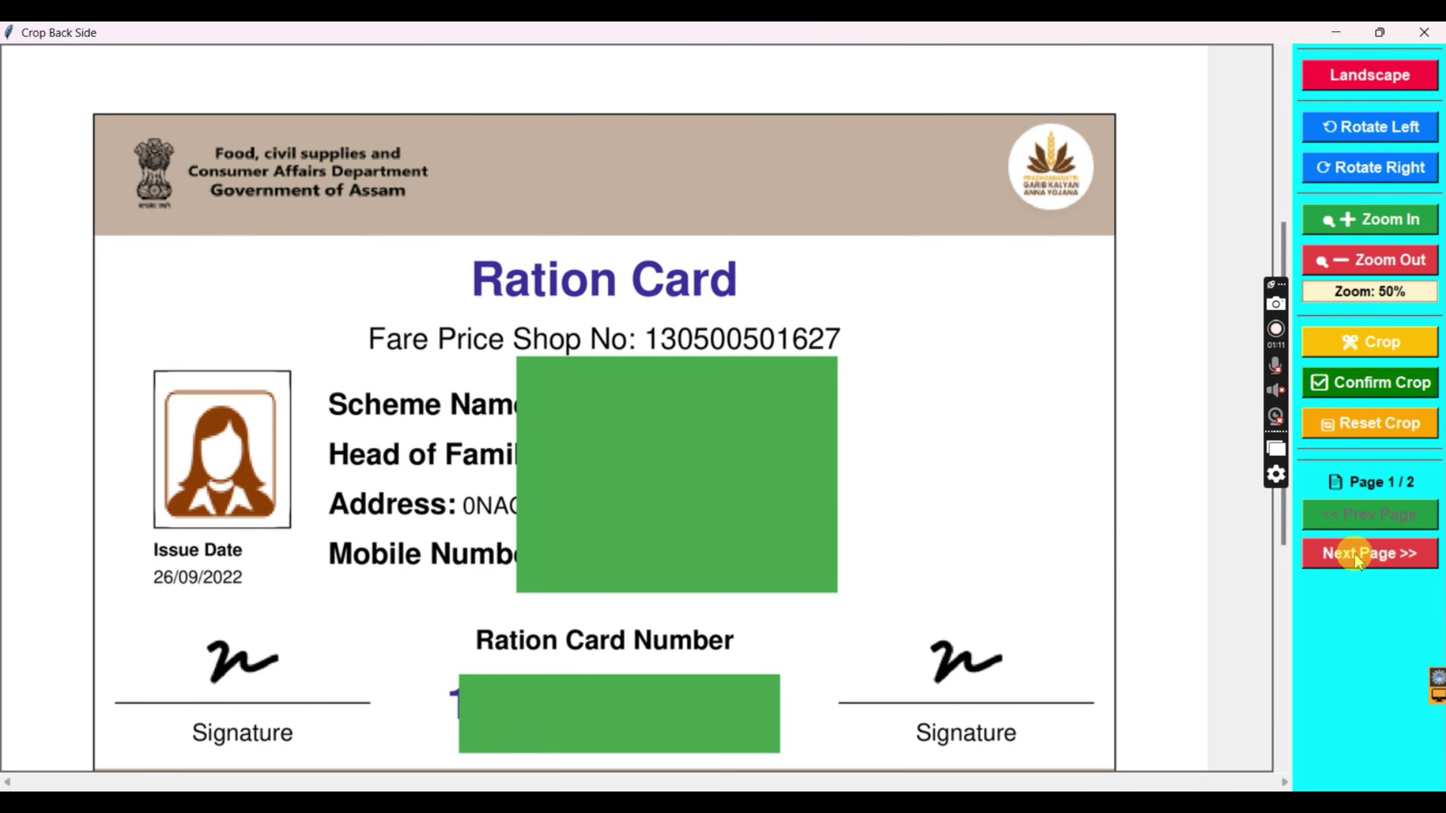
# Step: Crop the back side to the outer border of the member list card on page 2 and confirm the crop
pyautogui.click(1320, 559)
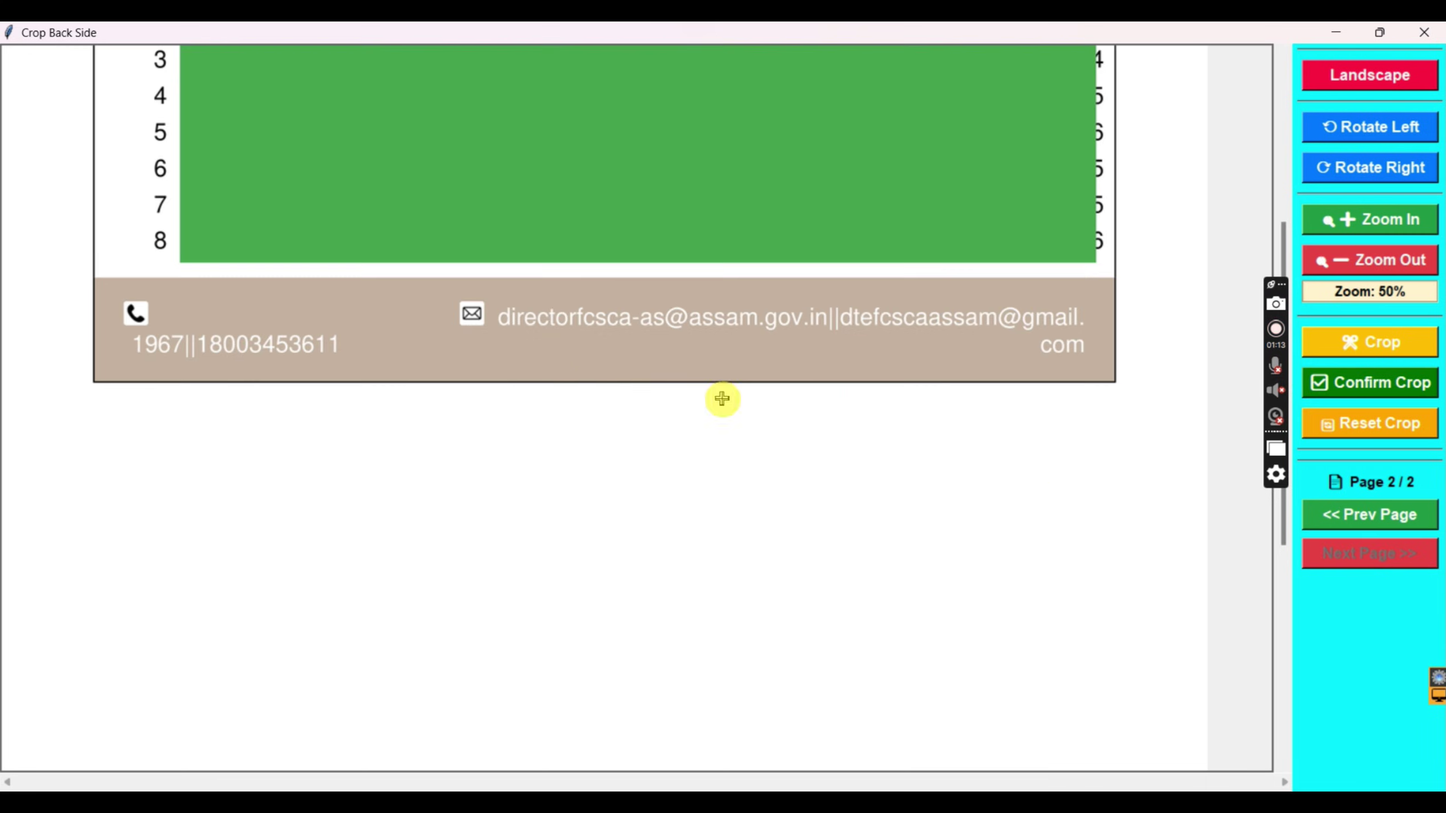
pyautogui.scroll(3, 603, 388)
pyautogui.scroll(1, 618, 410)
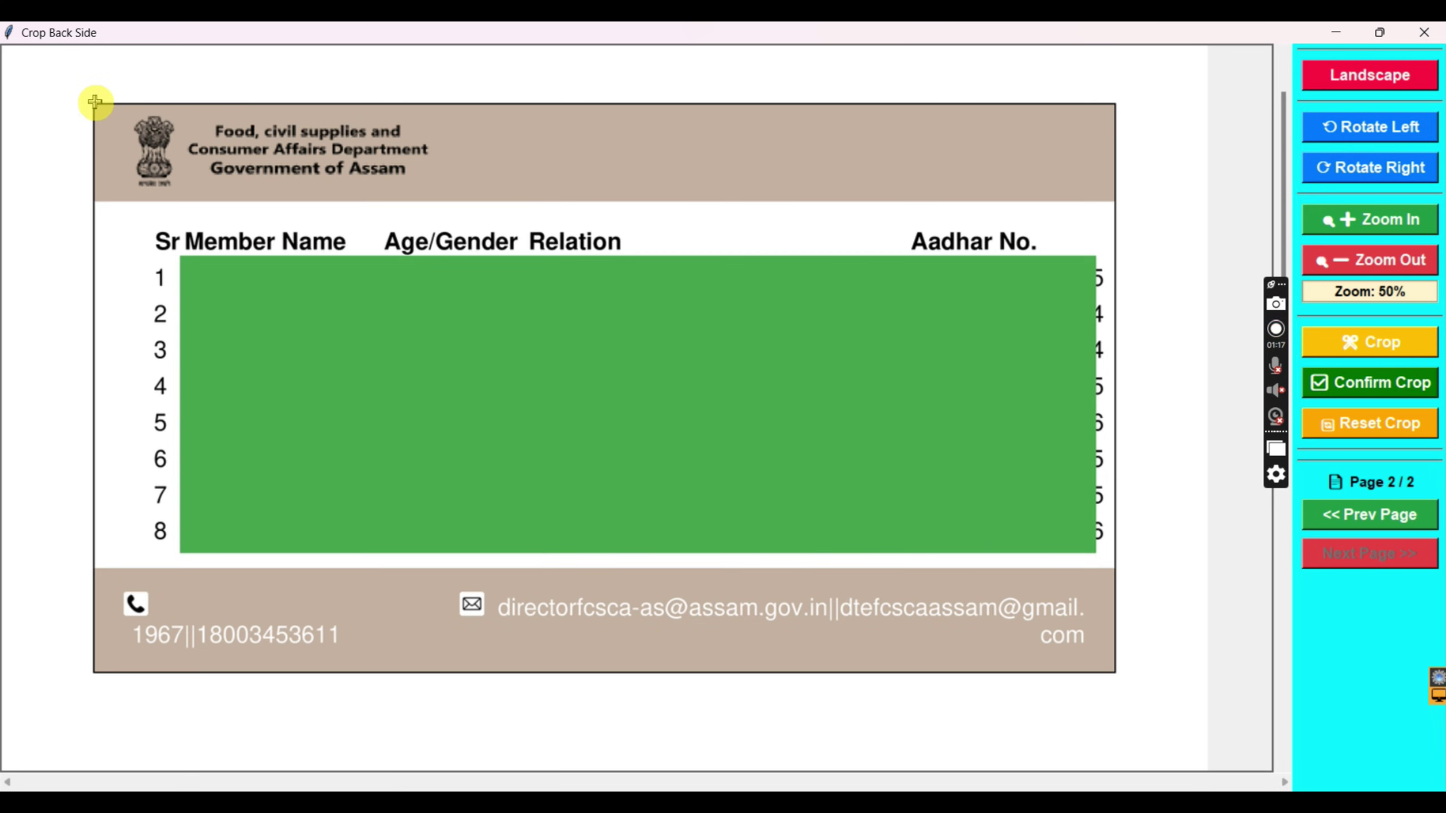
pyautogui.moveTo(95, 101); pyautogui.dragTo(1116, 672)
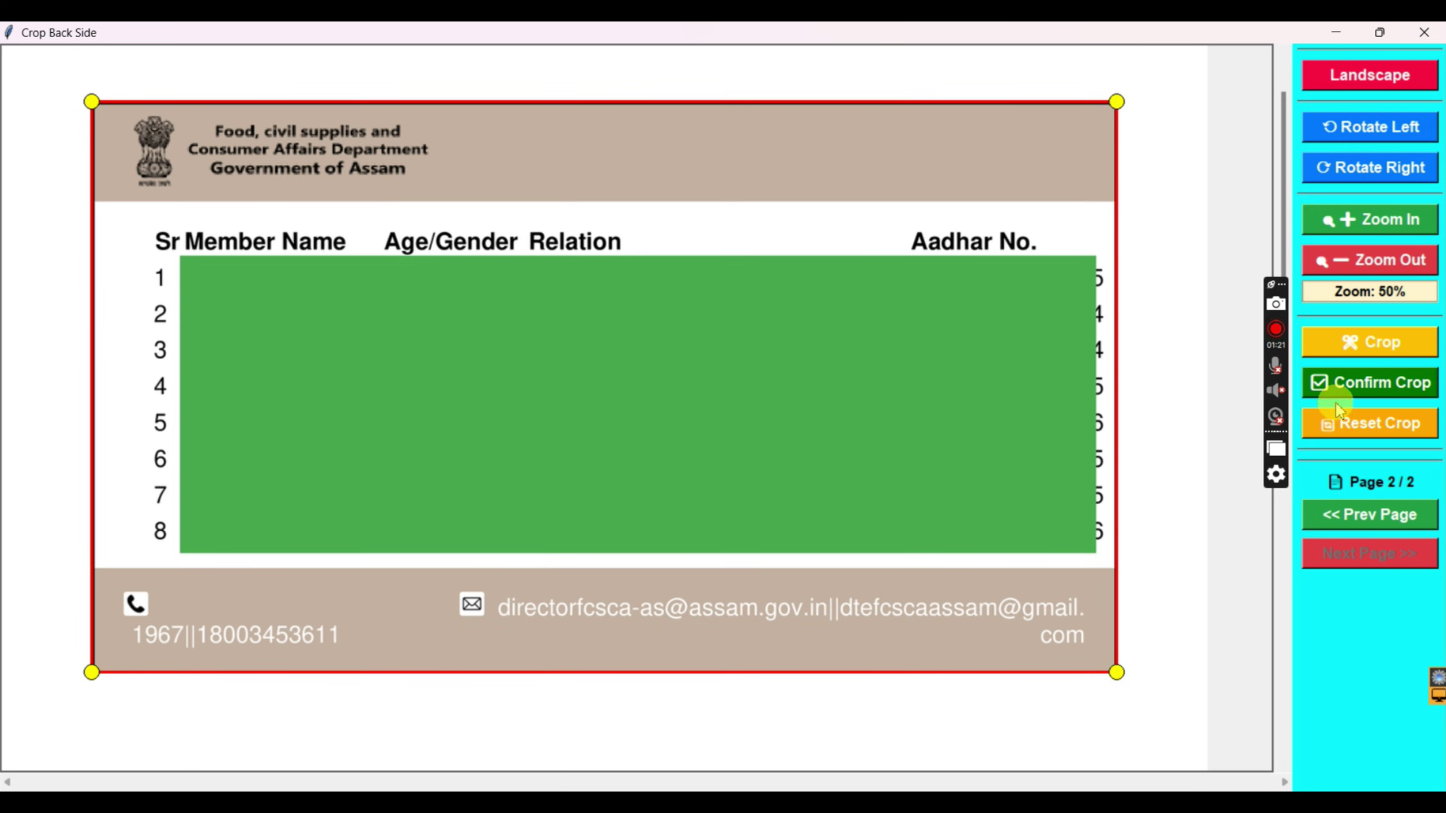
pyautogui.click(1335, 385)
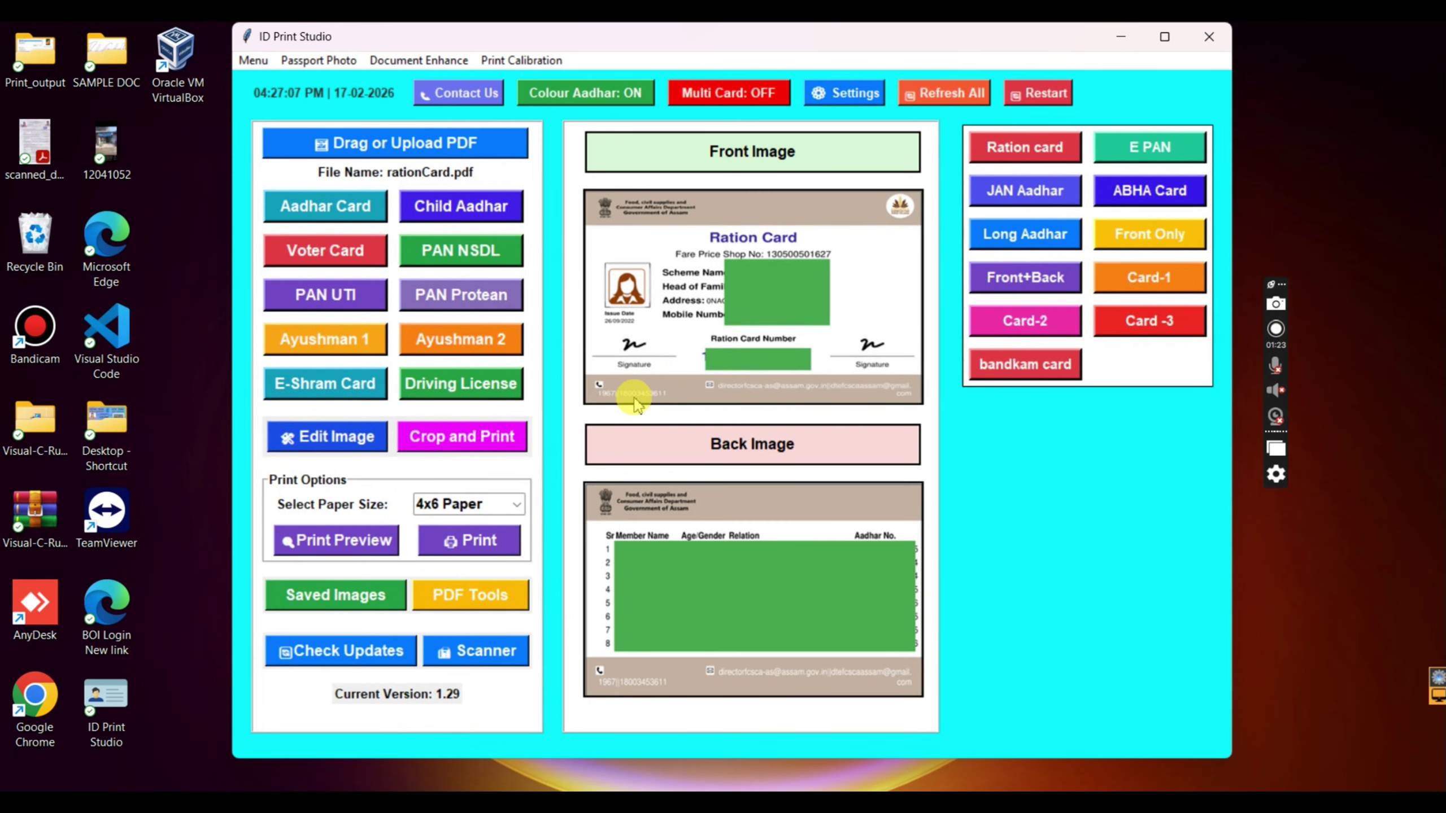
# Step: Check both cropped ration card sides in the 4x6 Paper print preview and close it
pyautogui.click(296, 540)
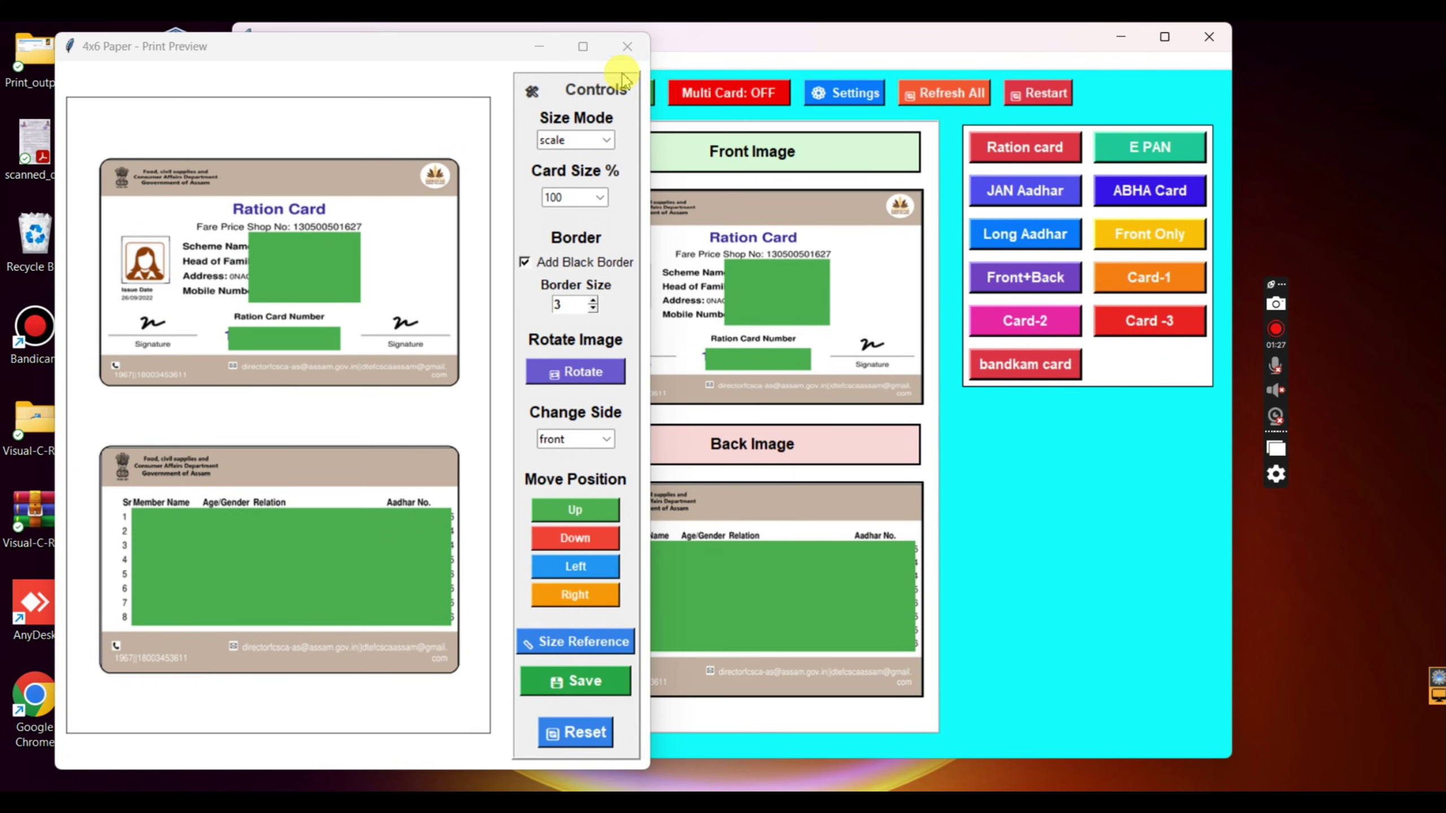
pyautogui.click(626, 46)
pyautogui.click(464, 432)
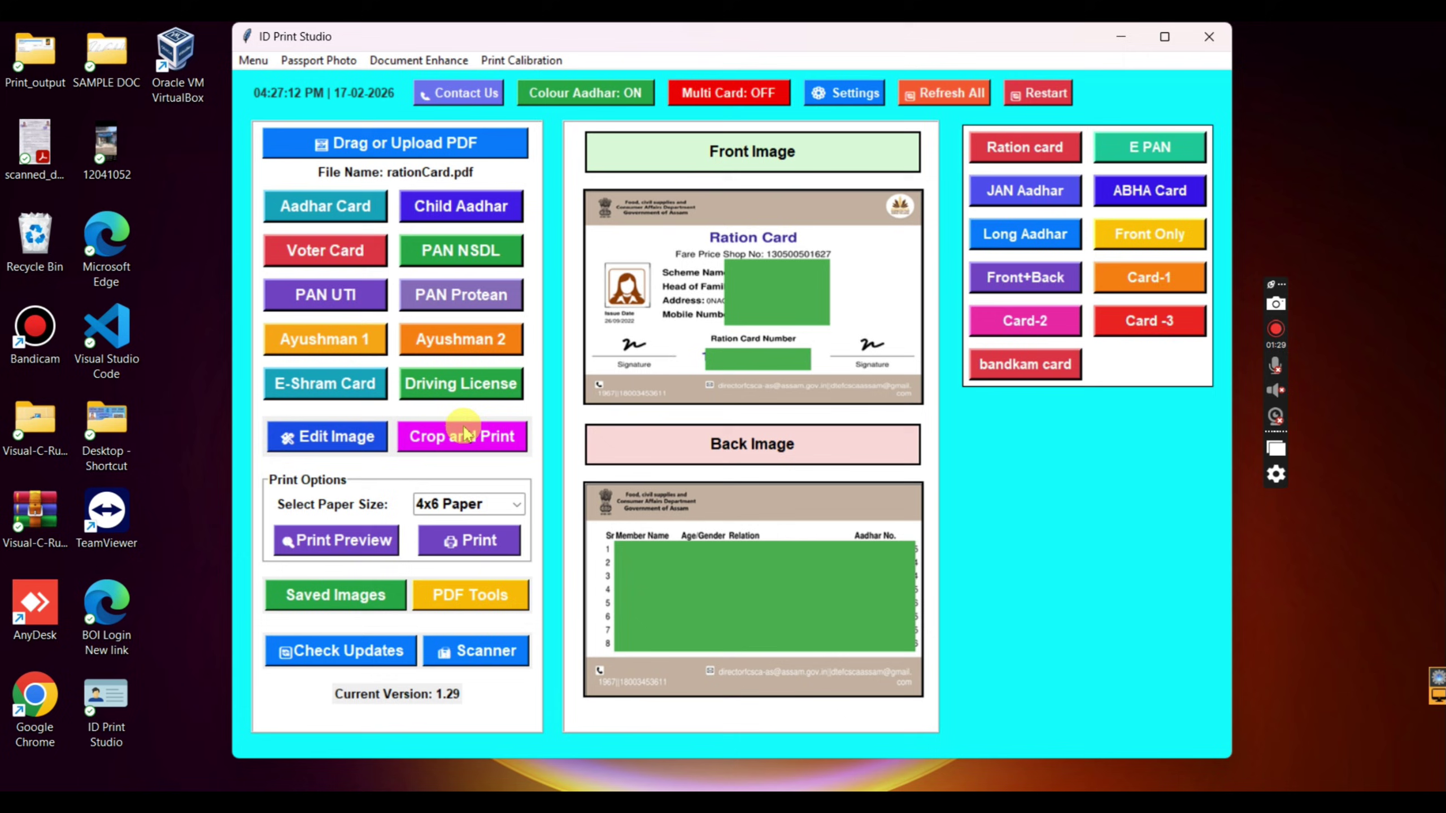
# Step: Set the paper size to PVC Card and check the ration card's print preview
pyautogui.click(460, 504)
pyautogui.click(472, 560)
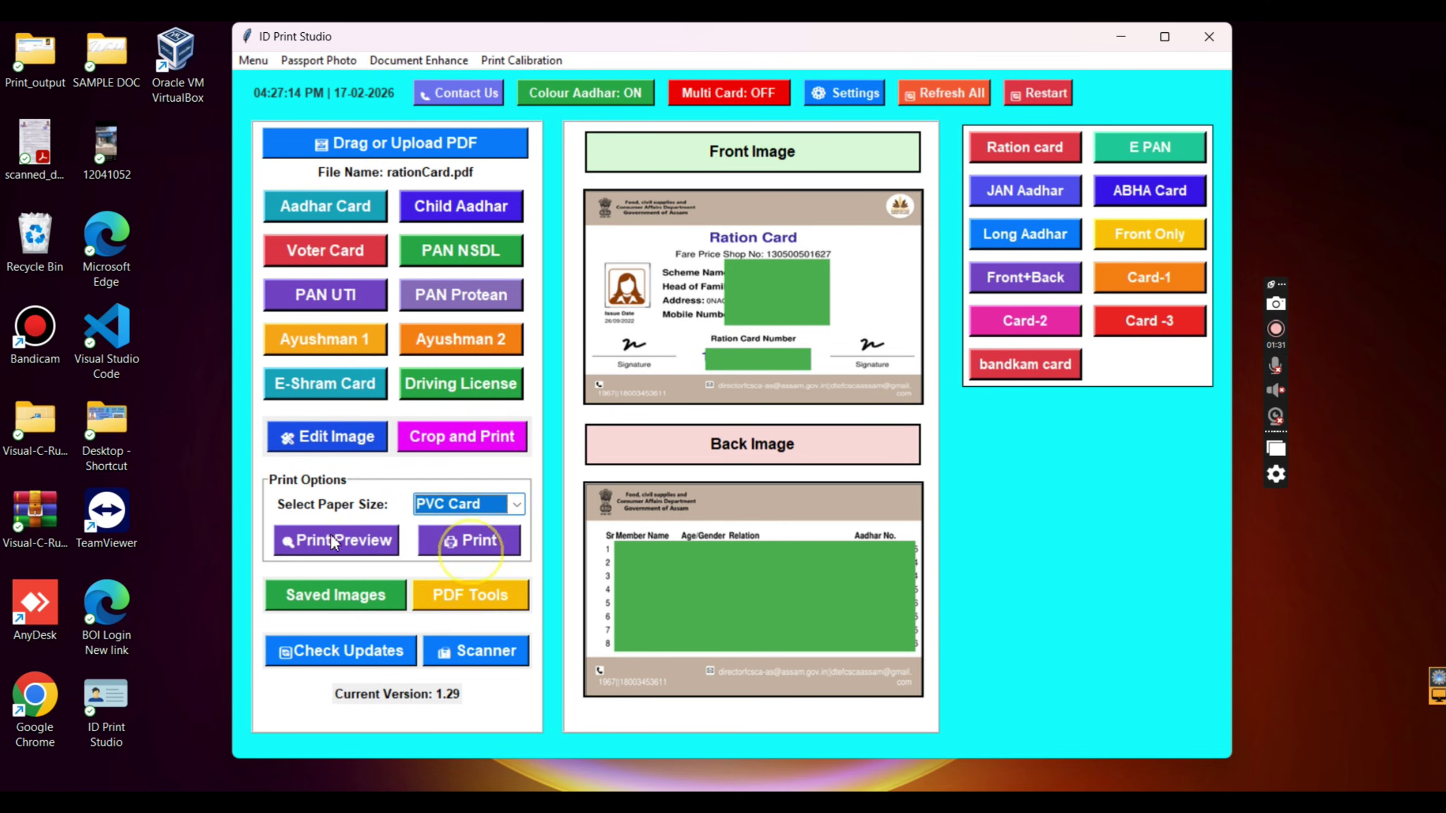
pyautogui.click(333, 540)
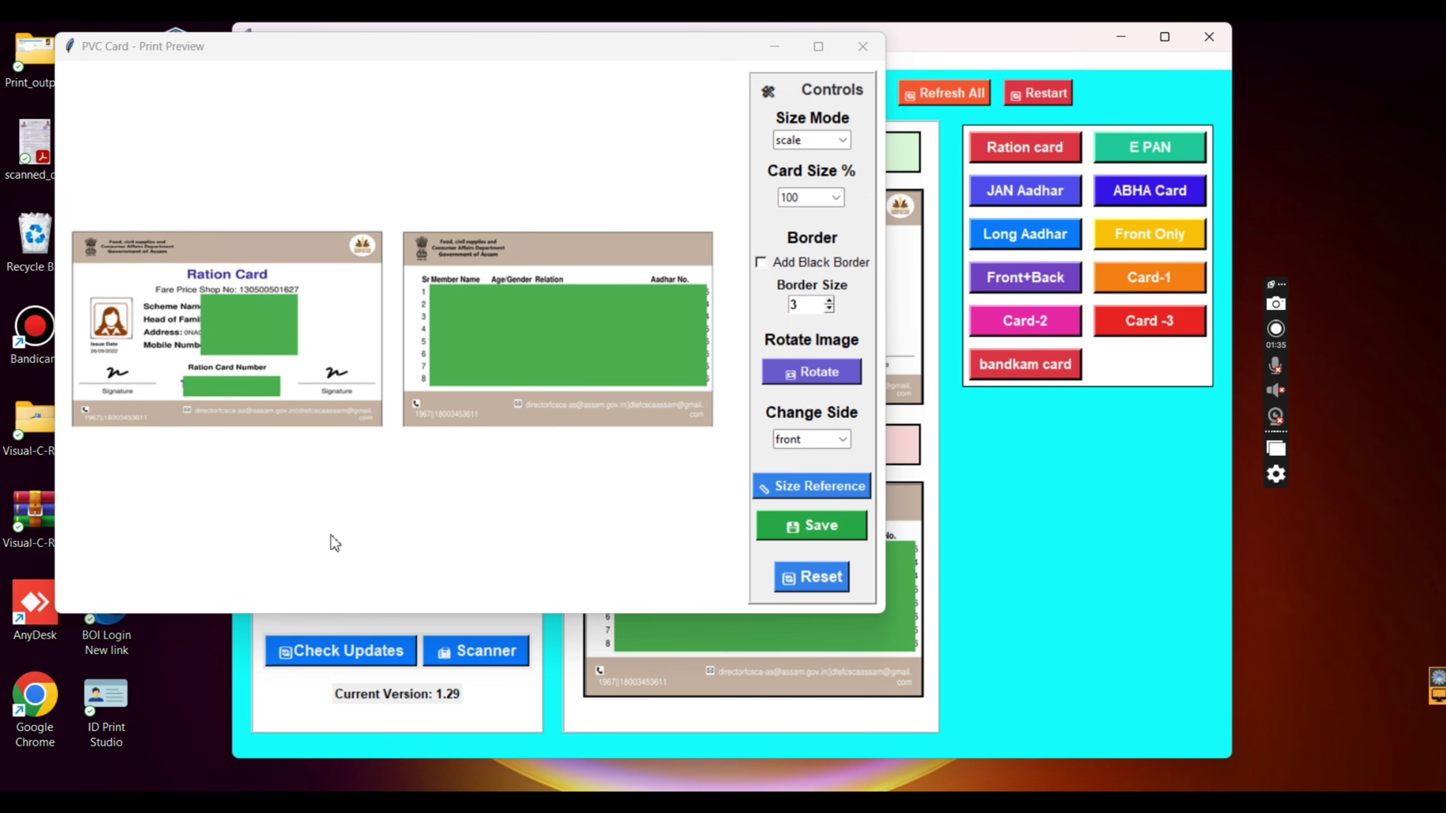
pyautogui.click(862, 47)
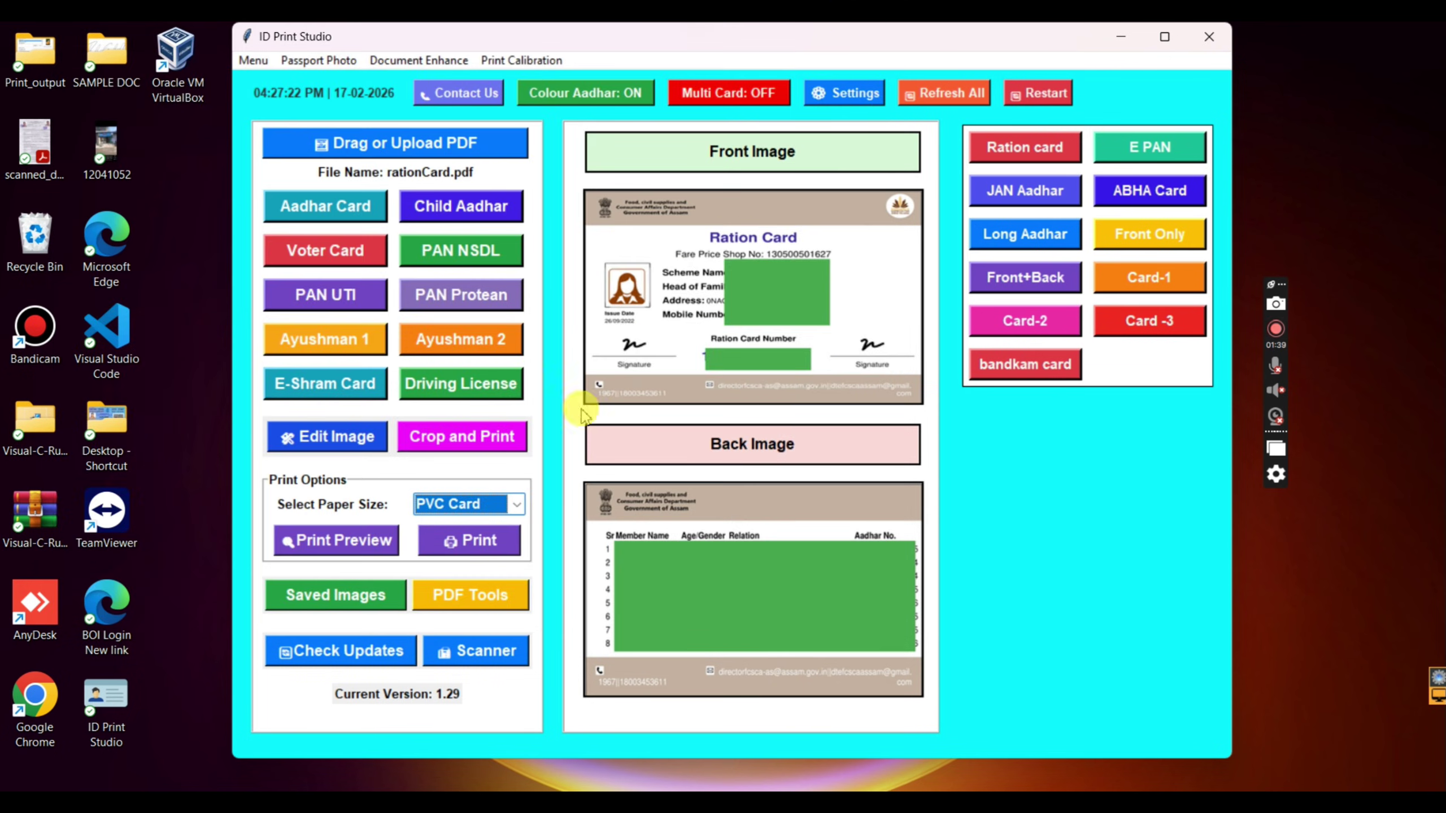
# Step: Set the paper size to 4x6 NTR and check the ration card's print preview
pyautogui.click(480, 504)
pyautogui.click(467, 540)
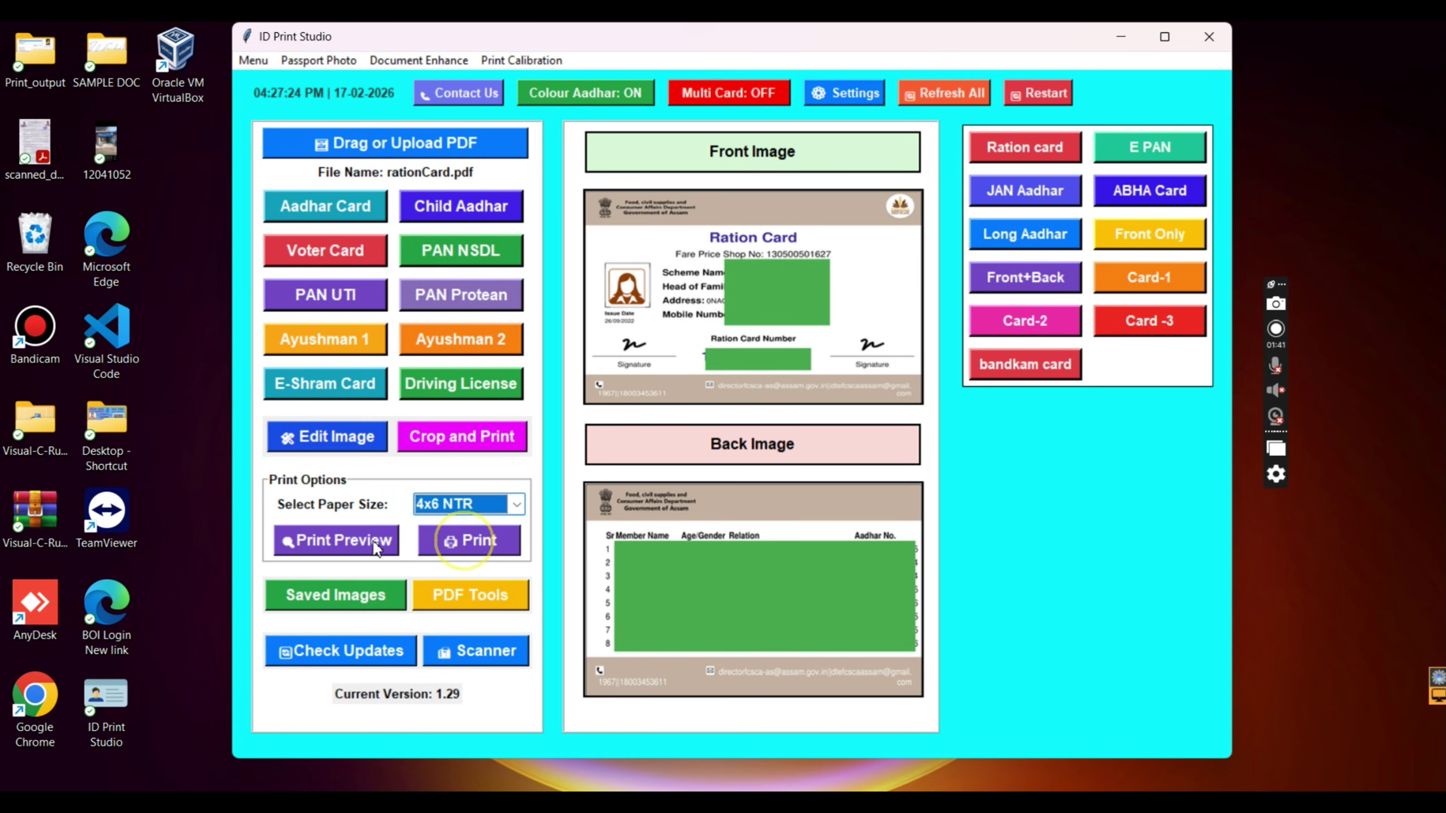
pyautogui.click(344, 541)
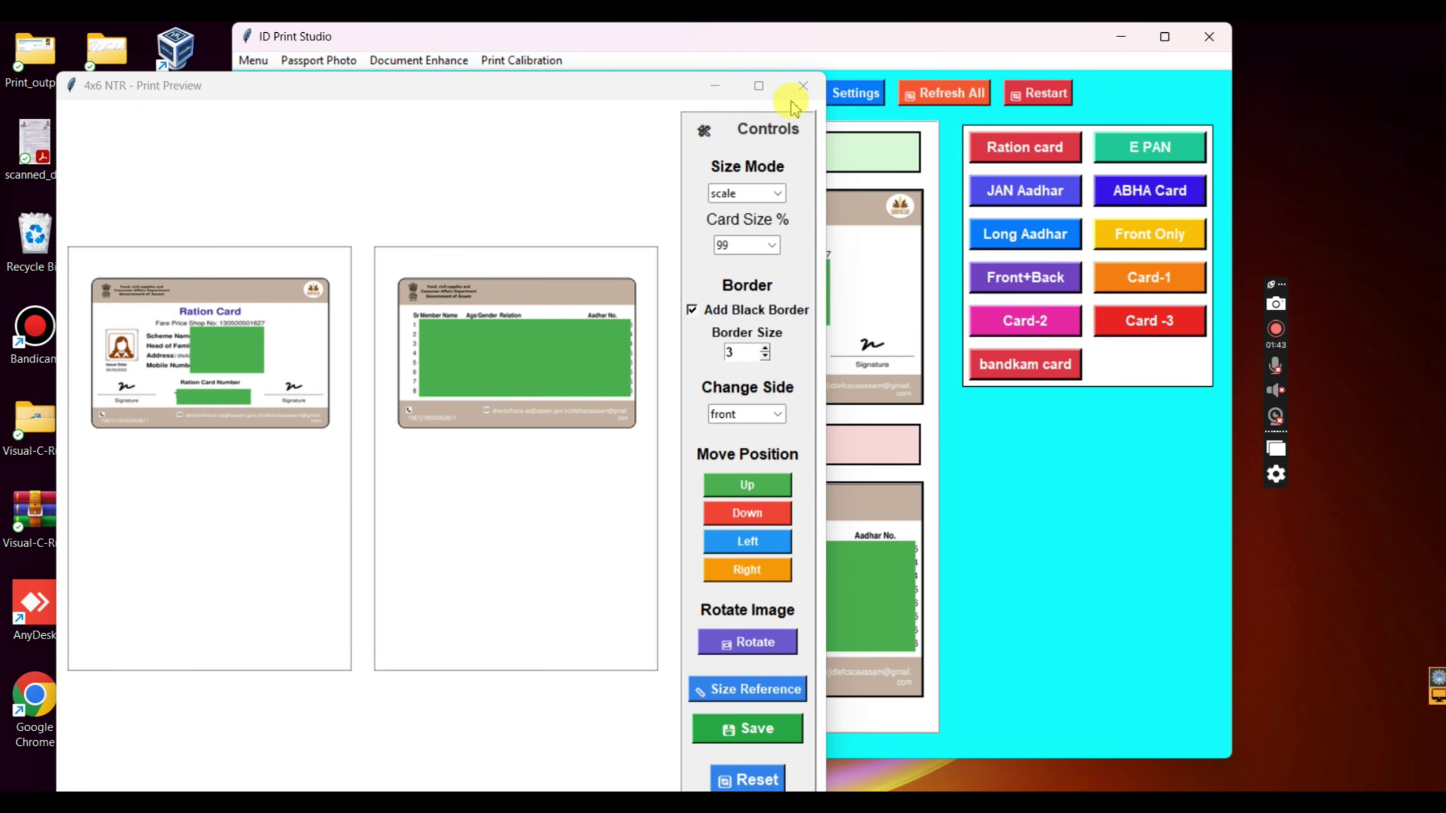
pyautogui.click(803, 85)
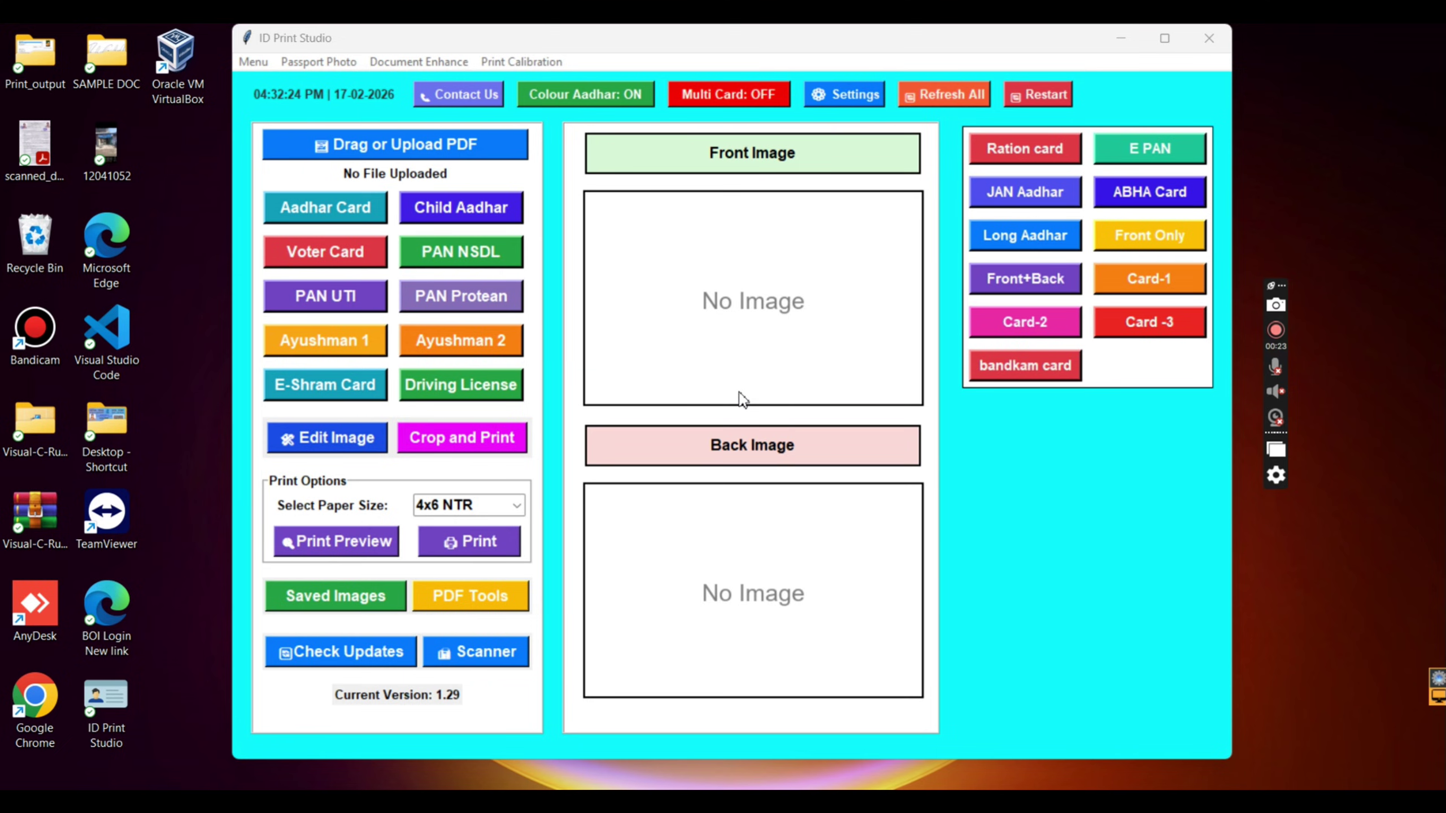
# Step: Add a new ID card named RC CARD in the ID card management settings and close the settings
pyautogui.click(694, 232)
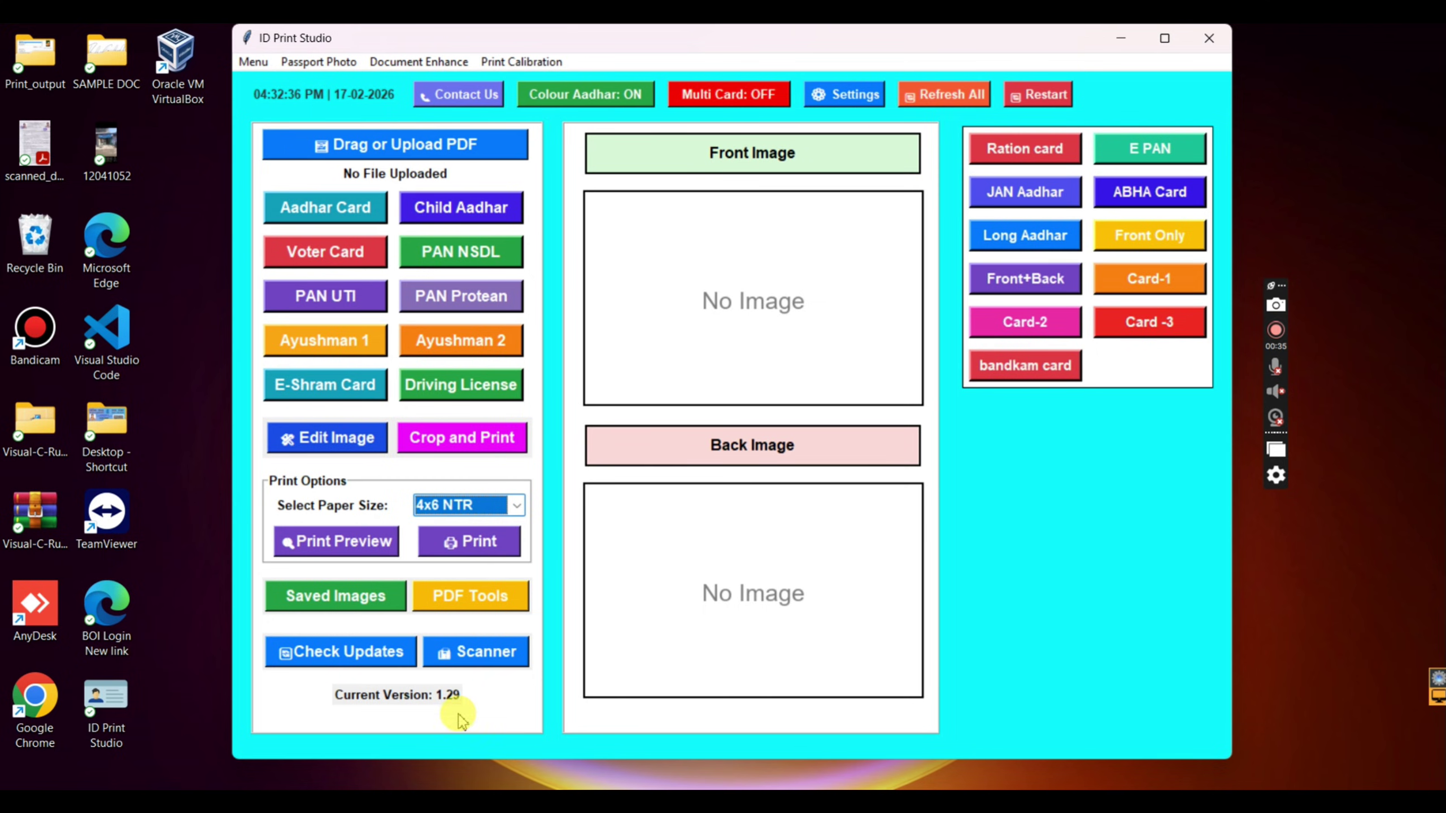
pyautogui.click(845, 94)
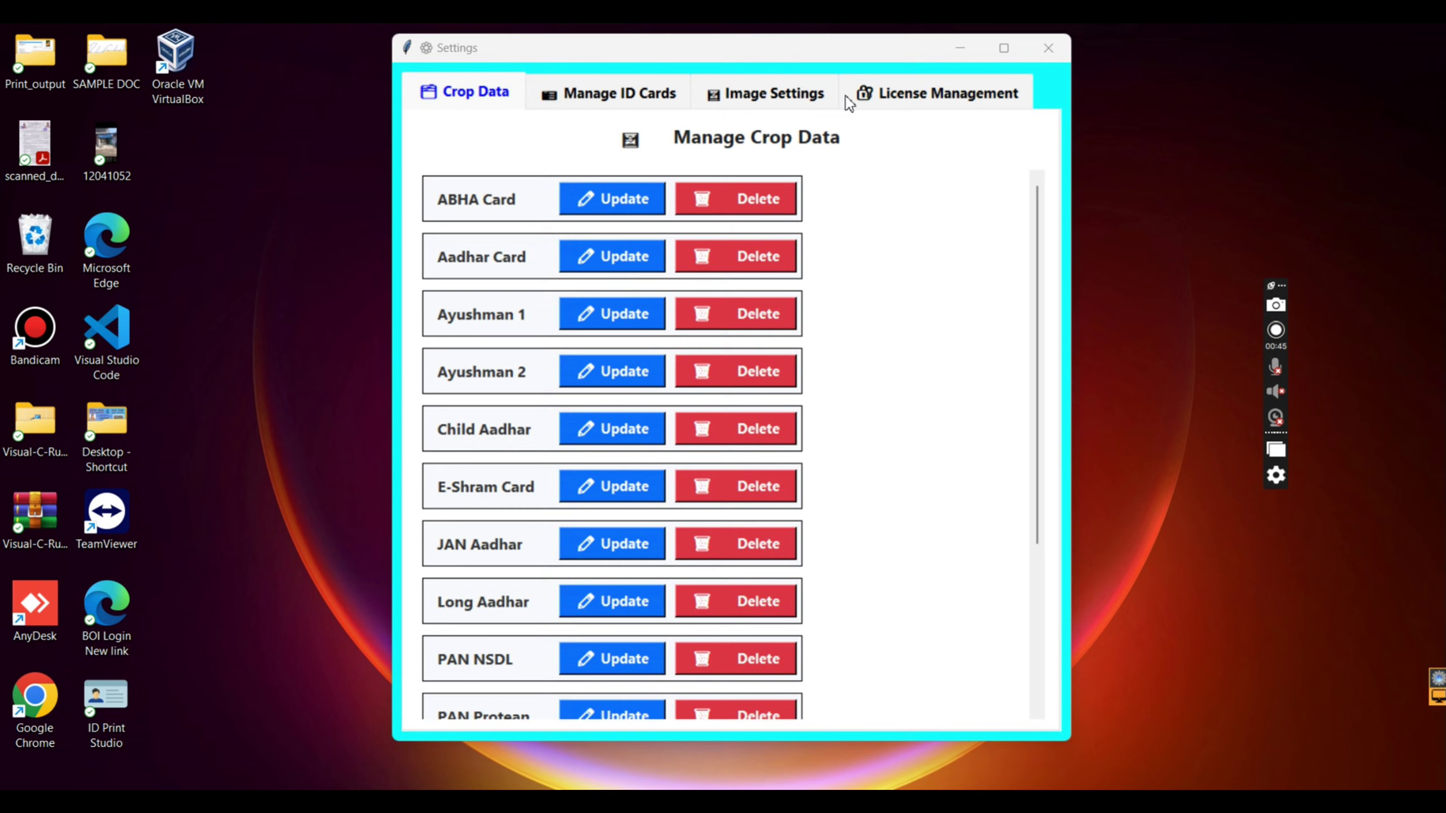
pyautogui.click(592, 98)
pyautogui.click(630, 92)
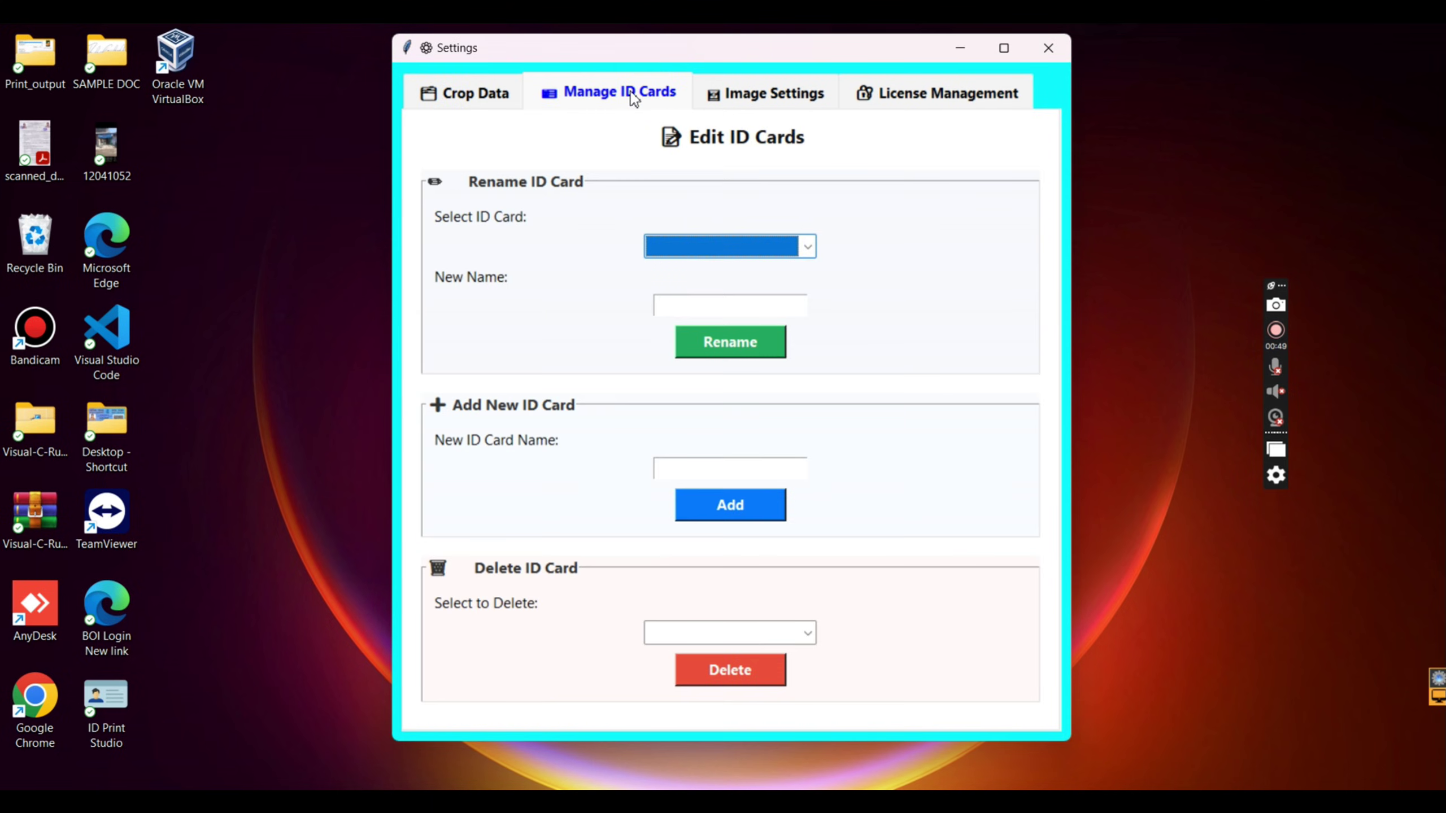
pyautogui.click(714, 471)
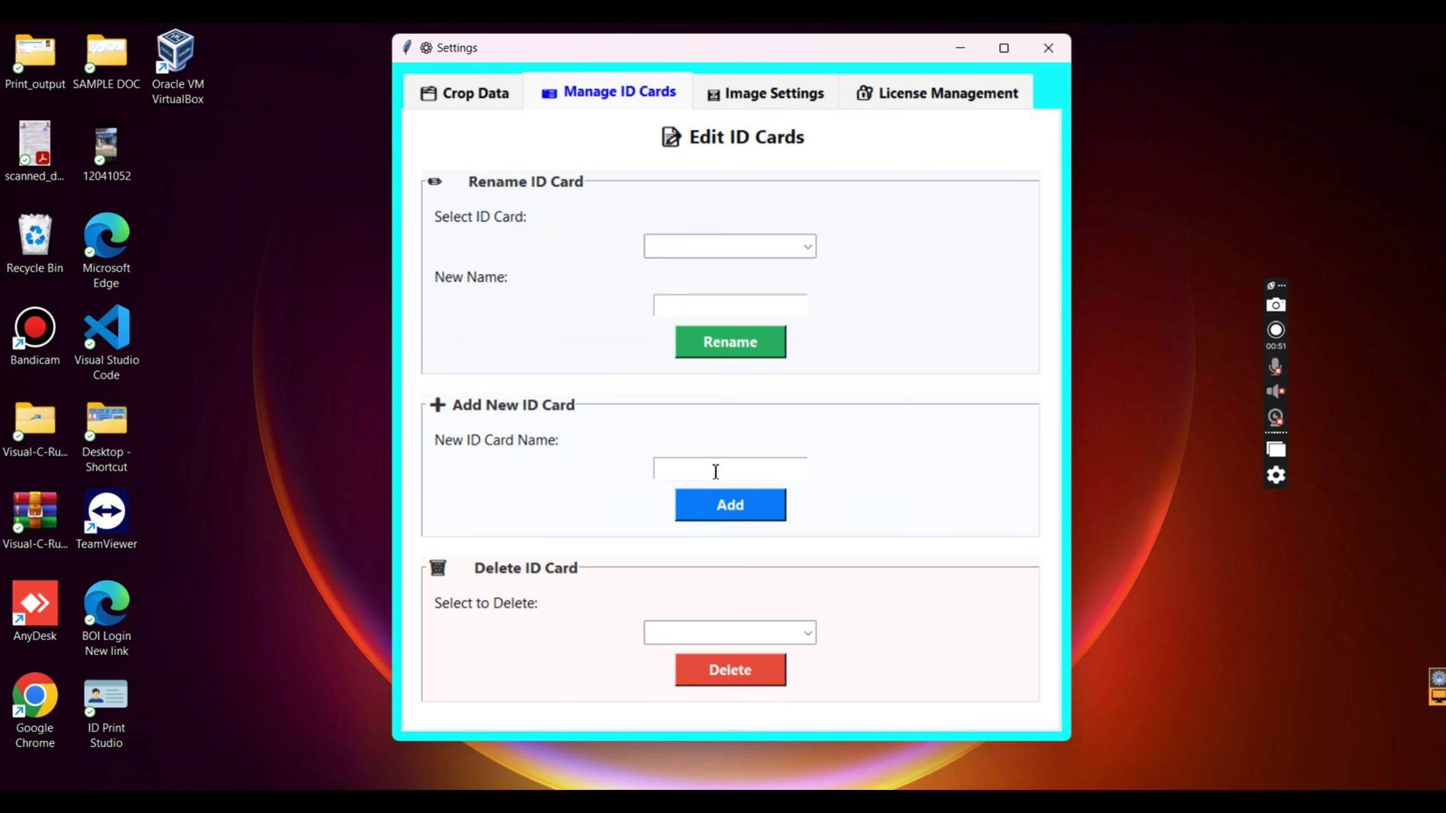
pyautogui.write('RC CARD')
pyautogui.click(728, 503)
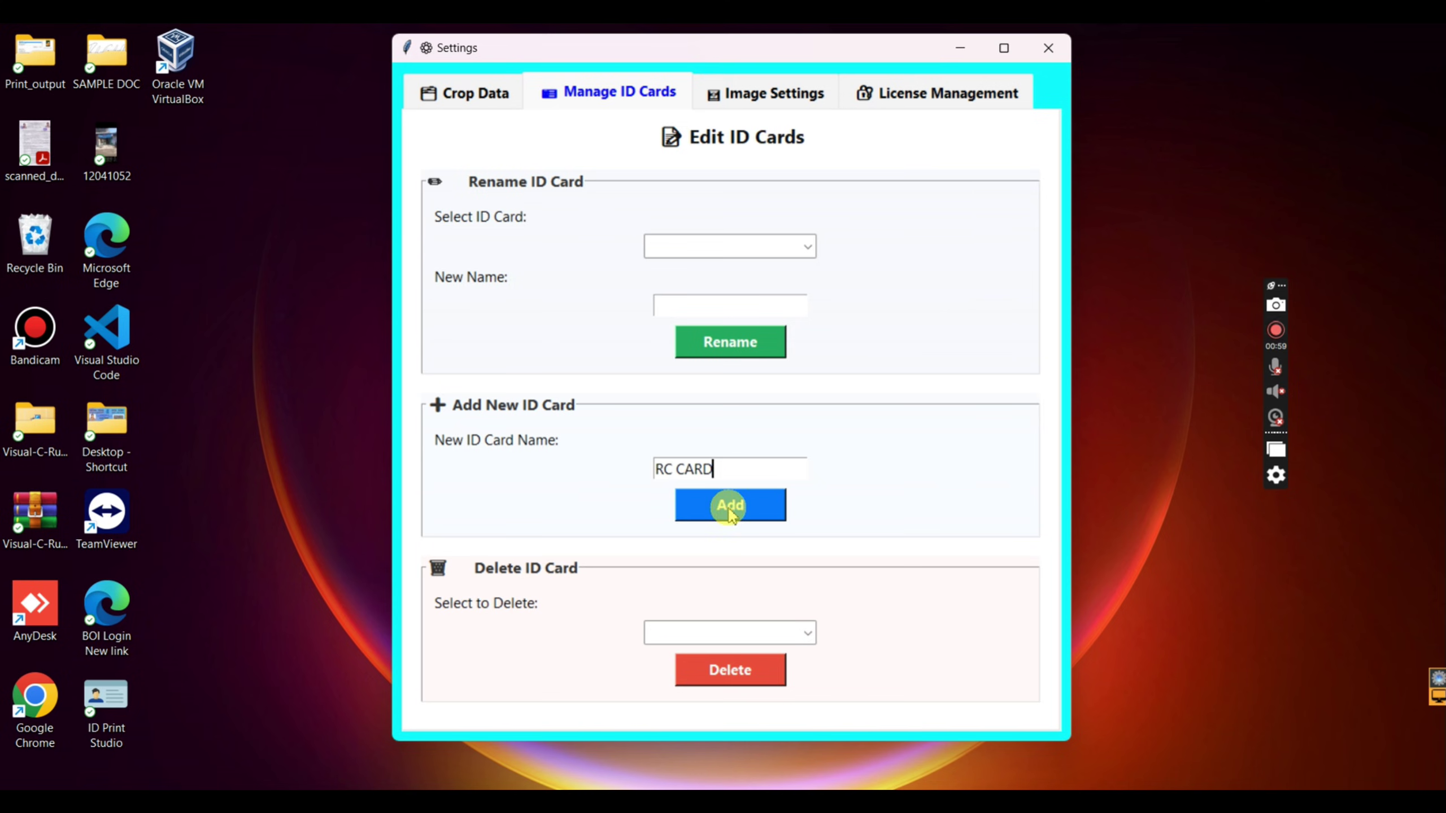
pyautogui.click(772, 530)
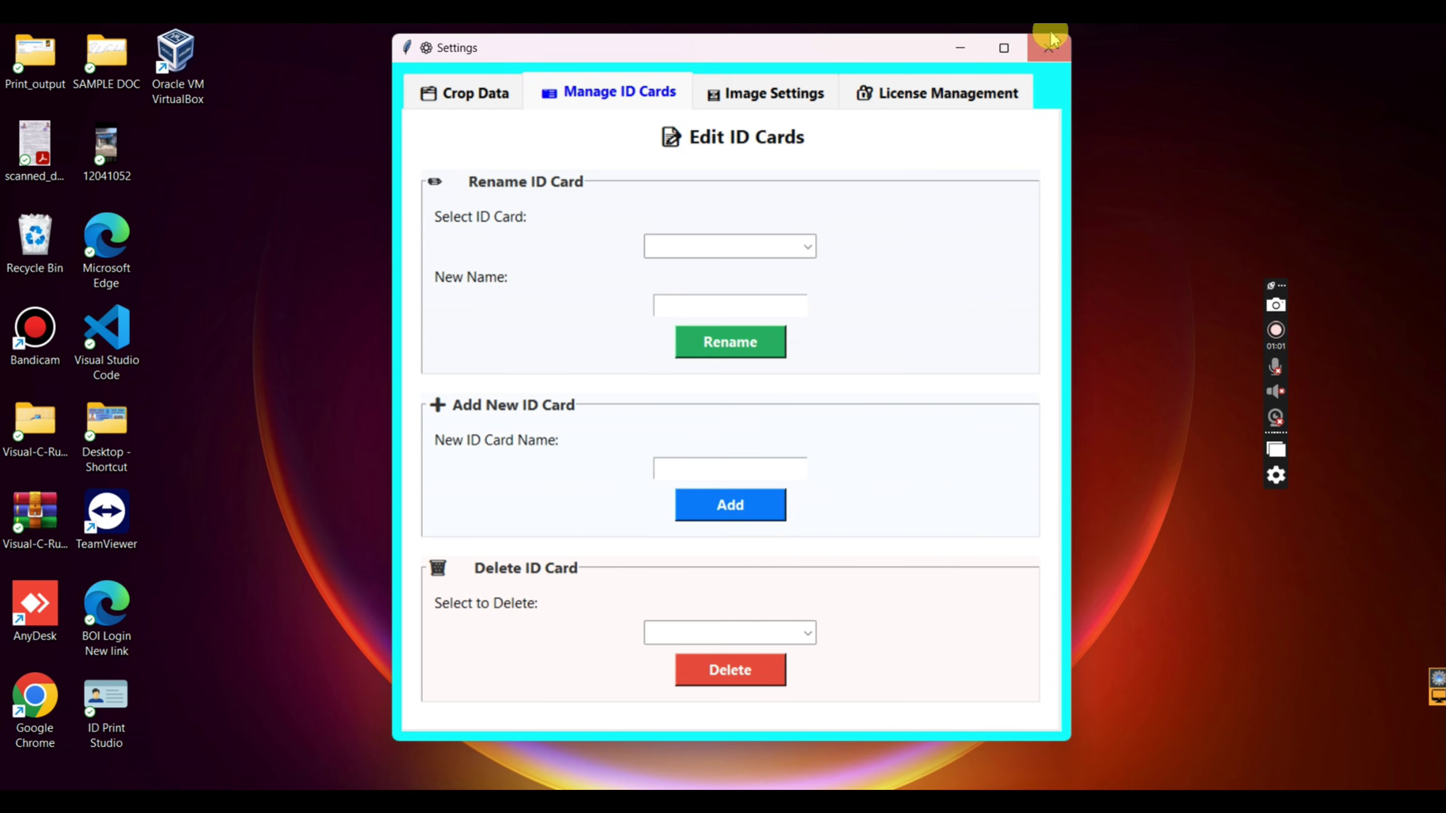
pyautogui.click(1047, 48)
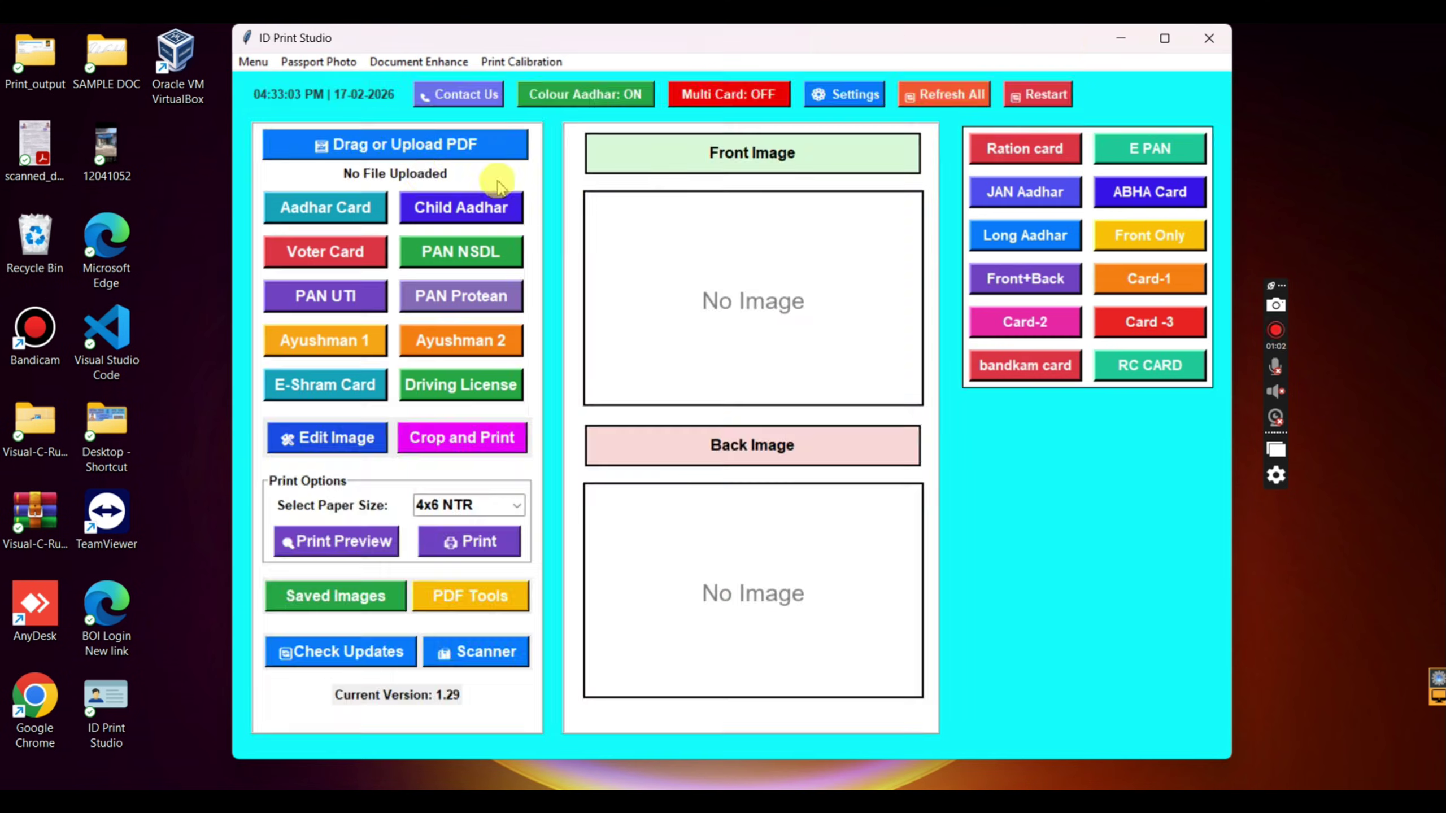
# Step: Load RC Card.pdf, open it as an RC CARD, and start cropping its front image
pyautogui.click(373, 145)
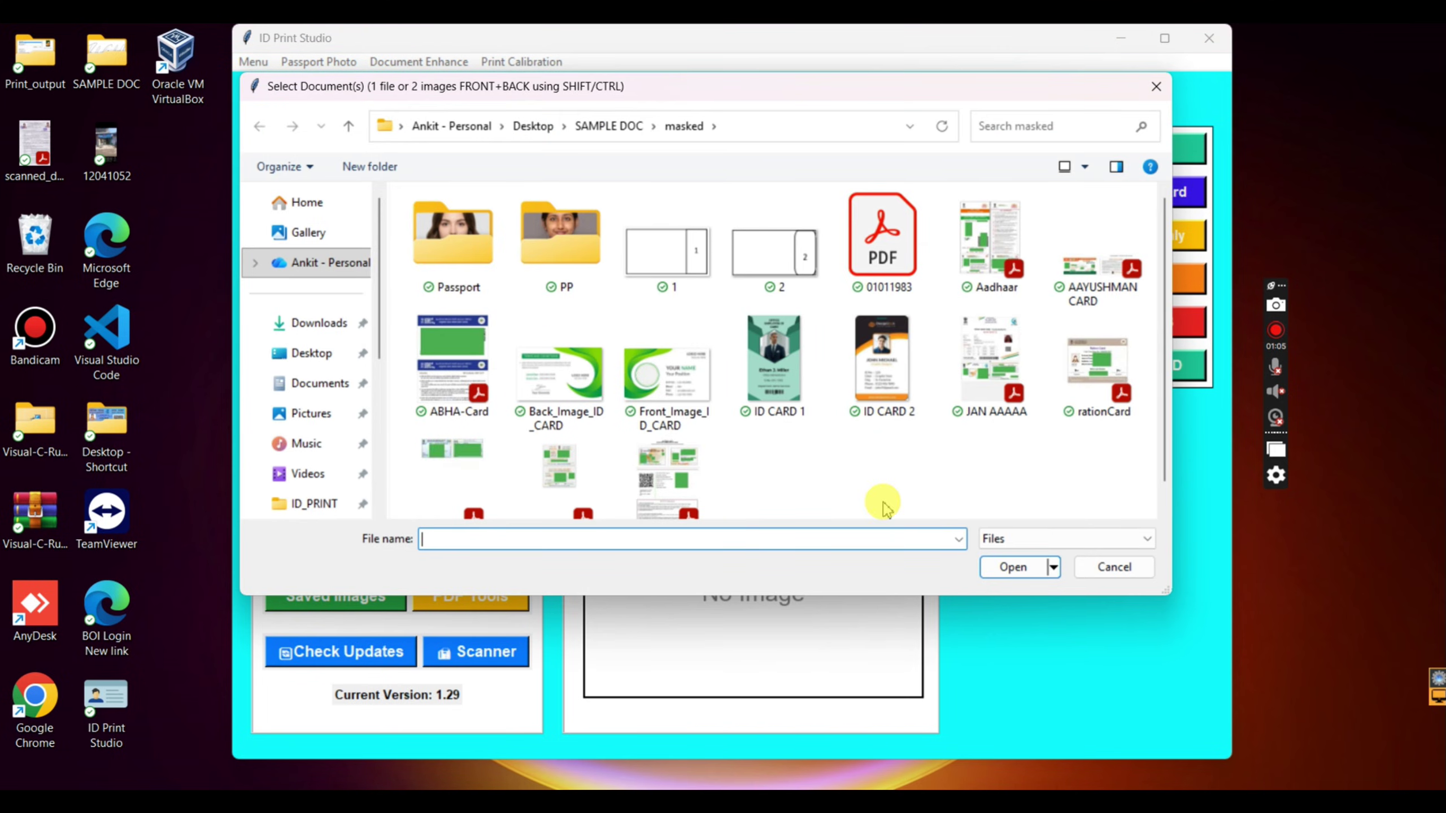
pyautogui.doubleClick(477, 471)
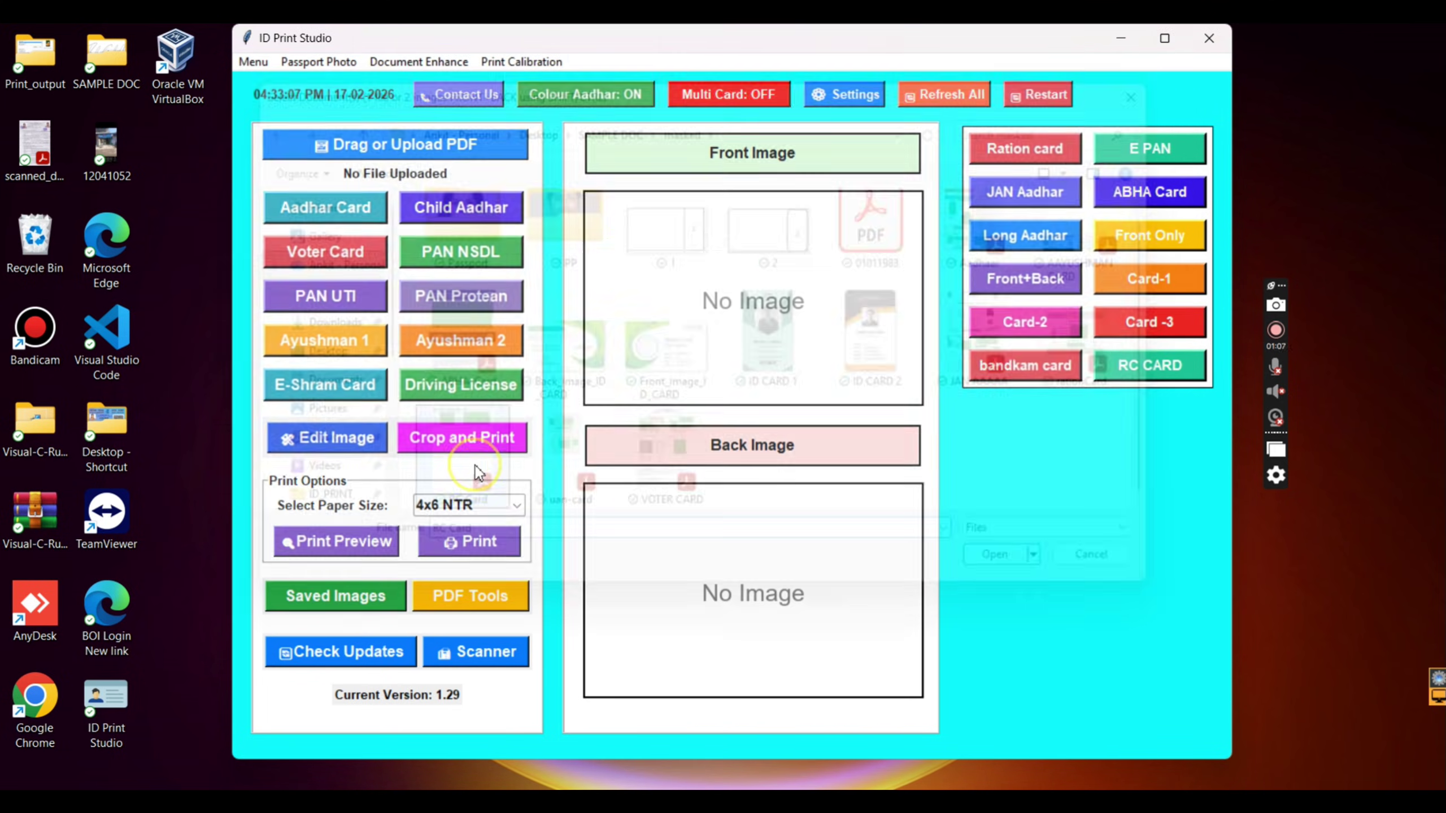
pyautogui.click(1181, 364)
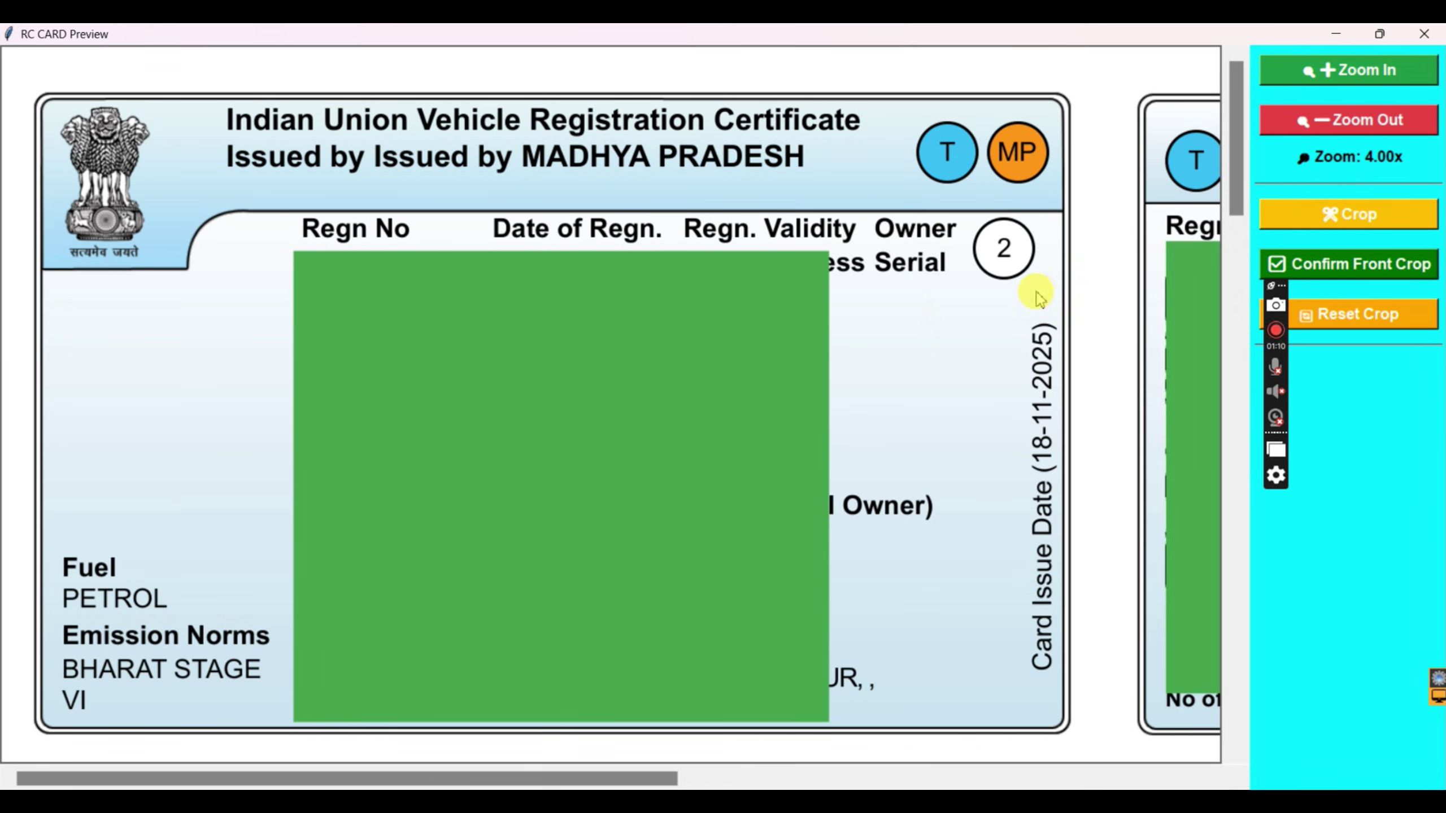
pyautogui.click(1357, 214)
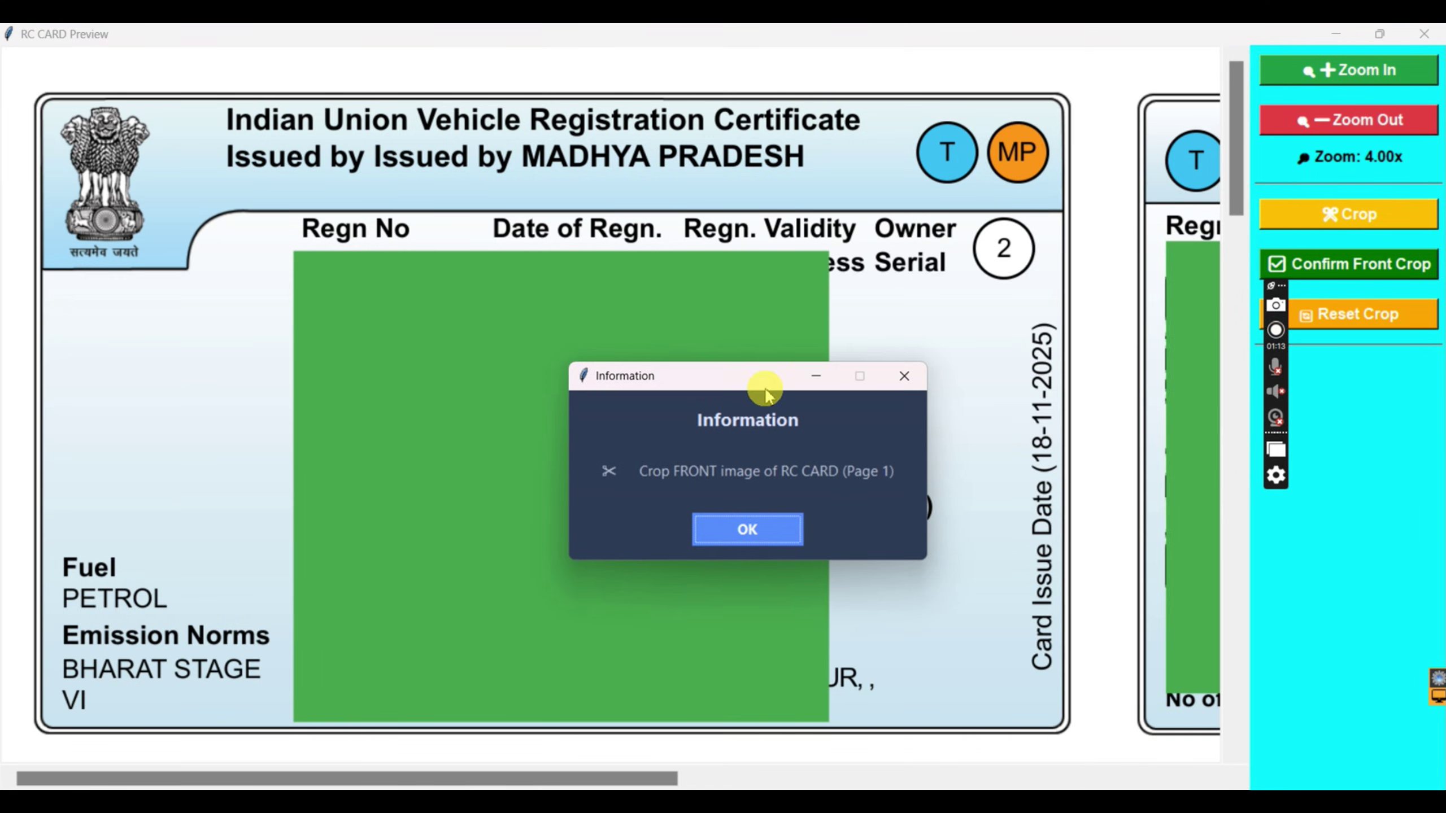
pyautogui.click(730, 533)
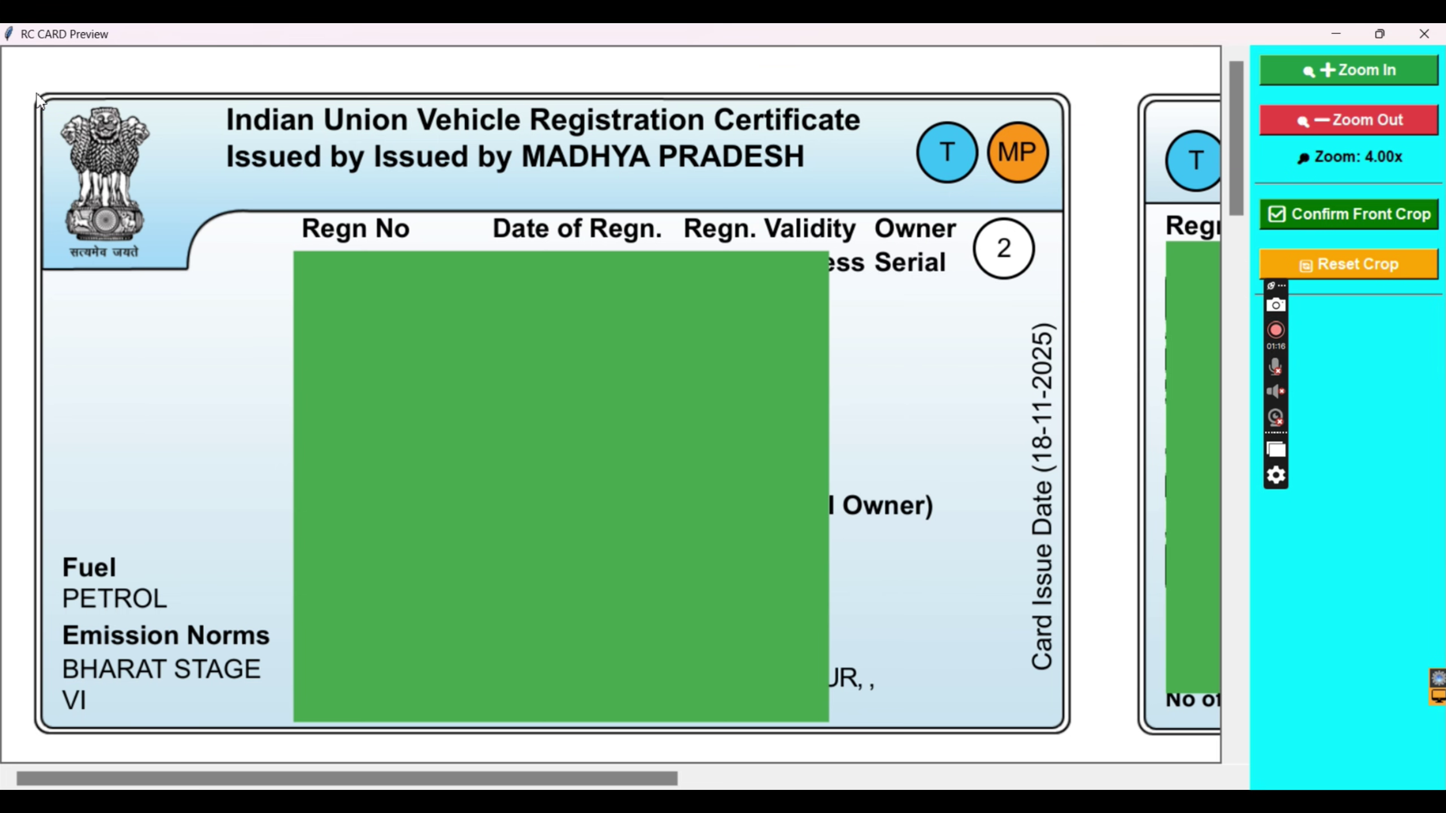
# Step: Frame the RC card's front side along its outer border and confirm the front crop
pyautogui.moveTo(38, 97); pyautogui.dragTo(1065, 734)
pyautogui.scroll(-3, 1065, 735)
pyautogui.scroll(-6, 1064, 732)
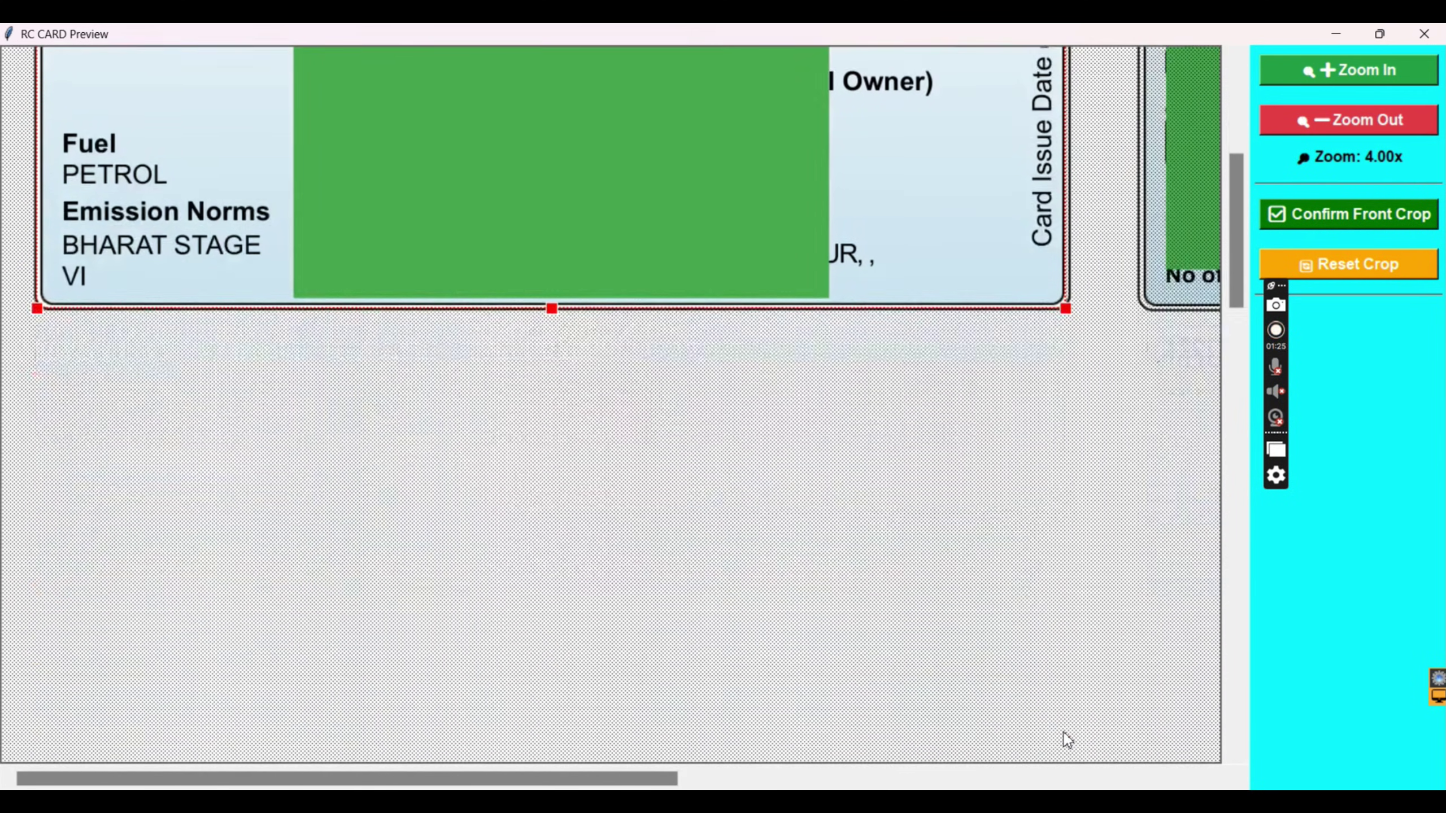
pyautogui.scroll(9, 1064, 733)
pyautogui.hscroll(10, 1066, 738)
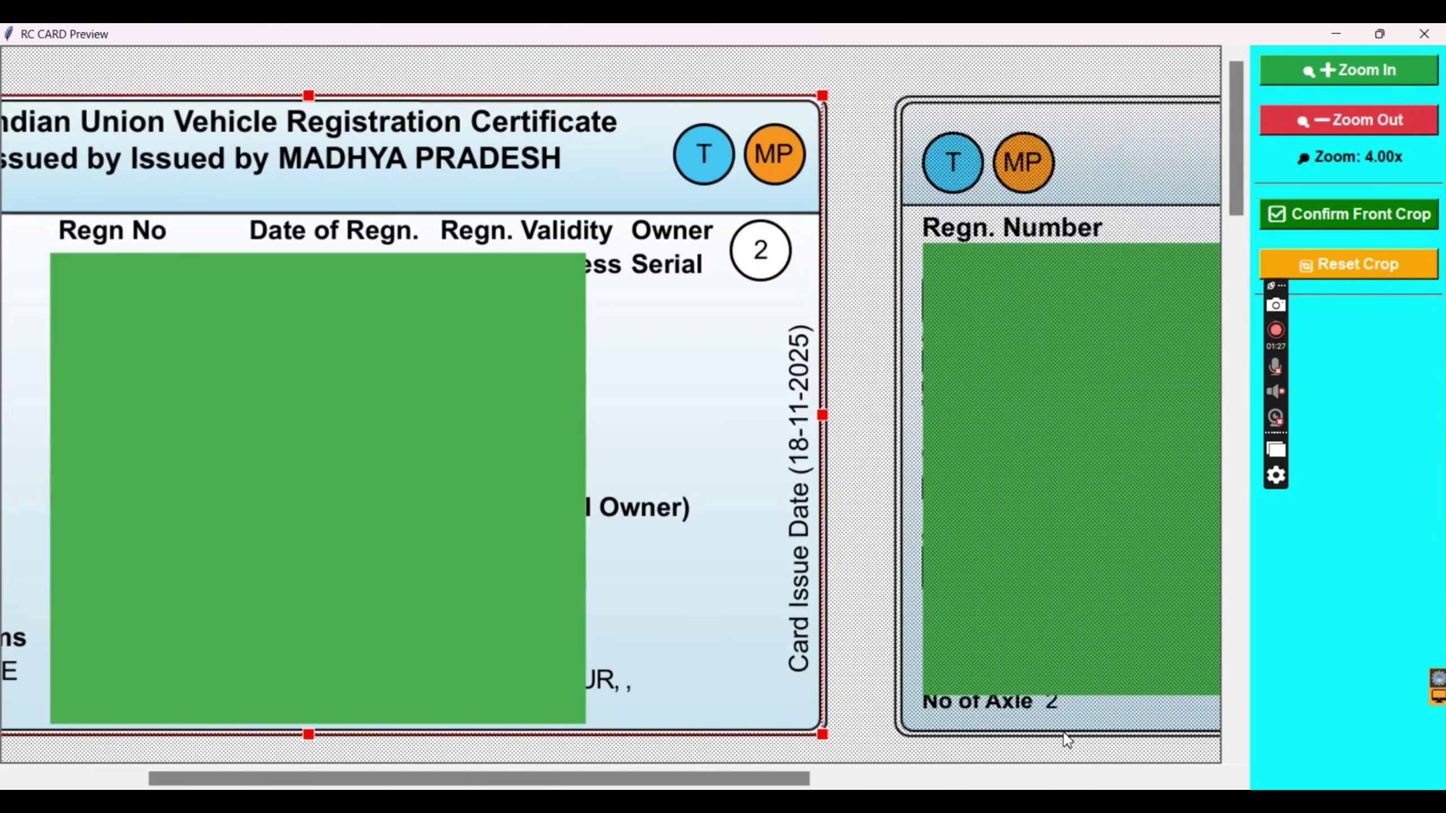
pyautogui.hscroll(-10, 1066, 738)
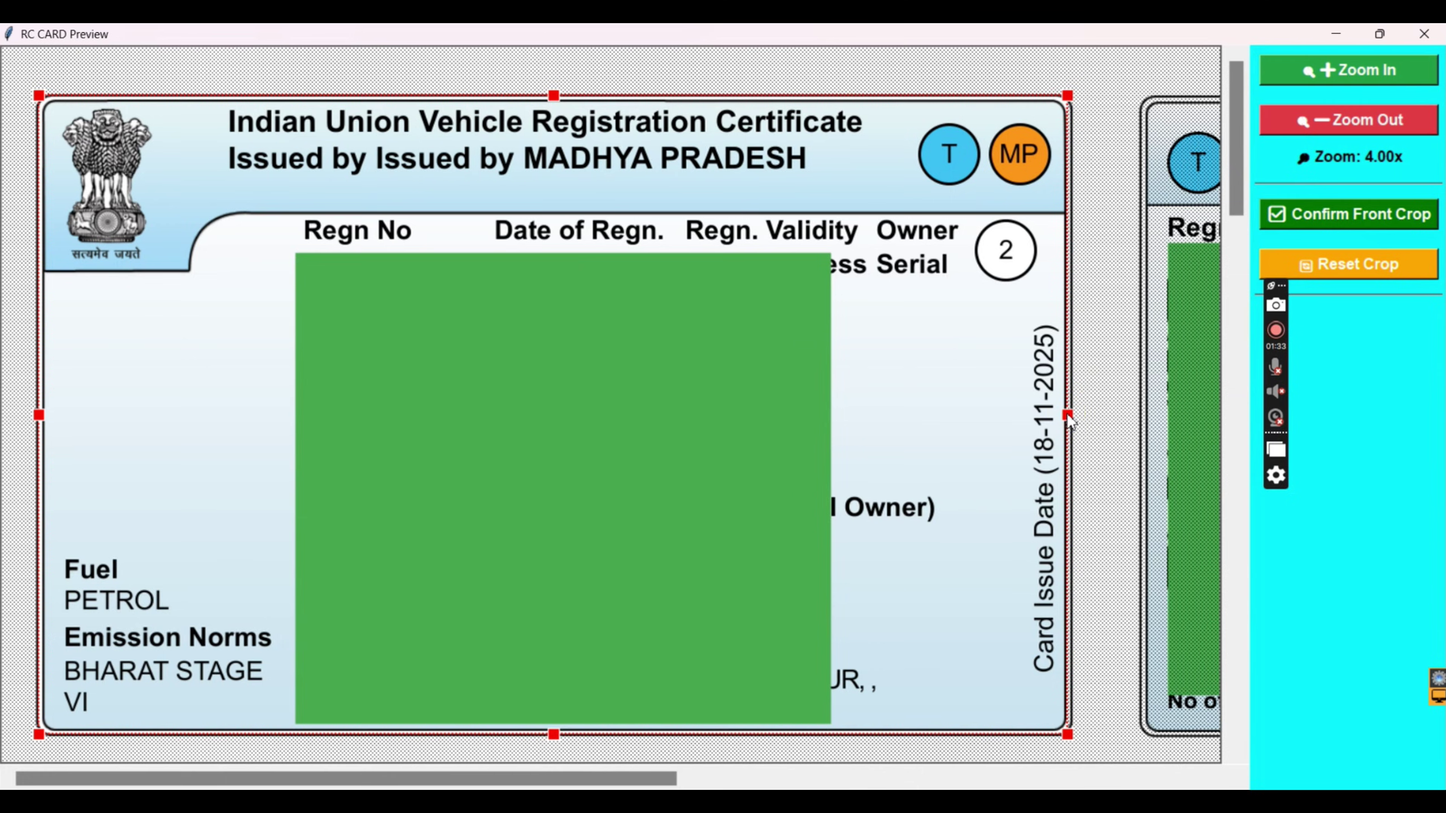
pyautogui.moveTo(1068, 100)
pyautogui.mouseDown()
pyautogui.moveTo(1019, 146)
pyautogui.moveTo(1065, 99)
pyautogui.mouseUp()
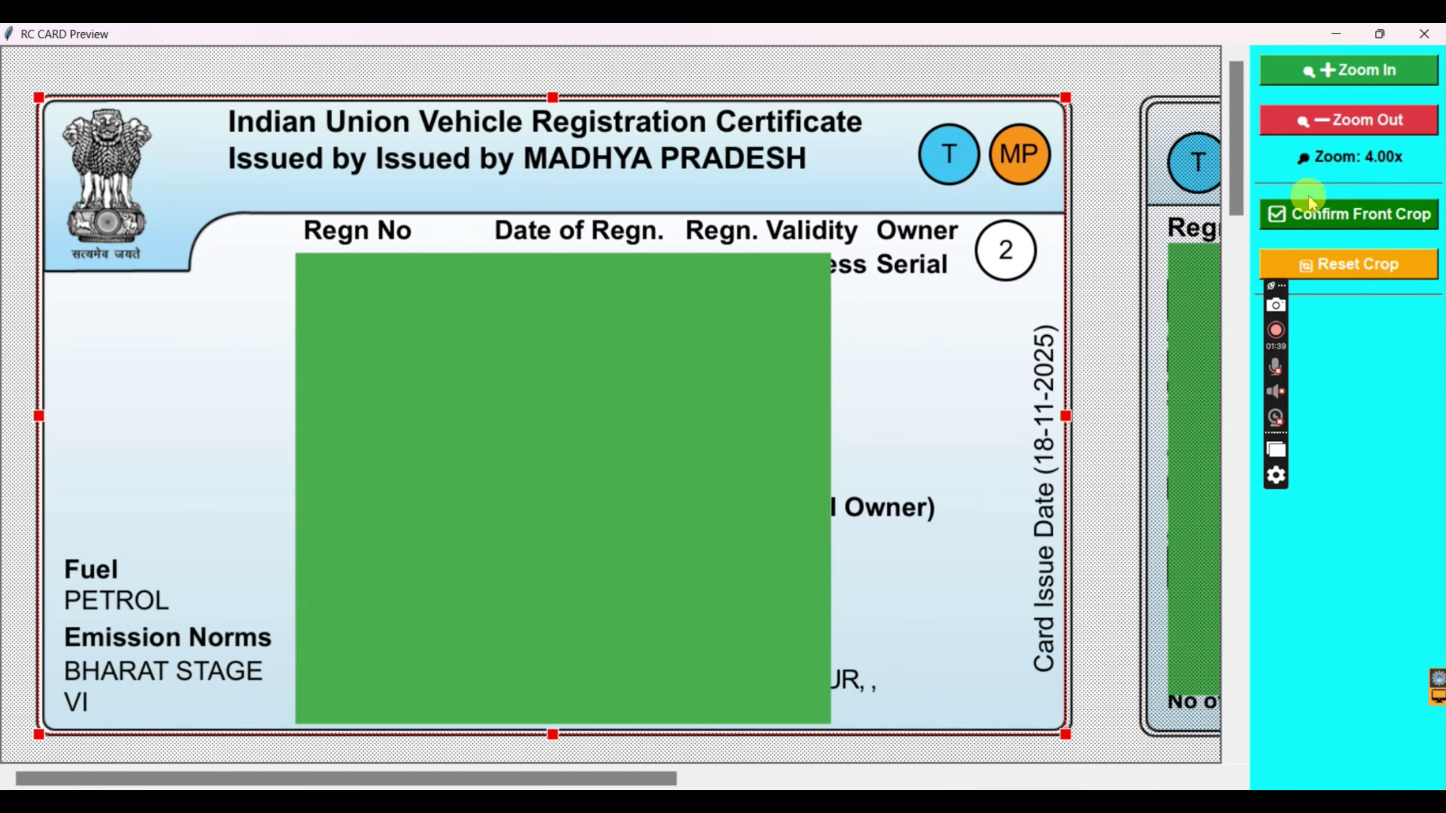
pyautogui.click(1315, 219)
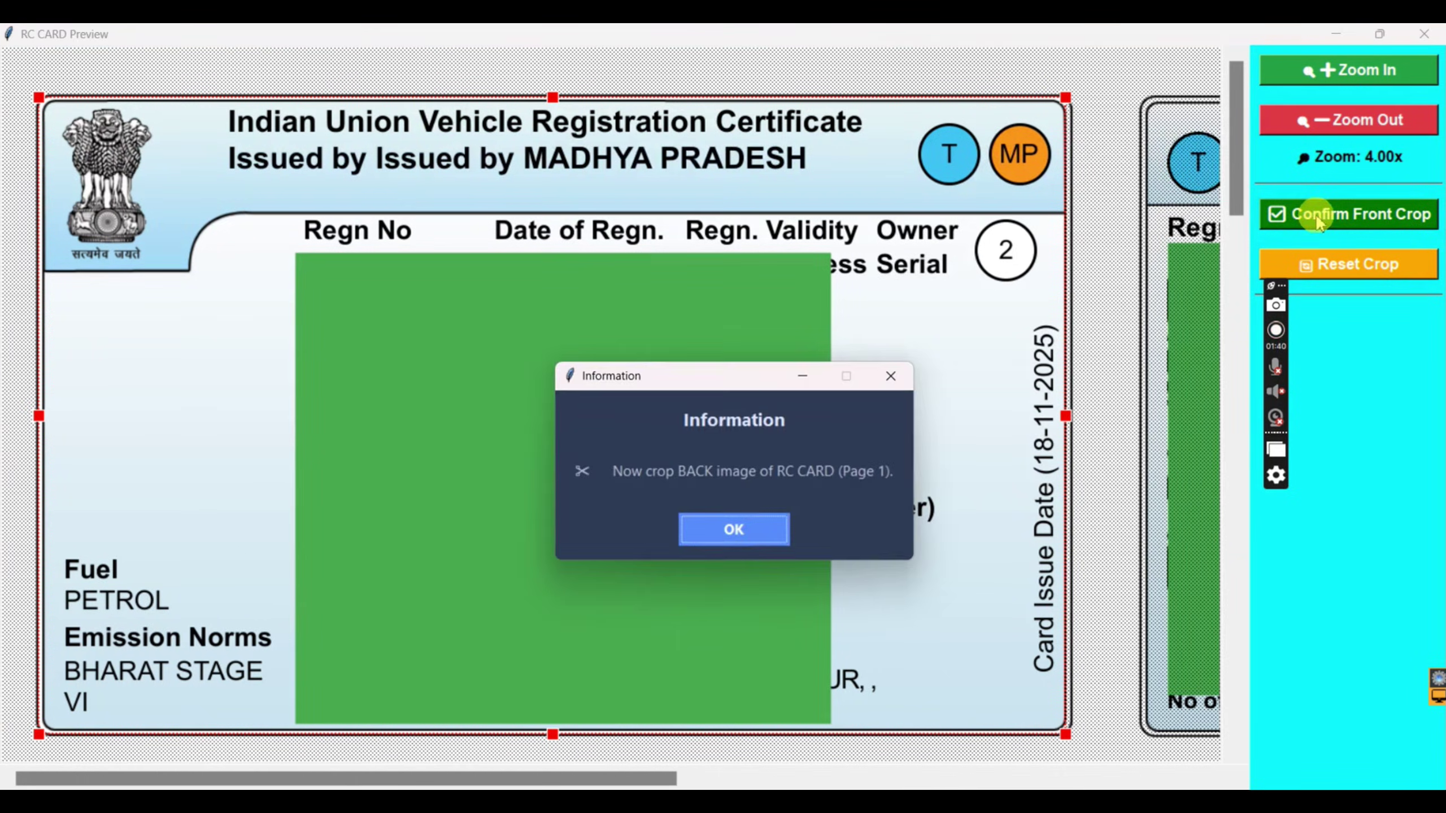
# Step: Frame the RC card's back side along its outer border and confirm the back crop
pyautogui.click(749, 530)
pyautogui.hscroll(5, 754, 538)
pyautogui.hscroll(8, 754, 538)
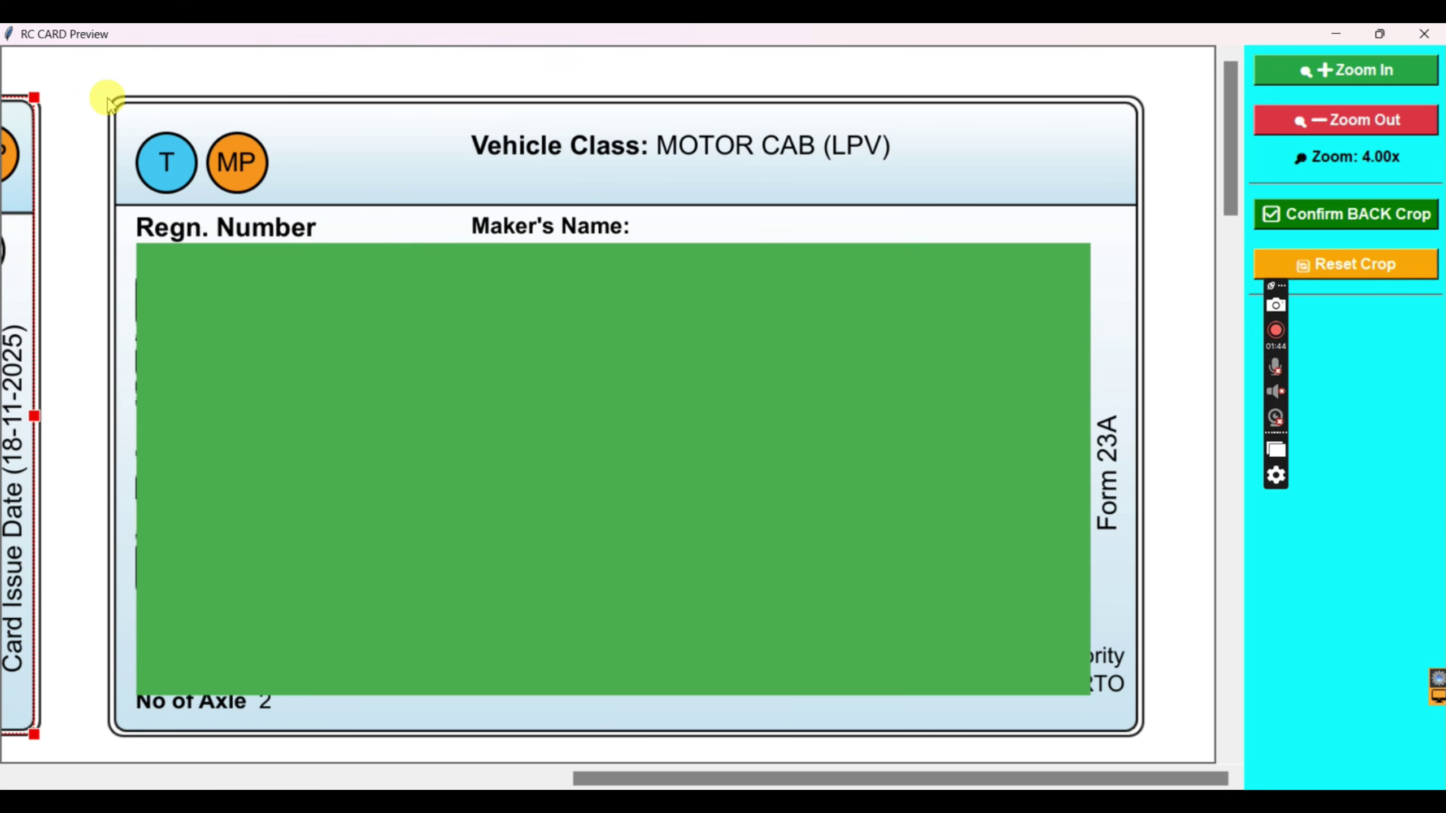
pyautogui.moveTo(109, 98); pyautogui.dragTo(1141, 734)
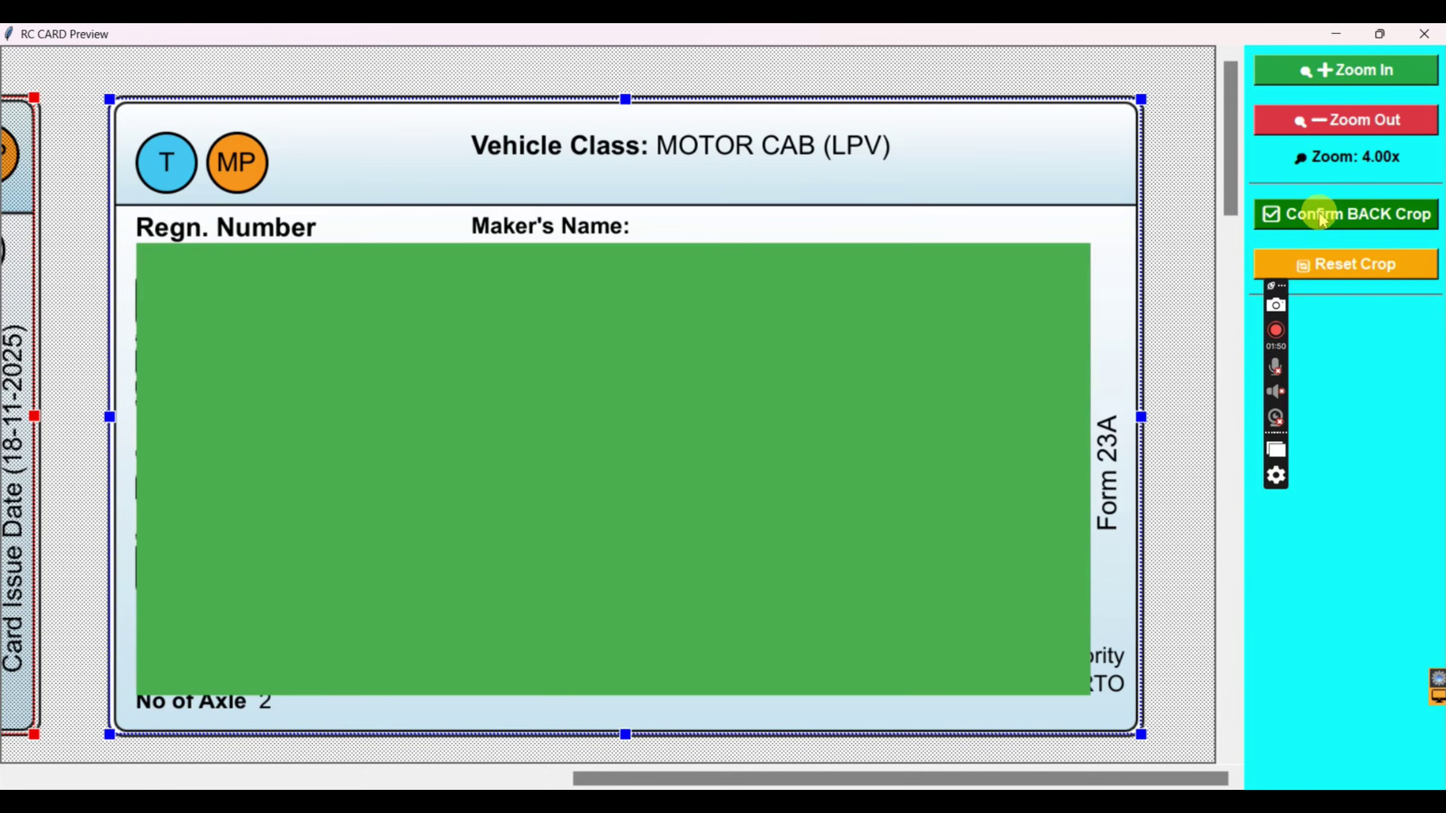
pyautogui.moveTo(1274, 287); pyautogui.dragTo(1432, 533)
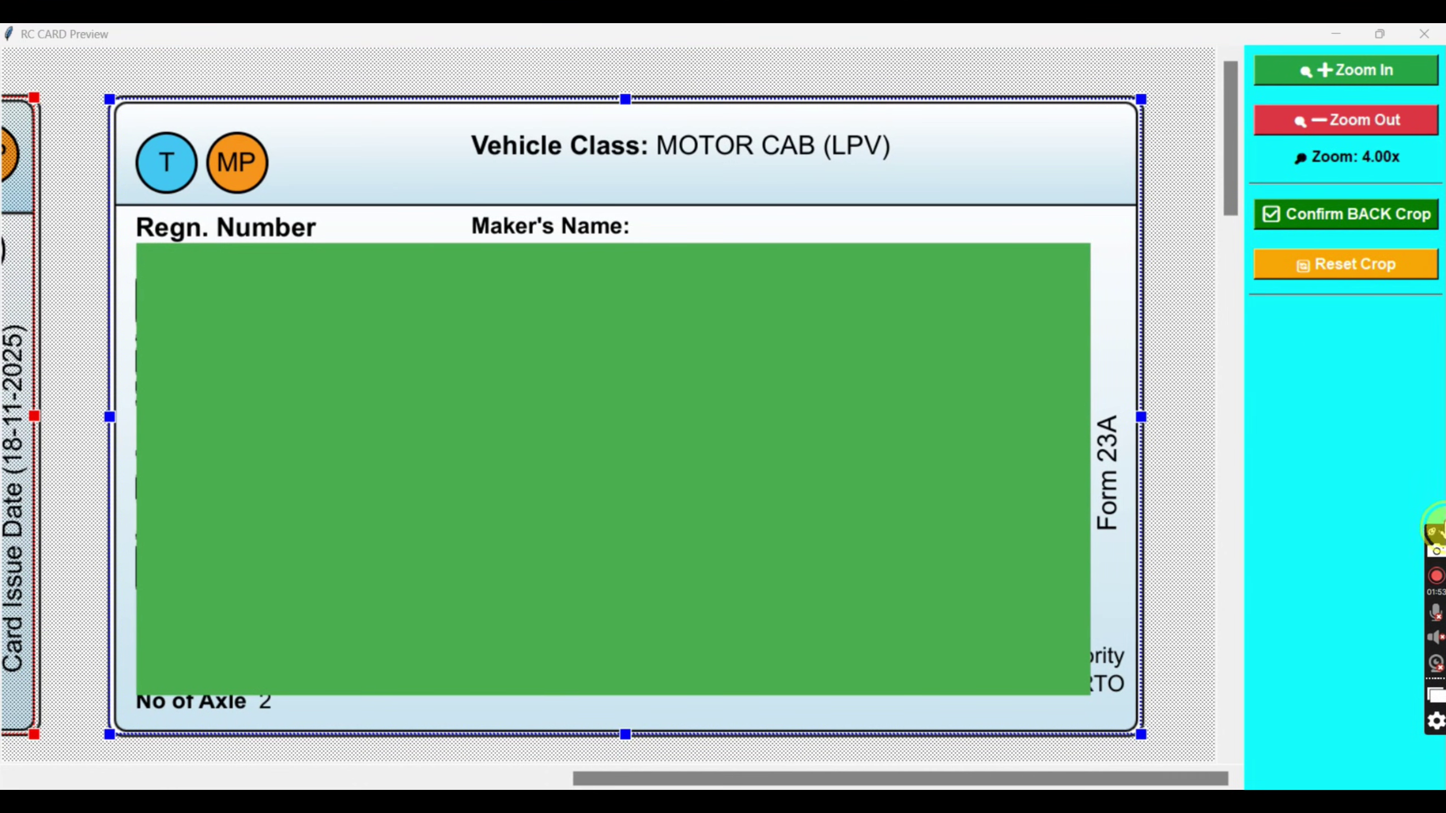
pyautogui.click(1328, 215)
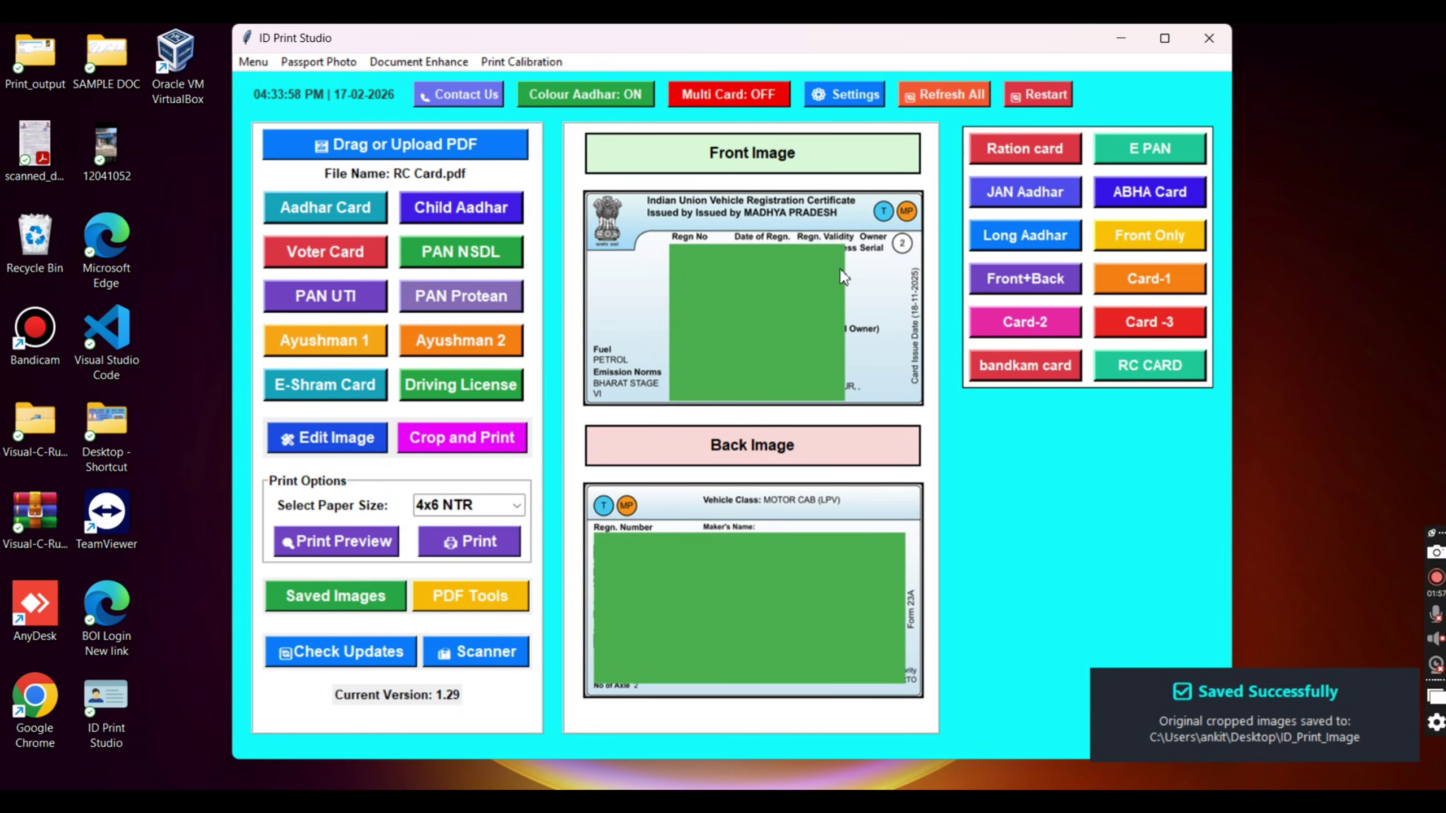
# Step: Refresh the application and process RC Card.pdf again using the saved RC CARD crop
pyautogui.click(942, 93)
pyautogui.click(818, 520)
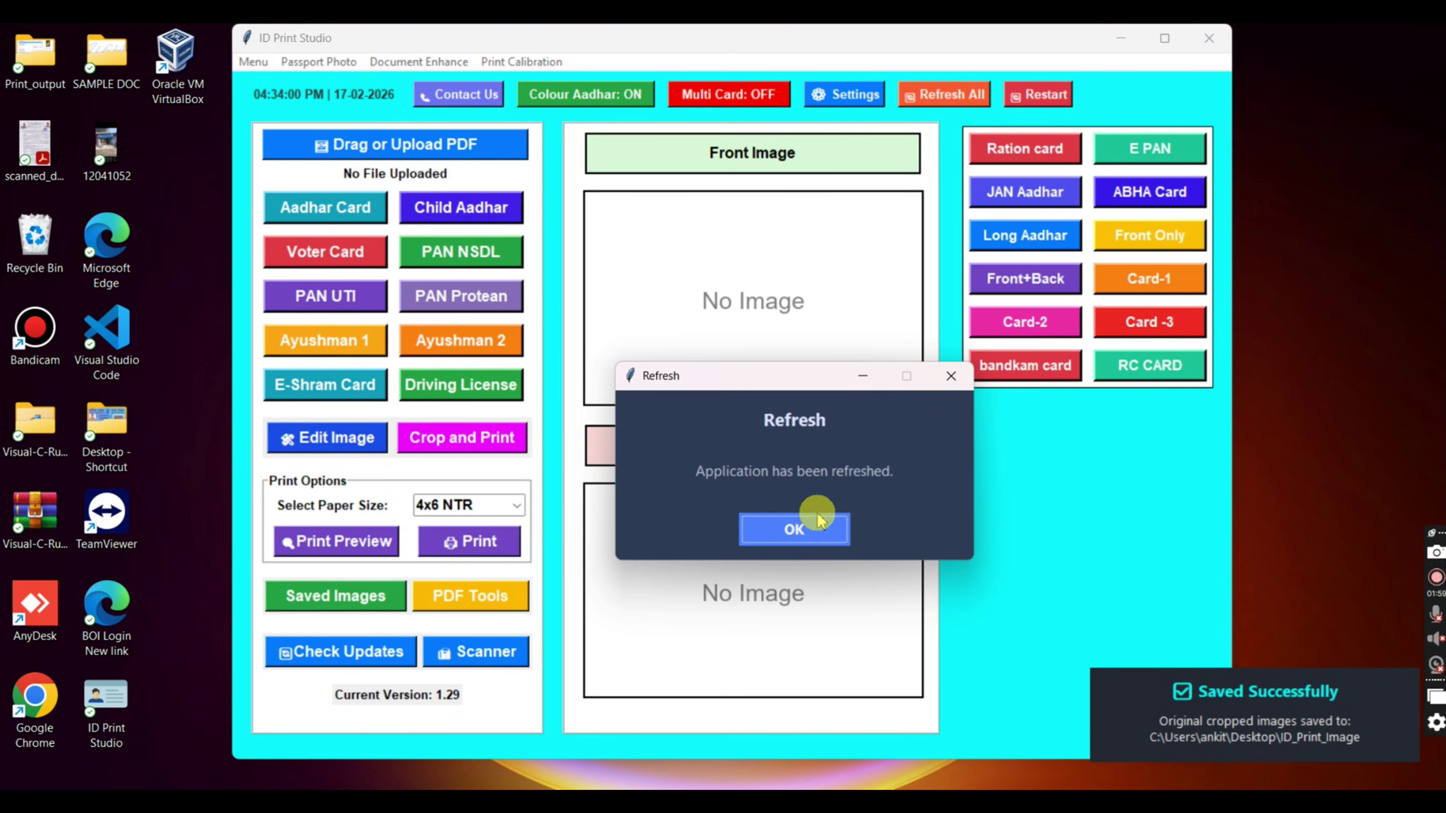
pyautogui.click(342, 145)
pyautogui.write('rc')
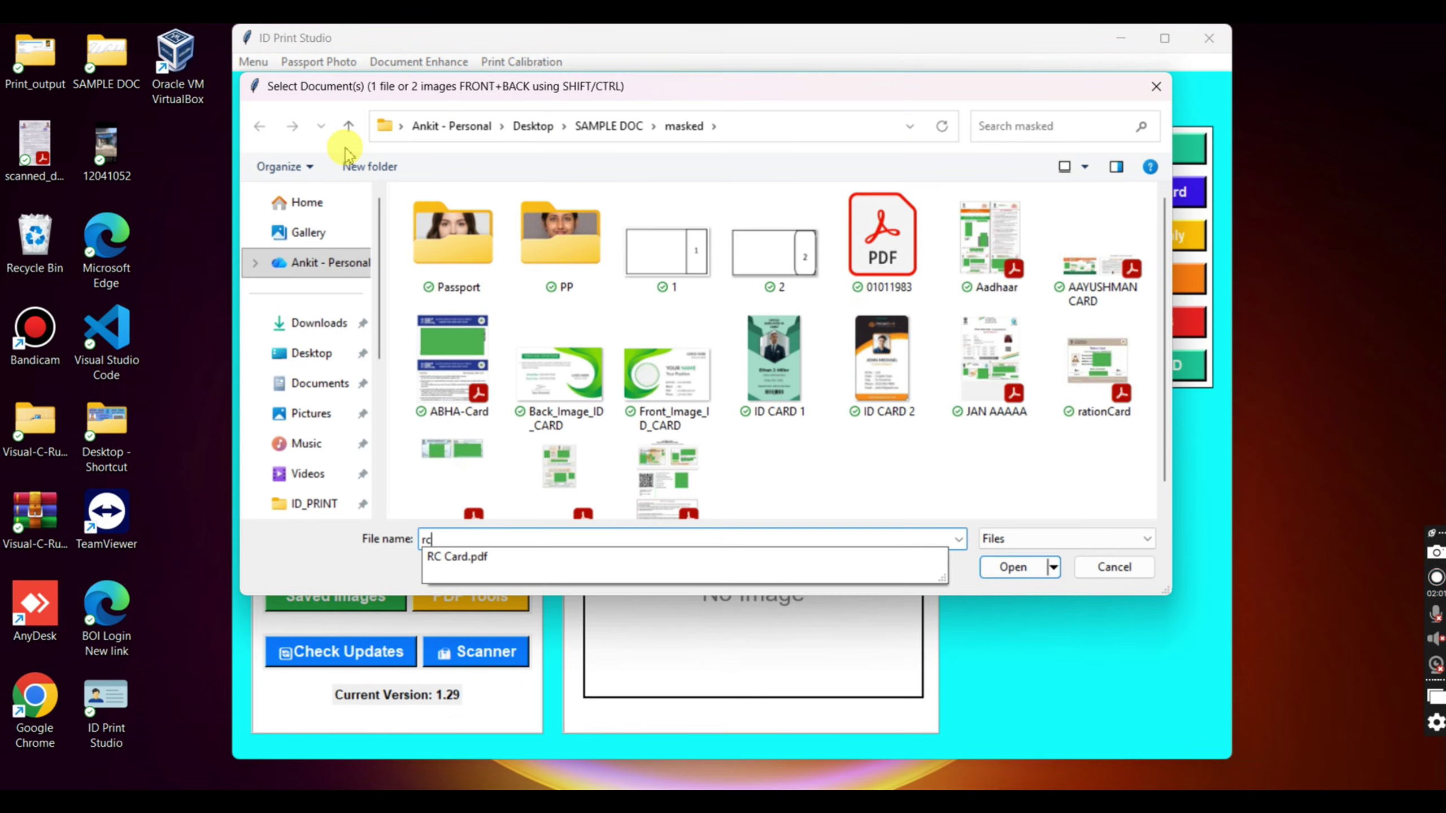
pyautogui.press('Down')
pyautogui.press('Return')
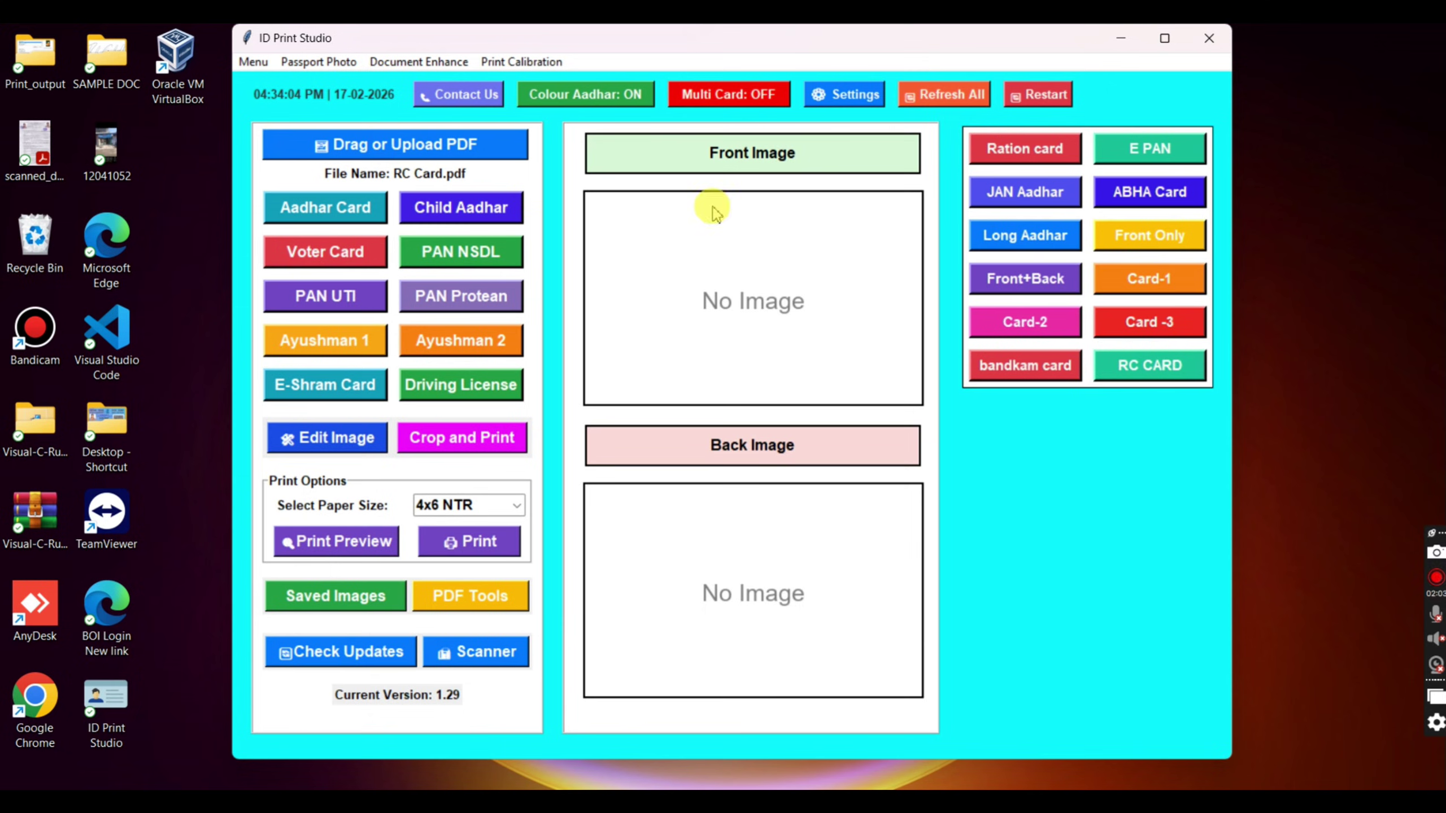
pyautogui.click(1158, 380)
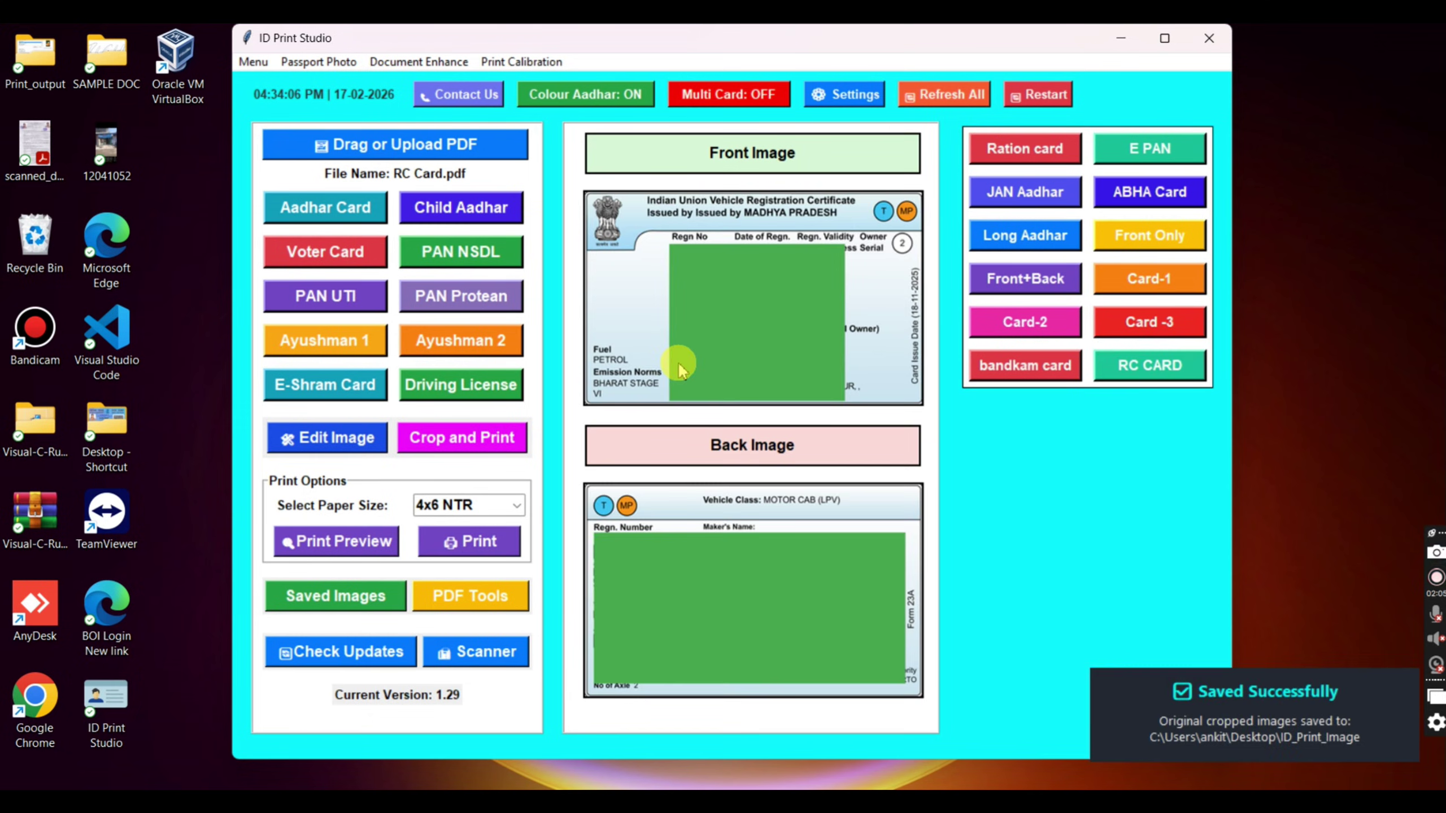
# Step: Check both RC card sides in the 4x6 NTR print preview and close it
pyautogui.click(324, 541)
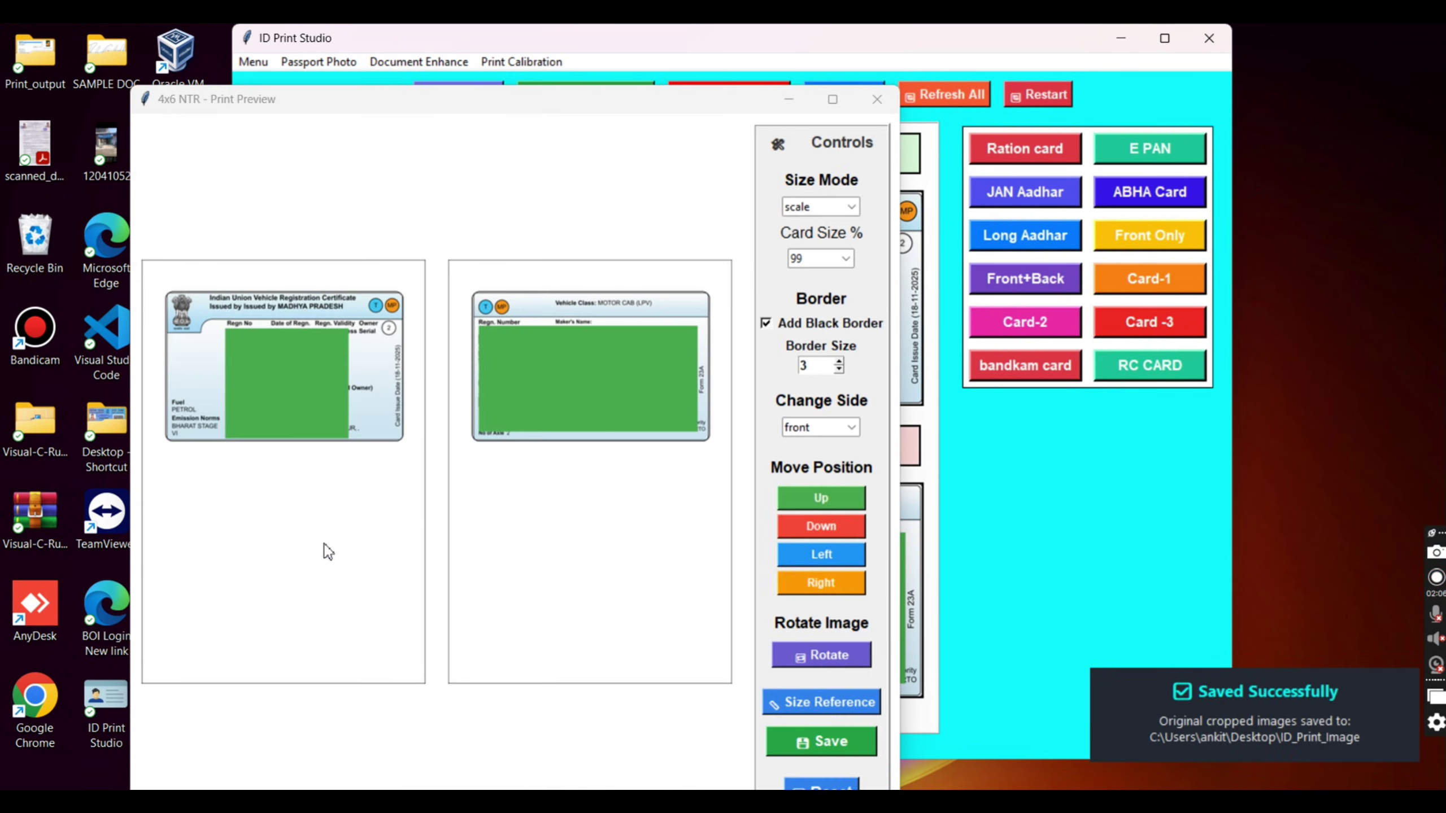
pyautogui.click(877, 99)
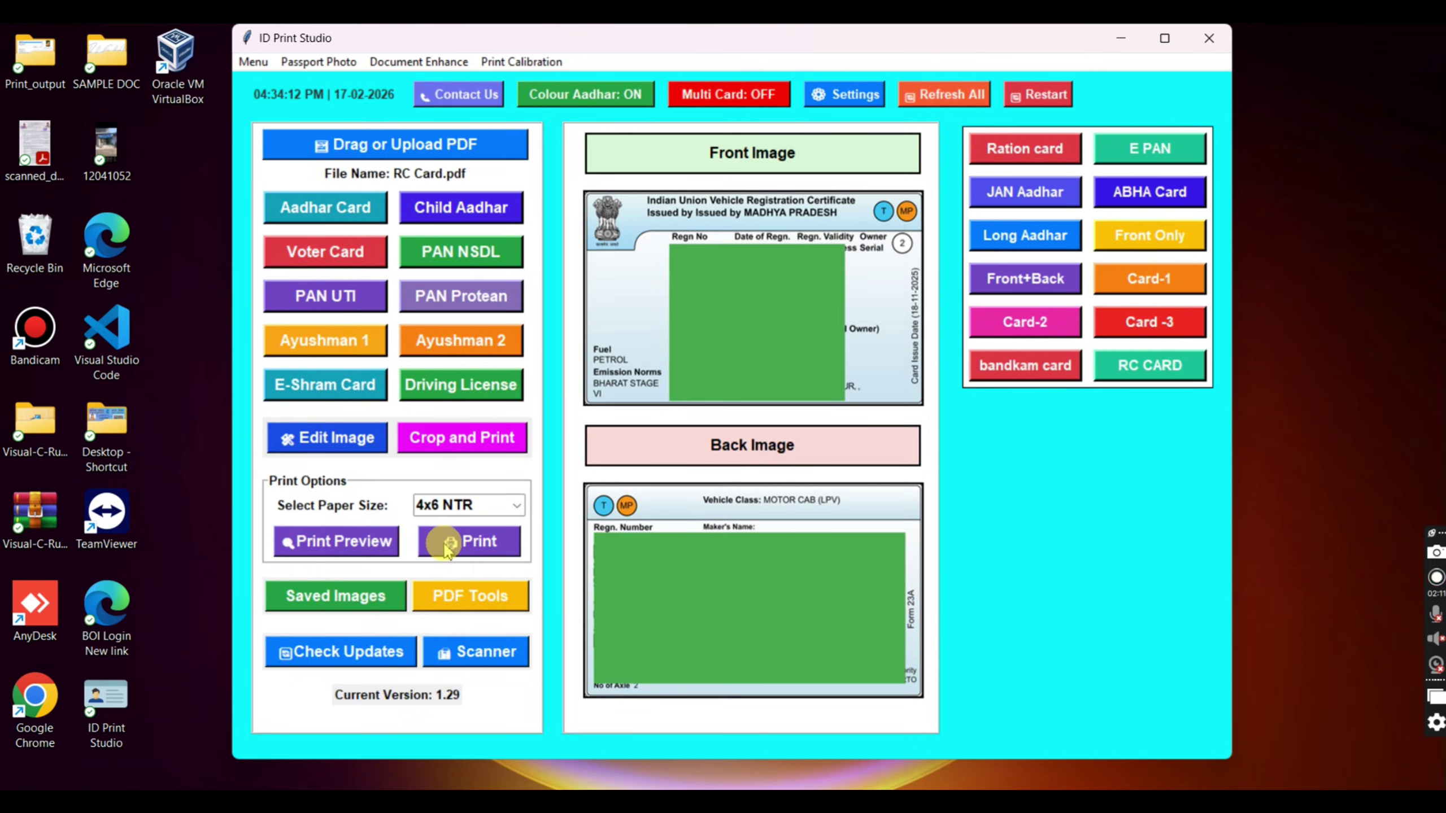
pyautogui.click(455, 513)
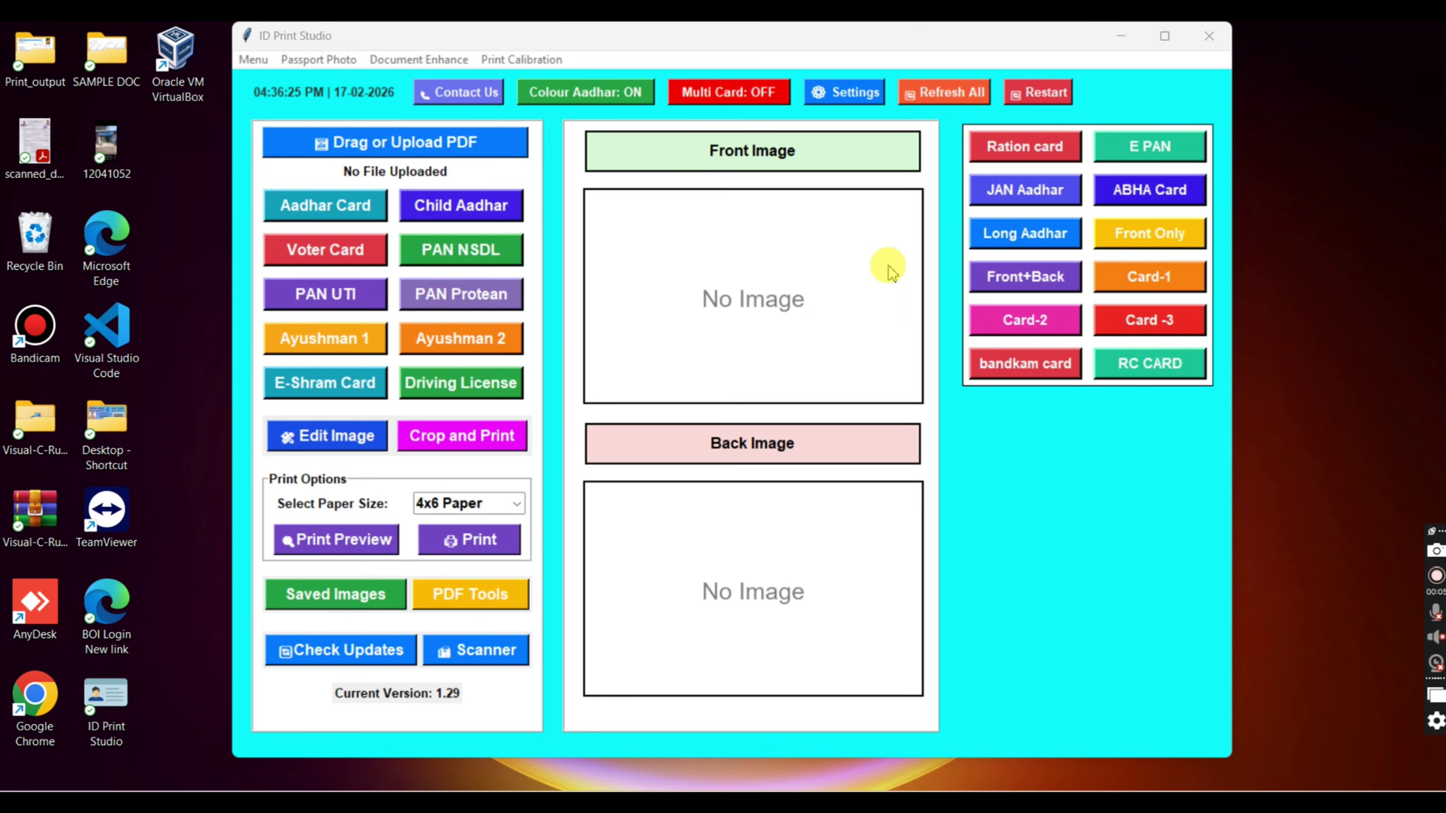
# Step: Load VOTER CARD.pdf and crop it as a Voter Card
pyautogui.click(491, 147)
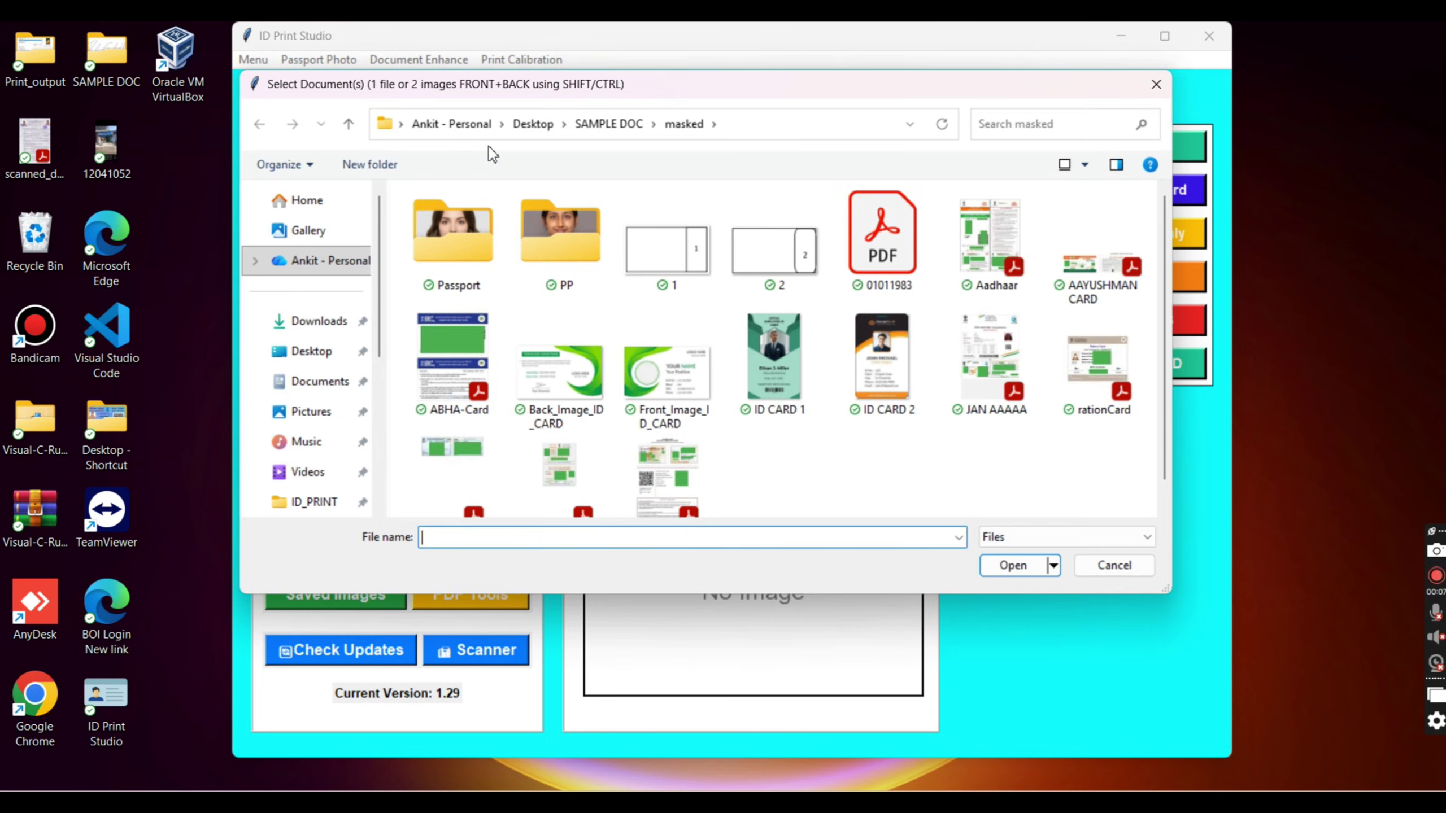
pyautogui.scroll(-1, 925, 447)
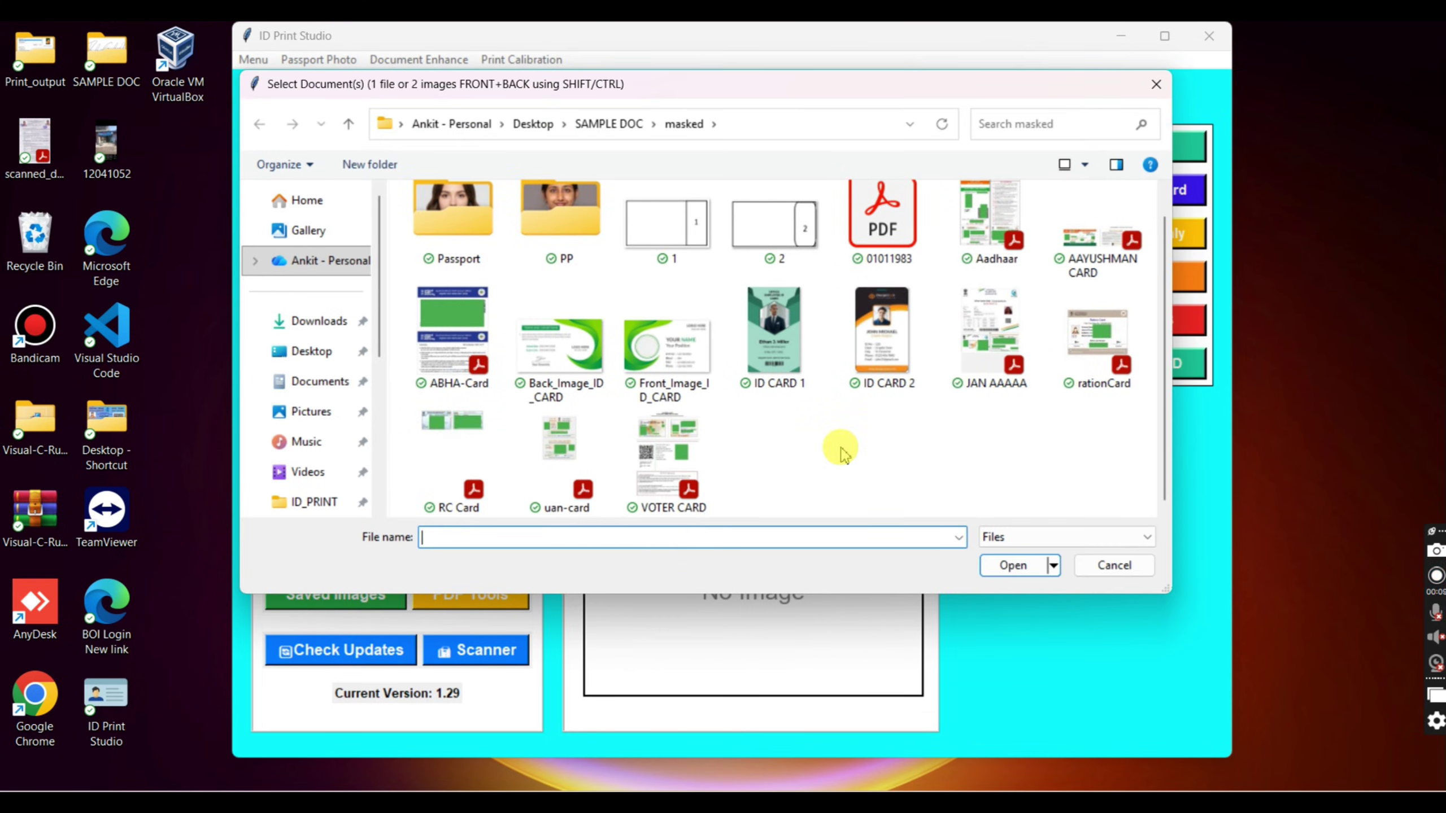
pyautogui.doubleClick(665, 450)
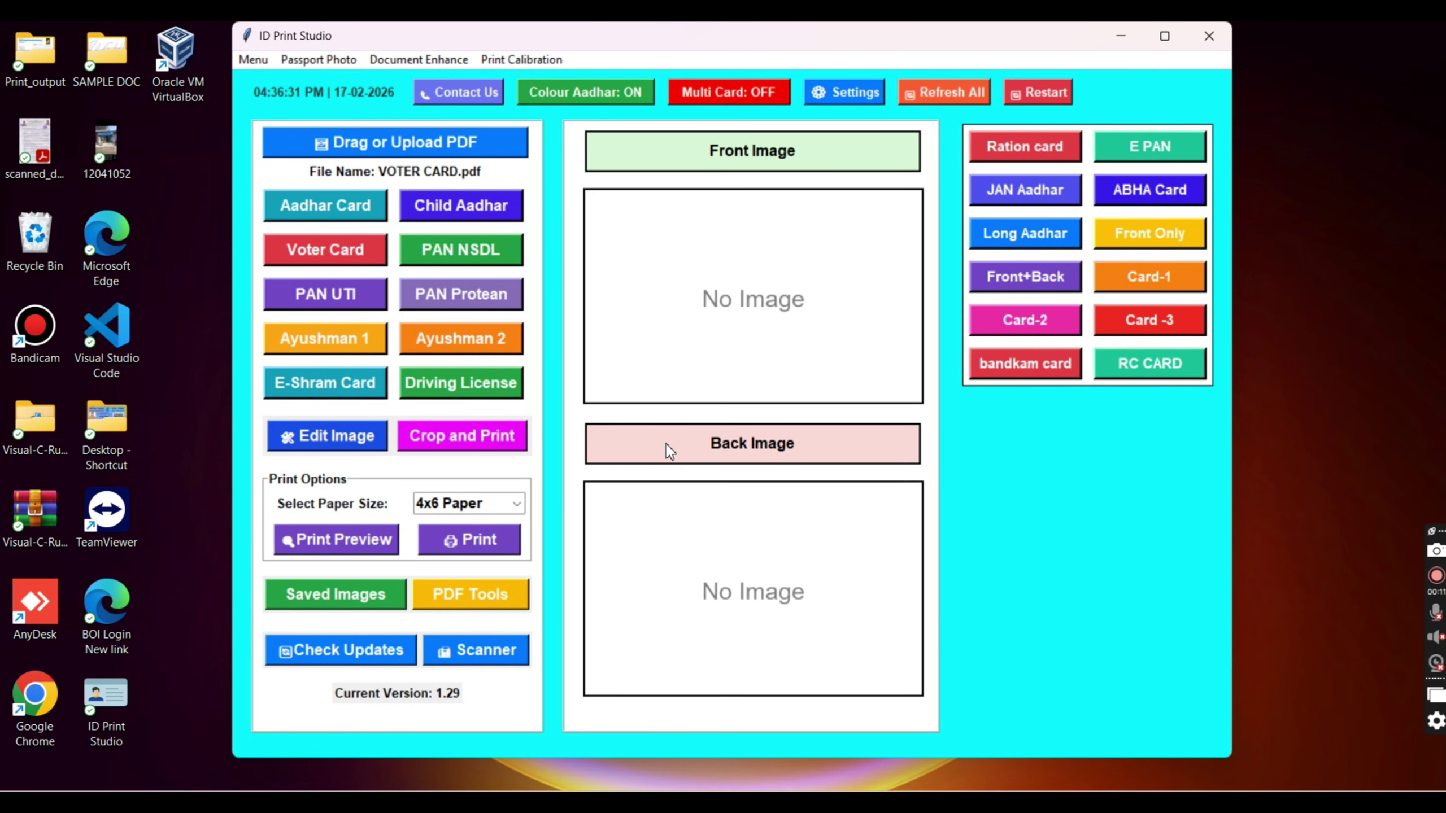
pyautogui.click(290, 250)
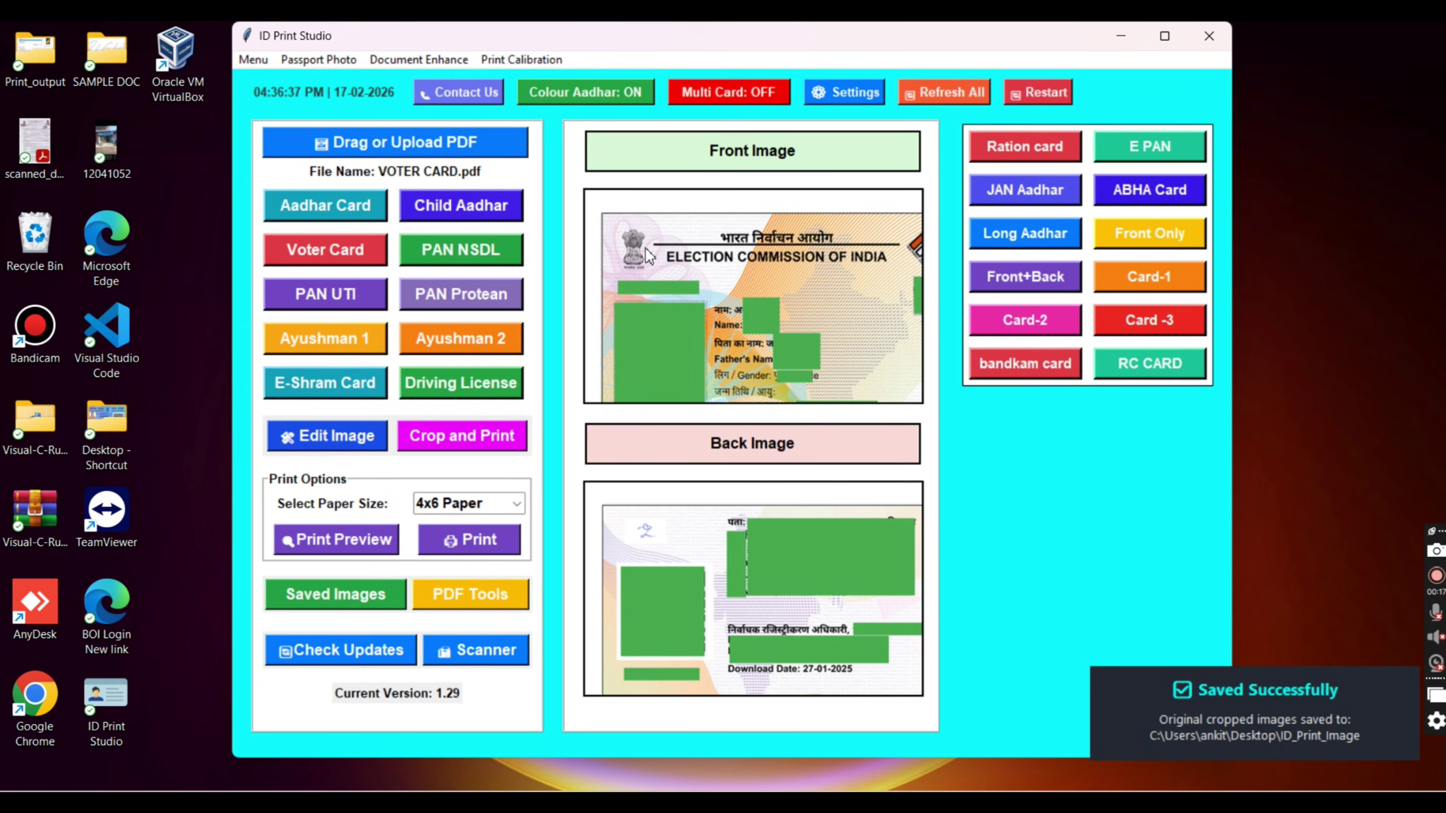
# Step: Start updating the Voter Card's saved crop data in the settings
pyautogui.click(826, 96)
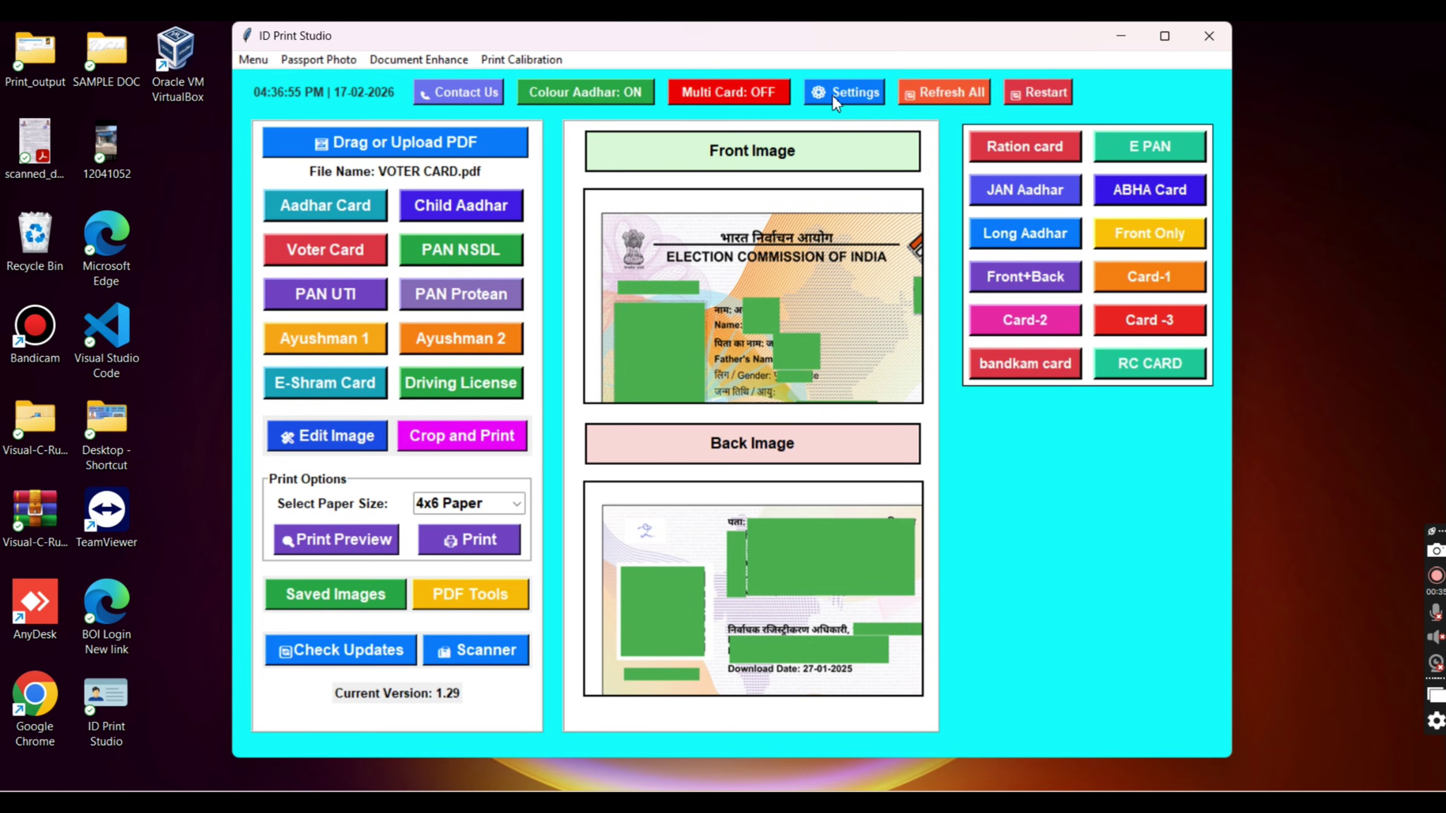
pyautogui.click(831, 93)
pyautogui.click(449, 546)
pyautogui.scroll(-5, 449, 550)
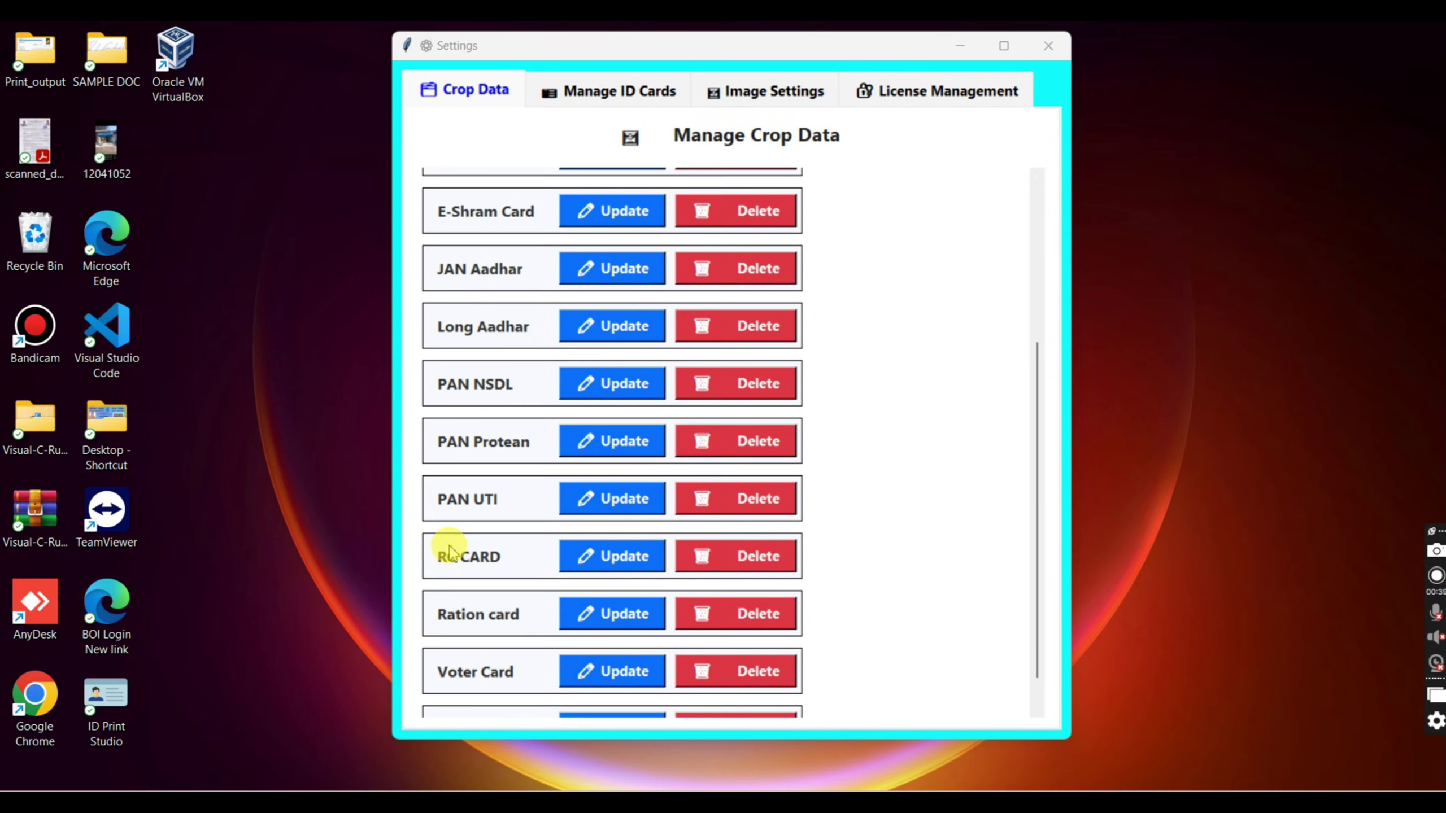
pyautogui.scroll(-1, 447, 552)
pyautogui.click(597, 633)
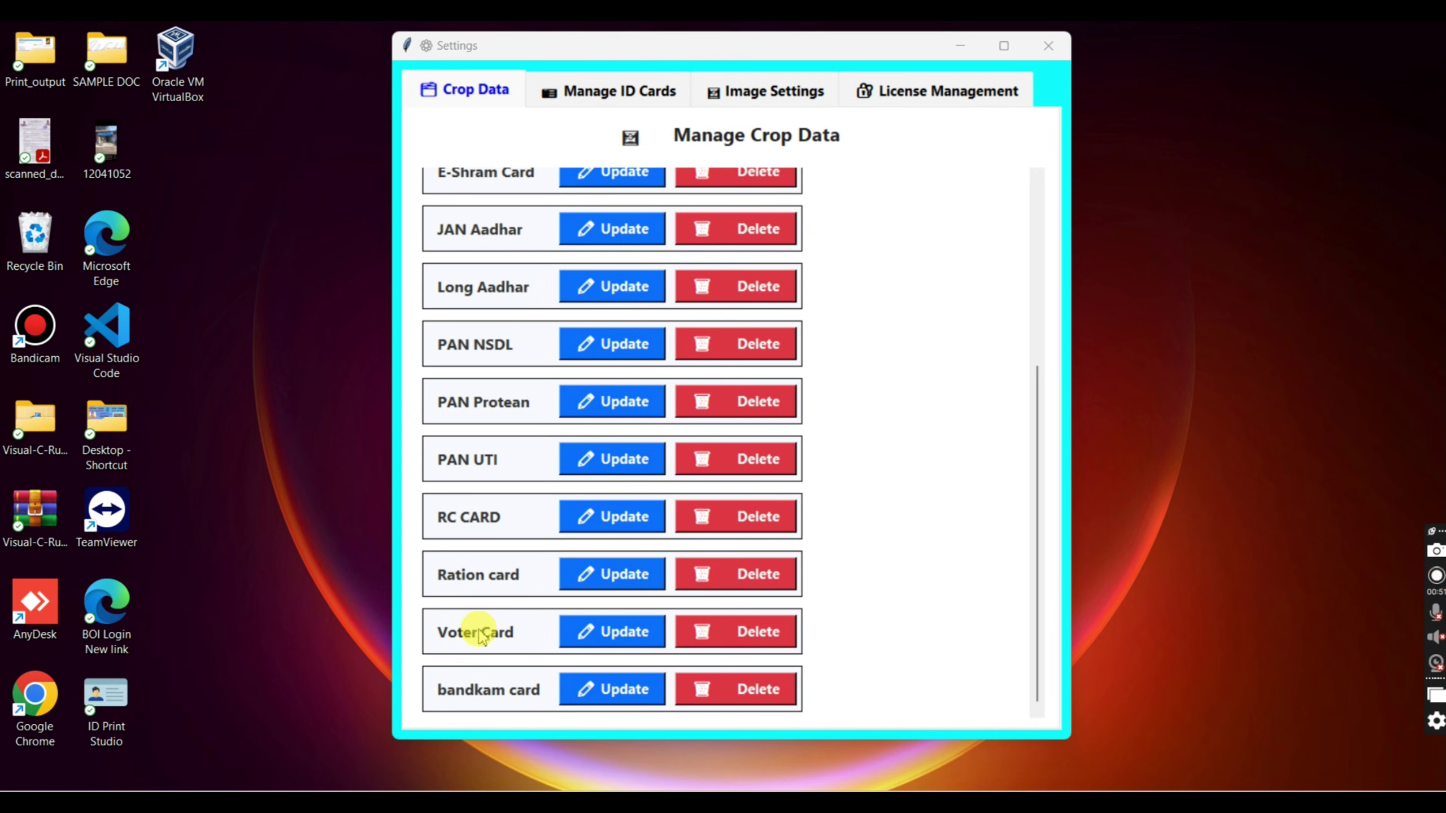
pyautogui.click(609, 629)
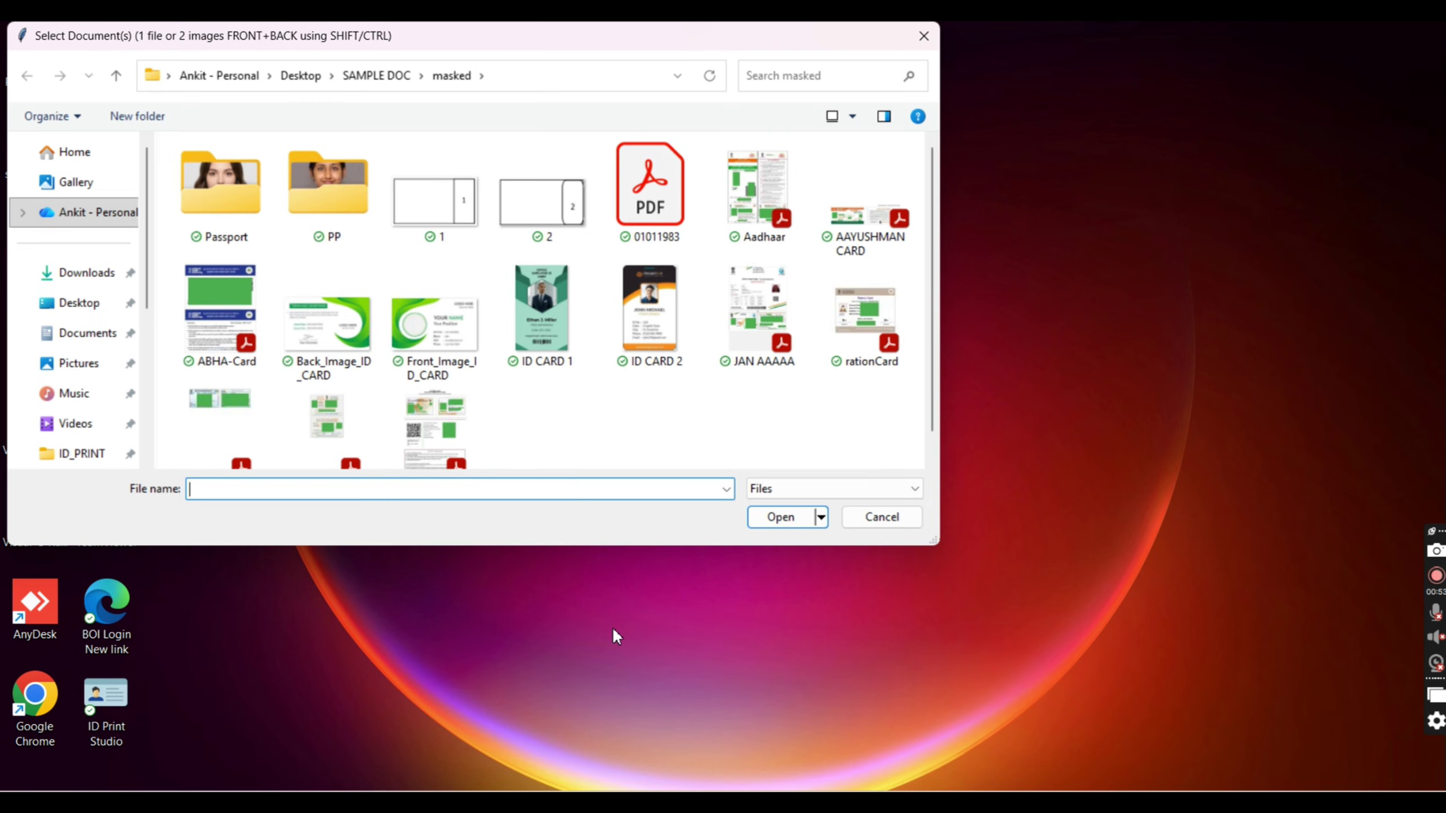
# Step: Open VOTER CARD.pdf for the crop update and begin adjusting the front side
pyautogui.scroll(-1, 649, 416)
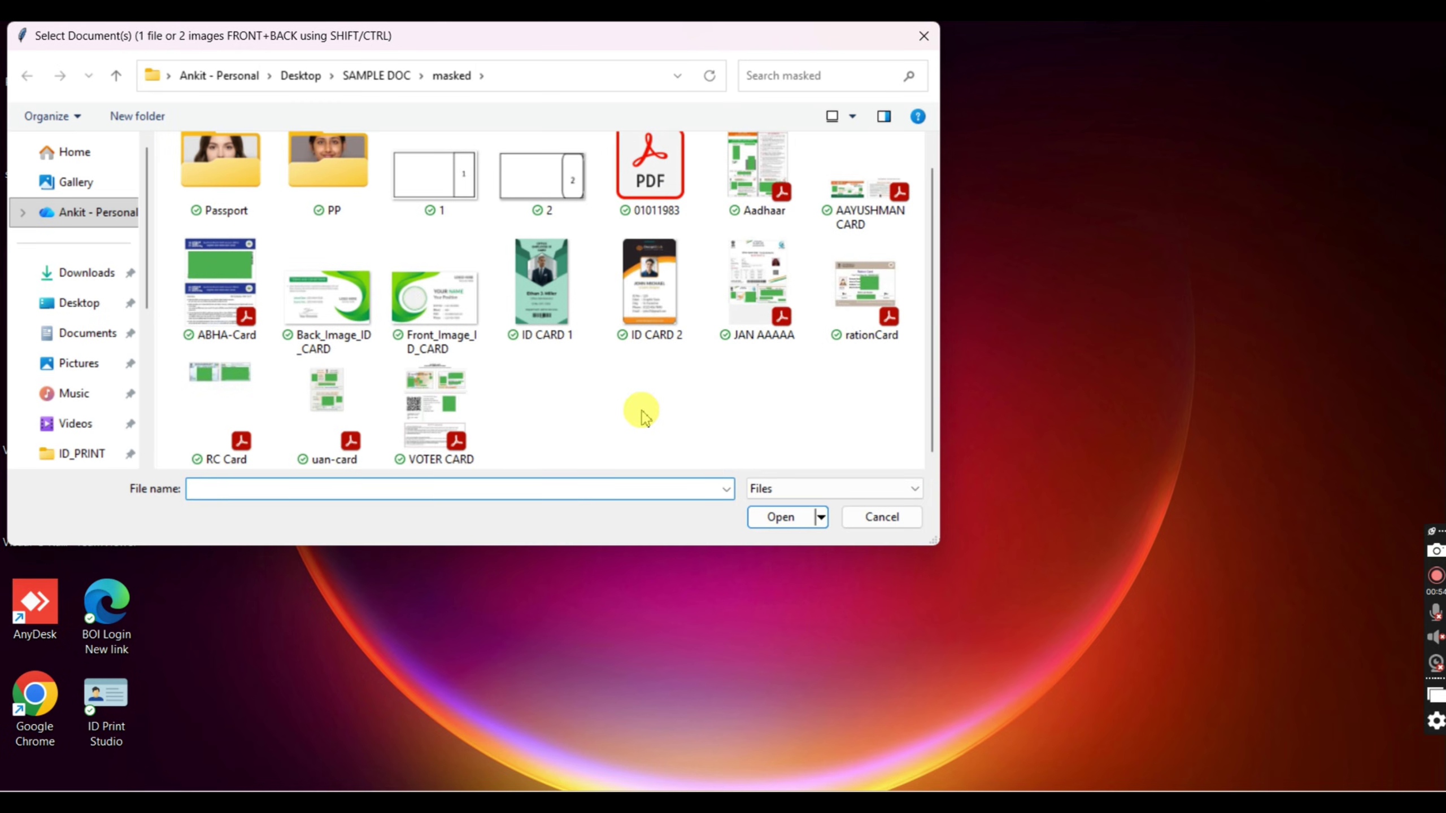
pyautogui.click(447, 406)
pyautogui.doubleClick(447, 406)
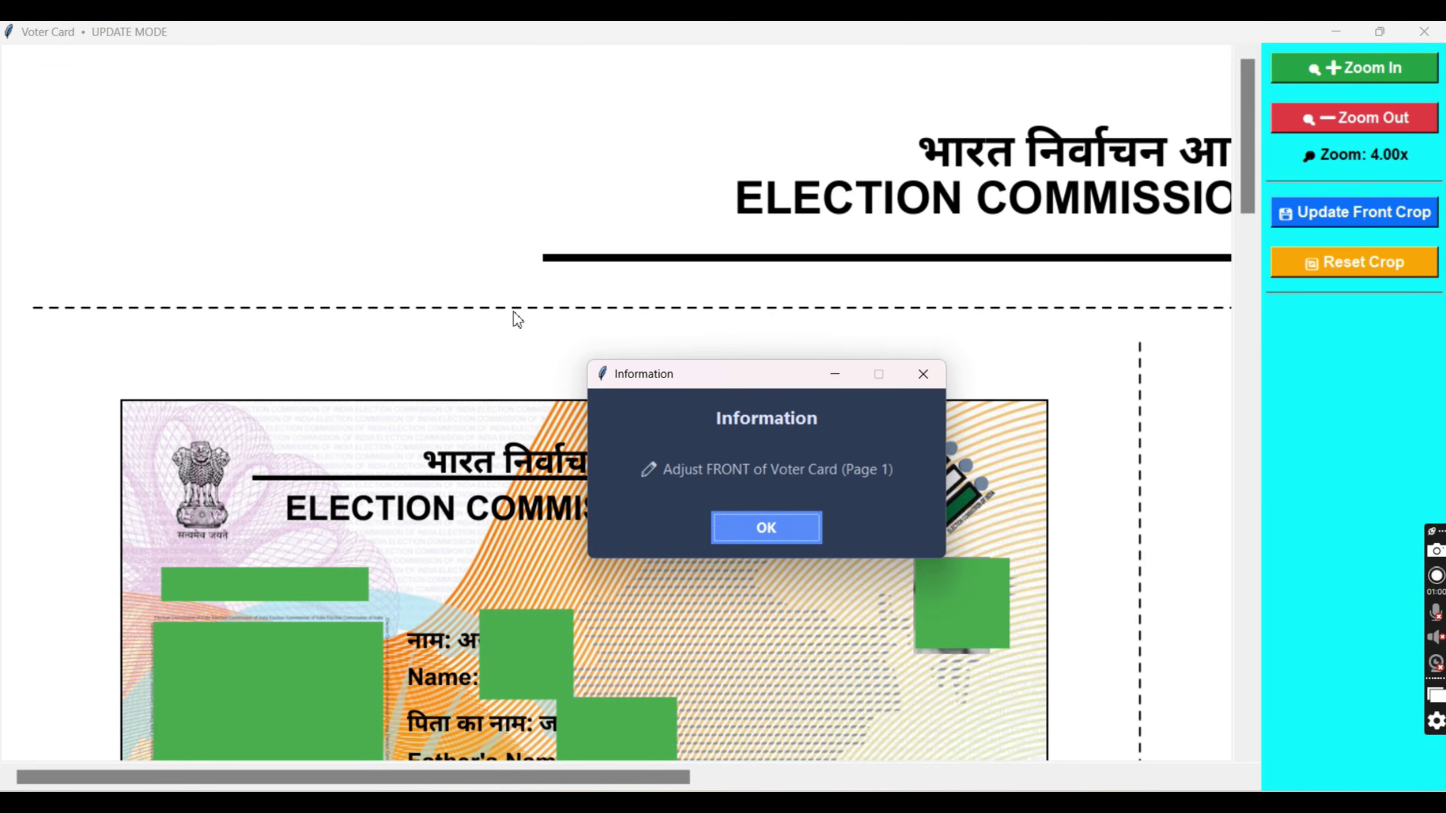
pyautogui.click(722, 525)
# Step: Fit the front crop frame to the edges of the Voter Card's front side and update the front crop
pyautogui.scroll(-3, 442, 299)
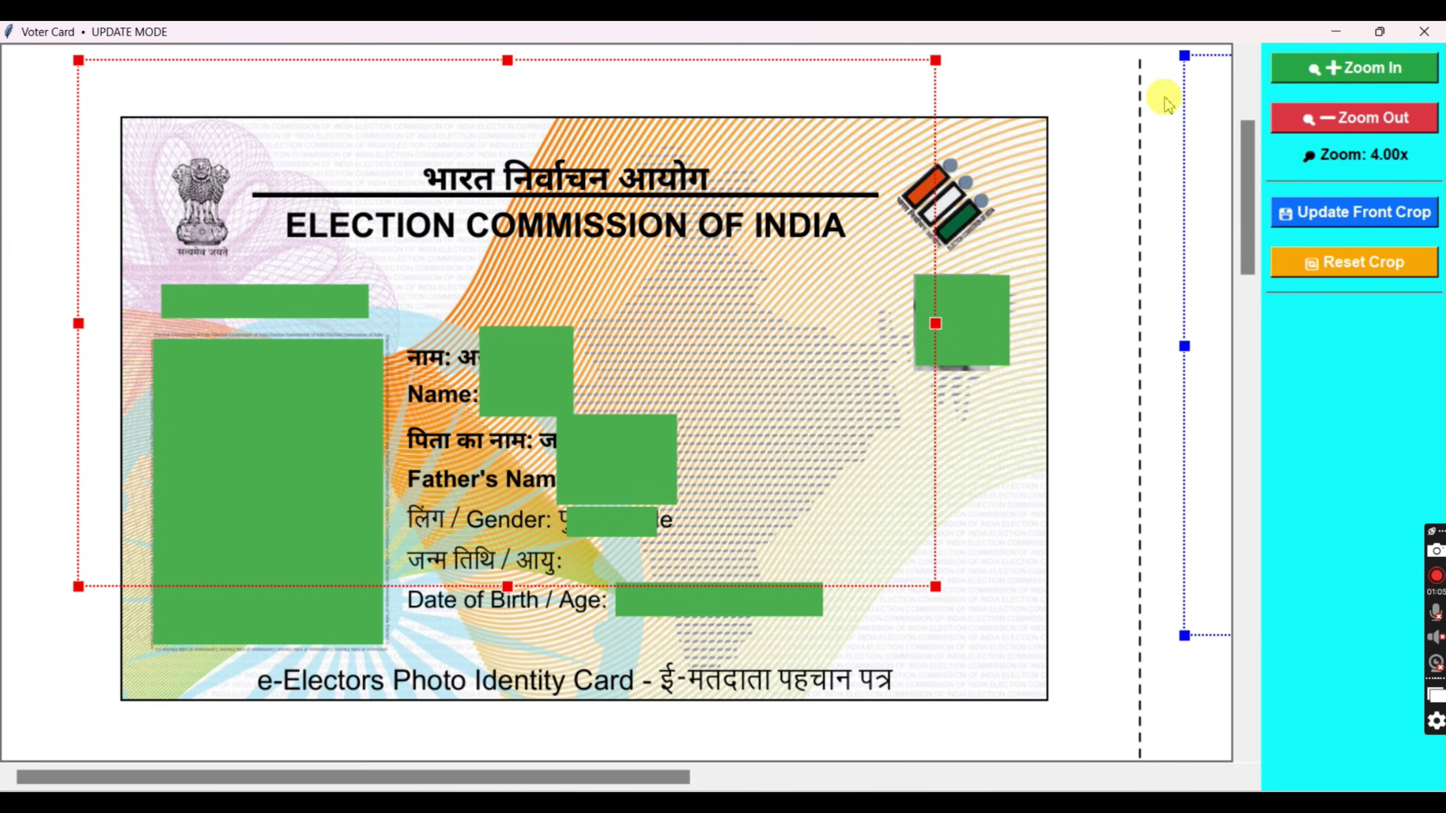
pyautogui.hscroll(5, 1367, 170)
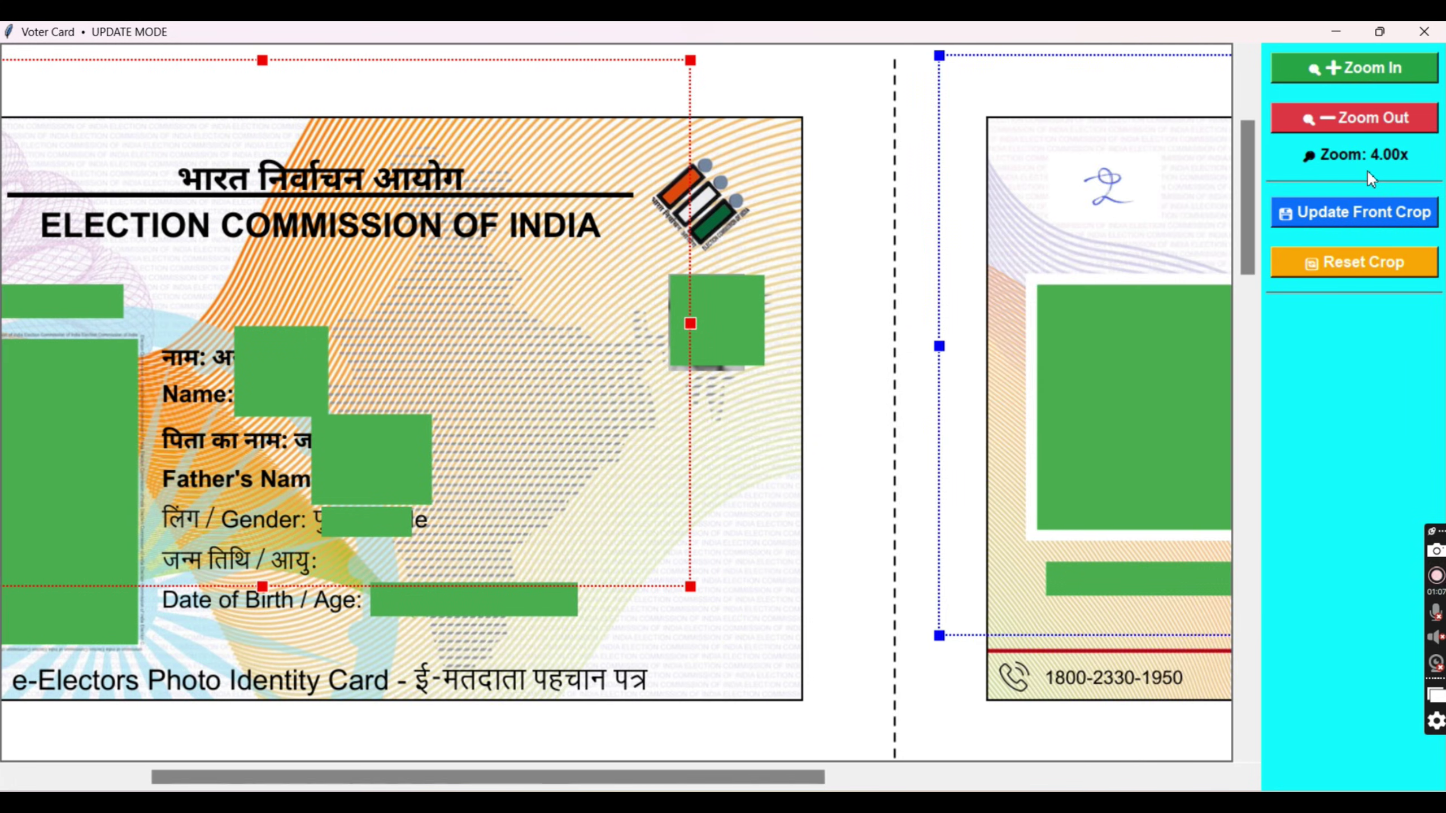
pyautogui.hscroll(-4, 1367, 170)
pyautogui.hscroll(-3, 1367, 170)
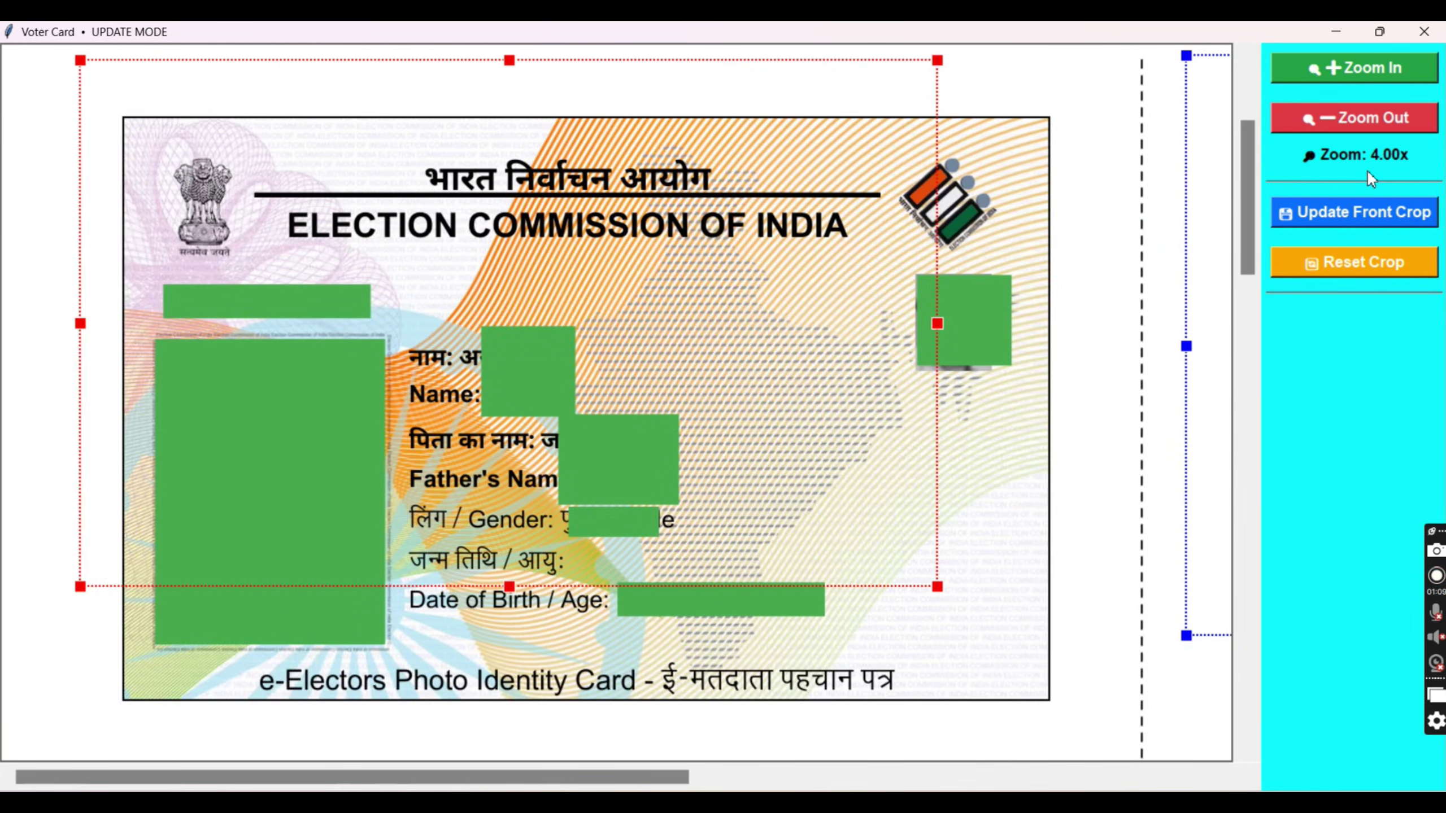
pyautogui.scroll(-4, 1367, 170)
pyautogui.scroll(6, 1367, 170)
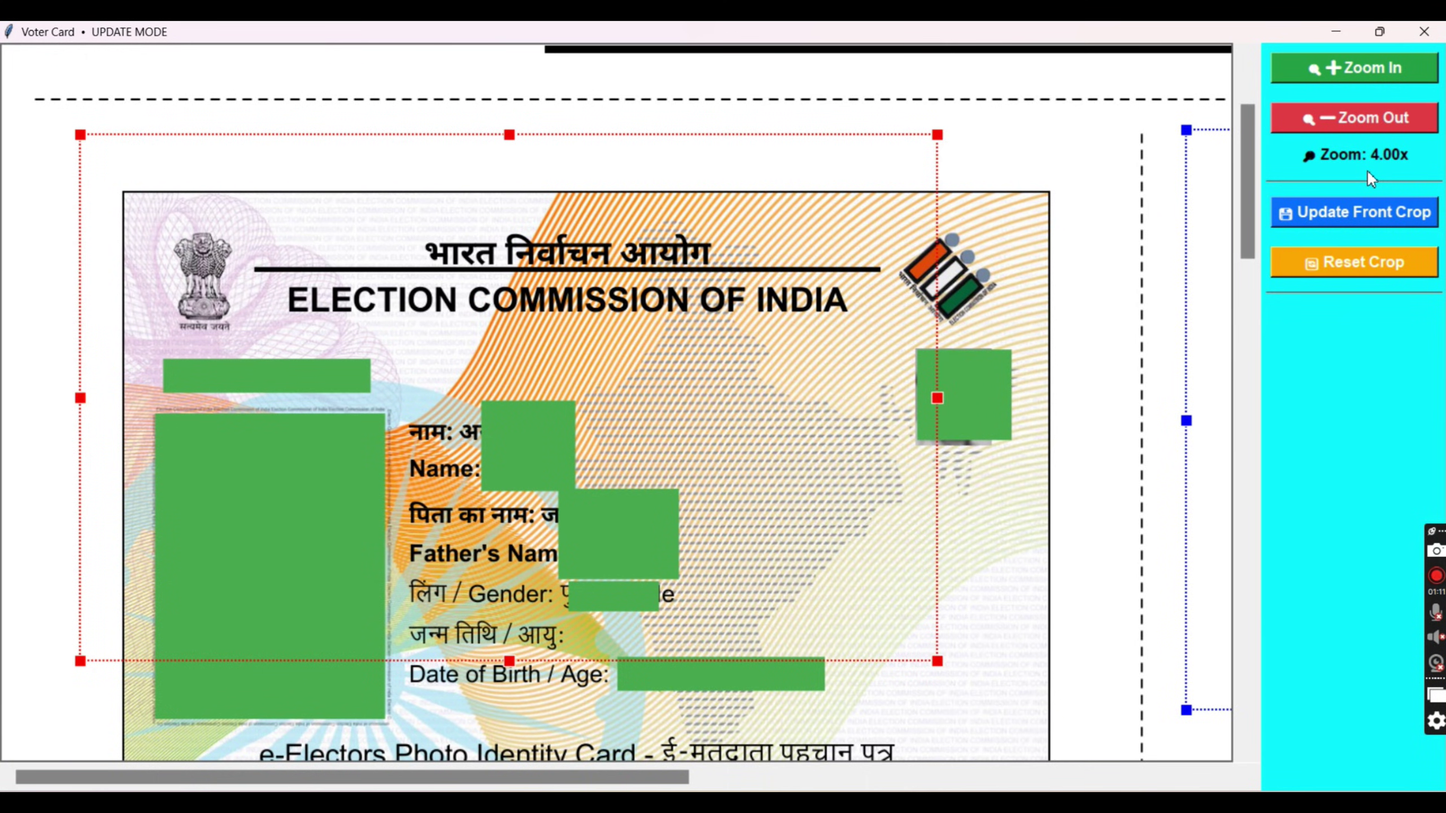
pyautogui.scroll(-3, 1367, 170)
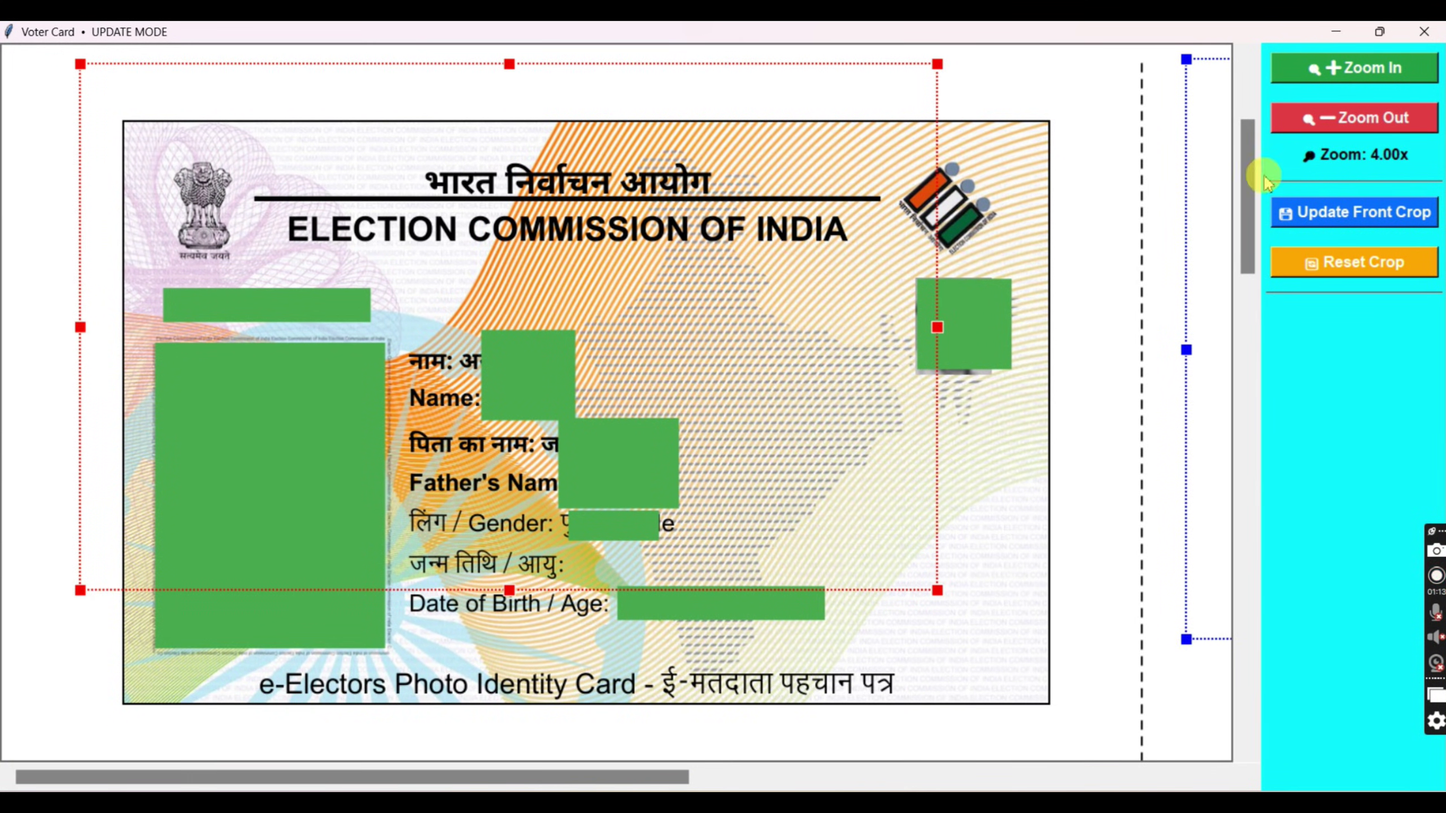
pyautogui.moveTo(937, 591); pyautogui.dragTo(967, 627)
pyautogui.moveTo(1007, 656); pyautogui.dragTo(1045, 704)
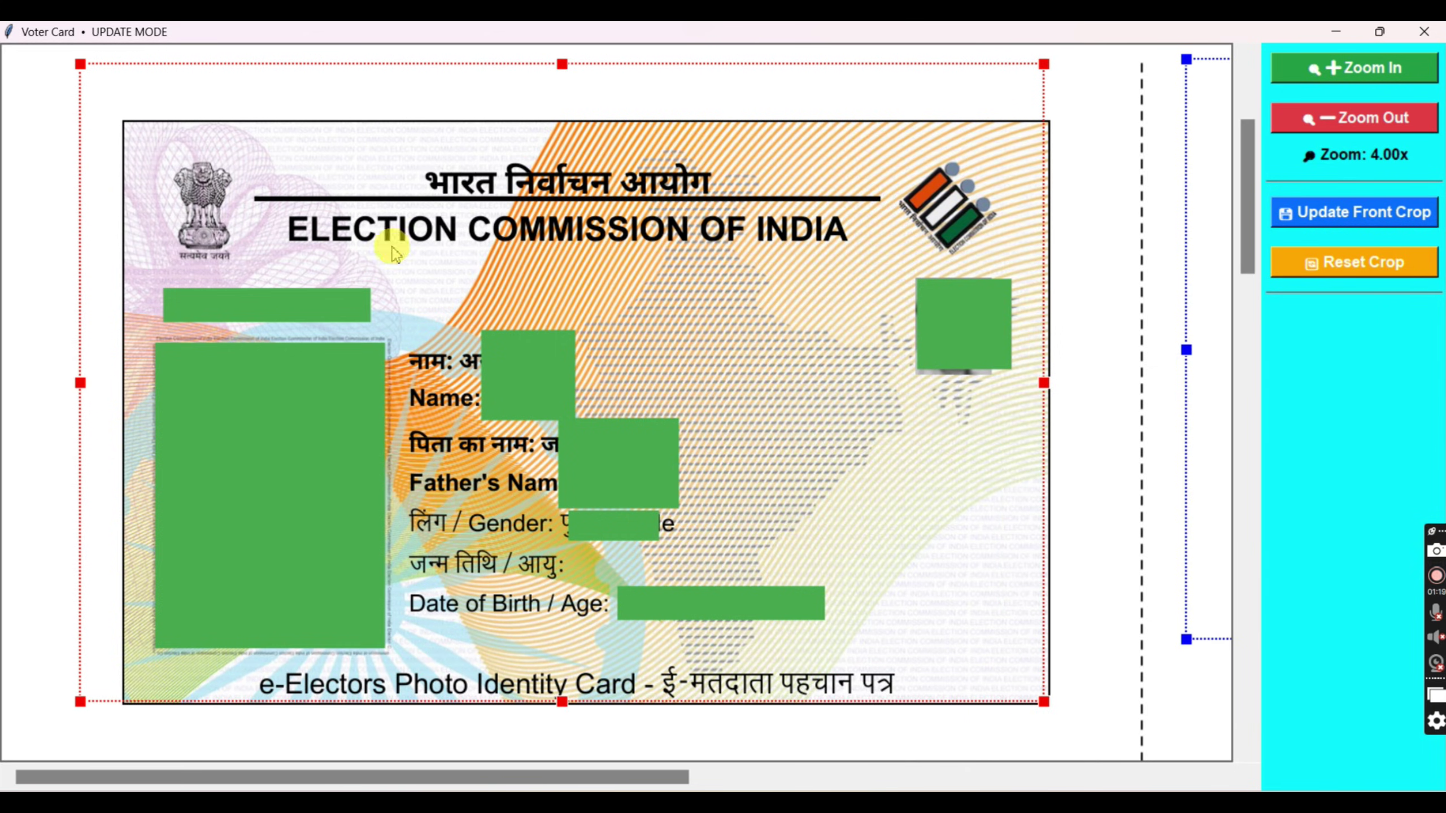
pyautogui.moveTo(81, 64); pyautogui.dragTo(129, 123)
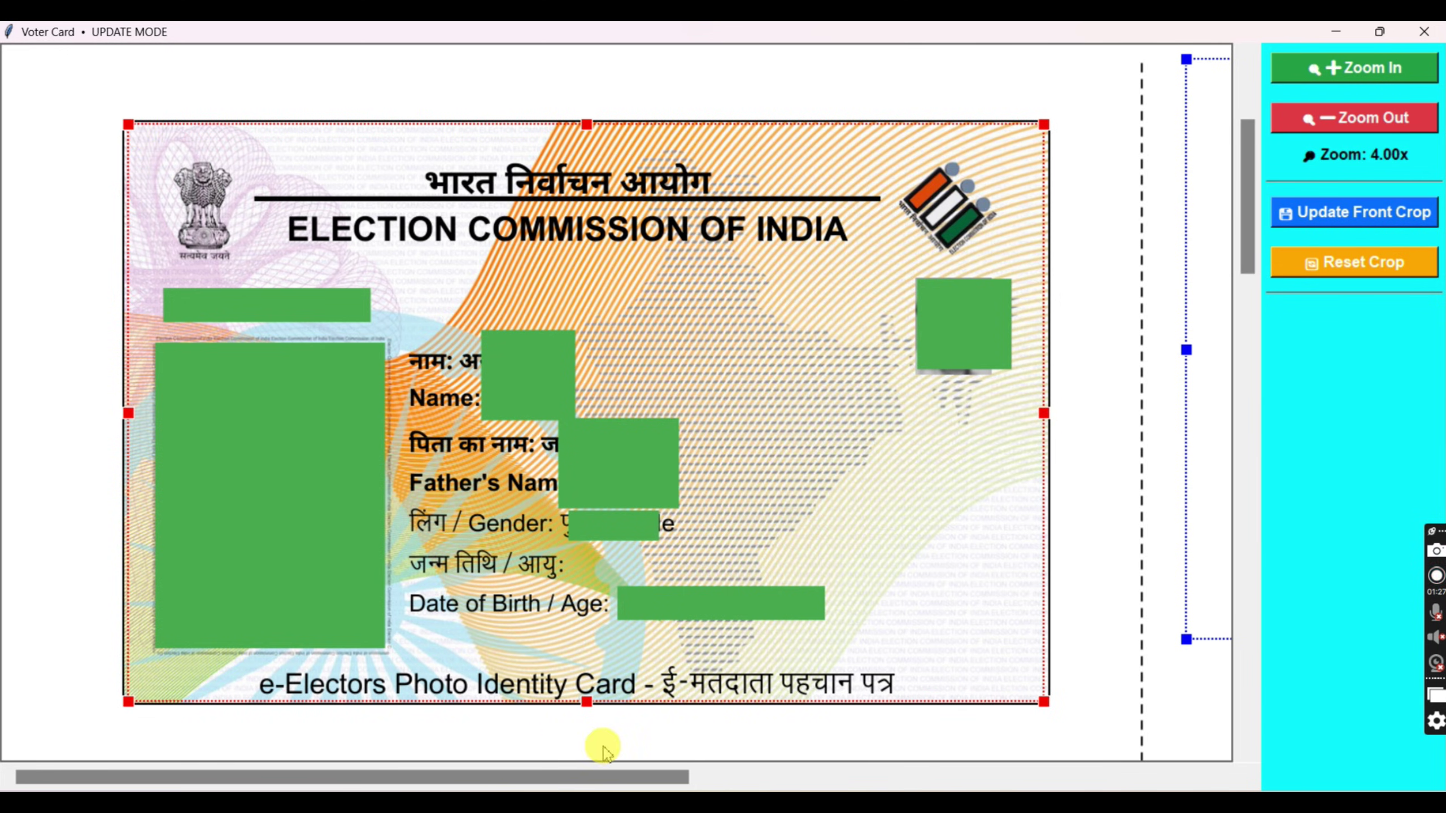
pyautogui.click(1333, 220)
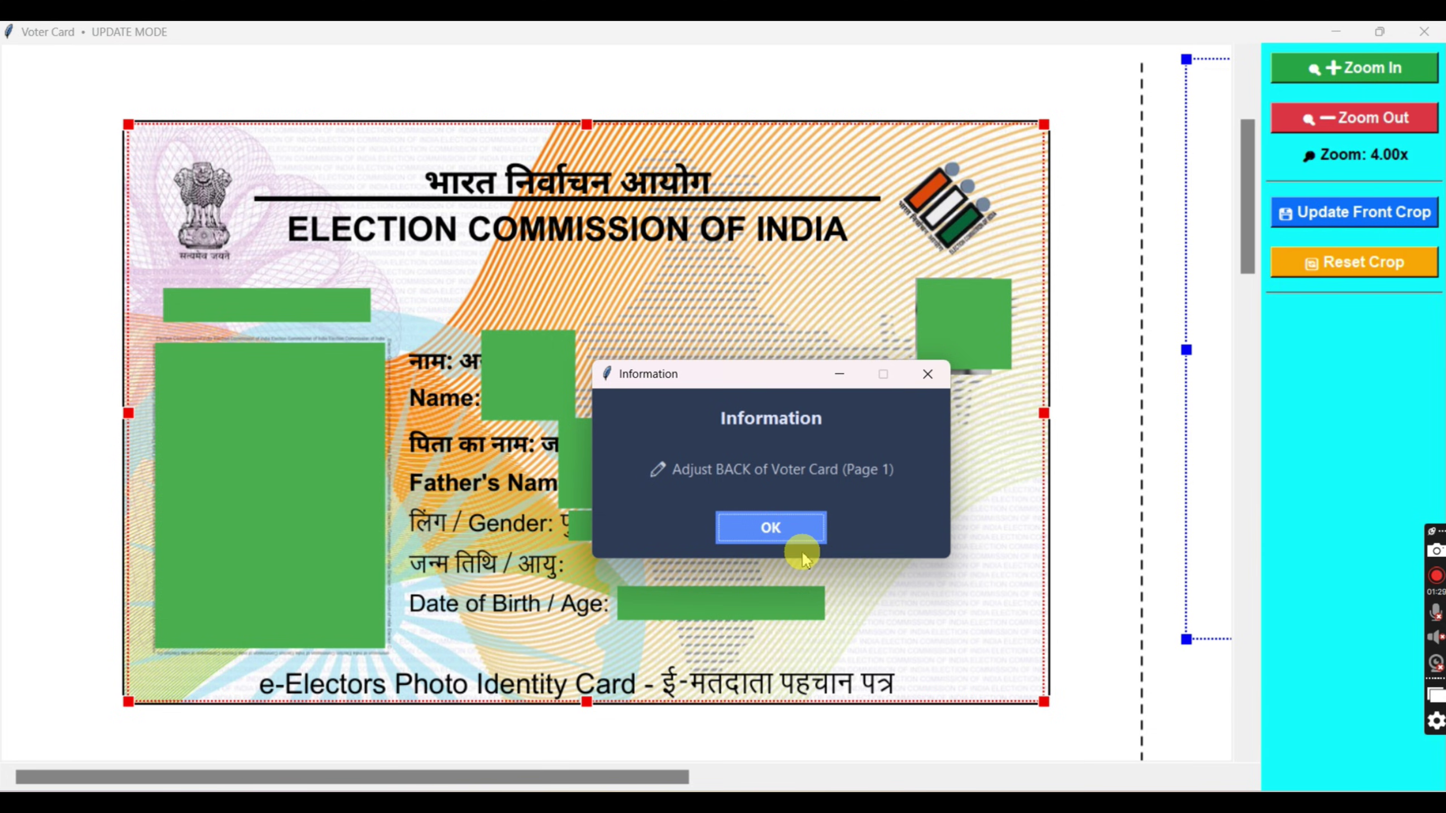
# Step: Fit the back crop frame to the edges of the Voter Card's back side and update the back crop
pyautogui.click(793, 537)
pyautogui.moveTo(624, 775); pyautogui.dragTo(1155, 778)
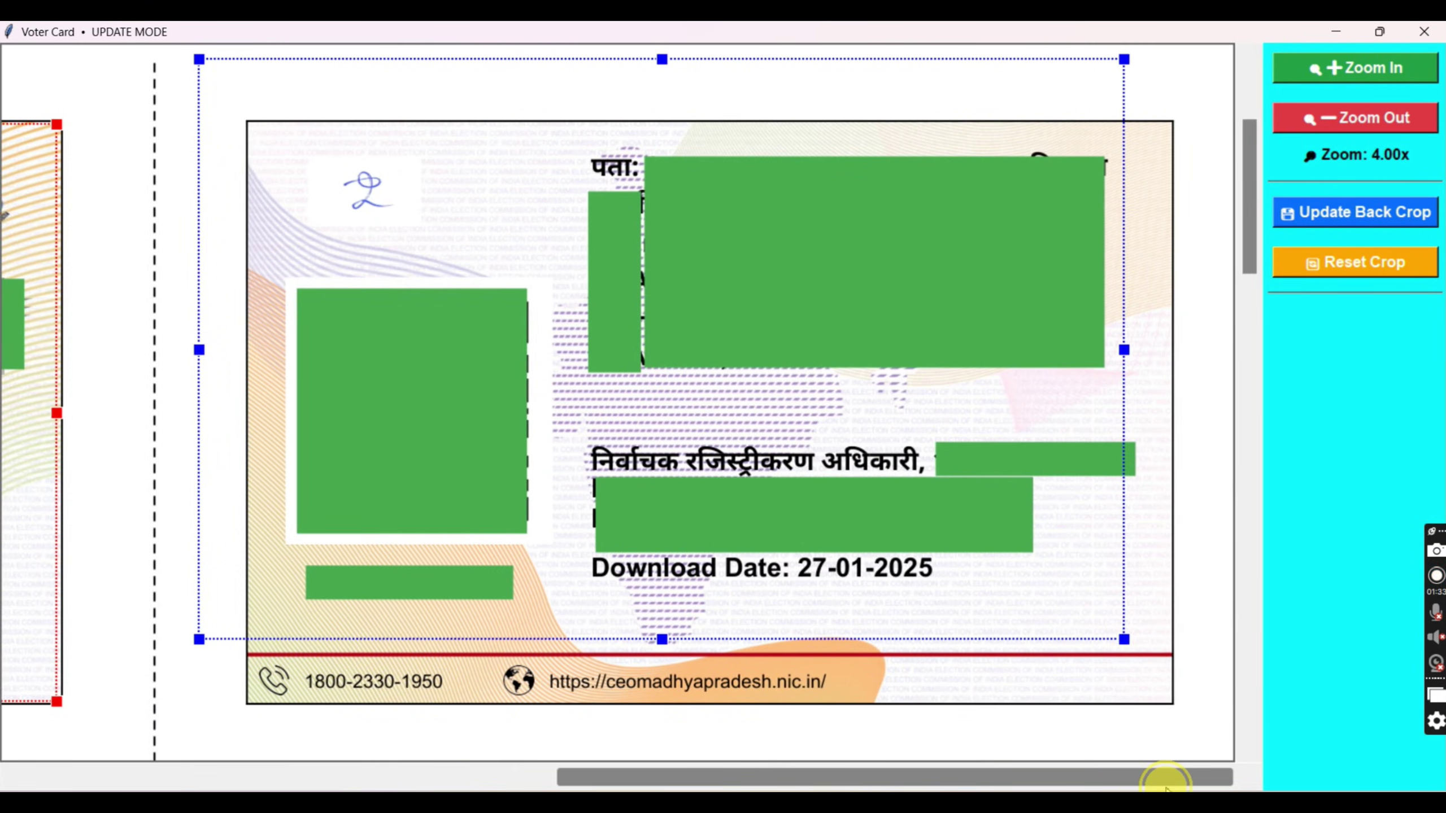
pyautogui.moveTo(1116, 644); pyautogui.dragTo(1156, 698)
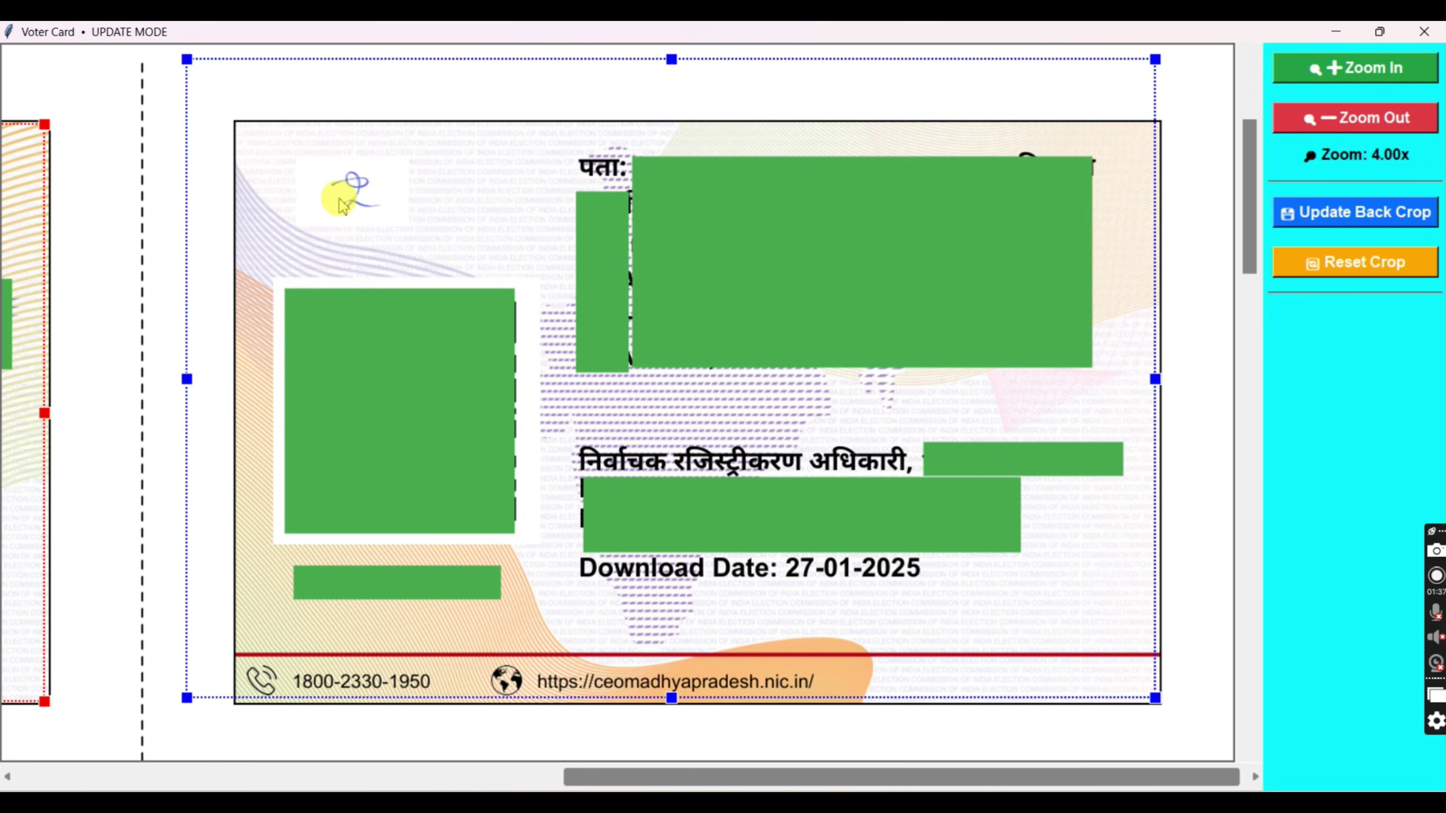
pyautogui.moveTo(187, 59); pyautogui.dragTo(242, 126)
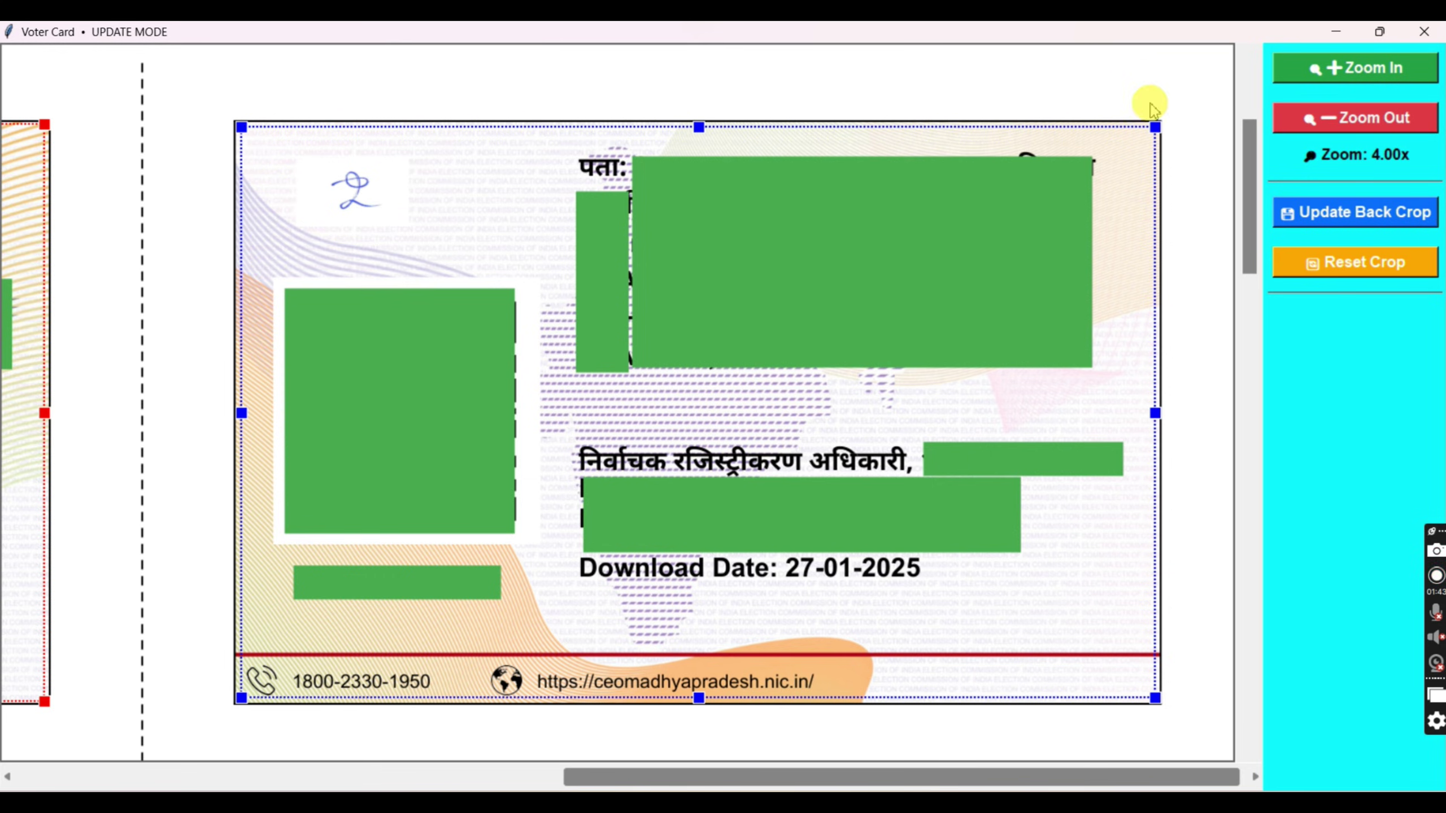
pyautogui.click(1323, 213)
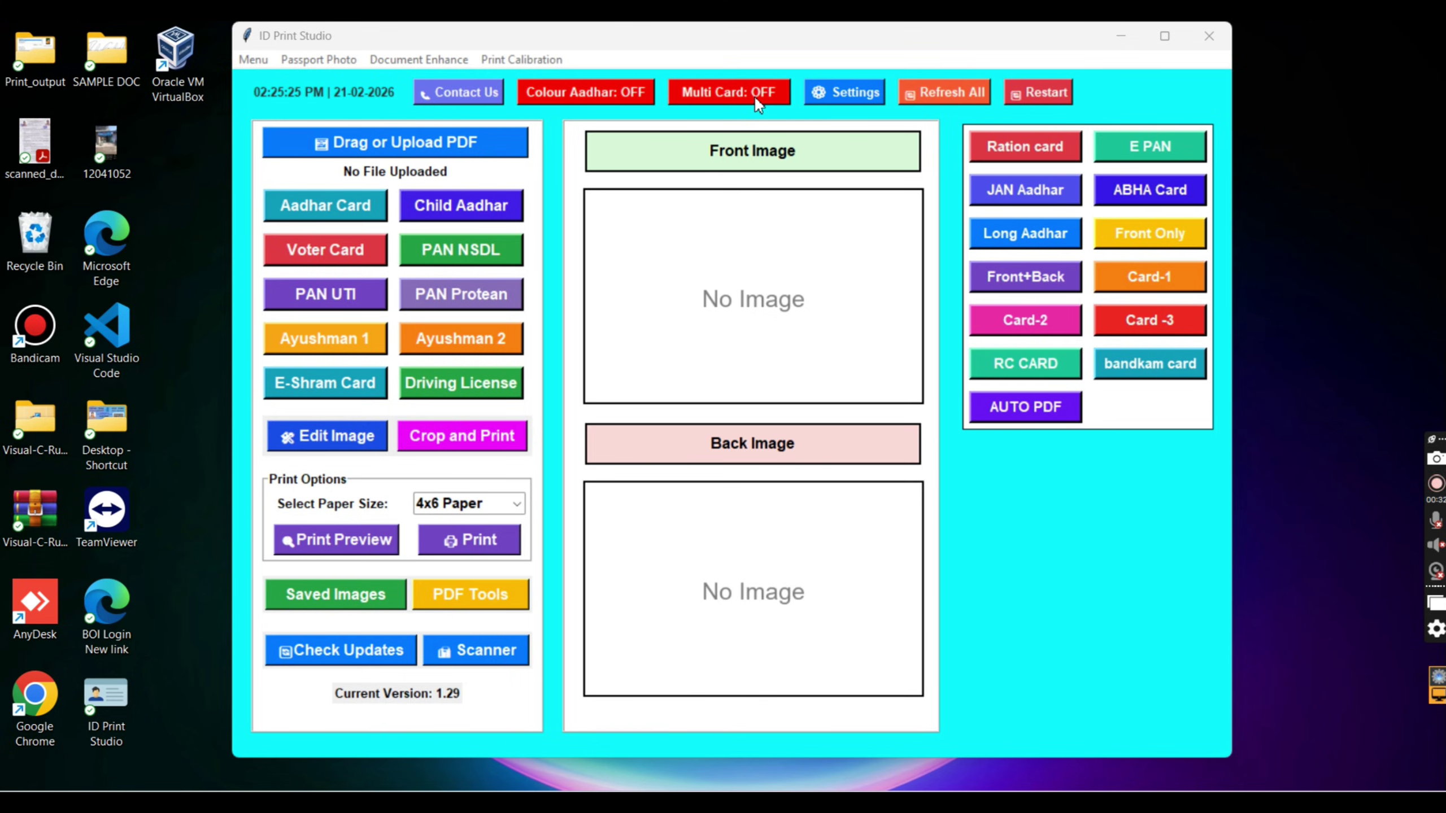
# Step: Turn on Multi Card mode with the A4 Sheet 5 ID Card paper type
pyautogui.click(755, 95)
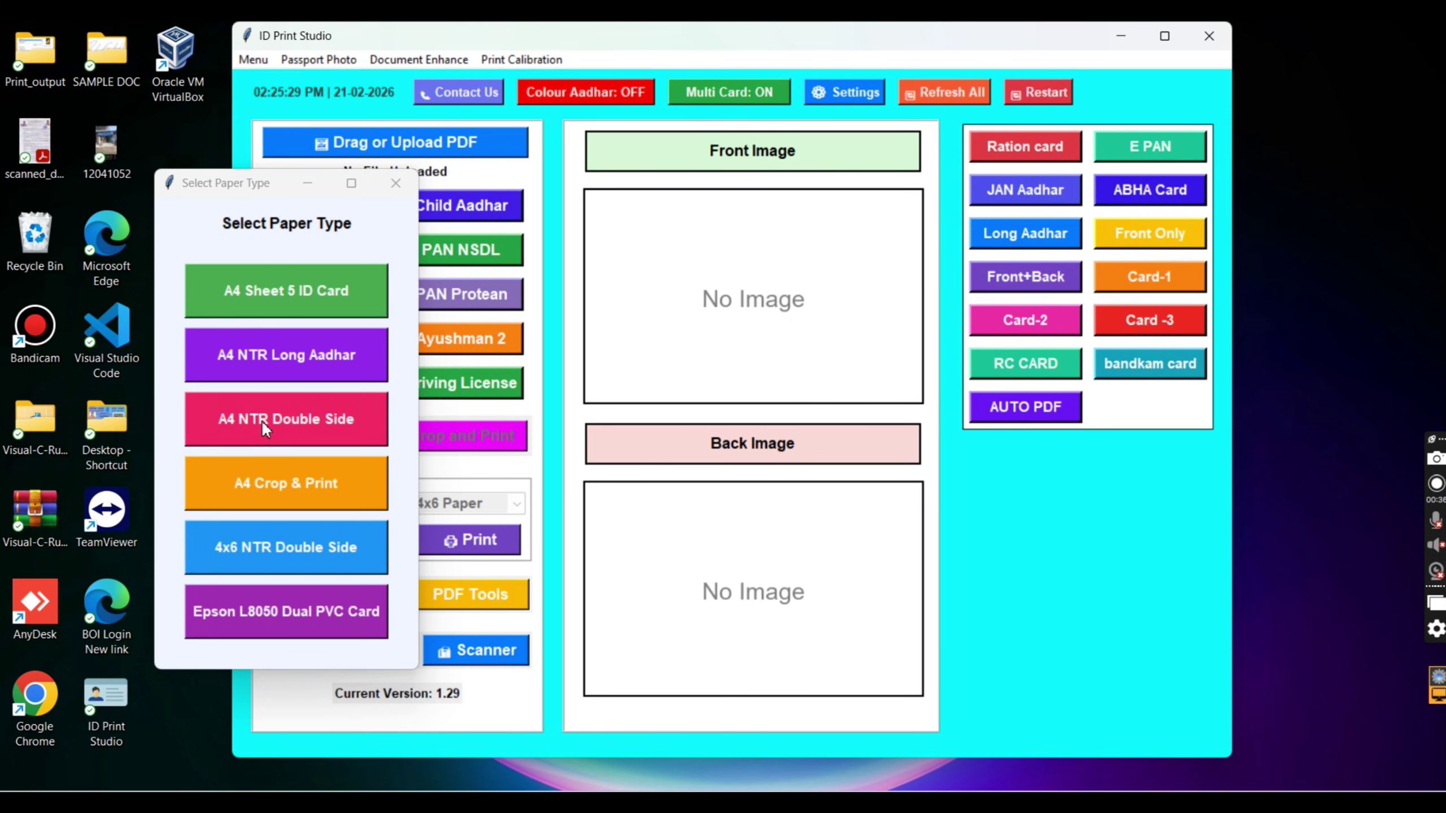
pyautogui.click(285, 290)
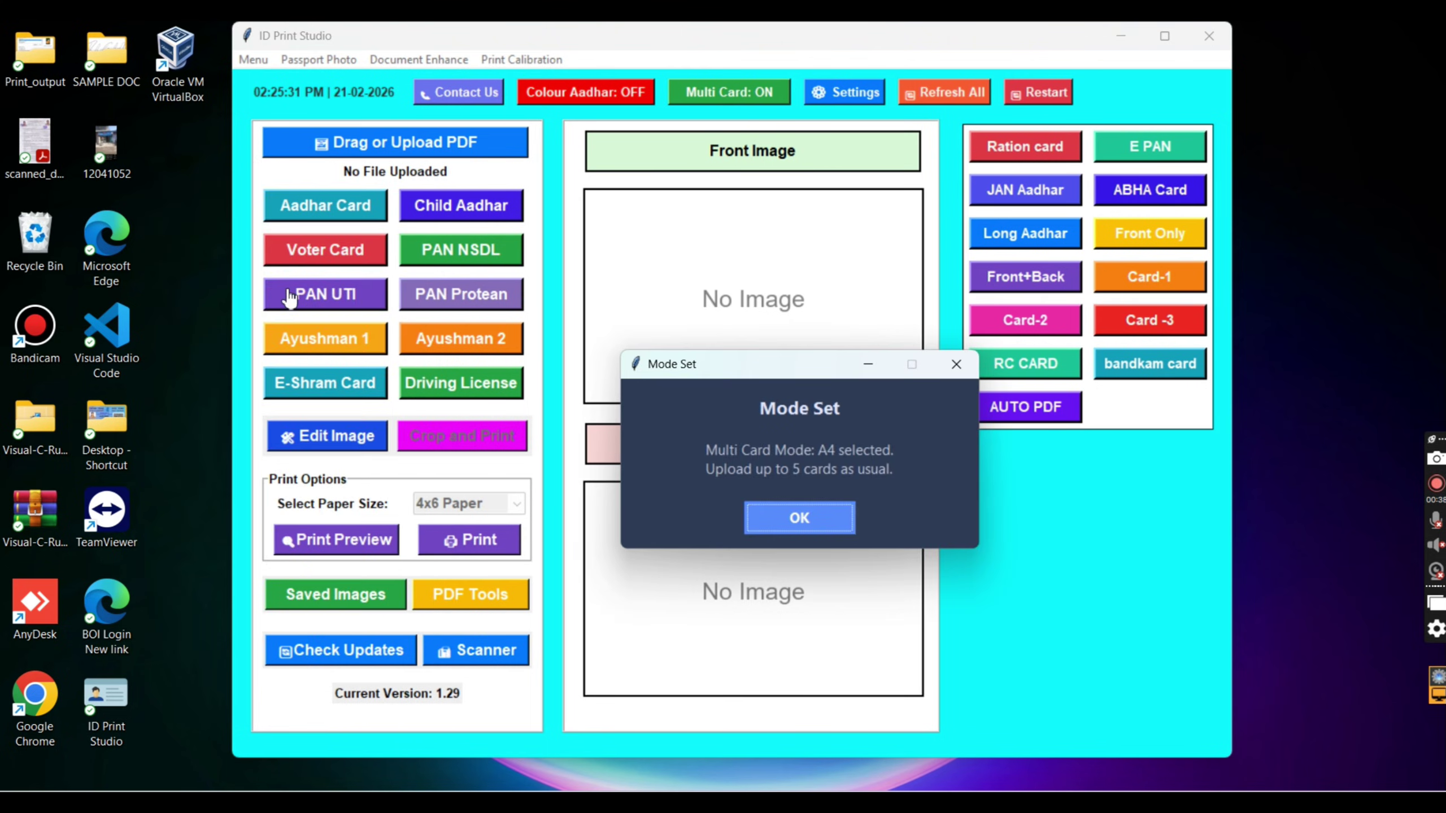
pyautogui.click(826, 525)
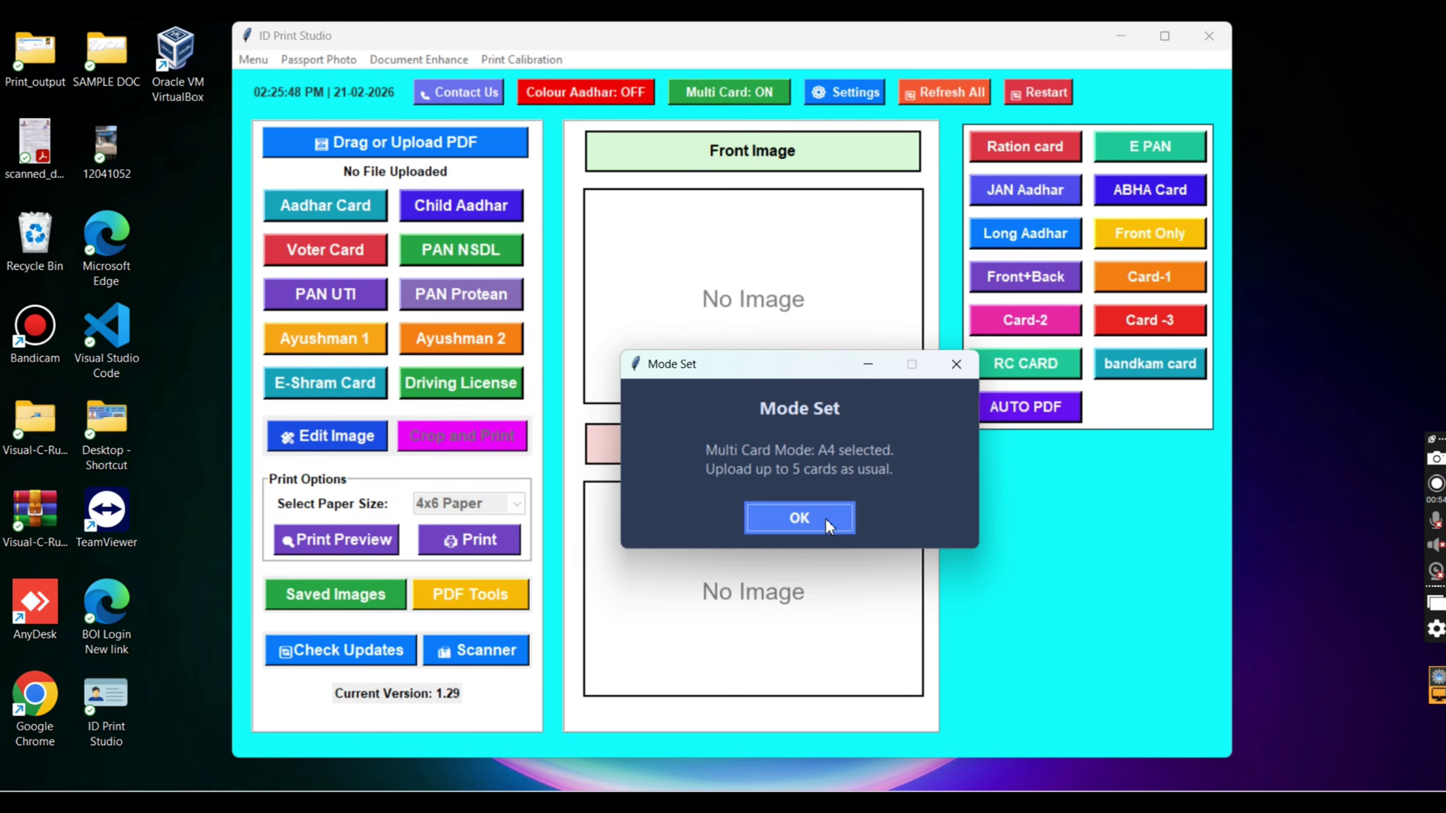
pyautogui.click(825, 518)
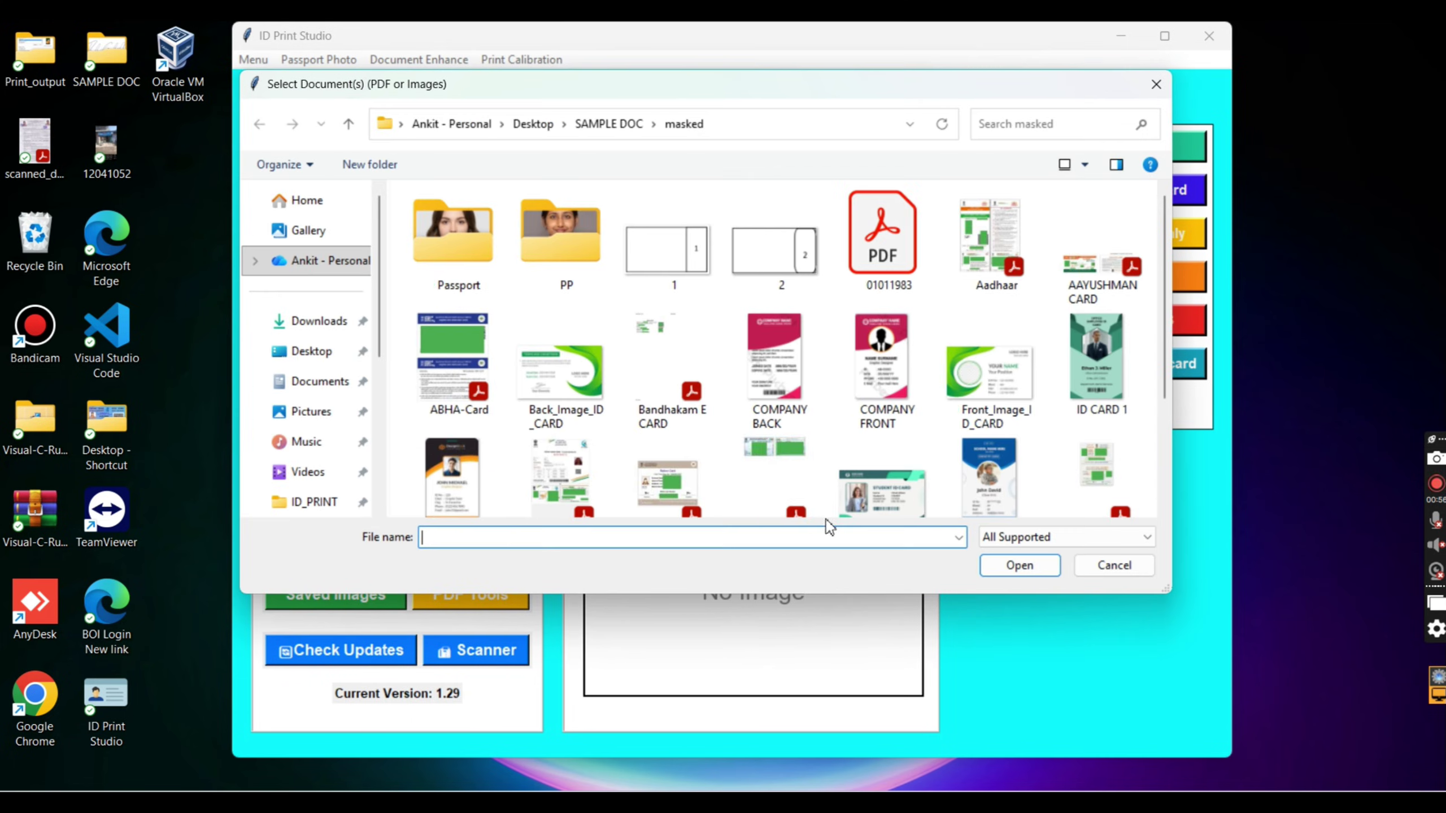
# Step: Load the PAN card PDF from the masked folder as a PAN UTI card, skip editing, and choose to prepare another card
pyautogui.doubleClick(909, 256)
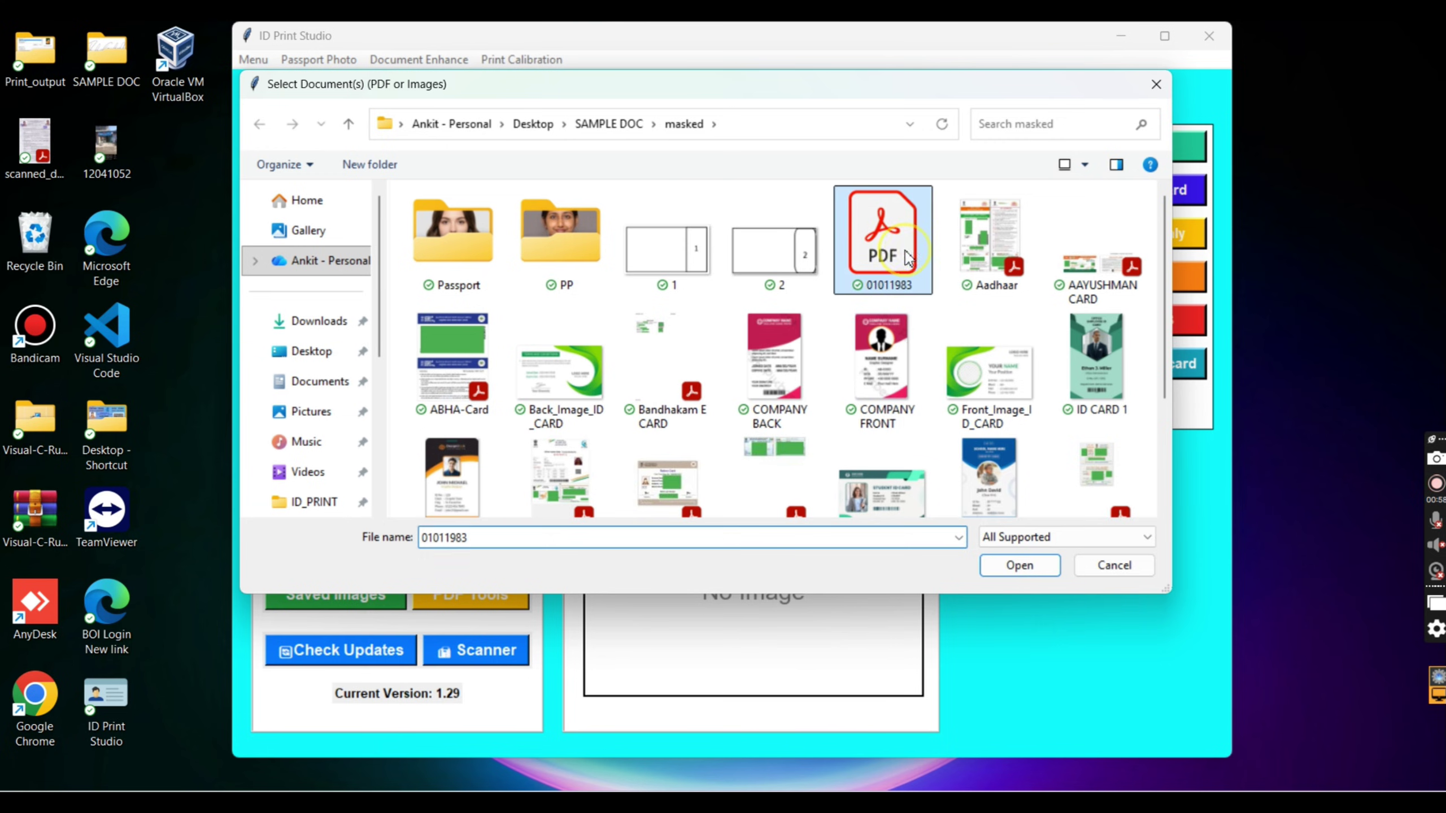
pyautogui.click(312, 296)
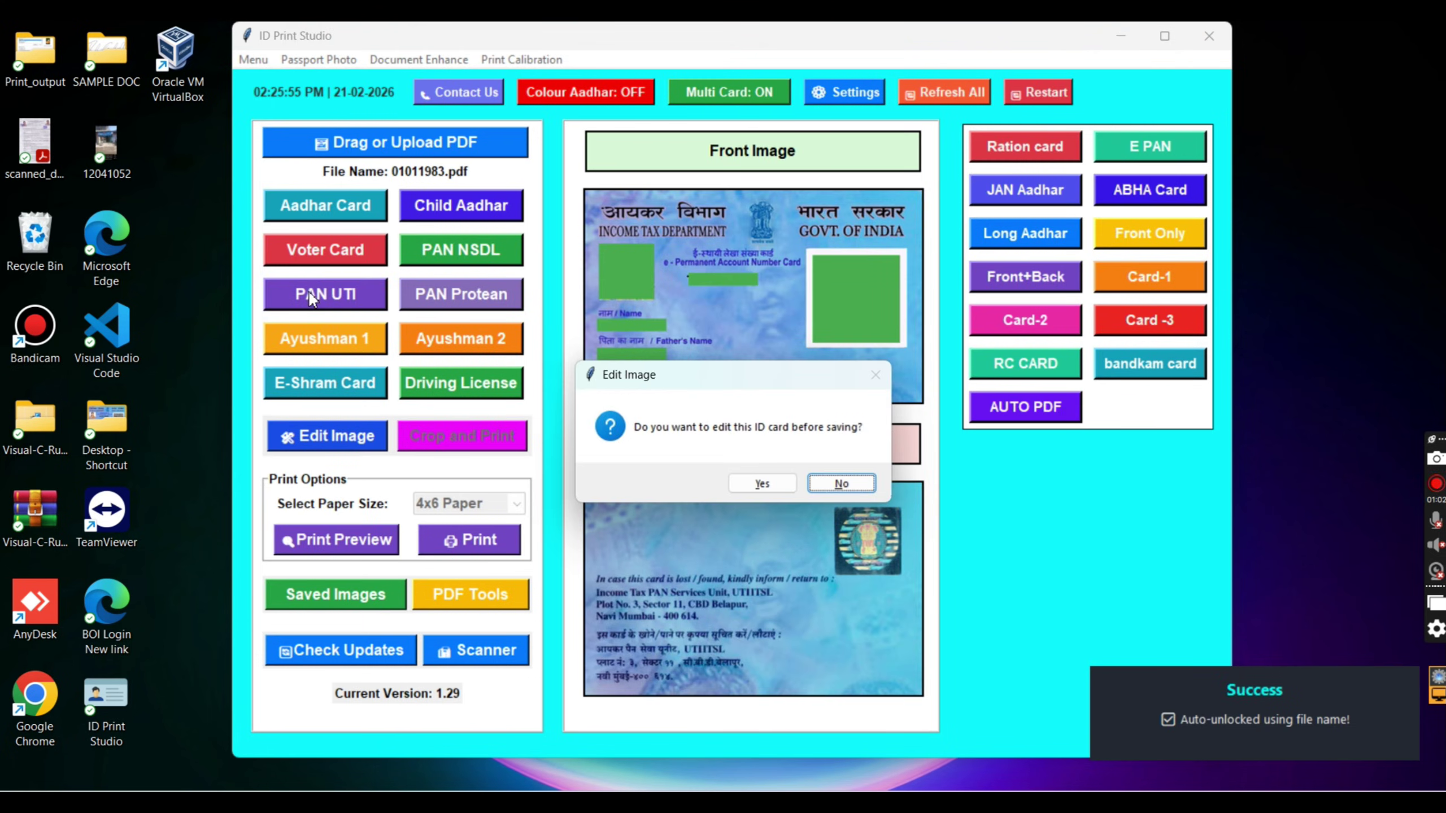
pyautogui.press('Return')
pyautogui.press('Return')
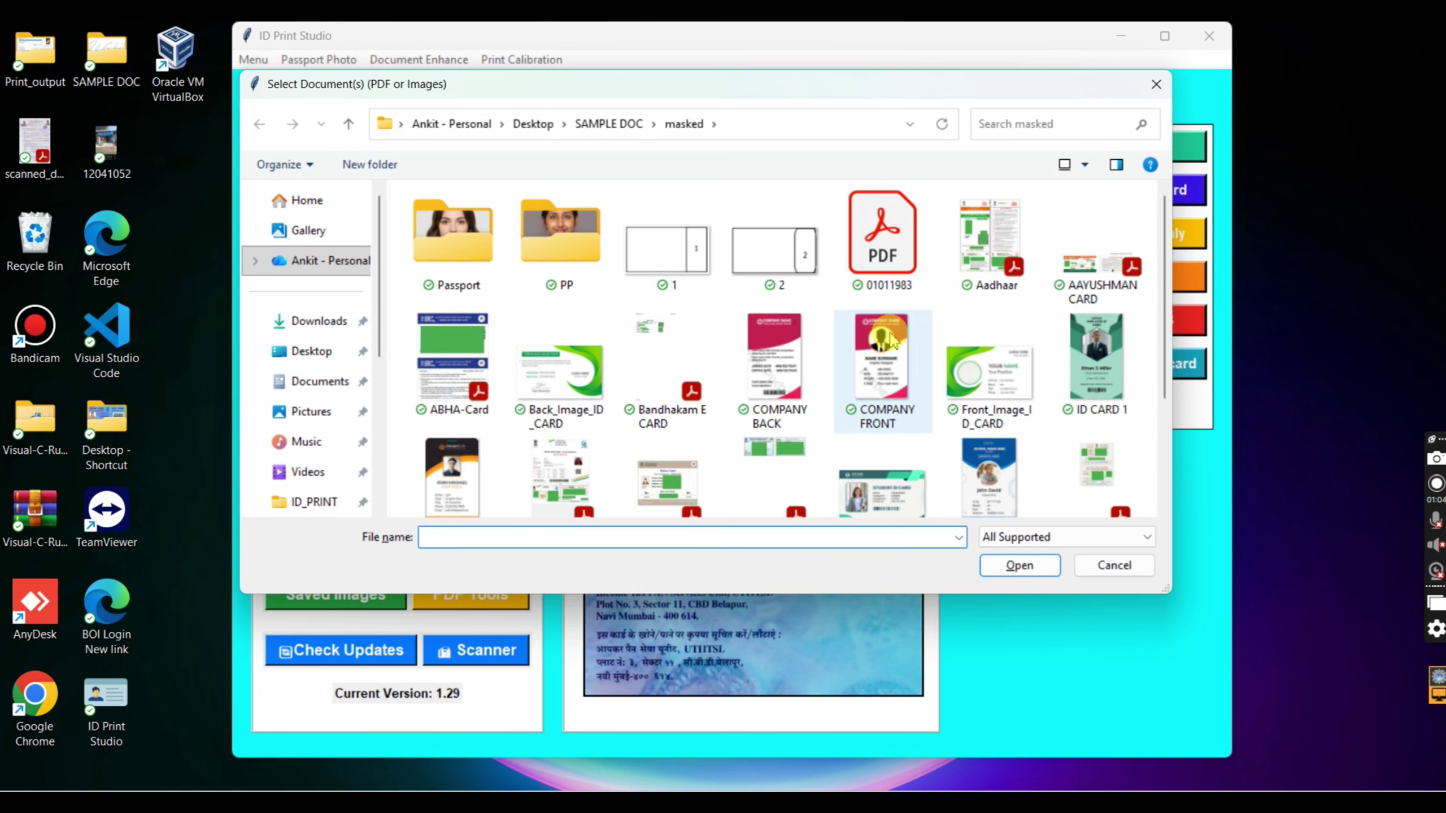
# Step: Load Aadhaar.pdf as an Aadhar Card without editing it, and choose to prepare another card
pyautogui.doubleClick(979, 260)
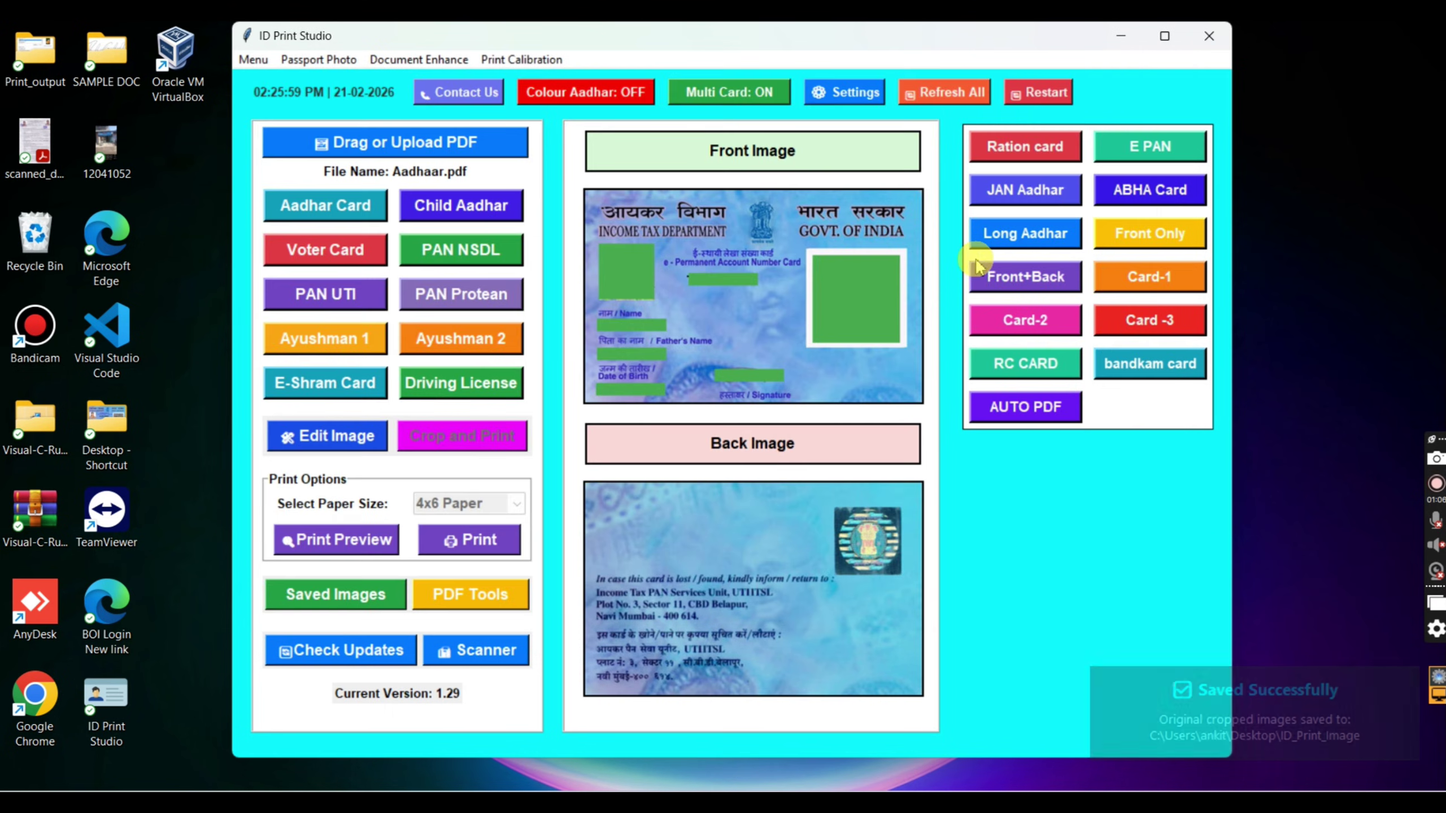
pyautogui.click(304, 212)
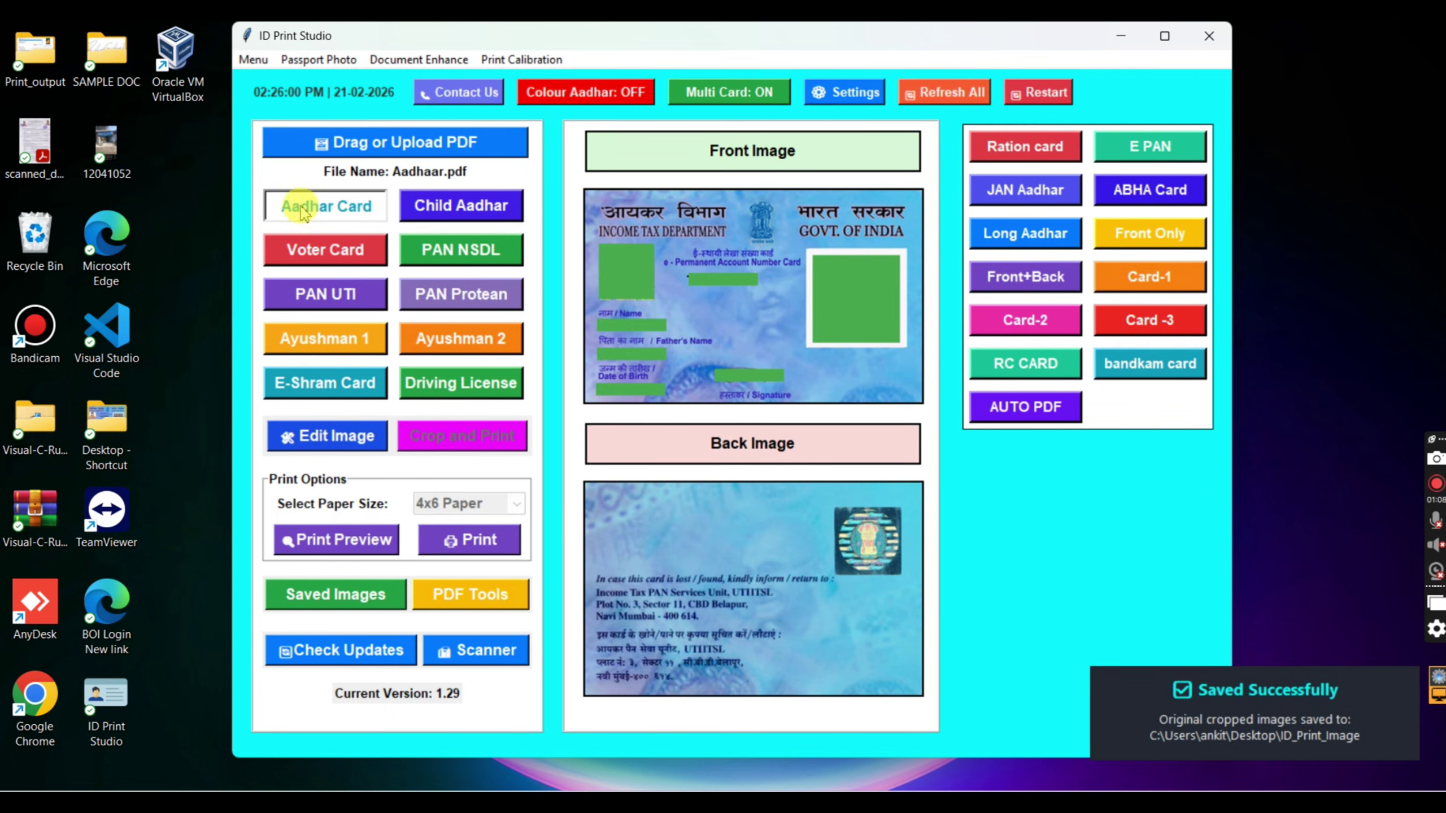
pyautogui.press('Return')
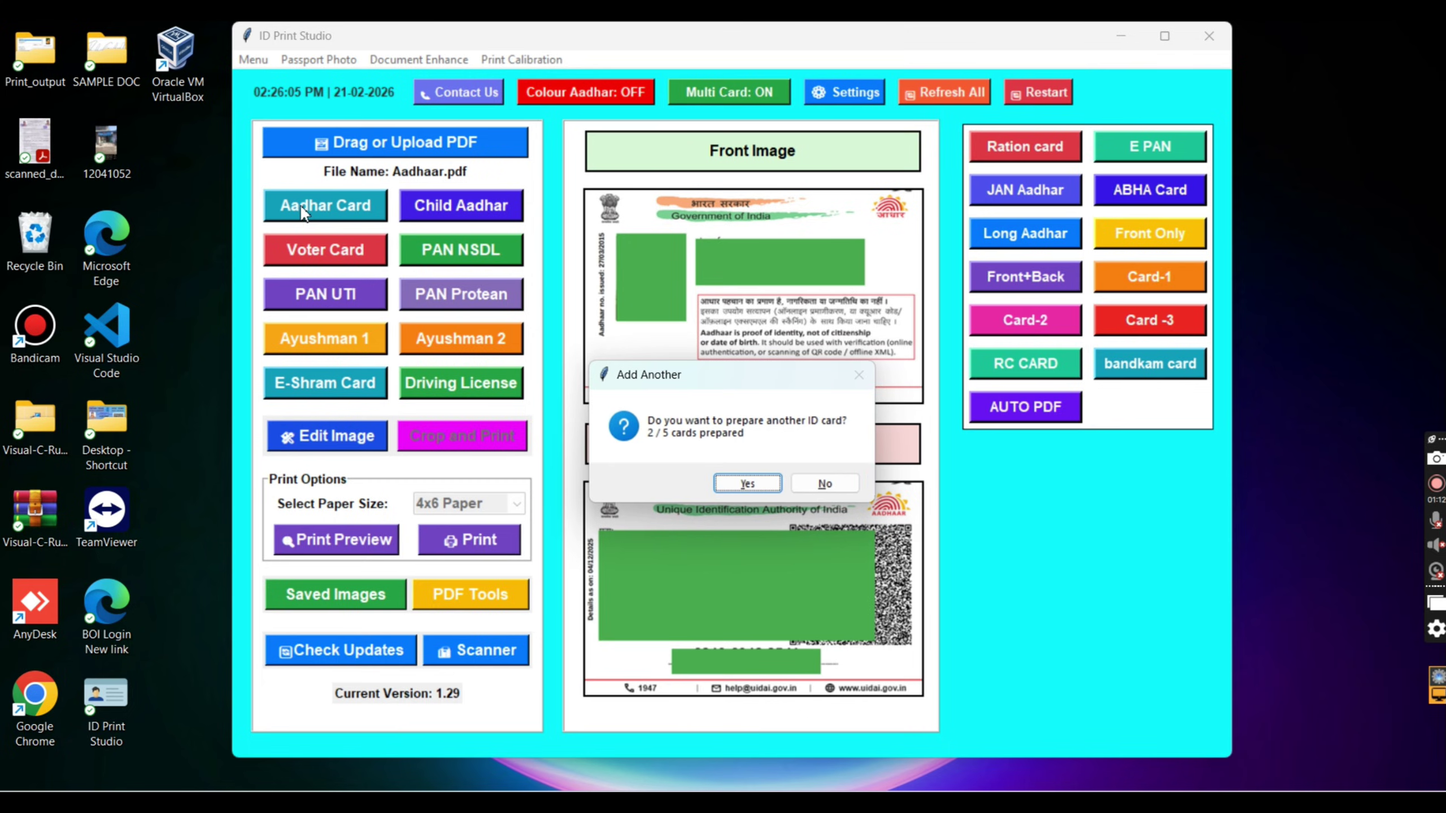
pyautogui.click(304, 214)
pyautogui.press('Return')
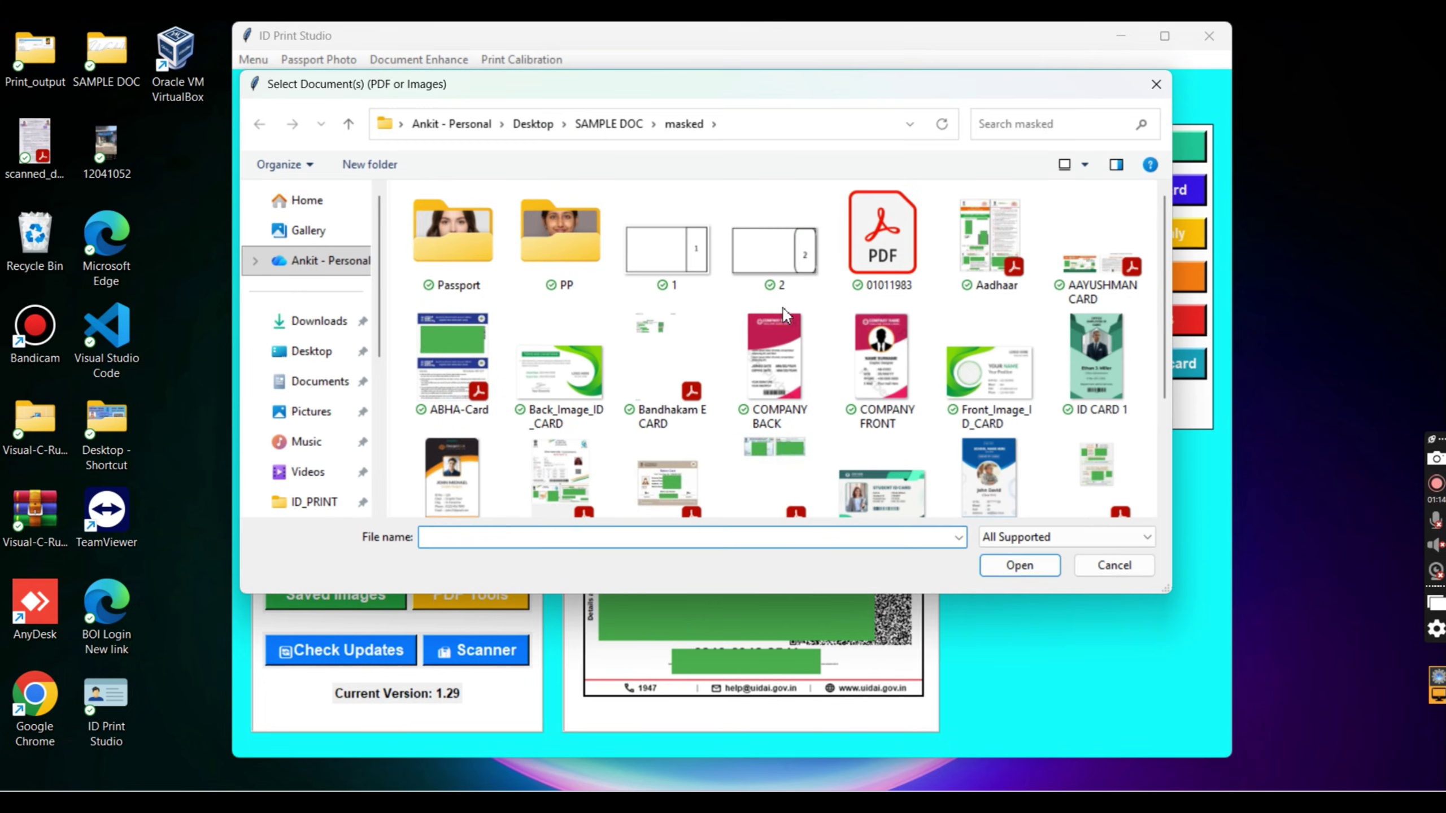
# Step: Load AAYUSHMAN CARD.pdf as Ayushman 1 without editing it, and decline more cards to open the final print preview
pyautogui.doubleClick(1098, 268)
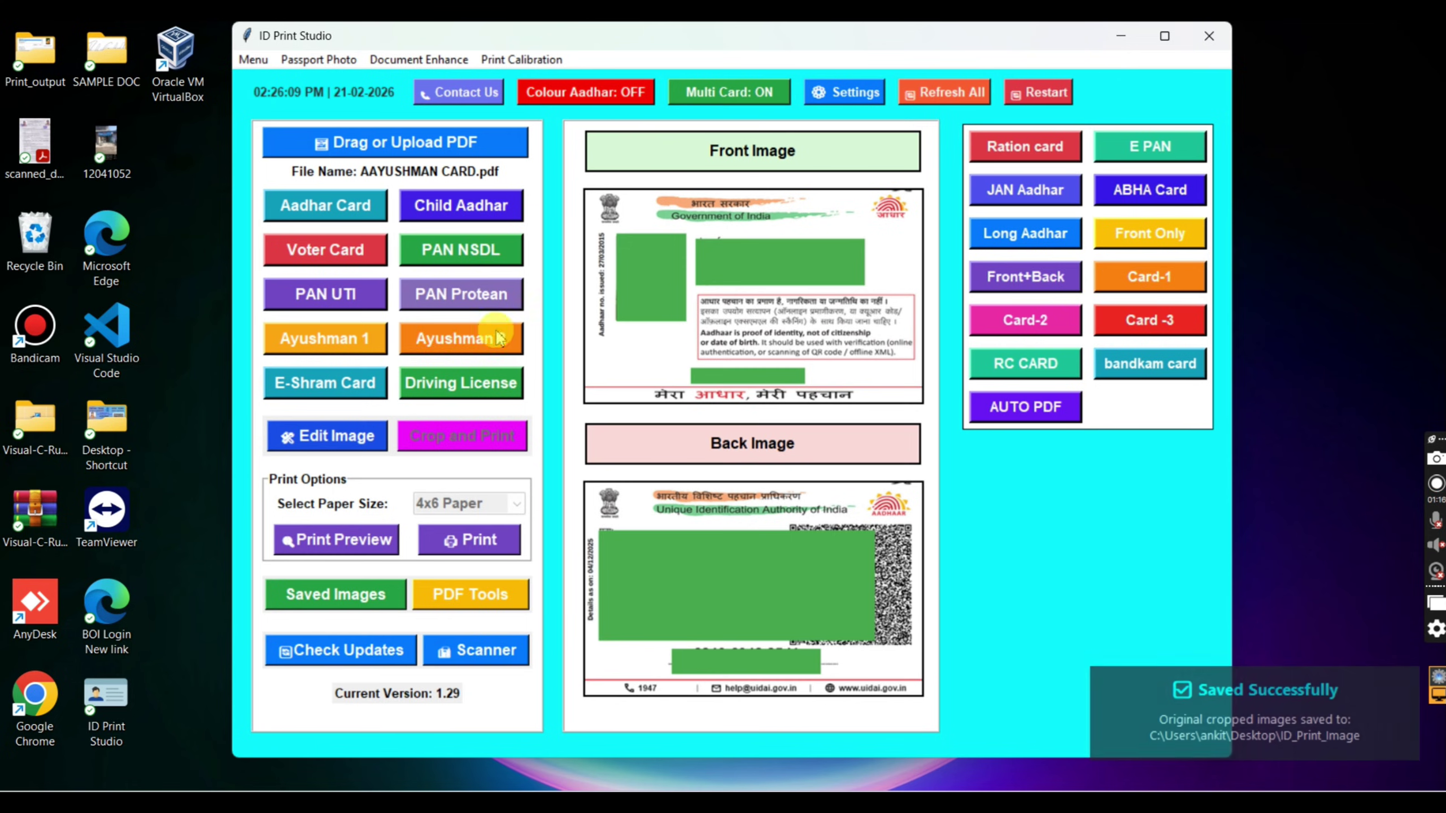
pyautogui.click(310, 342)
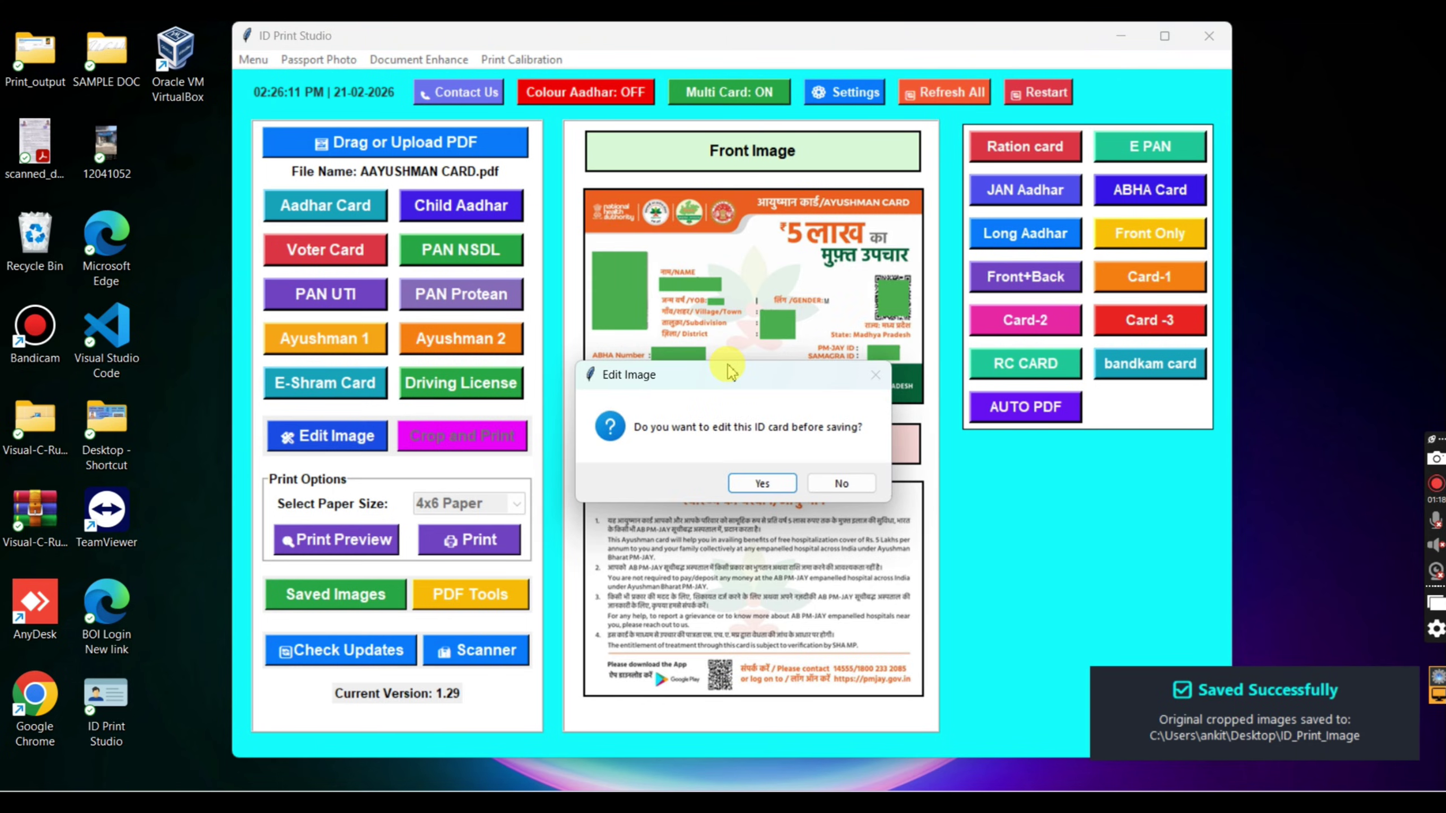
pyautogui.click(732, 374)
pyautogui.press('Return')
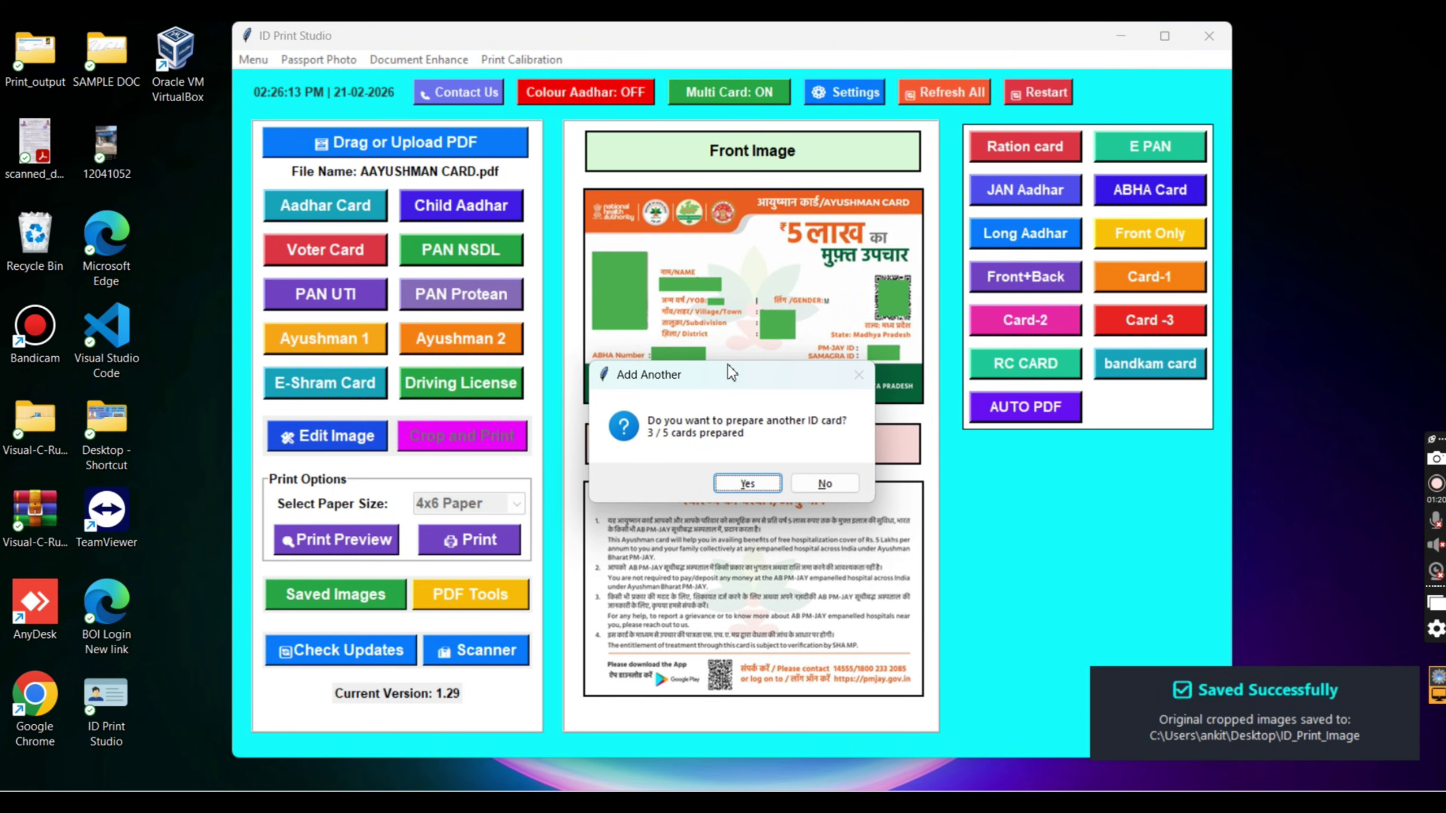
pyautogui.press('Tab')
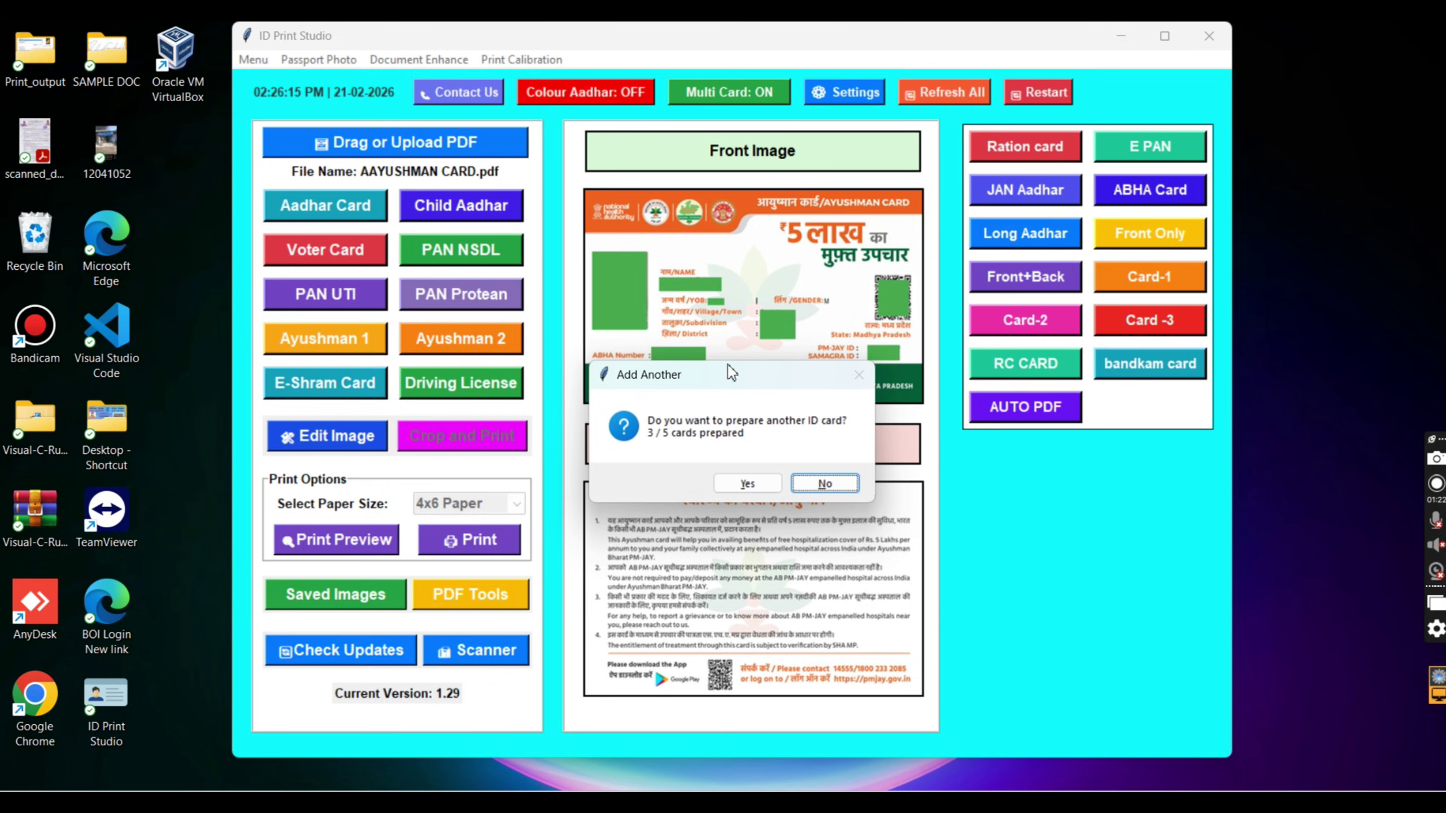
pyautogui.click(766, 442)
pyautogui.click(833, 492)
pyautogui.click(833, 485)
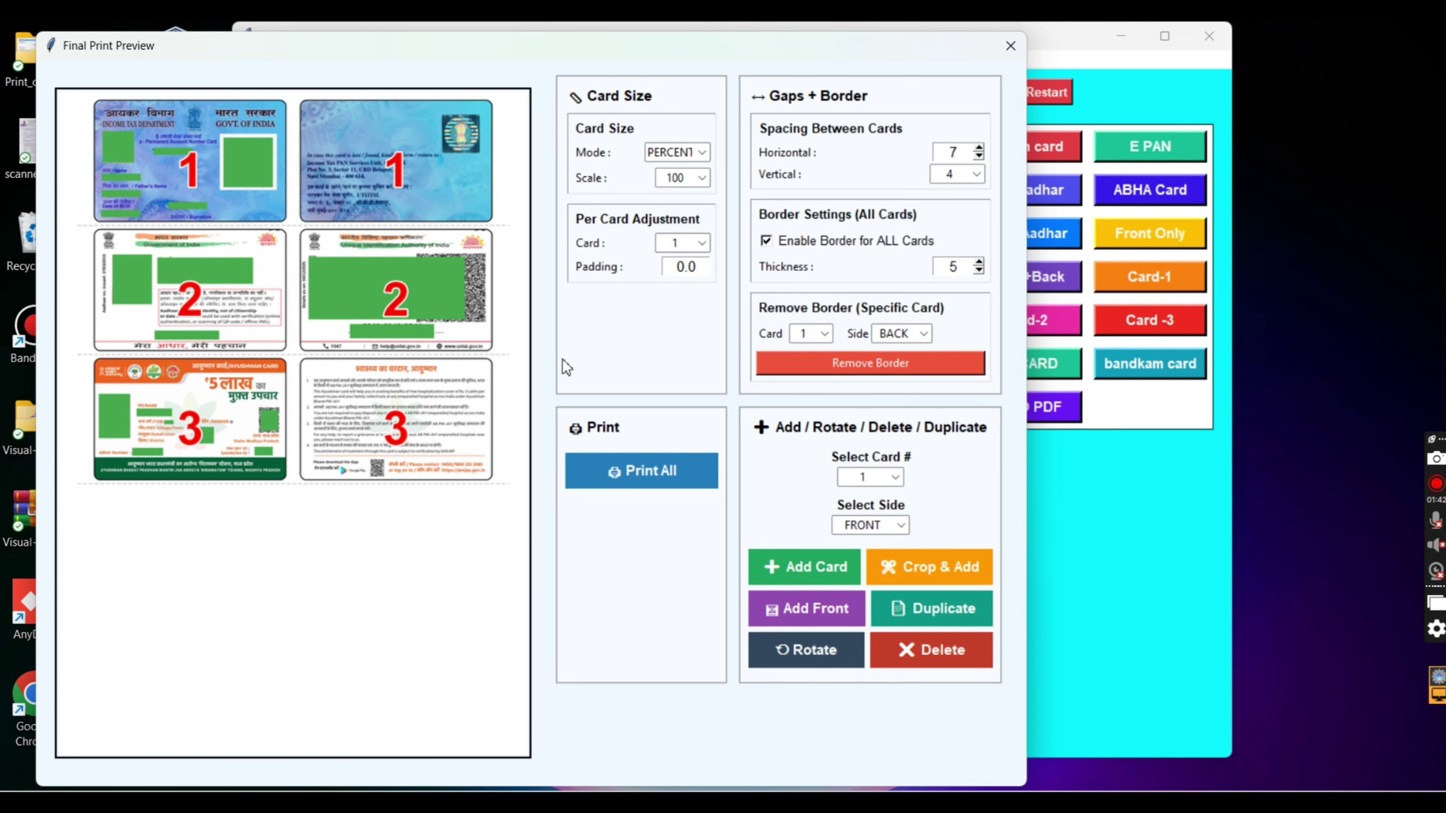
# Step: Select the back side of card 3 as the target for border removal
pyautogui.click(910, 336)
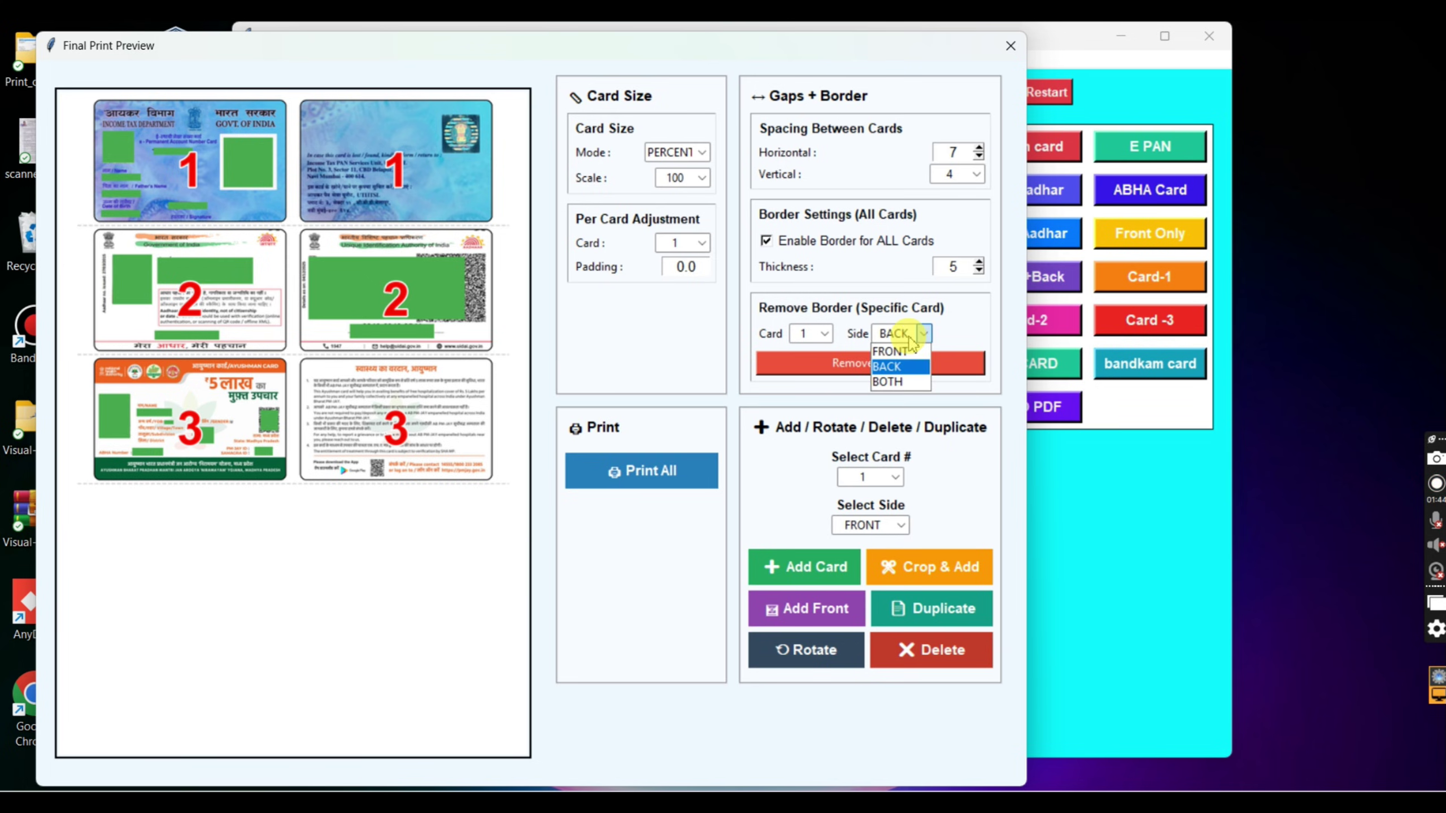
pyautogui.click(899, 366)
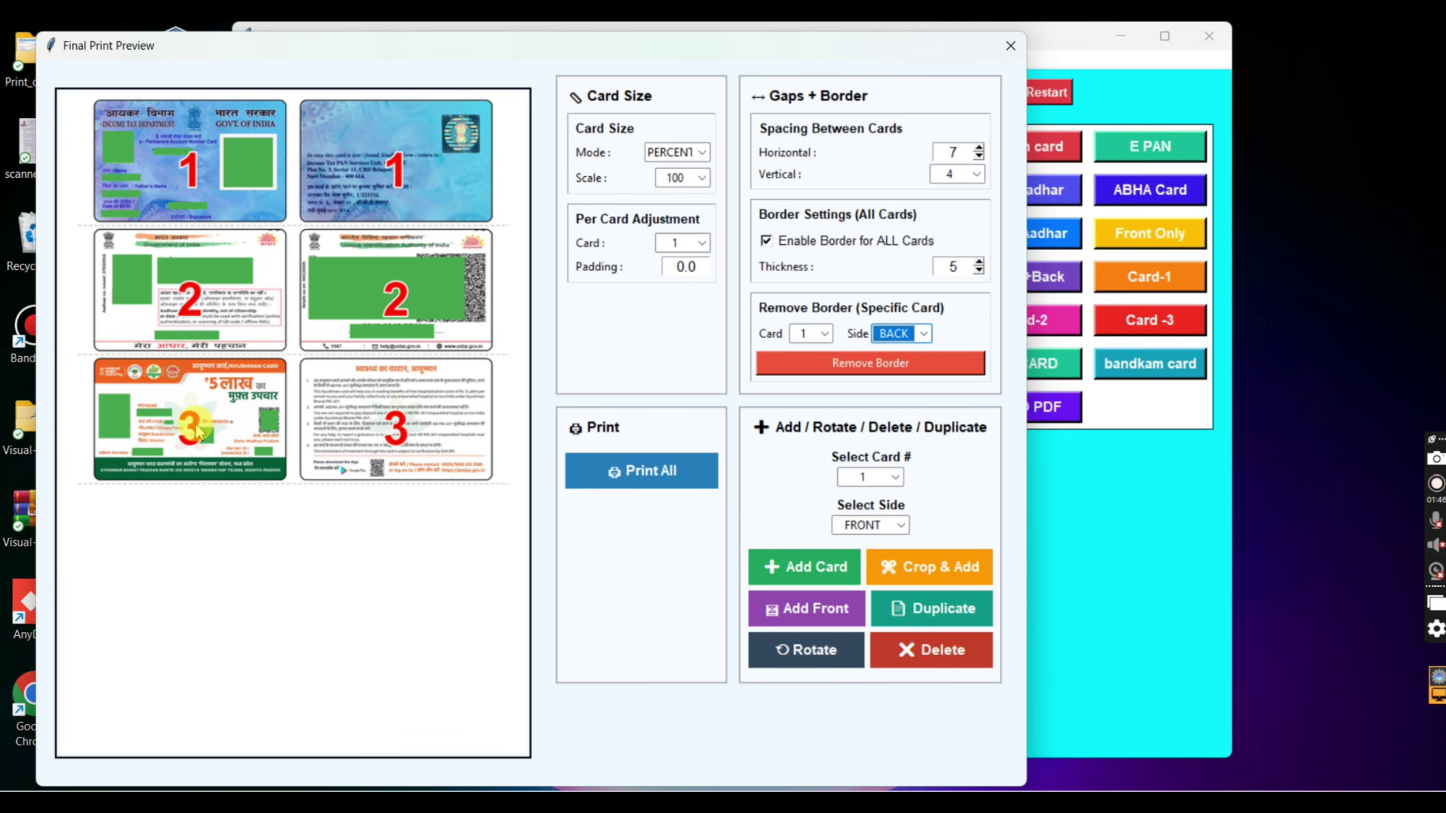
pyautogui.click(807, 333)
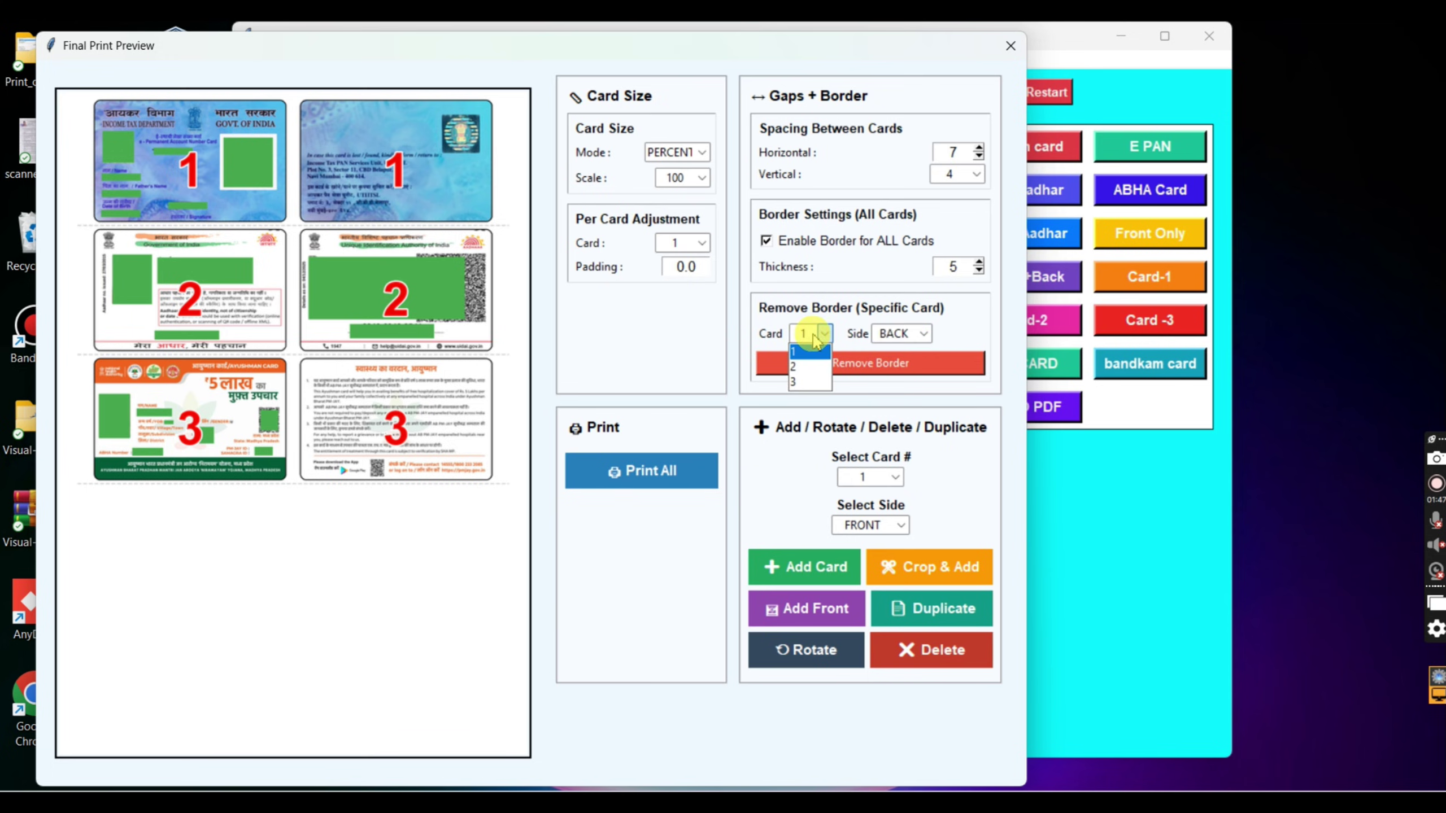
pyautogui.click(800, 383)
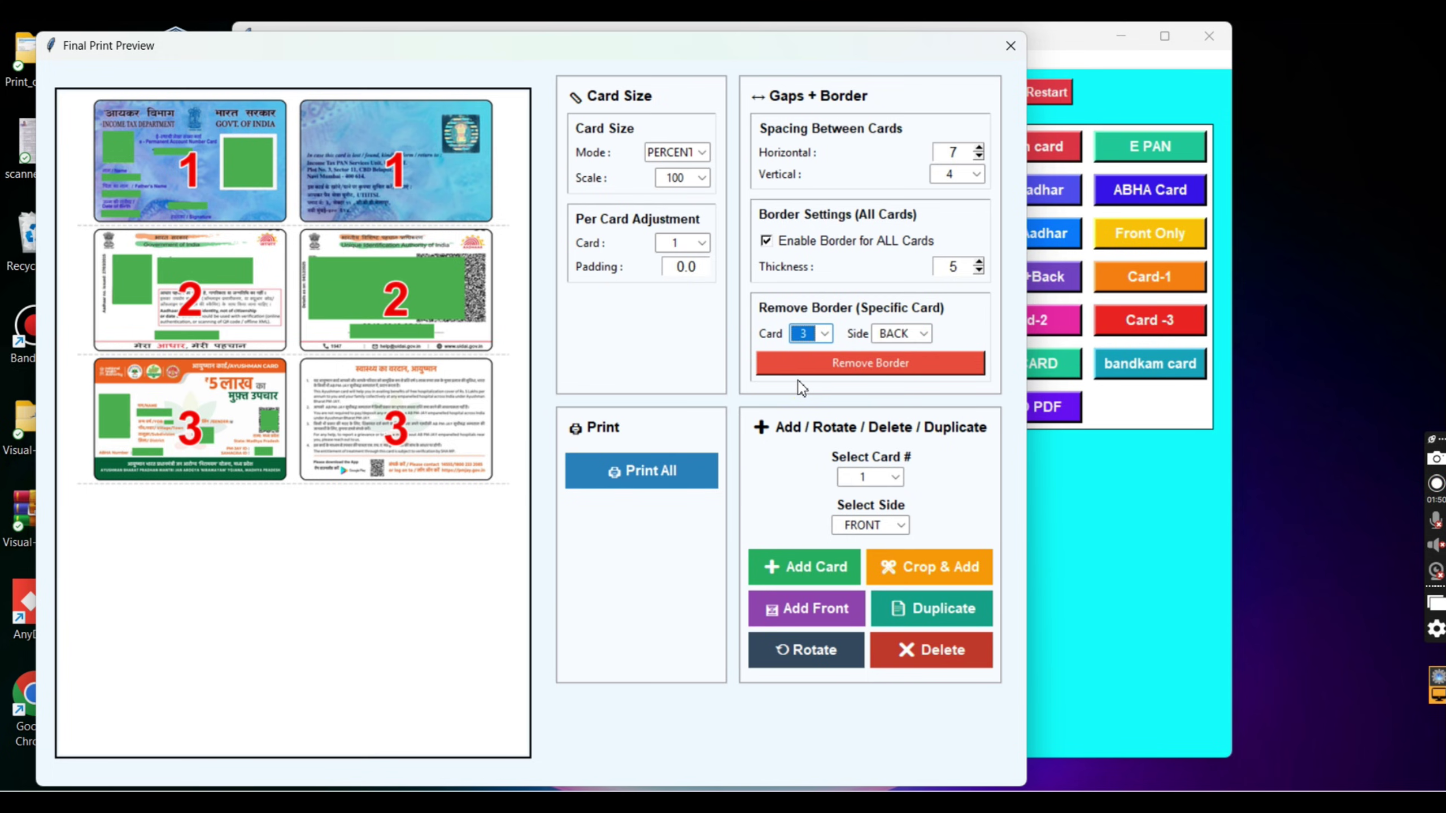
# Step: Add the already cropped STUDENT ID image to the sheet as a front-only card
pyautogui.click(813, 624)
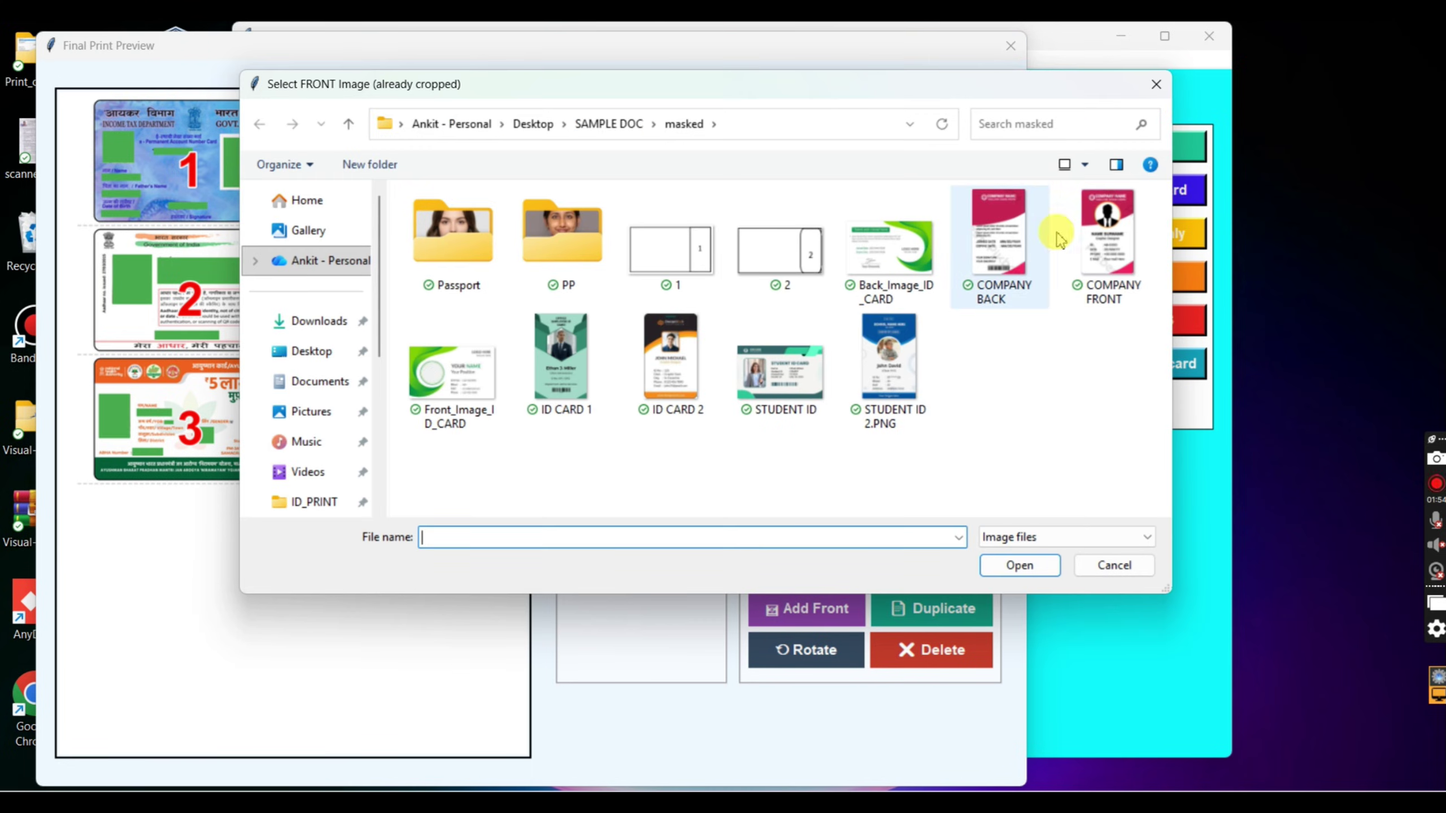
pyautogui.click(716, 393)
pyautogui.doubleClick(784, 375)
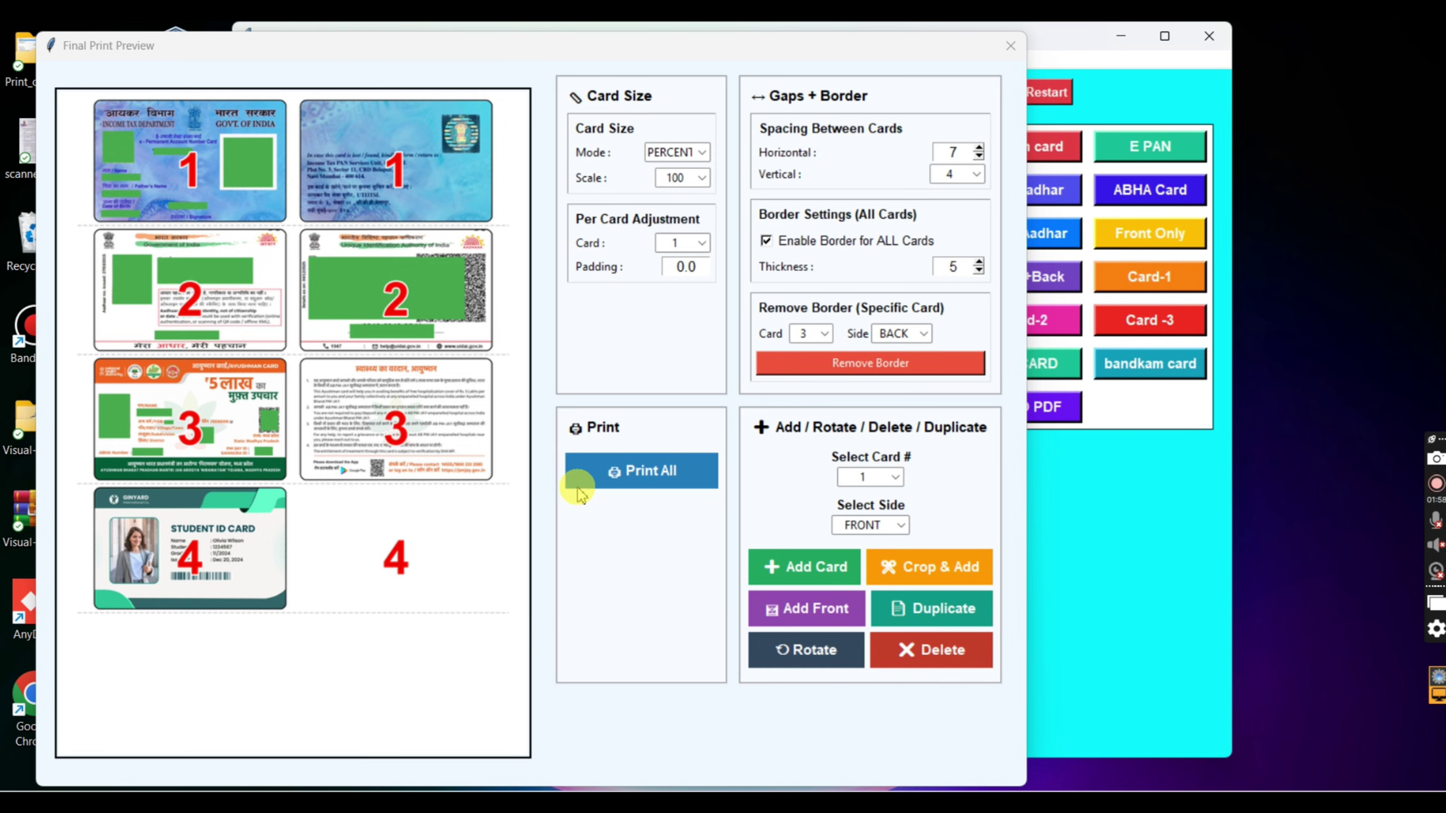
# Step: Add card 5 with cropping, loading Front_Image_ID_CARD as its front and cropping it to the full card outline
pyautogui.click(890, 561)
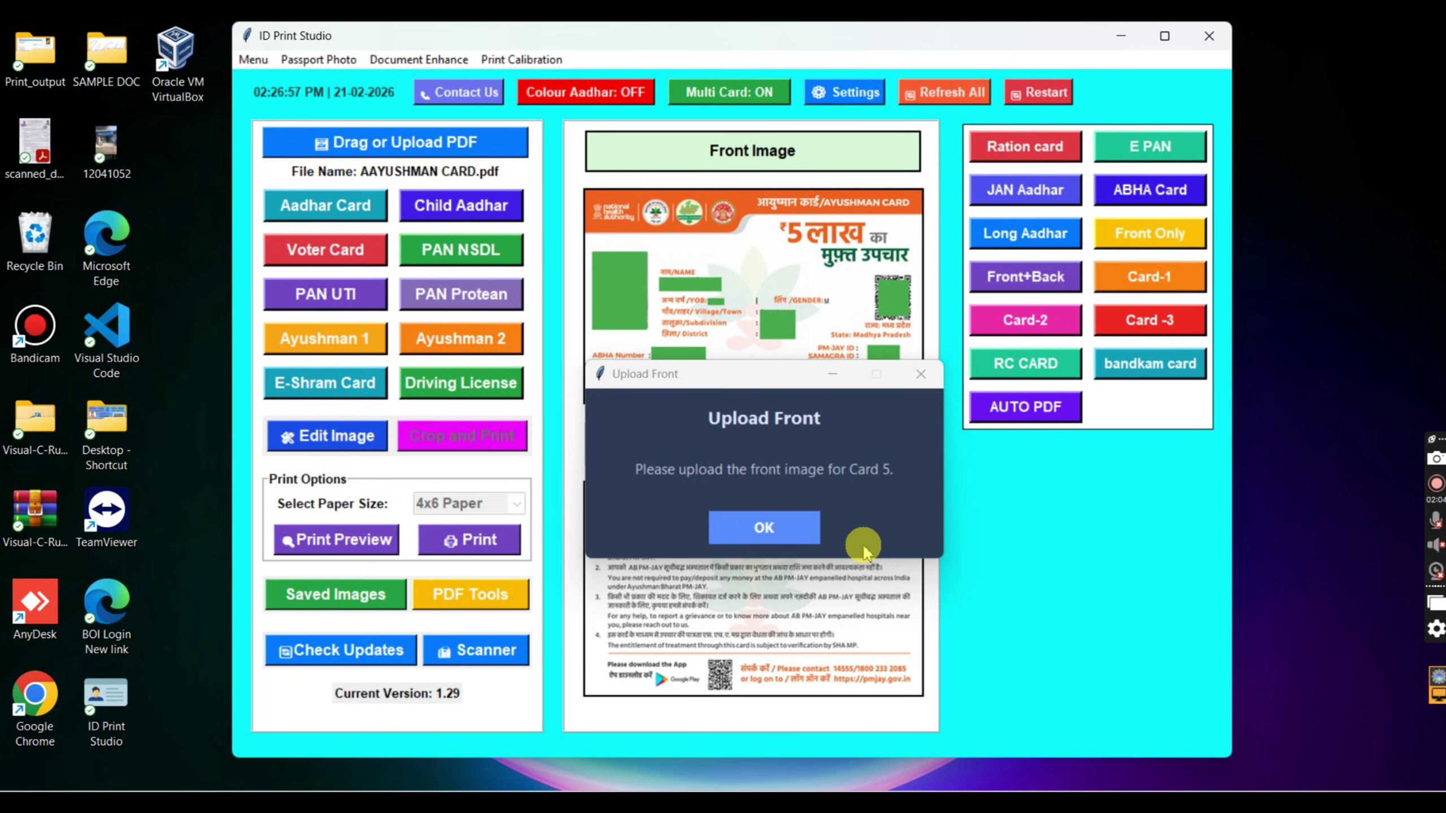
pyautogui.click(800, 525)
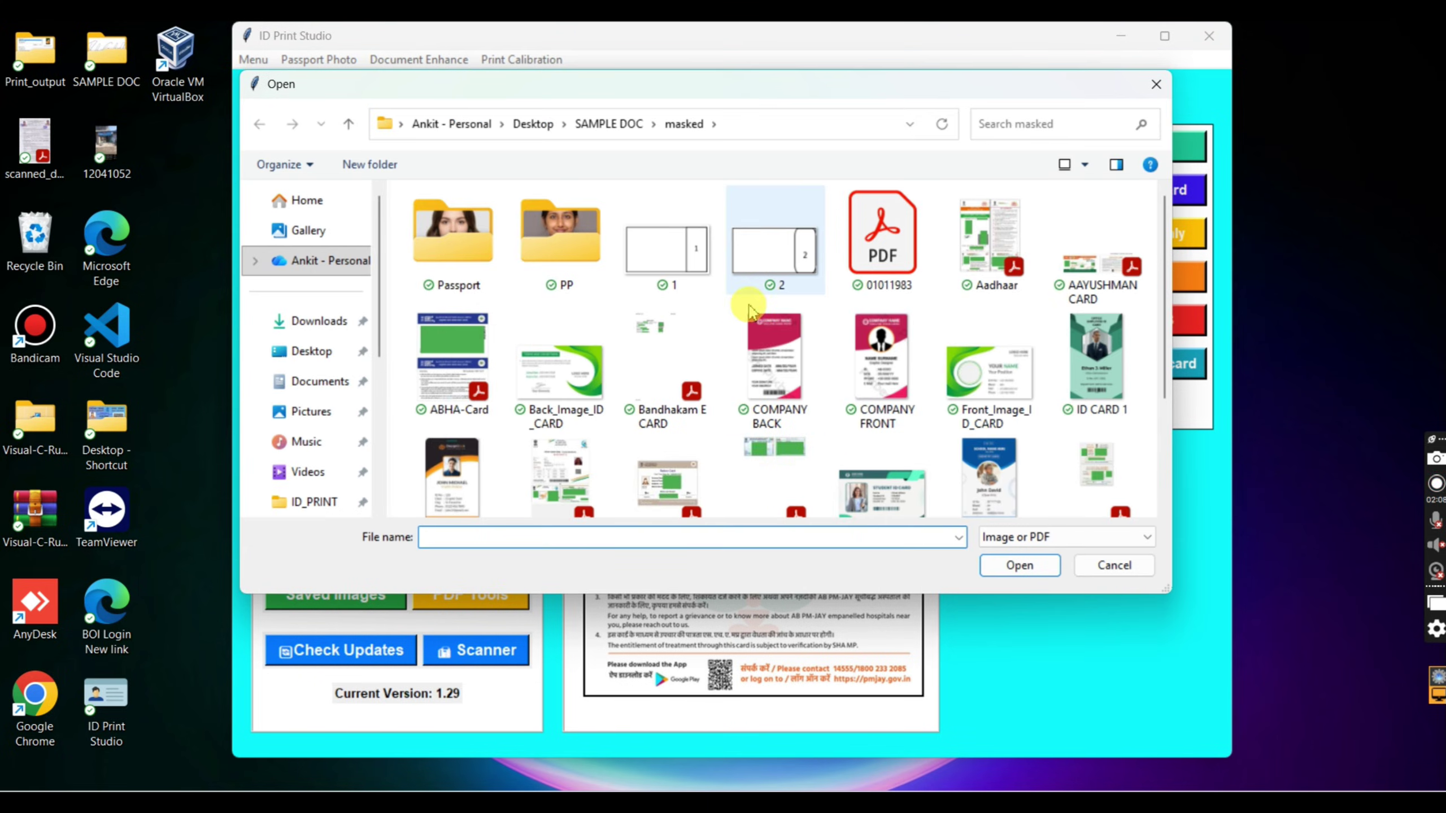
pyautogui.doubleClick(998, 391)
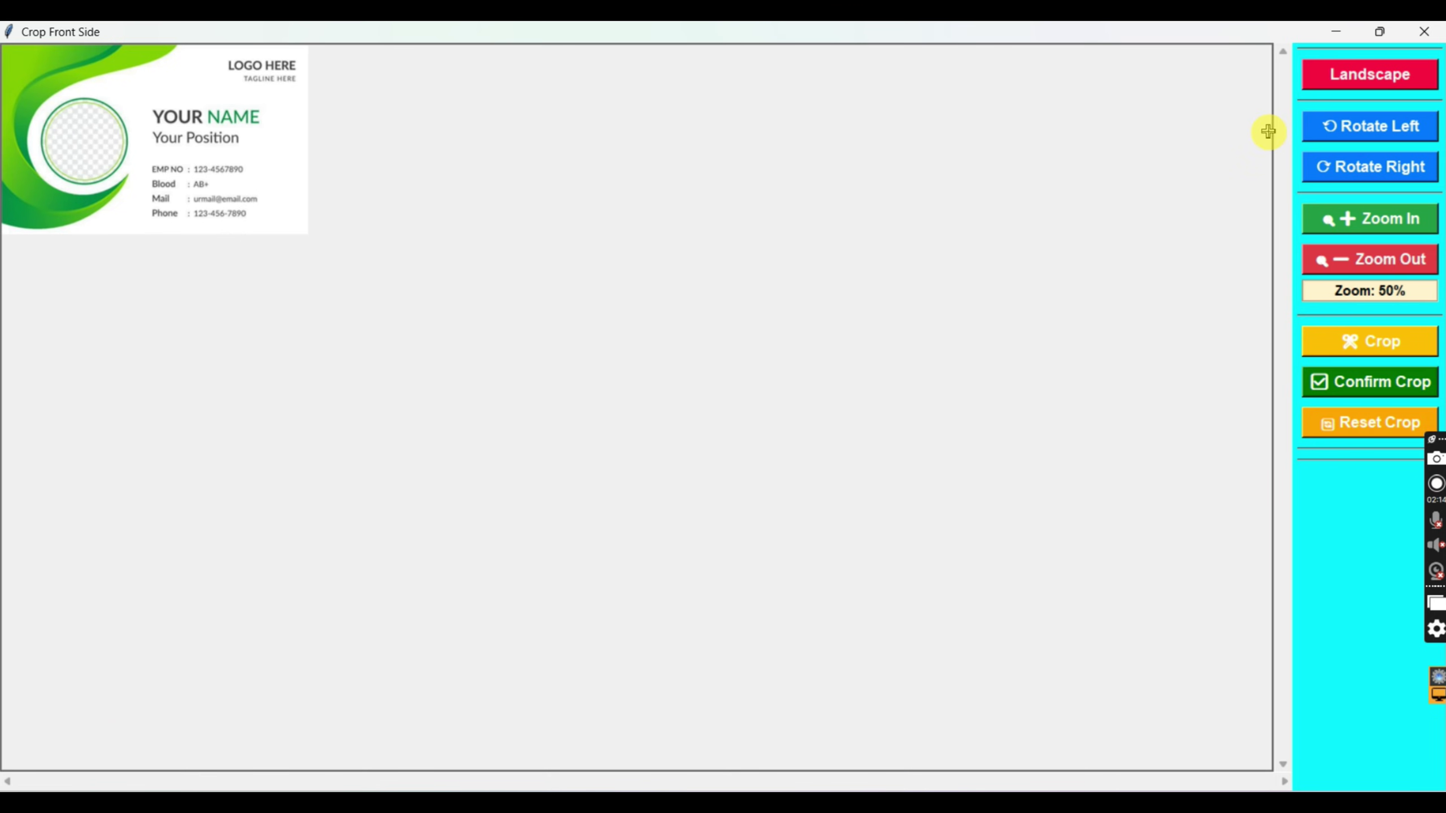
pyautogui.click(1355, 224)
pyautogui.click(1355, 225)
pyautogui.click(1355, 223)
pyautogui.click(1356, 224)
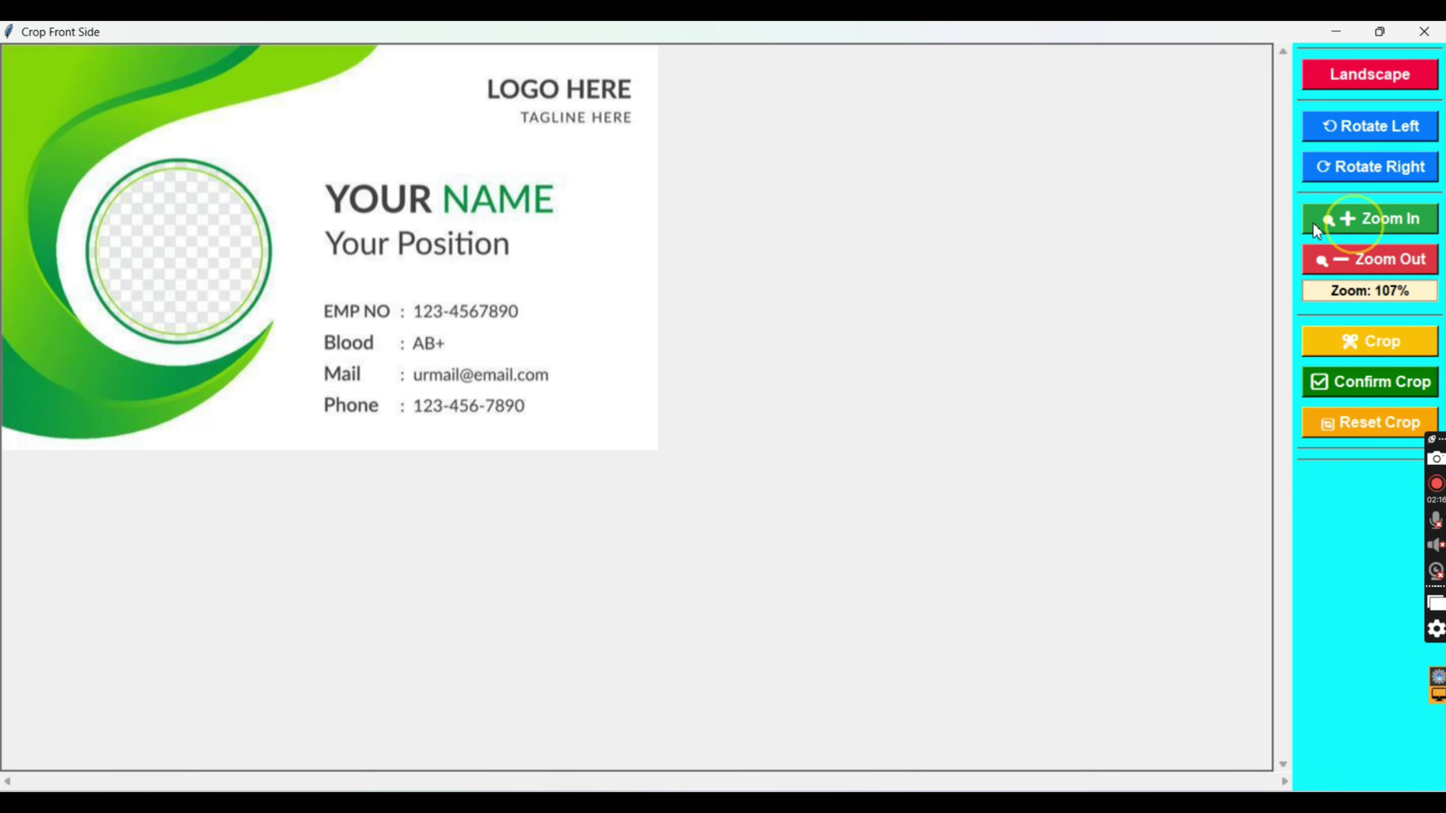
pyautogui.moveTo(7, 52); pyautogui.dragTo(657, 446)
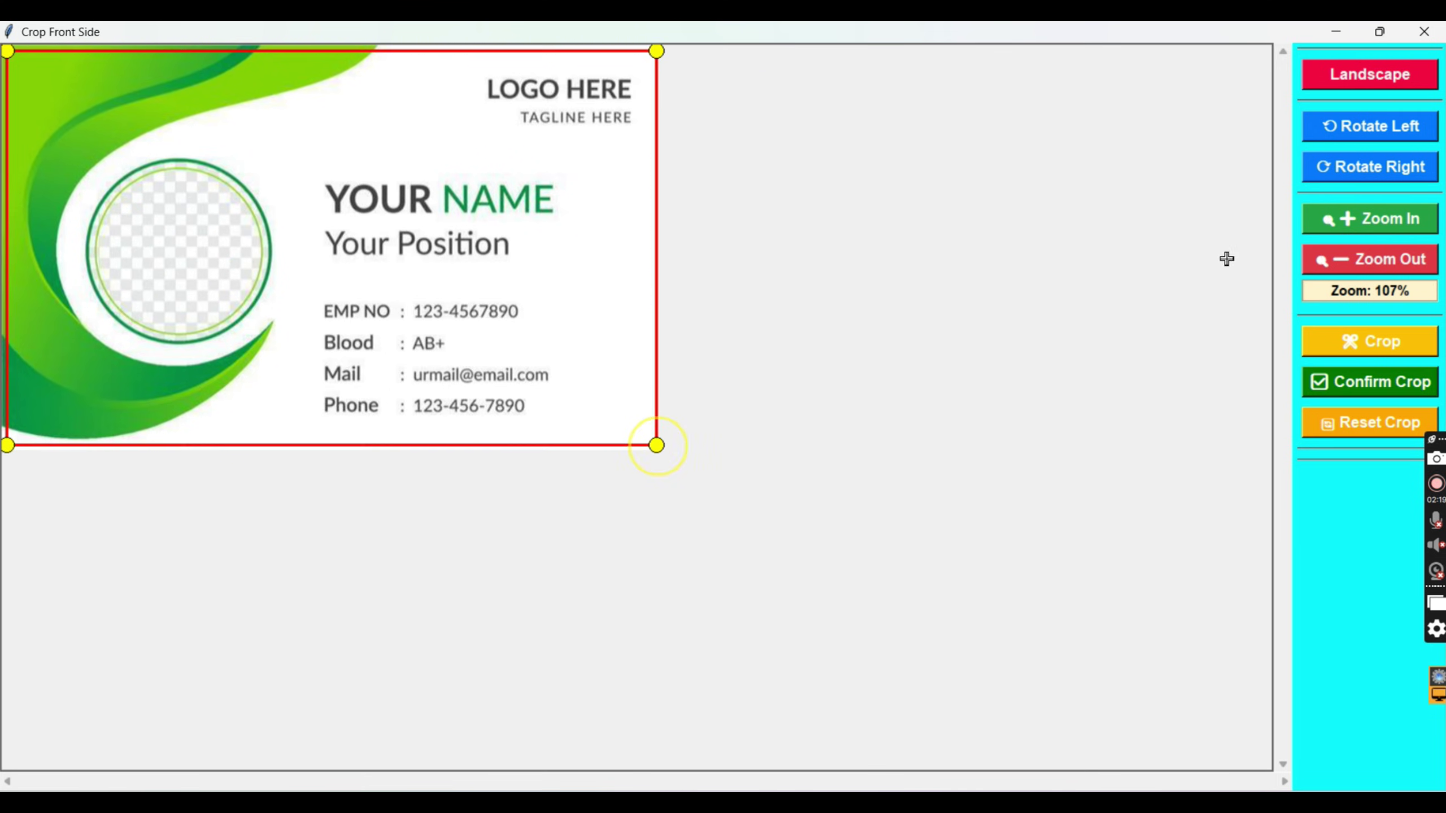
pyautogui.click(1345, 379)
pyautogui.press('Return')
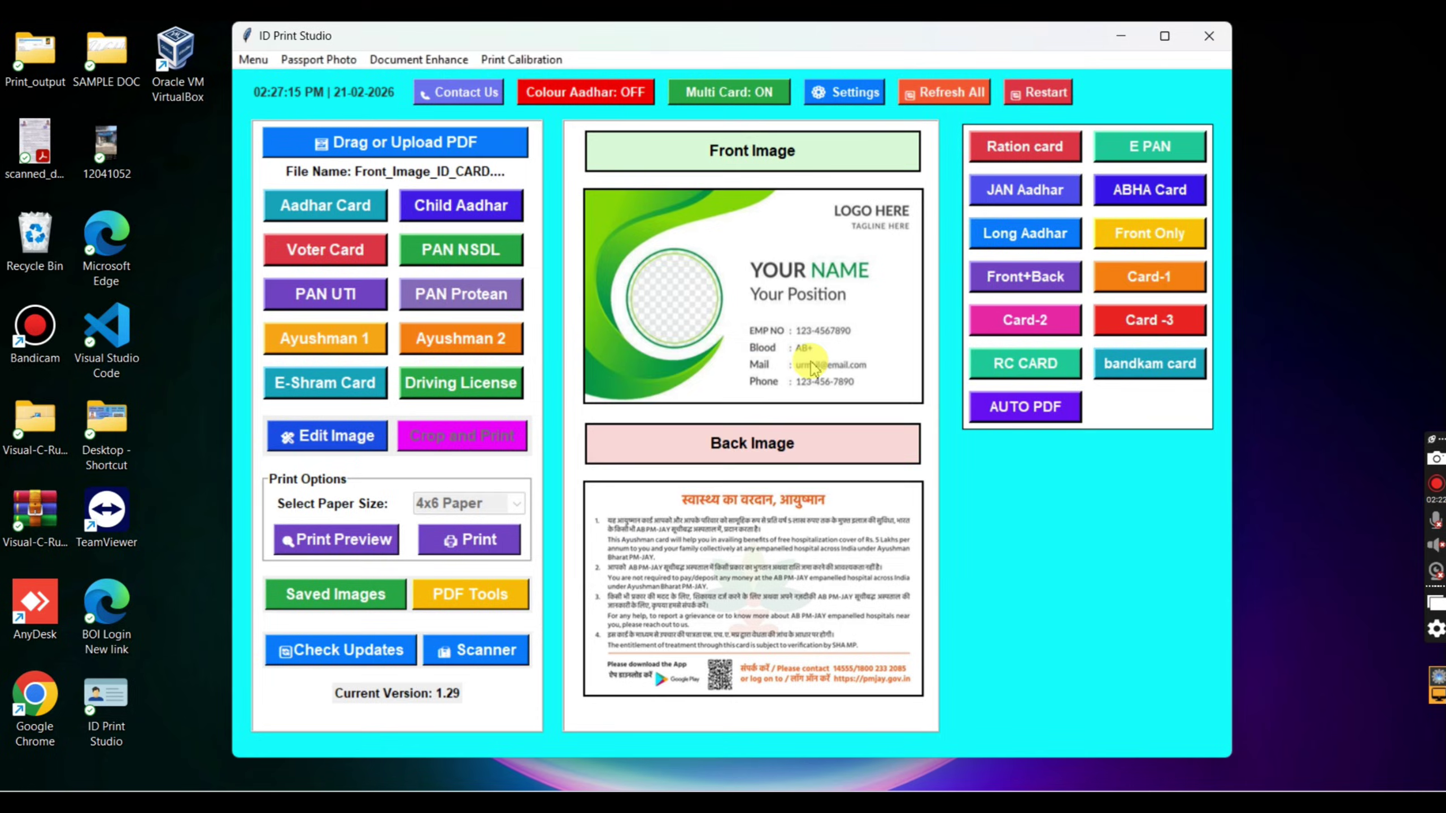
# Step: Load Back_Image_ID_CARD as card 5's back, crop it to the full card outline, and return to the final print preview
pyautogui.doubleClick(541, 392)
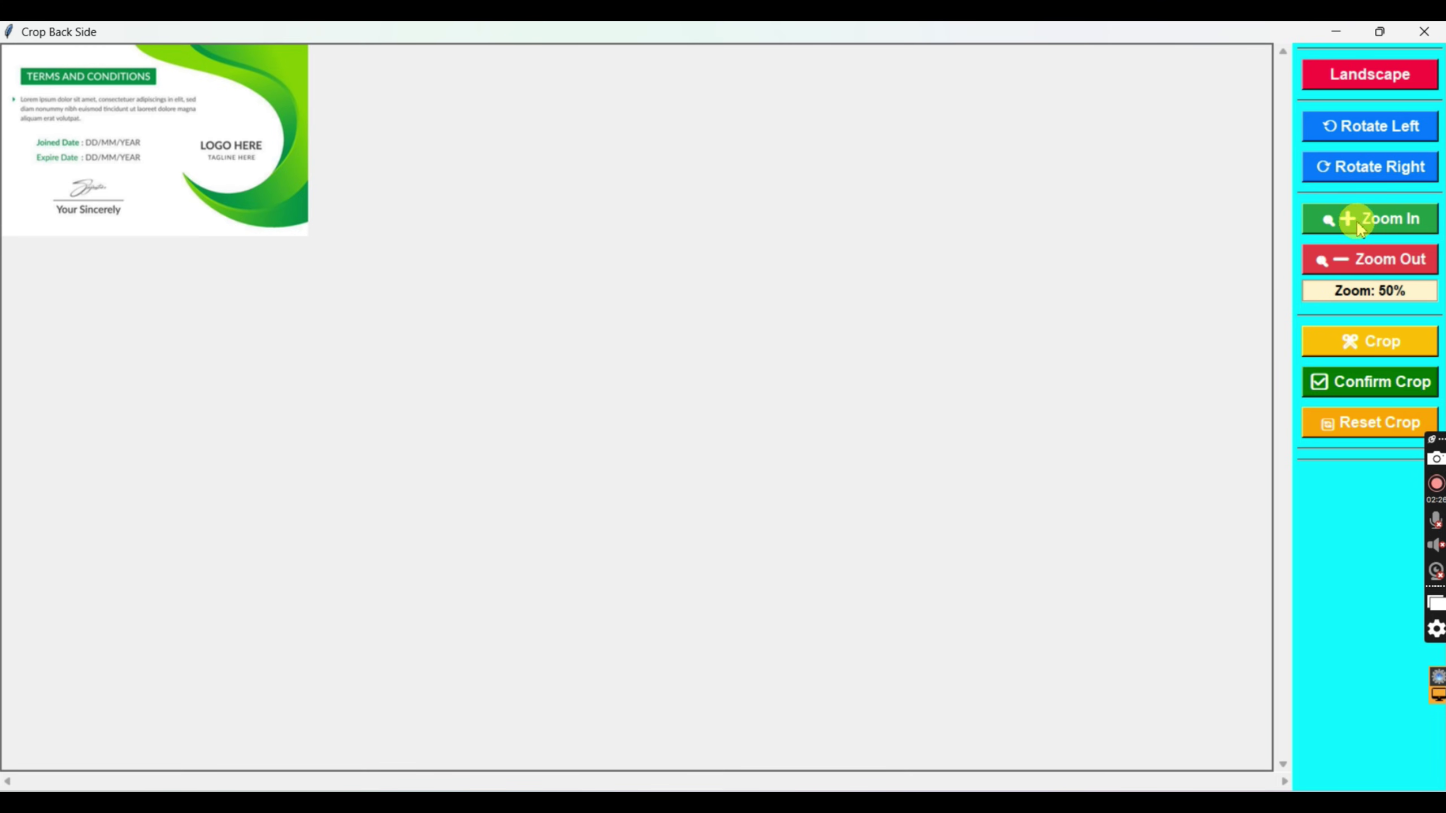
pyautogui.click(1355, 219)
pyautogui.click(1356, 219)
pyautogui.click(1355, 220)
pyautogui.click(1357, 221)
pyautogui.click(1357, 221)
pyautogui.click(1357, 221)
pyautogui.click(1357, 221)
pyautogui.click(1357, 221)
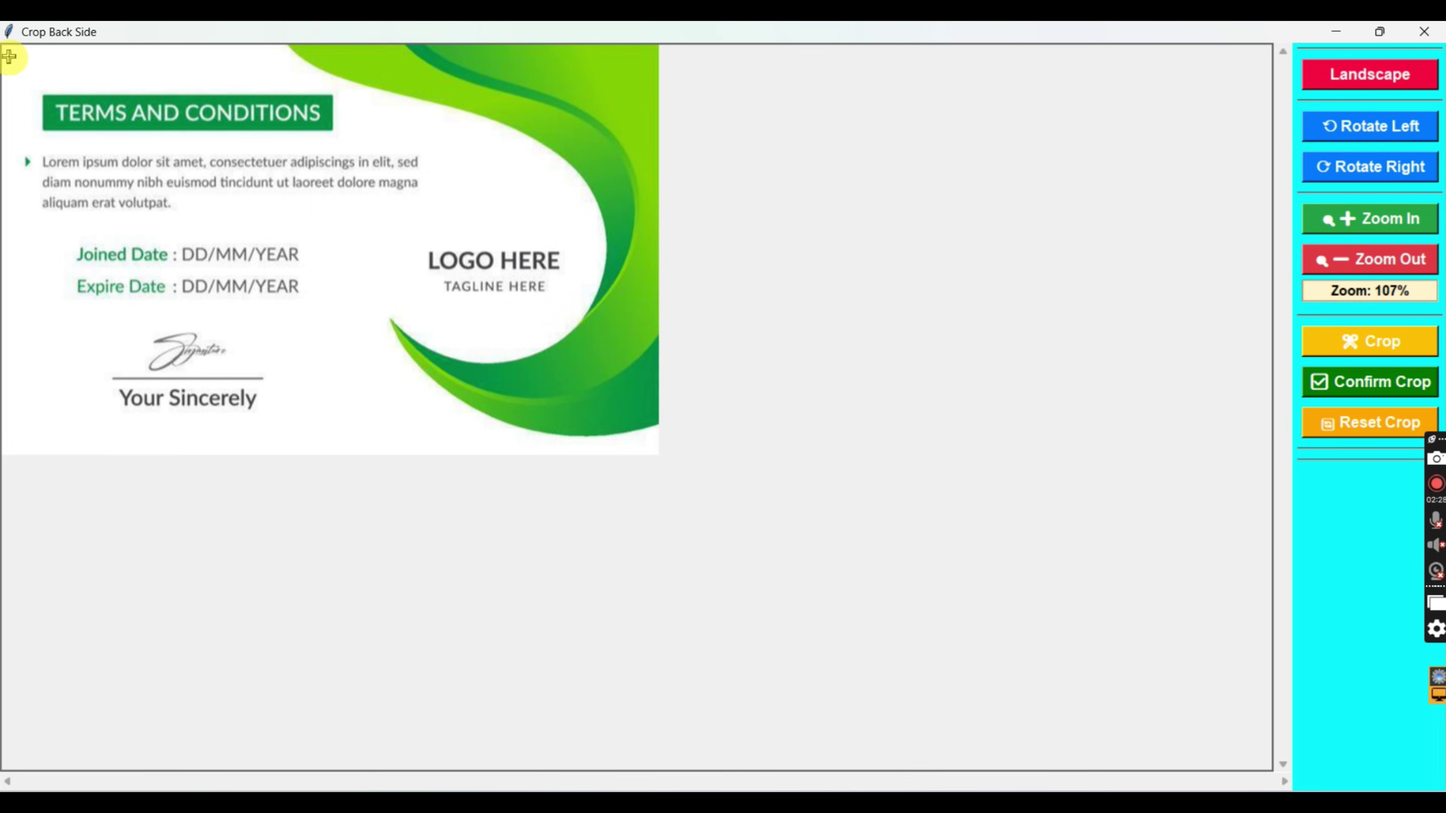
pyautogui.moveTo(7, 52); pyautogui.dragTo(657, 448)
pyautogui.click(1361, 383)
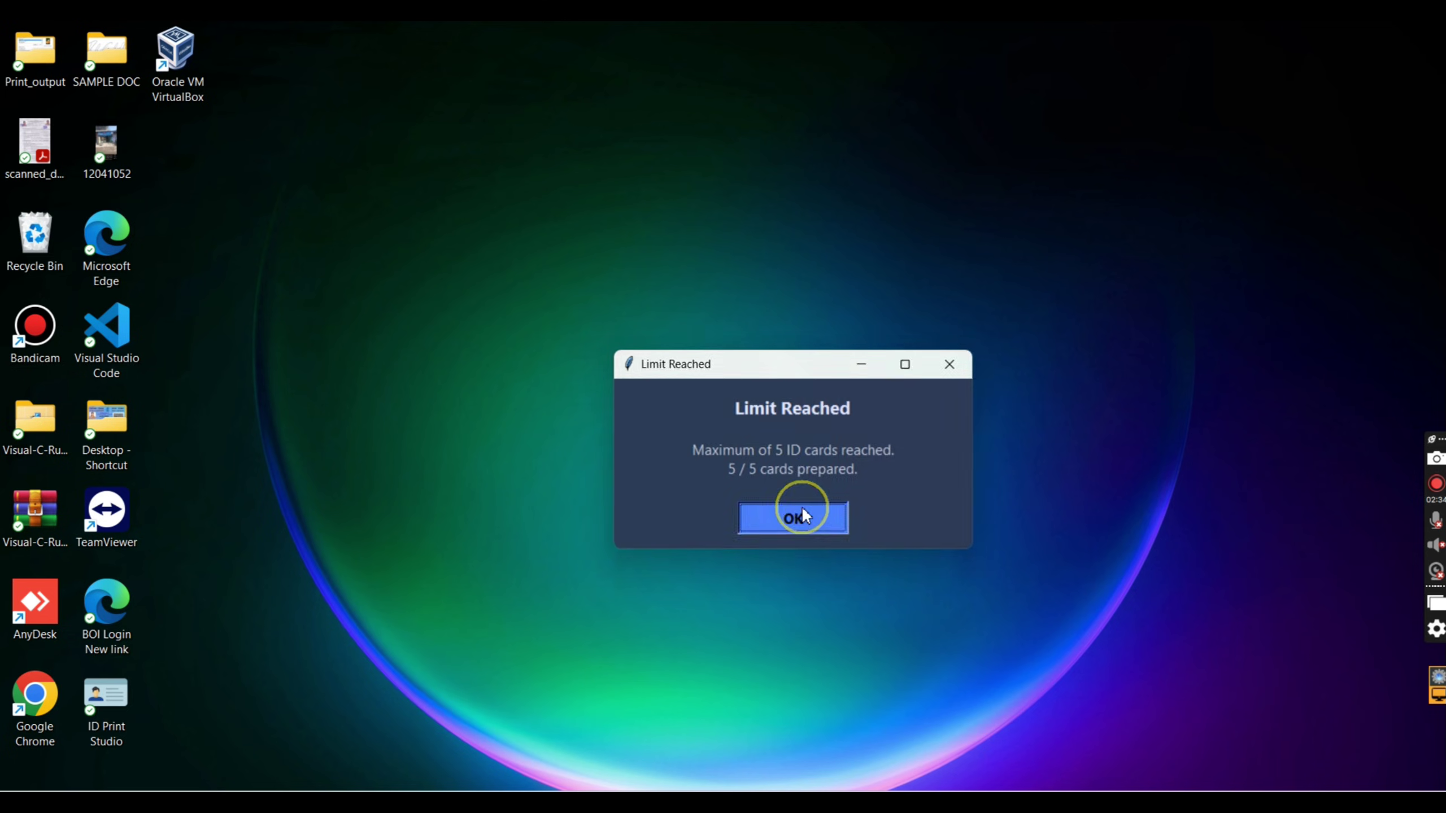
pyautogui.click(800, 507)
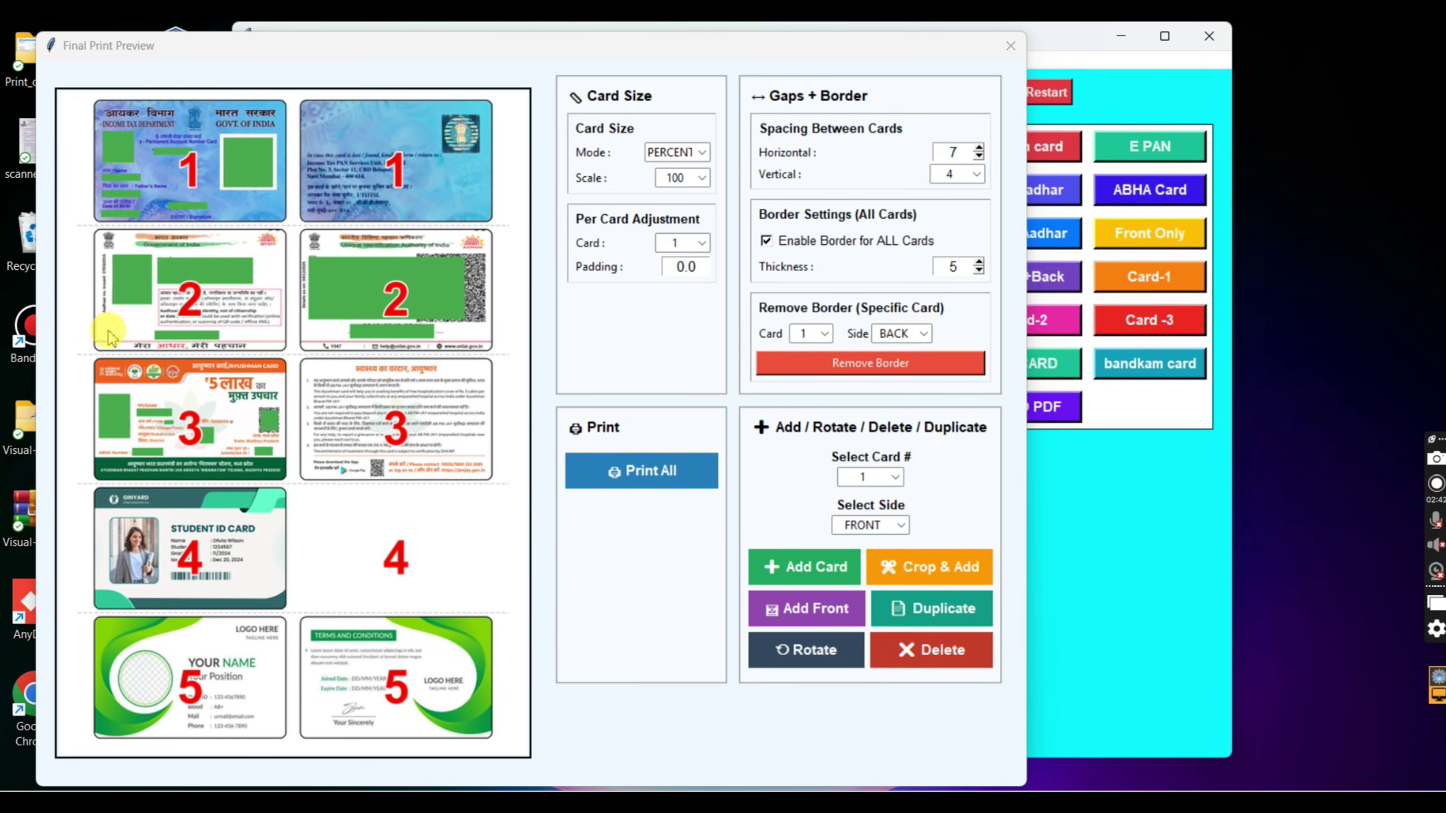
# Step: Delete card 3, the Ayushman card, from the print sheet
pyautogui.click(268, 399)
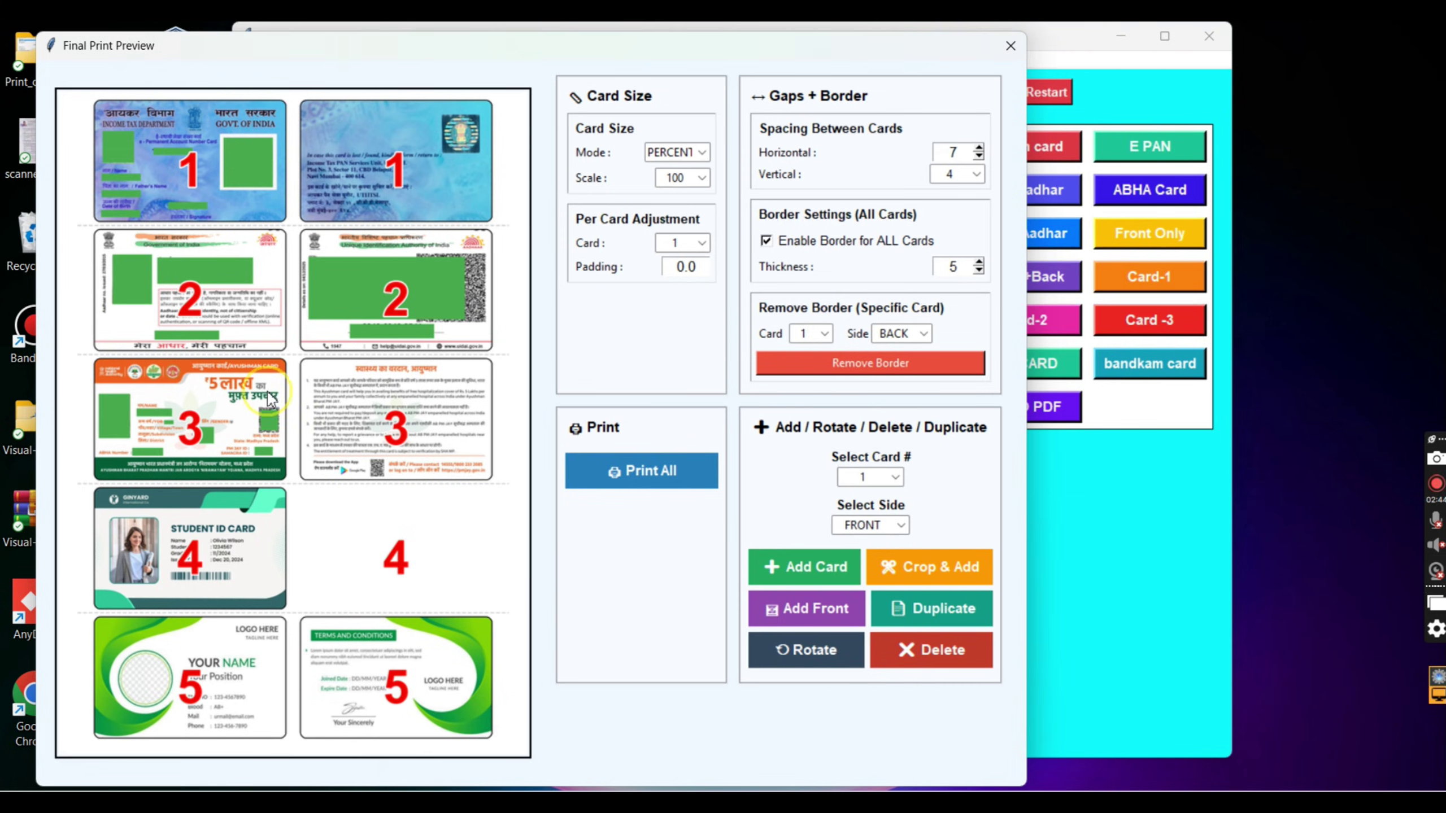
pyautogui.click(881, 483)
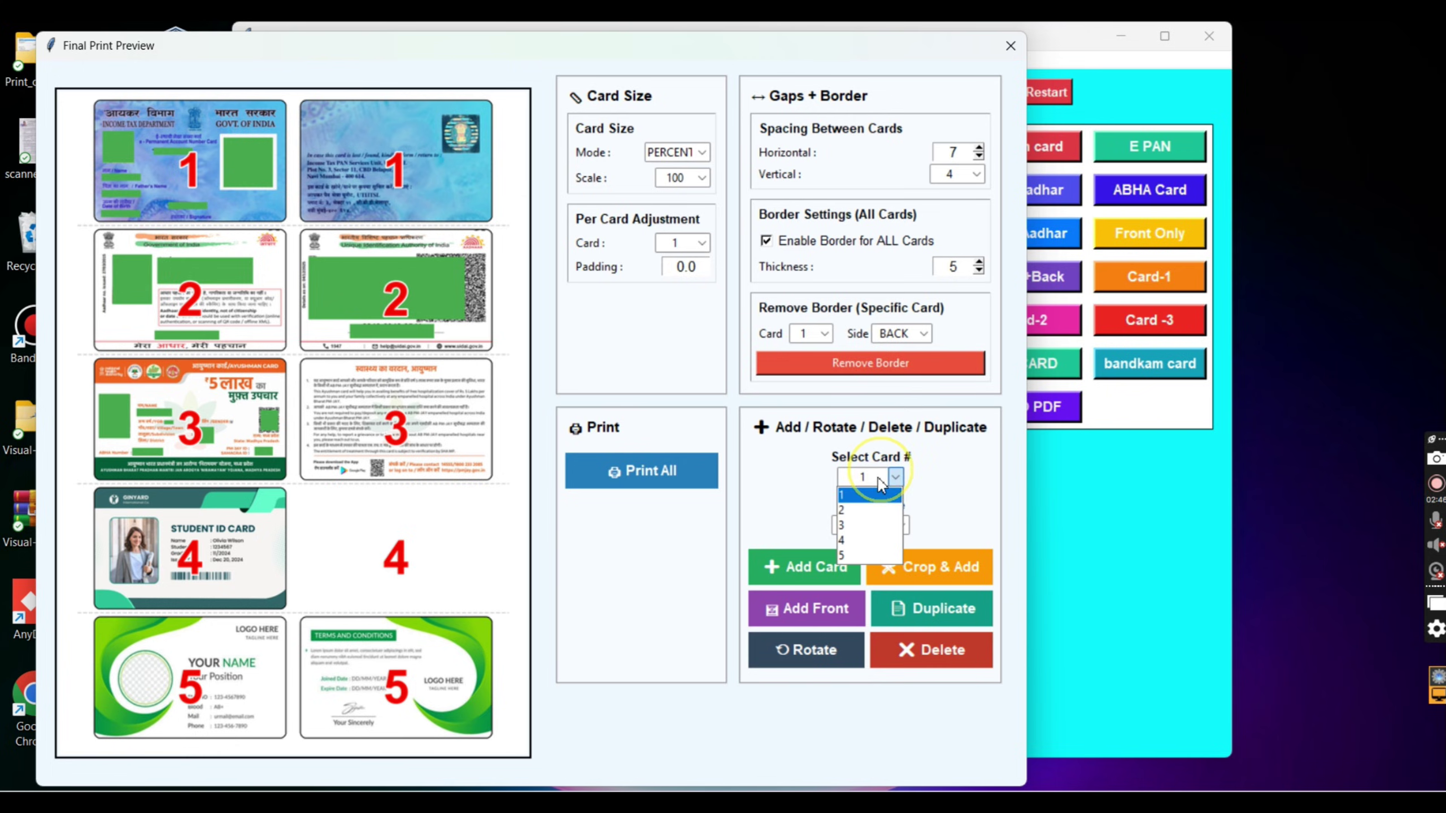
pyautogui.click(865, 525)
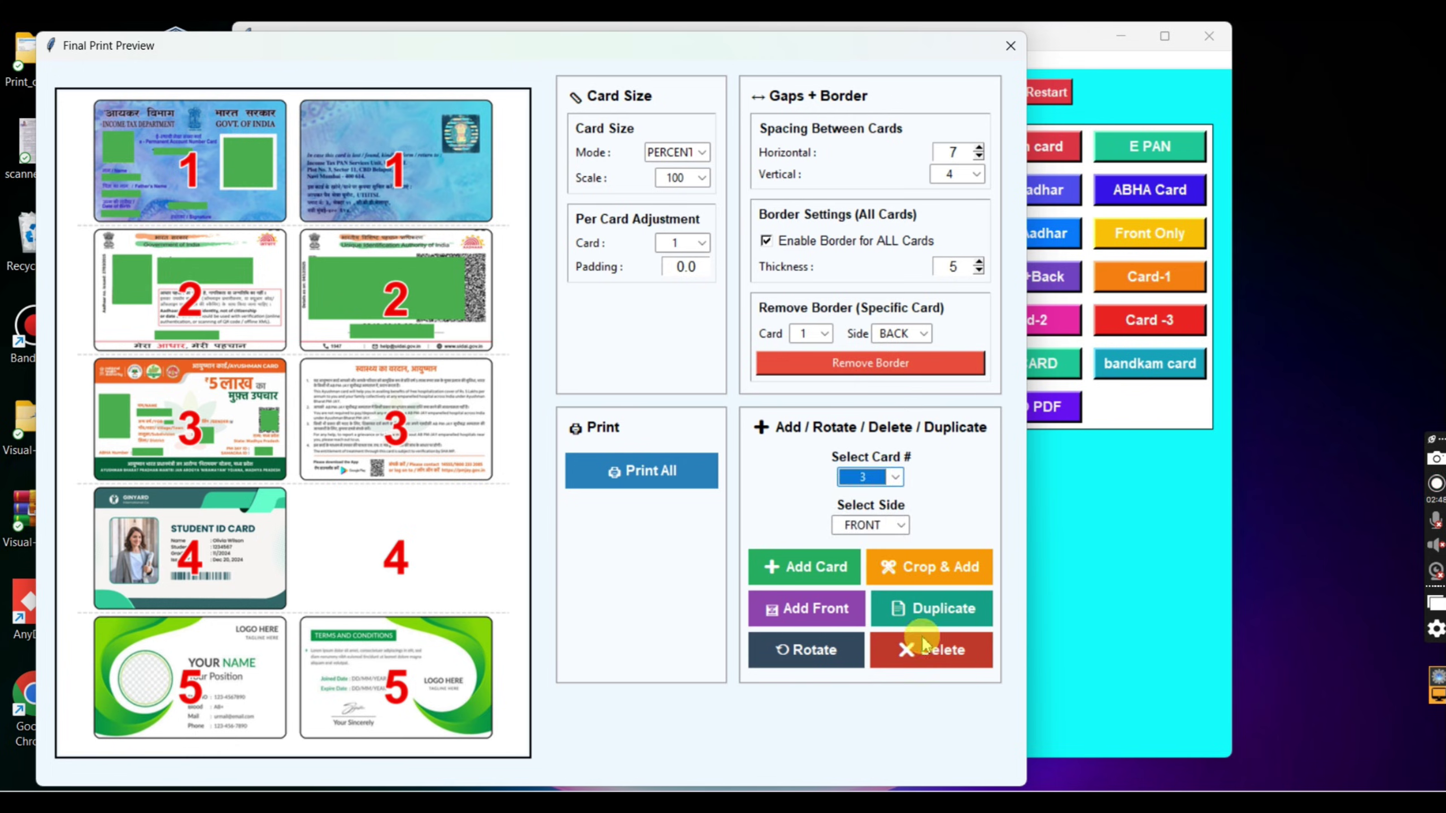
pyautogui.click(938, 659)
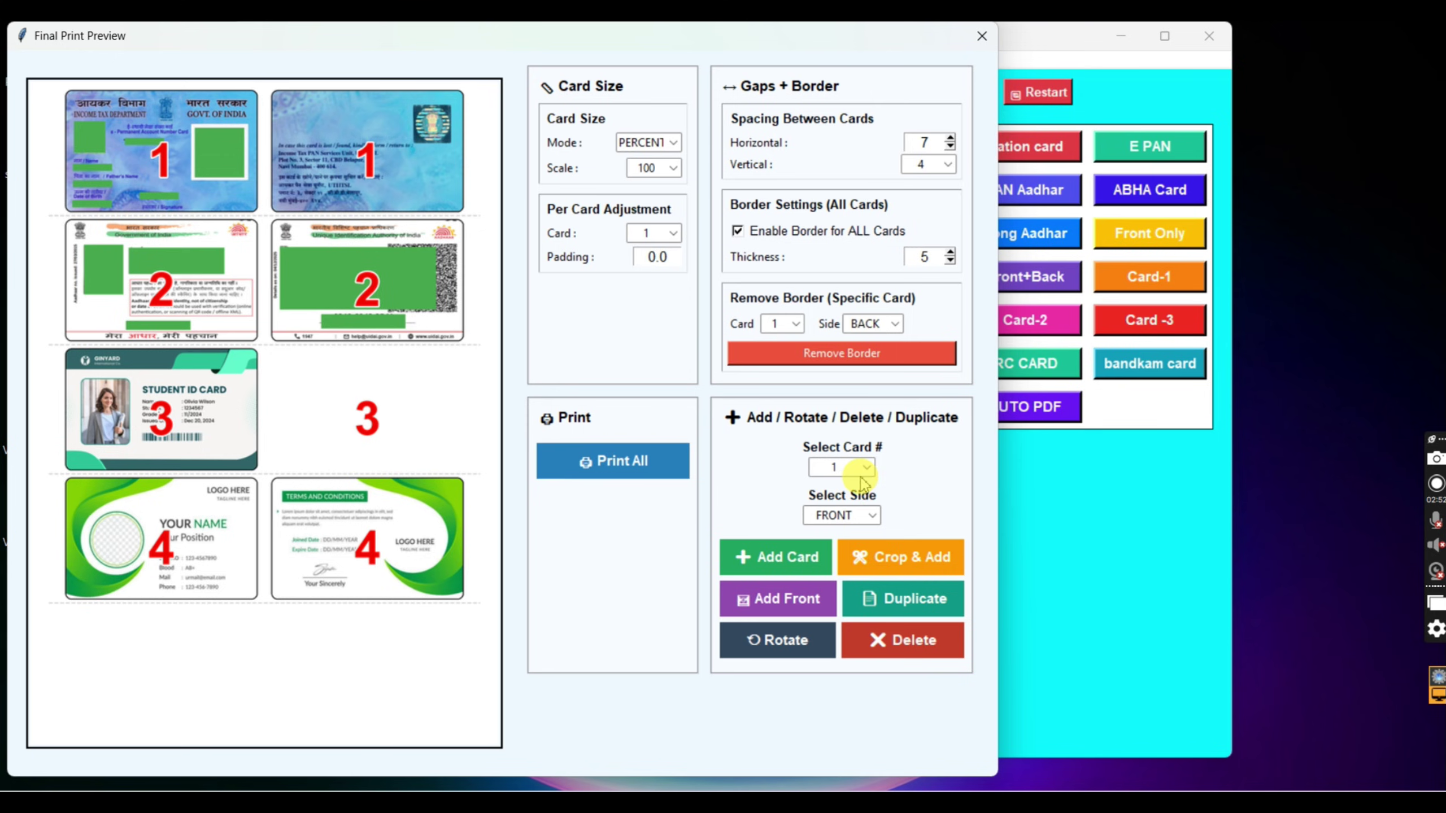
# Step: Duplicate card 1, the PAN card, on the print sheet
pyautogui.click(842, 467)
pyautogui.click(835, 481)
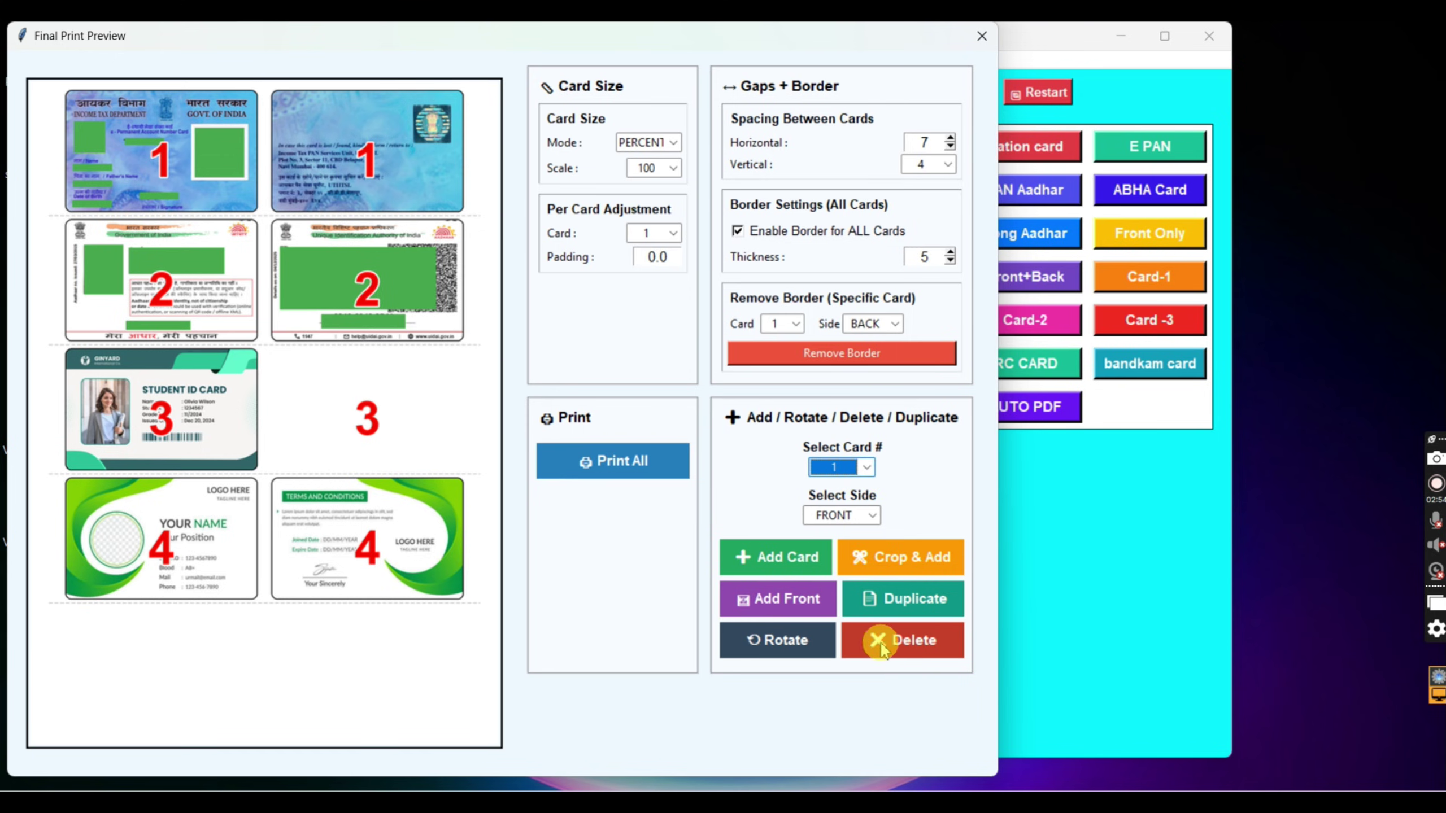
pyautogui.click(892, 607)
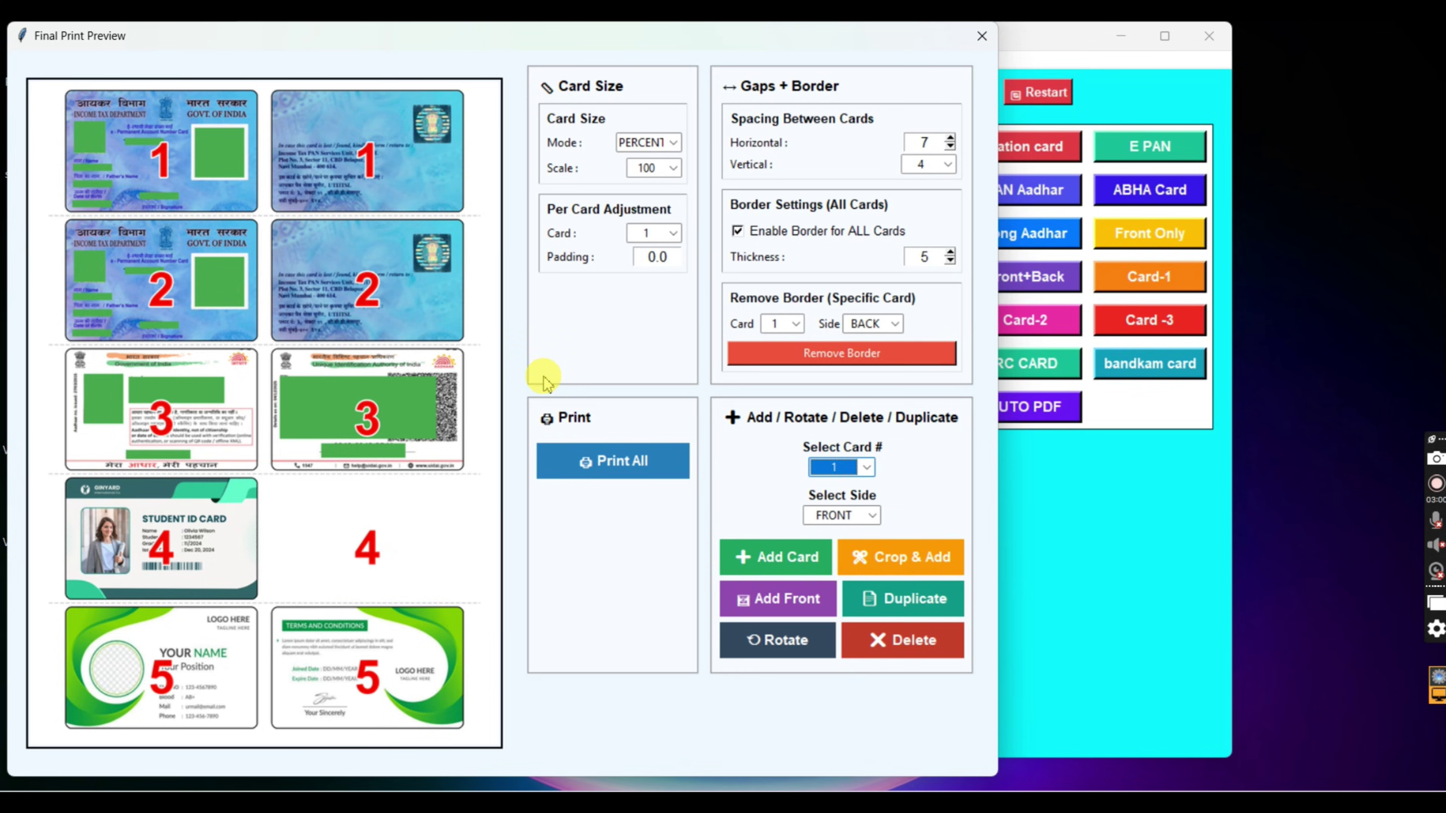
# Step: Delete card 3, the Aadhaar card, from the print sheet
pyautogui.click(854, 469)
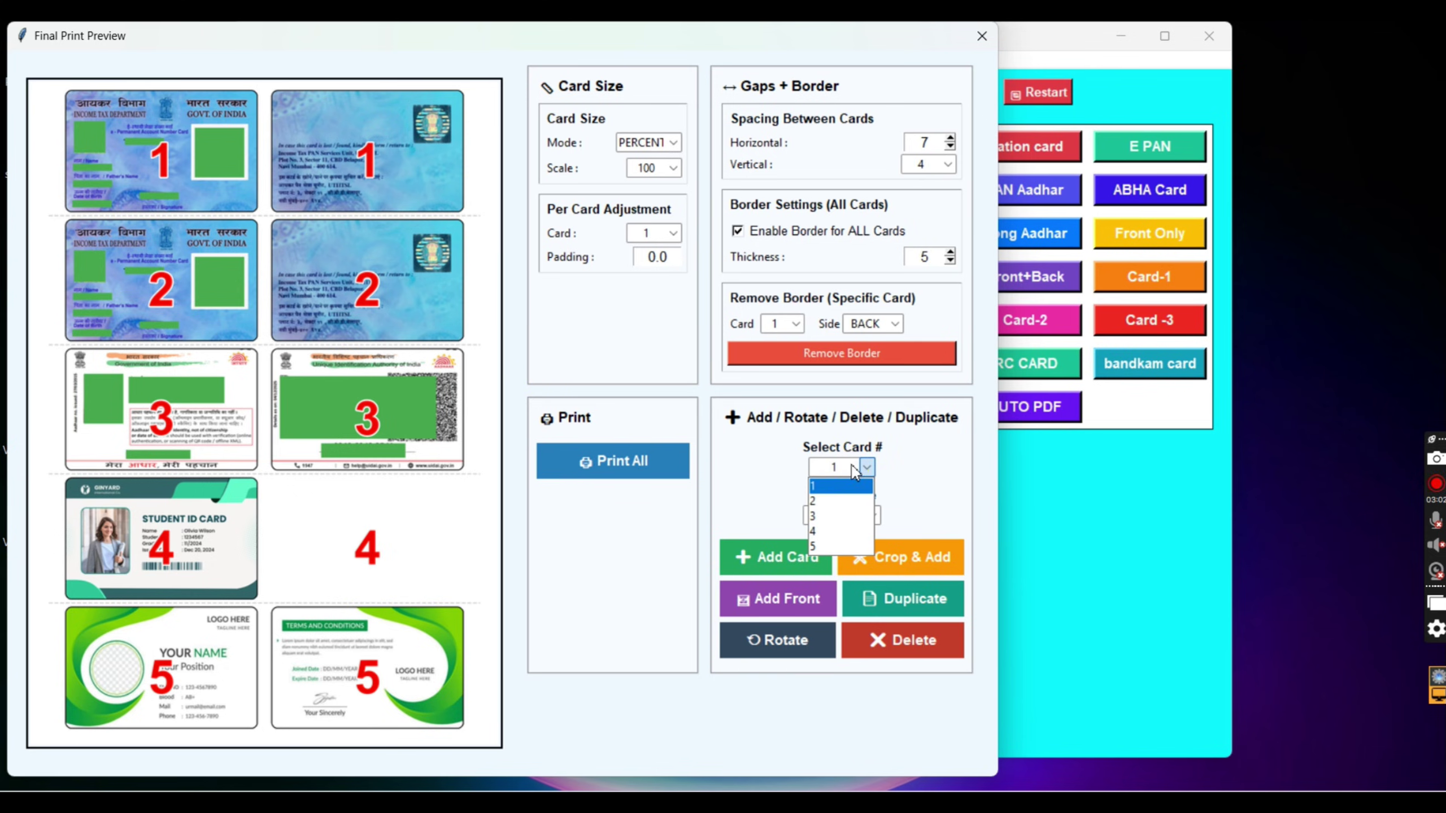
pyautogui.click(831, 516)
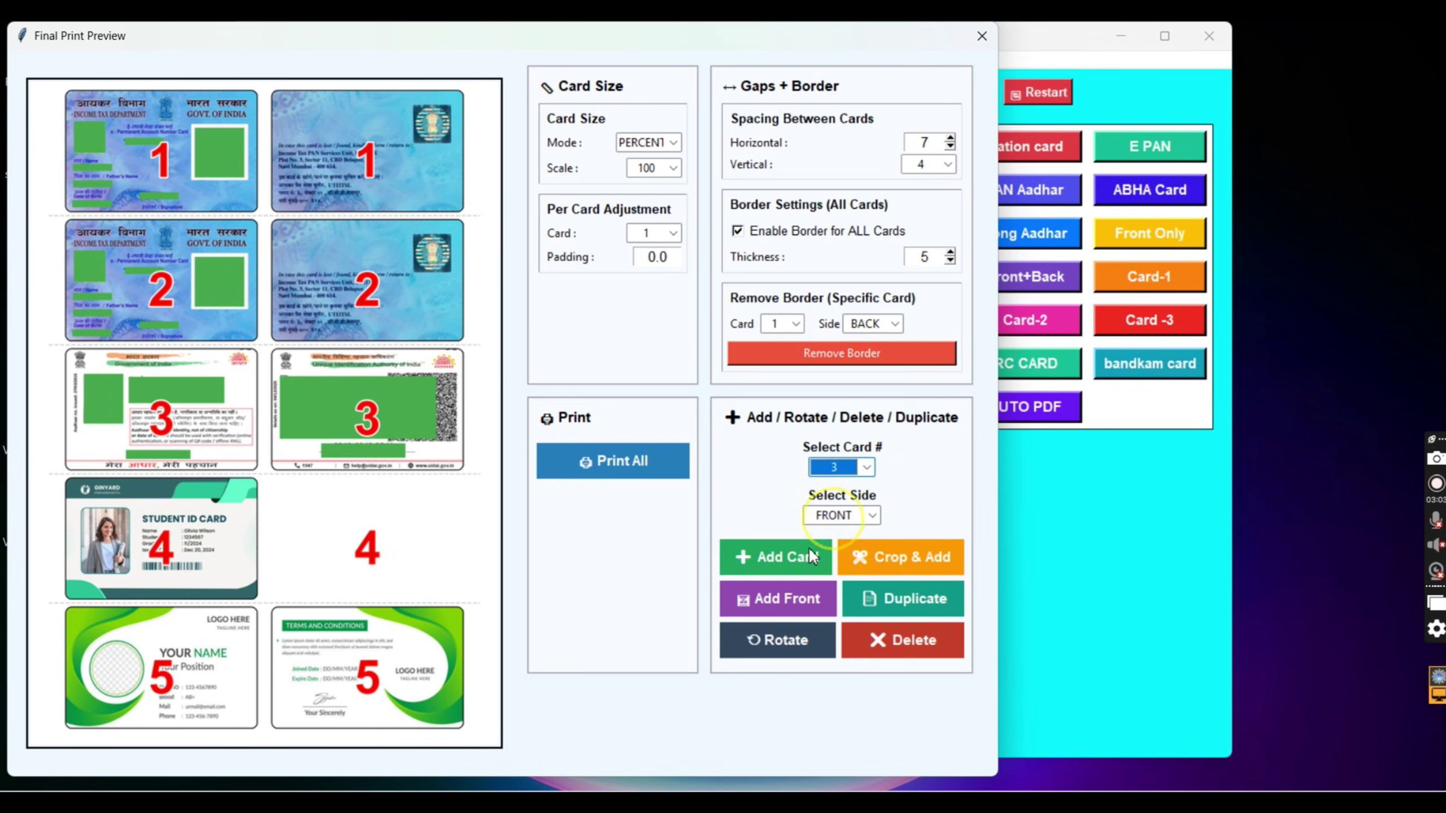
pyautogui.click(879, 638)
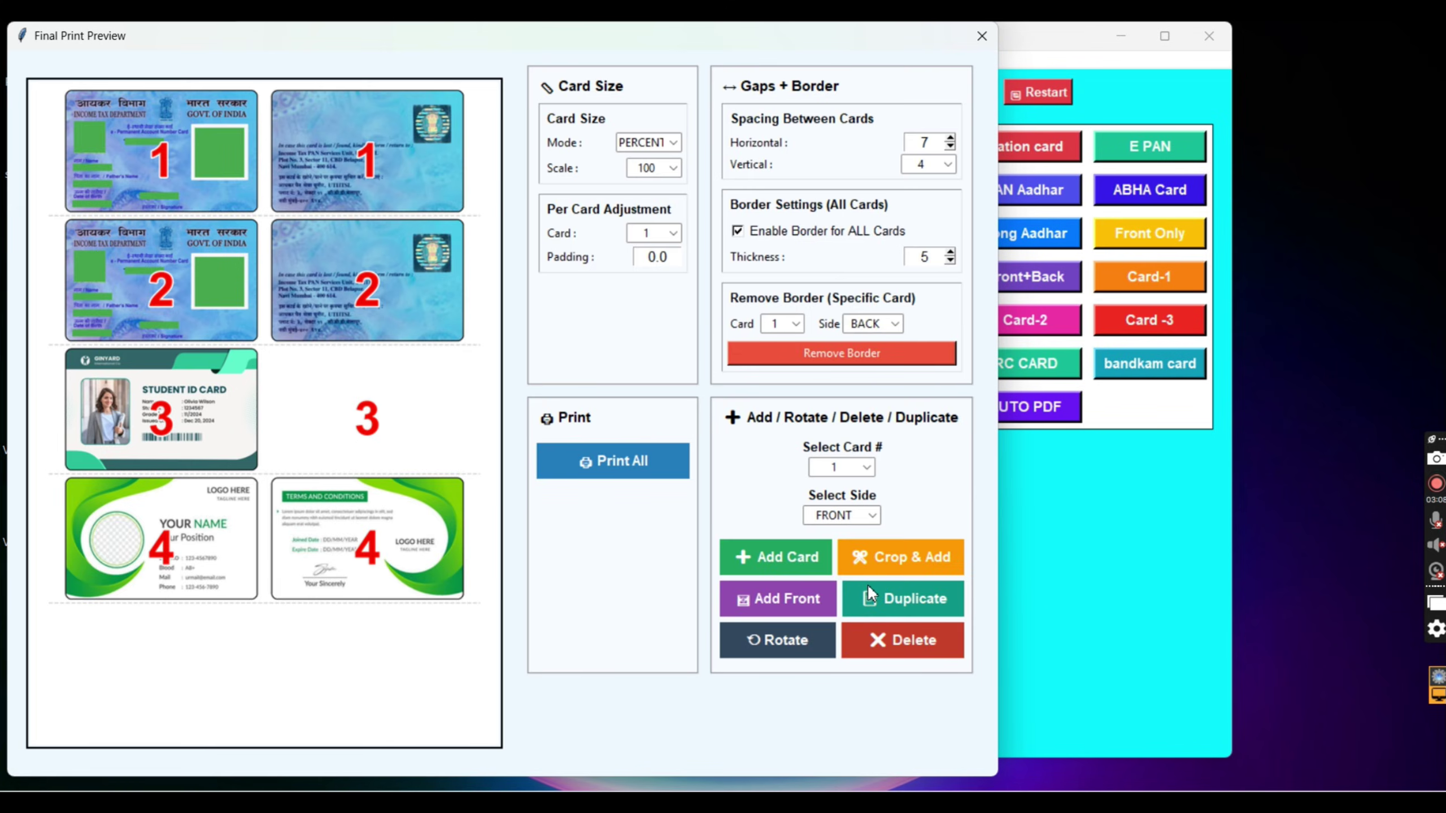
# Step: Duplicate card 3, the front-only student ID card, on the print sheet
pyautogui.click(829, 459)
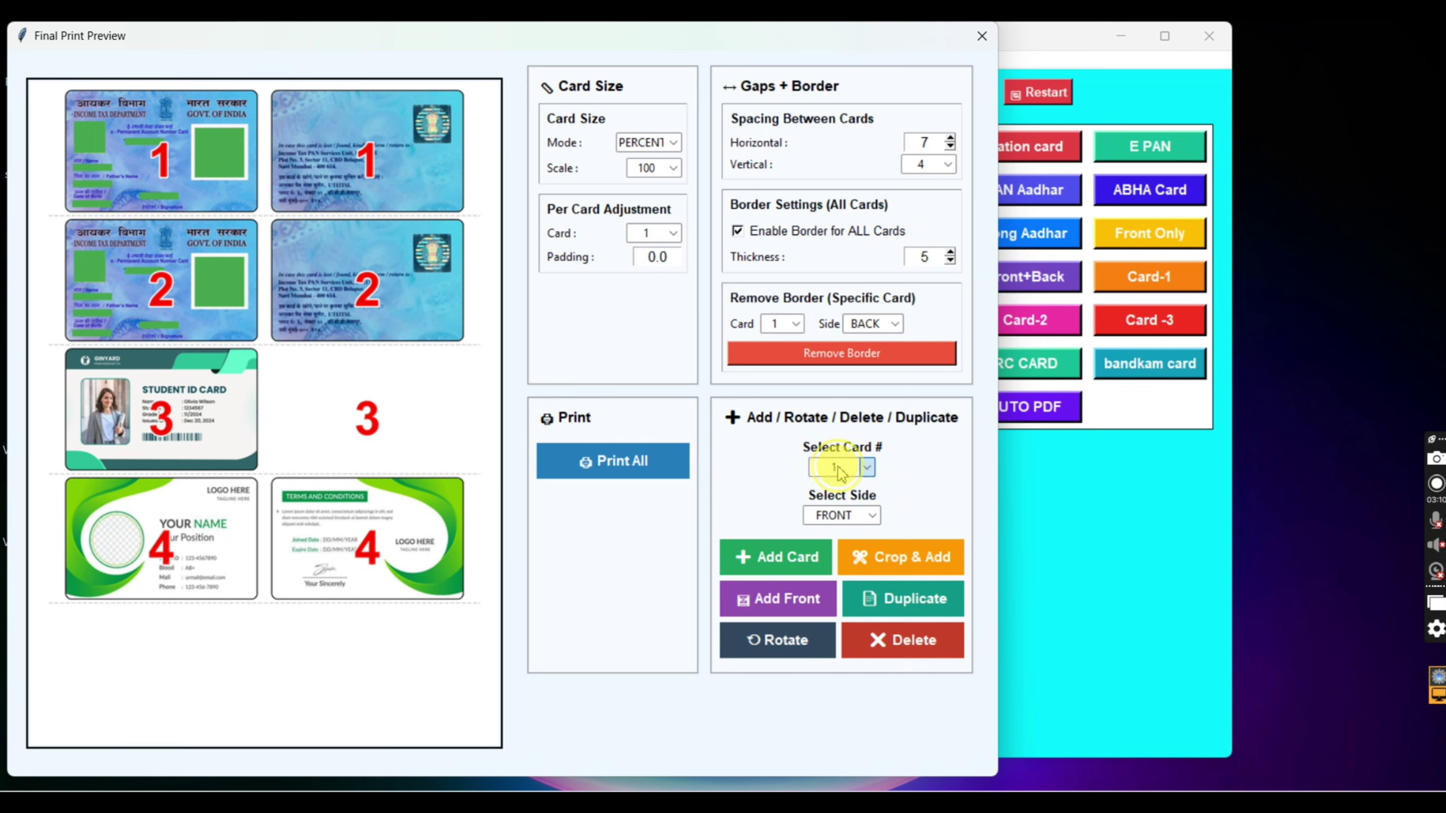
pyautogui.click(848, 513)
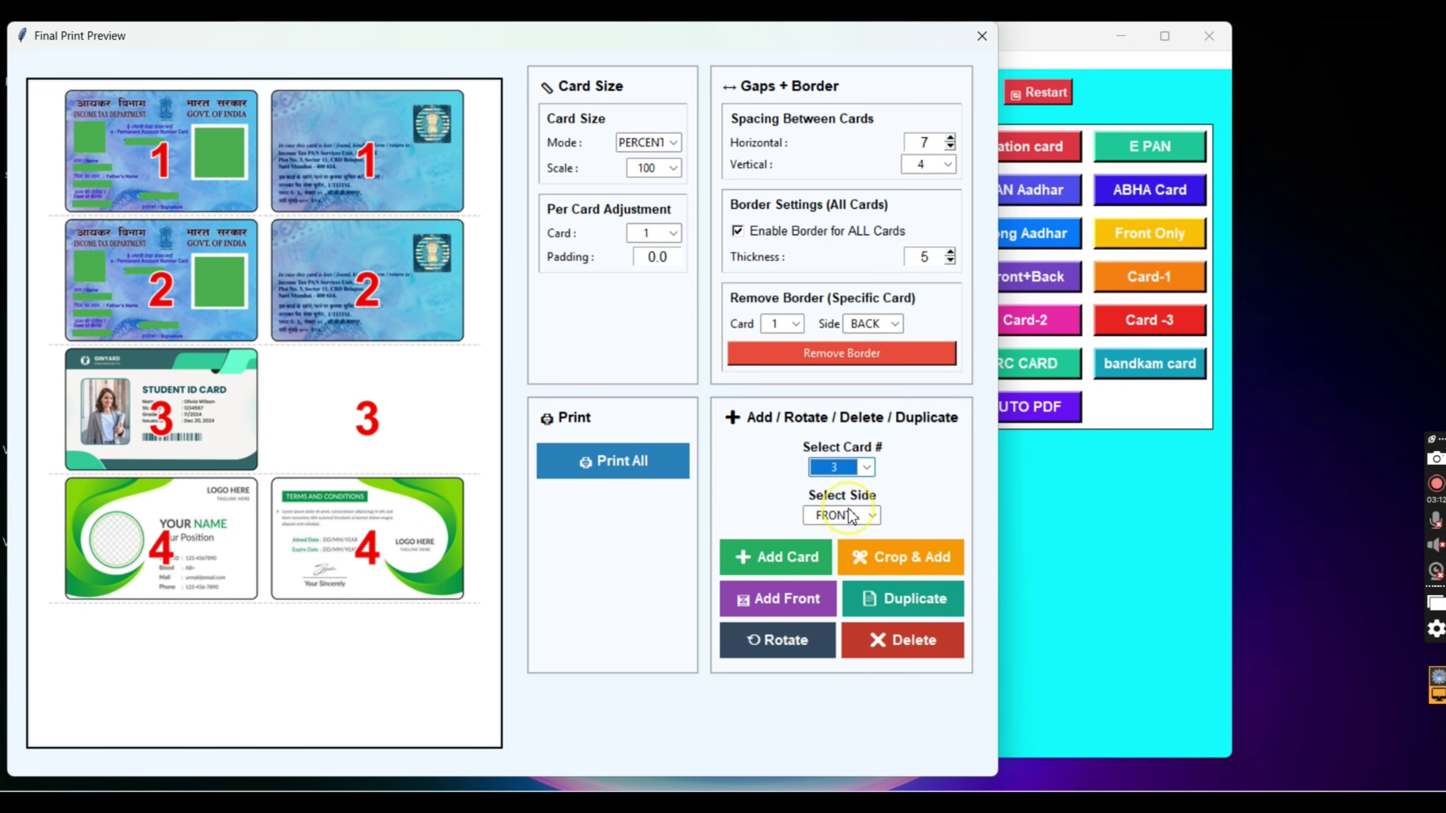
pyautogui.click(880, 599)
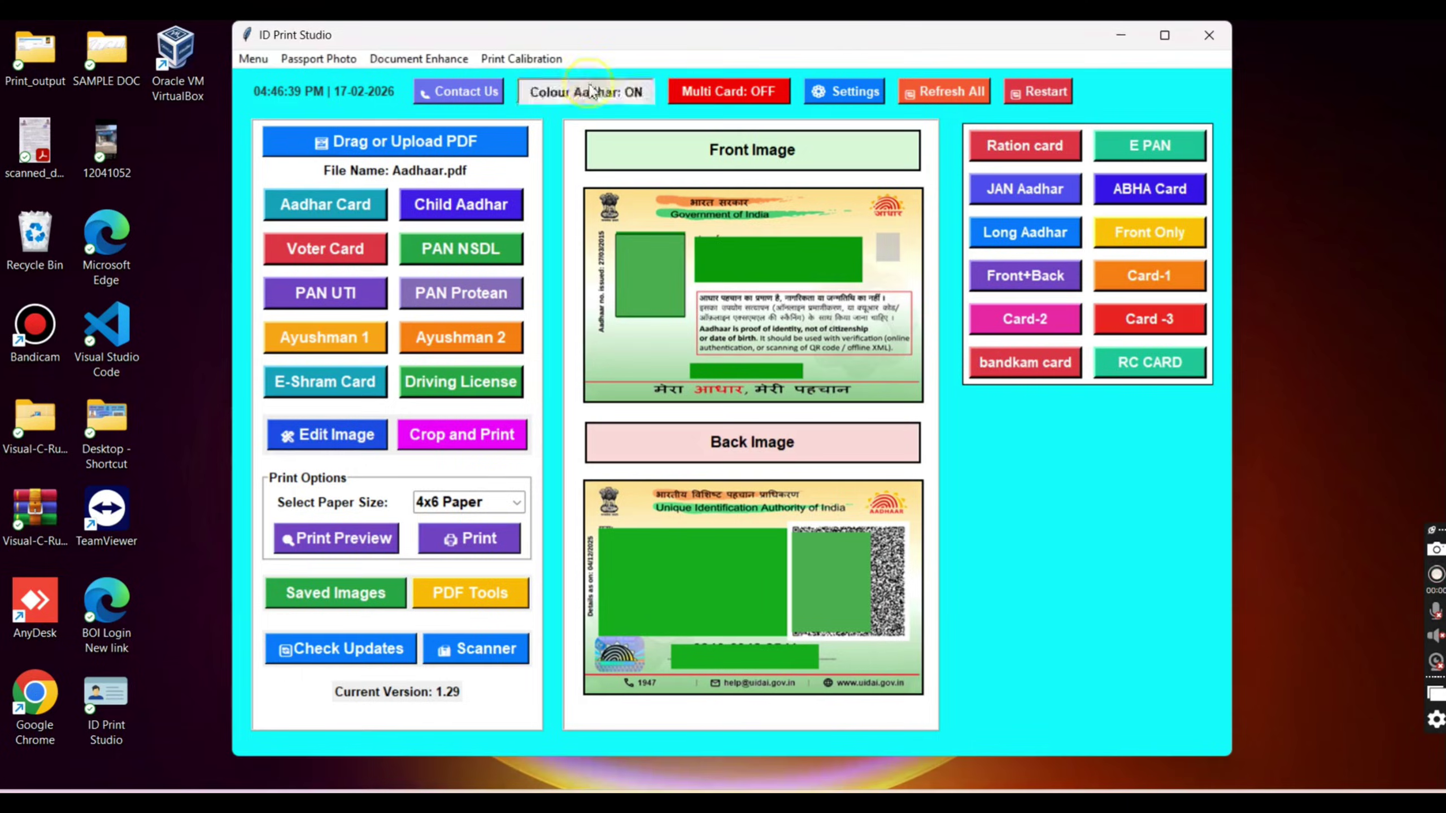
# Step: Turn off the Colour Aadhar mode and refresh the application to clear the loaded card images
pyautogui.click(589, 90)
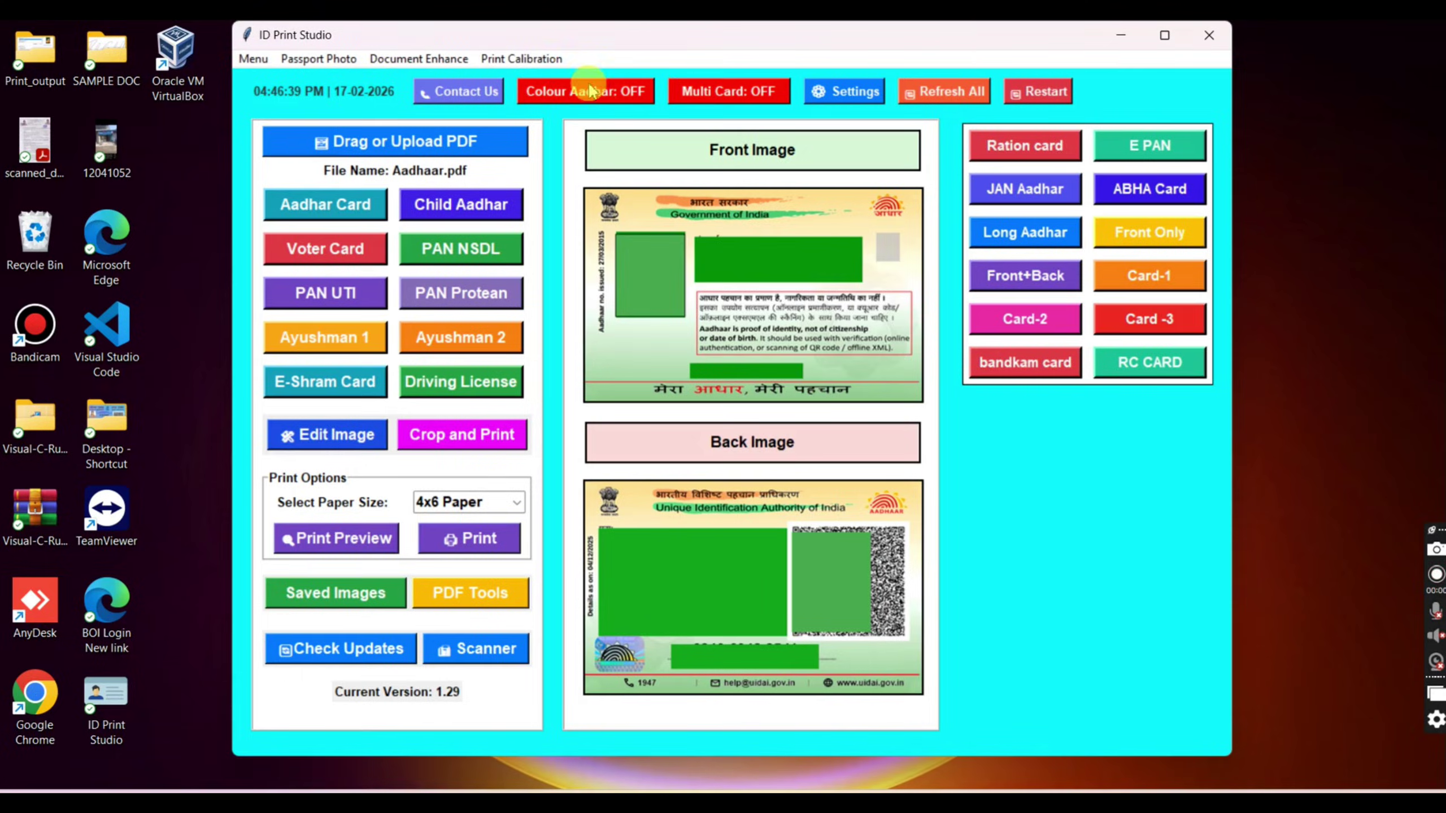
pyautogui.click(959, 98)
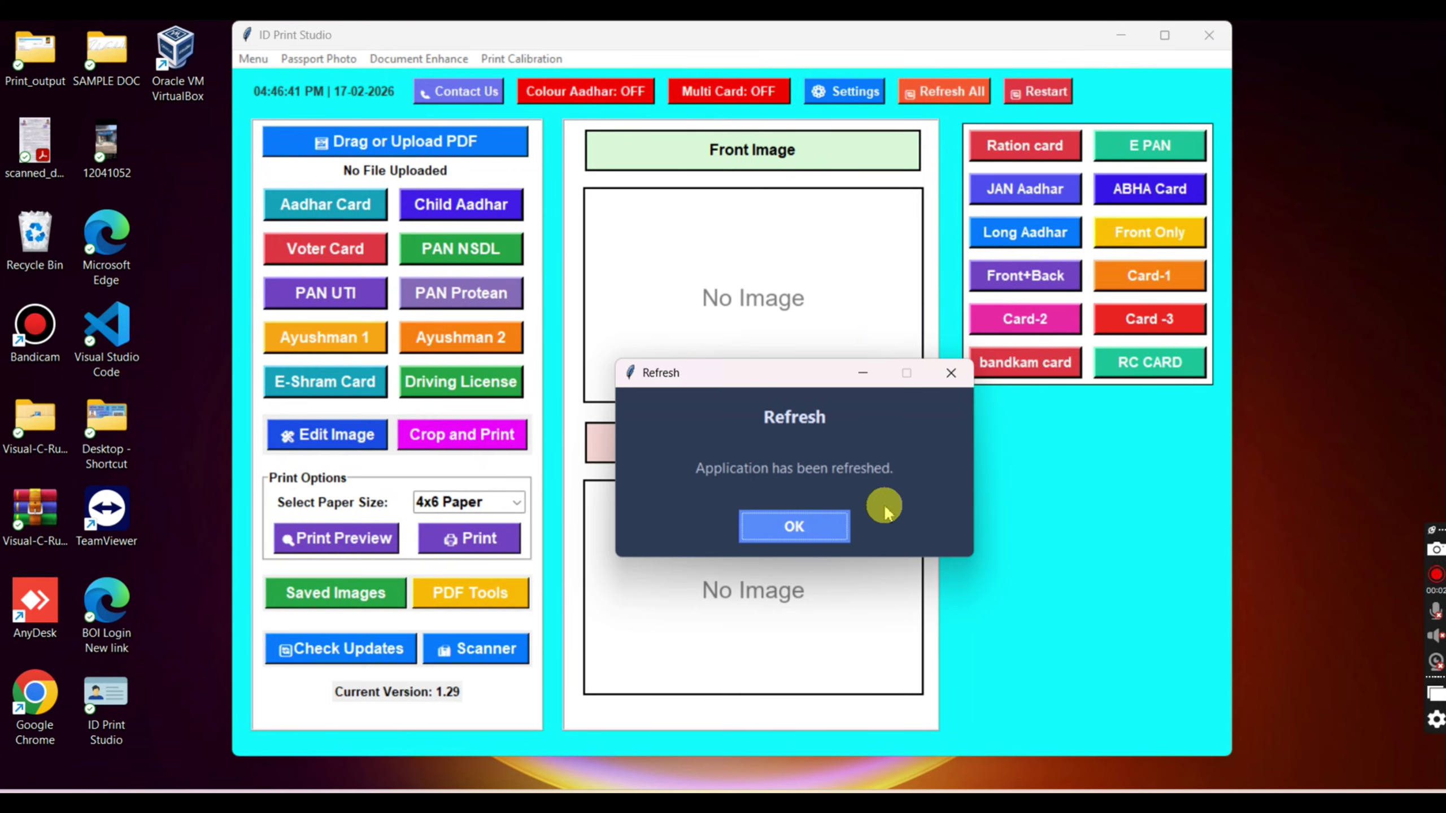
pyautogui.click(792, 524)
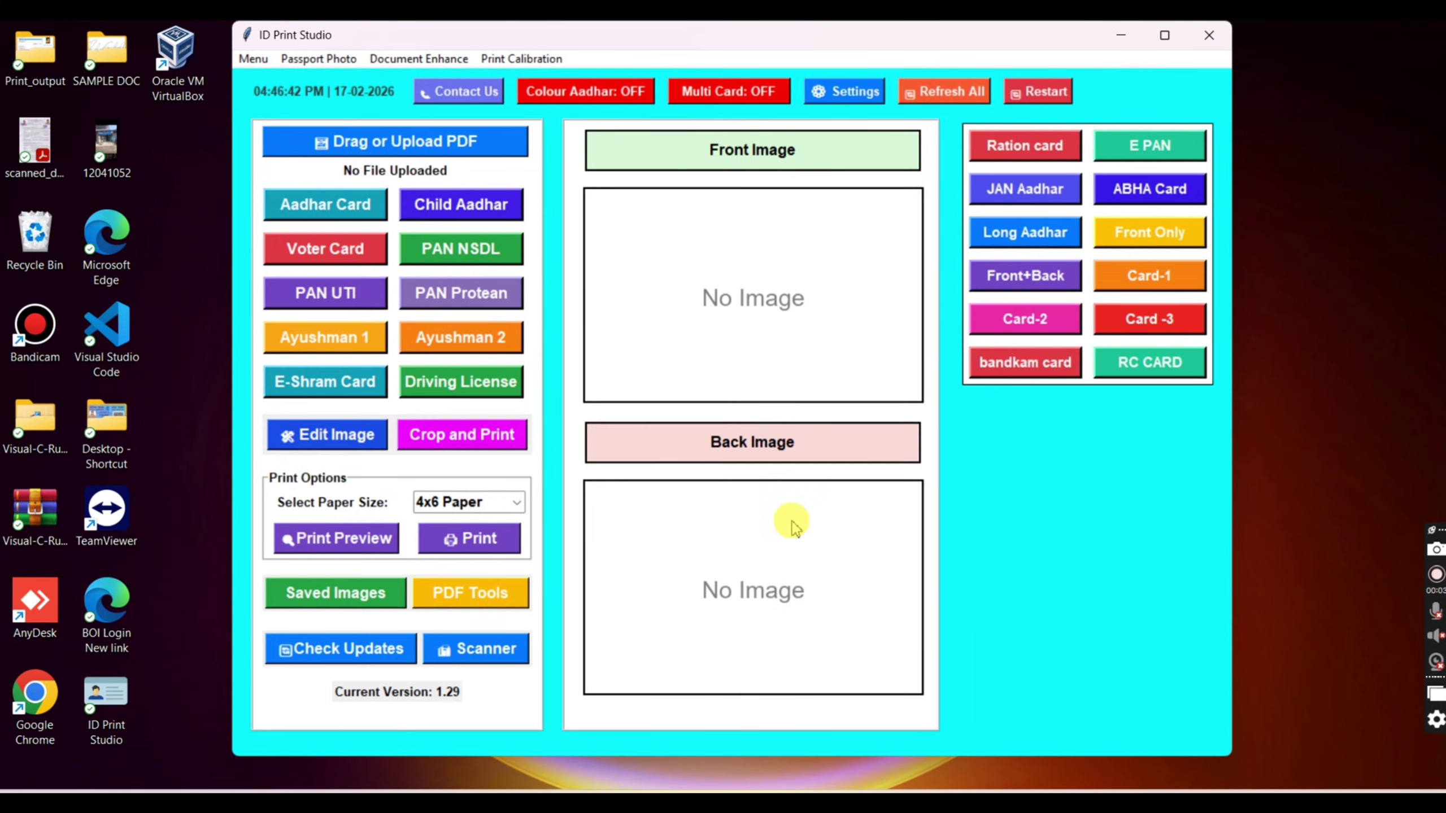
# Step: Load Aadhaar.pdf as an Aadhar Card and open its front image for editing
pyautogui.click(399, 139)
pyautogui.click(983, 254)
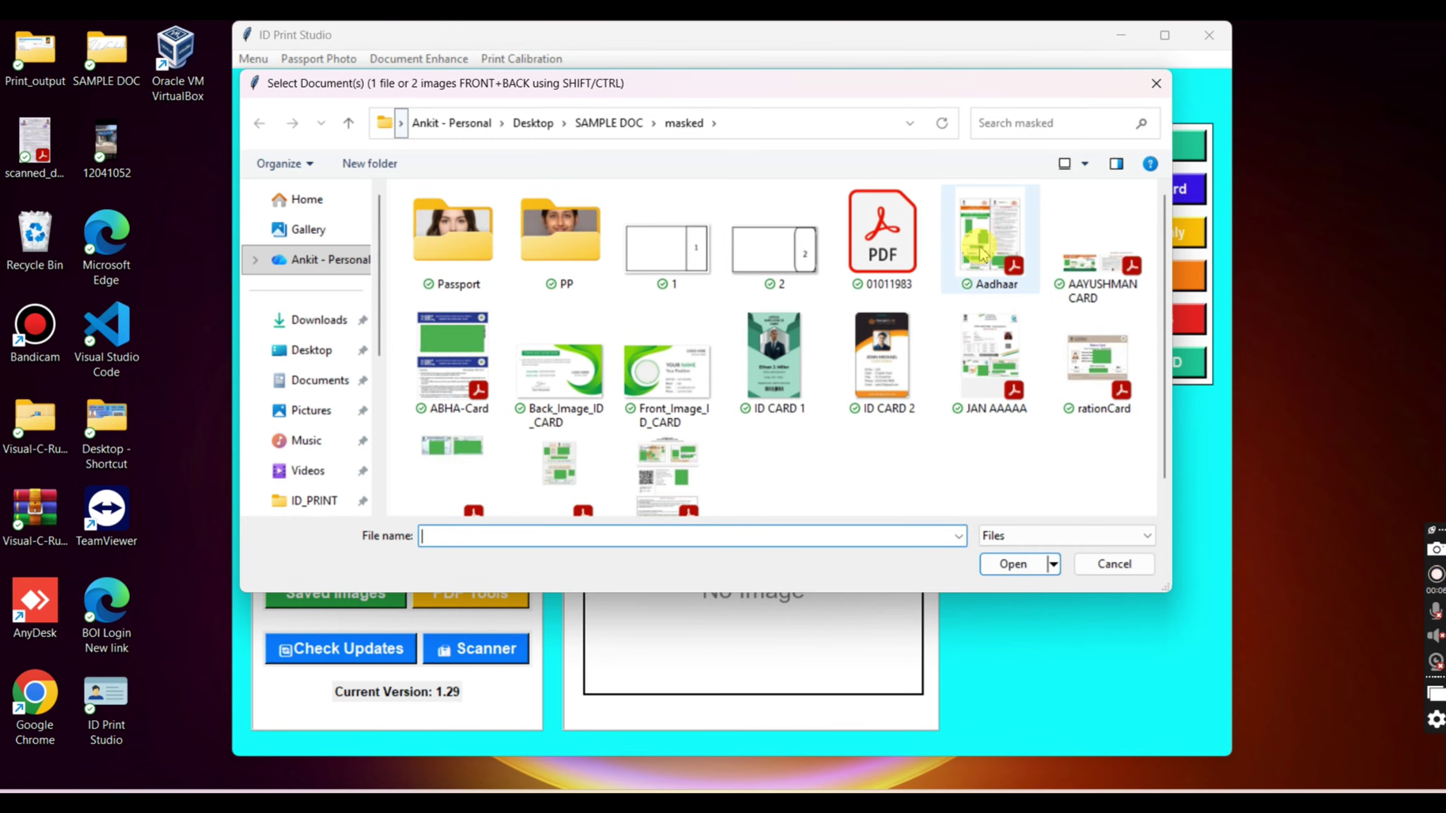
pyautogui.doubleClick(983, 255)
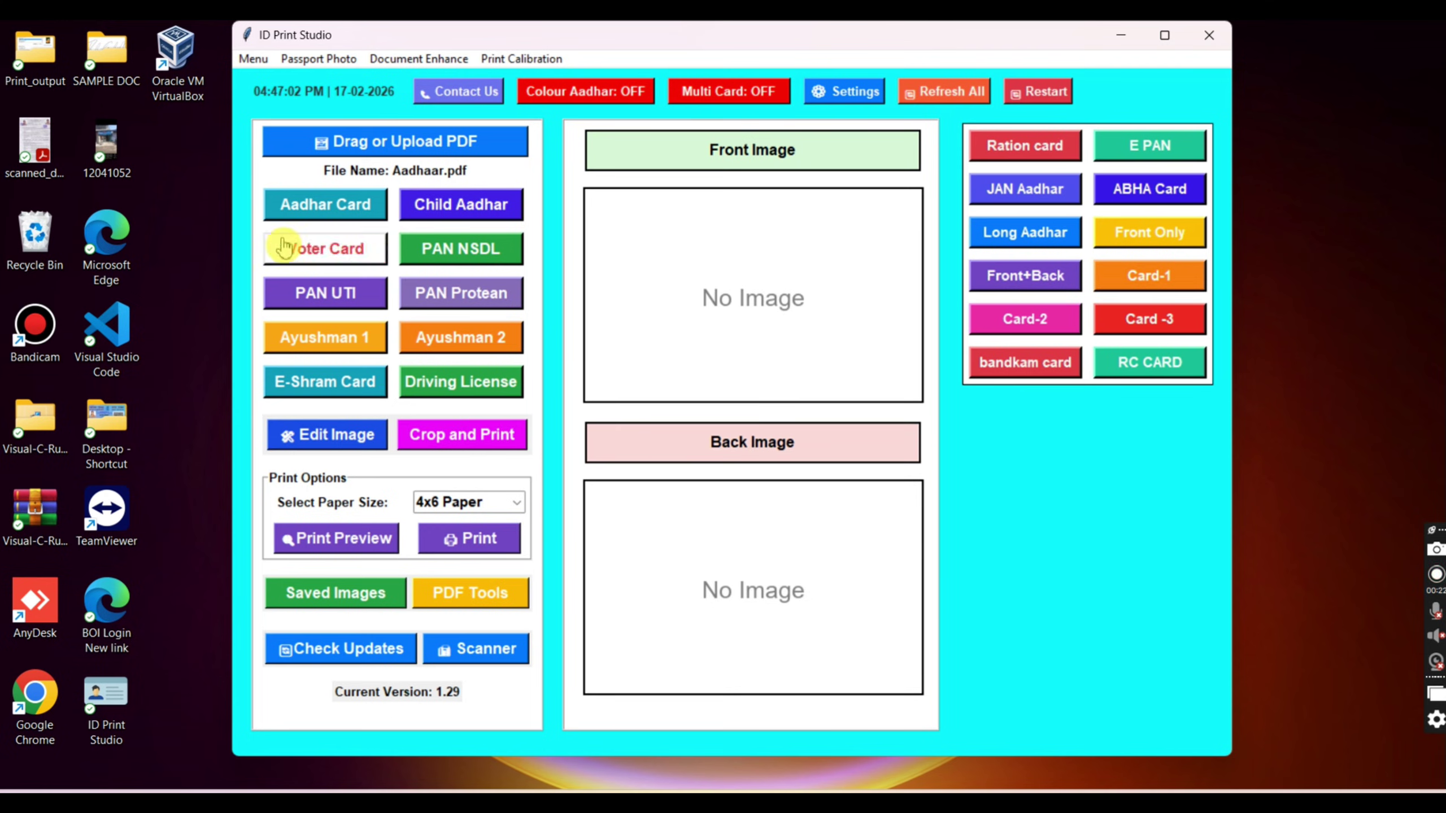
pyautogui.click(299, 210)
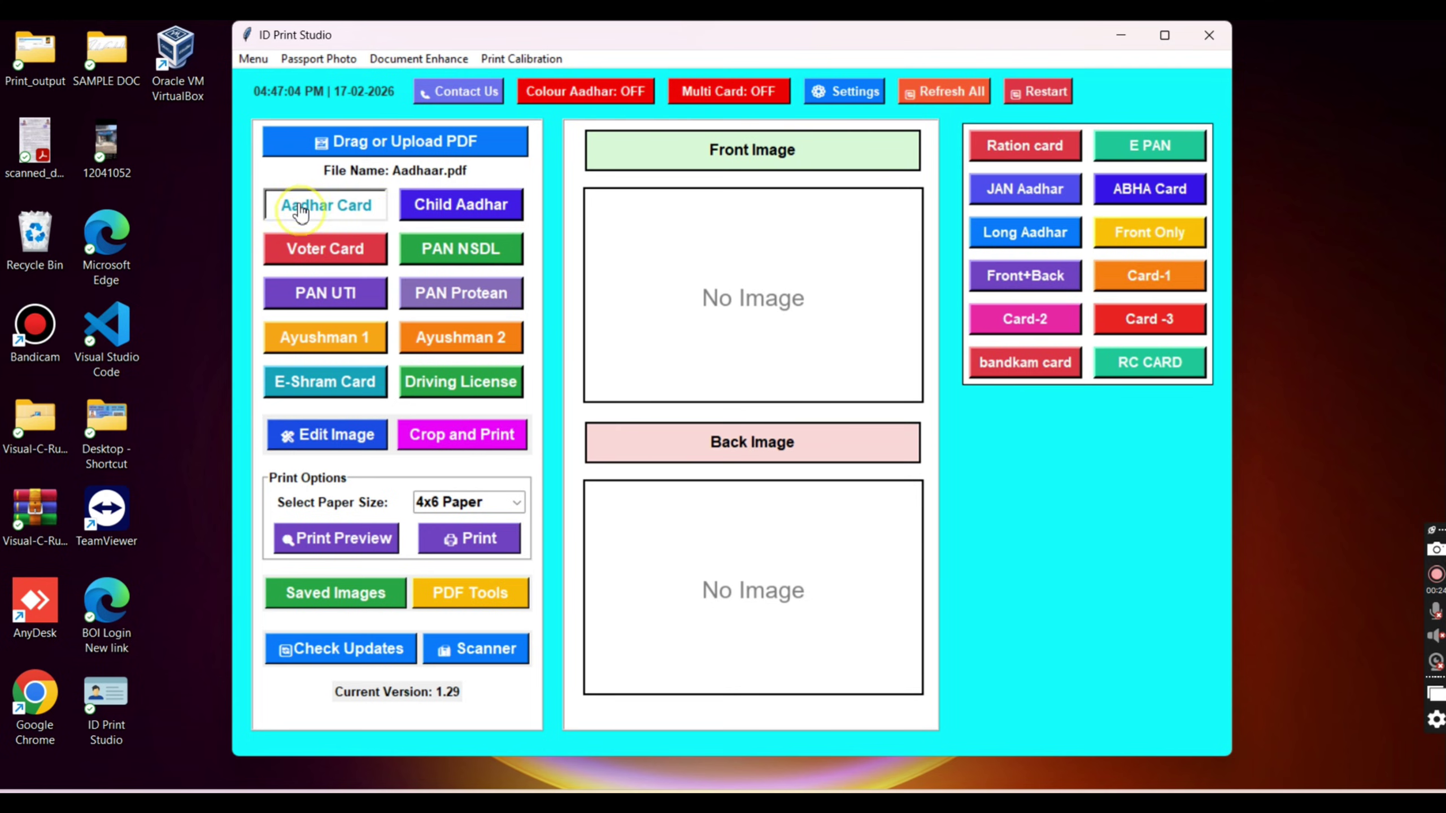
pyautogui.click(333, 436)
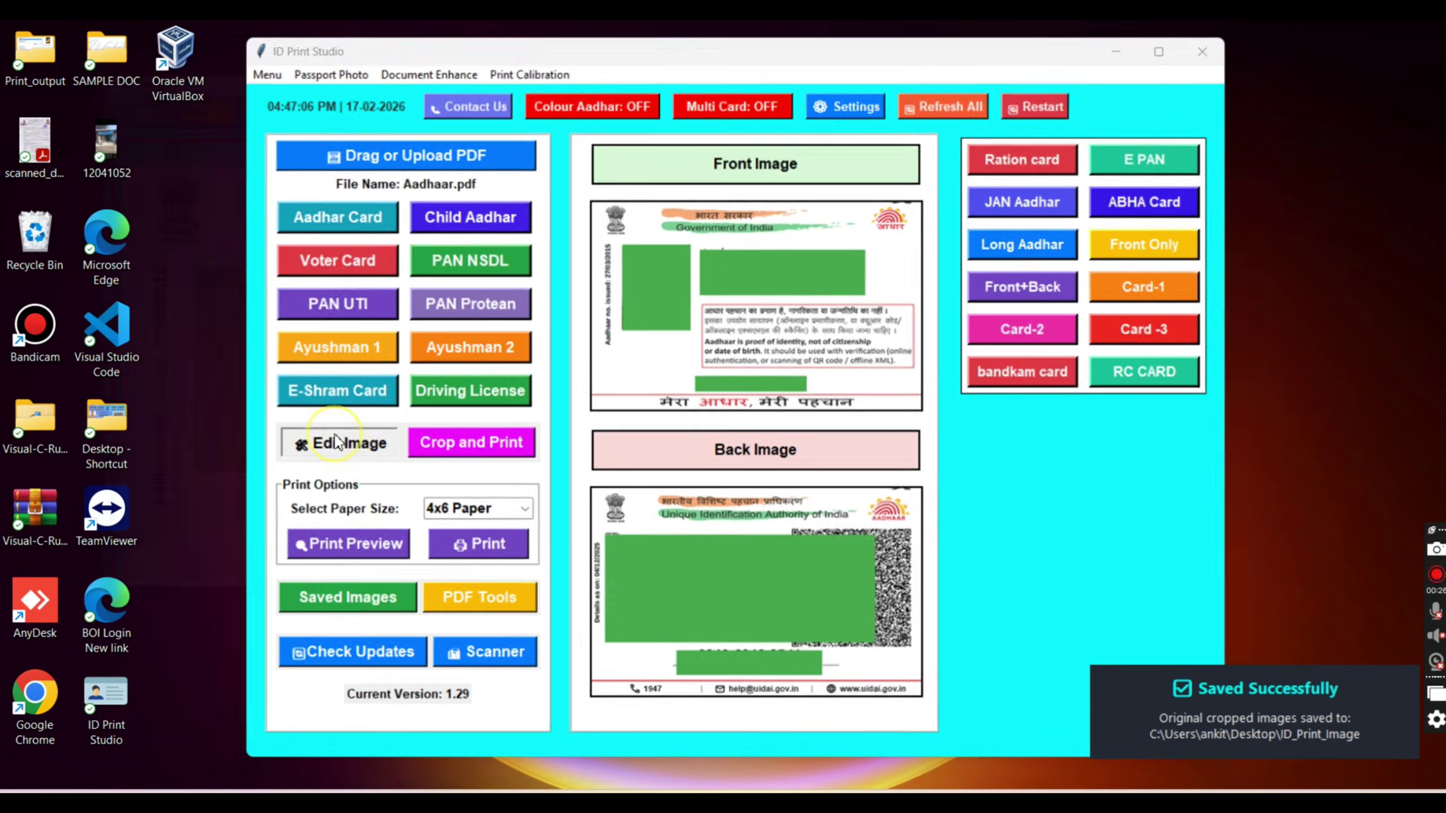
# Step: Set the brightness inside the ID photo area to 1.19 and save the edit
pyautogui.click(1218, 201)
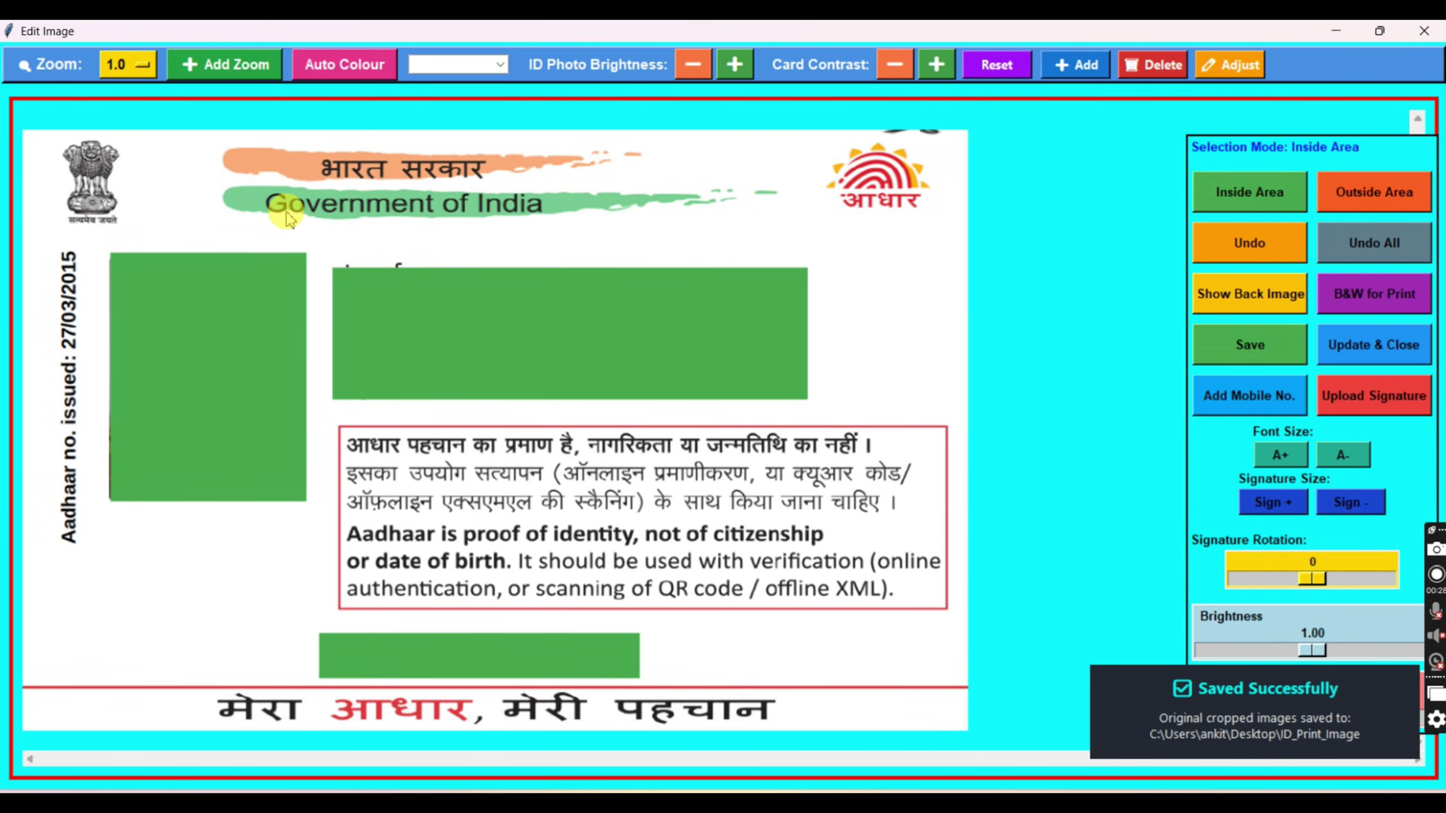
pyautogui.moveTo(111, 255); pyautogui.dragTo(307, 501)
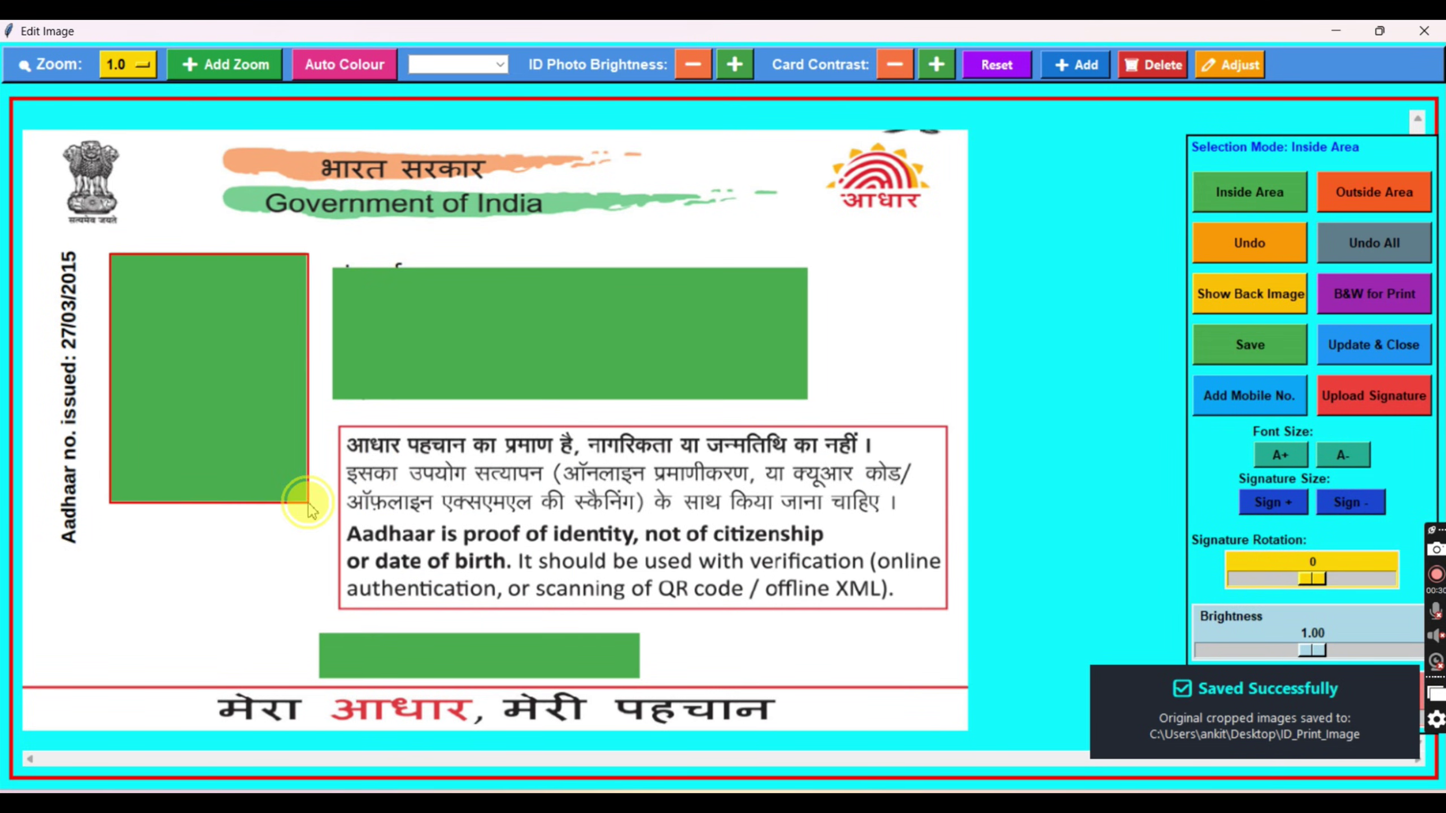
pyautogui.moveTo(1312, 650); pyautogui.dragTo(1347, 658)
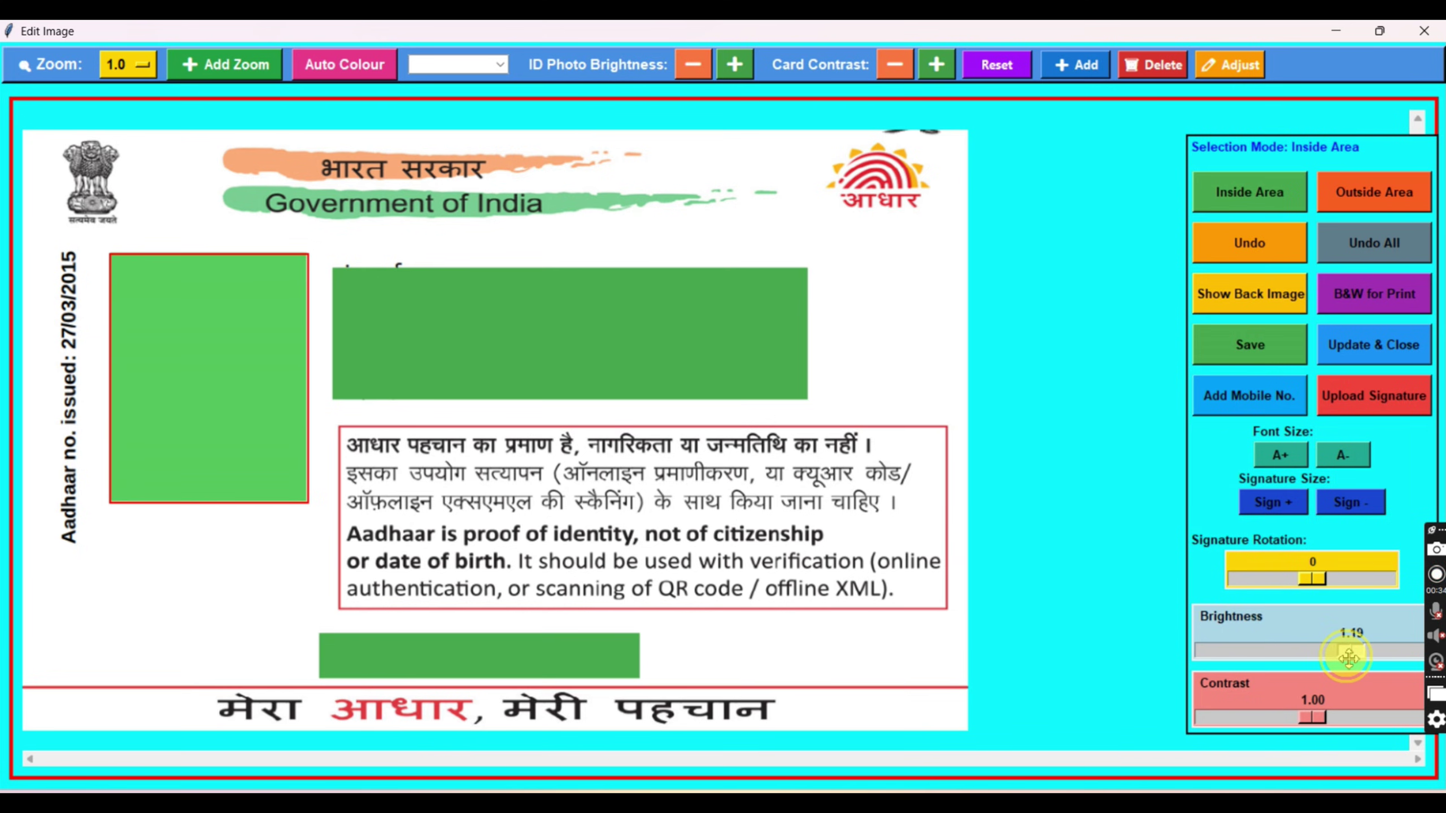
pyautogui.click(1227, 343)
# Step: Mark the ID photo as an Outside Area selection and raise the contrast of the rest of the card to 1.5
pyautogui.click(1361, 197)
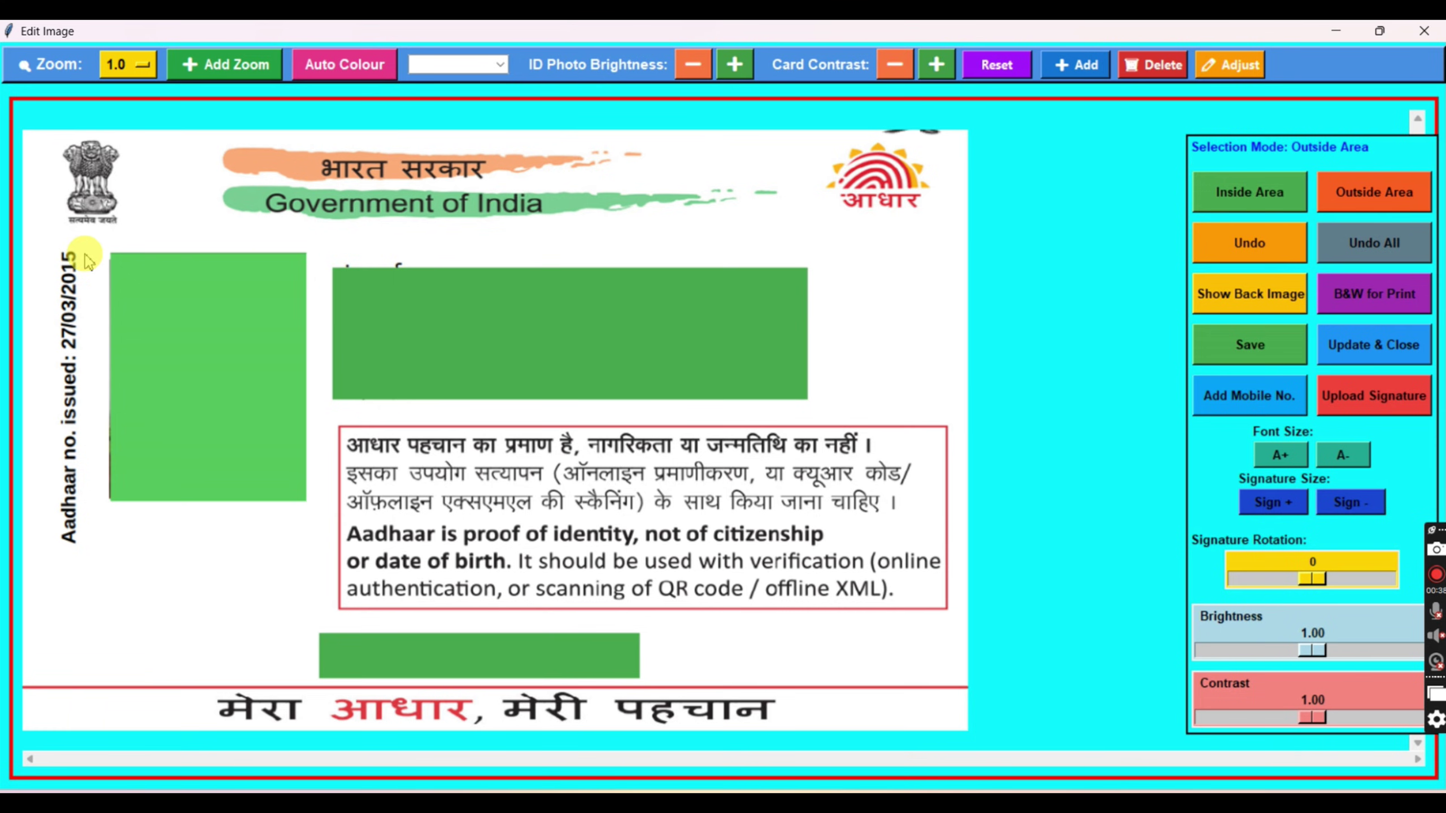
pyautogui.moveTo(108, 254); pyautogui.dragTo(313, 512)
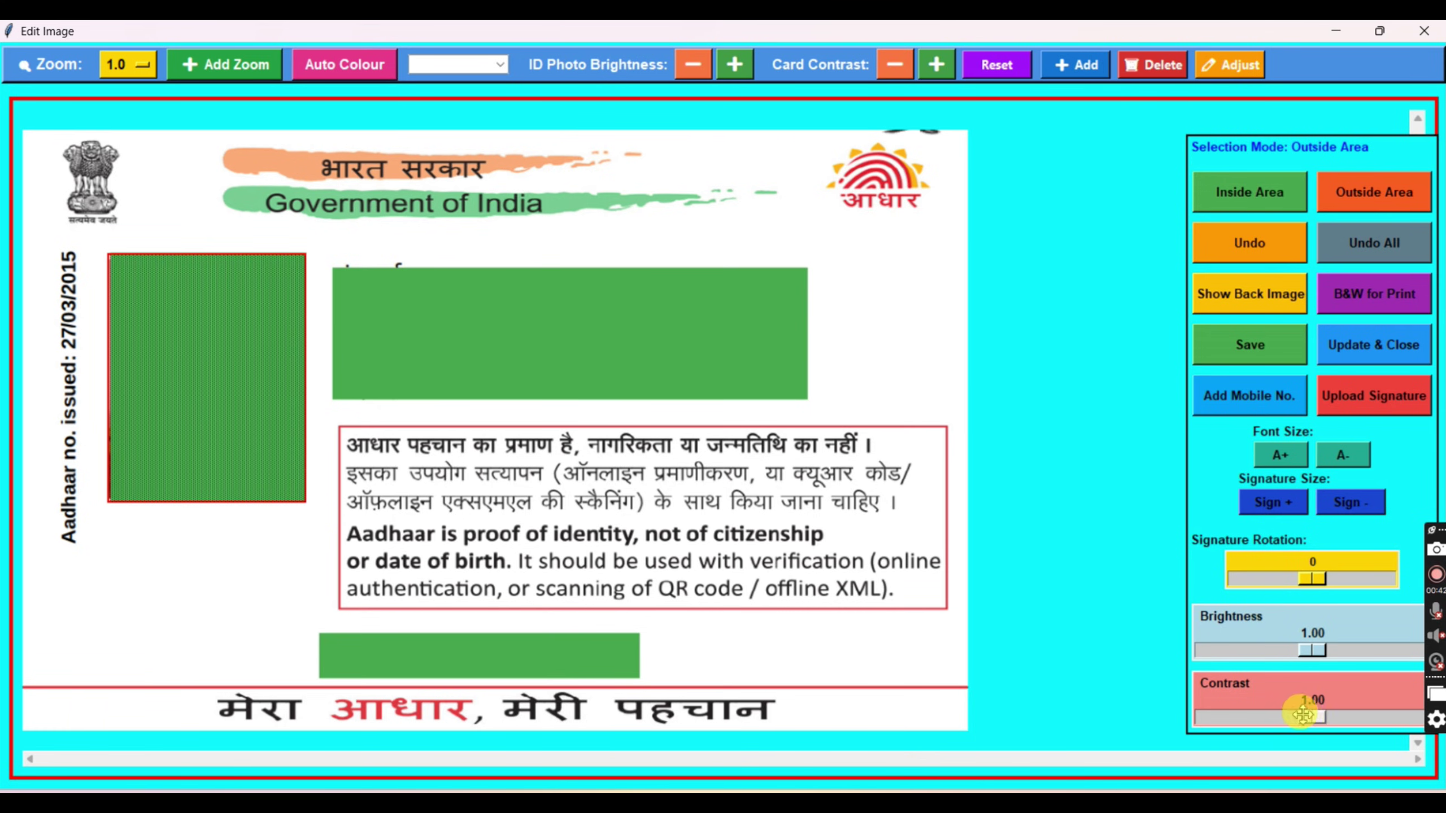
pyautogui.moveTo(1303, 715); pyautogui.dragTo(1420, 717)
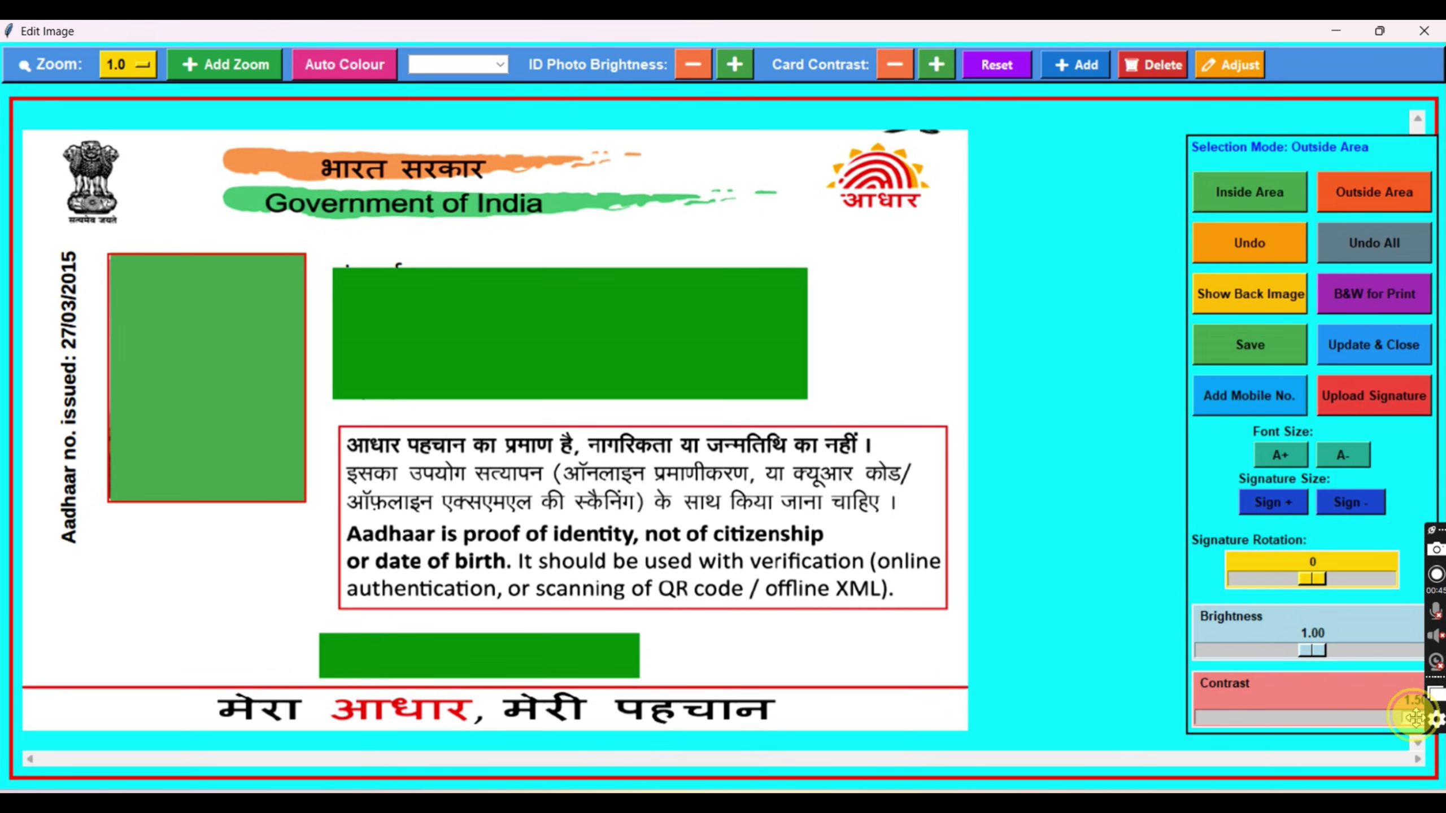
# Step: Save the contrast edit, update the card with it, and generate the Aadhar Card images again from Aadhaar.pdf
pyautogui.click(1251, 340)
pyautogui.click(1370, 341)
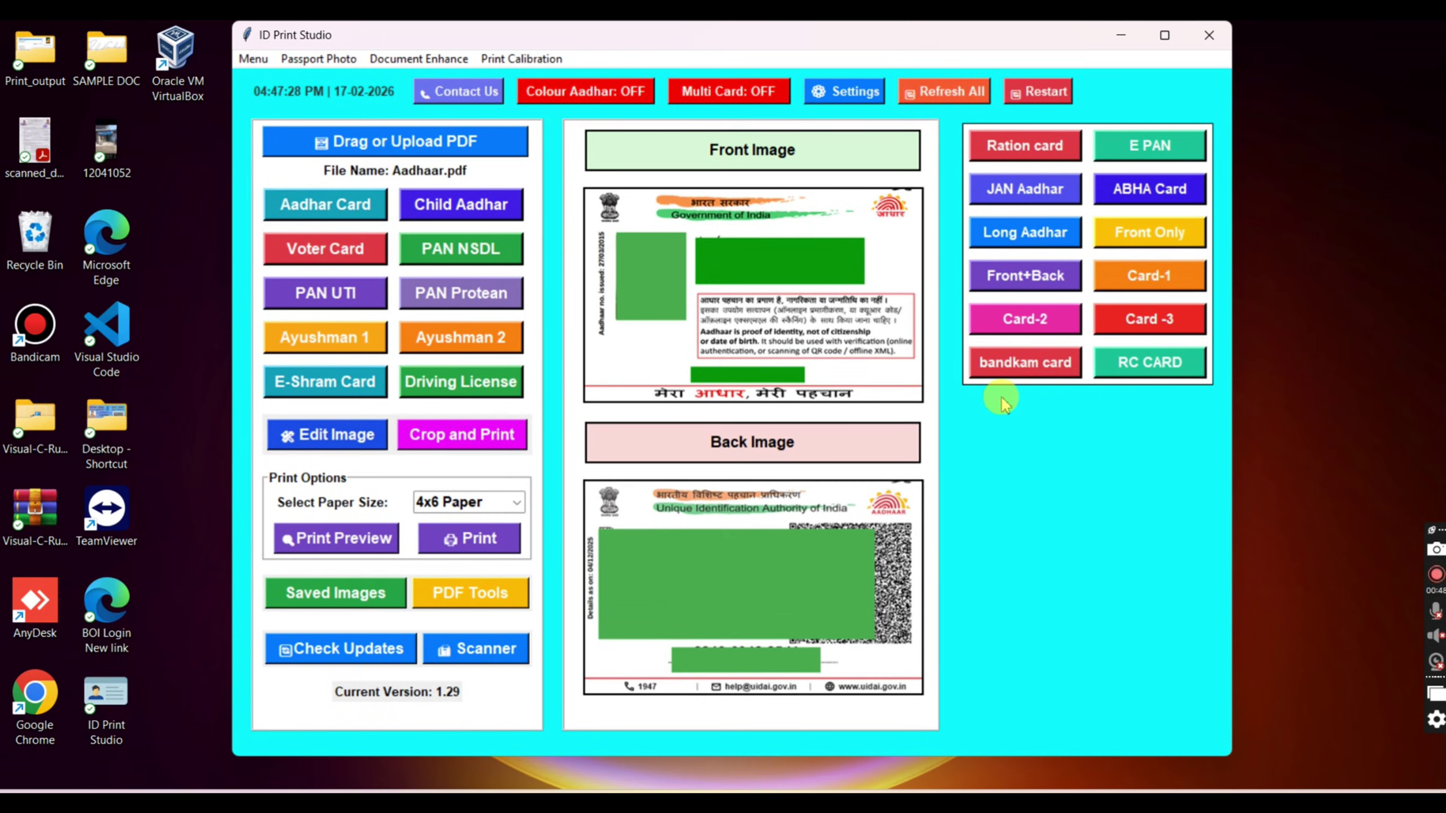
pyautogui.click(305, 214)
pyautogui.click(305, 214)
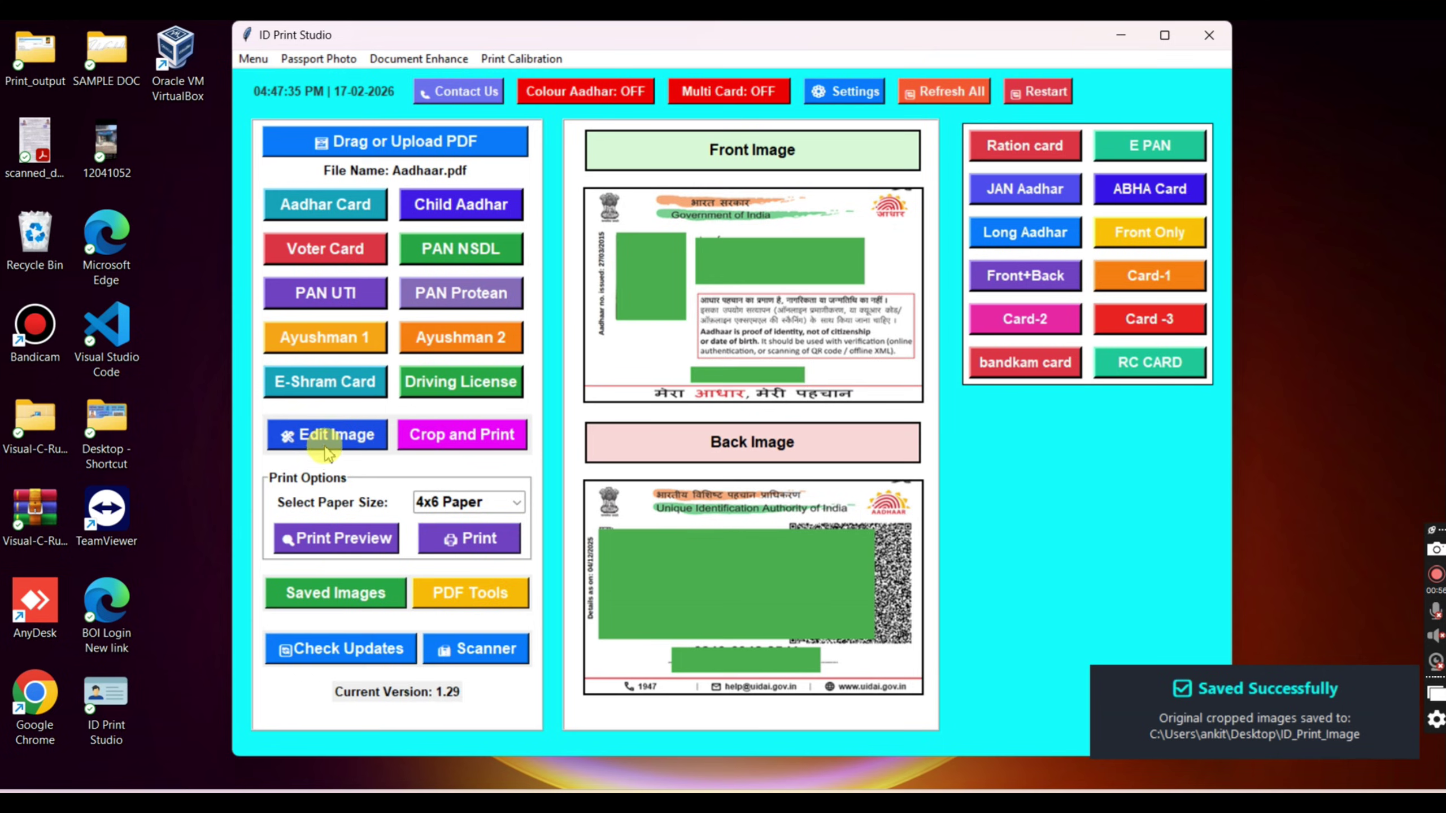
# Step: Refresh the application, reload Aadhaar.pdf as an Aadhar Card, and open its front image for editing
pyautogui.click(937, 91)
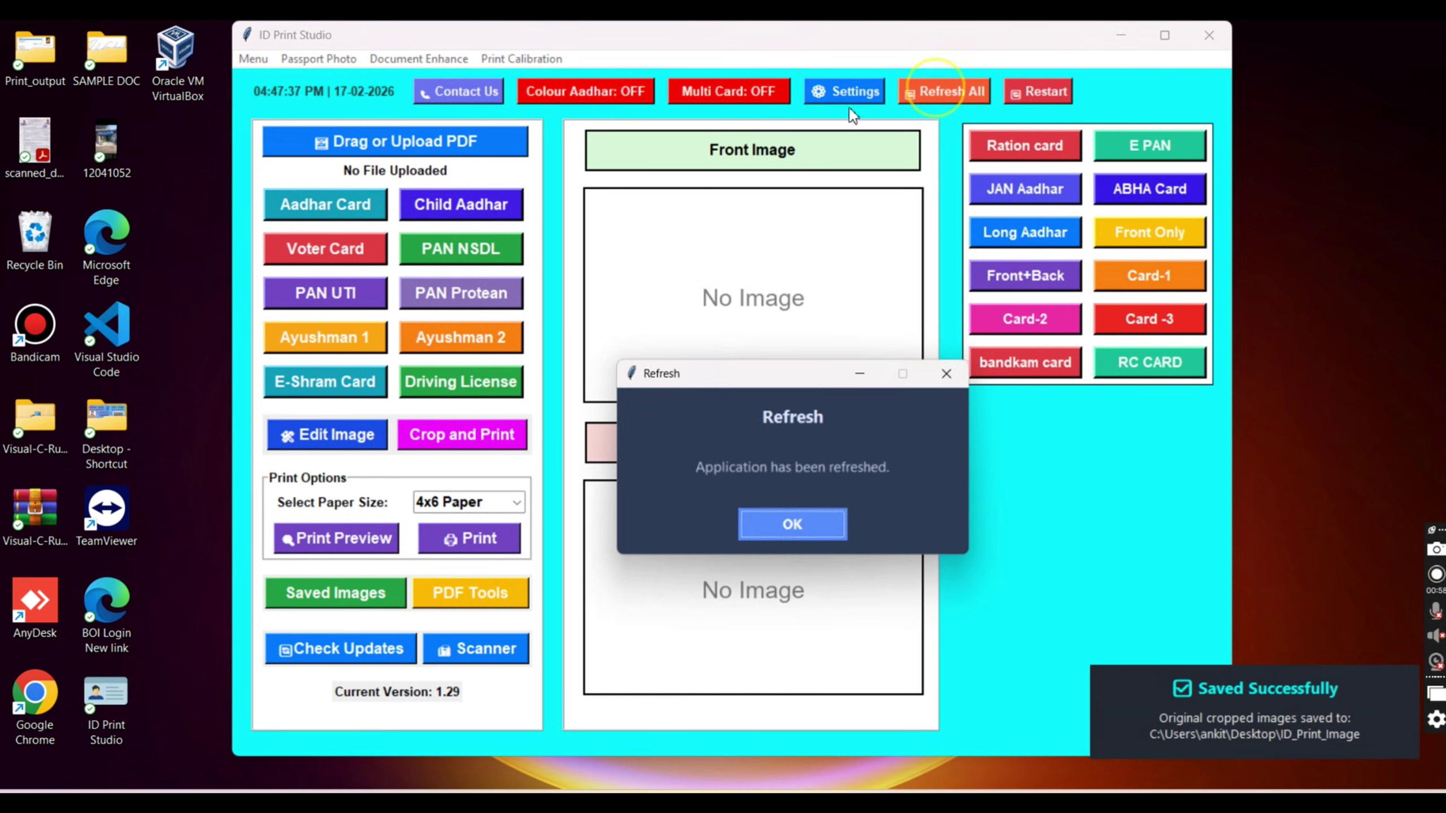
pyautogui.click(801, 522)
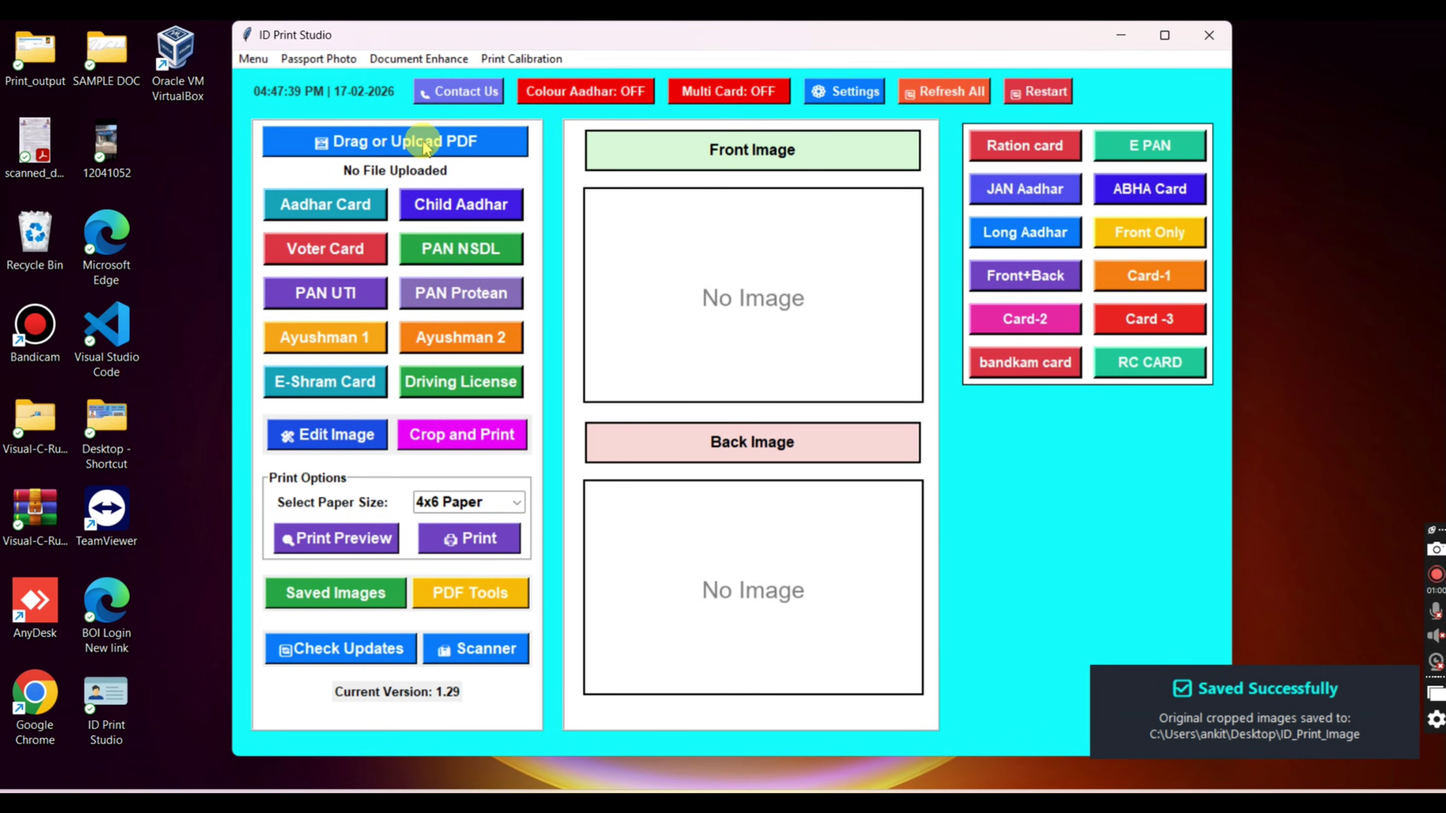
pyautogui.click(426, 148)
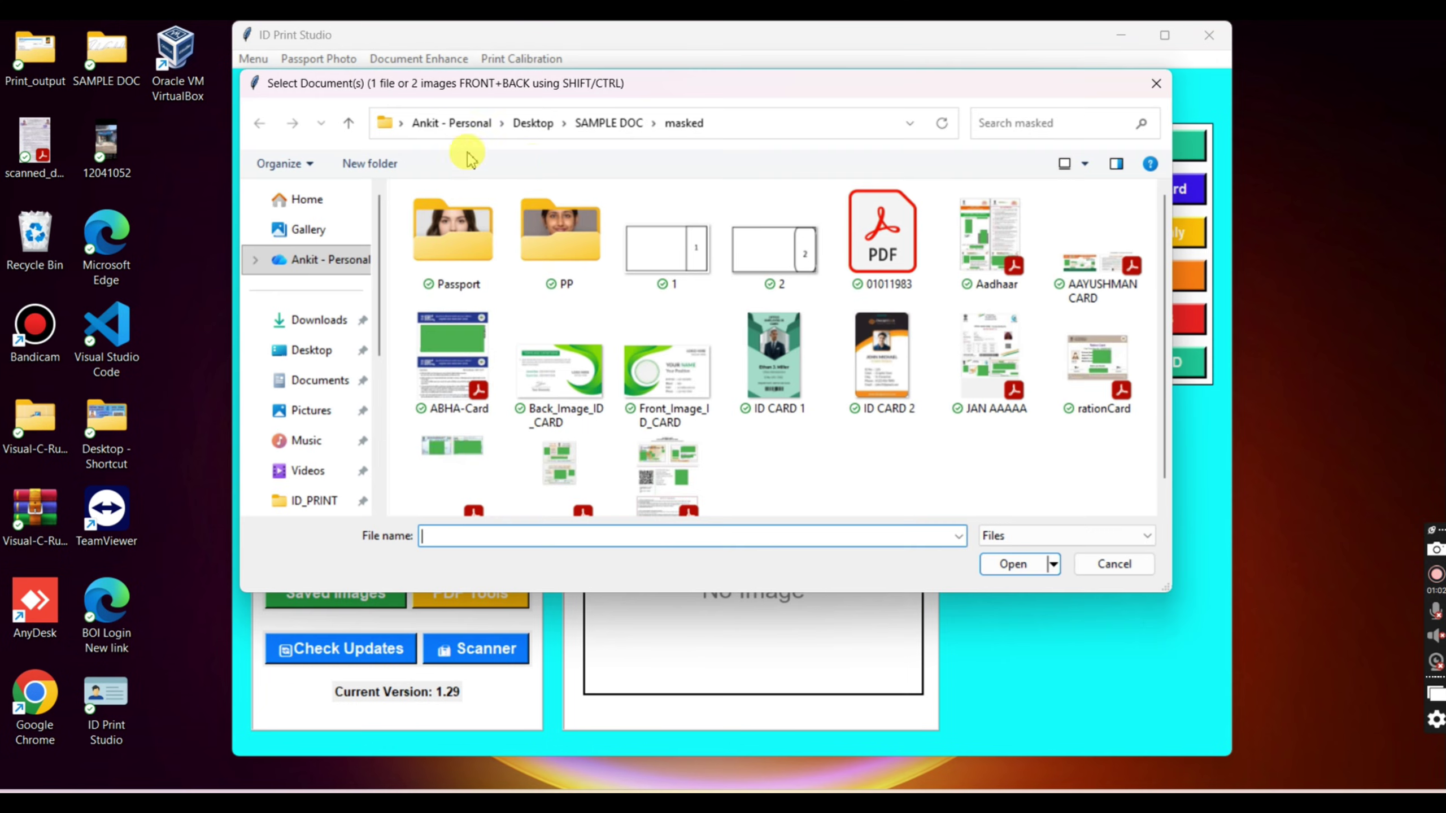
pyautogui.doubleClick(1001, 246)
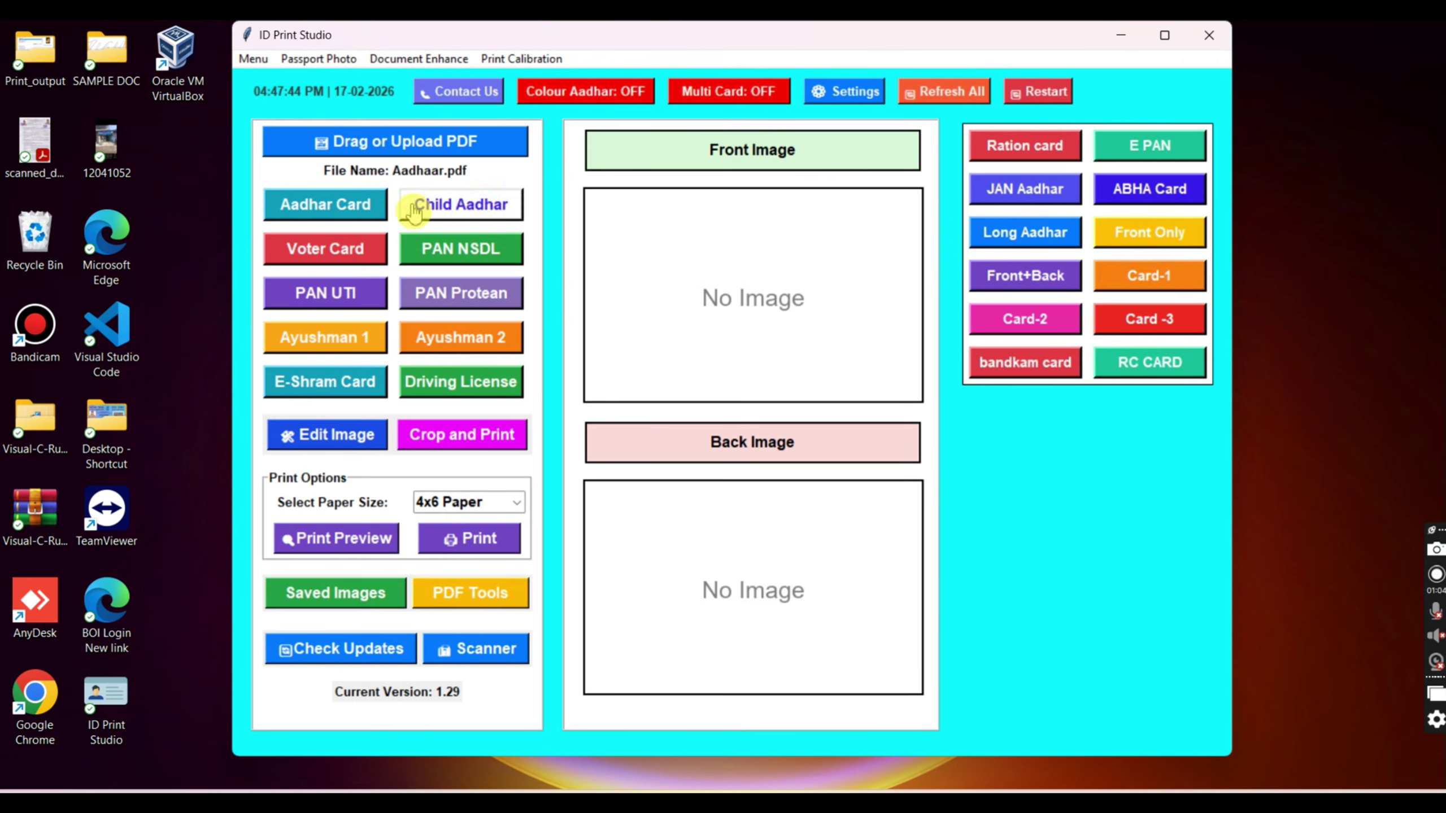
pyautogui.click(341, 208)
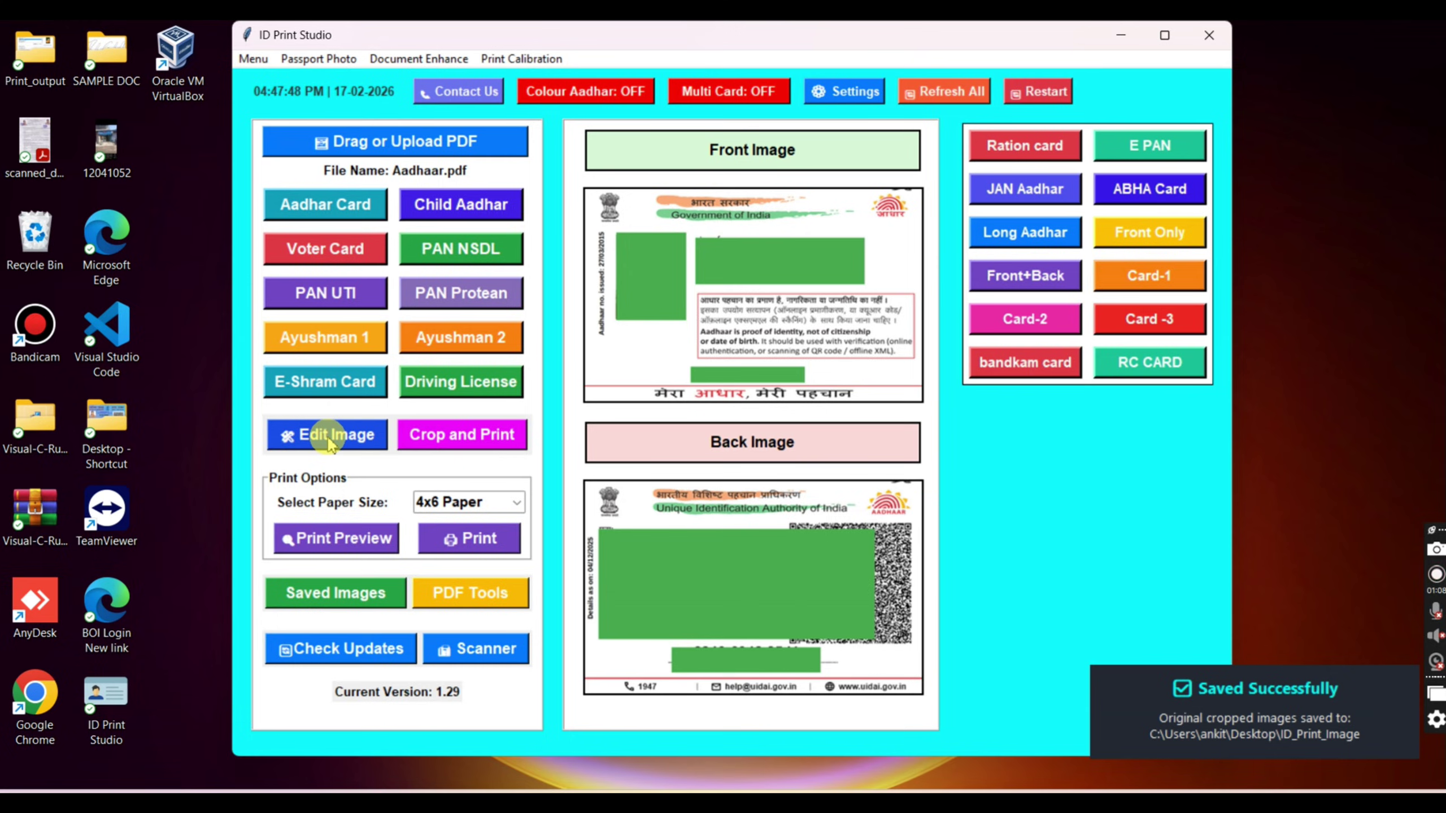
pyautogui.click(329, 440)
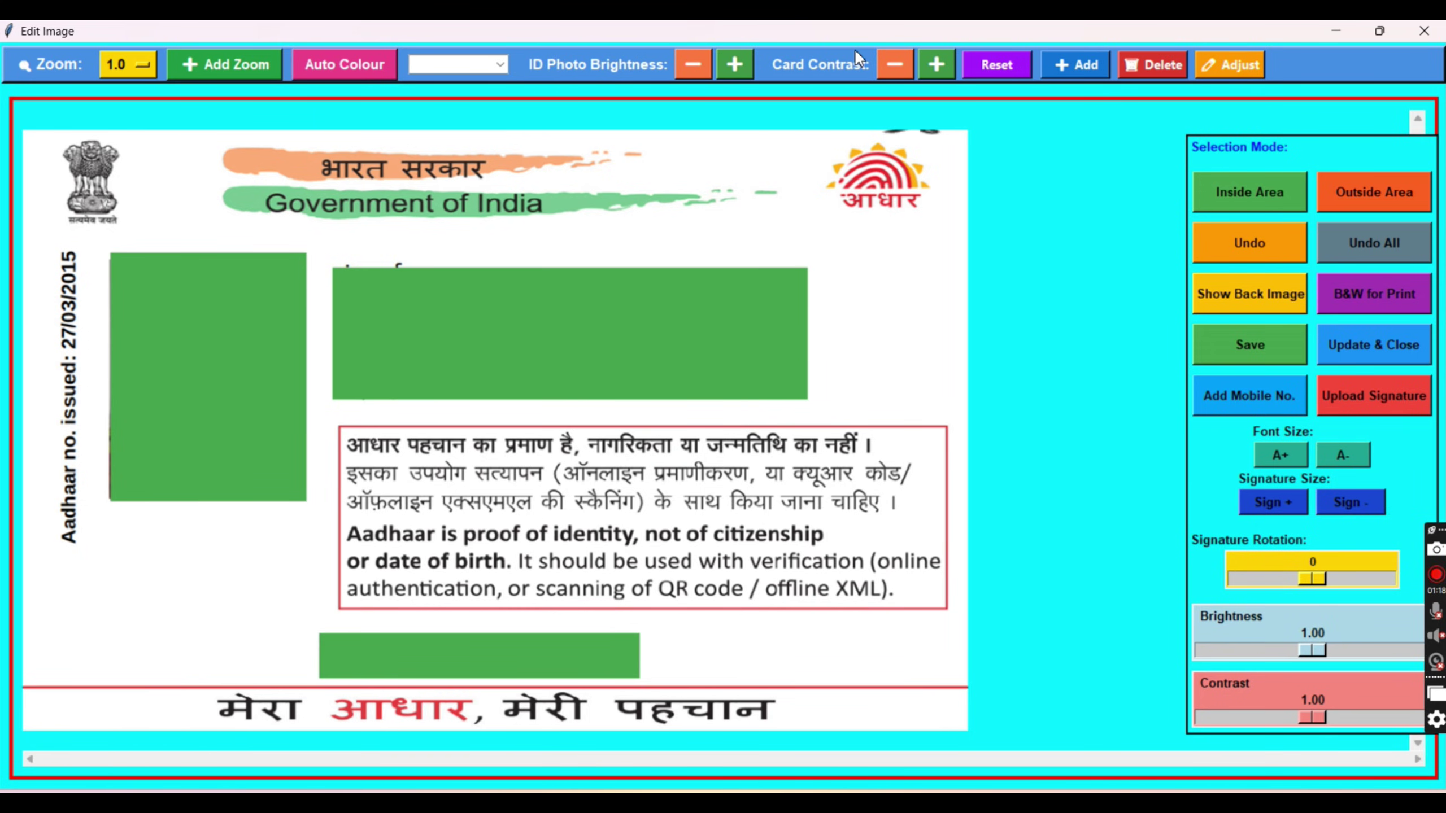
# Step: Add a saved photo area by boxing the ID photo on the card and name it AADHAR CARD
pyautogui.click(1070, 67)
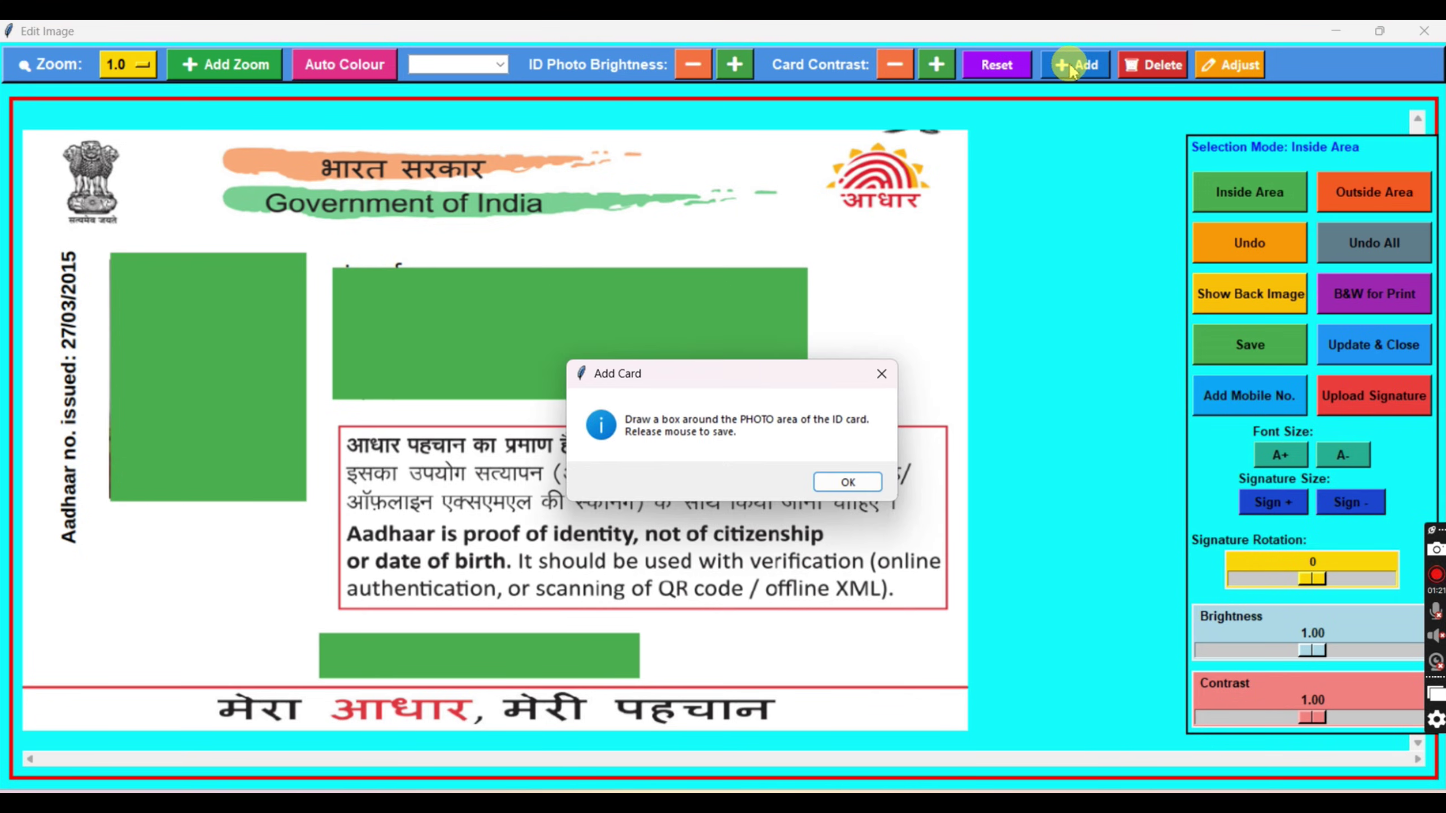
pyautogui.click(847, 482)
pyautogui.moveTo(110, 261); pyautogui.dragTo(302, 503)
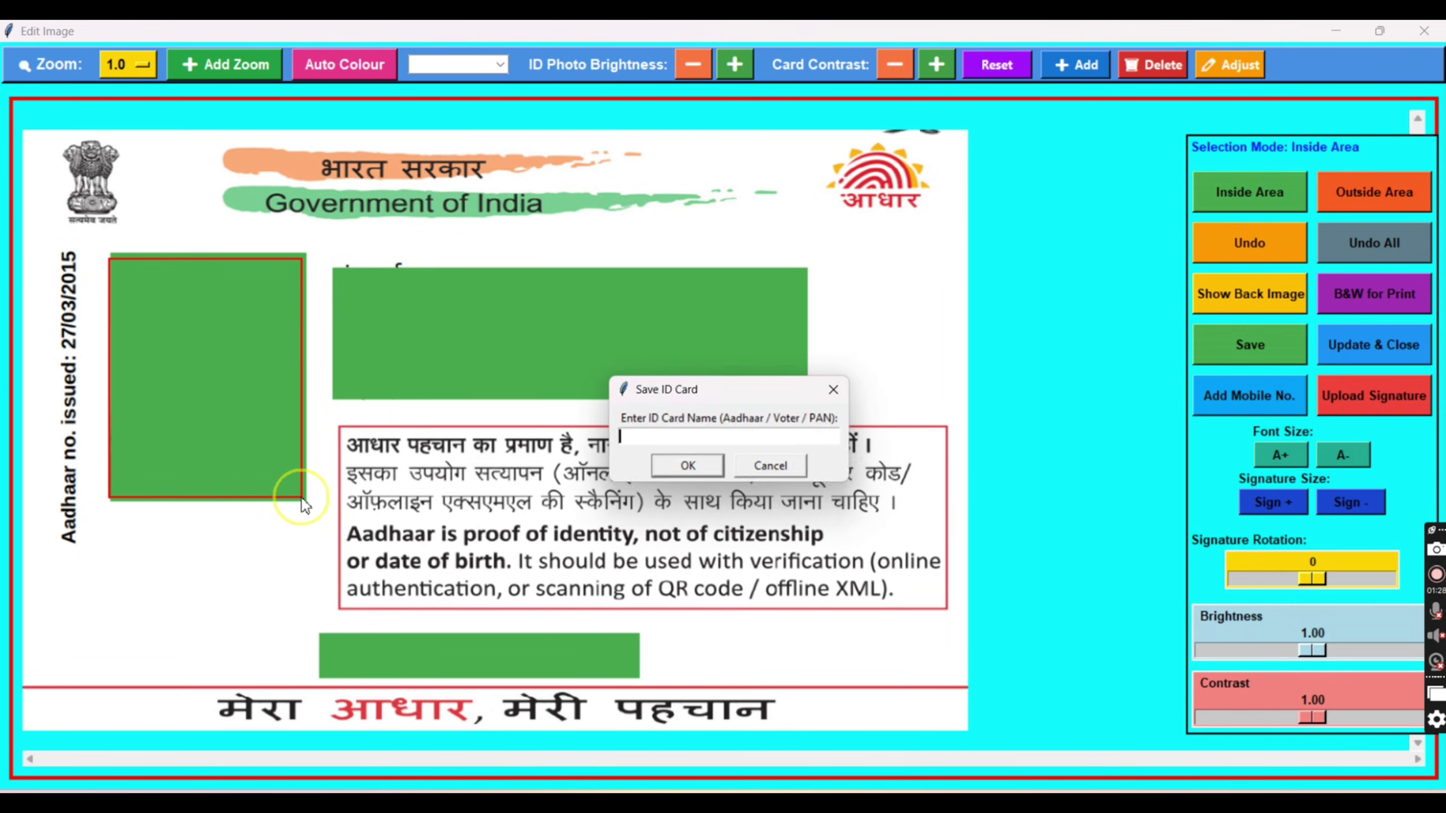
pyautogui.write('AADHAR')
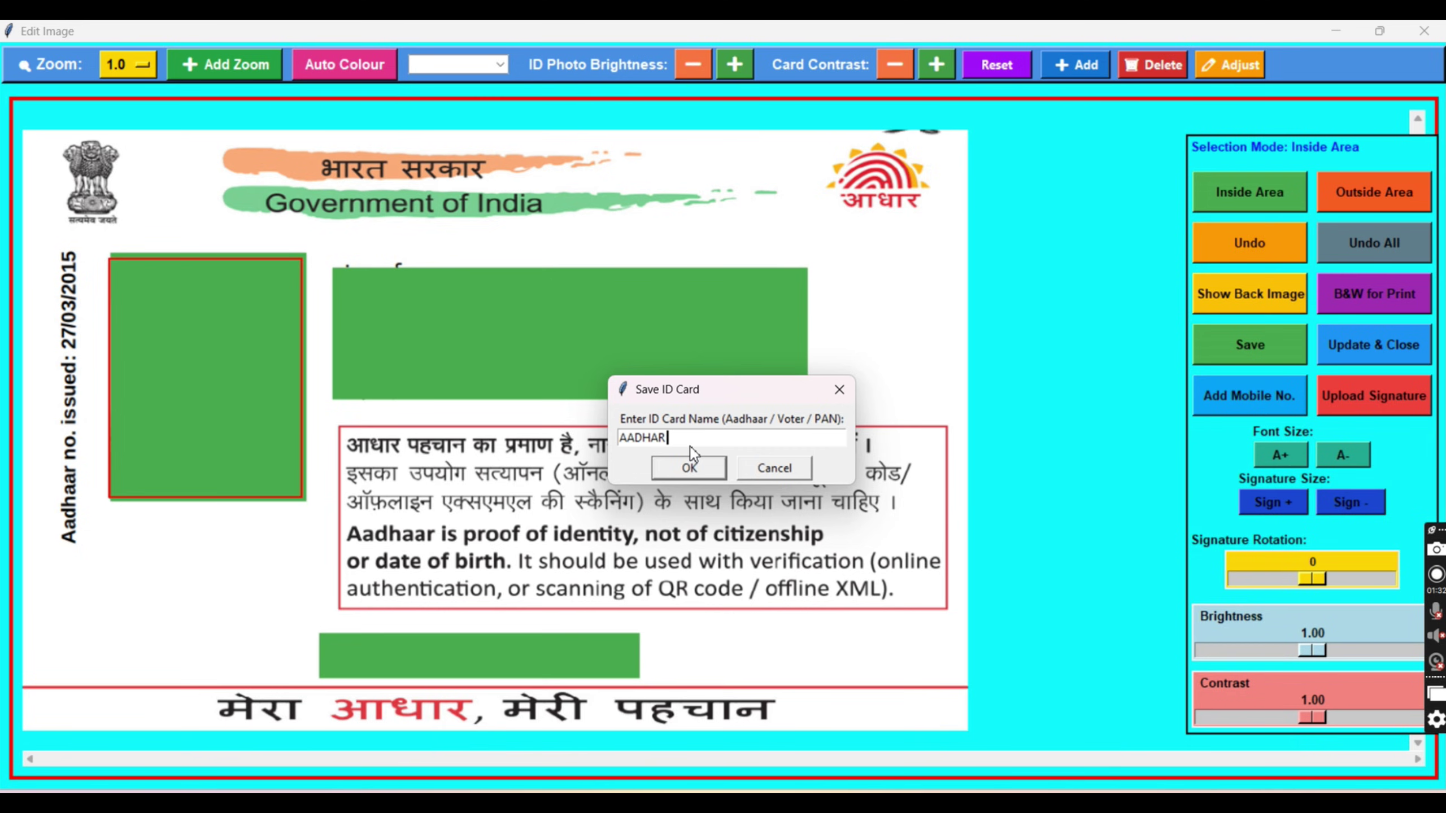
pyautogui.write(' CARD')
pyautogui.click(689, 468)
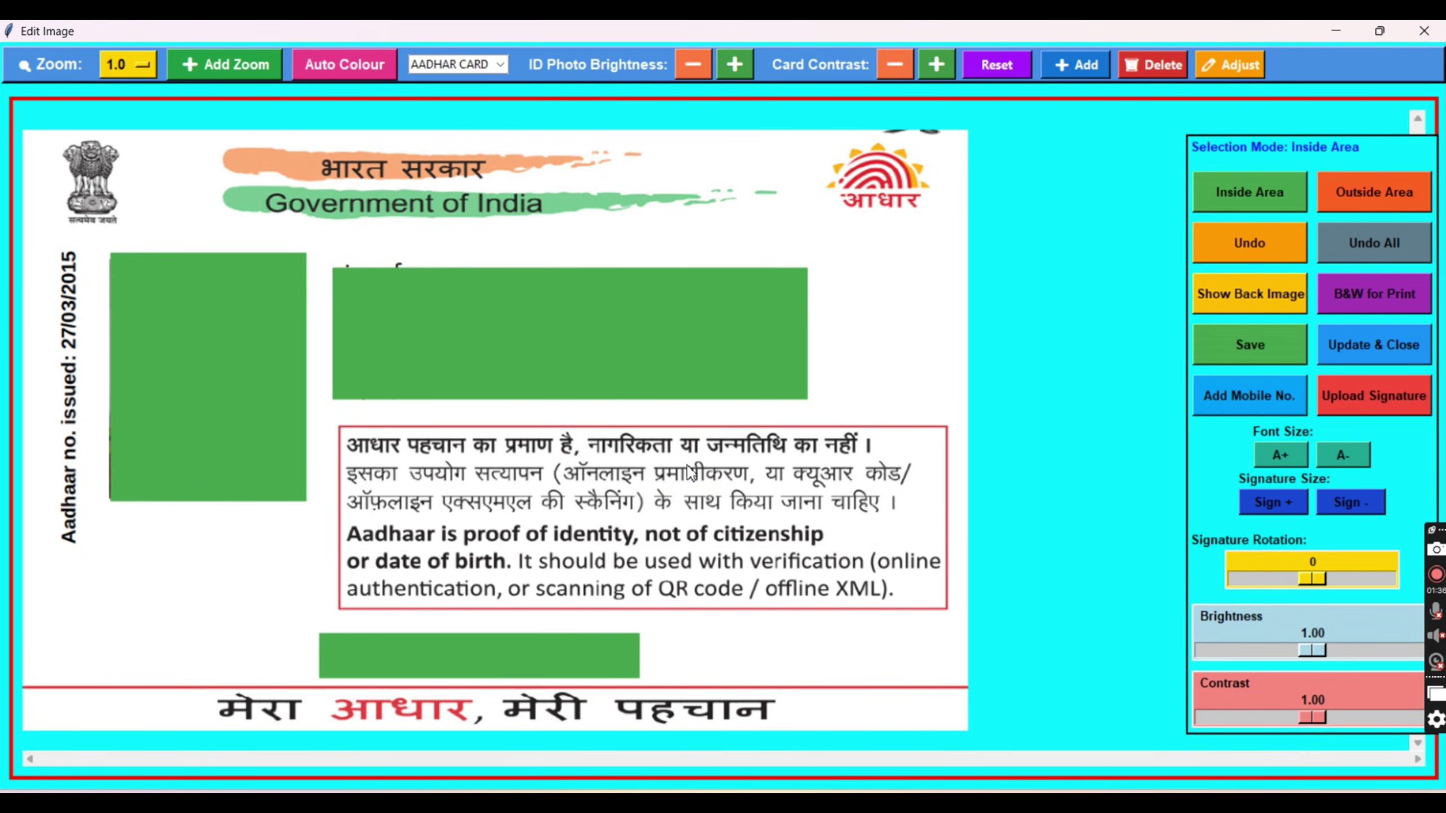
# Step: Raise the ID photo brightness by seven increments using the saved AADHAR CARD photo area
pyautogui.click(734, 66)
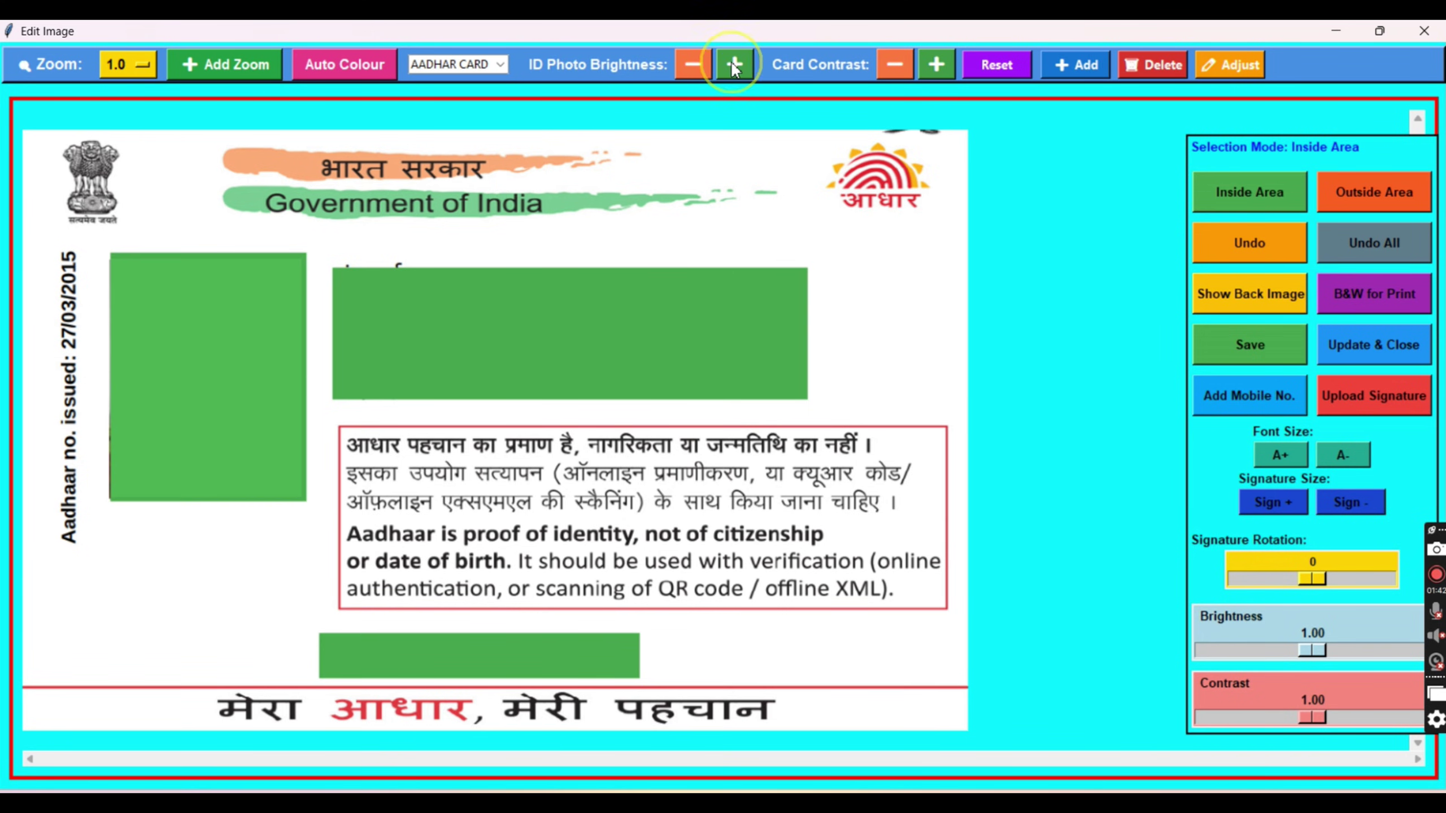
pyautogui.click(734, 65)
pyautogui.click(734, 66)
pyautogui.click(734, 65)
pyautogui.click(734, 65)
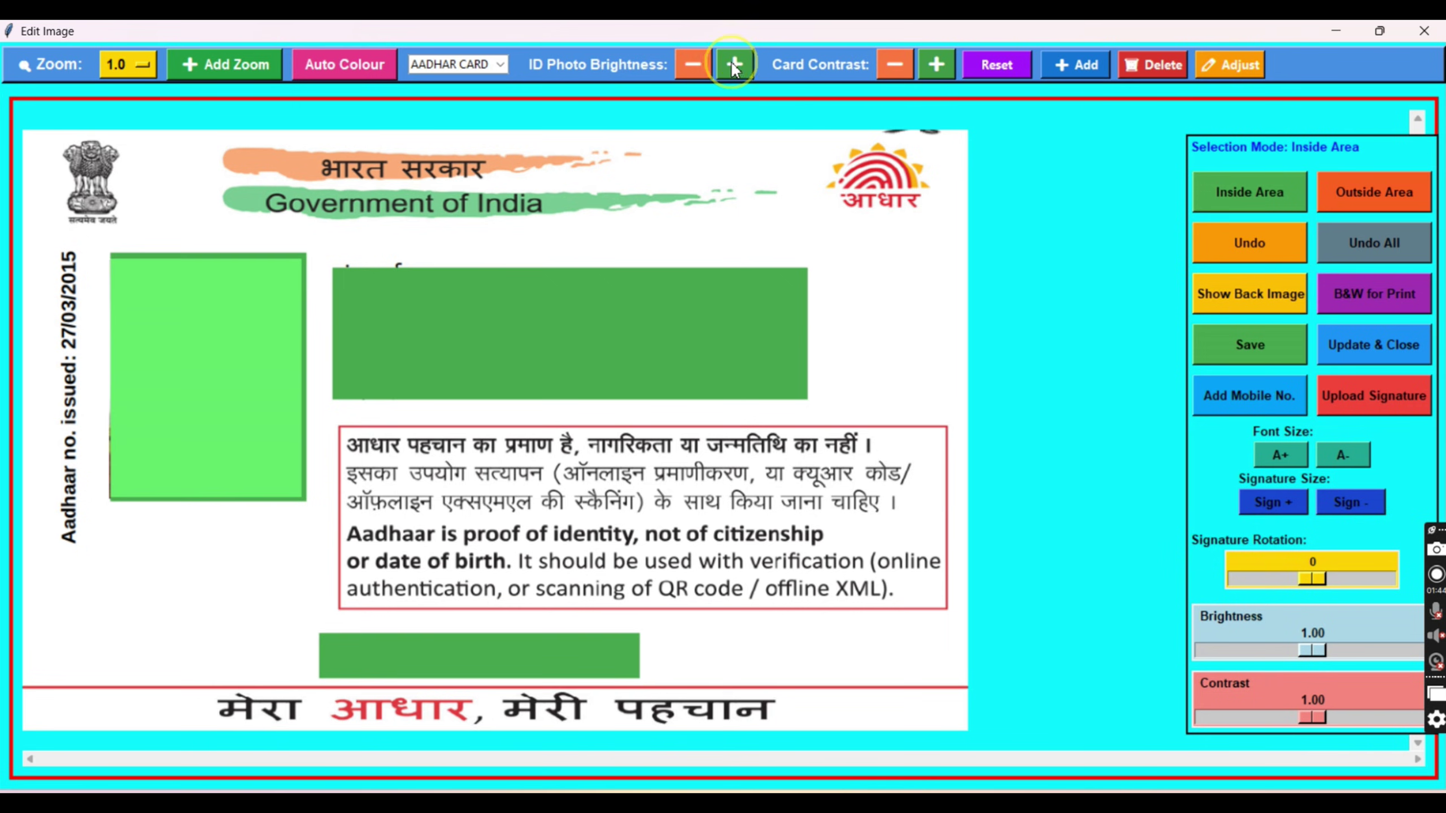
pyautogui.click(734, 65)
pyautogui.click(734, 66)
# Step: Raise the card contrast outside the ID photo by four increments and update the card with the edits
pyautogui.click(948, 67)
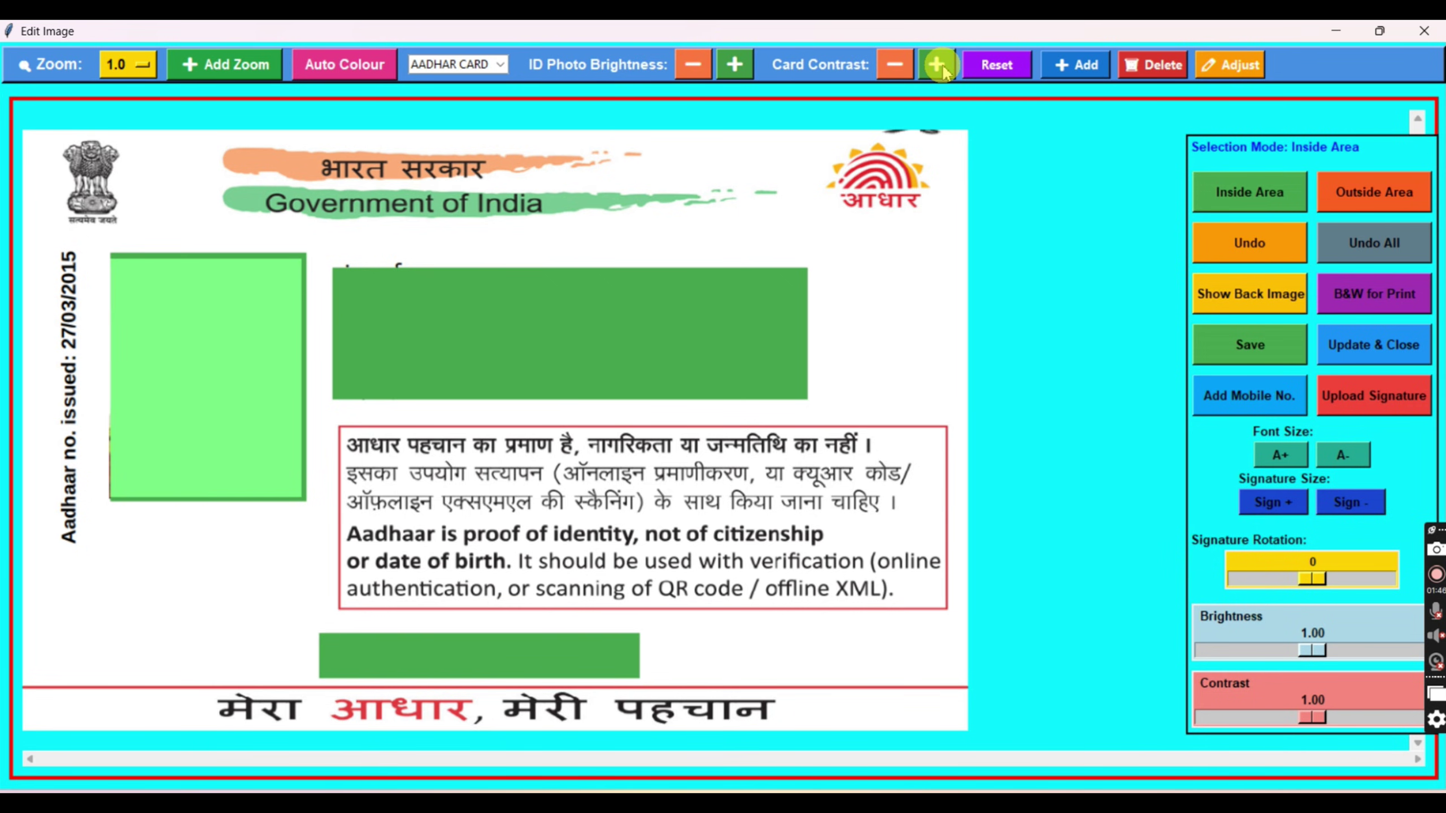
pyautogui.click(943, 68)
pyautogui.click(943, 68)
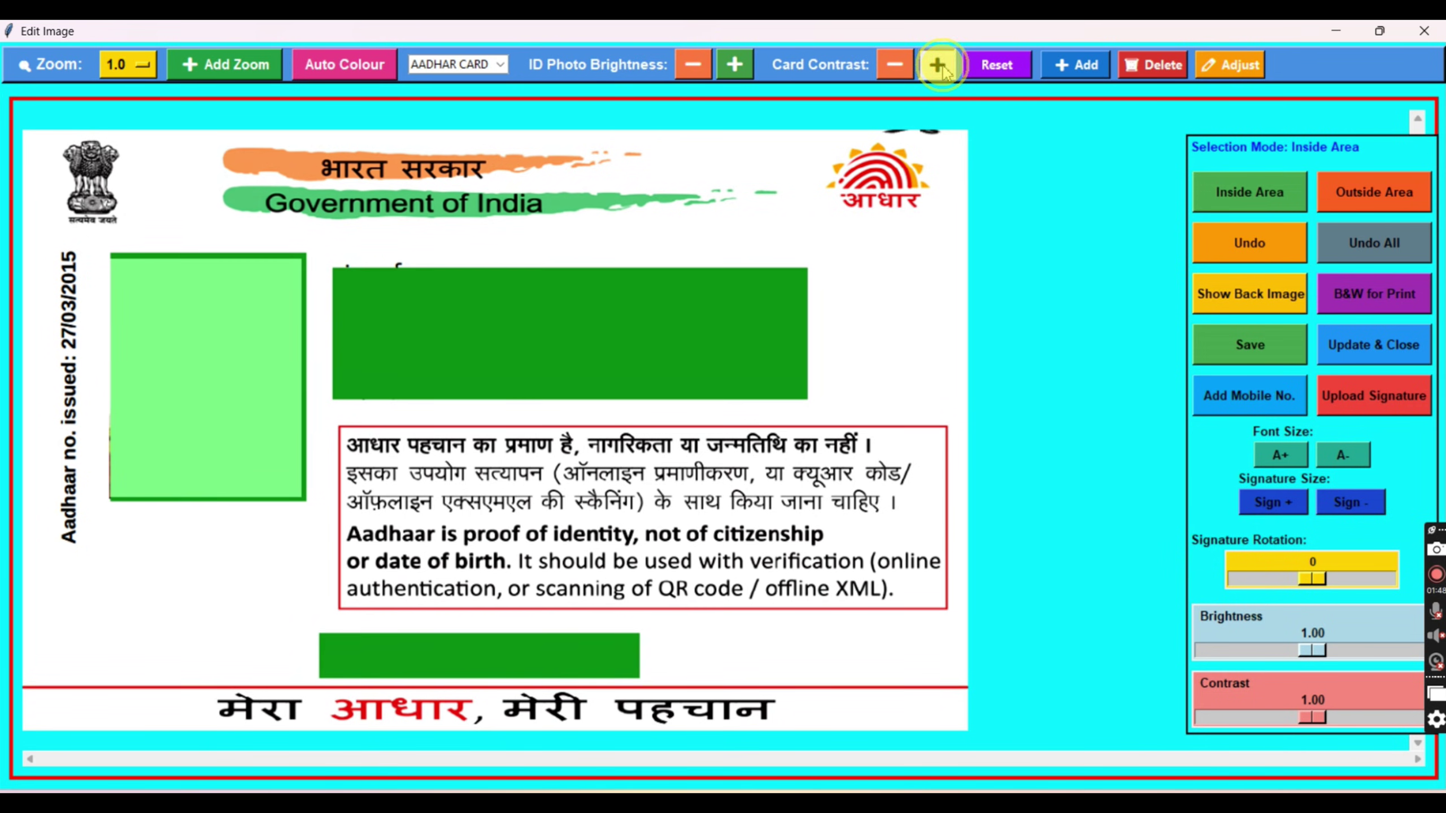
pyautogui.click(943, 68)
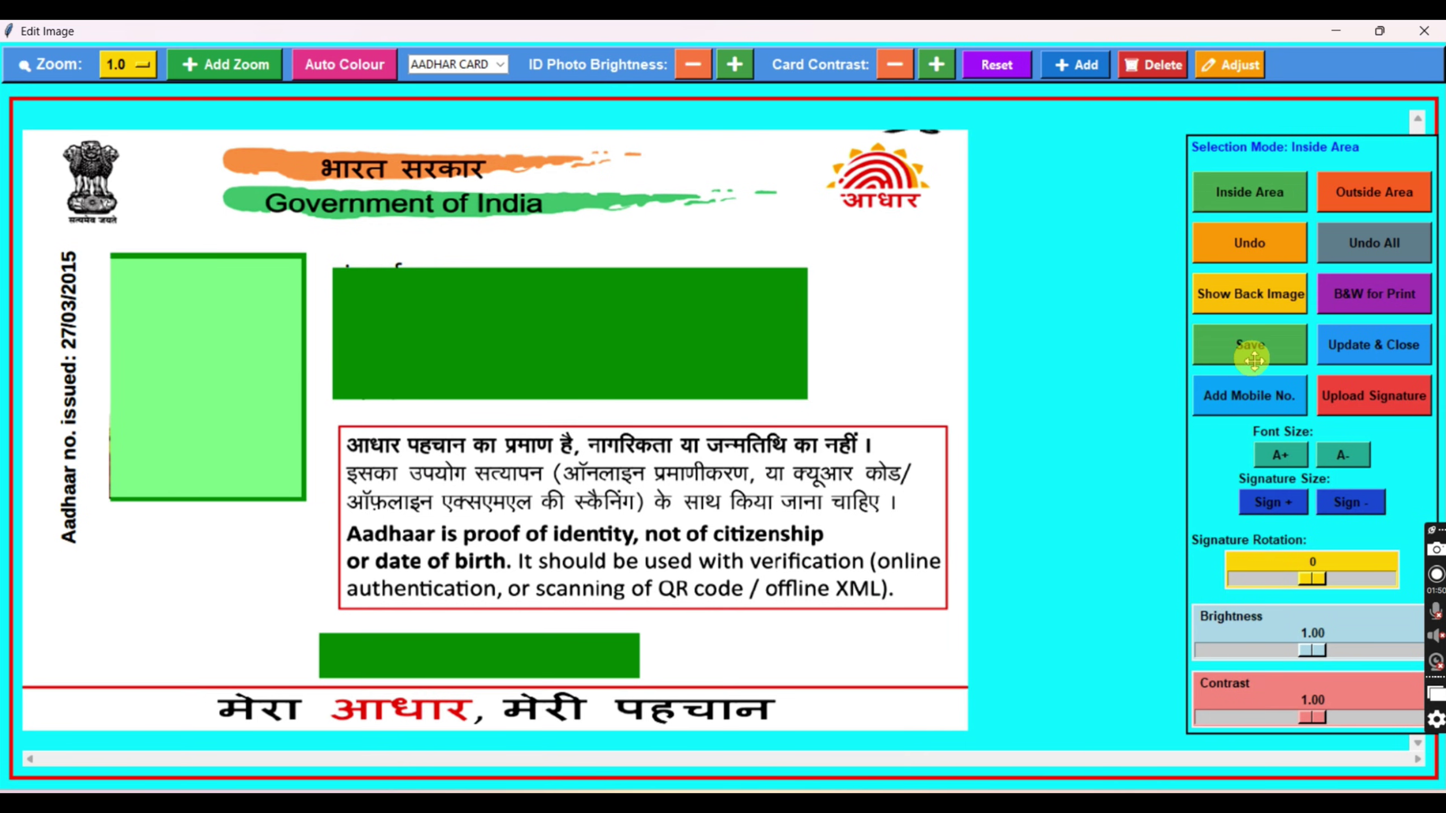
pyautogui.click(1350, 346)
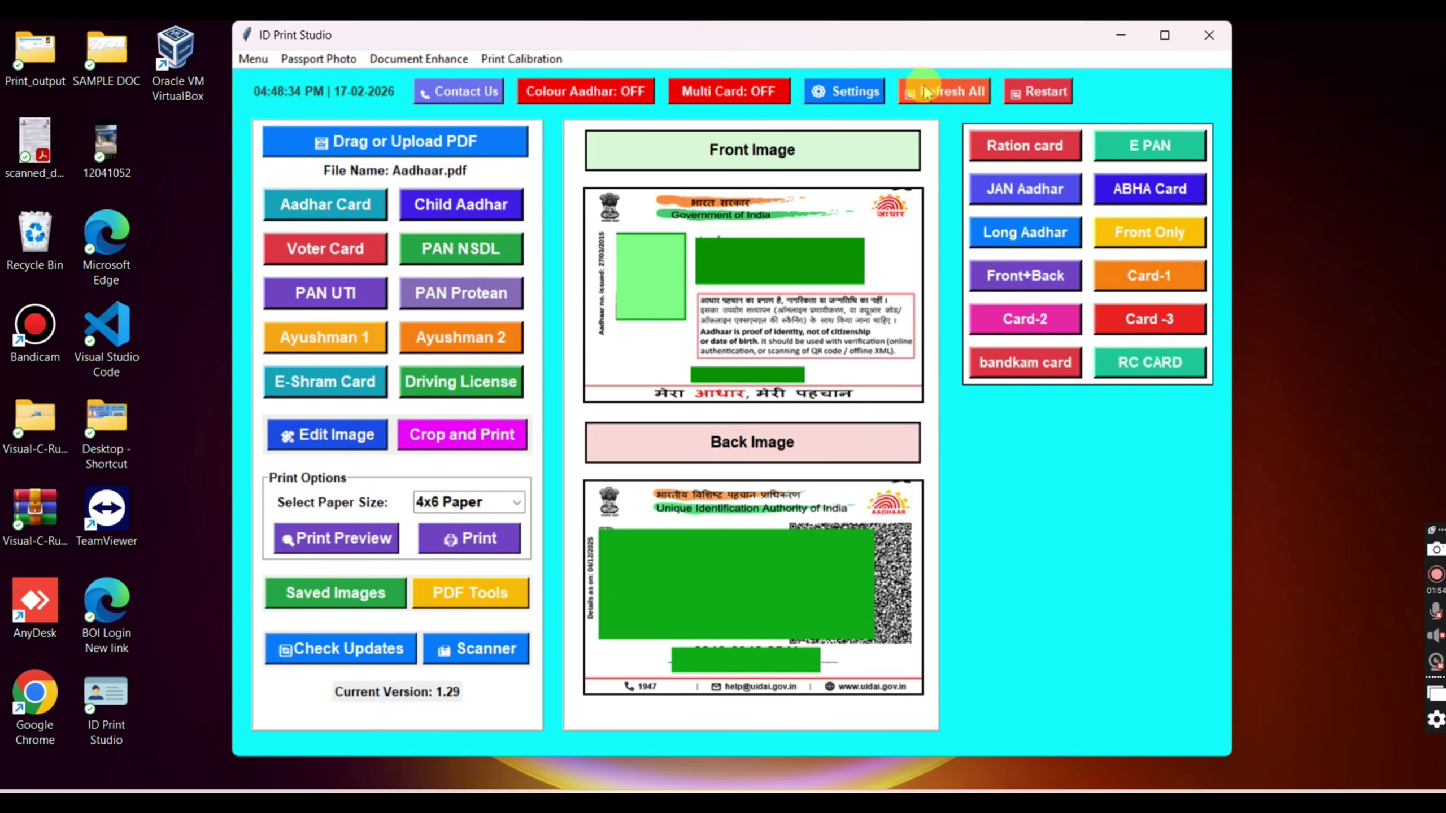
# Step: Clear the loaded card, load Aadhaar.pdf again as an Aadhar Card, and open the image editor
pyautogui.click(942, 91)
pyautogui.click(770, 530)
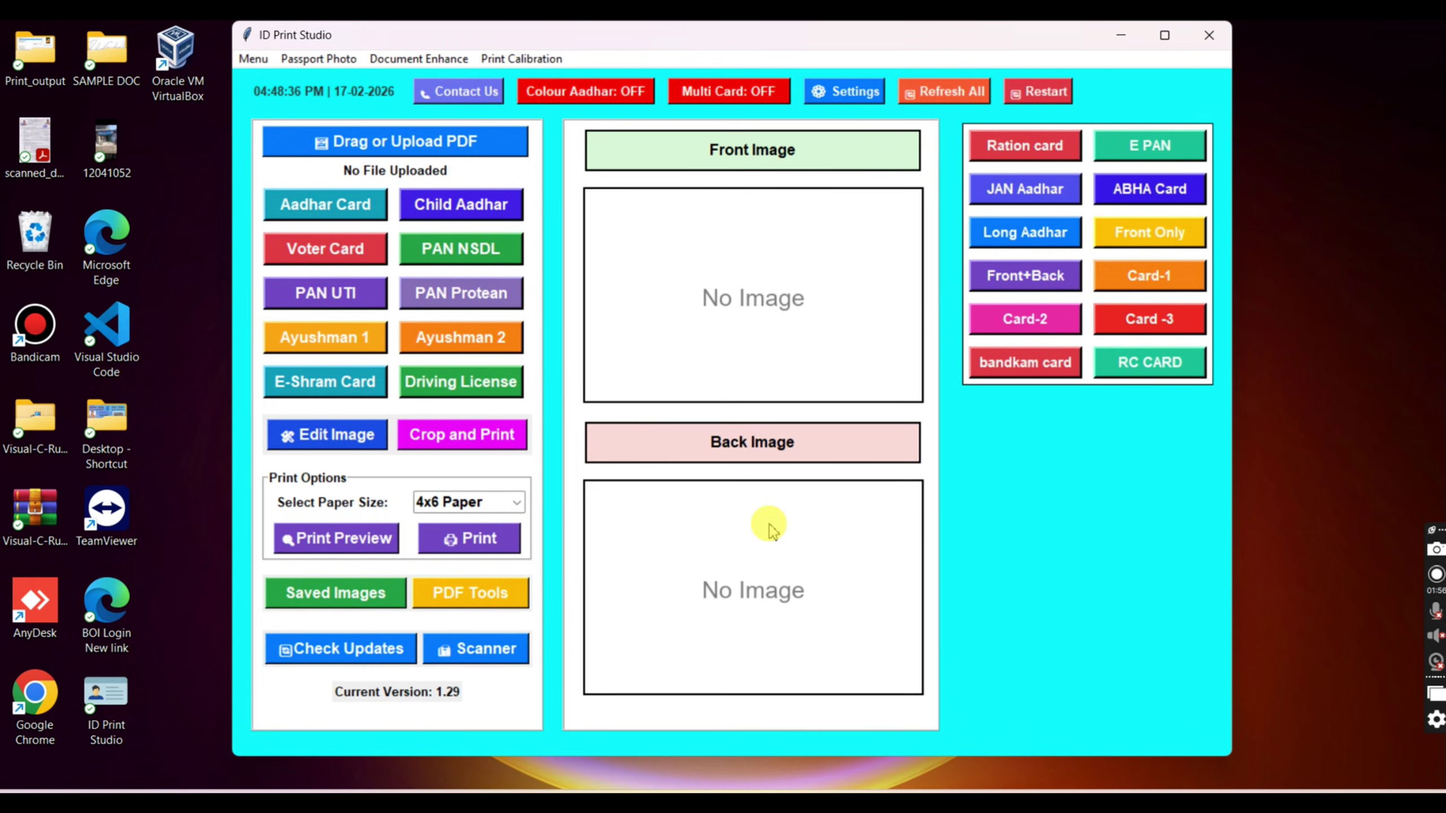
pyautogui.click(464, 143)
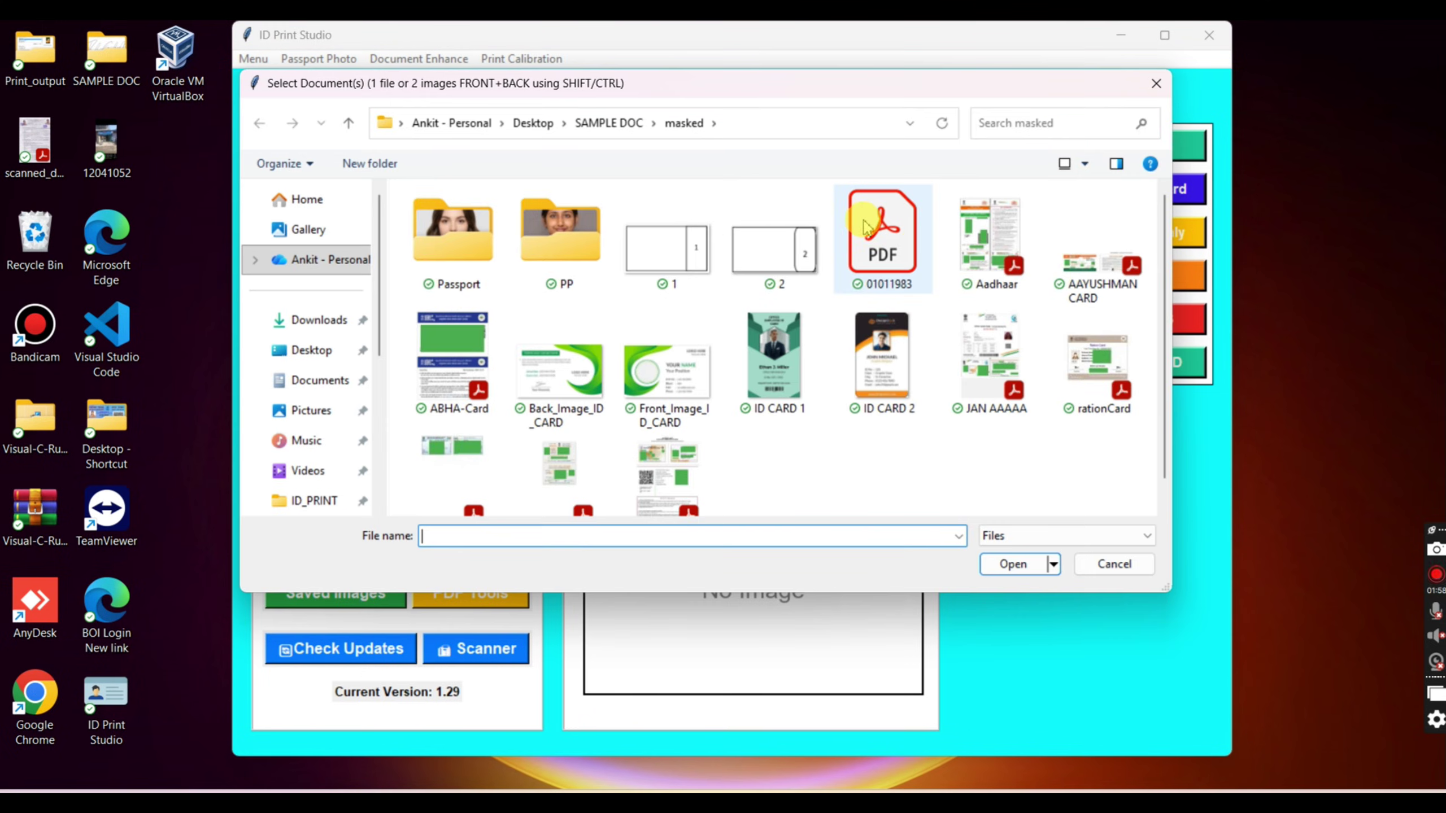
pyautogui.doubleClick(991, 233)
pyautogui.click(350, 215)
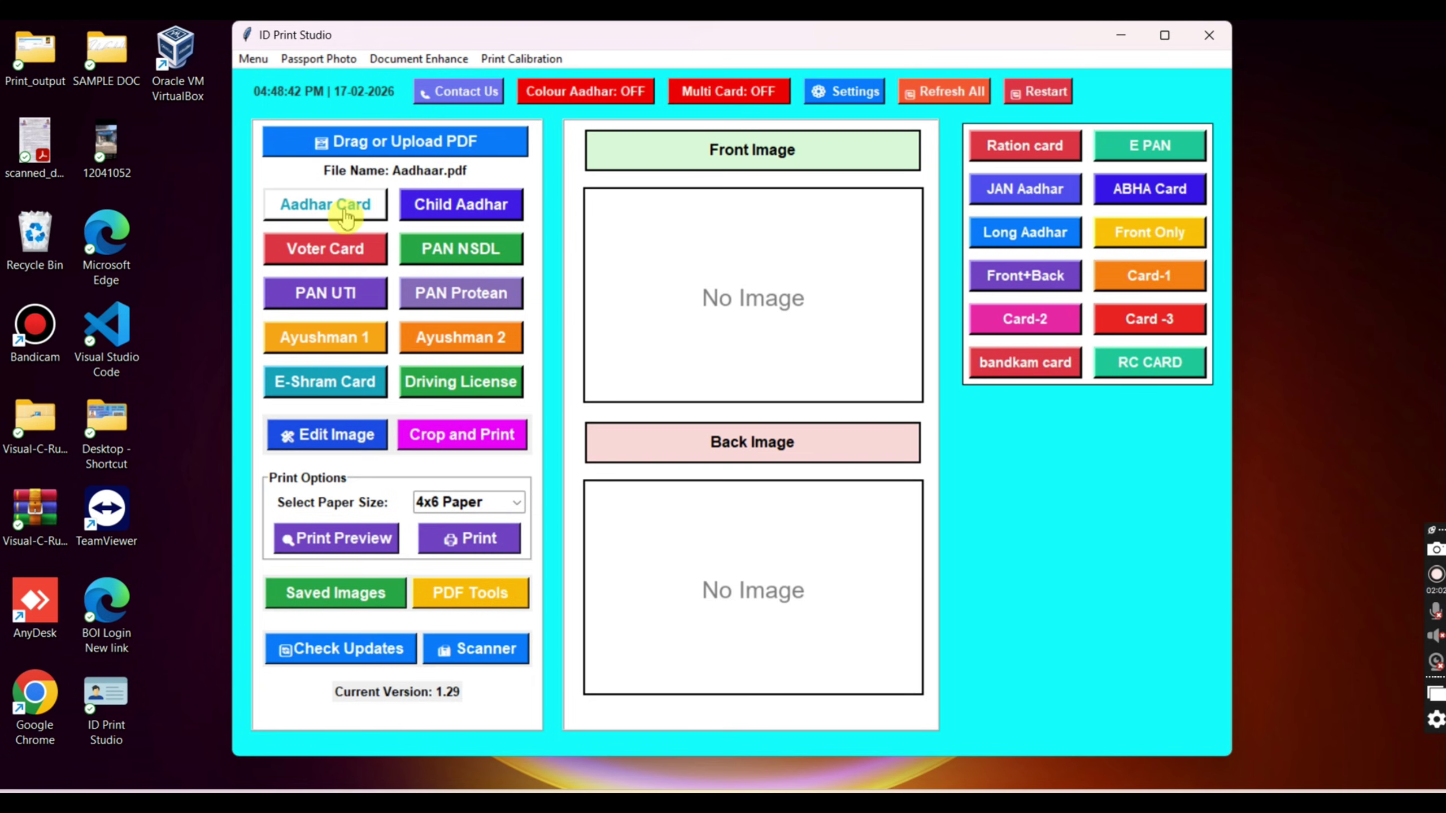
pyautogui.click(348, 205)
pyautogui.click(340, 438)
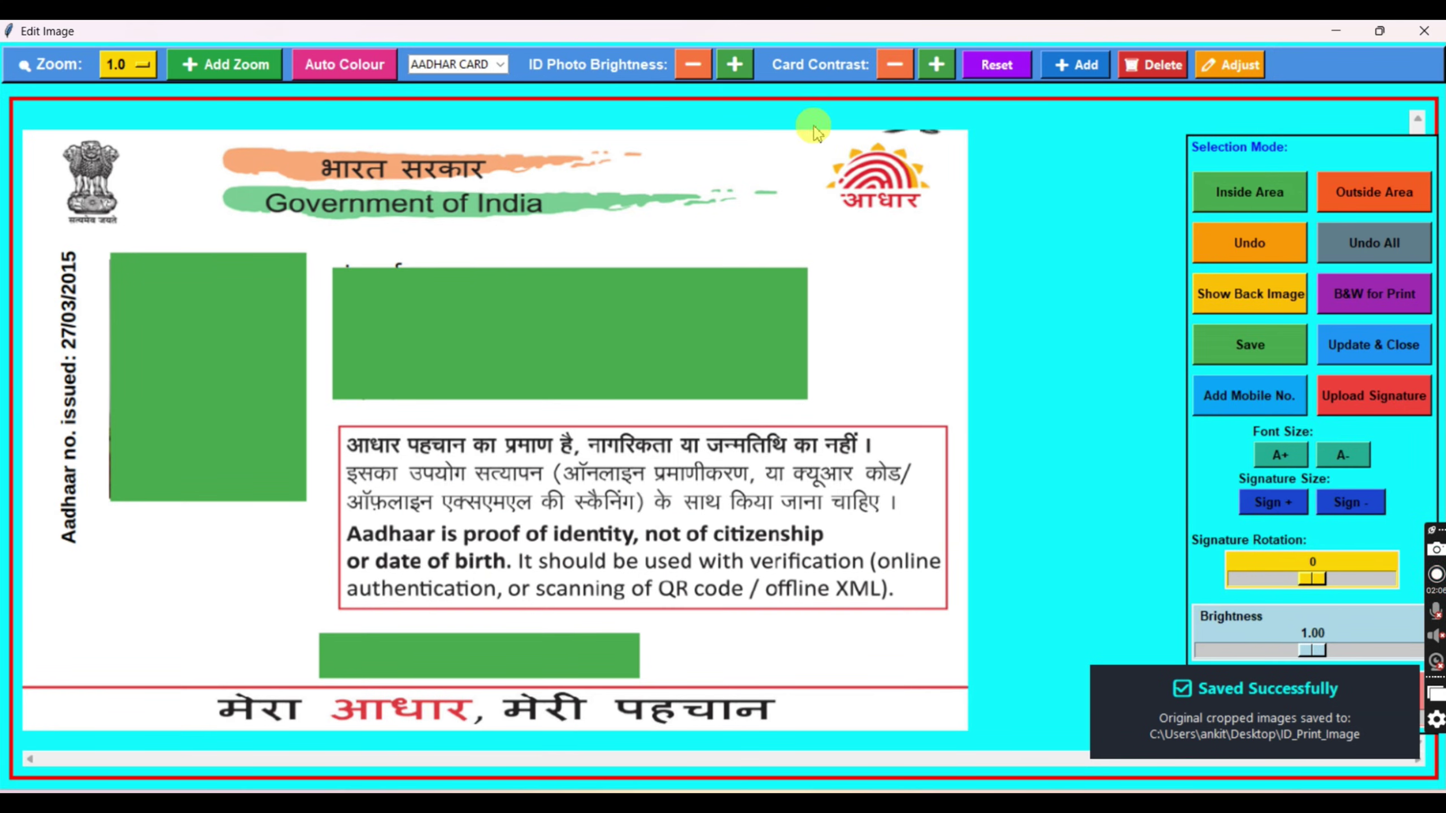
# Step: Raise the ID photo brightness and card contrast with the AADHAR CARD preset, and update the card
pyautogui.click(734, 64)
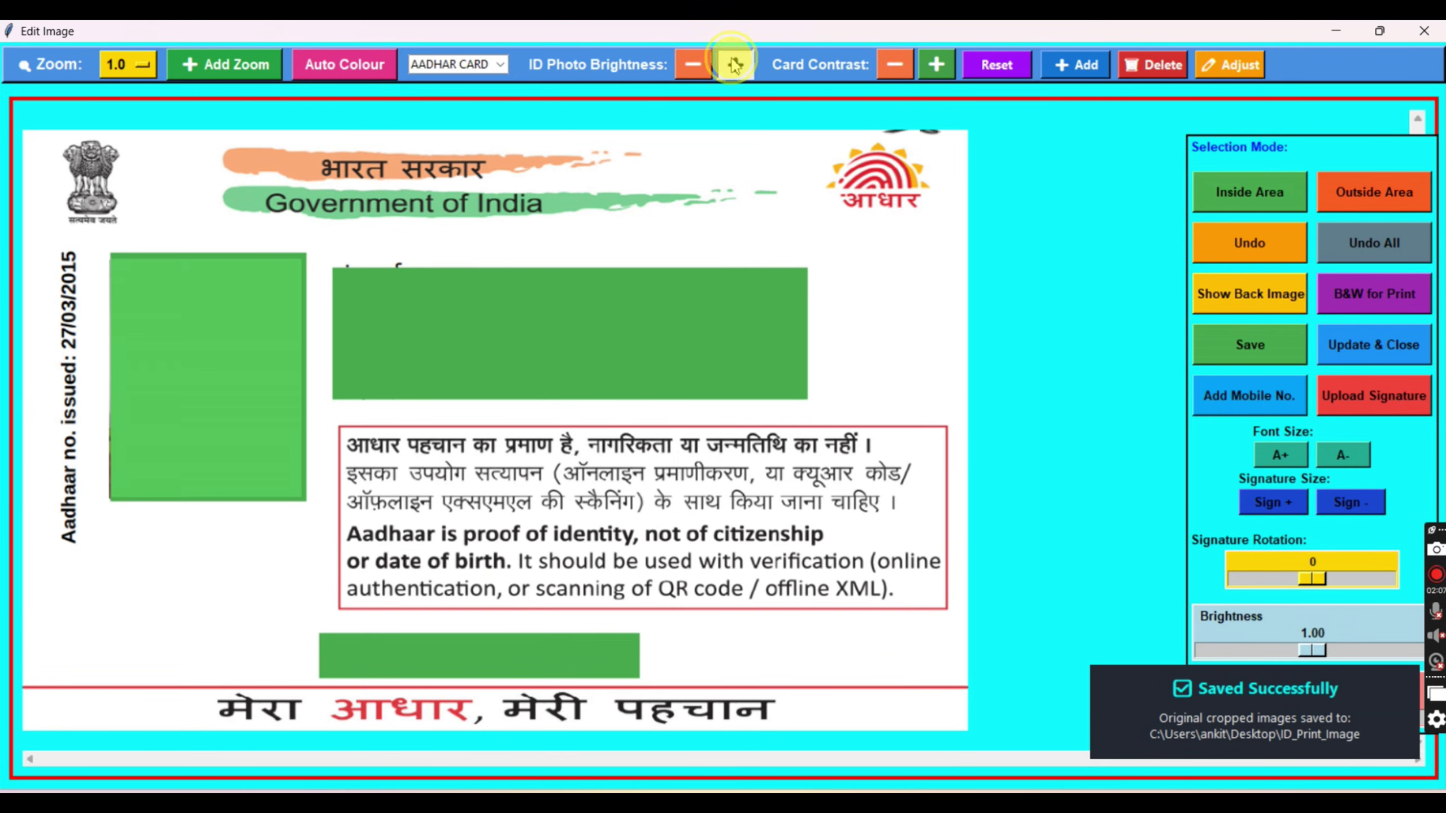
pyautogui.click(936, 64)
pyautogui.click(1374, 345)
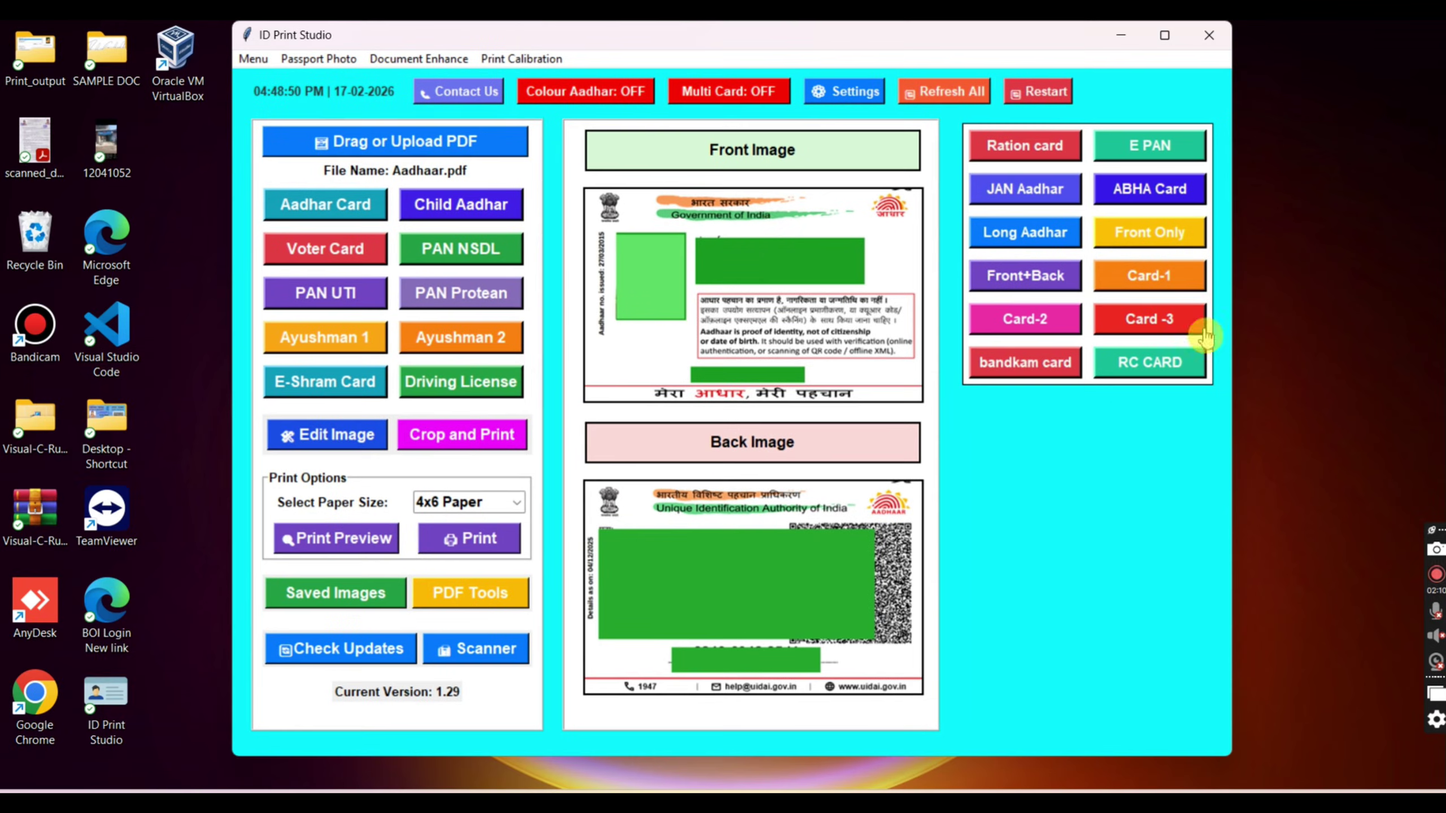
# Step: Refresh the application and reopen the Aadhar Card from Aadhaar.pdf in the image editor
pyautogui.click(928, 91)
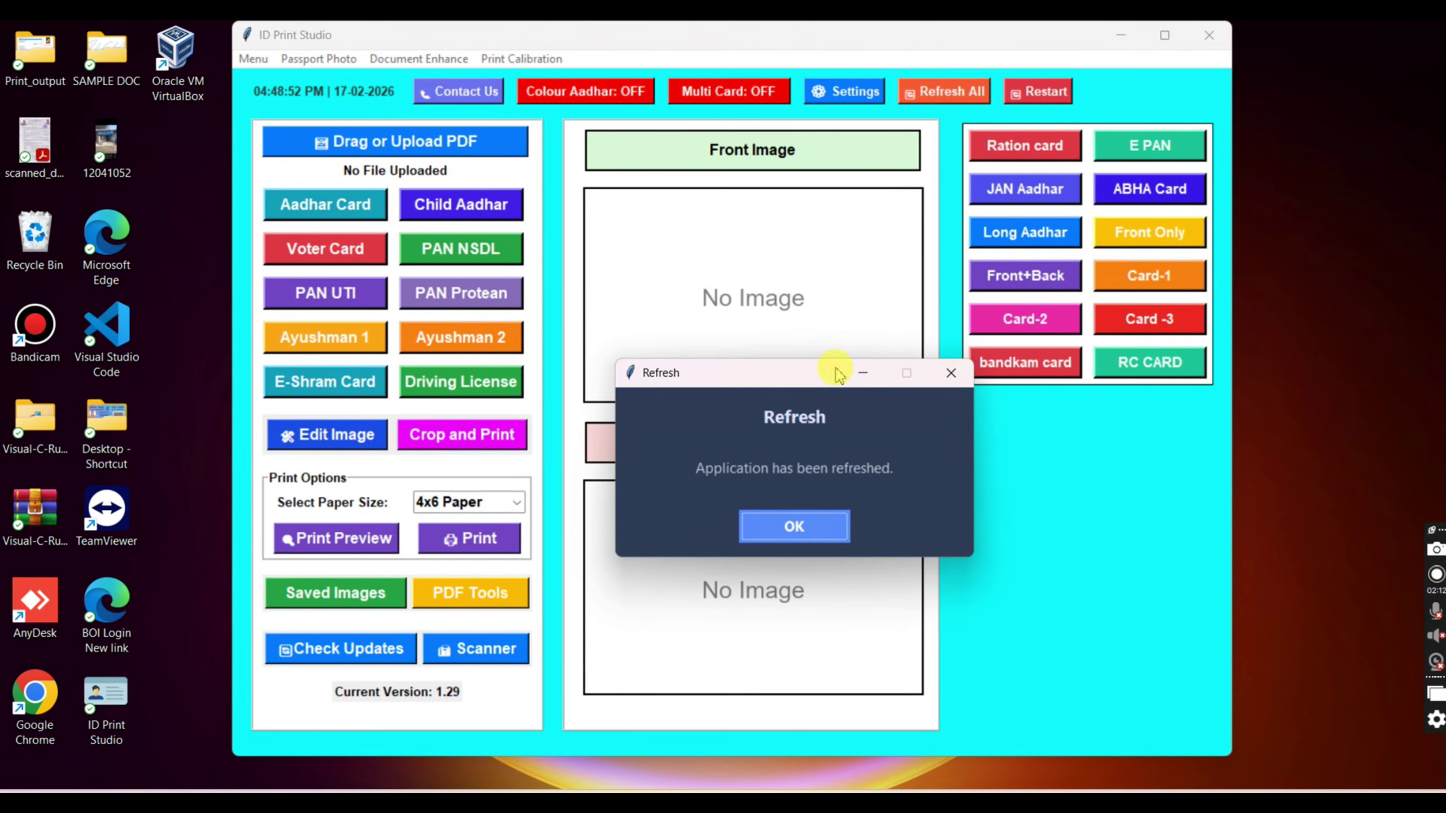
pyautogui.click(777, 522)
pyautogui.click(303, 142)
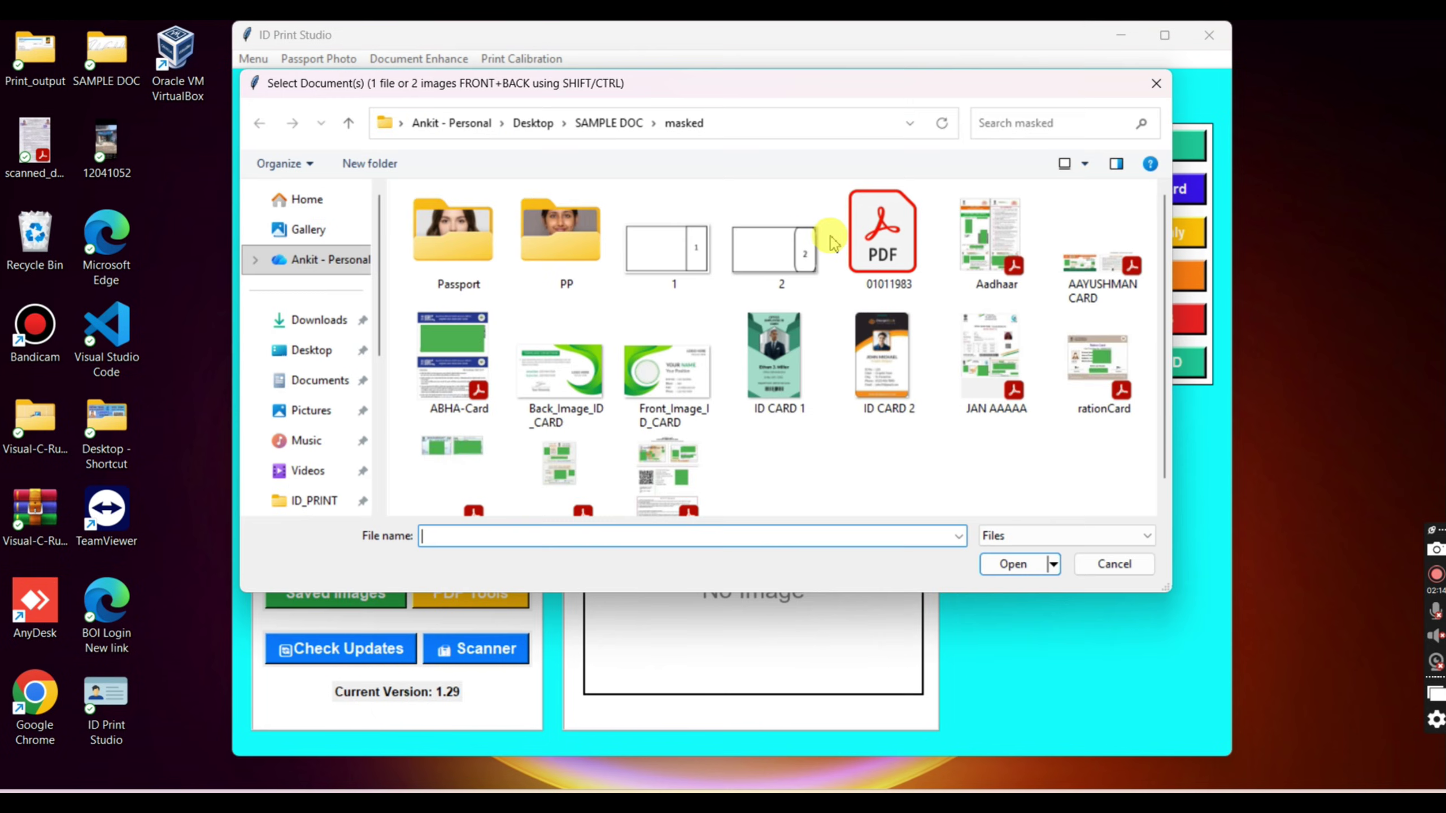
pyautogui.doubleClick(1000, 249)
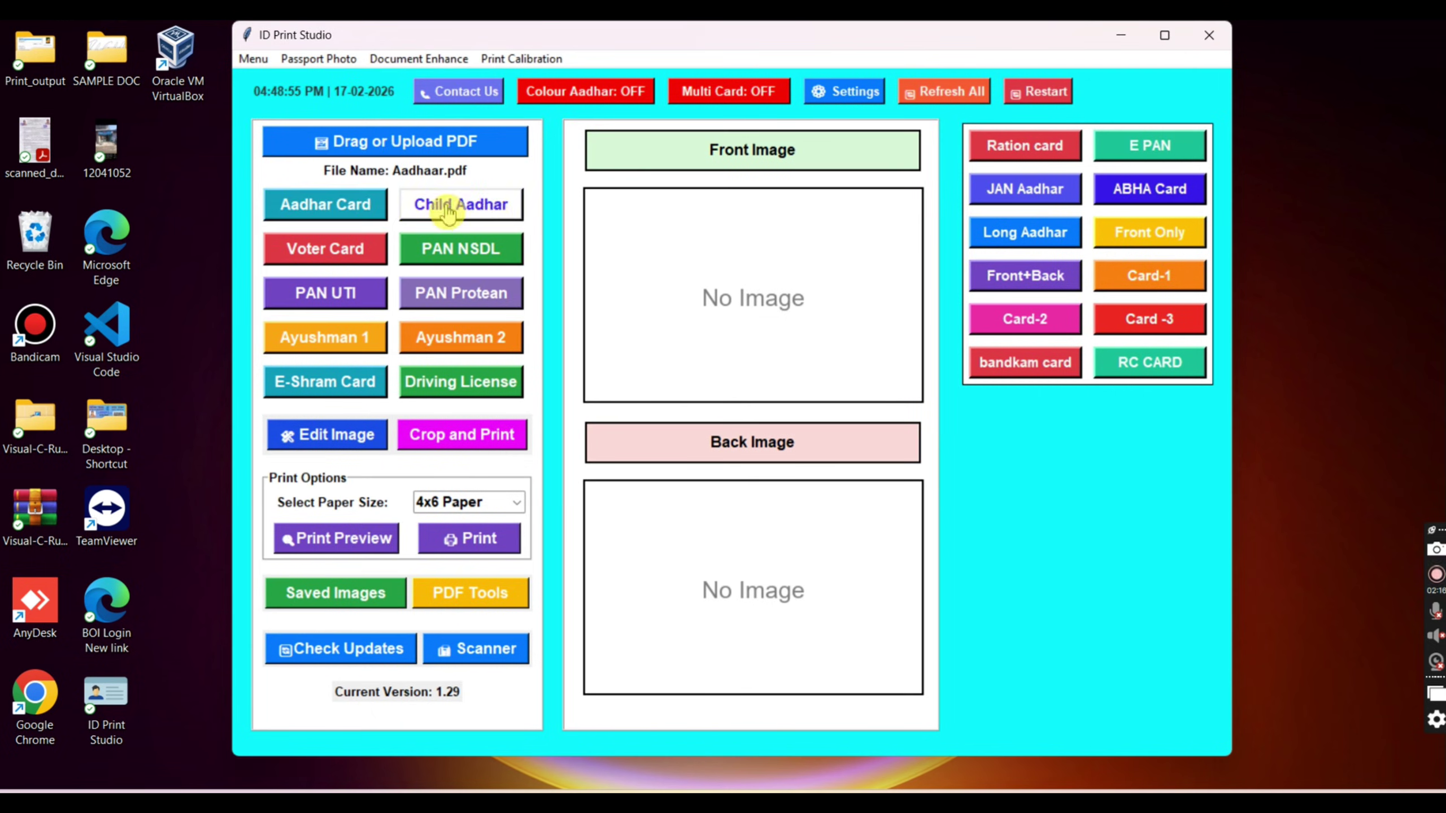
pyautogui.click(350, 442)
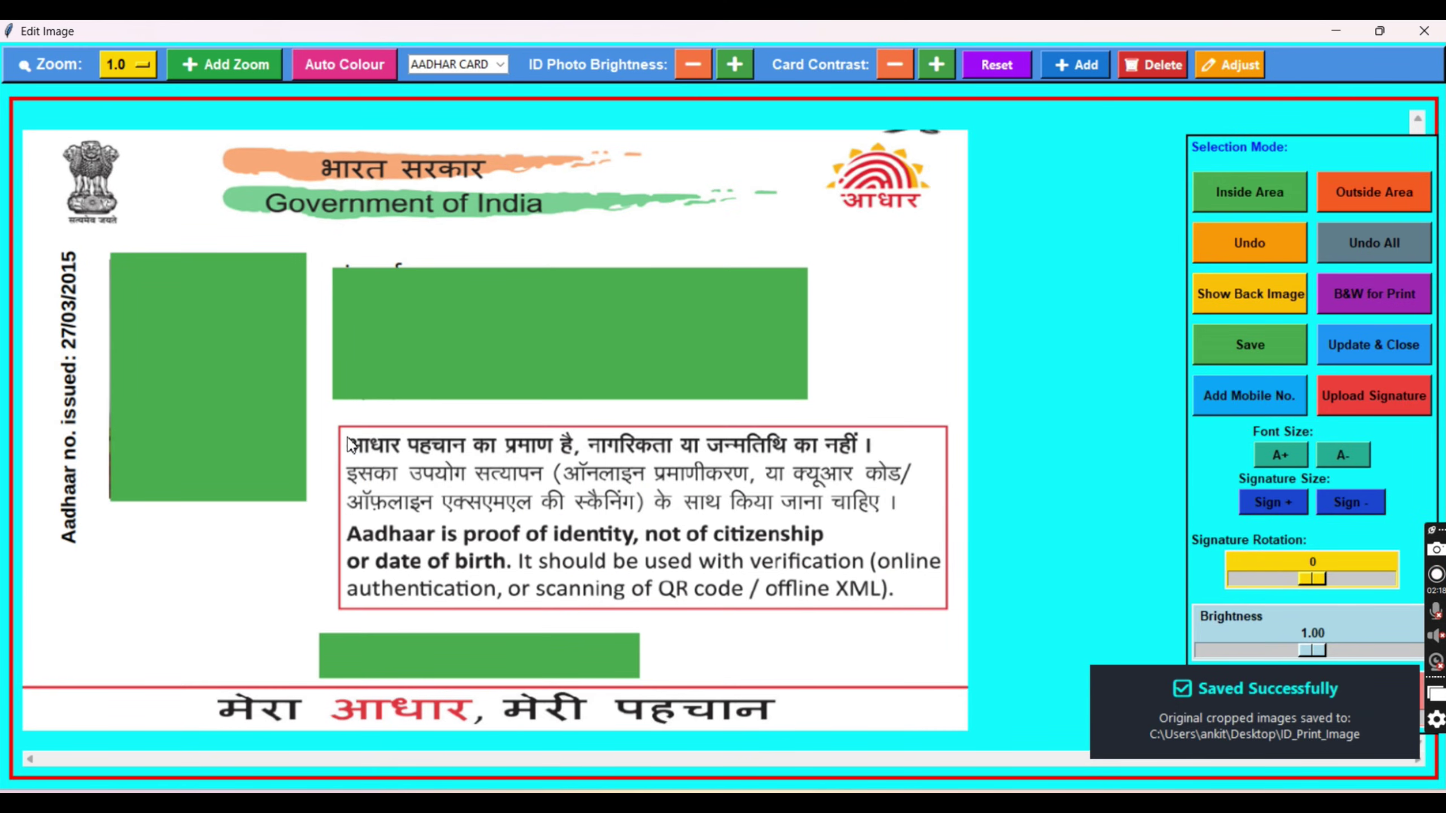
# Step: Try a higher ID photo brightness and card contrast on the front image, and reset both adjustments
pyautogui.click(736, 68)
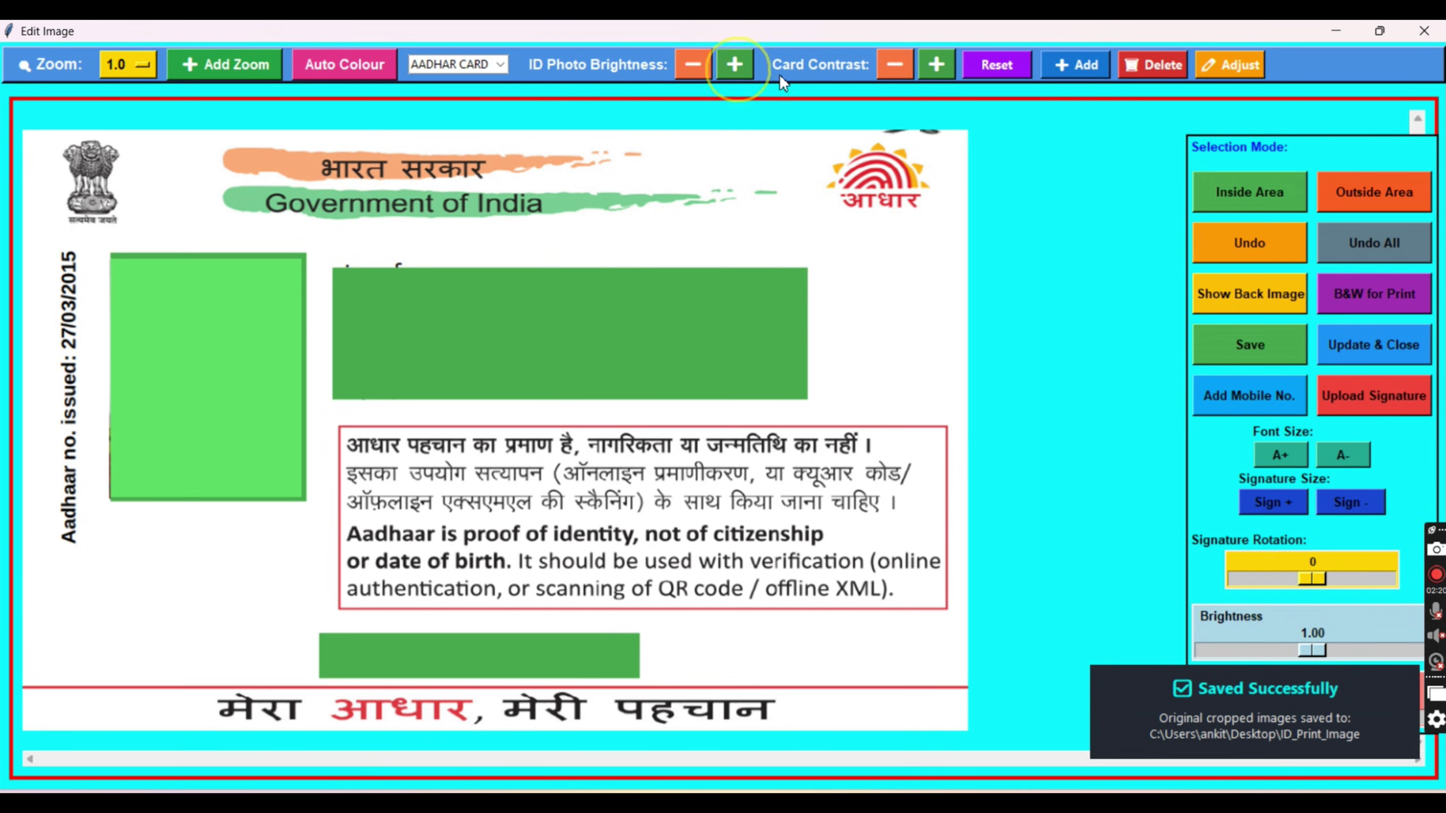
pyautogui.click(937, 66)
pyautogui.click(937, 66)
pyautogui.click(936, 65)
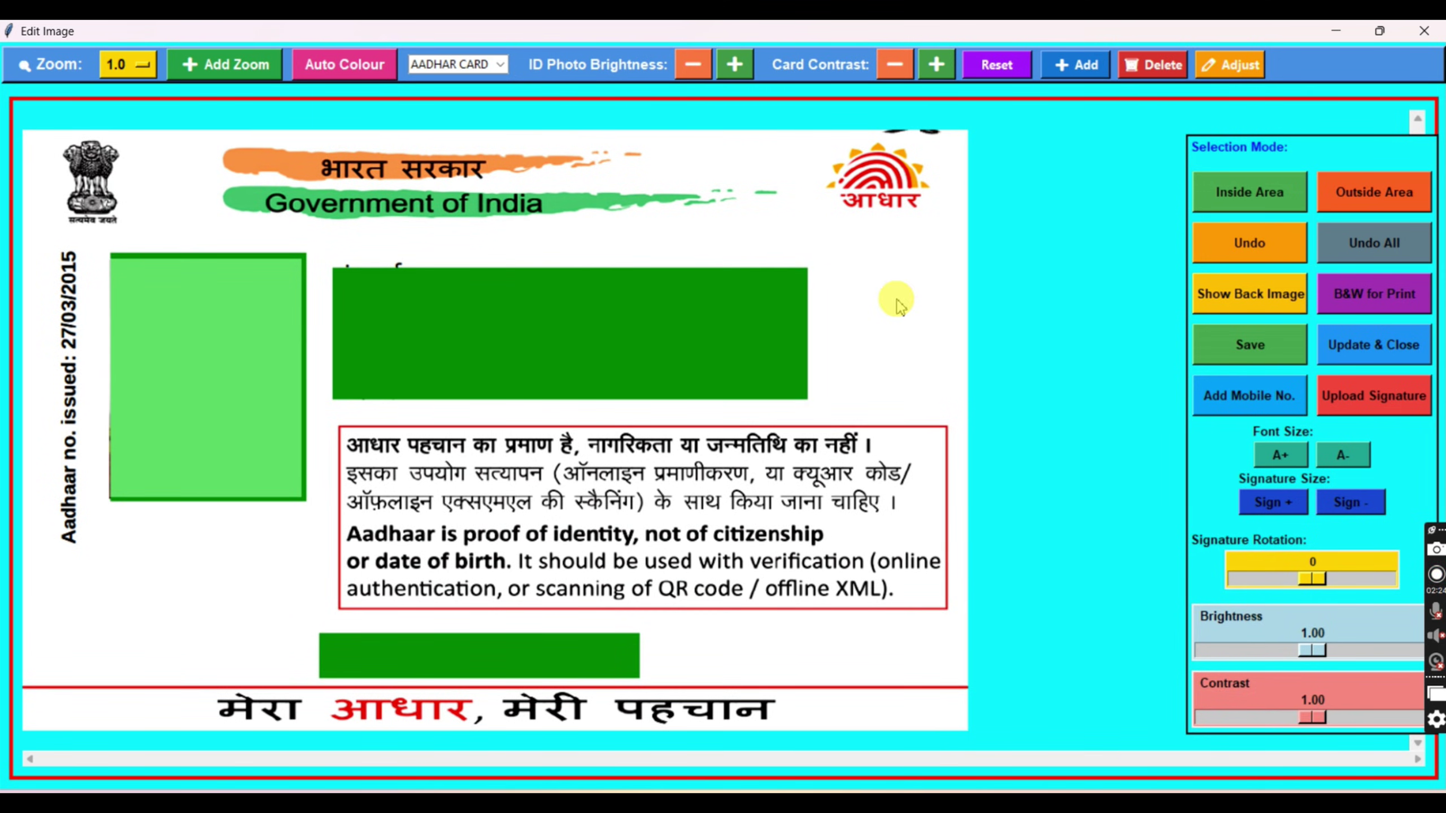
pyautogui.click(1010, 72)
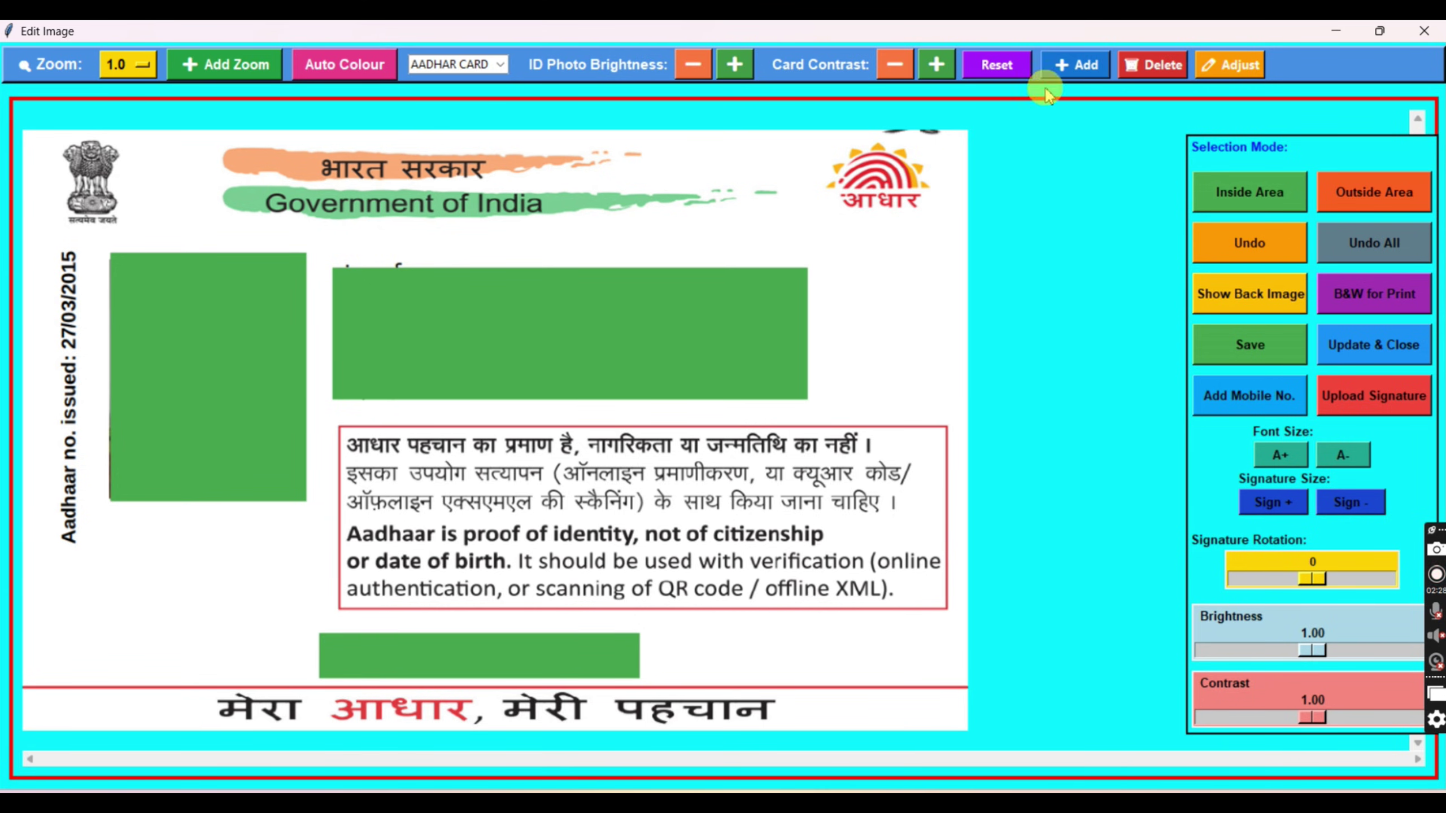
# Step: Decline deleting the saved AADHAR CARD data and open the fine-tuning options for its photo box
pyautogui.click(1156, 63)
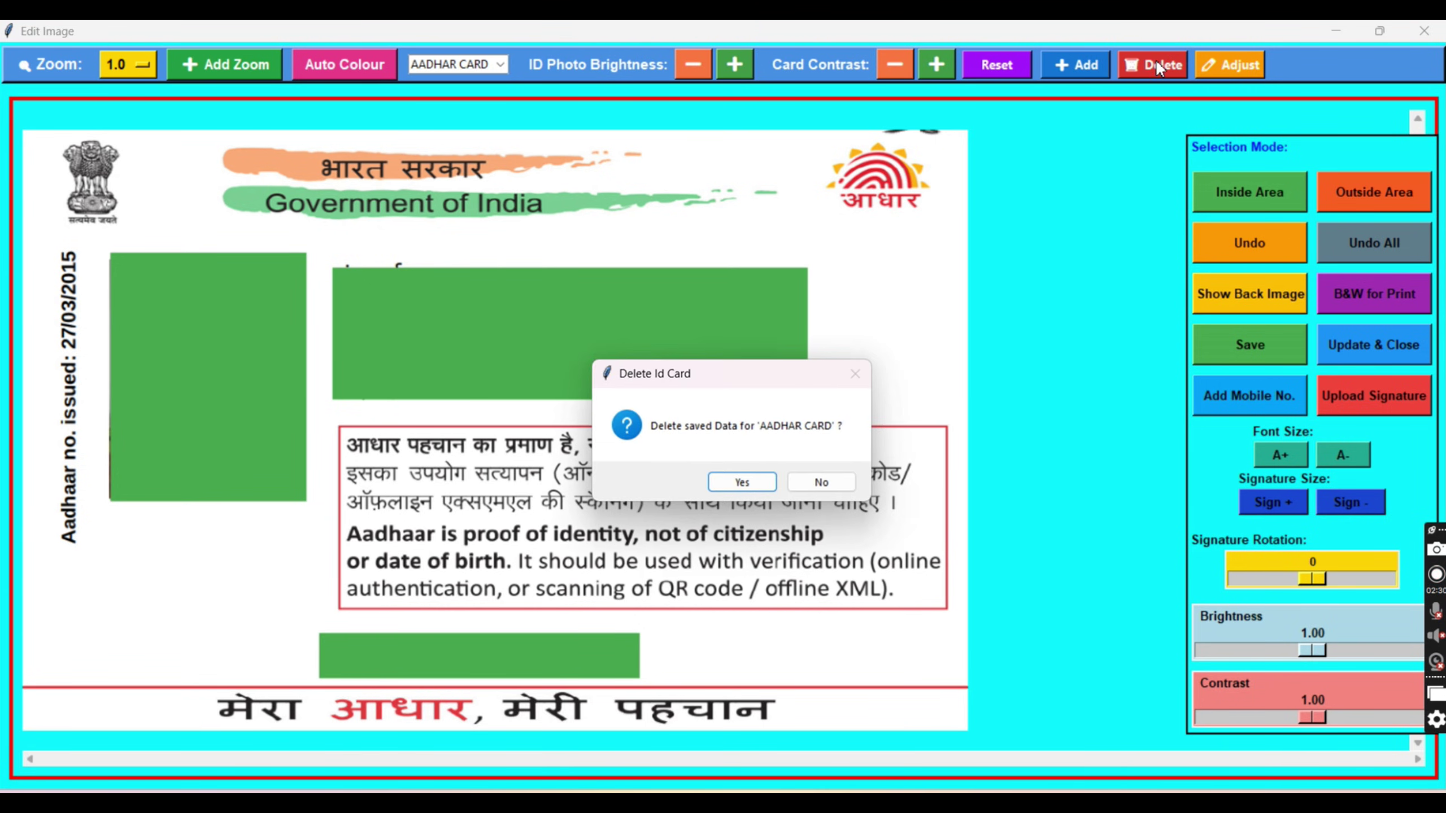
pyautogui.click(831, 483)
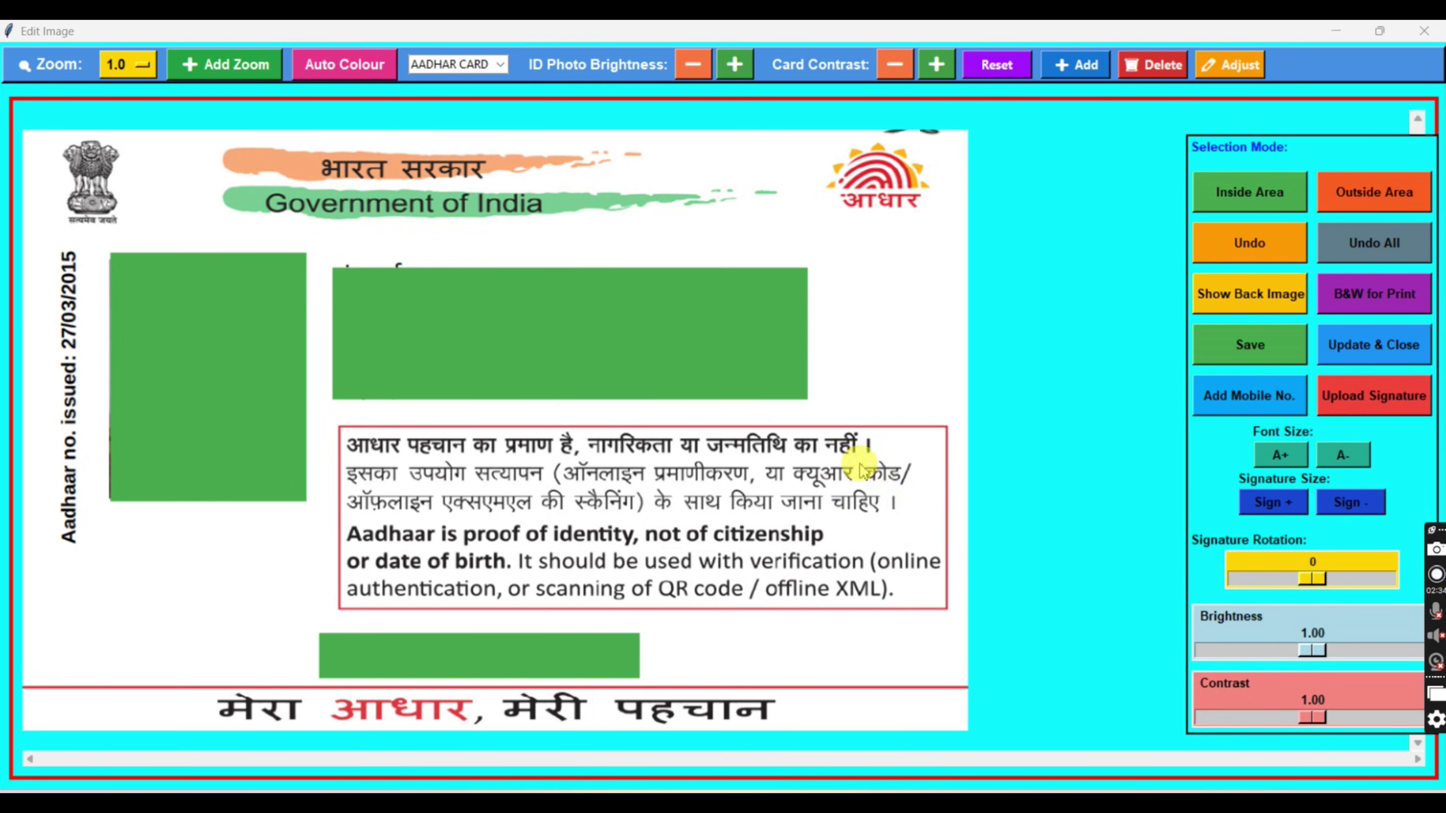
pyautogui.click(1227, 63)
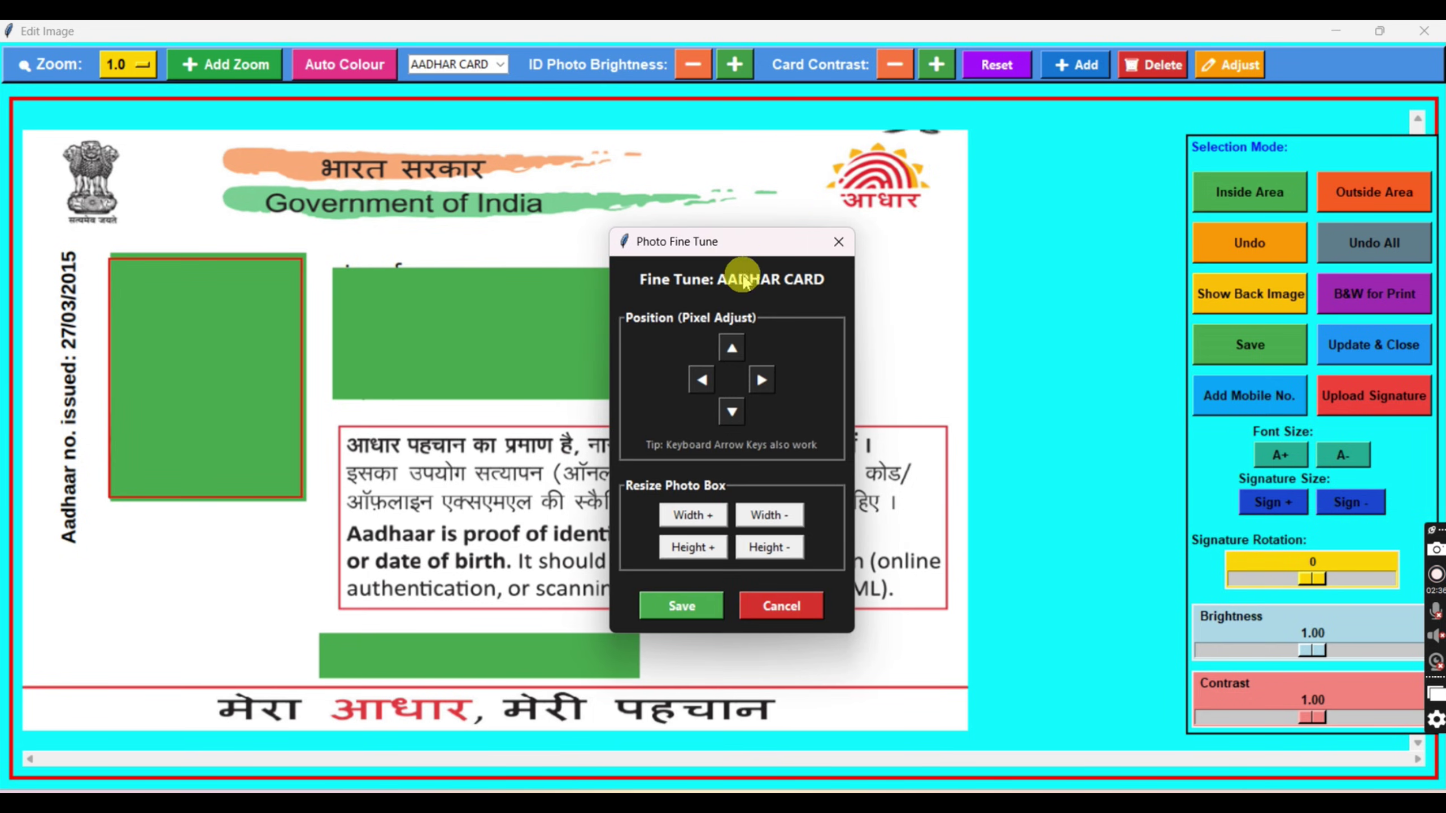
# Step: Nudge the AADHAR CARD photo box upward so its top edge lines up with the photo on the card
pyautogui.moveTo(709, 241); pyautogui.dragTo(545, 213)
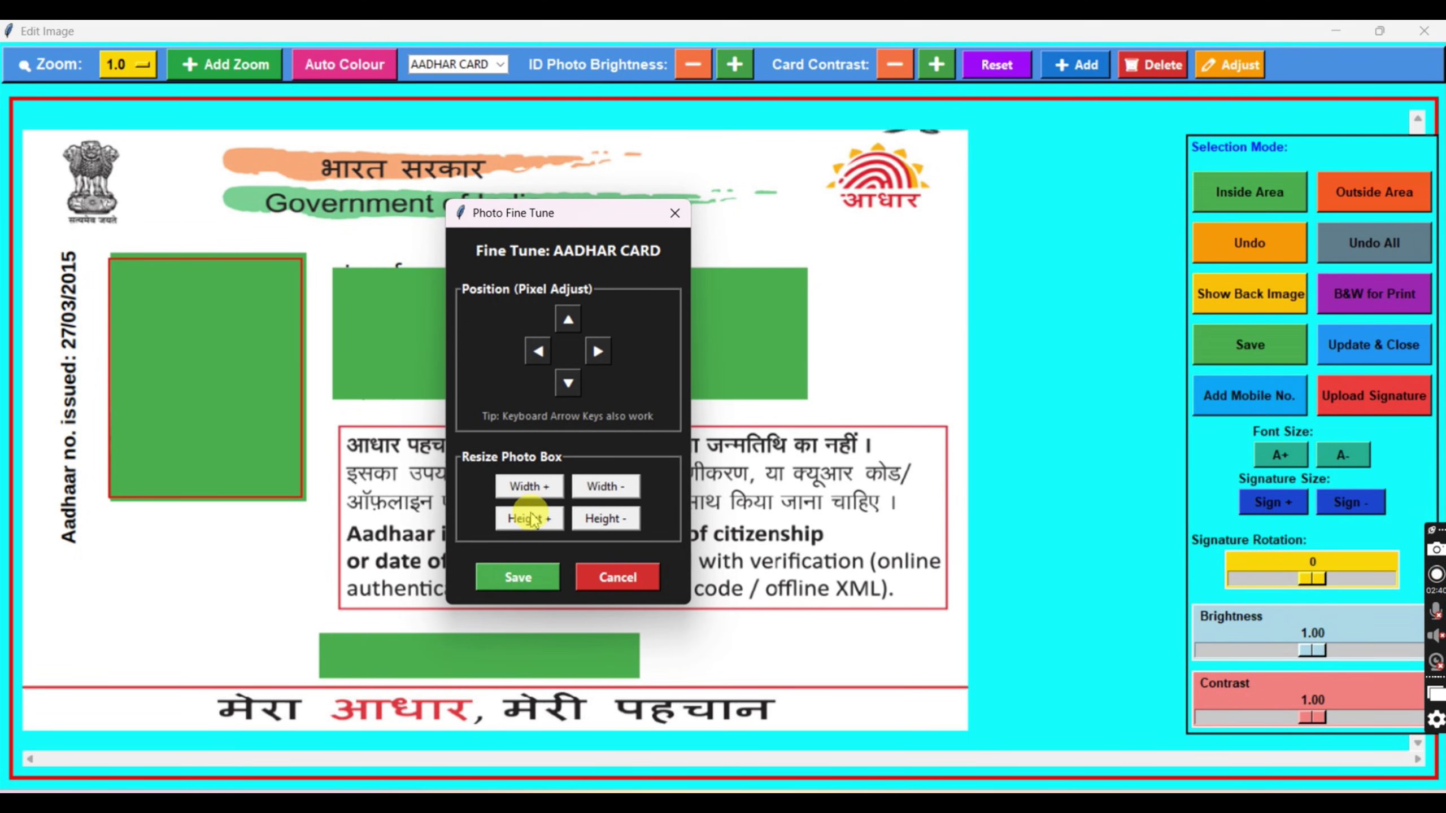
pyautogui.click(544, 488)
pyautogui.click(568, 321)
pyautogui.click(568, 320)
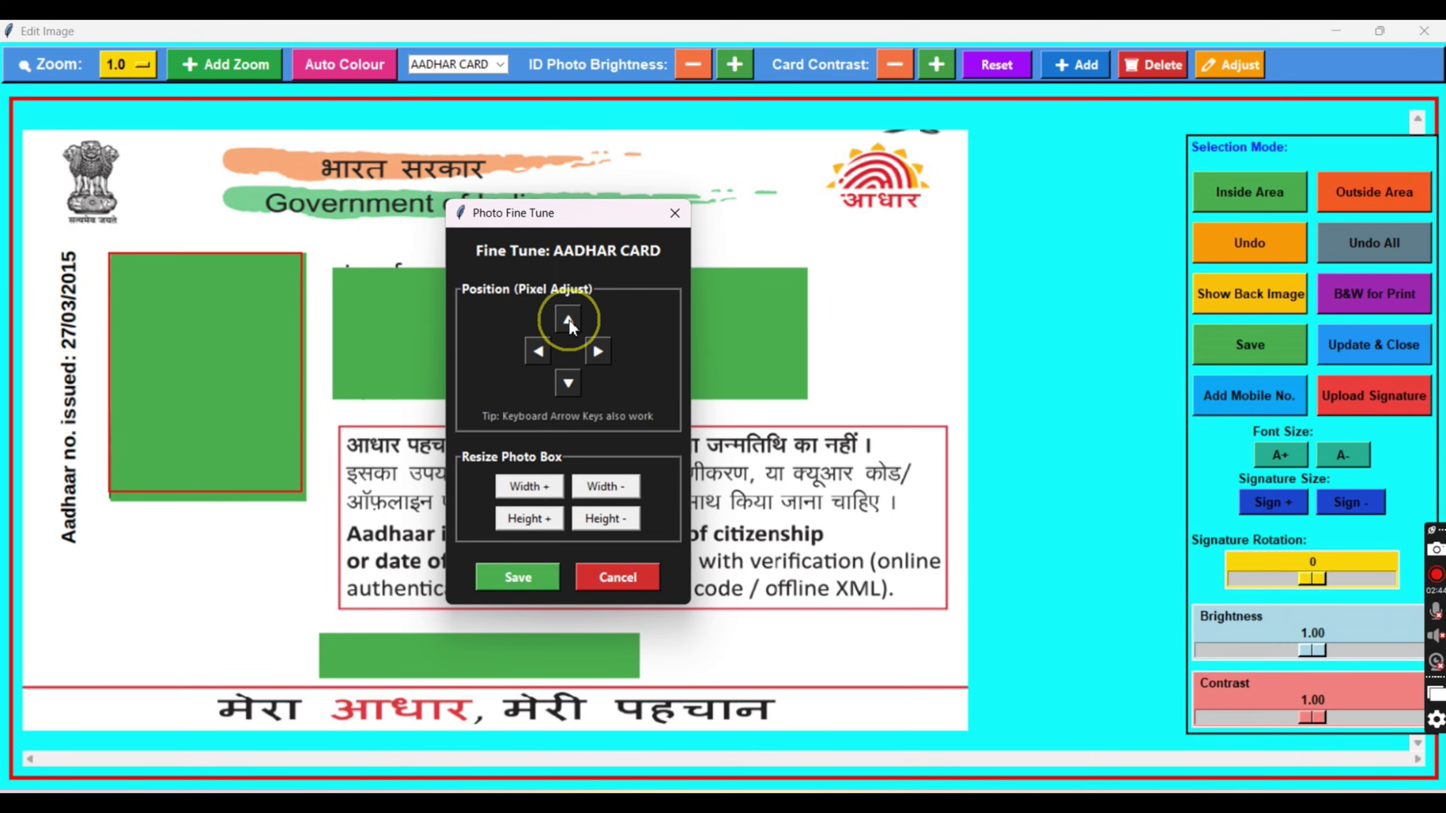
pyautogui.click(581, 447)
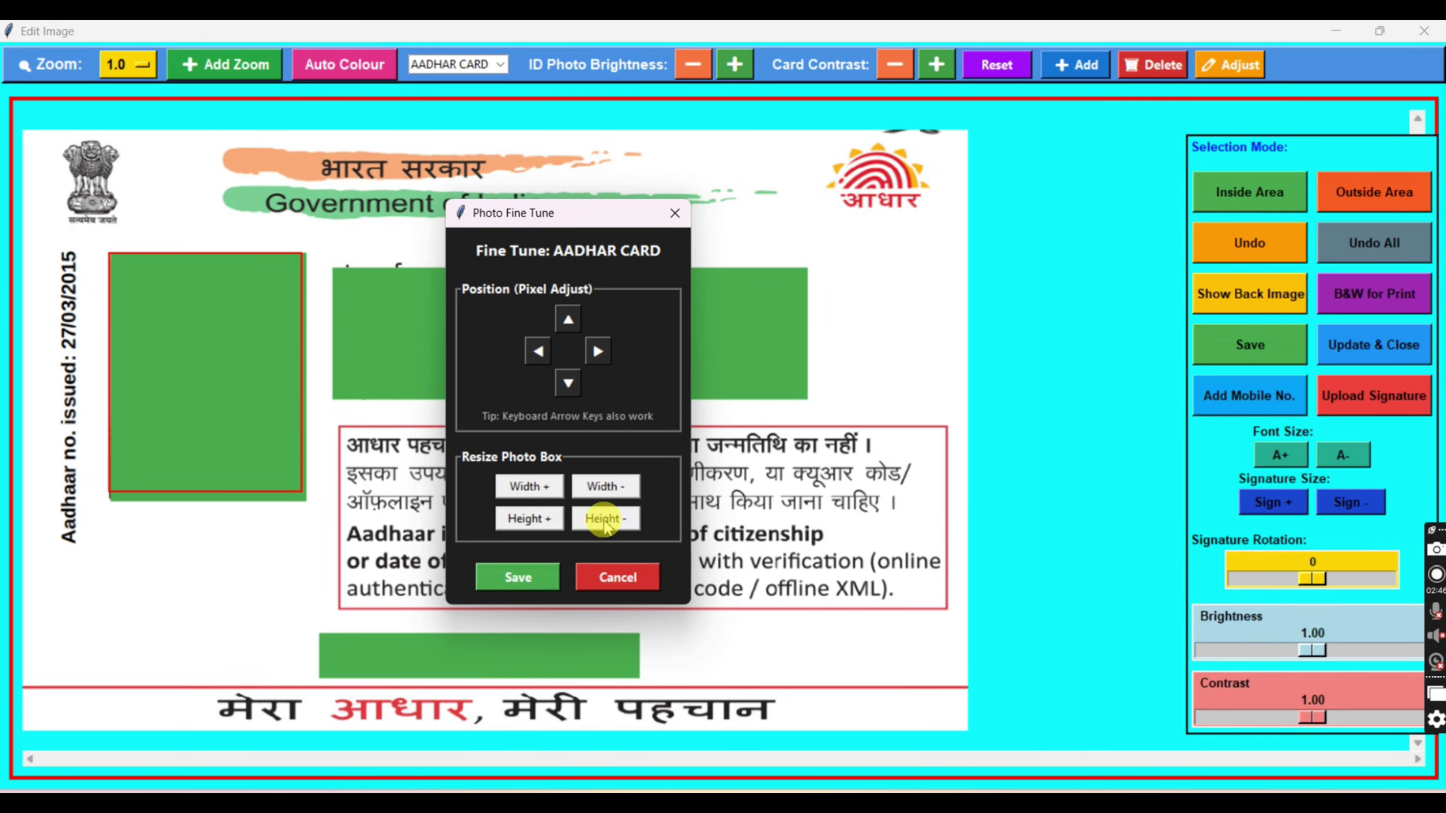
# Step: Enlarge the photo box's height and width to match the photo's edges, and save the fine-tuned AADHAR CARD photo area
pyautogui.click(525, 520)
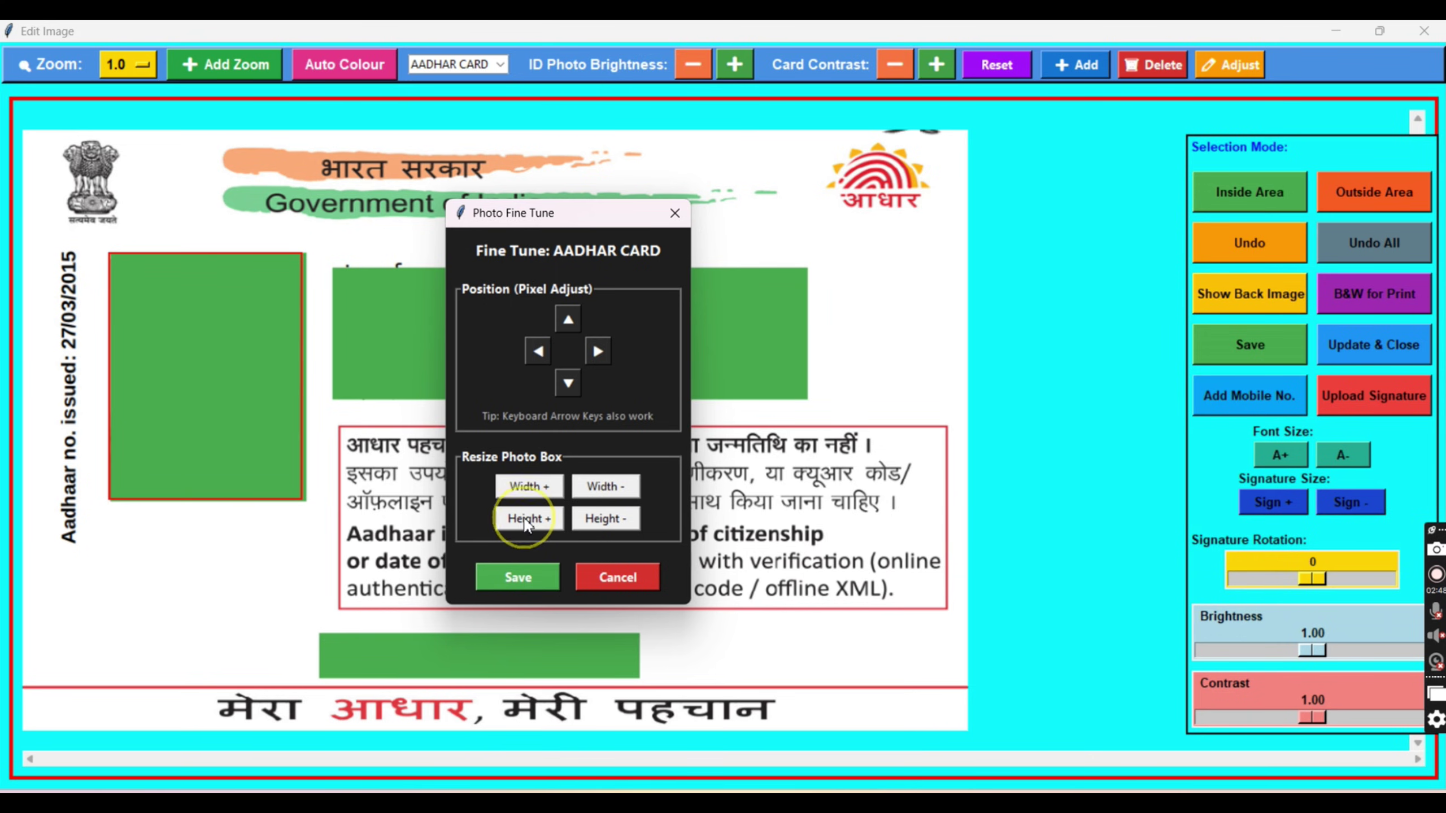
pyautogui.click(525, 520)
pyautogui.click(626, 486)
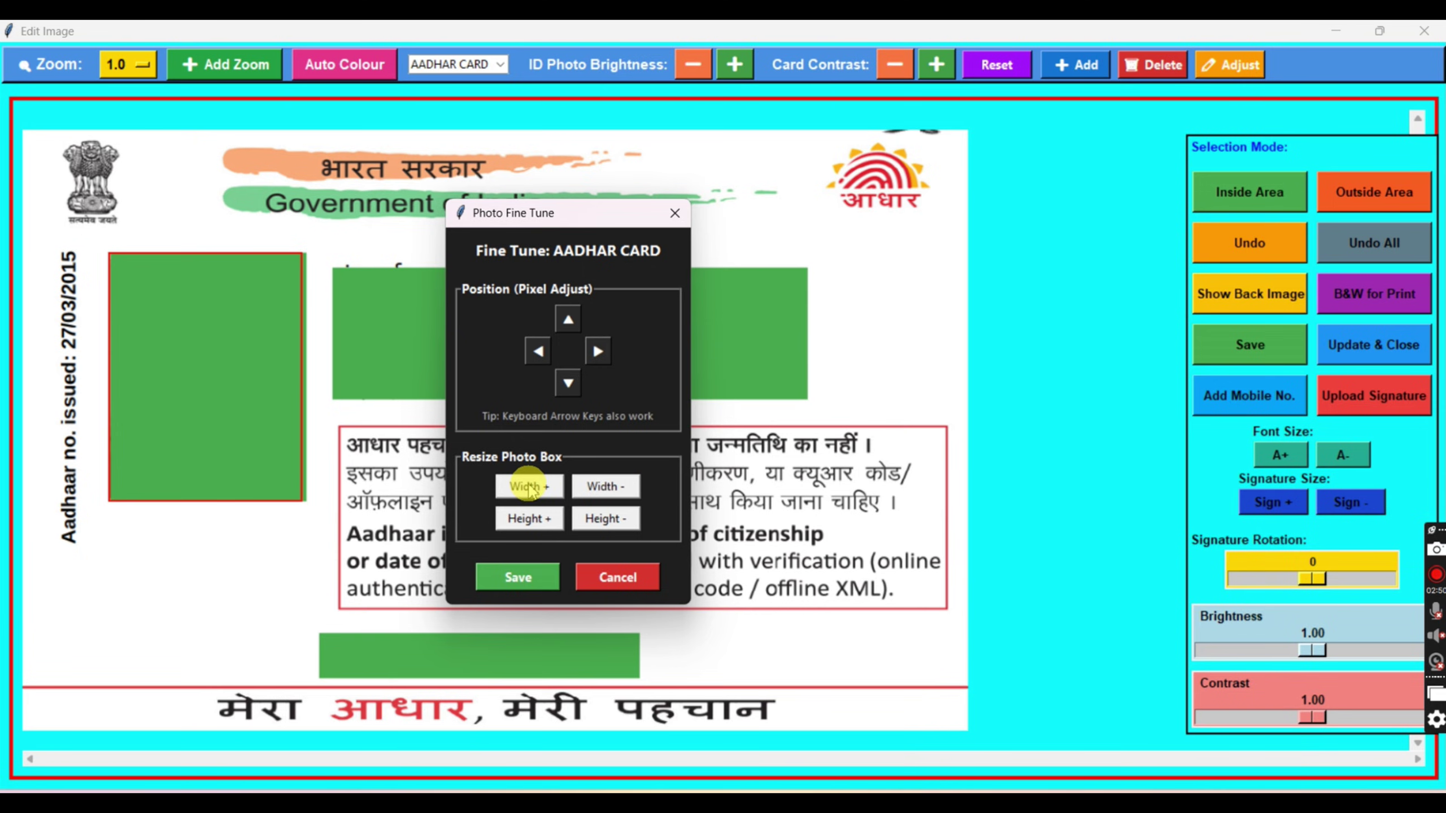
pyautogui.click(527, 486)
pyautogui.click(527, 487)
pyautogui.click(527, 486)
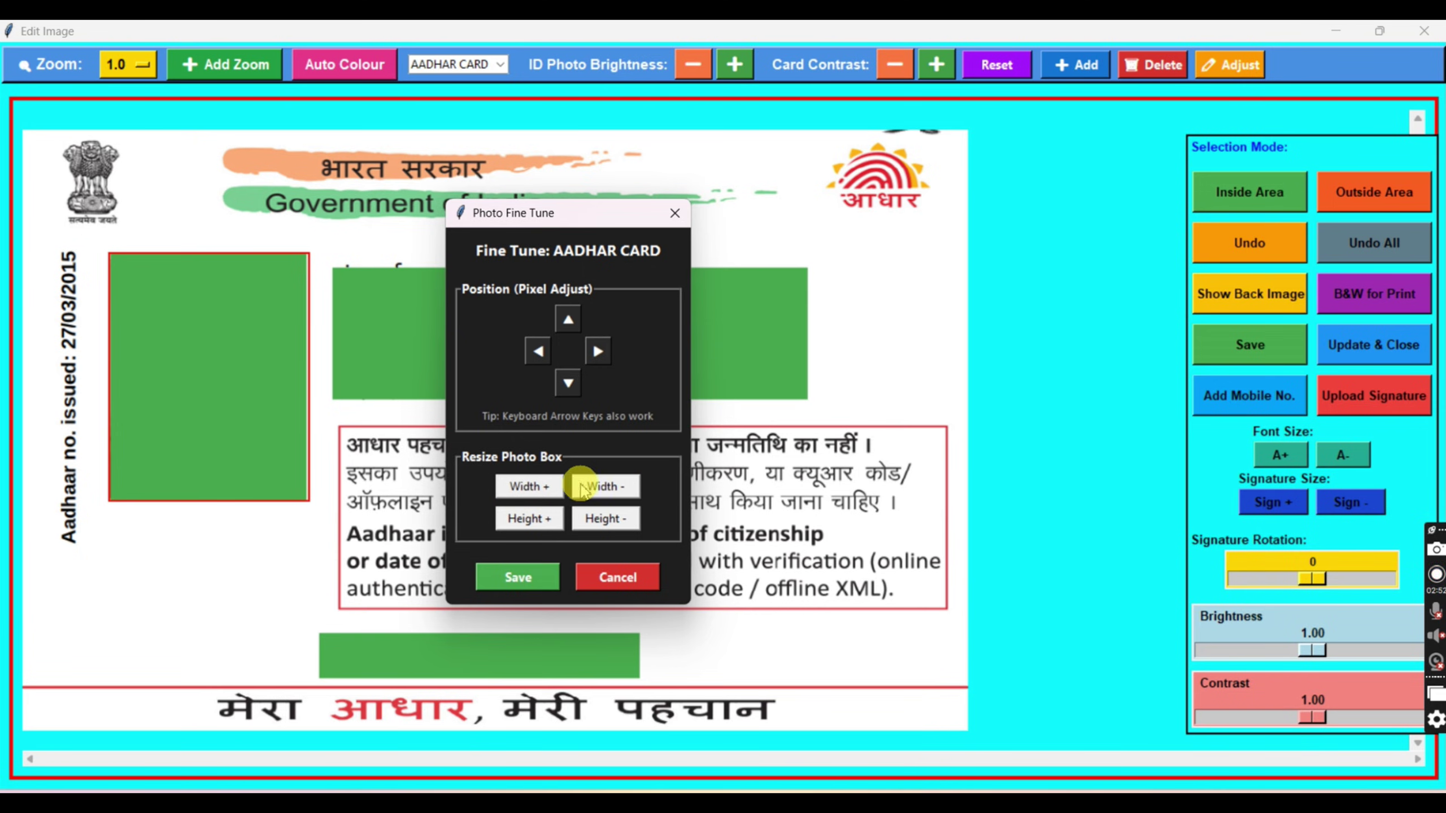
pyautogui.click(604, 487)
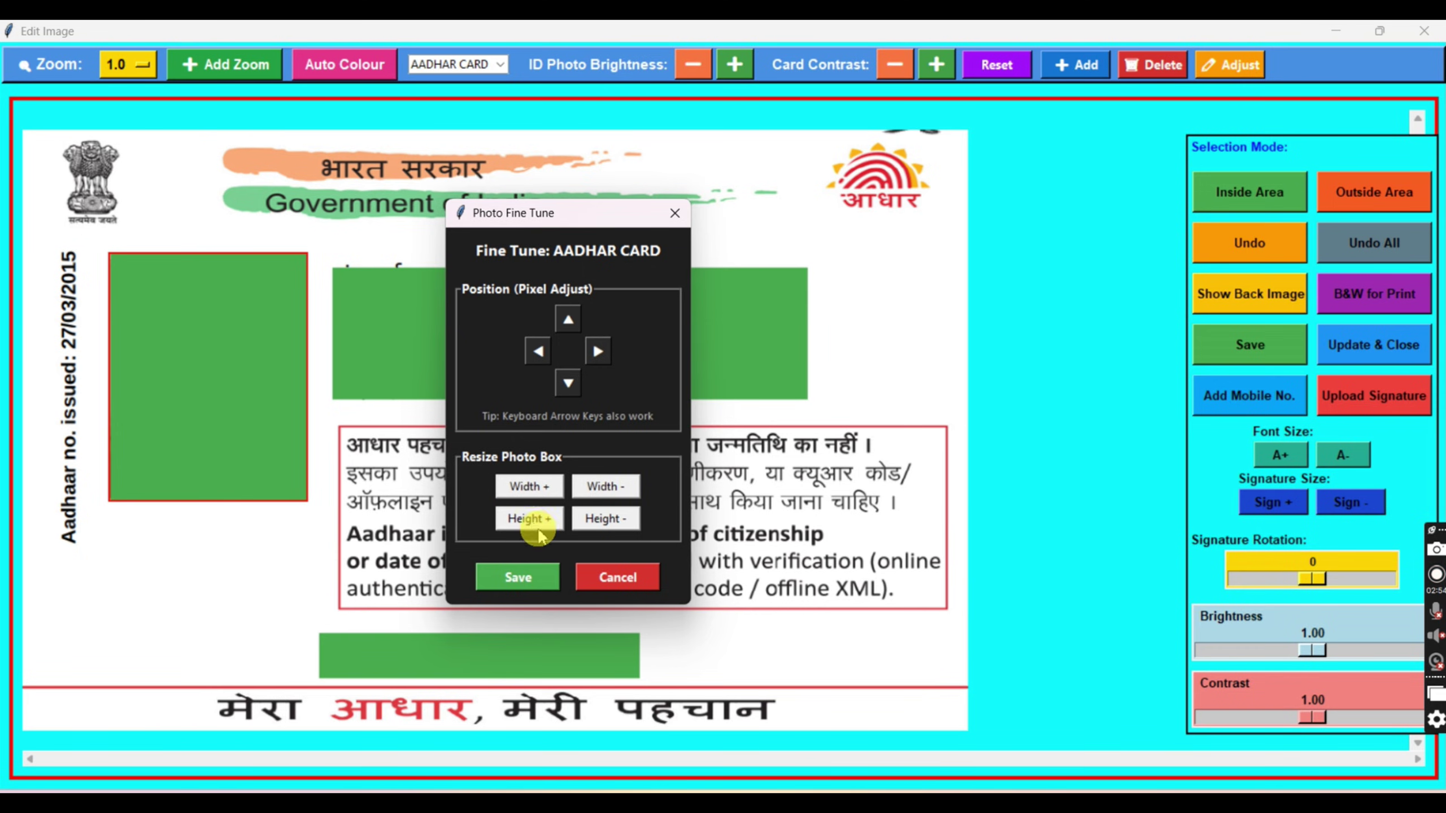
pyautogui.click(532, 519)
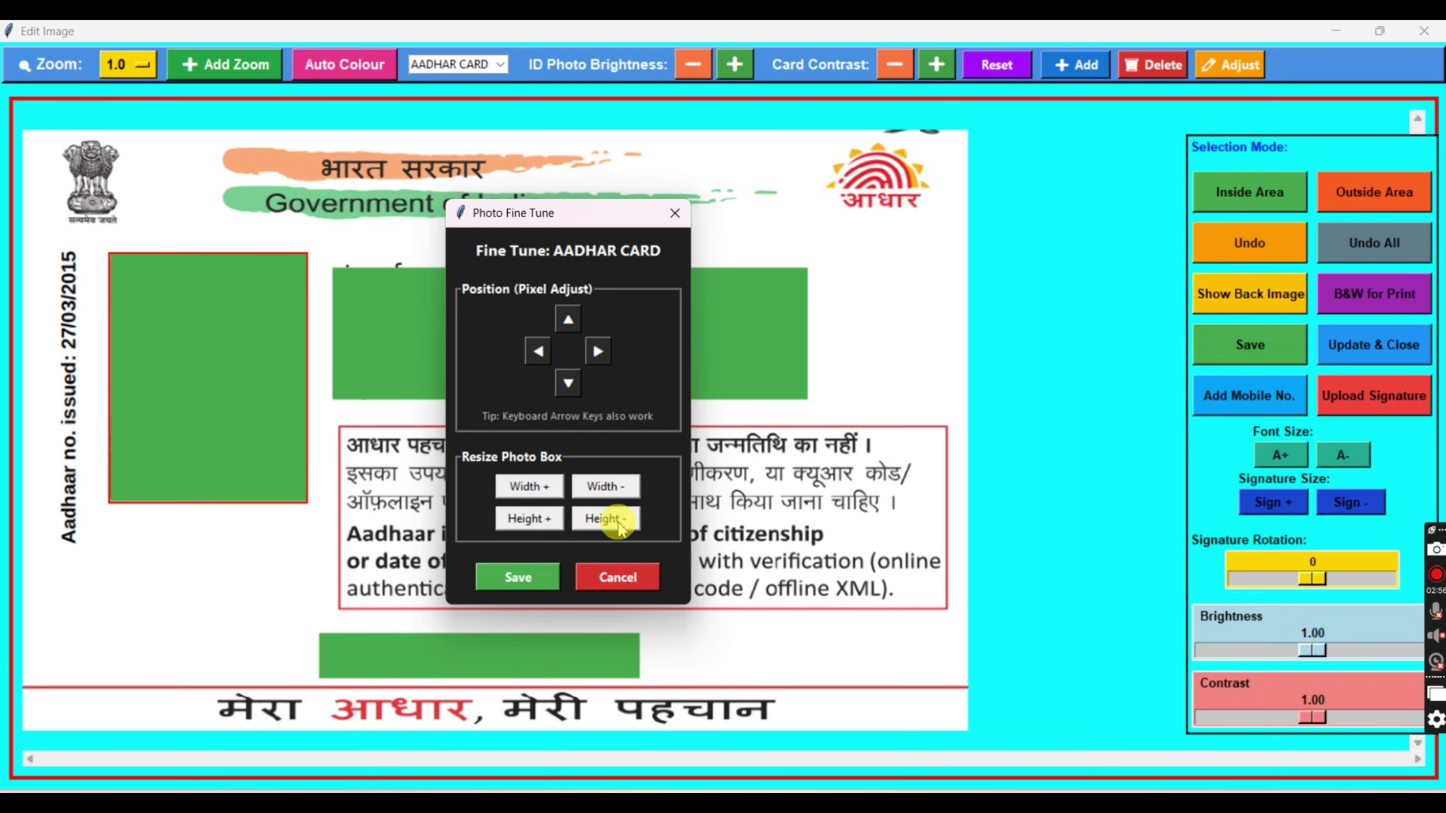
pyautogui.click(605, 518)
pyautogui.click(537, 580)
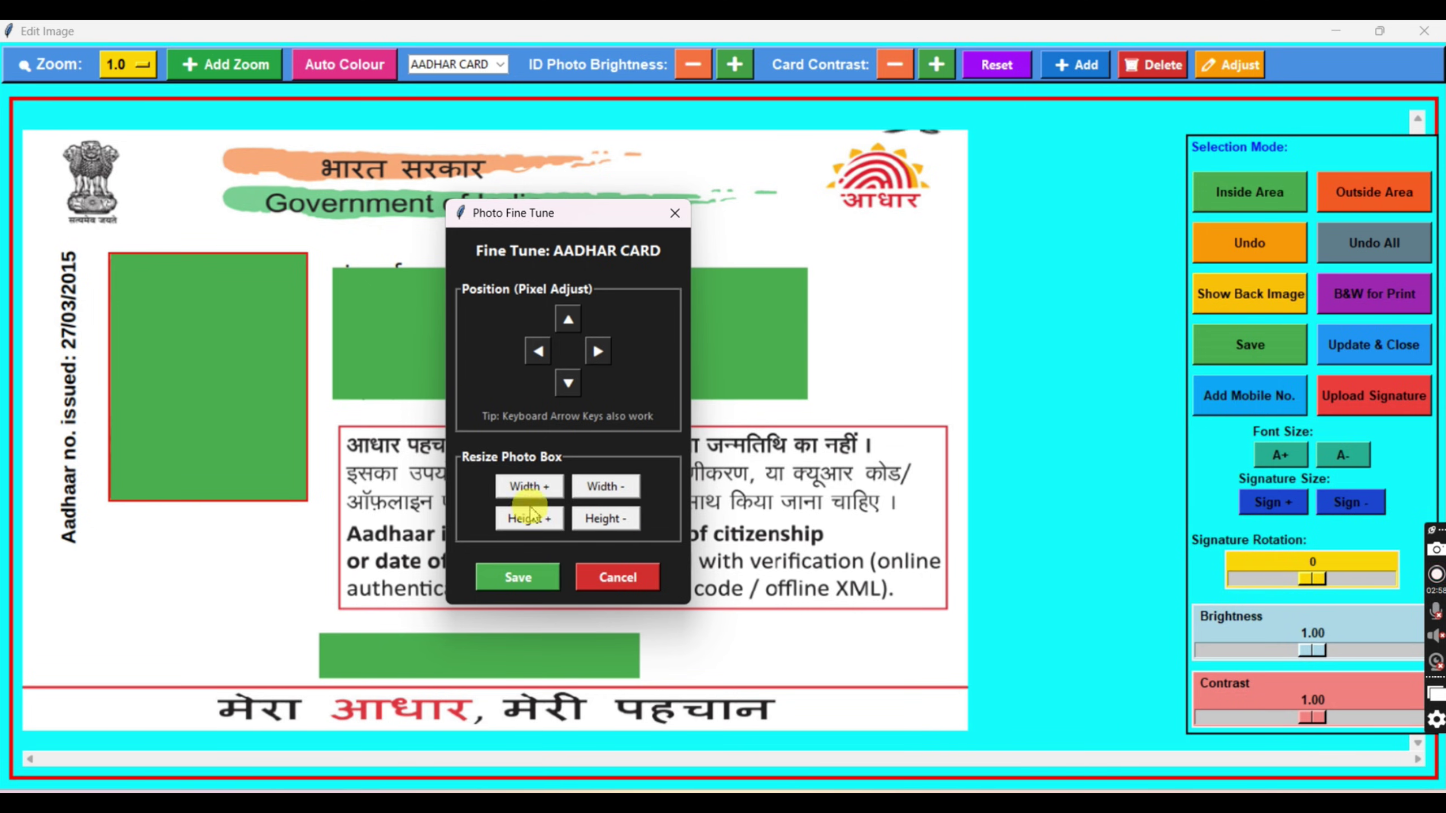
pyautogui.click(515, 578)
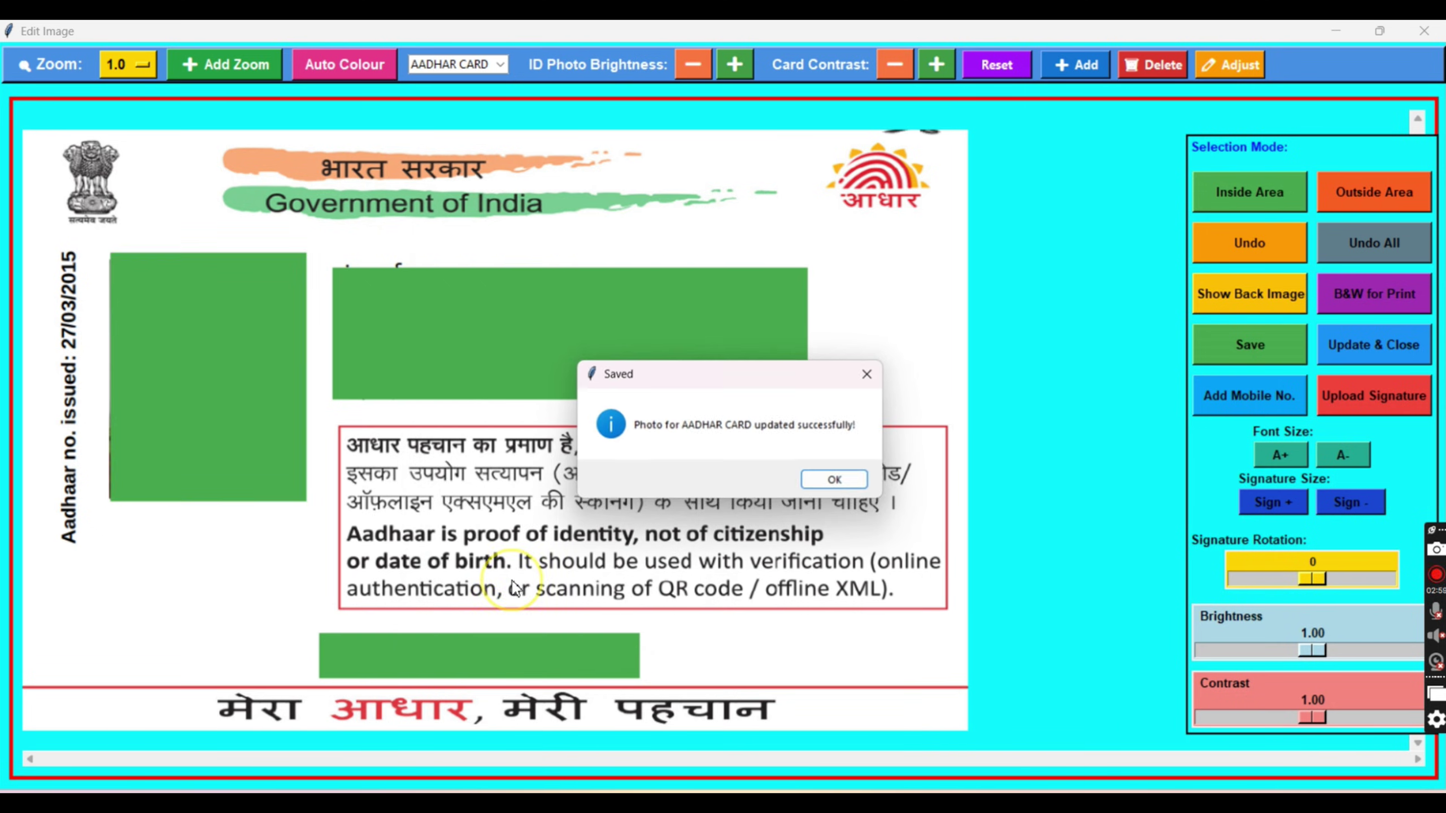
pyautogui.click(840, 482)
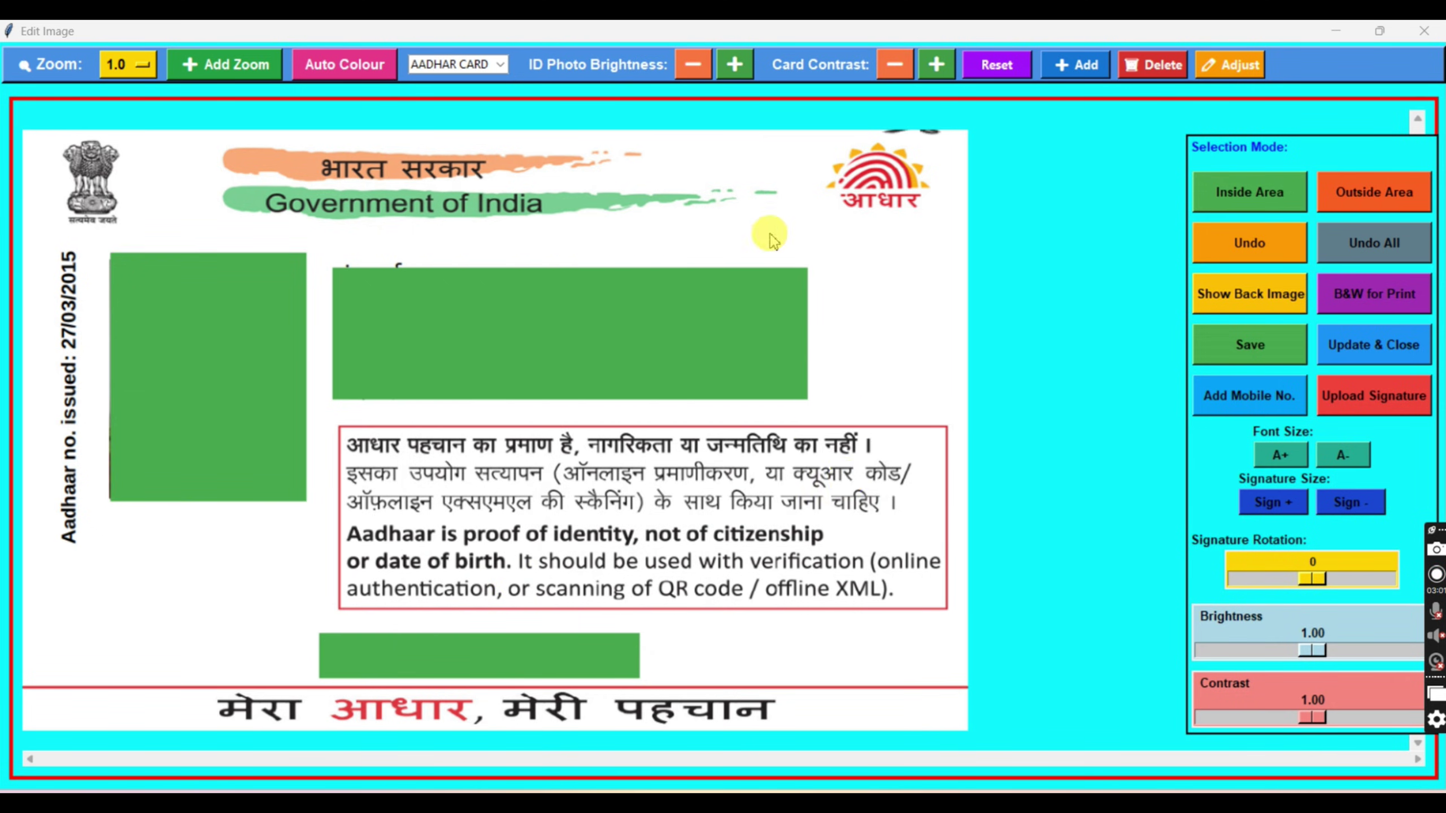
# Step: Raise the ID photo brightness of the Aadhaar card by three increments
pyautogui.click(735, 66)
pyautogui.click(735, 66)
pyautogui.click(735, 65)
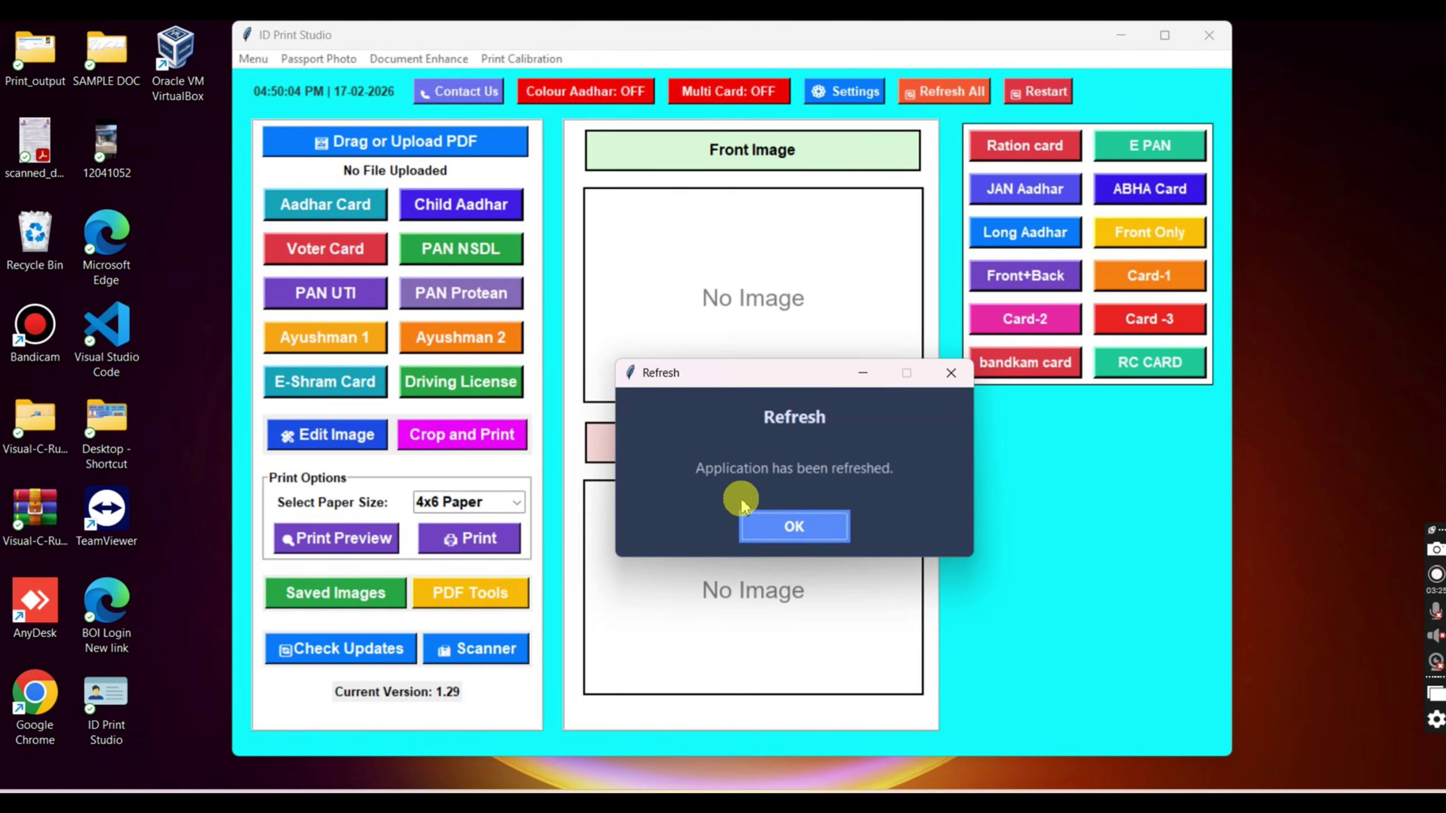
# Step: Load VOTER CARD.pdf from the masked folder and extract its front and back as a Voter Card
pyautogui.click(752, 523)
pyautogui.click(482, 154)
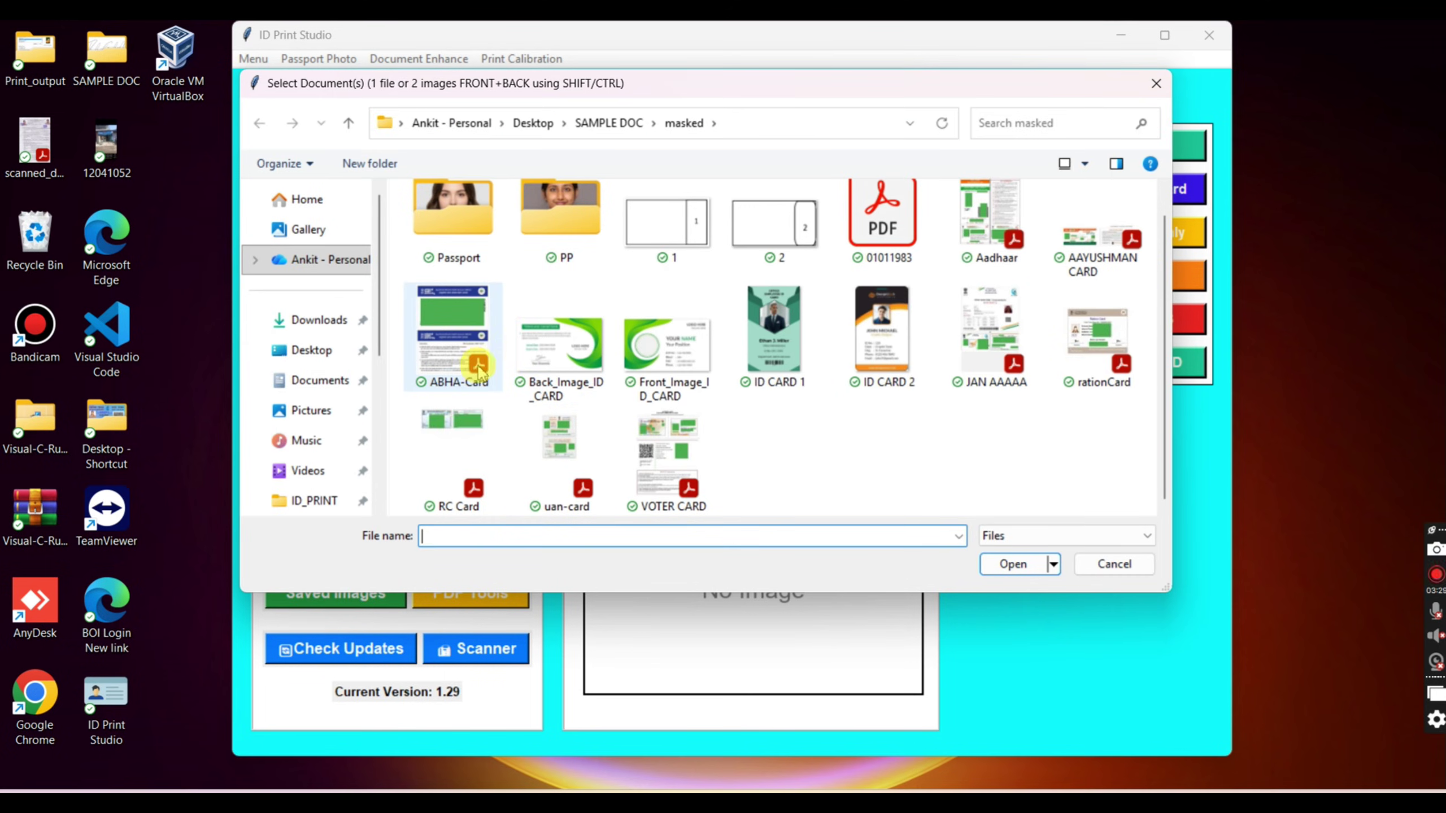
pyautogui.doubleClick(660, 461)
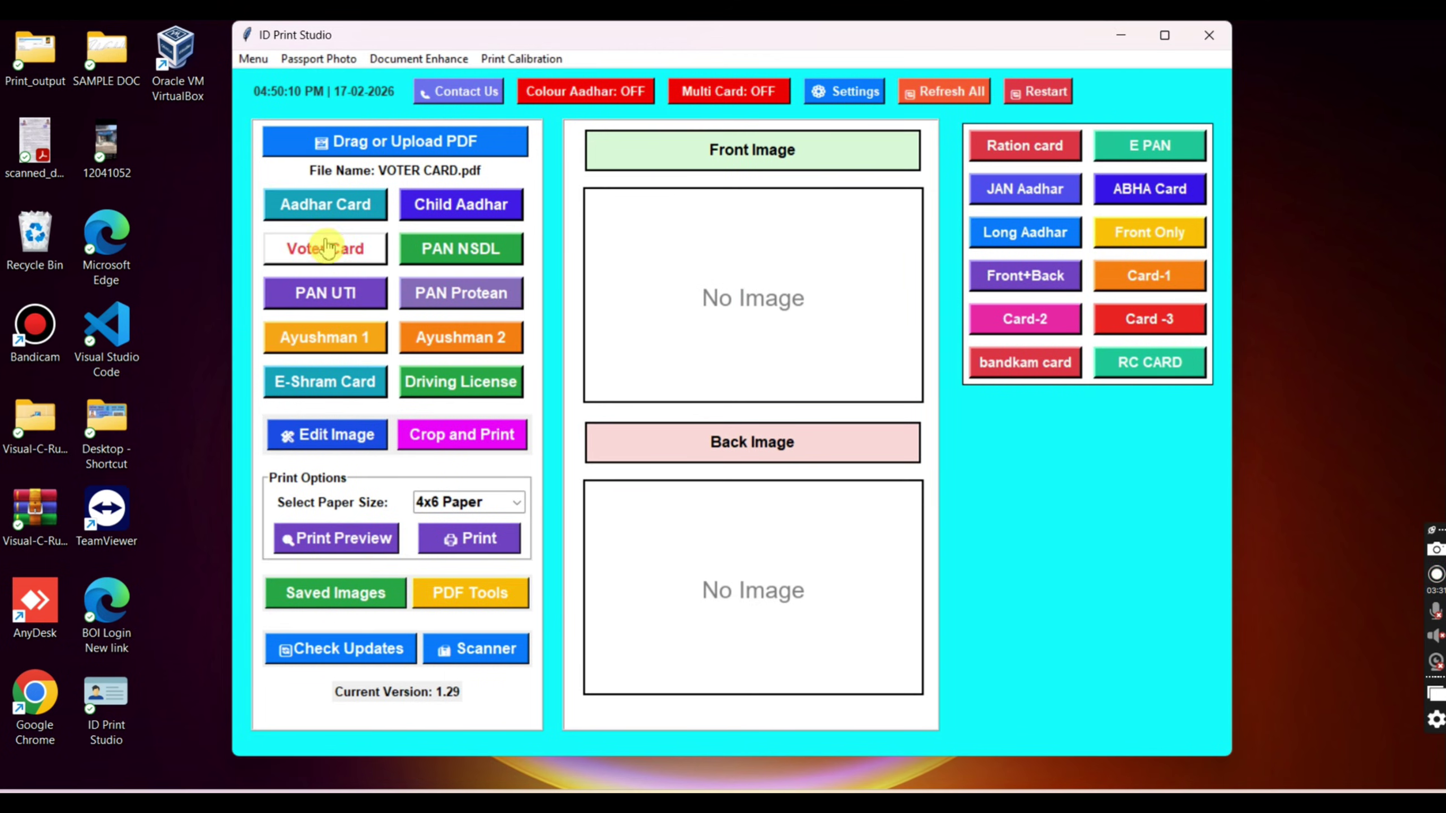
pyautogui.click(326, 248)
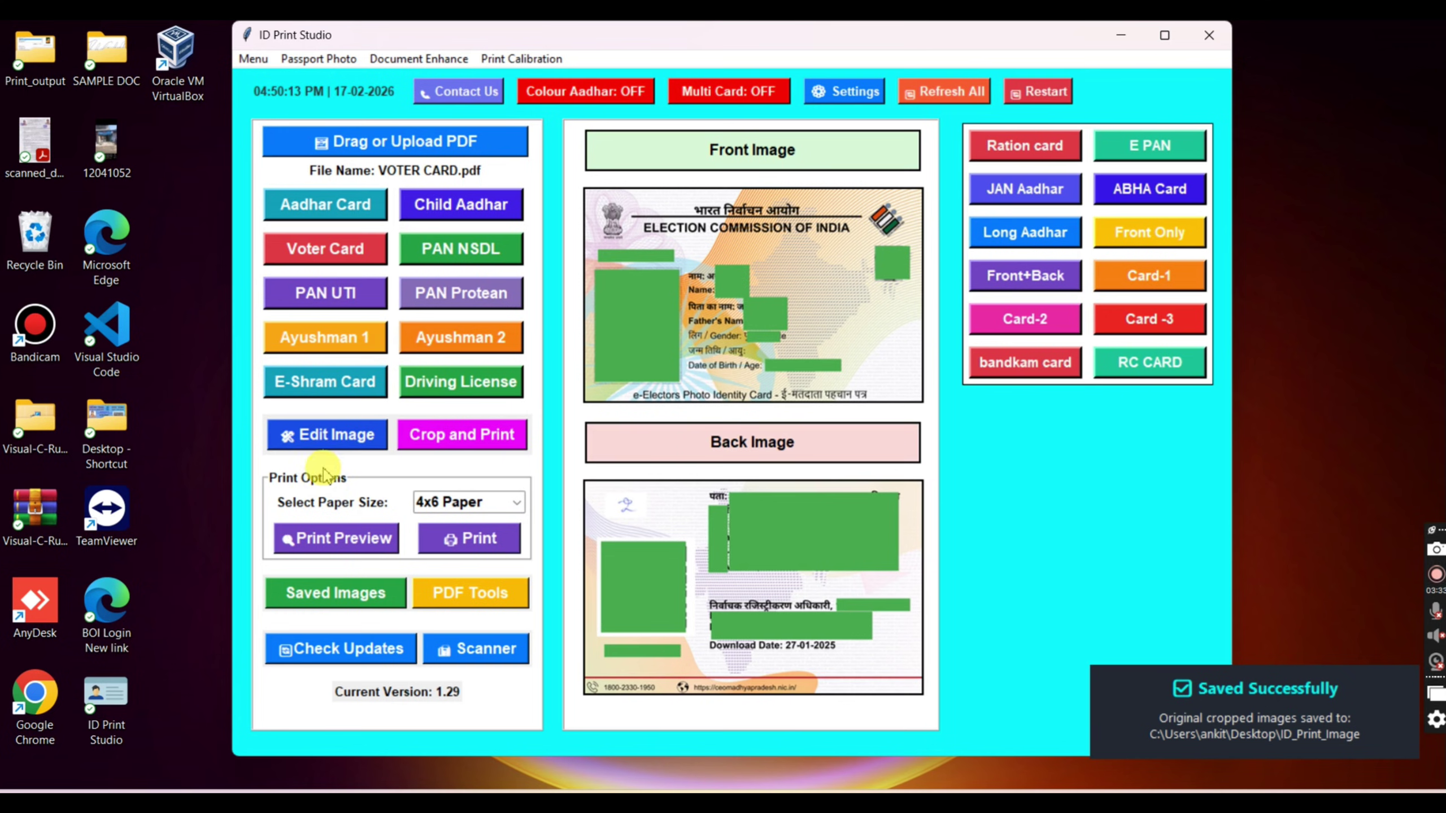
# Step: Open the voter card for image editing and add a photo area around its portrait, named VOTER CARD
pyautogui.click(316, 434)
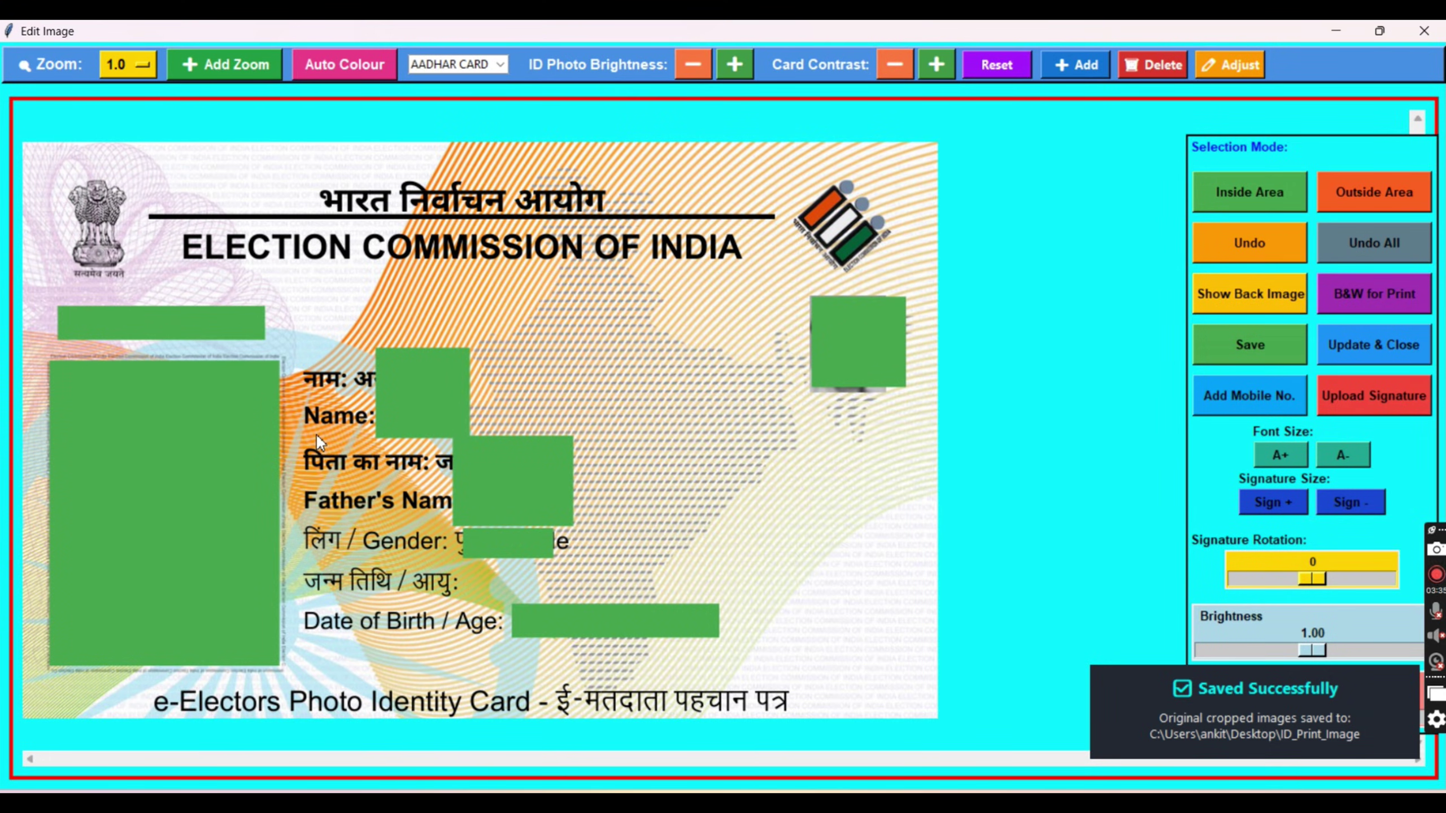
pyautogui.click(1069, 65)
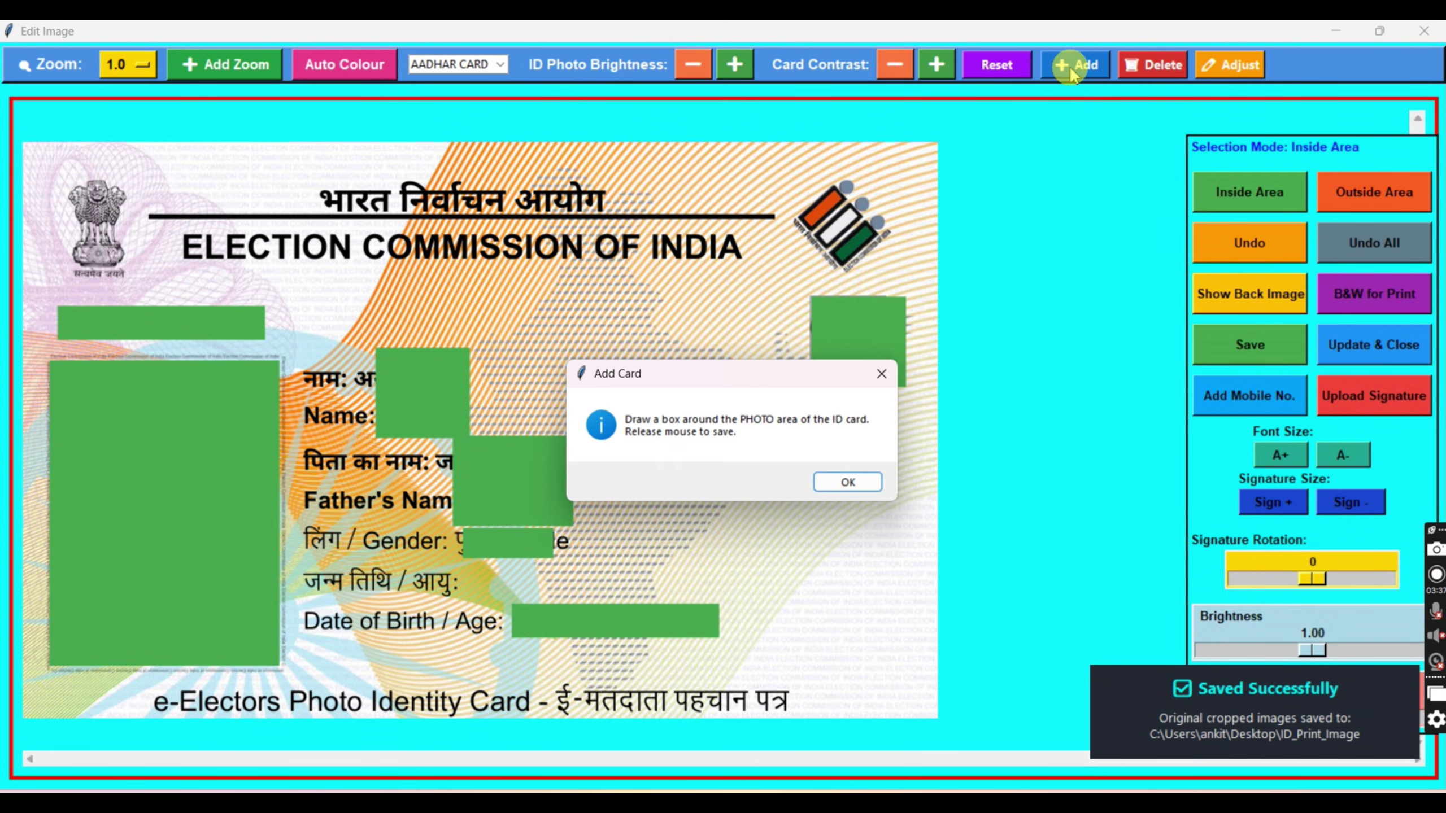
pyautogui.click(849, 483)
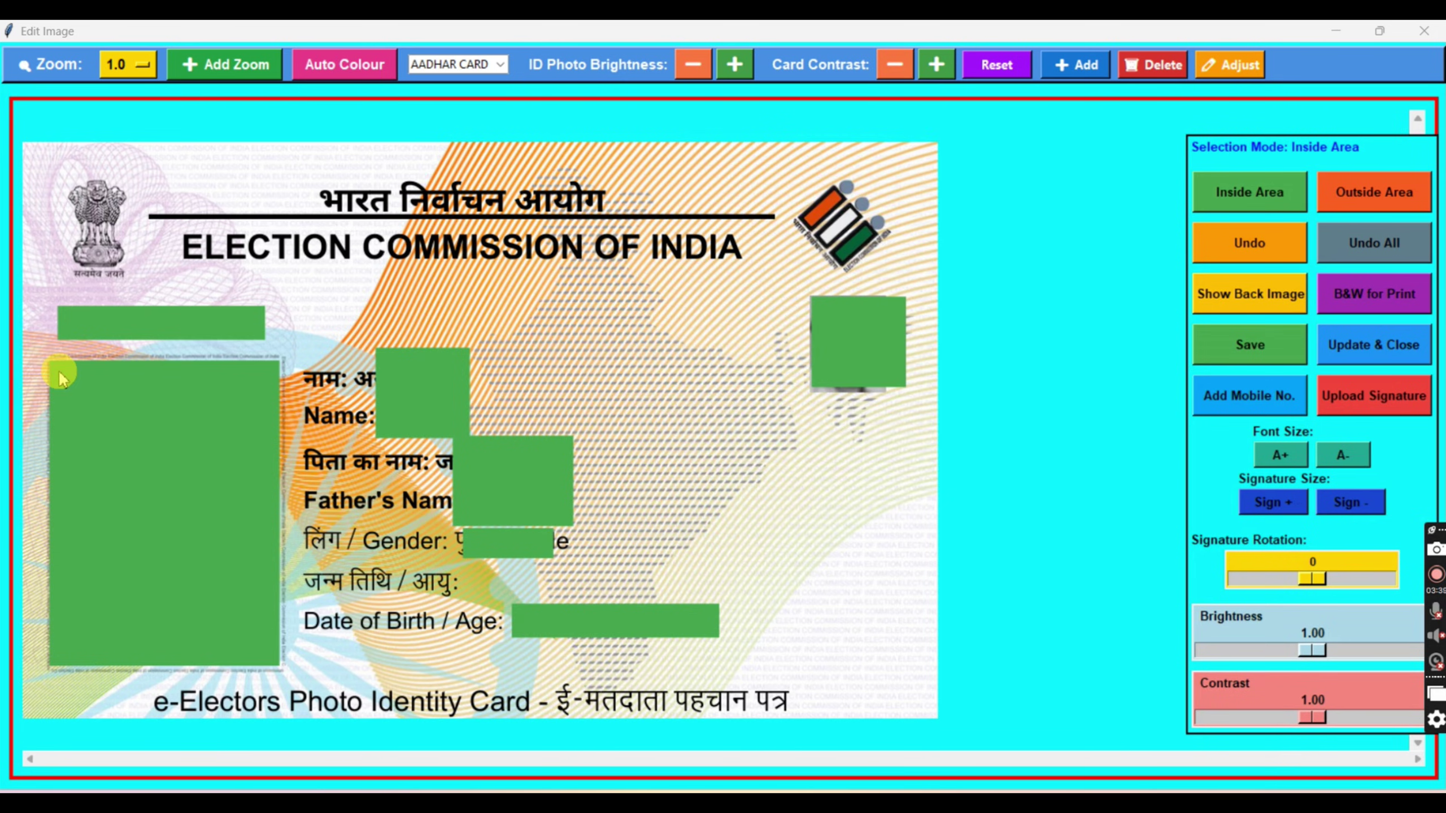
pyautogui.moveTo(47, 364); pyautogui.dragTo(279, 670)
pyautogui.write('VOTER CARD')
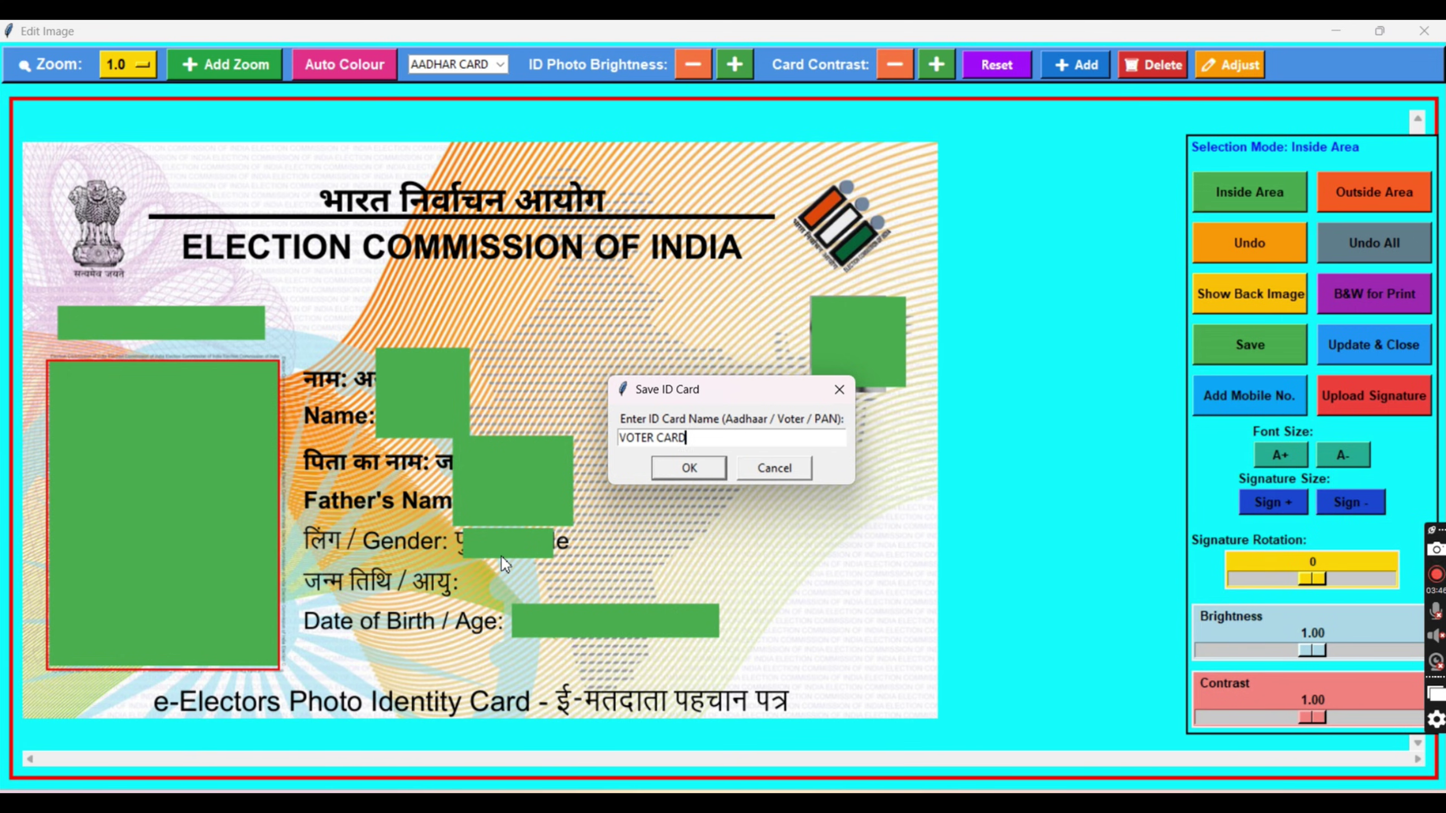
pyautogui.press('Return')
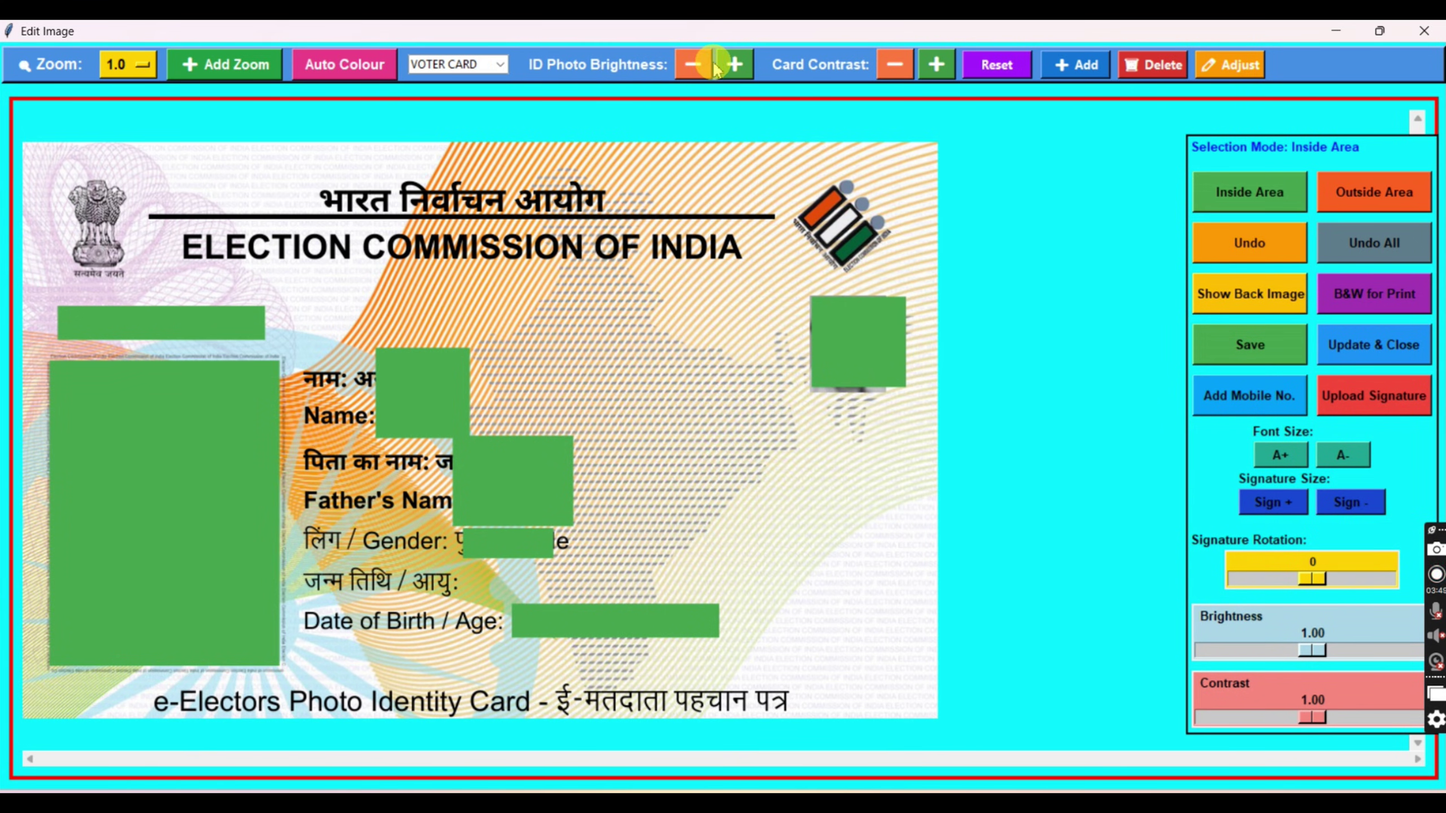
# Step: Raise the voter card's ID photo brightness by two increments and card contrast by one, and update the card
pyautogui.click(733, 65)
pyautogui.click(733, 65)
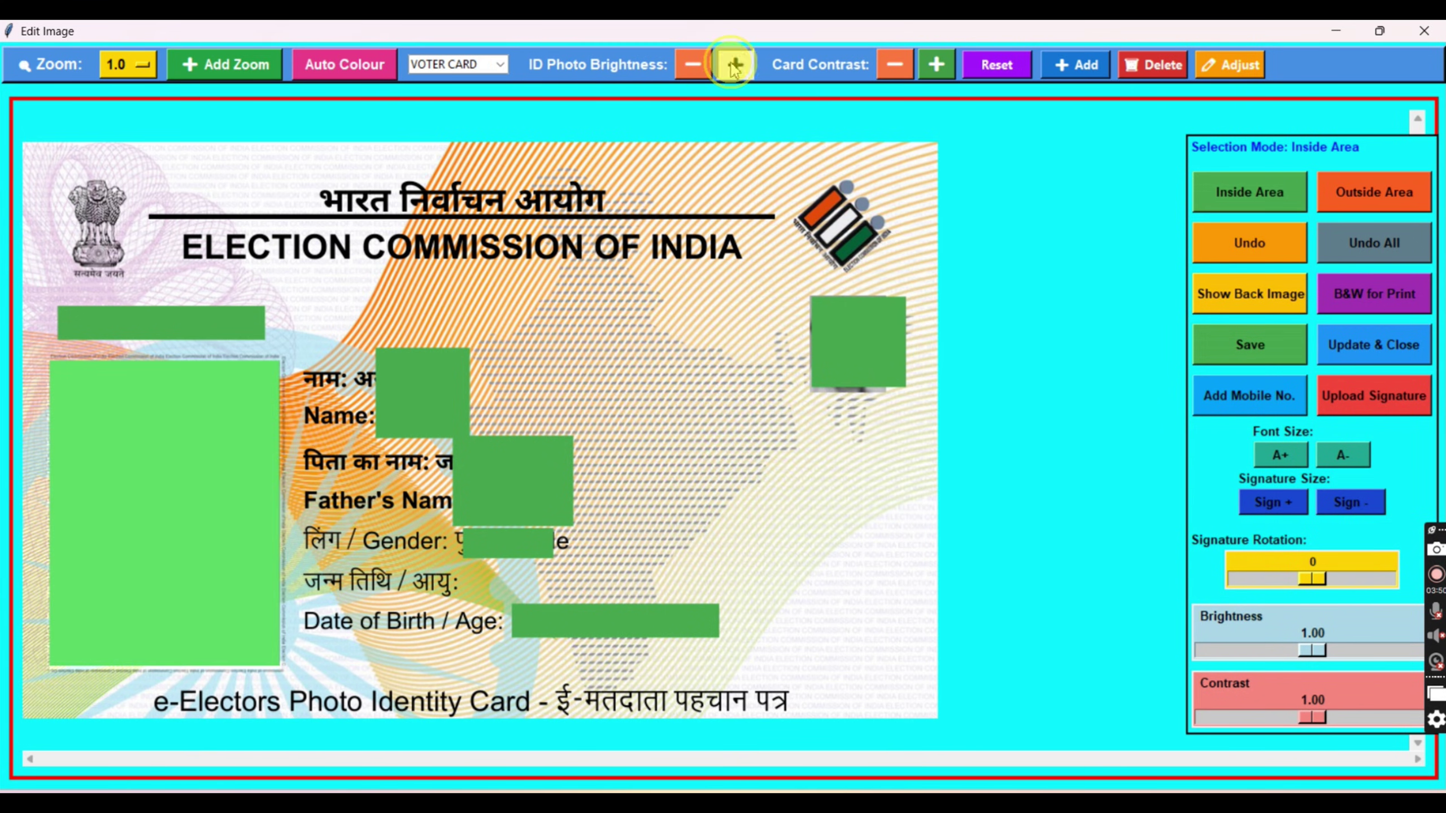
pyautogui.click(937, 65)
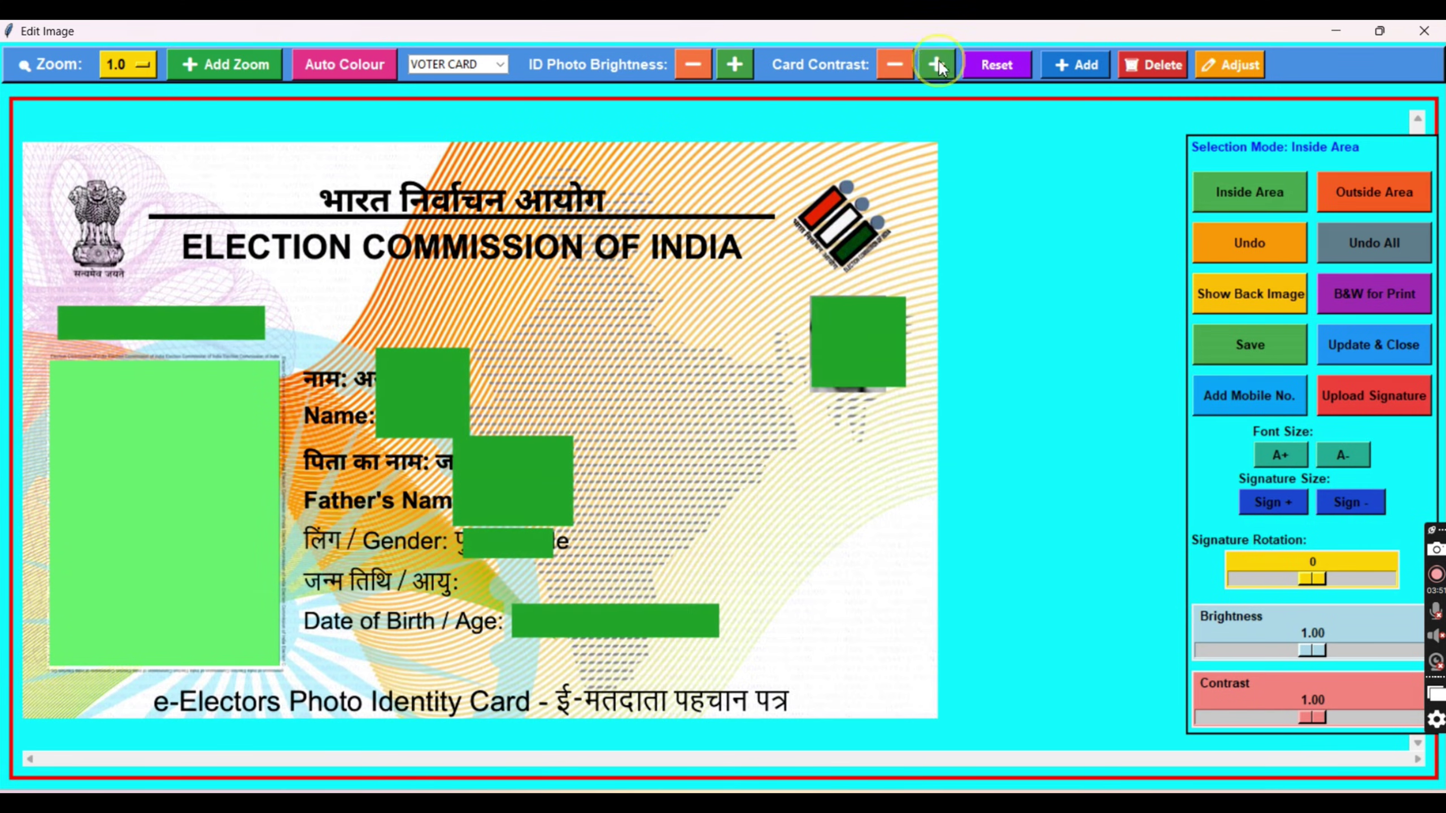
pyautogui.click(1329, 346)
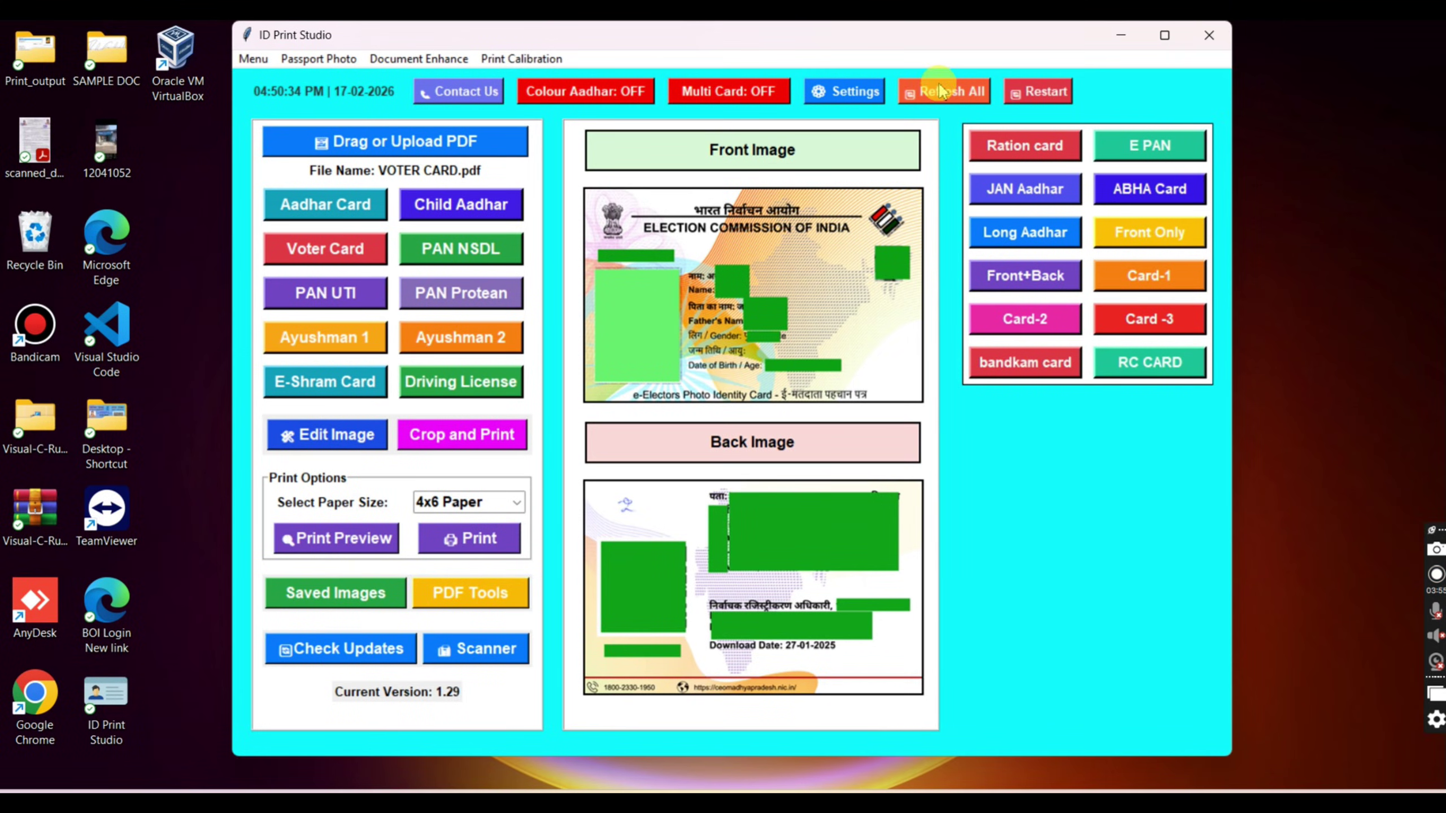
# Step: Refresh the application, load the PAN card PDF from the masked folder and extract it as PAN UTI
pyautogui.click(939, 91)
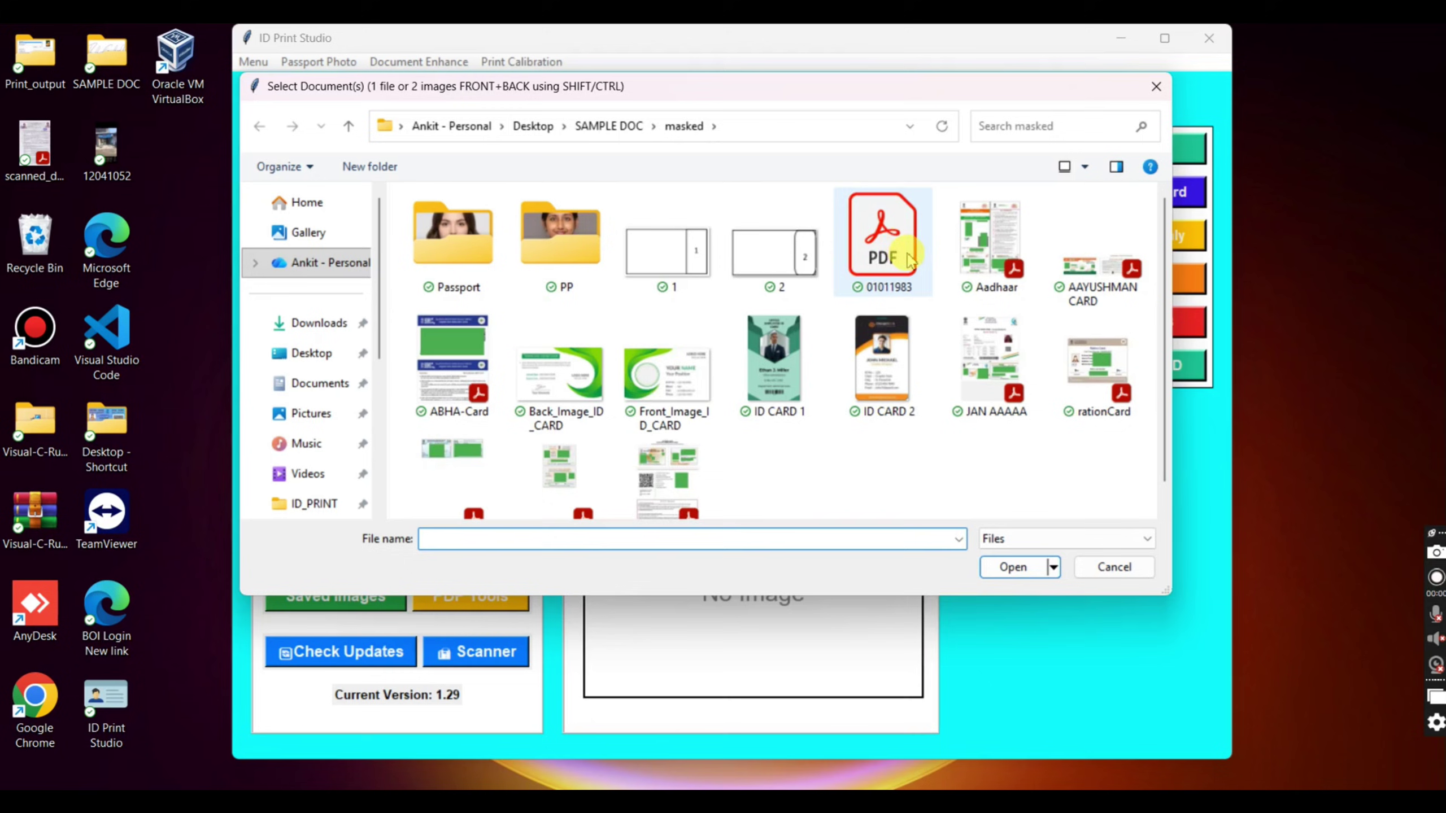
pyautogui.doubleClick(878, 239)
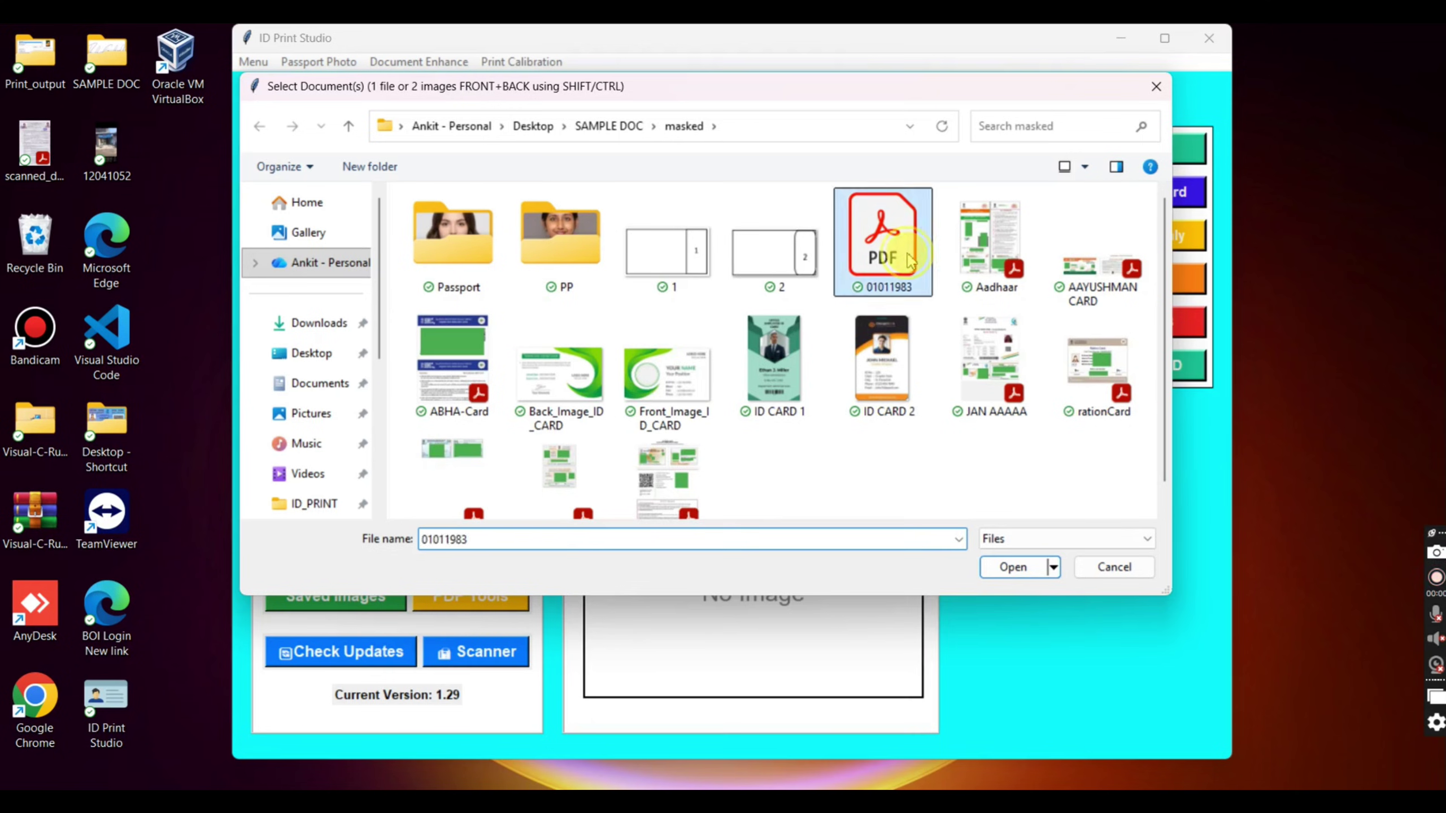
pyautogui.click(336, 296)
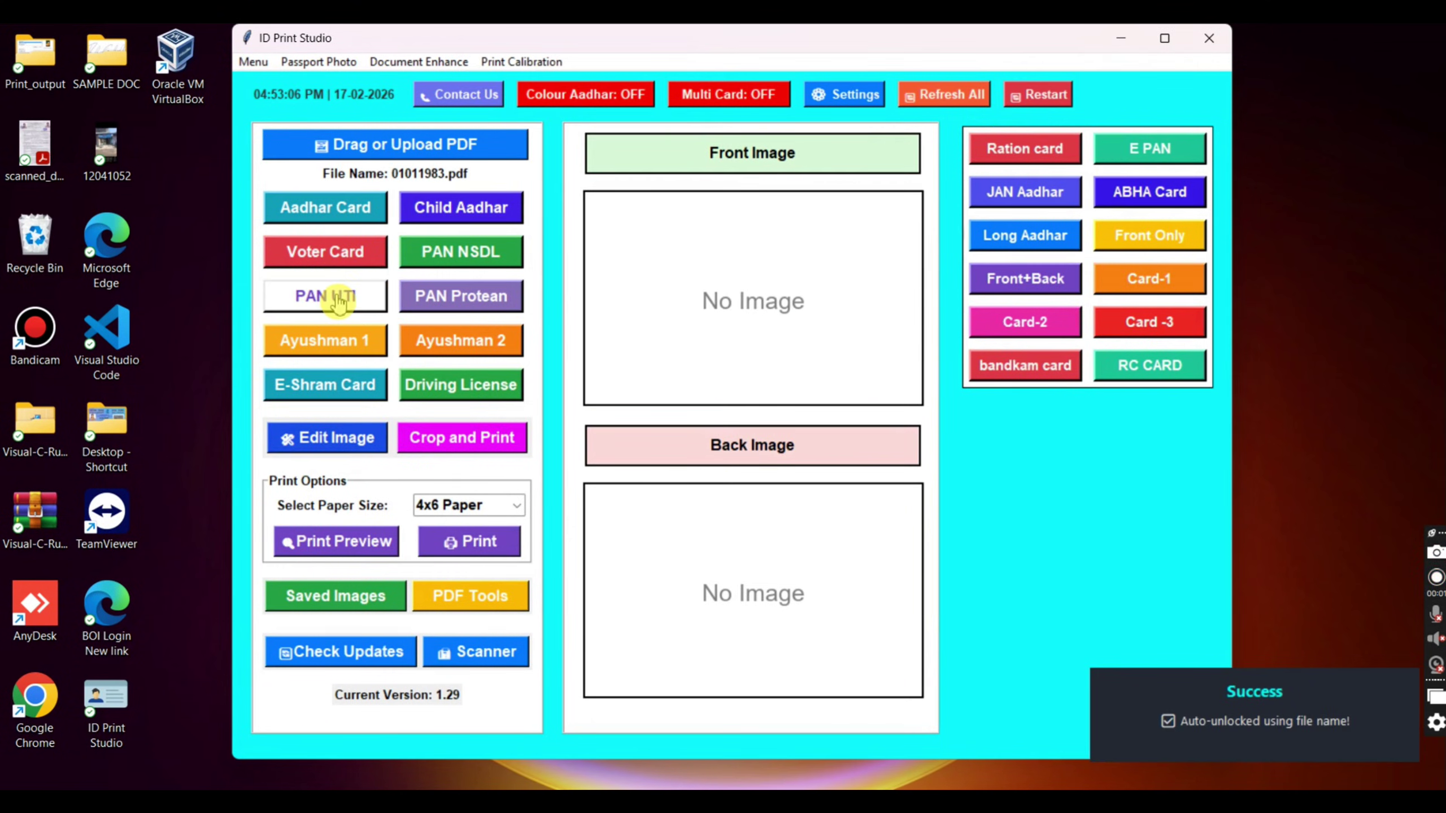
# Step: Edit the PAN card with the PAN UTI photo area, raising photo brightness two increments and card contrast one, and update the card
pyautogui.click(339, 447)
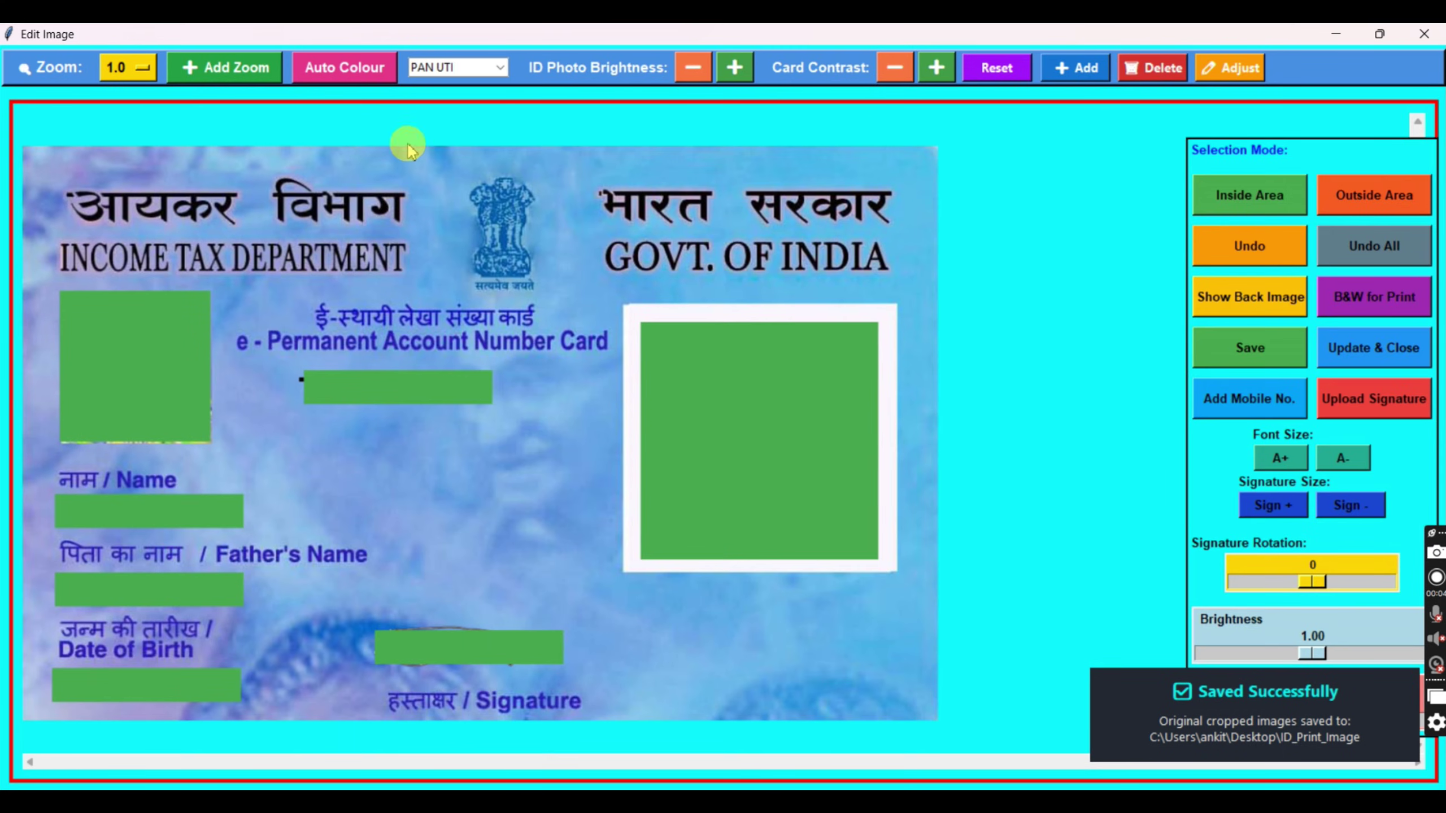
pyautogui.click(458, 69)
pyautogui.click(455, 85)
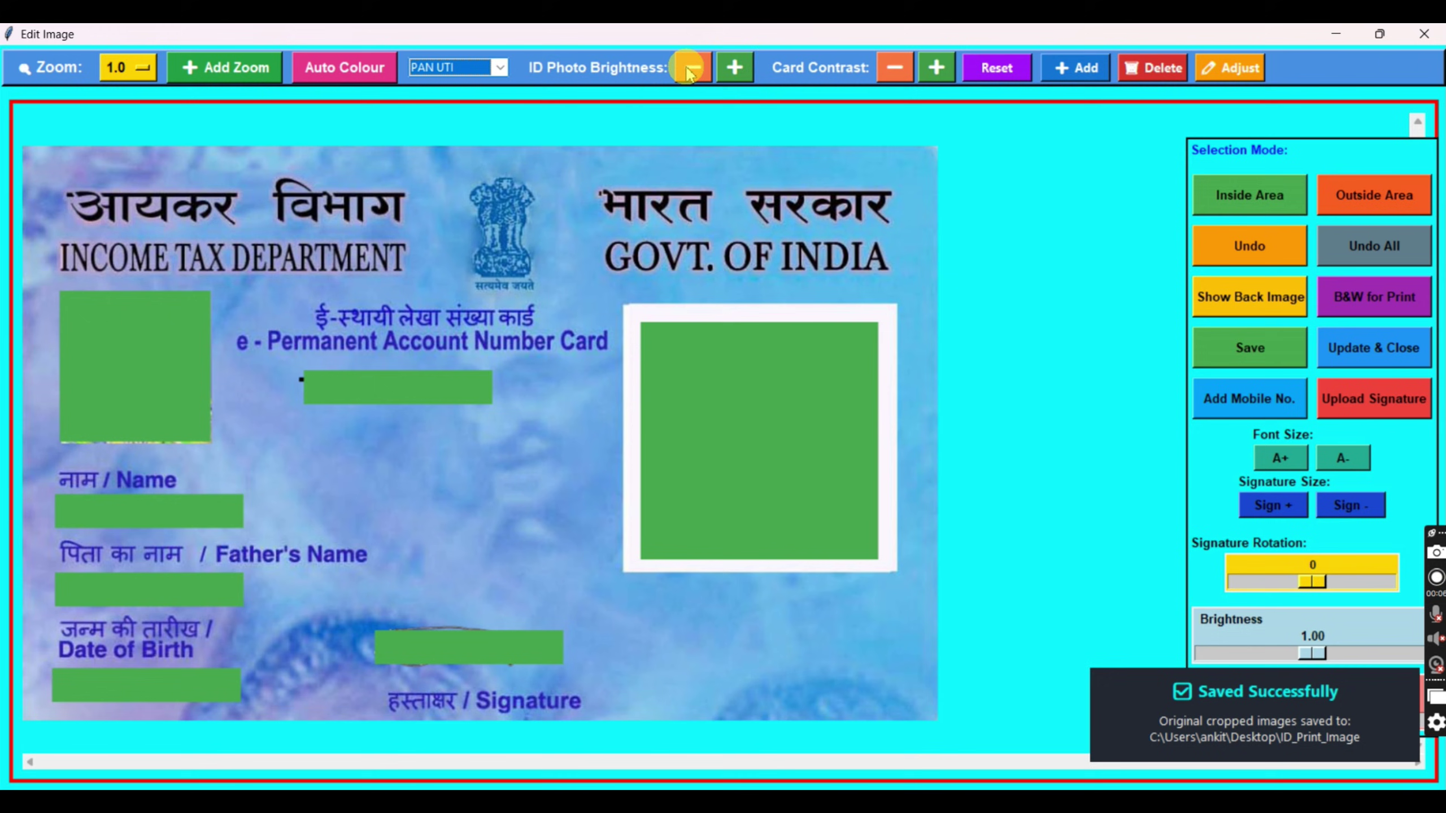
pyautogui.click(734, 69)
pyautogui.click(734, 69)
pyautogui.click(936, 67)
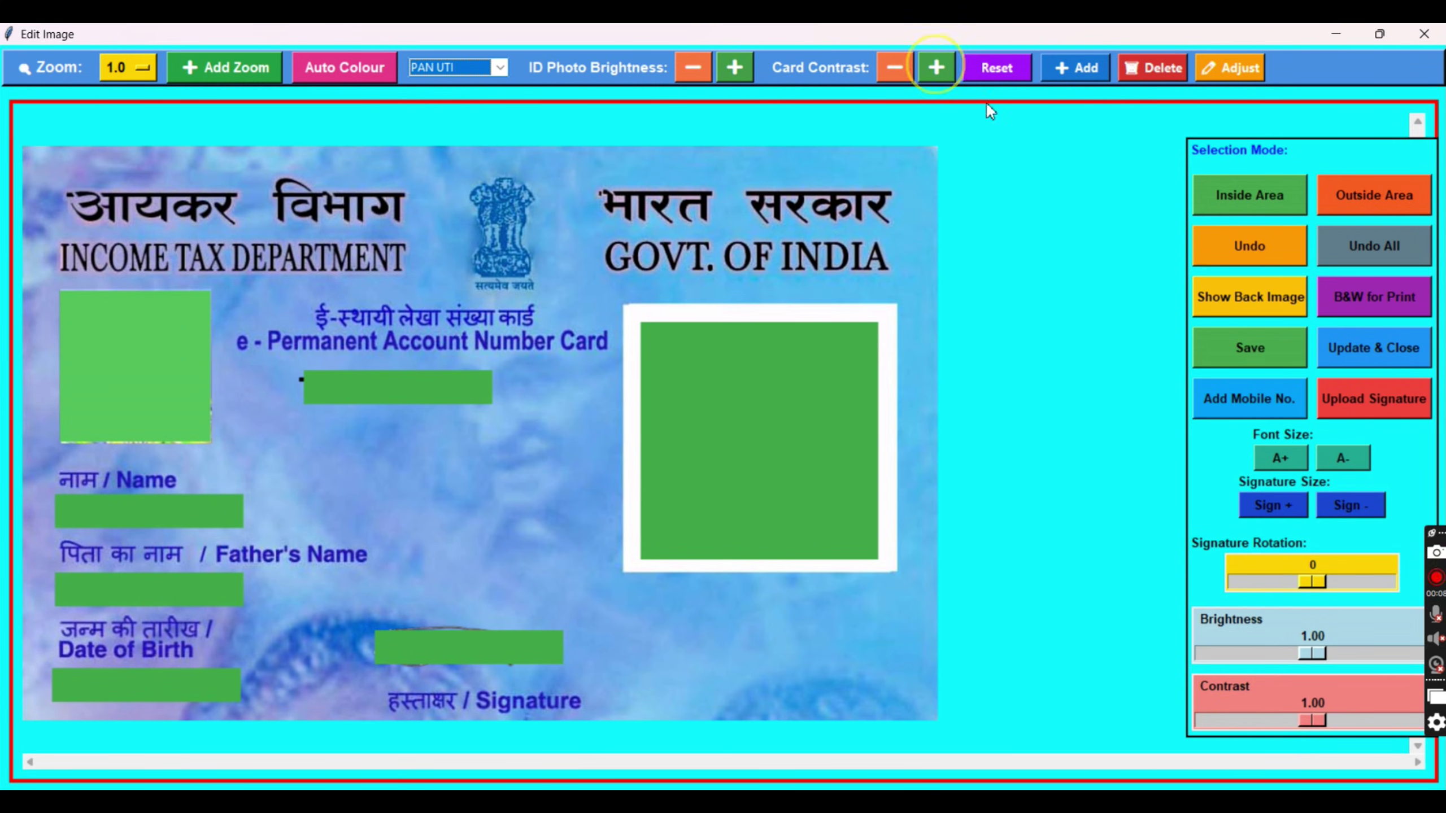
pyautogui.click(1372, 346)
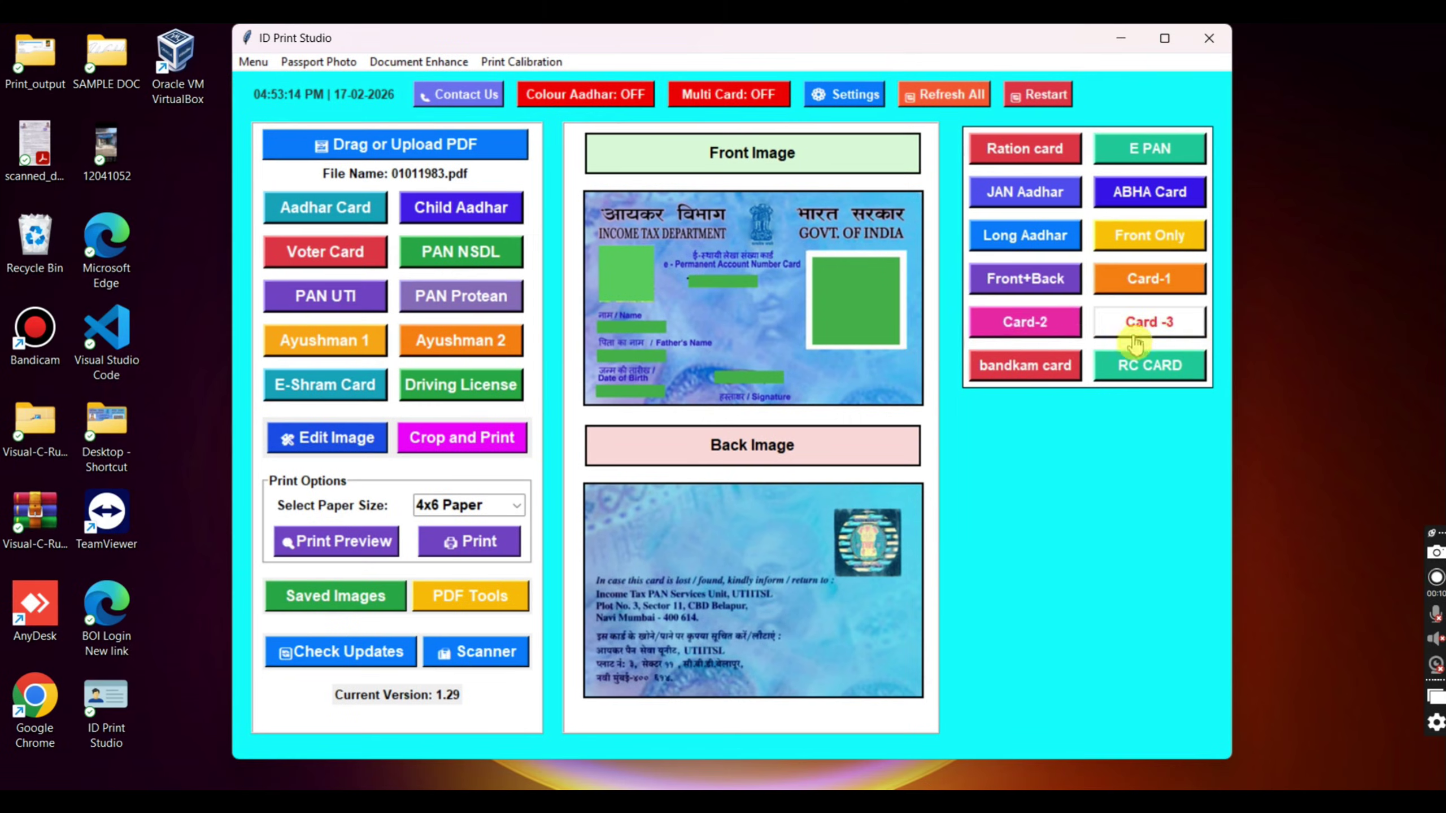
# Step: Load AAYUSHMAN CARD.pdf from the masked folder and extract it with the Ayushman 1 format
pyautogui.click(417, 144)
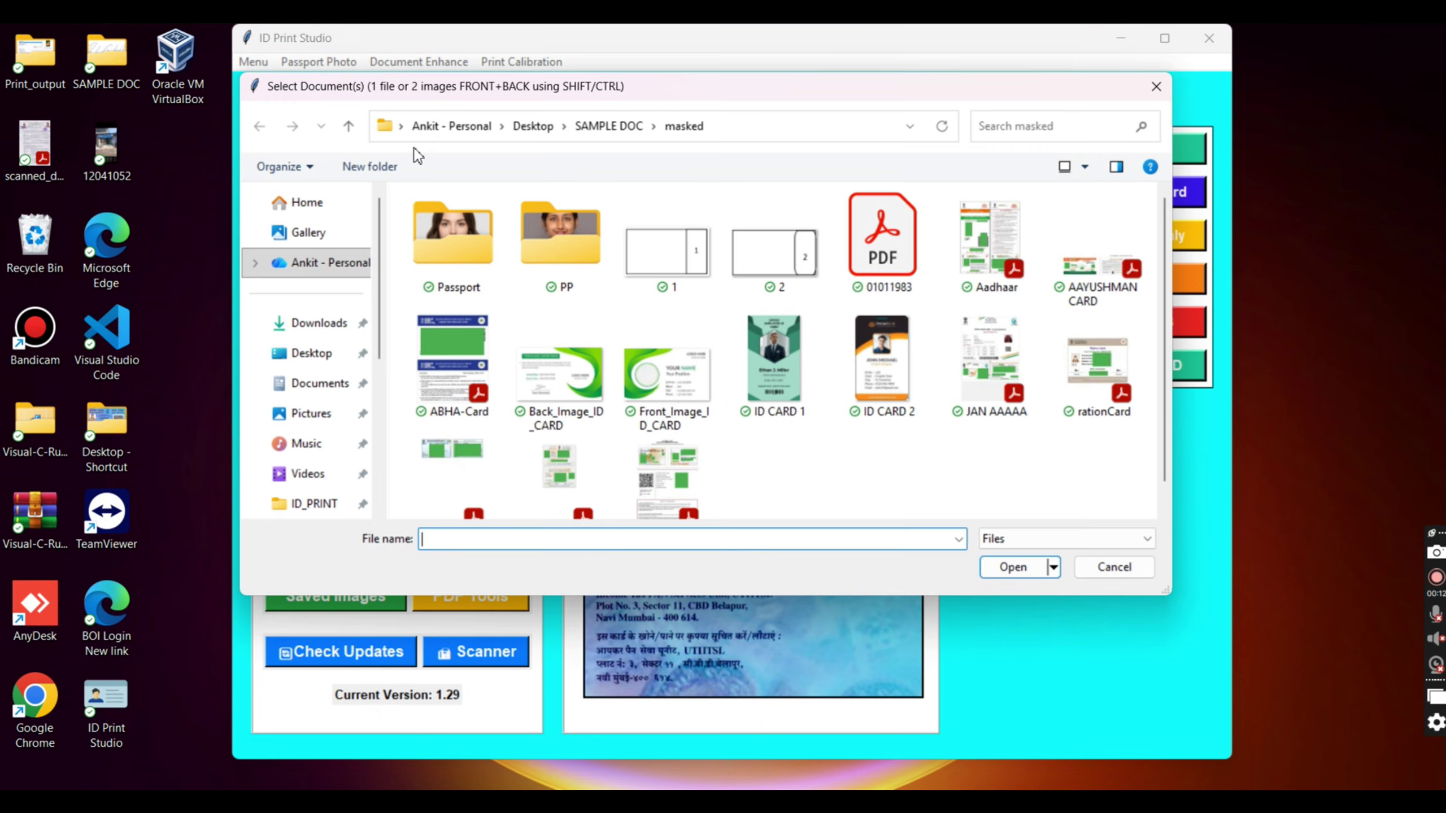
pyautogui.doubleClick(1094, 268)
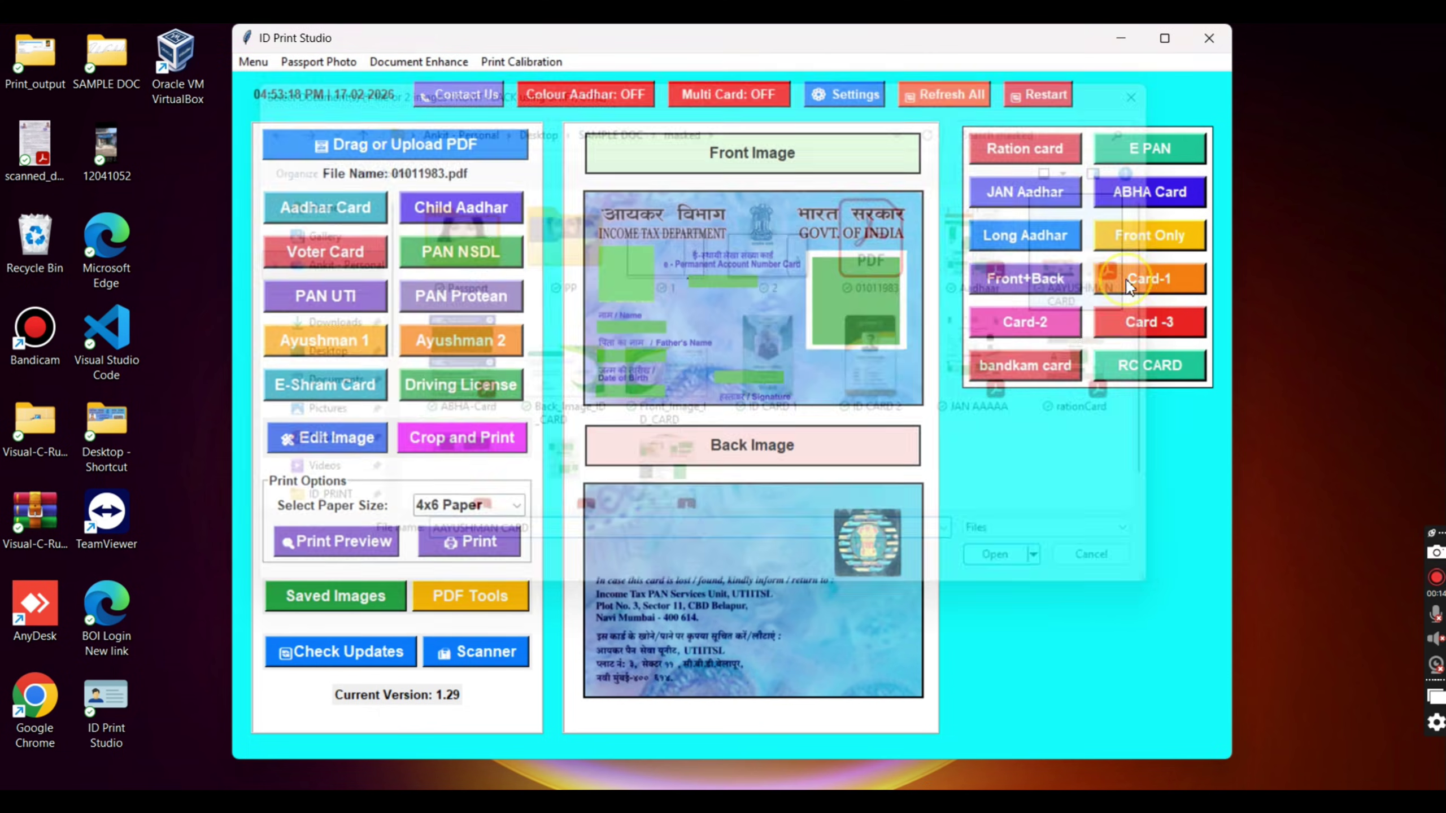
pyautogui.click(289, 342)
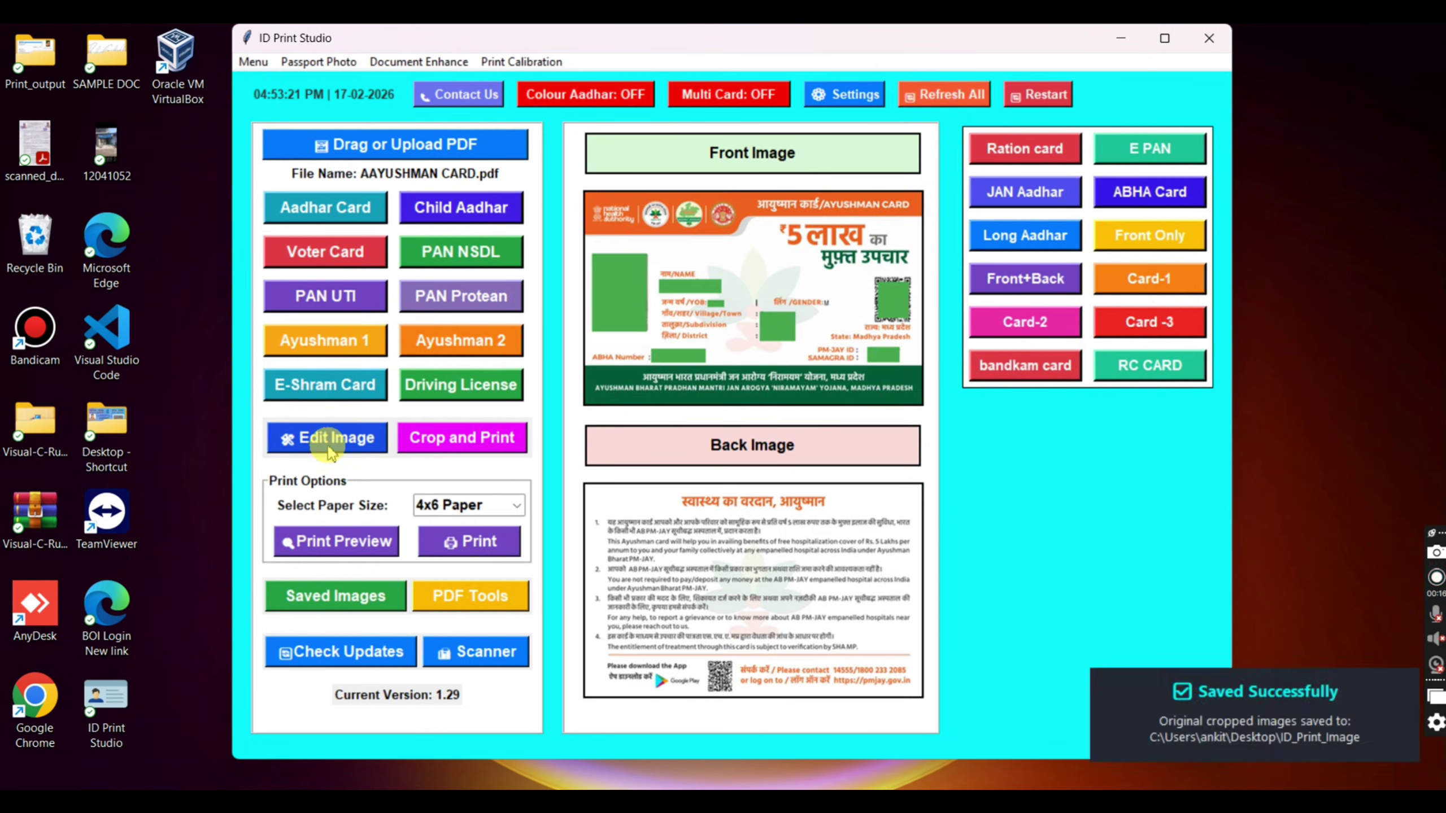
# Step: Edit the Ayushman card with the AAYUSHMAN CARD photo area, raising photo brightness two increments and card contrast one, and save and update the card
pyautogui.click(319, 439)
pyautogui.click(499, 67)
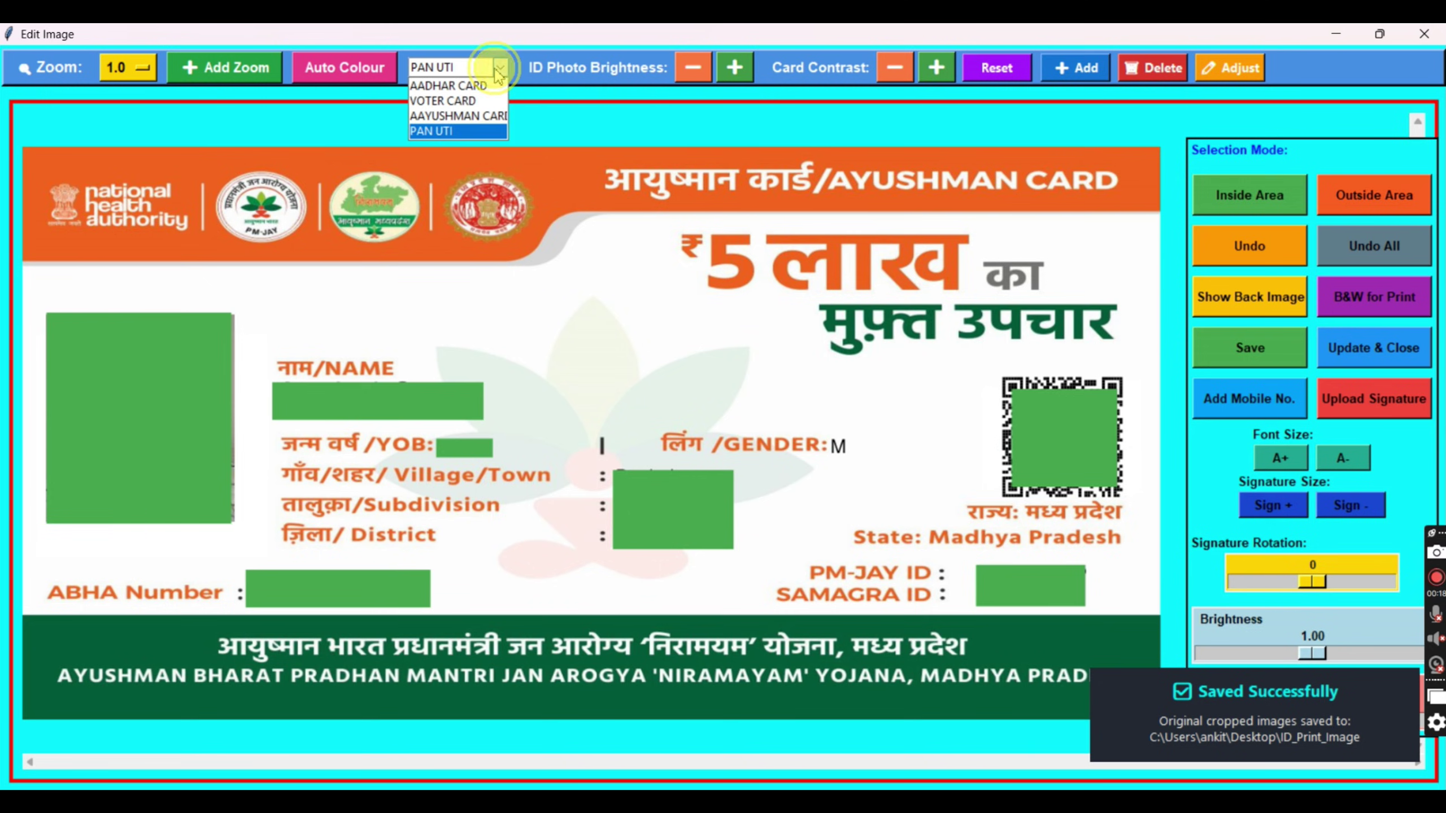
pyautogui.click(454, 117)
pyautogui.click(740, 72)
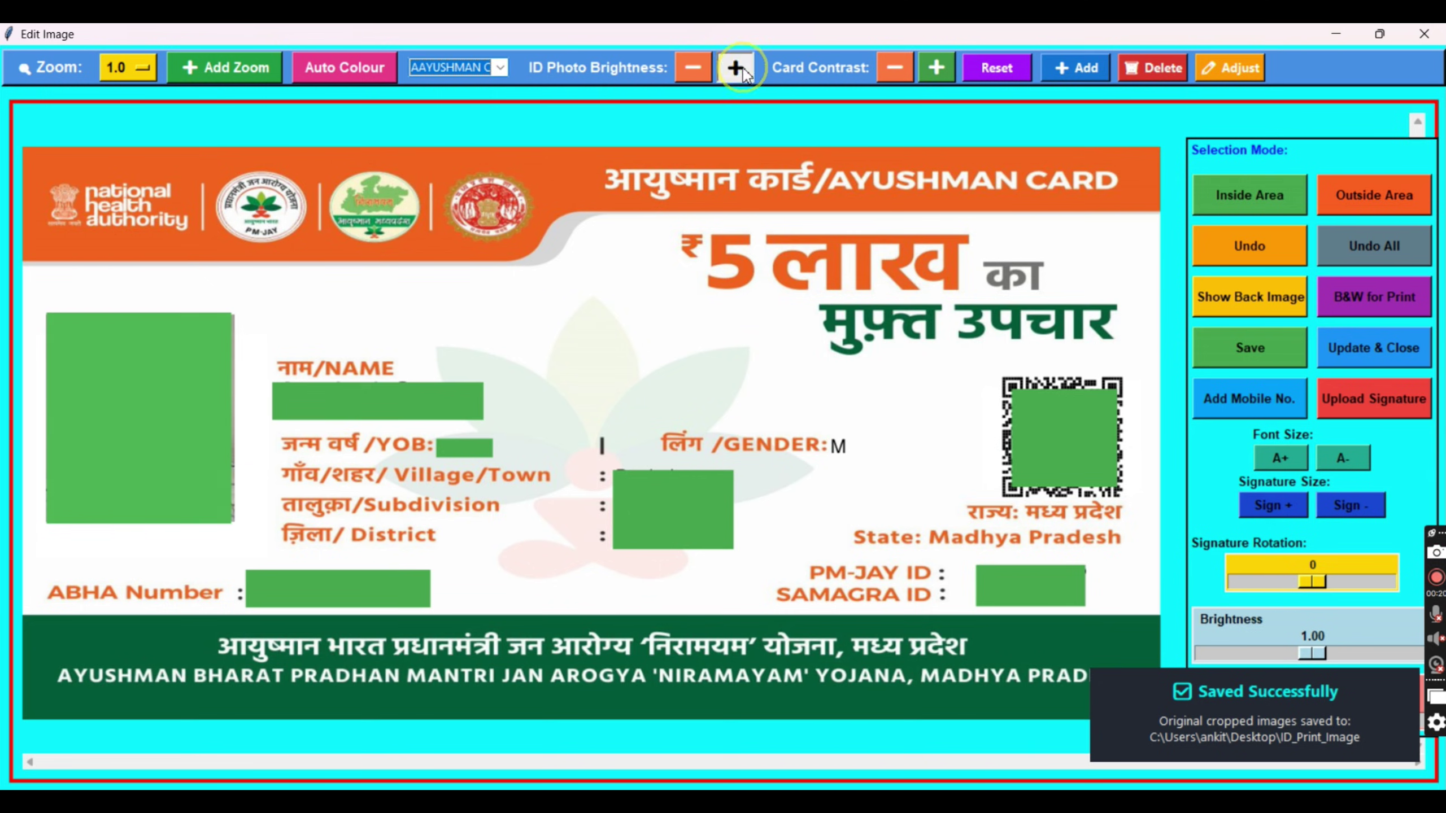
pyautogui.click(741, 71)
pyautogui.click(937, 67)
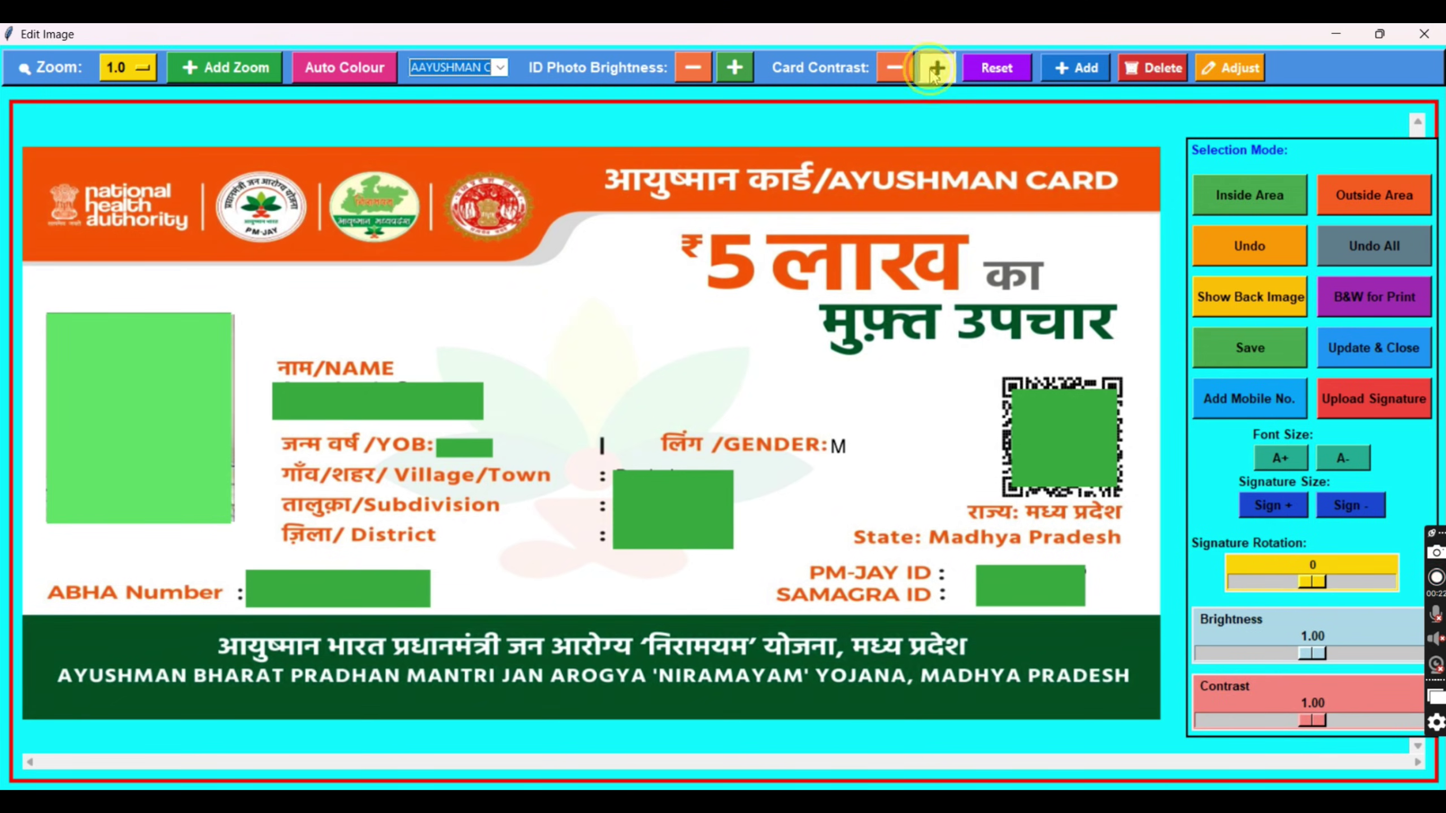
pyautogui.click(1253, 347)
pyautogui.click(1361, 350)
# Step: Load the COMPANY FRONT and COMPANY BACK images together from the masked folder
pyautogui.click(481, 152)
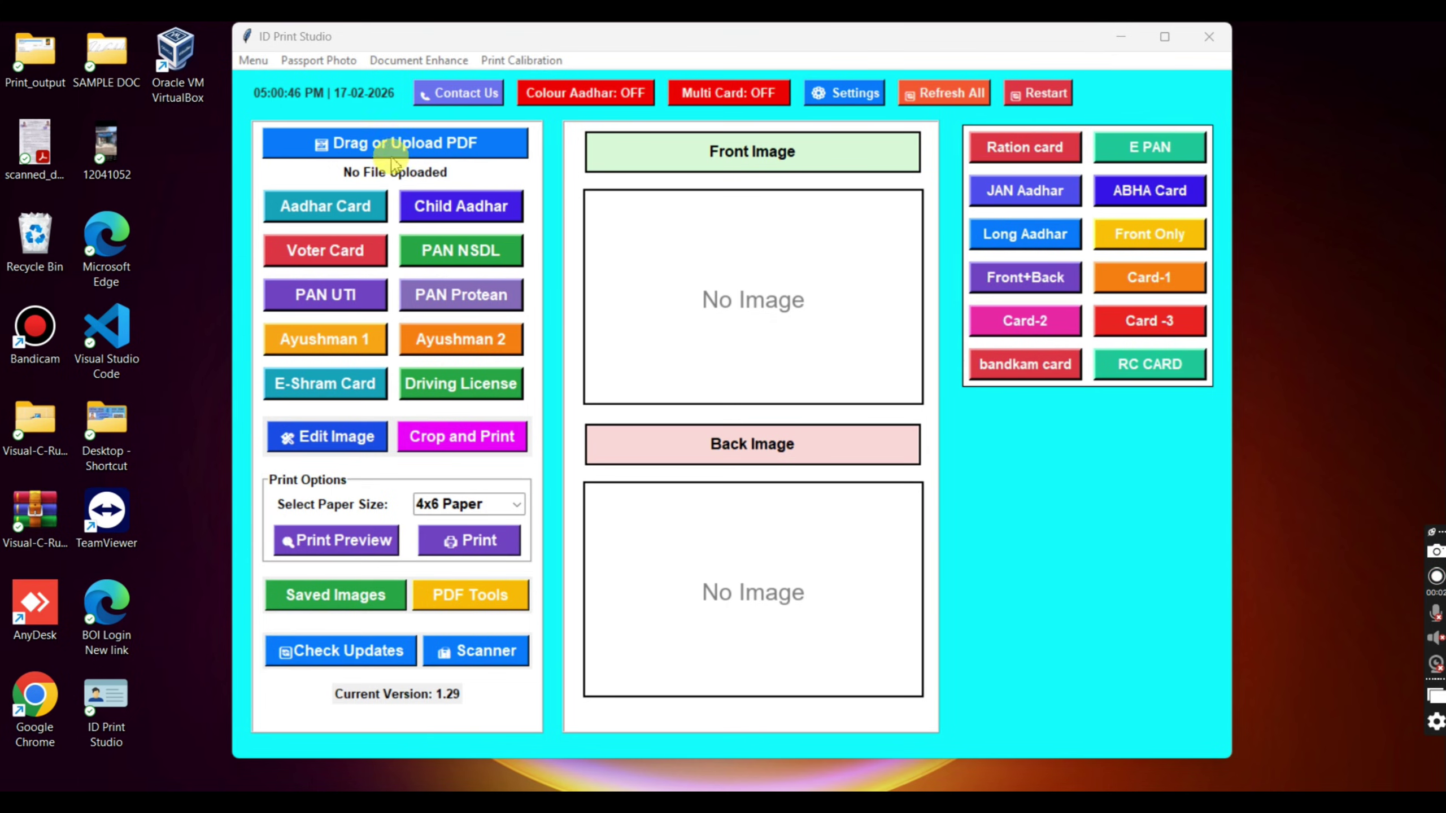
pyautogui.click(375, 143)
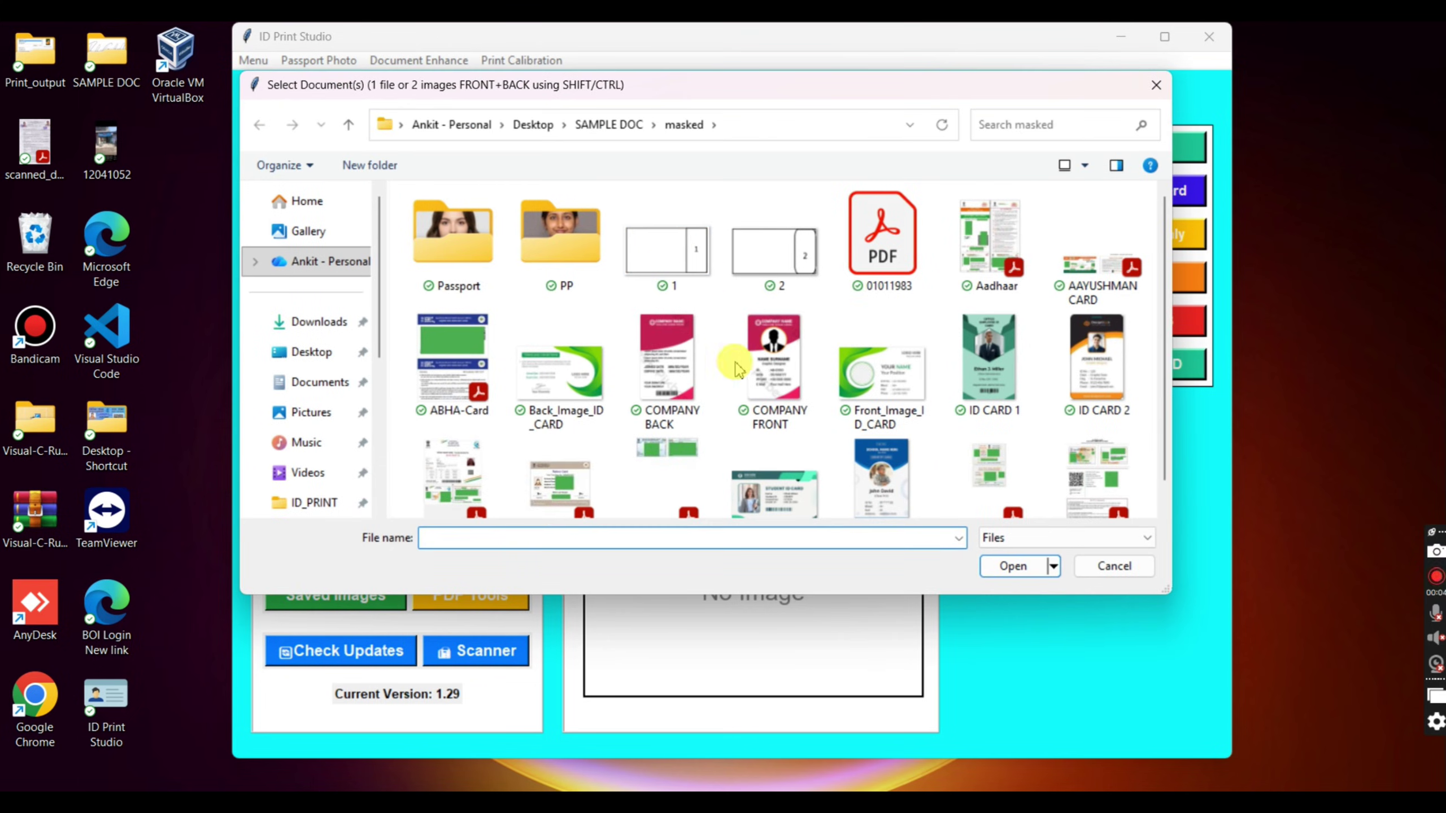
pyautogui.click(754, 374)
pyautogui.keyDown('ctrl'); pyautogui.click(640, 373); pyautogui.keyUp('ctrl')
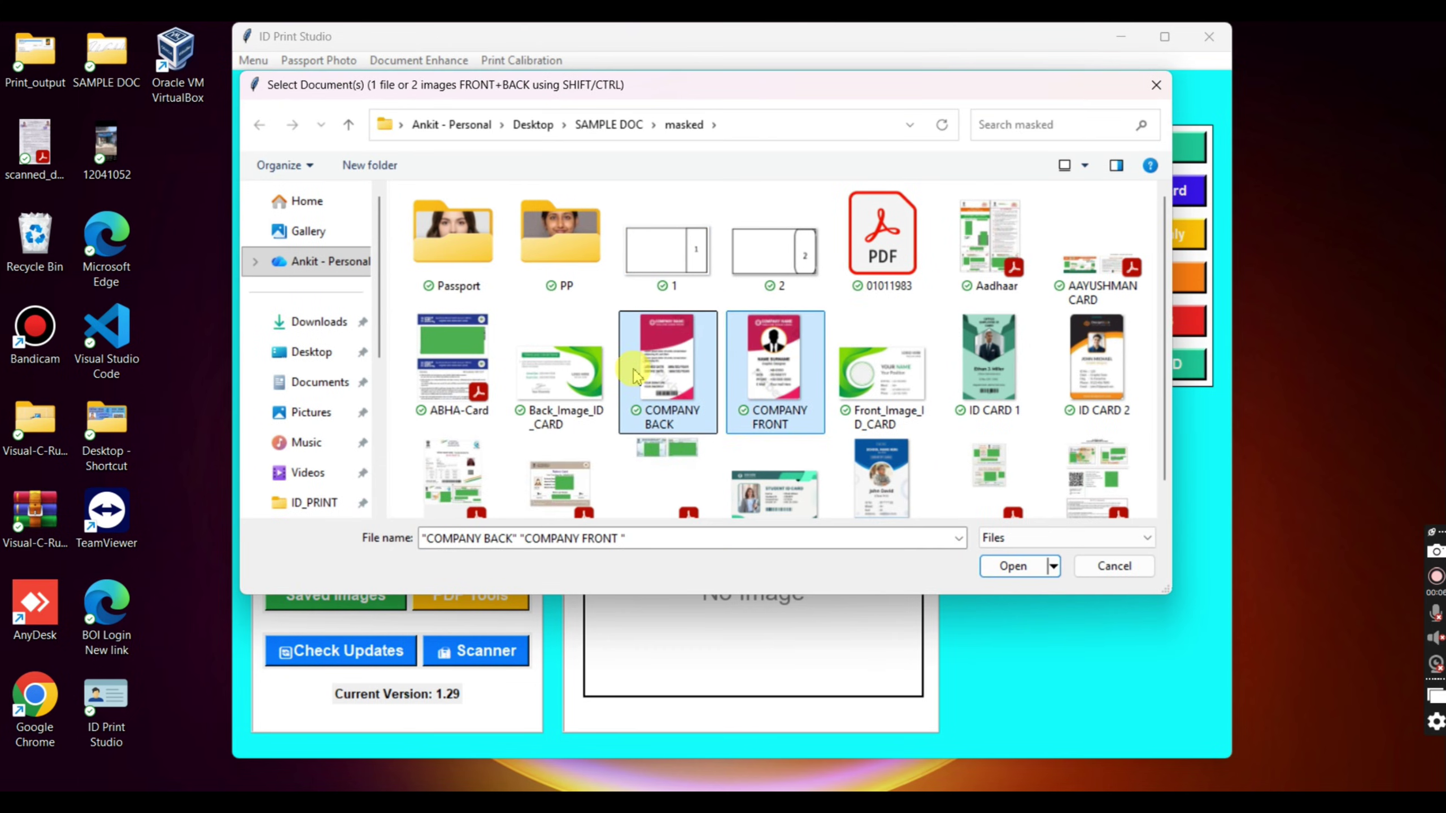
pyautogui.click(1003, 577)
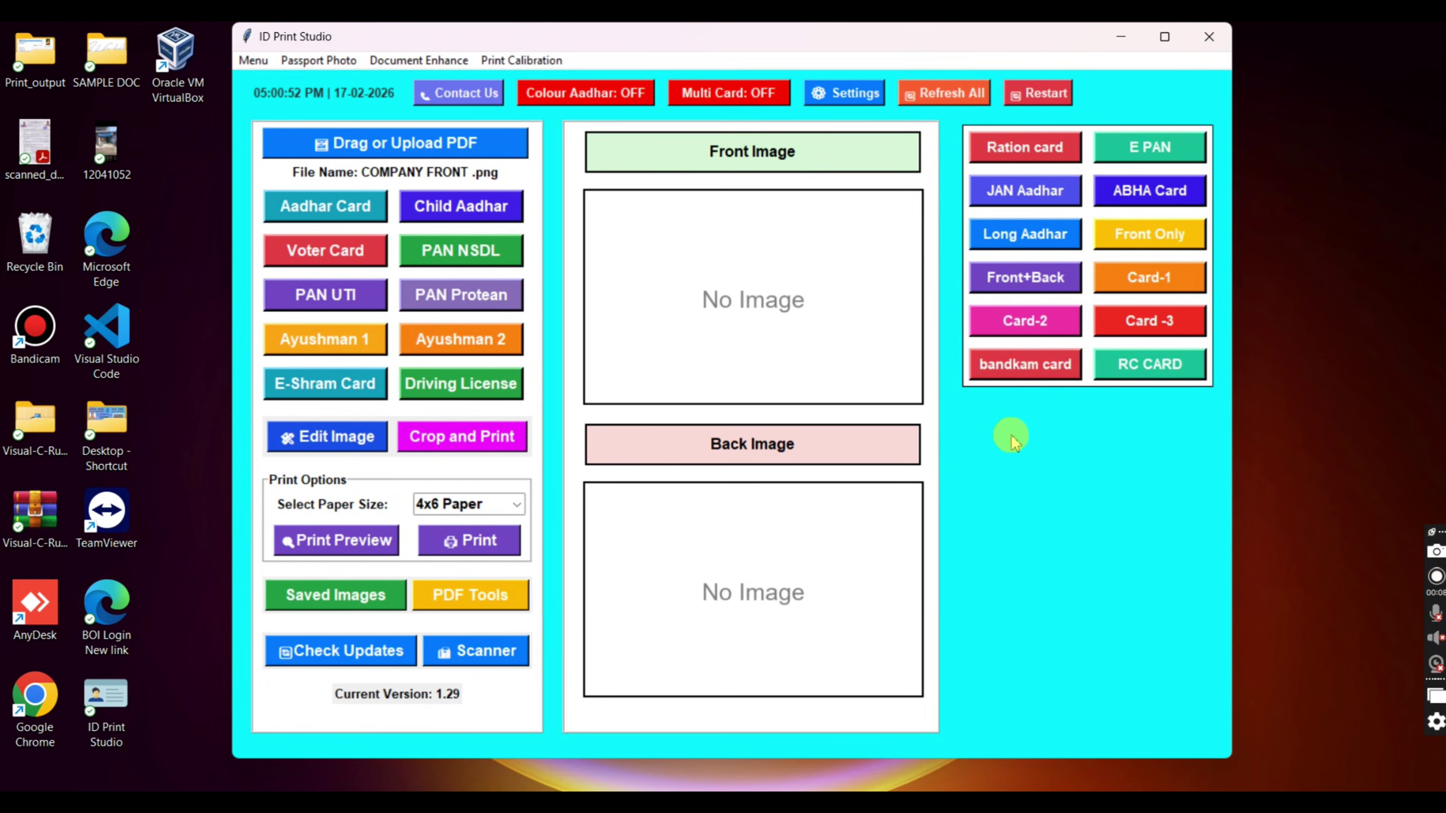
# Step: Extract the two company card images with the Front+Back format, rotated 90°
pyautogui.click(1019, 288)
pyautogui.press('Right')
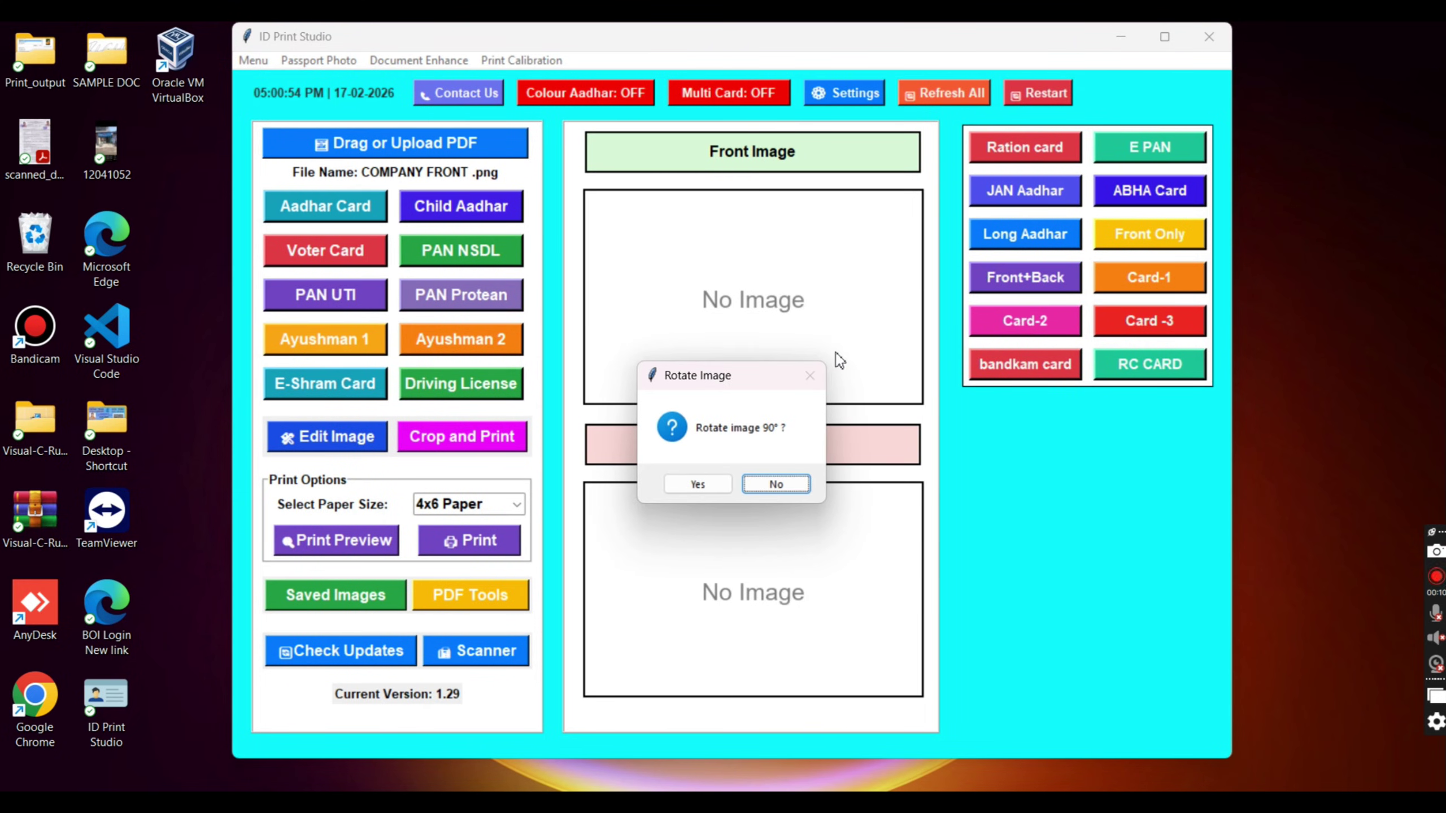
pyautogui.press('Left')
pyautogui.press('Return')
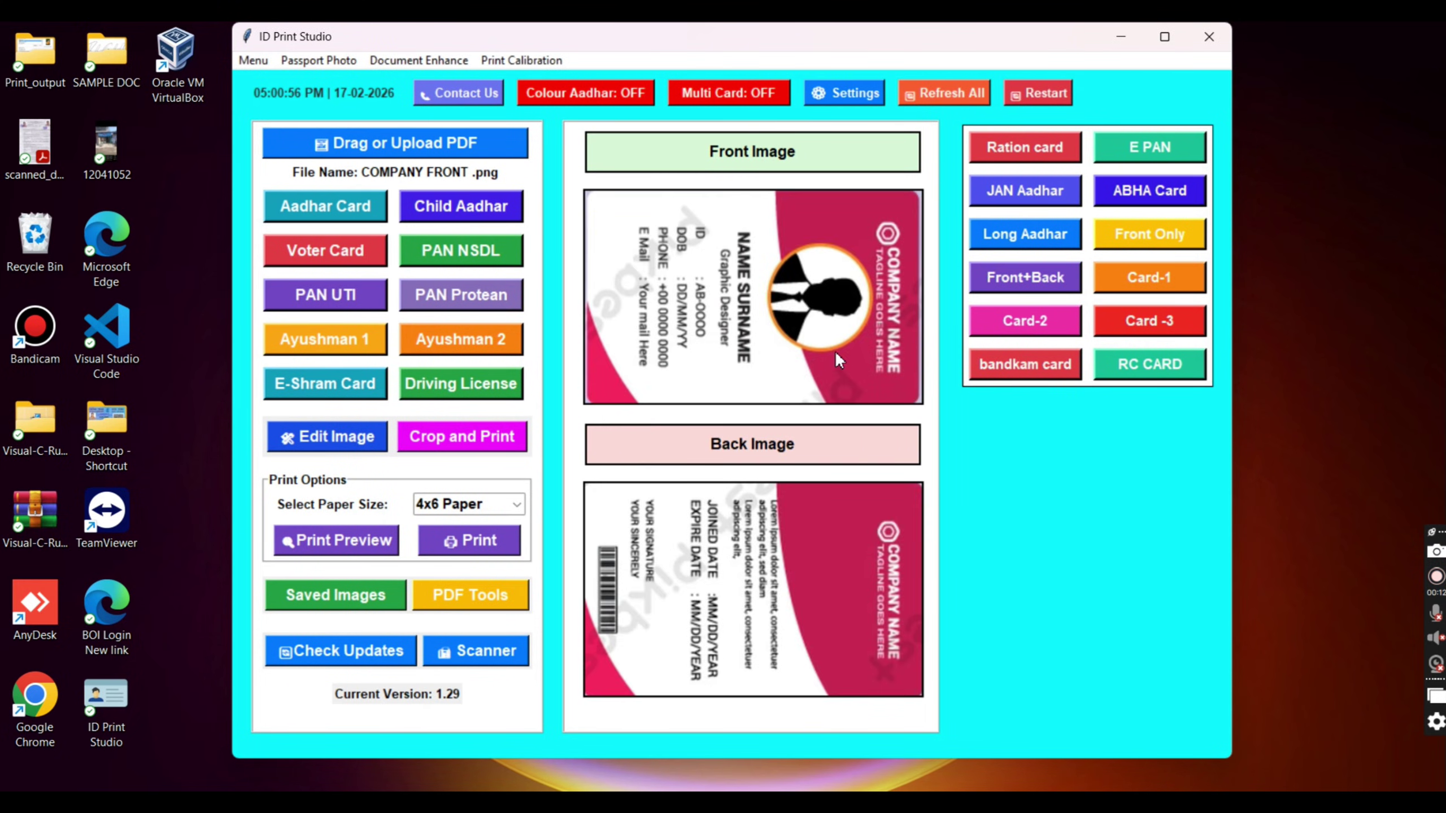
# Step: Load the ID CARD 1 image and extract it with the Front Only format, first unrotated and again rotated 90°
pyautogui.click(393, 142)
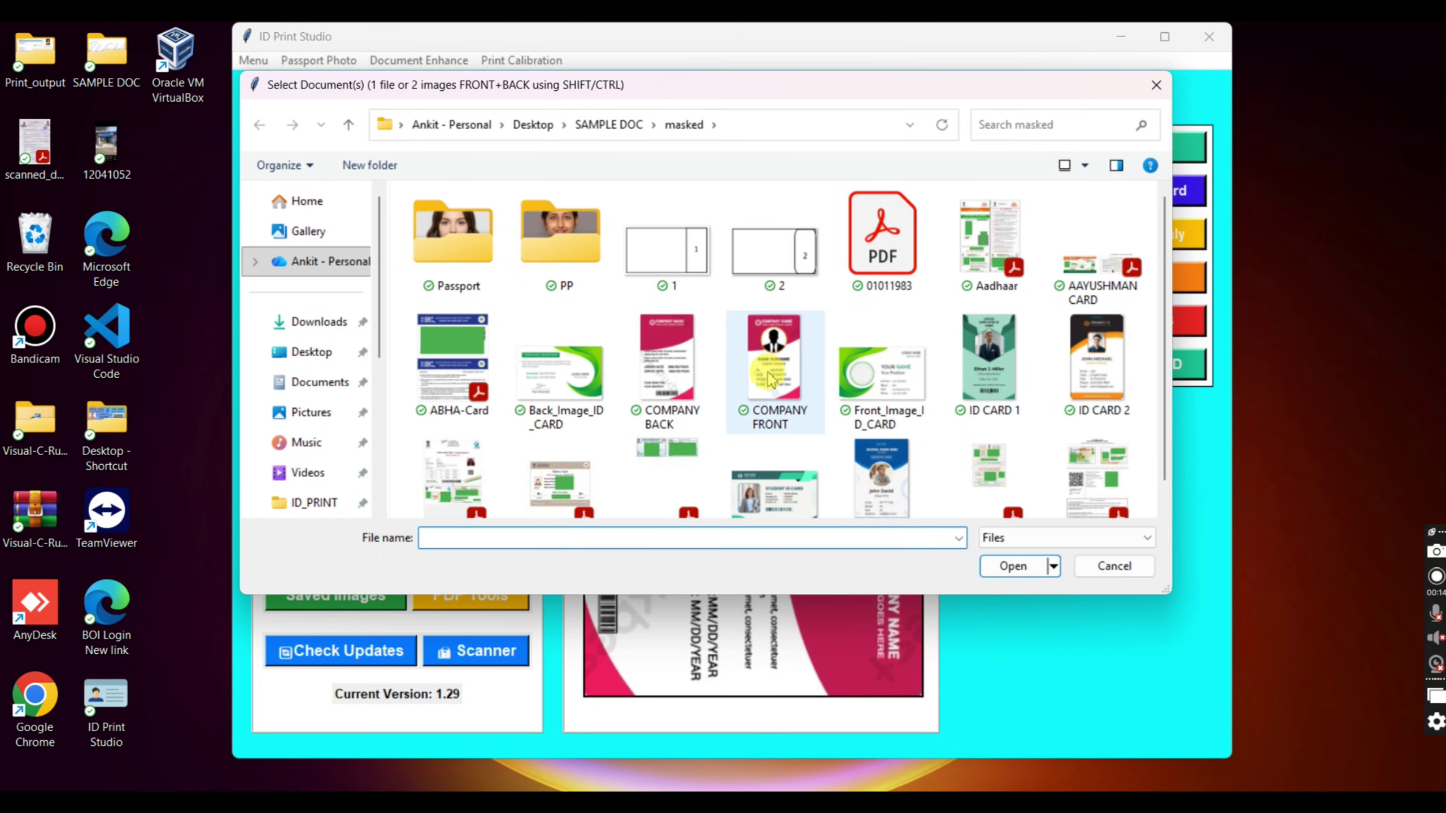
pyautogui.doubleClick(990, 359)
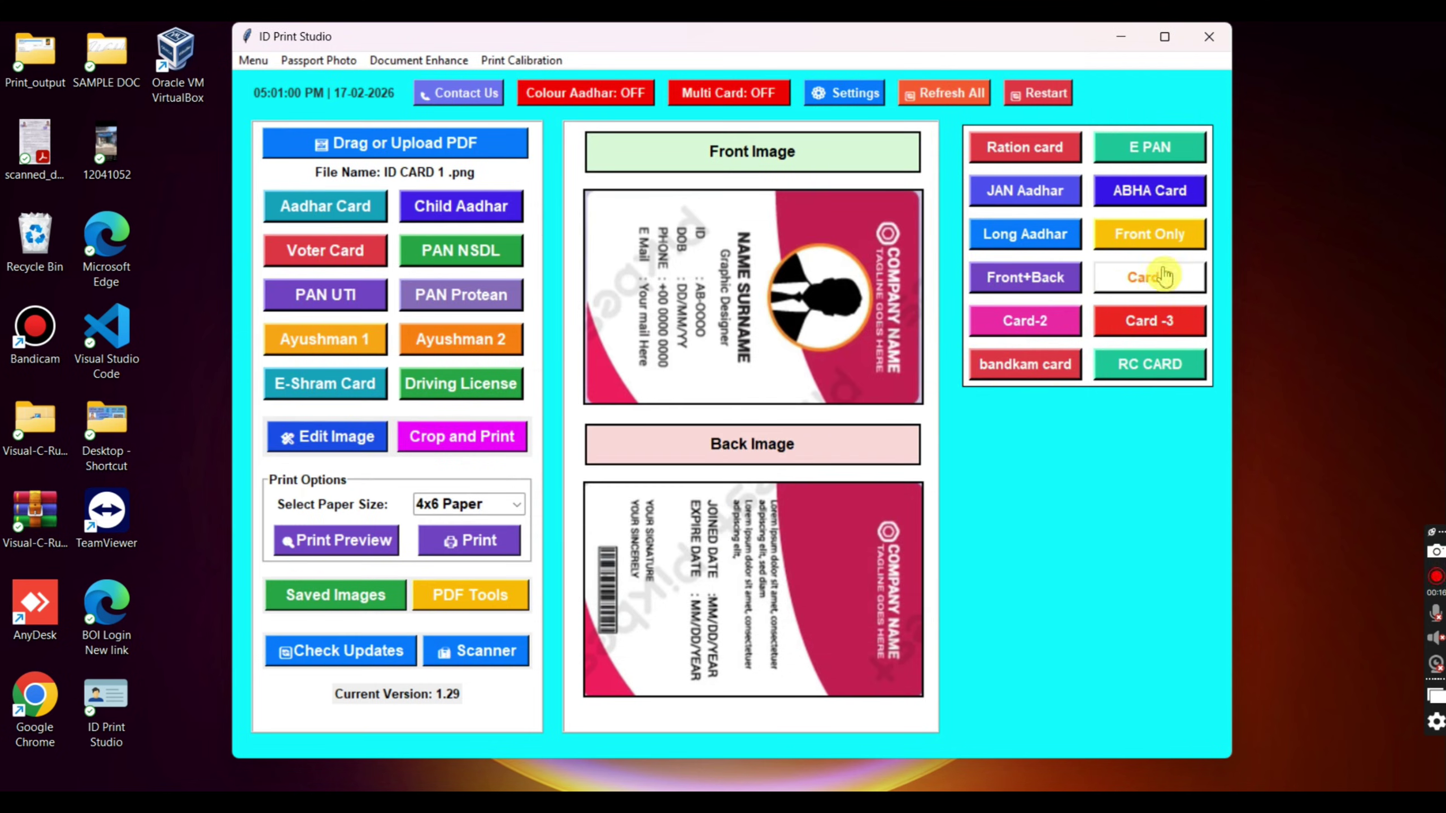
pyautogui.click(1156, 234)
pyautogui.press('Right')
pyautogui.press('Return')
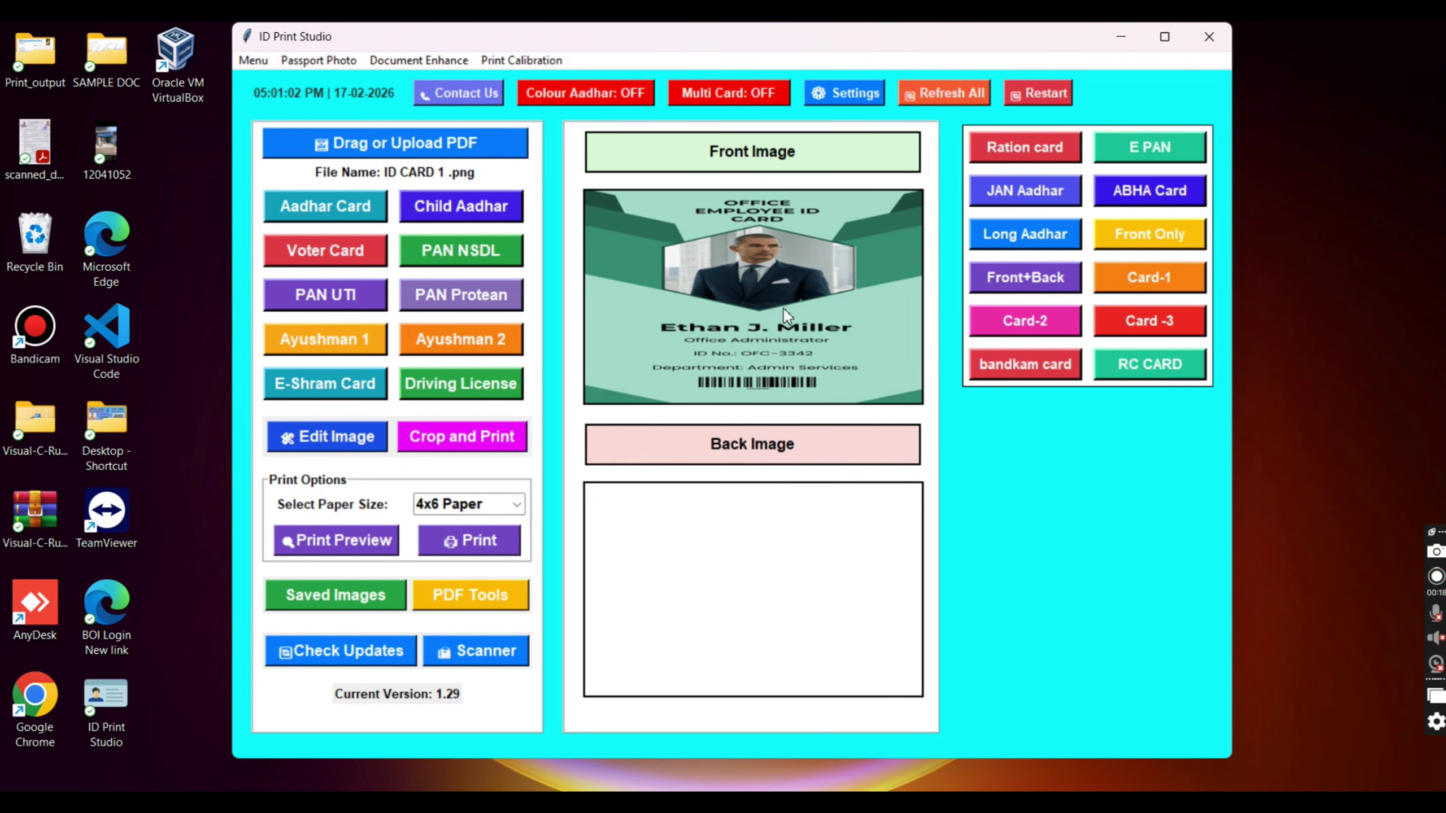
pyautogui.click(1145, 233)
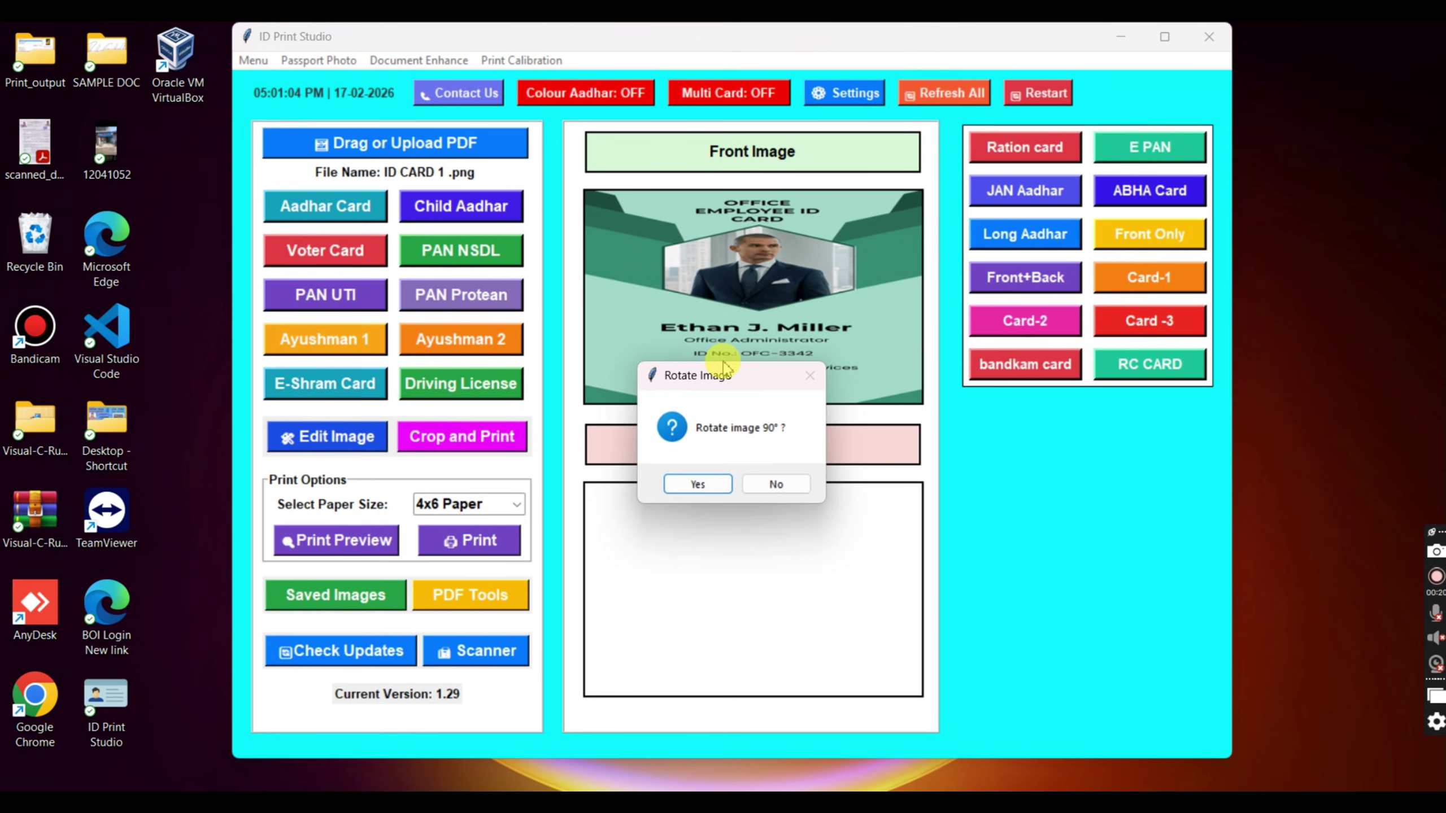
pyautogui.press('Return')
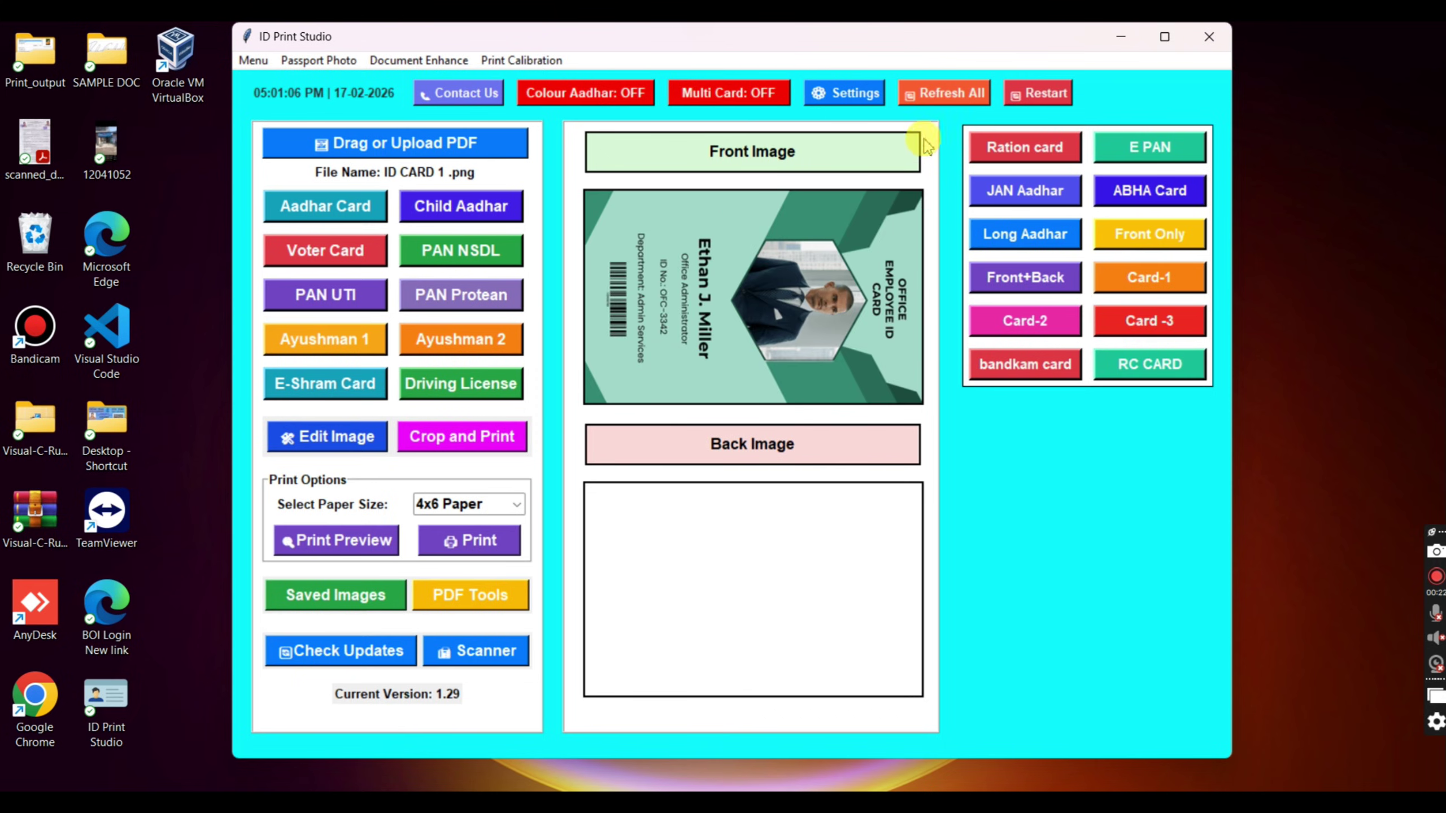
# Step: Refresh the application and load the ID CARD 2 image as the front document for Crop and Print
pyautogui.click(947, 96)
pyautogui.press('Return')
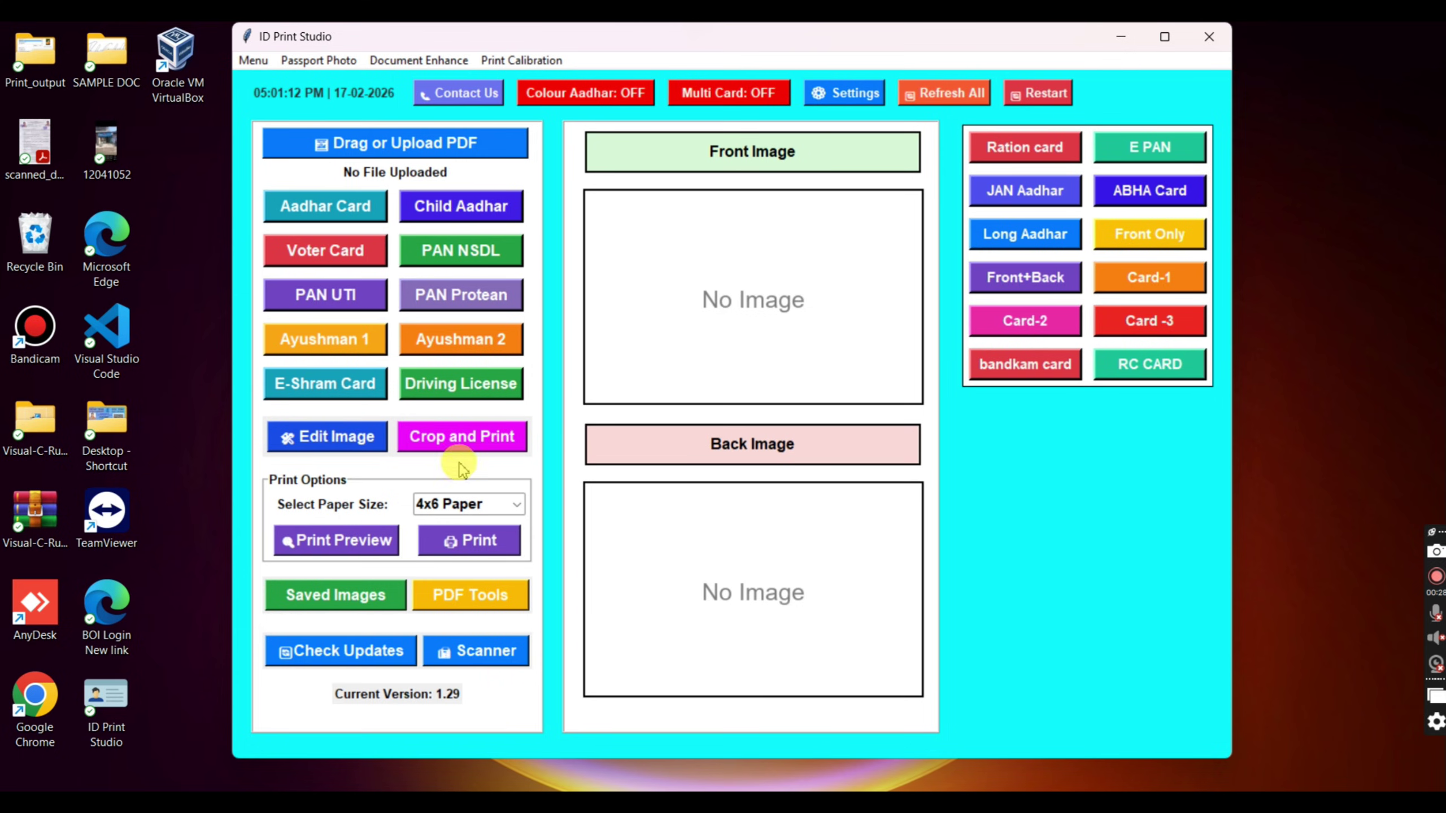
pyautogui.click(464, 436)
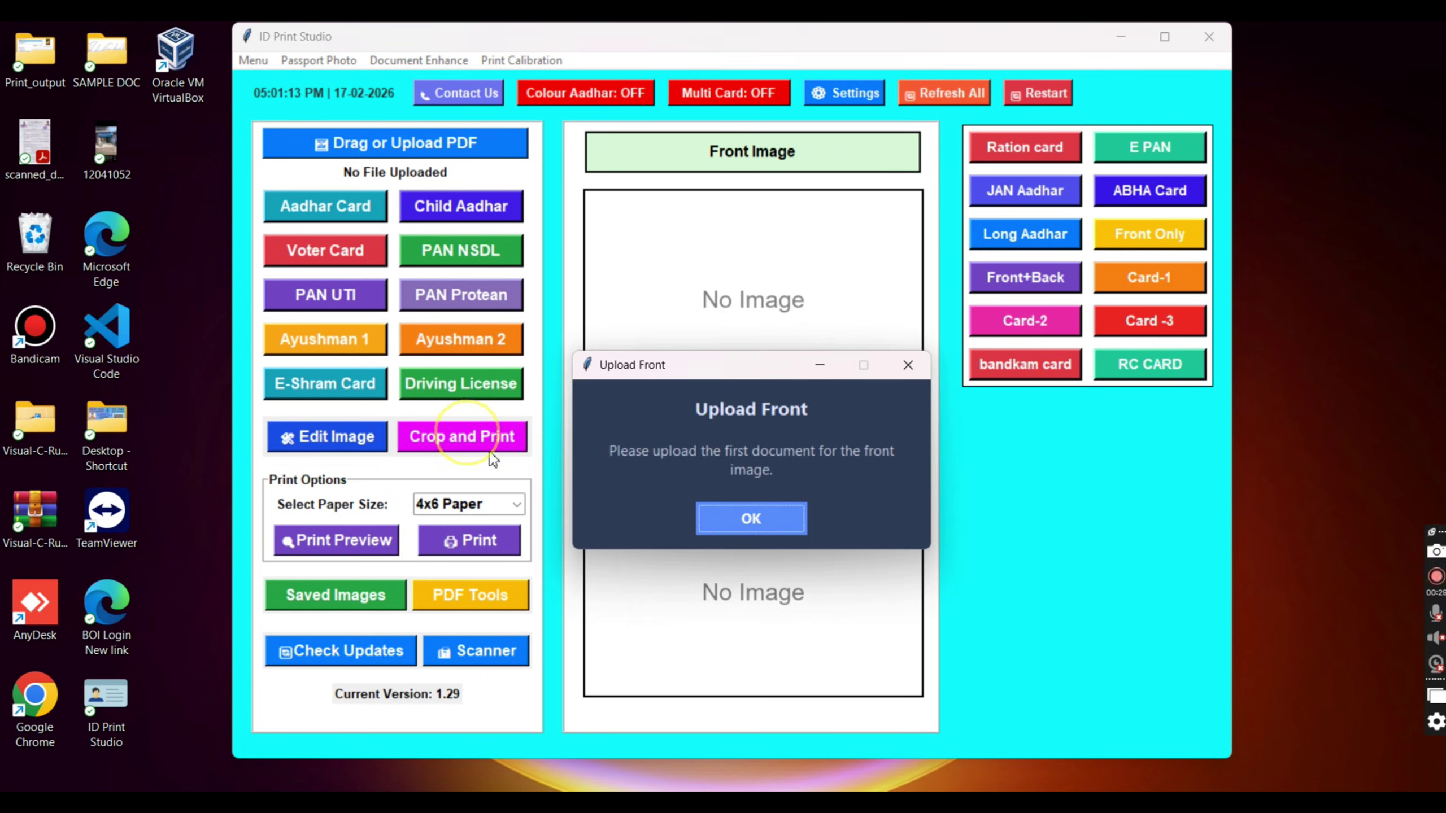
pyautogui.click(743, 520)
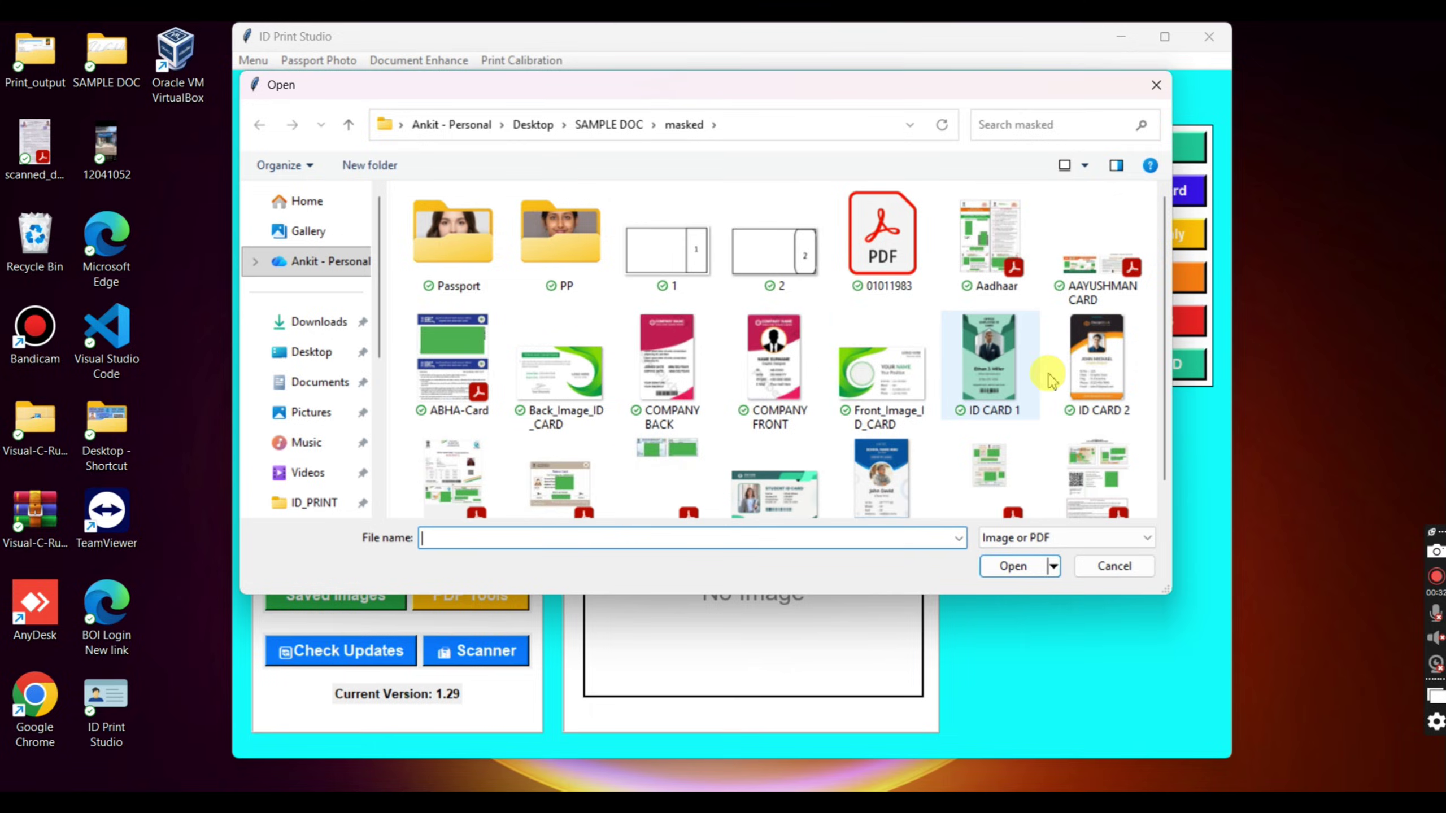
pyautogui.doubleClick(1119, 377)
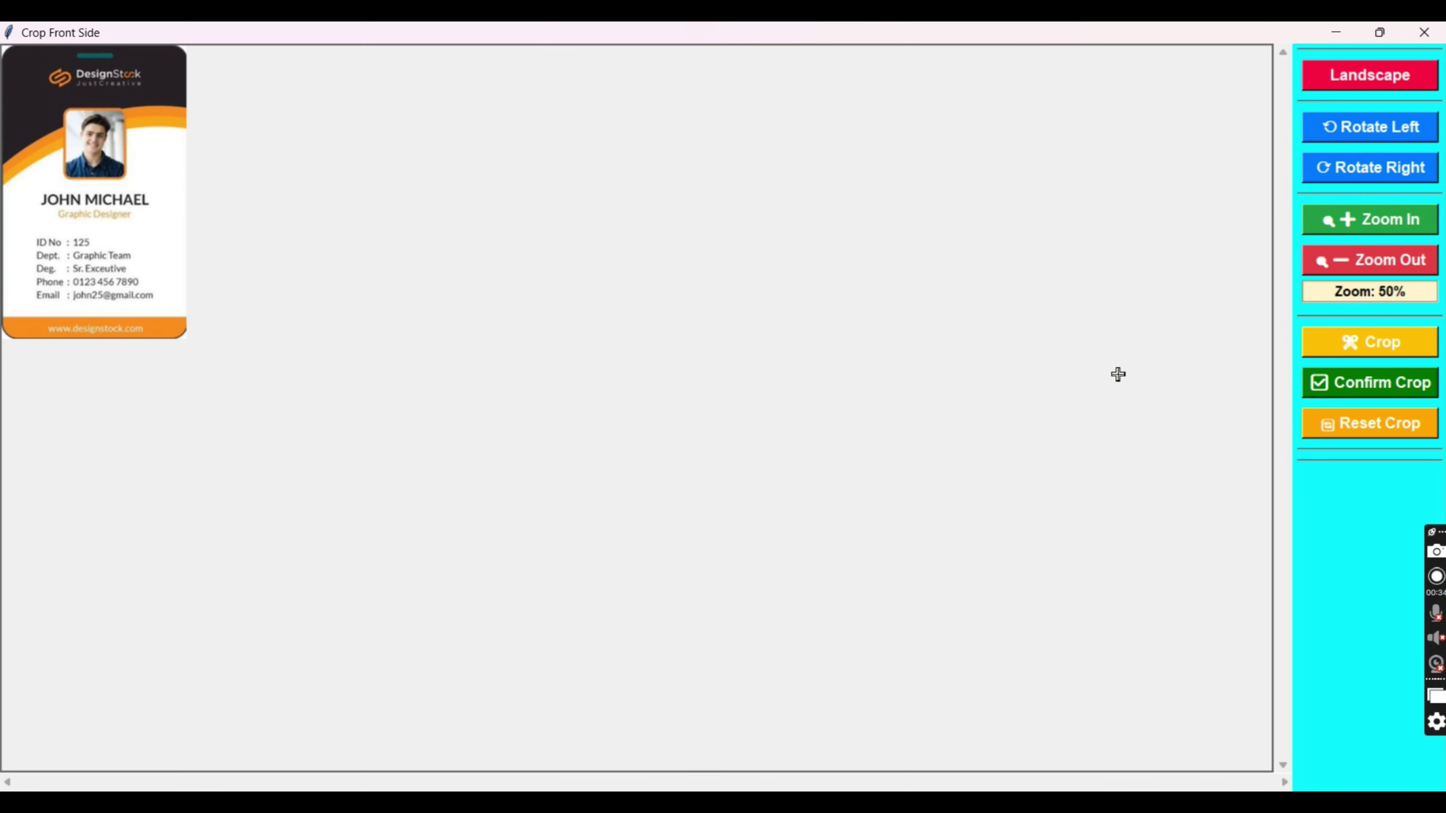
# Step: Switch the front image to landscape, crop it around the whole card, and cancel the back image upload
pyautogui.click(1353, 78)
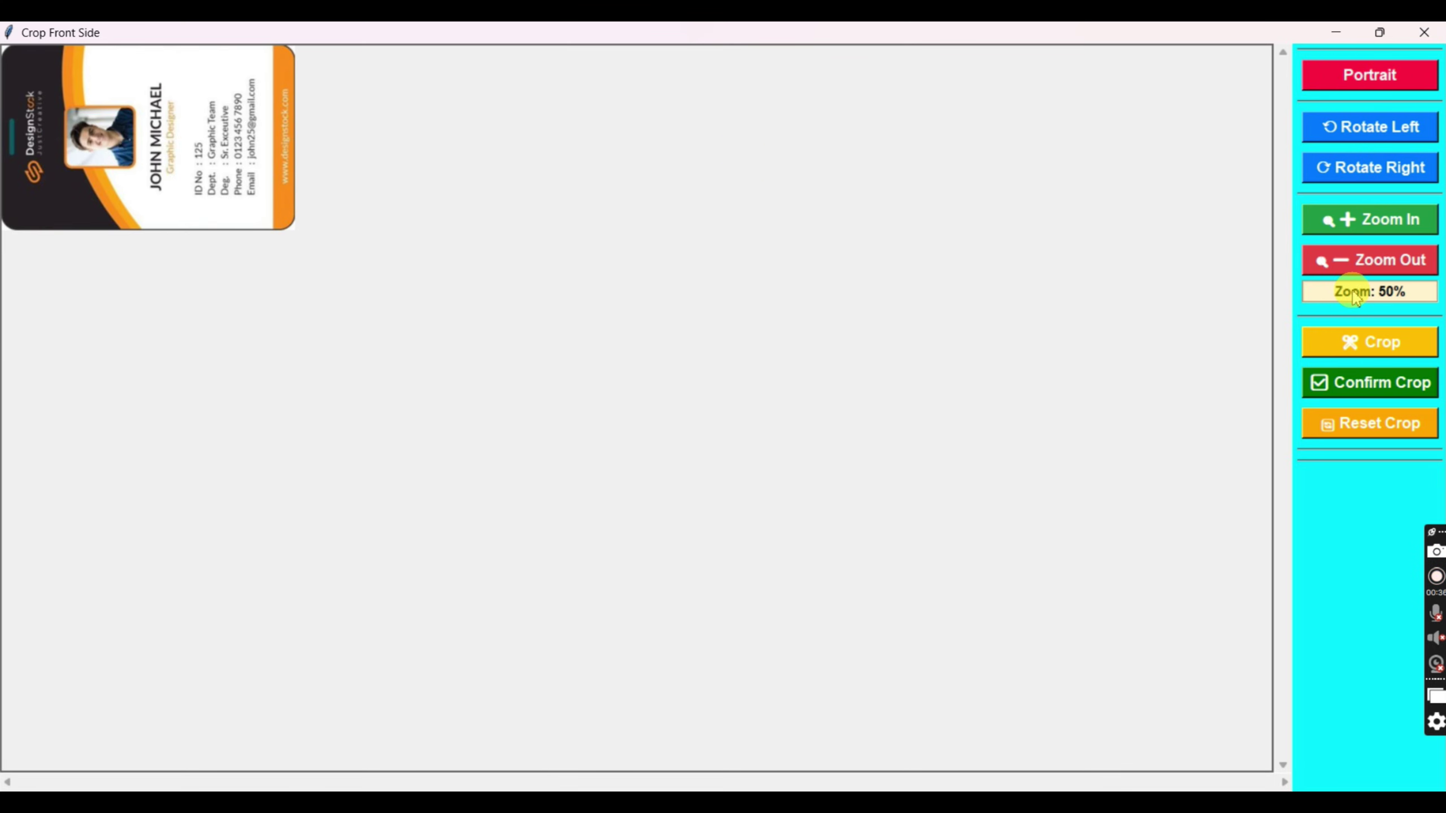
pyautogui.click(1369, 342)
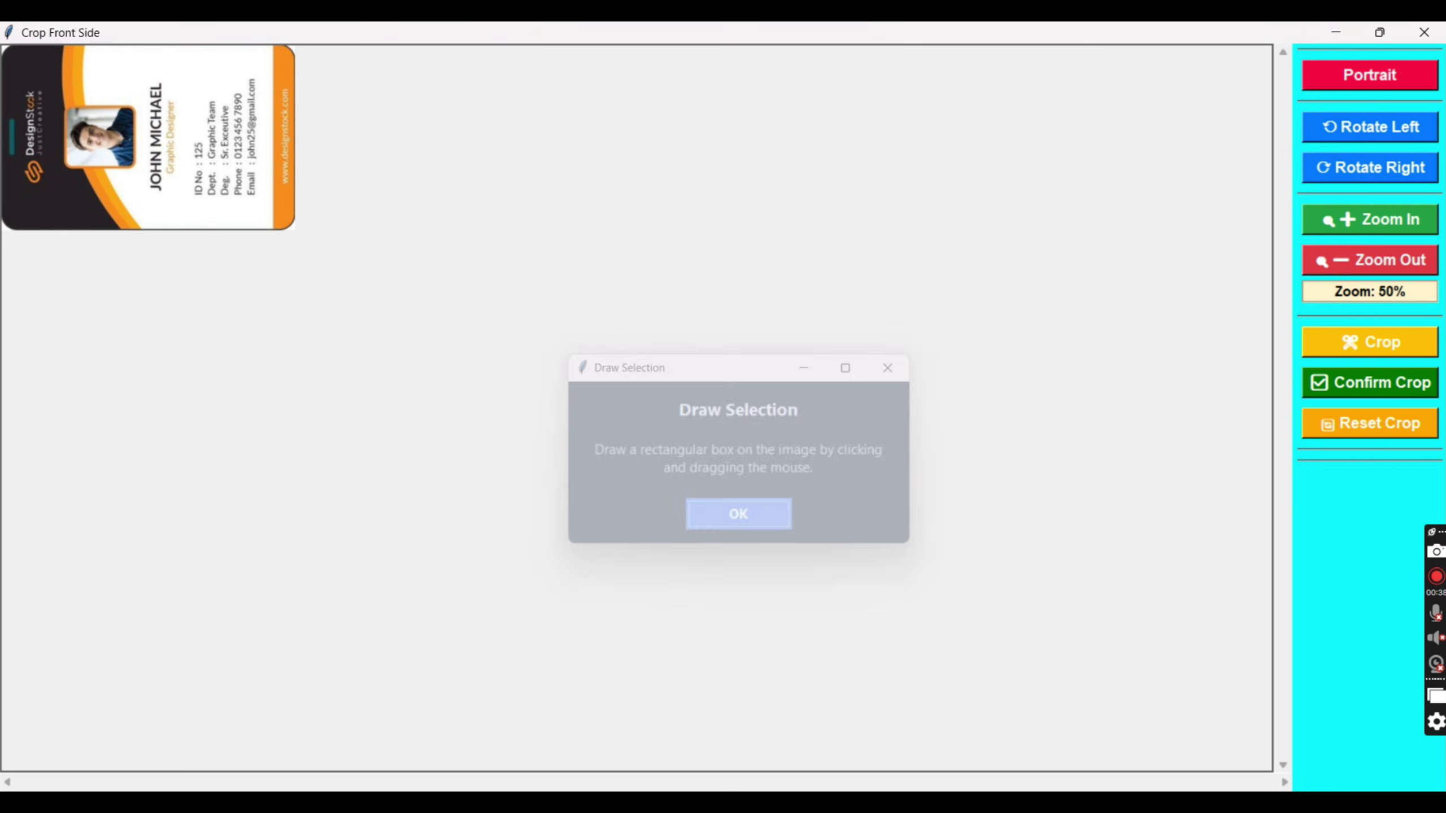
pyautogui.moveTo(3, 46); pyautogui.dragTo(298, 234)
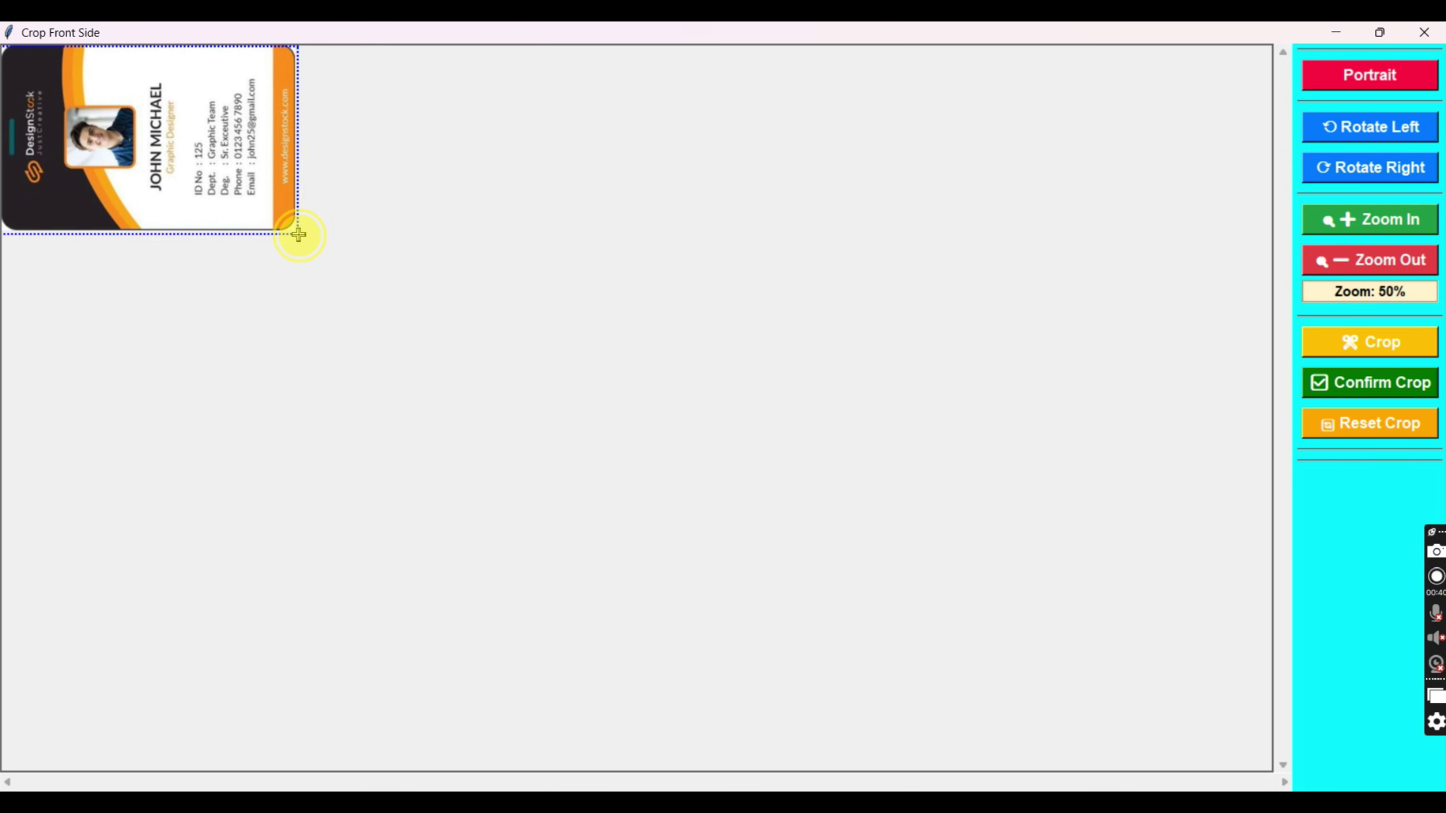
pyautogui.click(1406, 383)
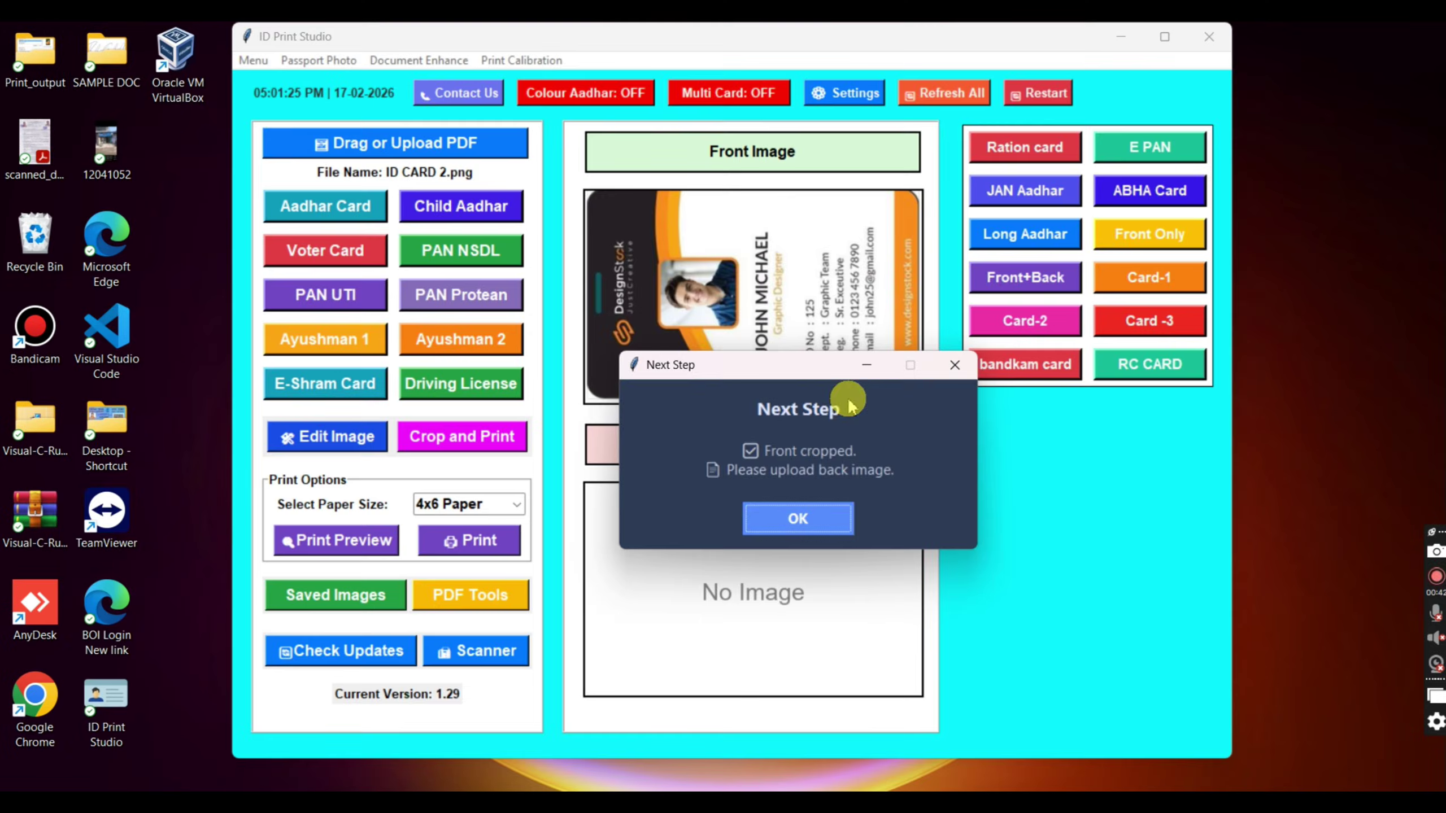
pyautogui.click(819, 516)
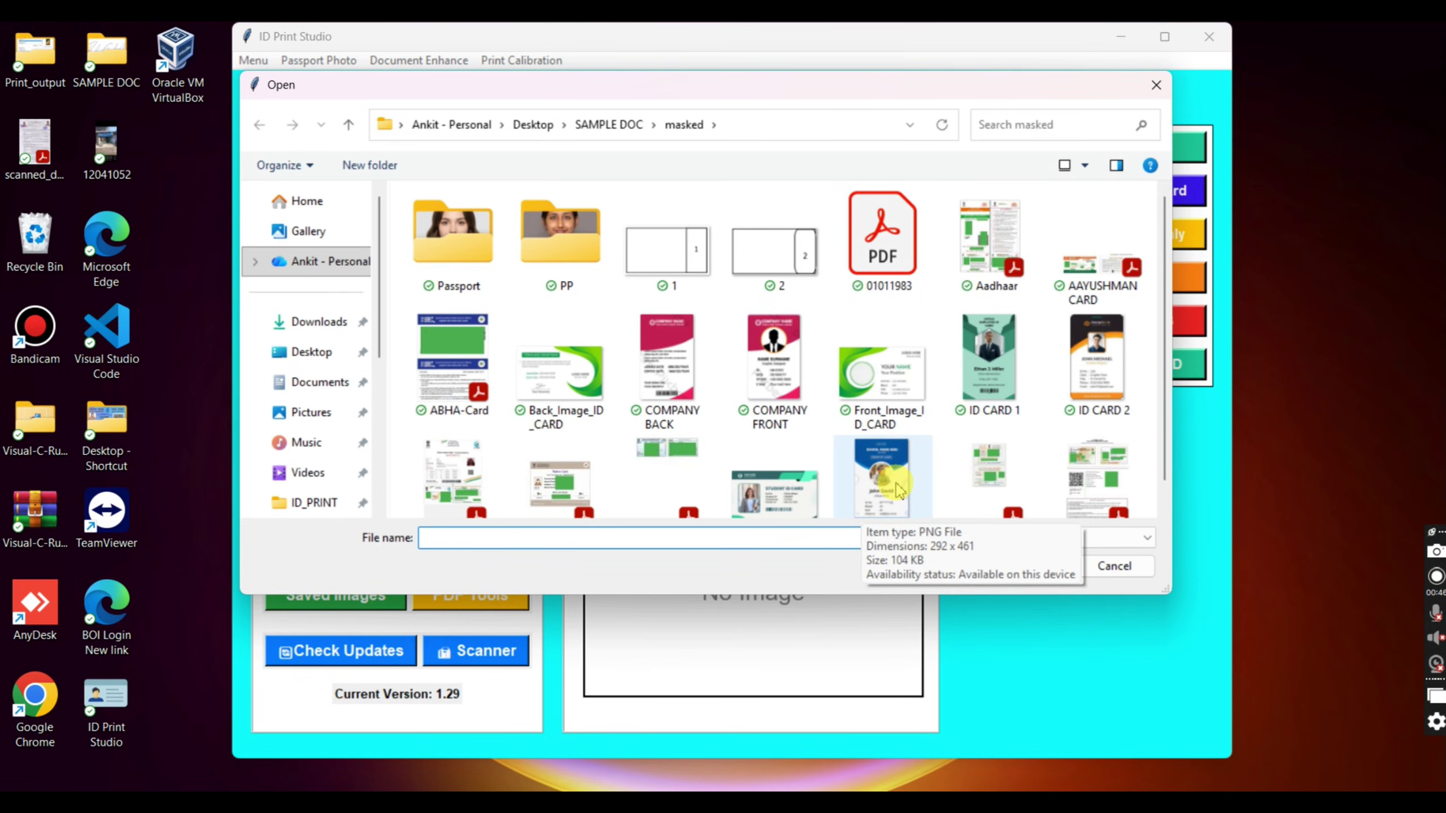
pyautogui.click(1115, 565)
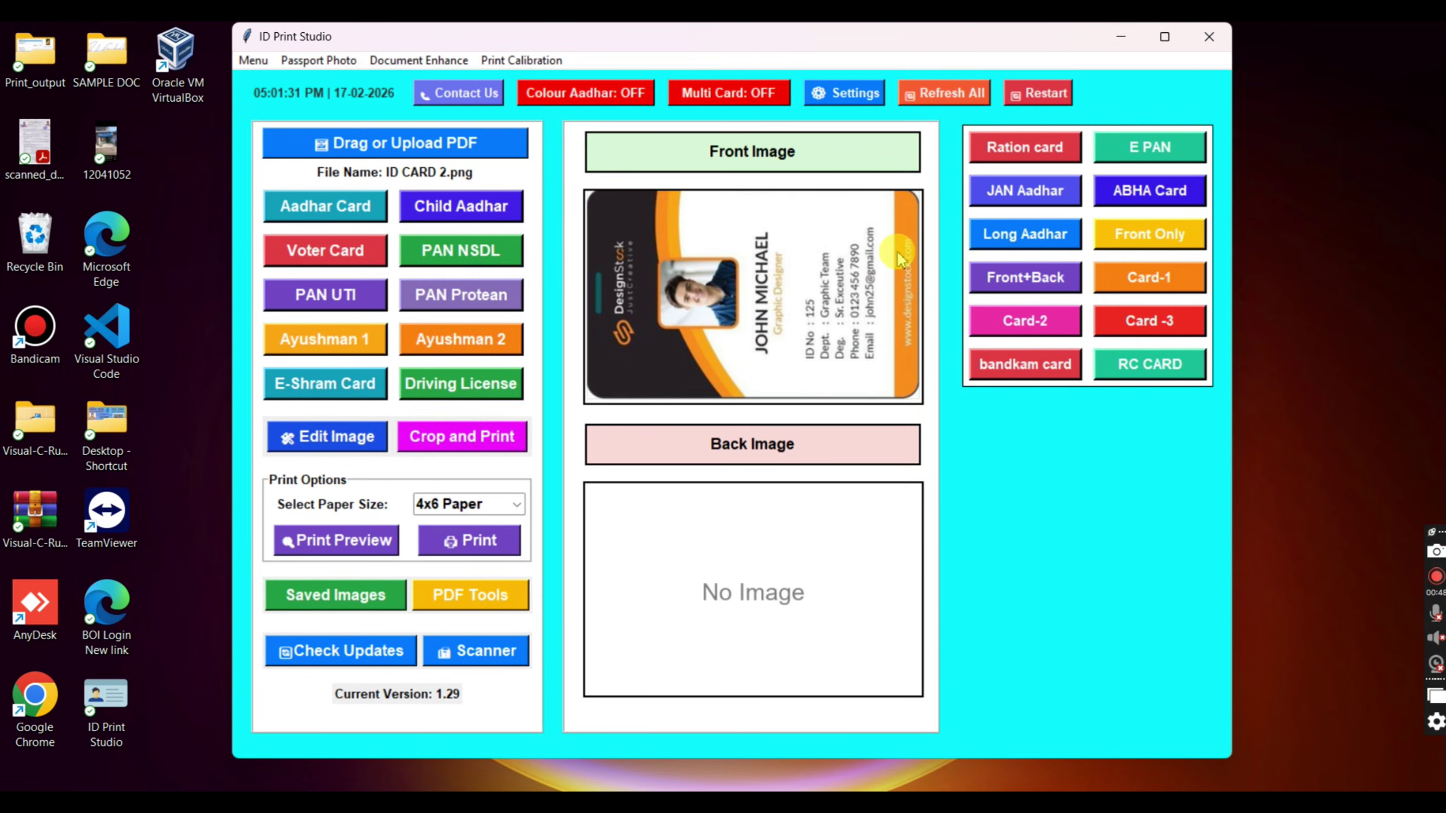
pyautogui.click(962, 418)
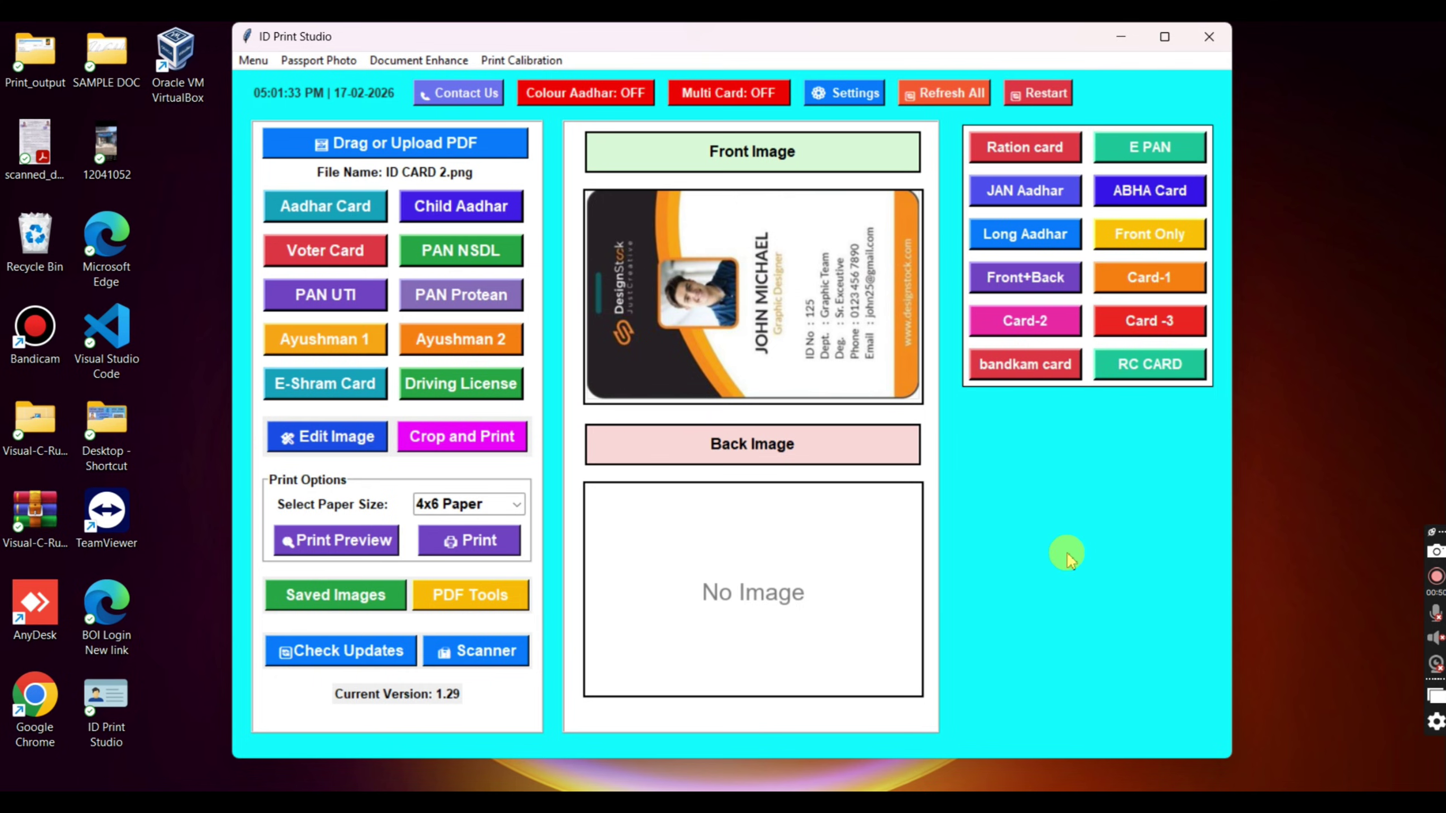
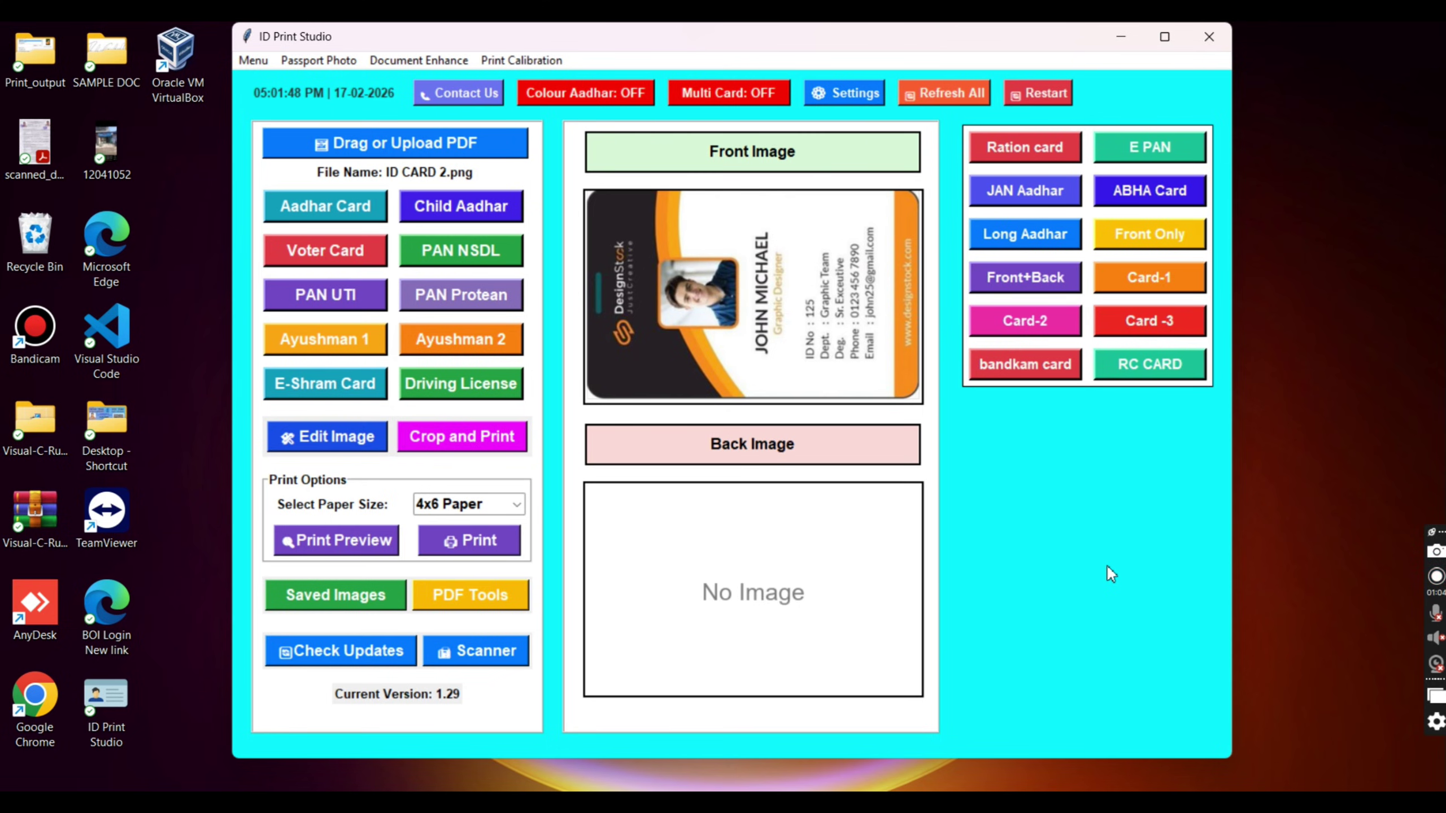
# Step: Refresh the application and enter Front only as the new ID card name in the ID card settings
pyautogui.click(920, 93)
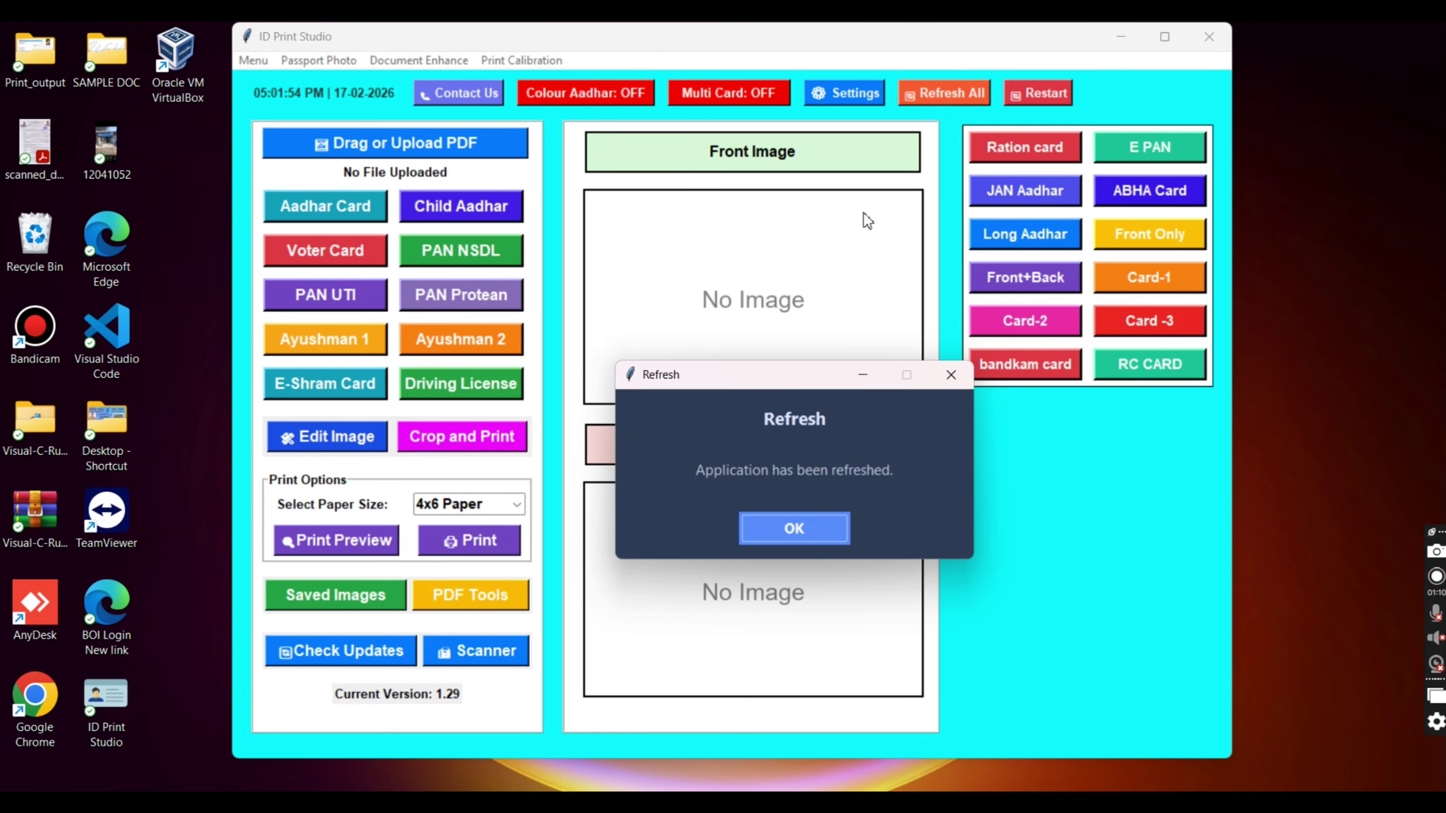
pyautogui.click(769, 528)
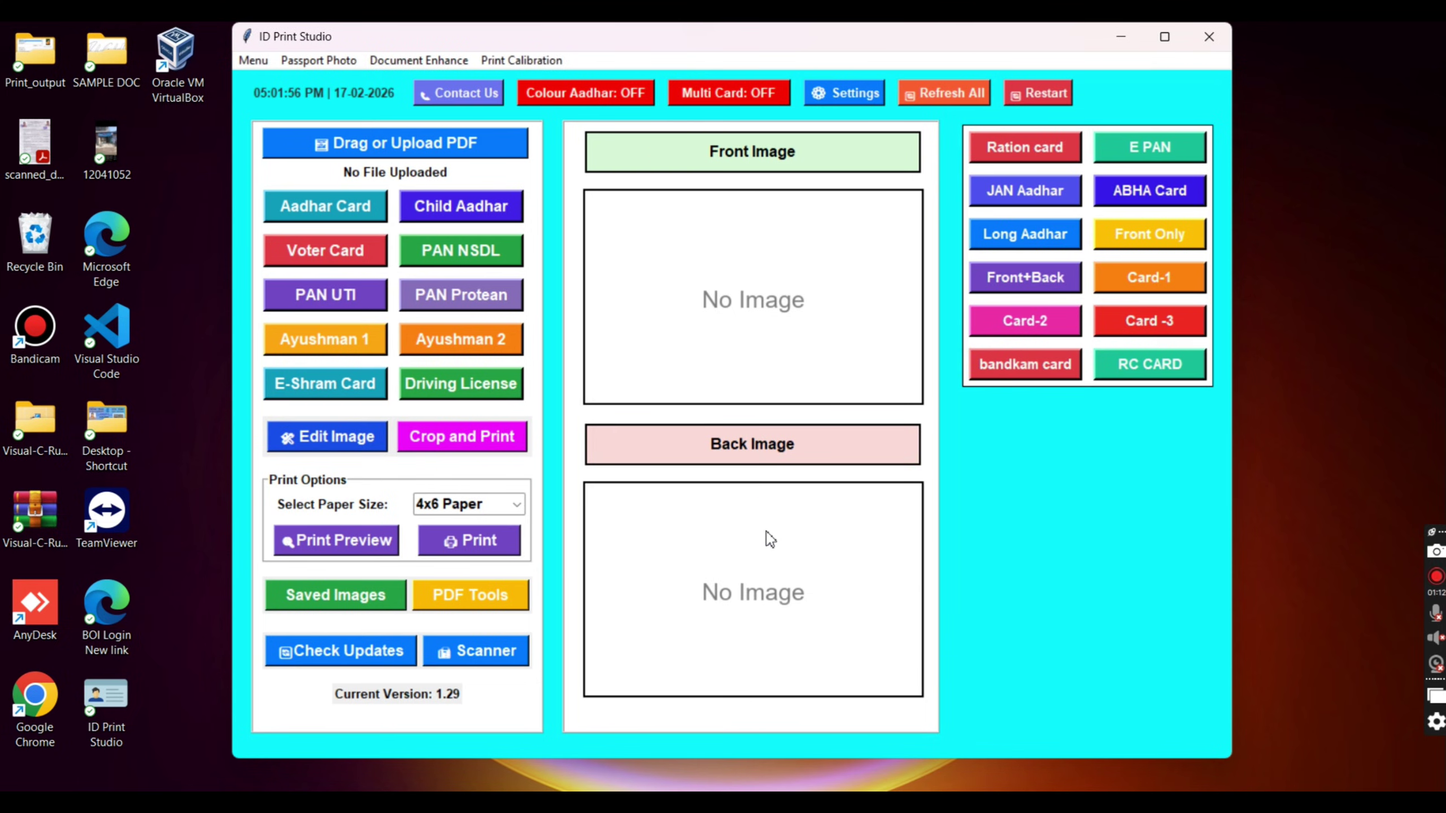
pyautogui.click(828, 92)
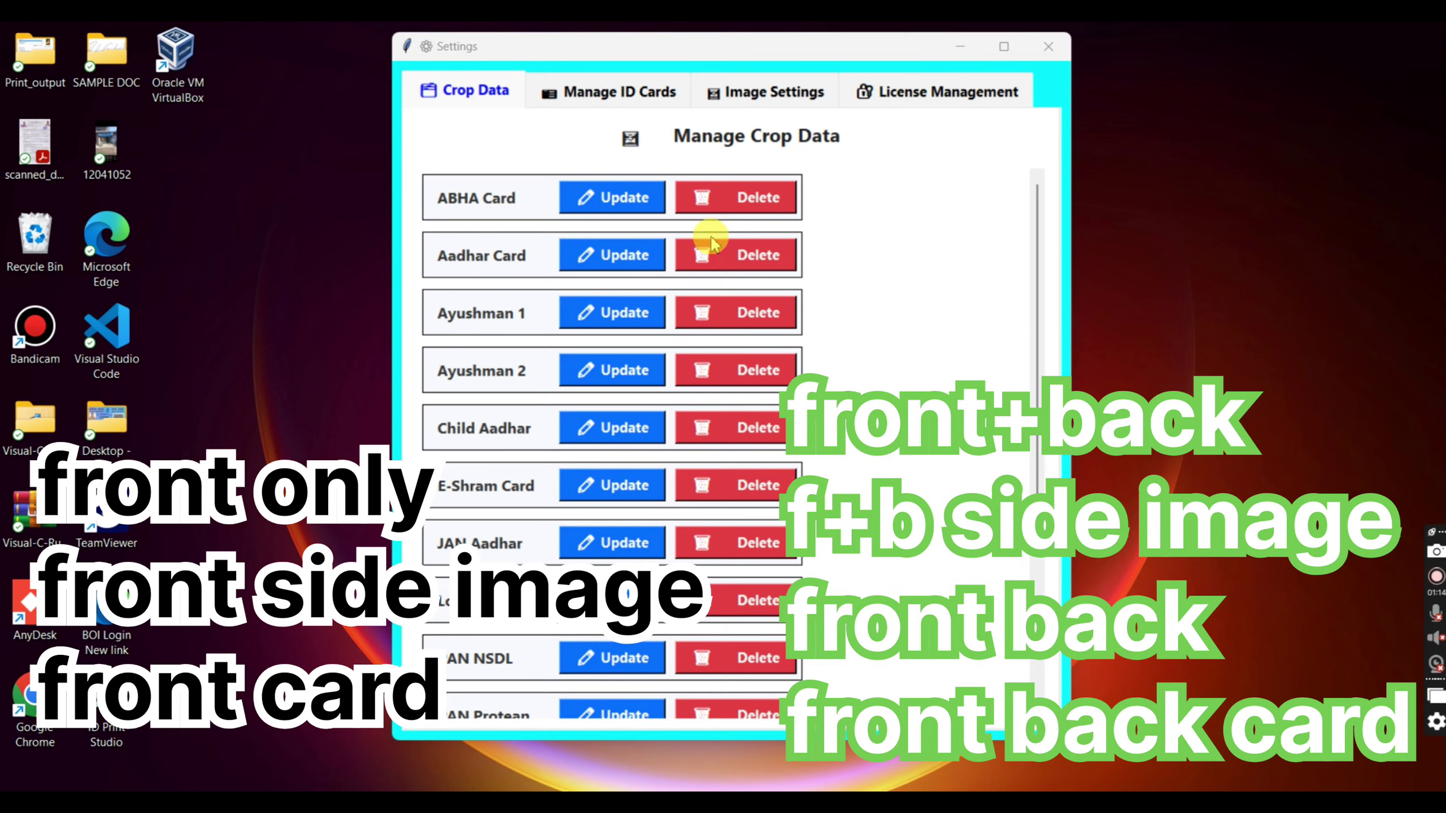
pyautogui.click(589, 92)
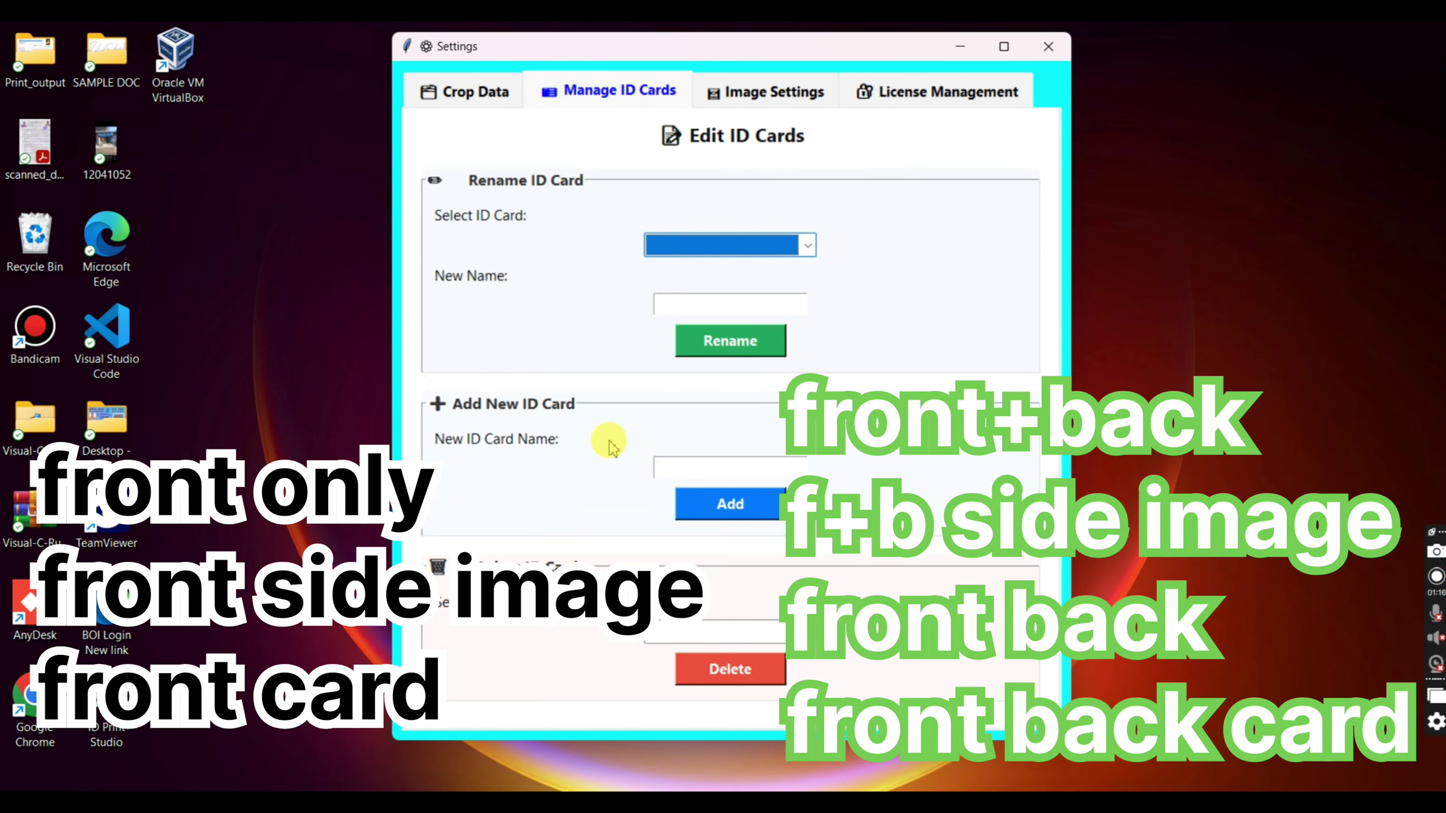
pyautogui.click(682, 466)
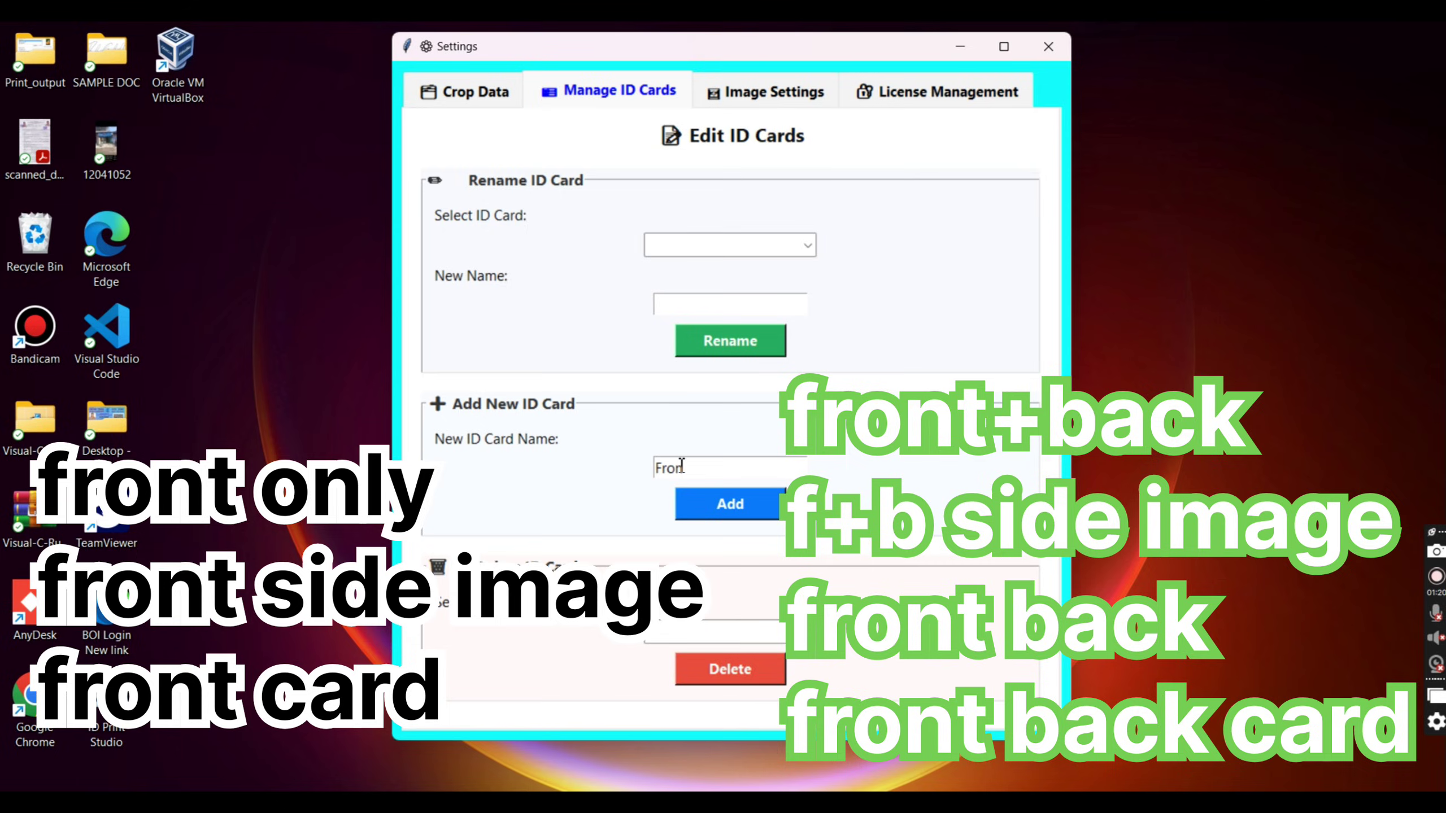
pyautogui.write('Front only')
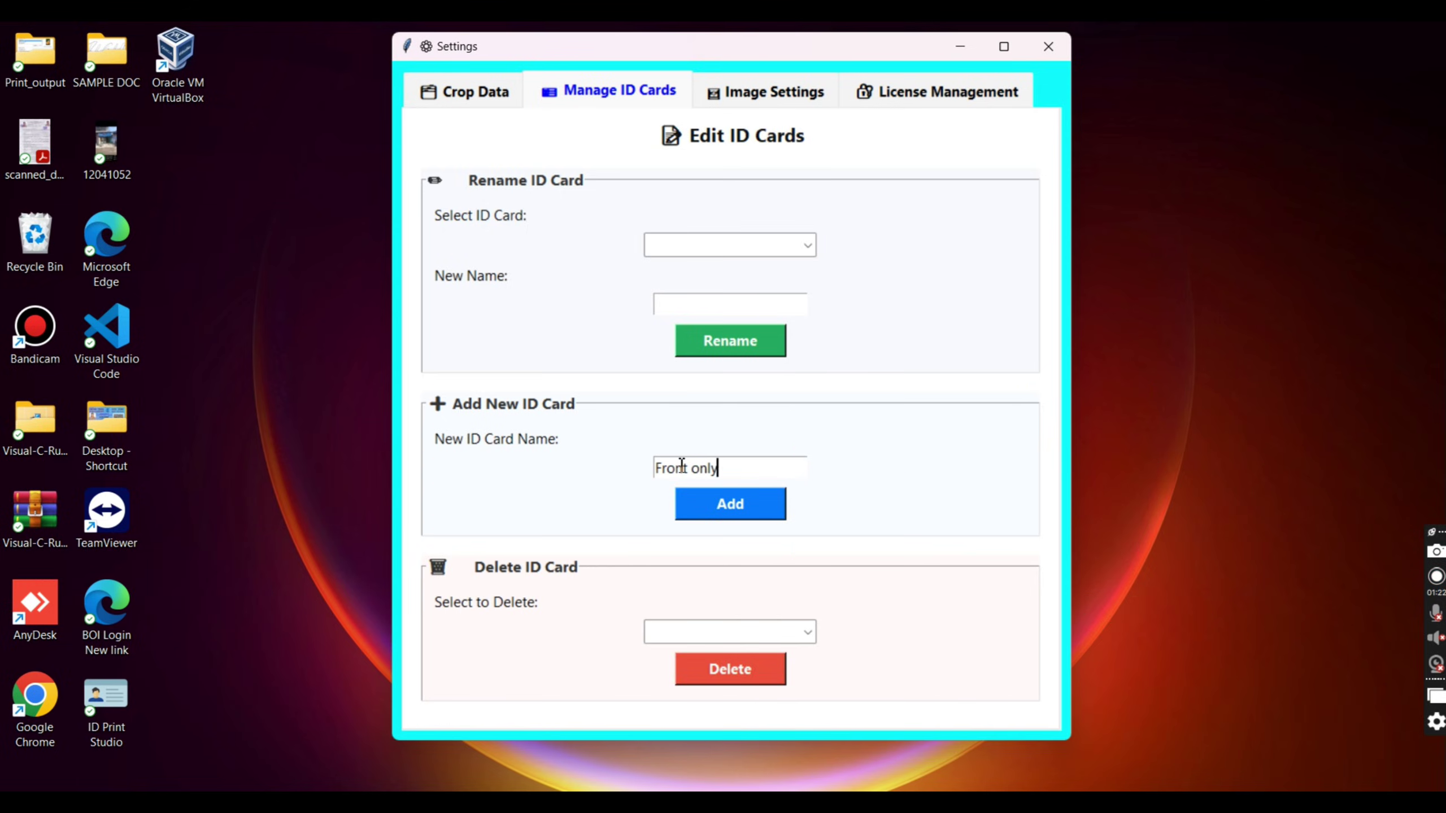
# Step: Replace the new ID card name with Front+Back and try to add the card
pyautogui.hotkey('ctrl', 'a')
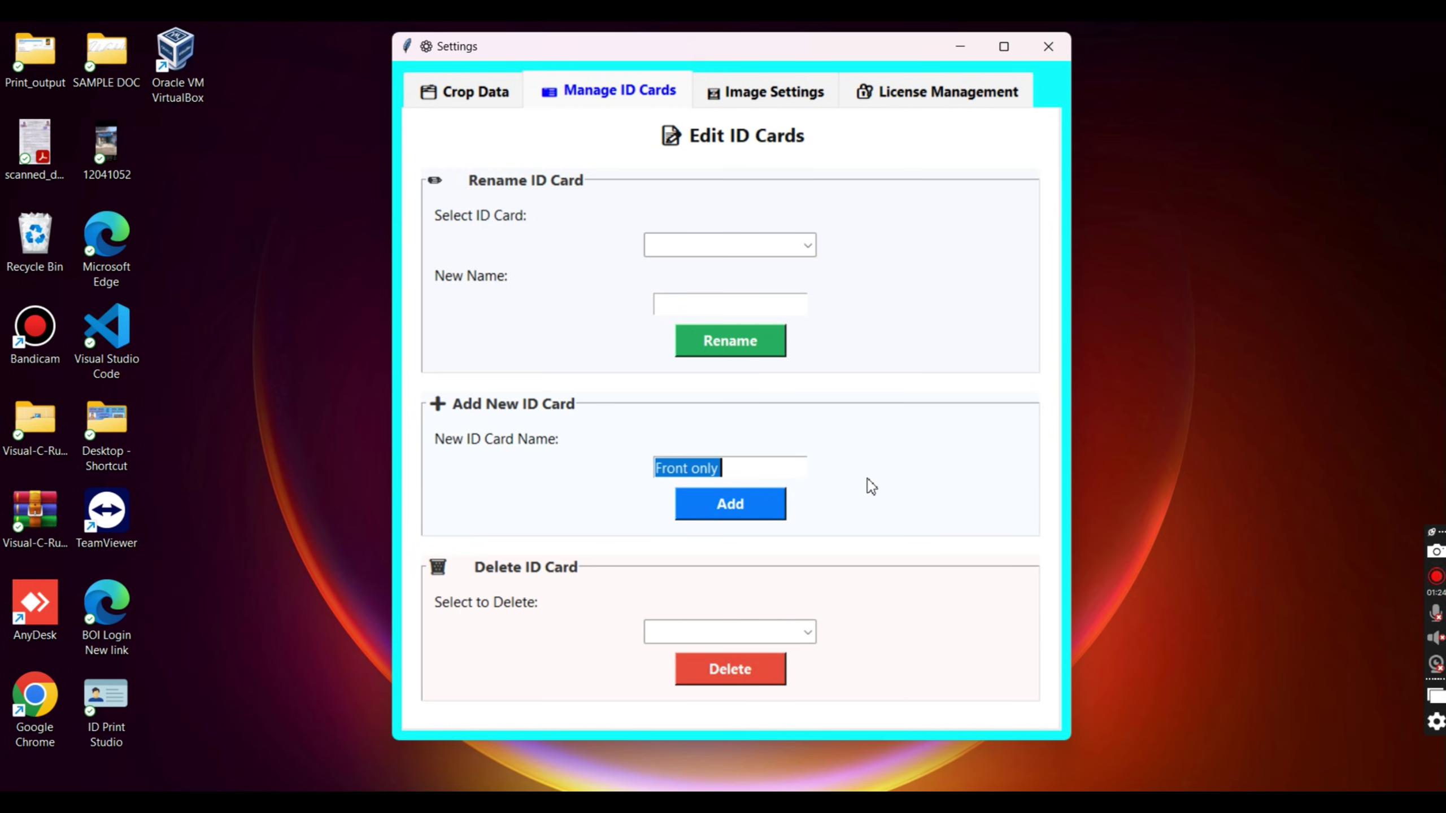
pyautogui.write('Front ')
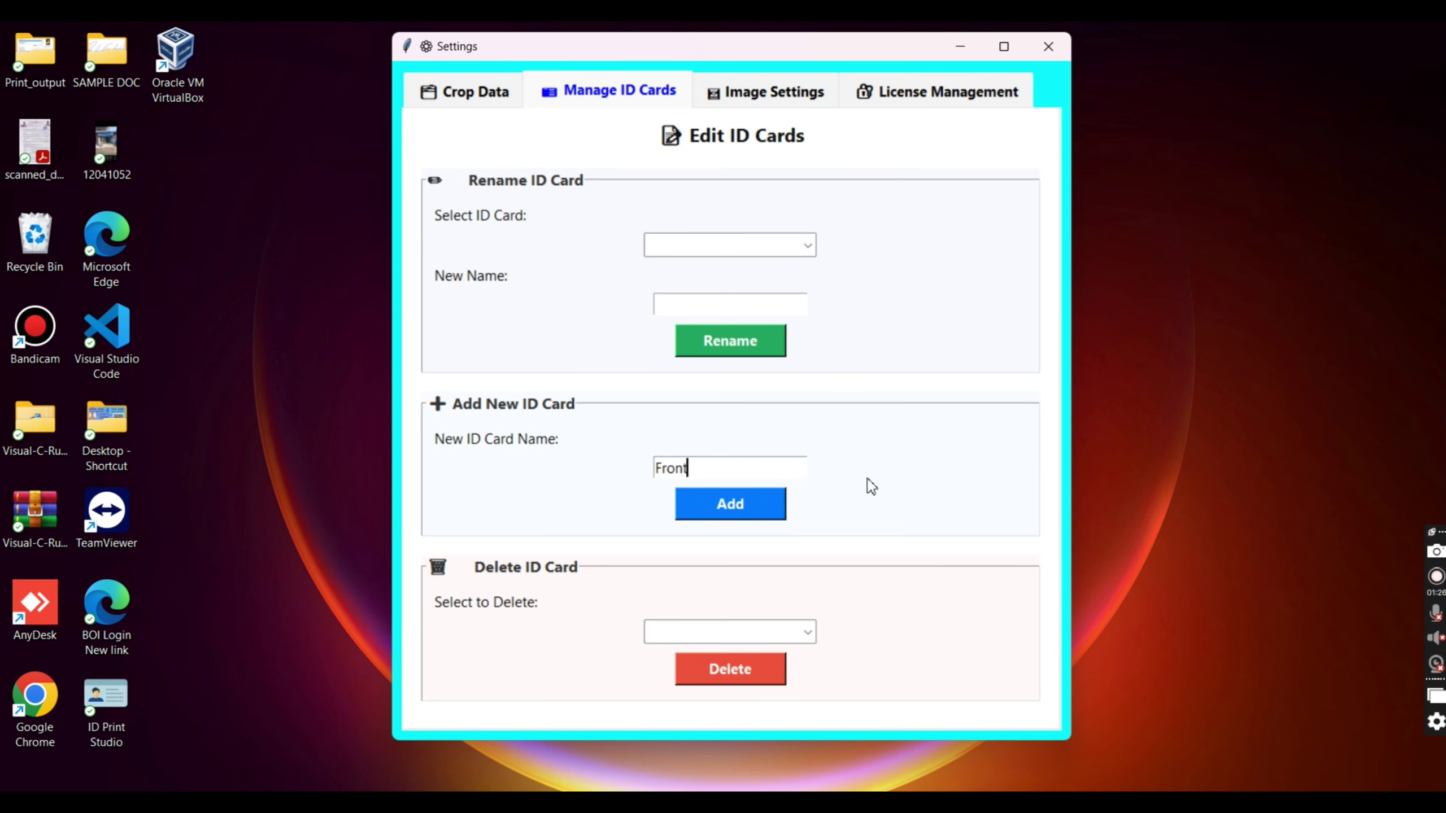
pyautogui.write('+Back')
pyautogui.click(775, 506)
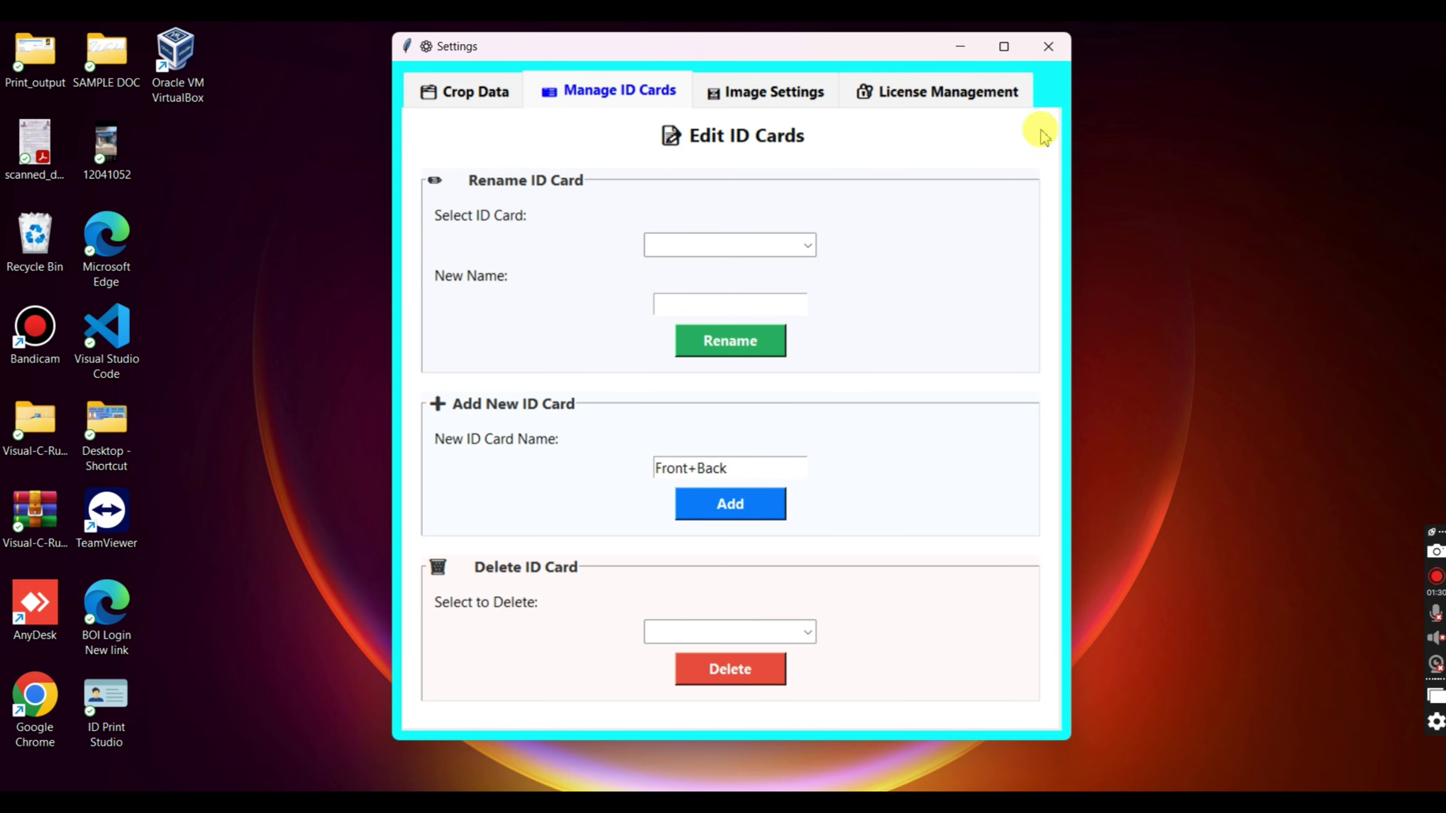
# Step: Close the settings, load the ID CARD 2 image, and apply the Front Only format with a 90° rotation
pyautogui.click(1053, 48)
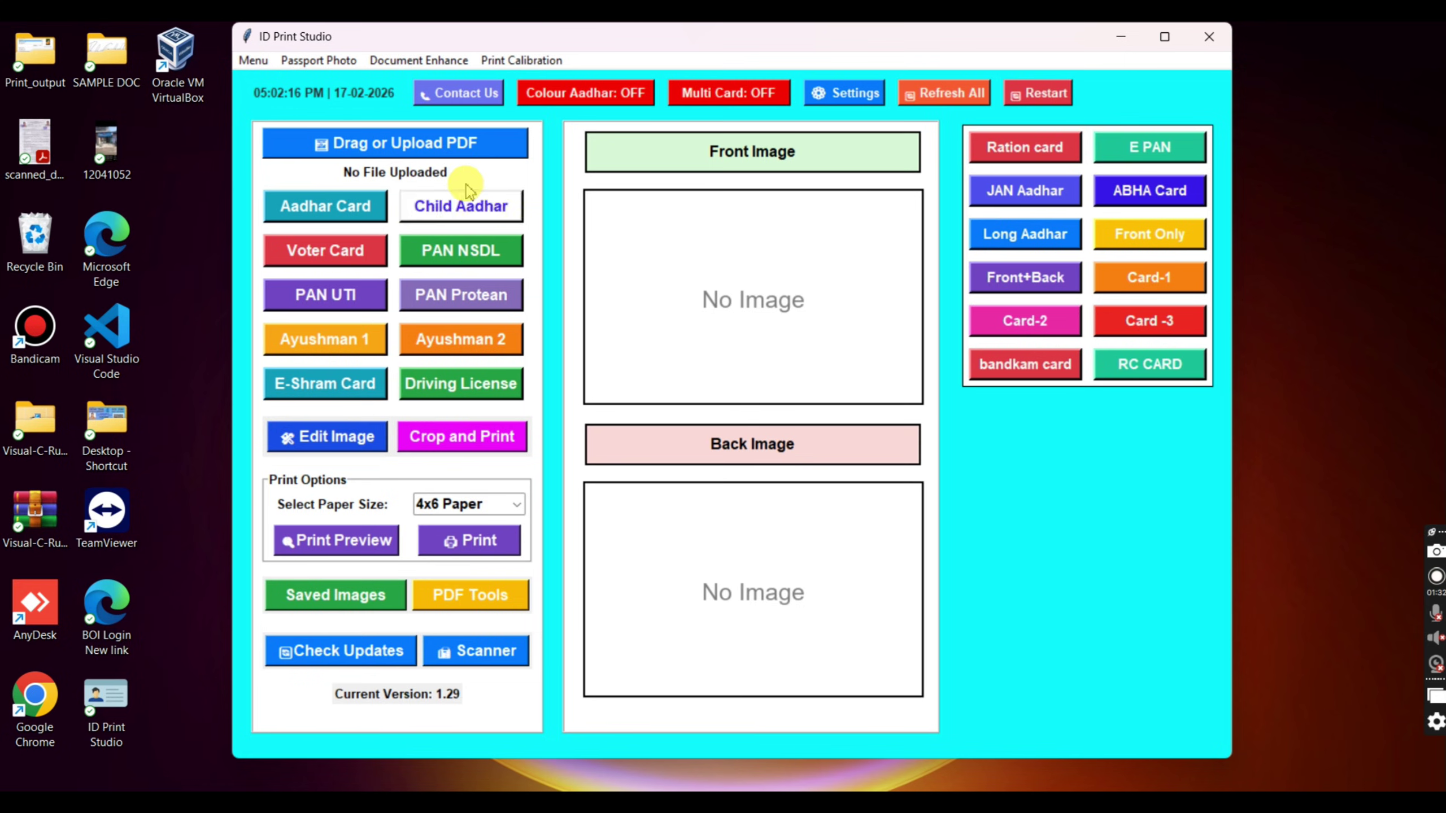
pyautogui.click(457, 148)
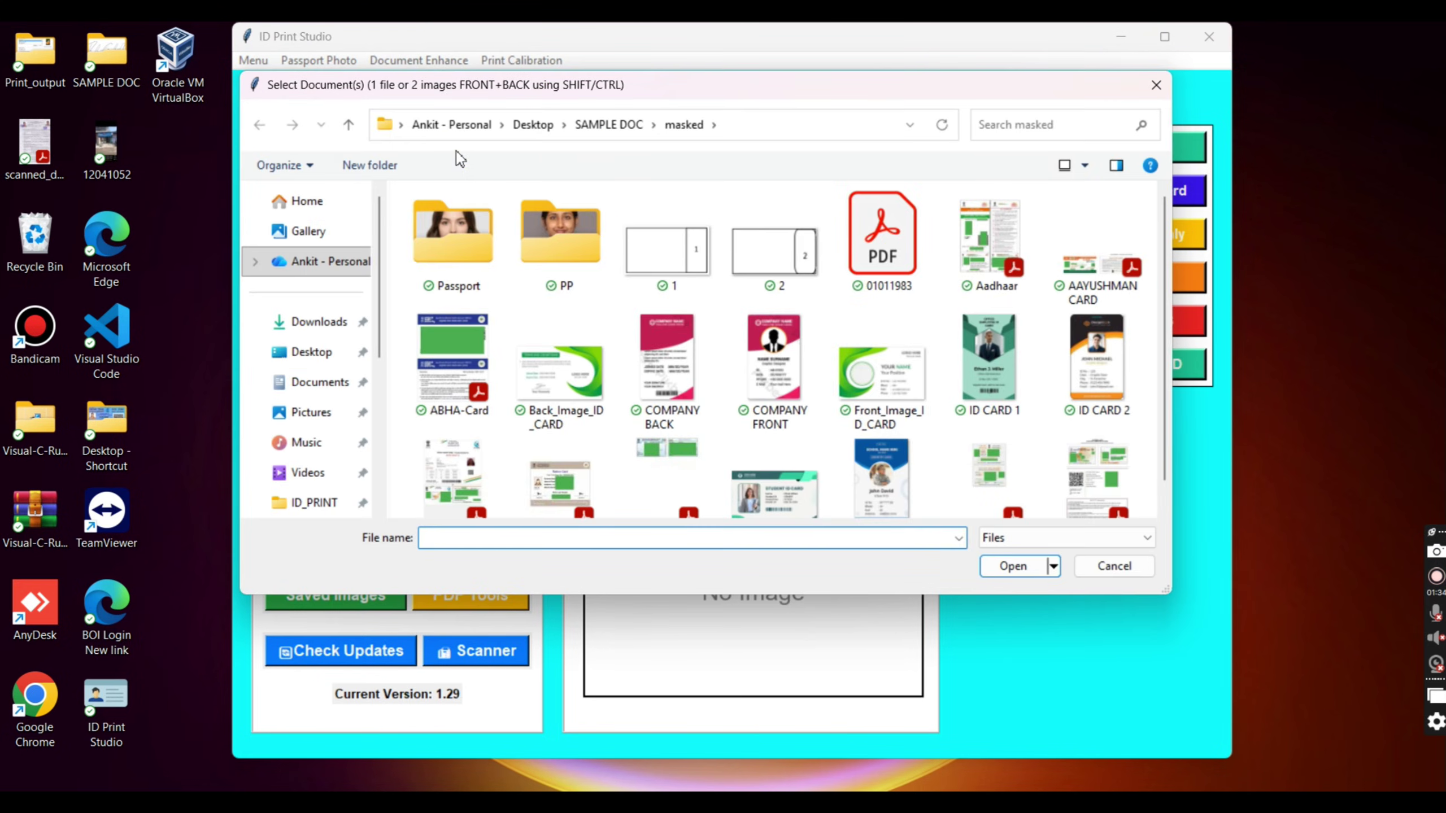
pyautogui.doubleClick(1084, 356)
pyautogui.click(1136, 236)
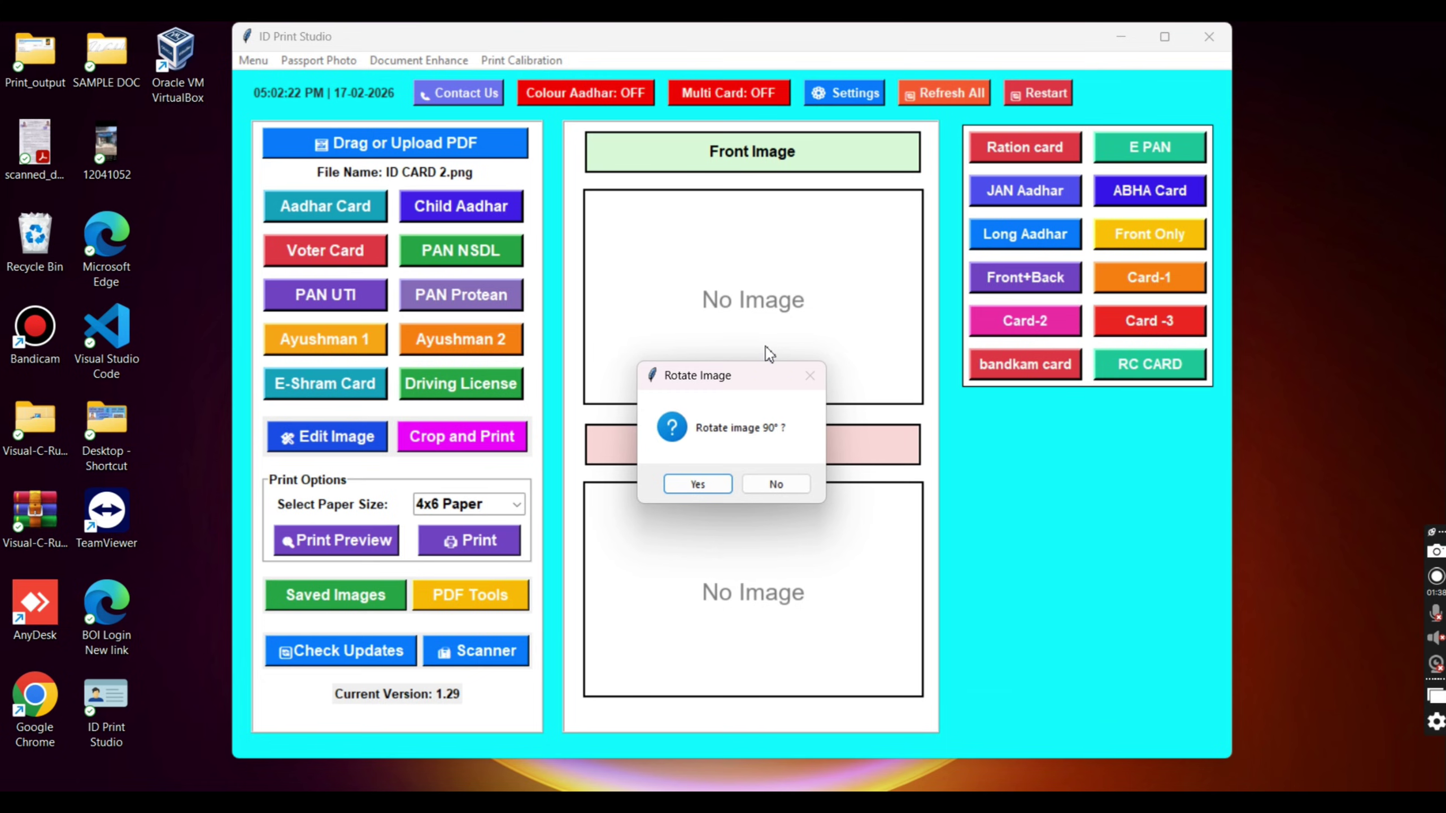
pyautogui.press('Return')
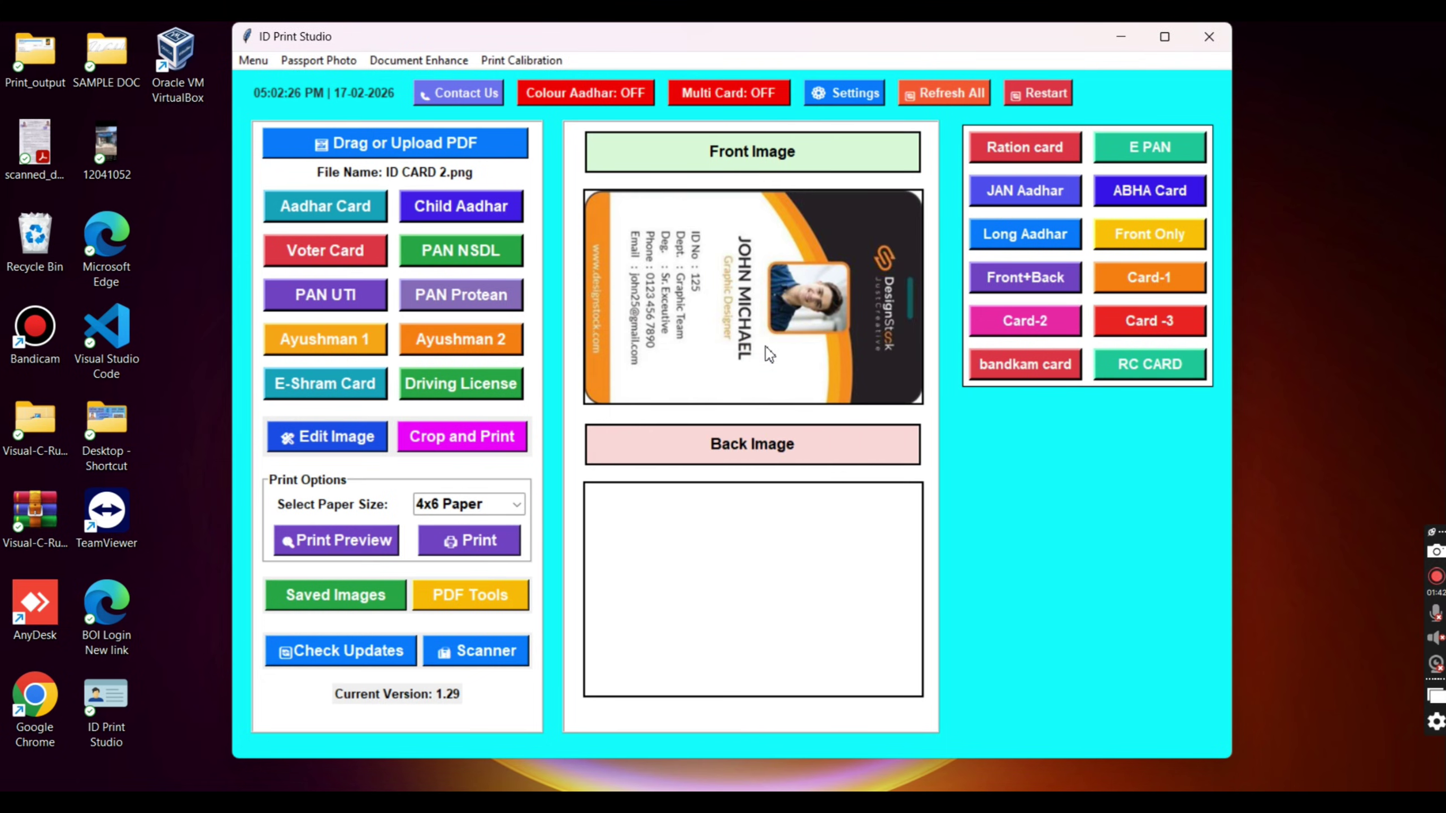
# Step: Refresh the application, load Back_Image_ID_CARD and Front_Image_ID_CARD together, and apply the Front+Back format
pyautogui.click(940, 94)
pyautogui.press('Return')
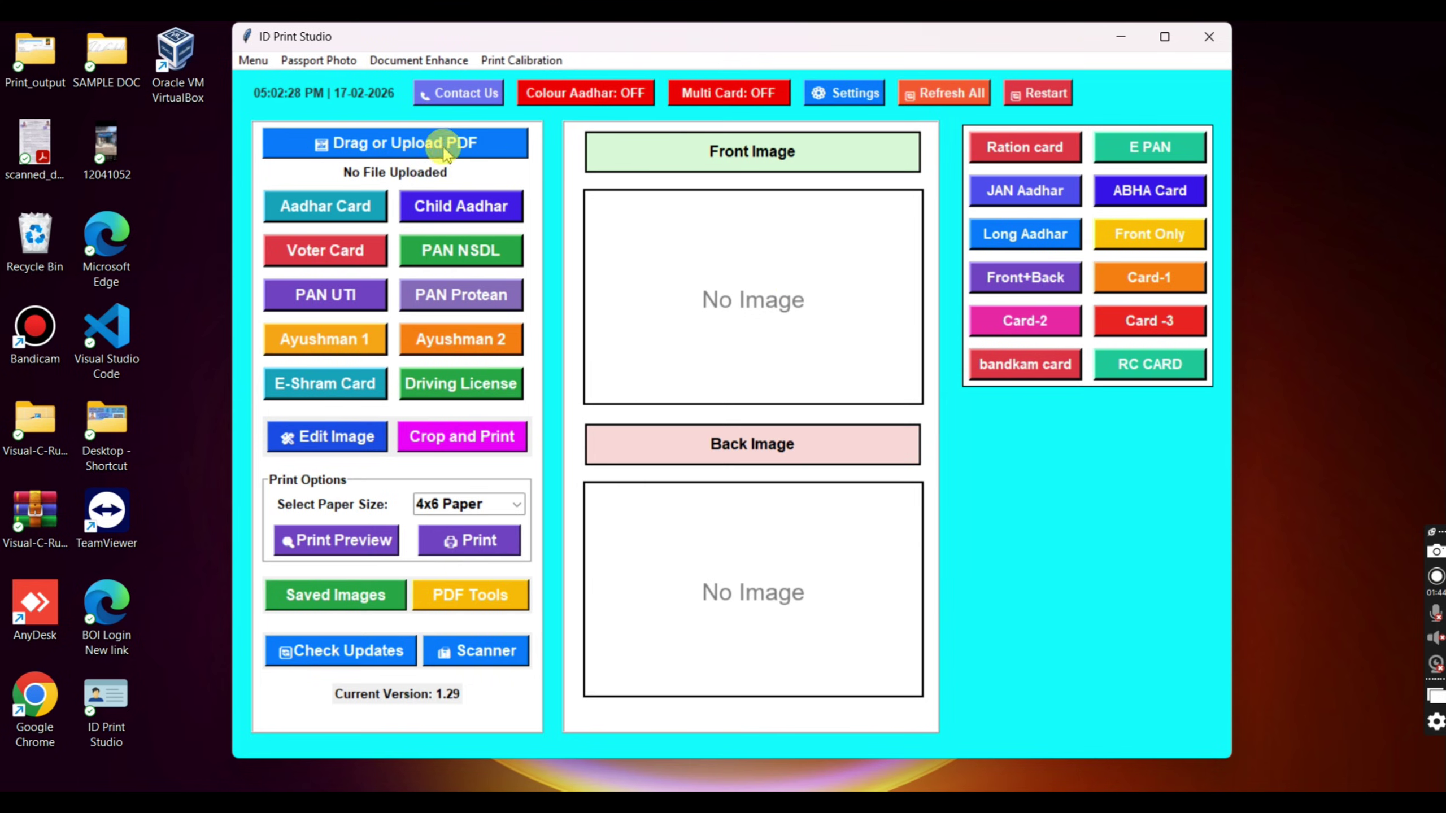
pyautogui.click(461, 142)
pyautogui.scroll(-1, 650, 387)
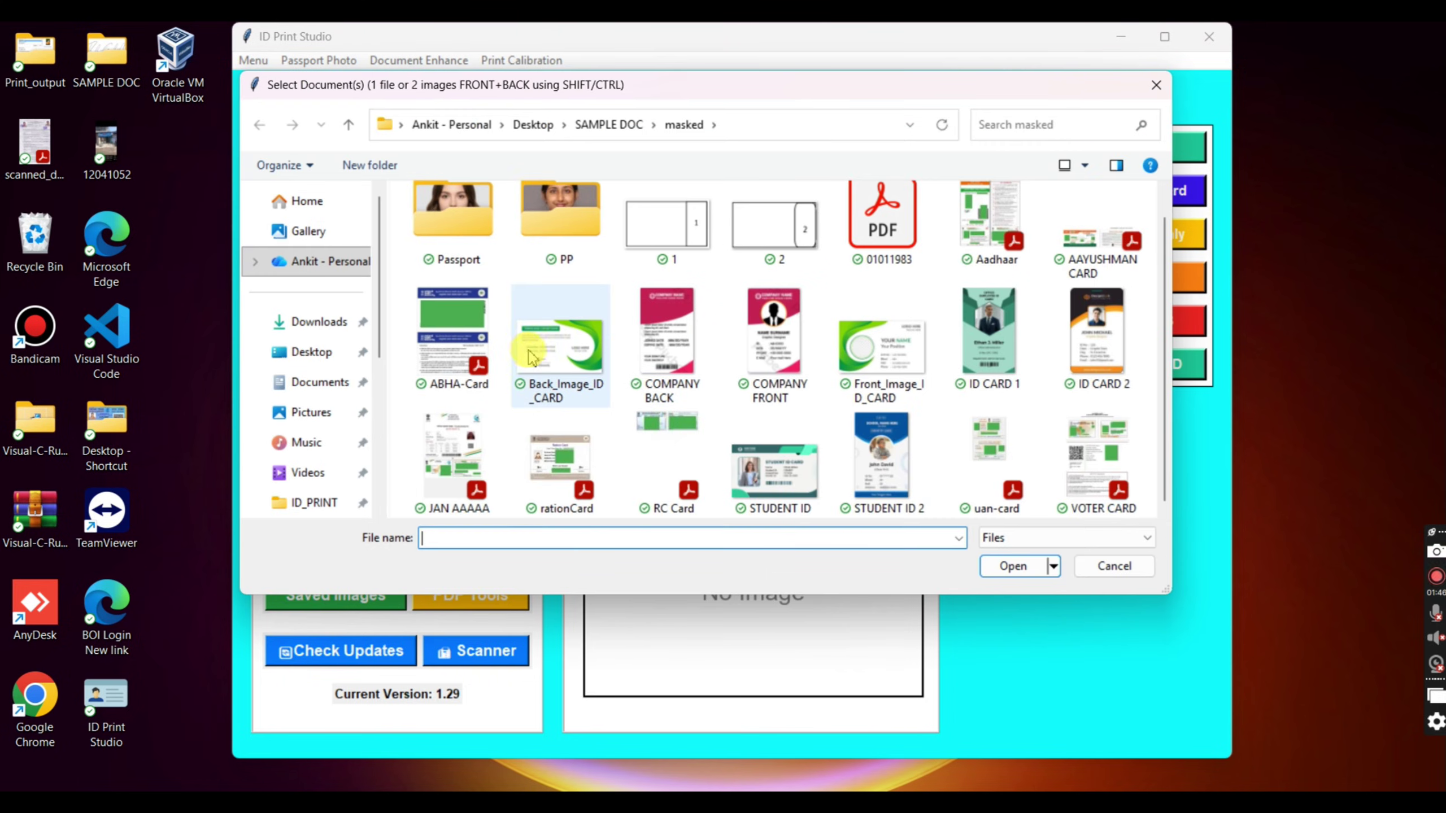
pyautogui.click(549, 346)
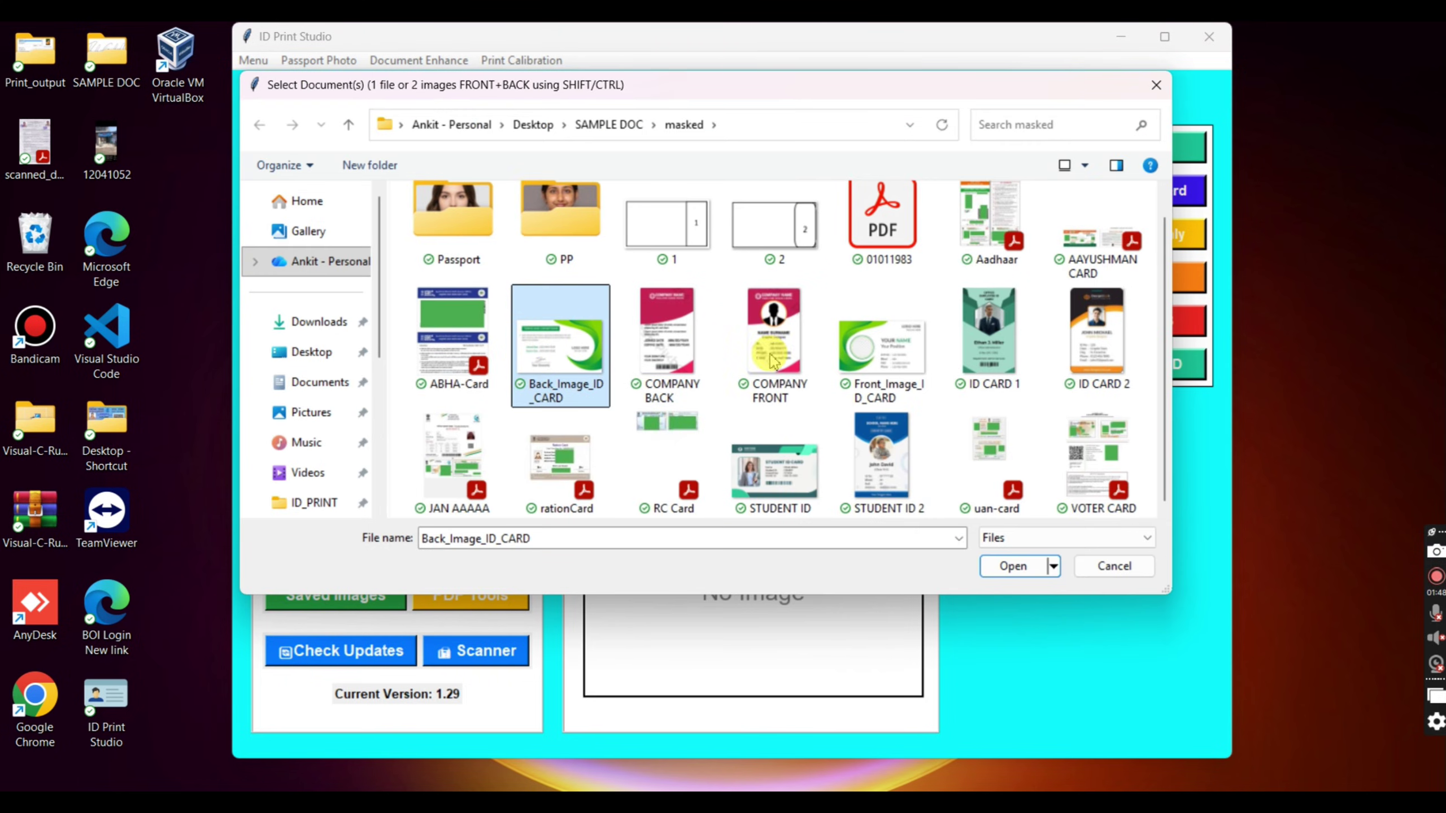
pyautogui.keyDown('ctrl'); pyautogui.click(882, 348); pyautogui.keyUp('ctrl')
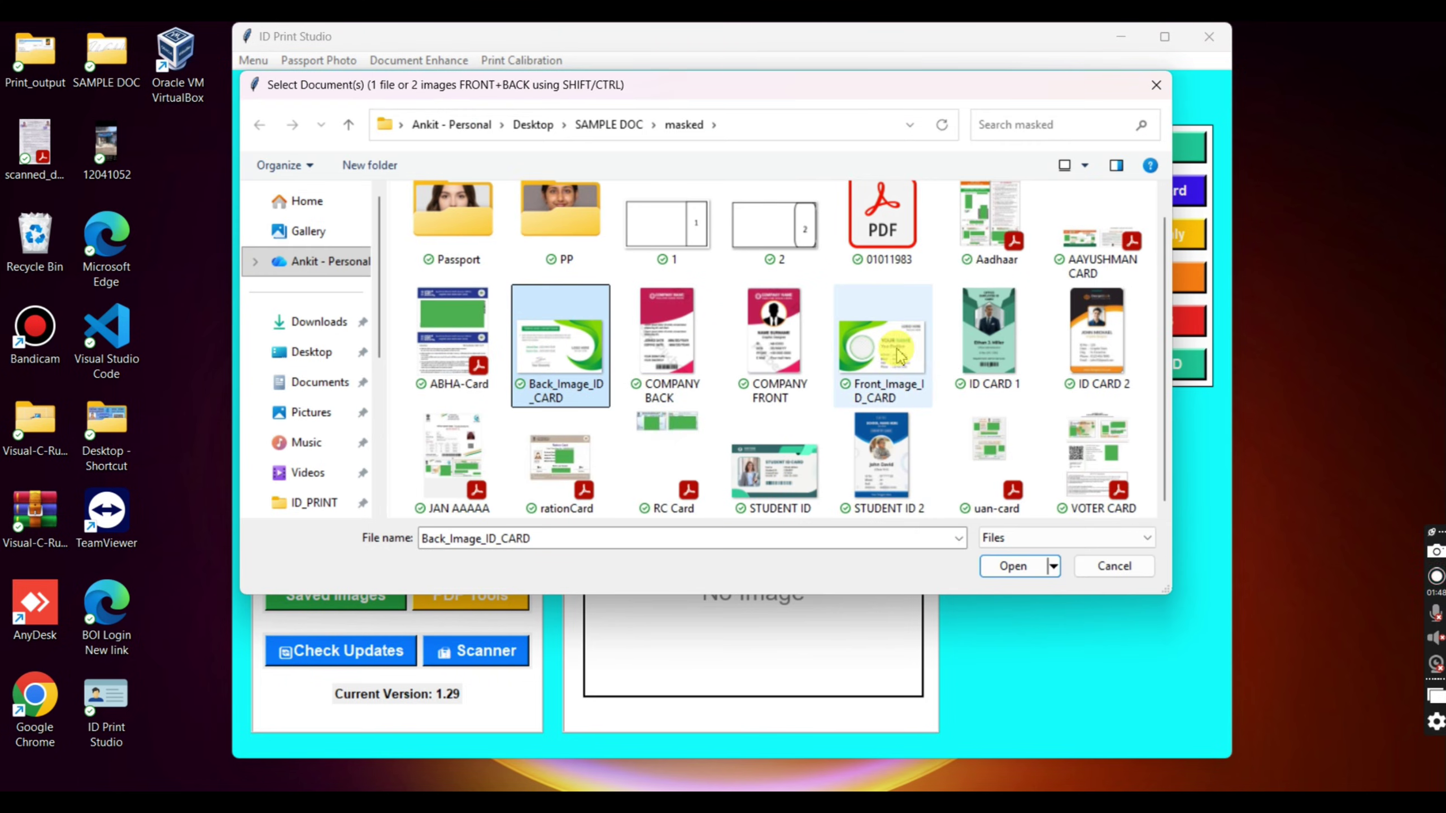
pyautogui.click(1019, 567)
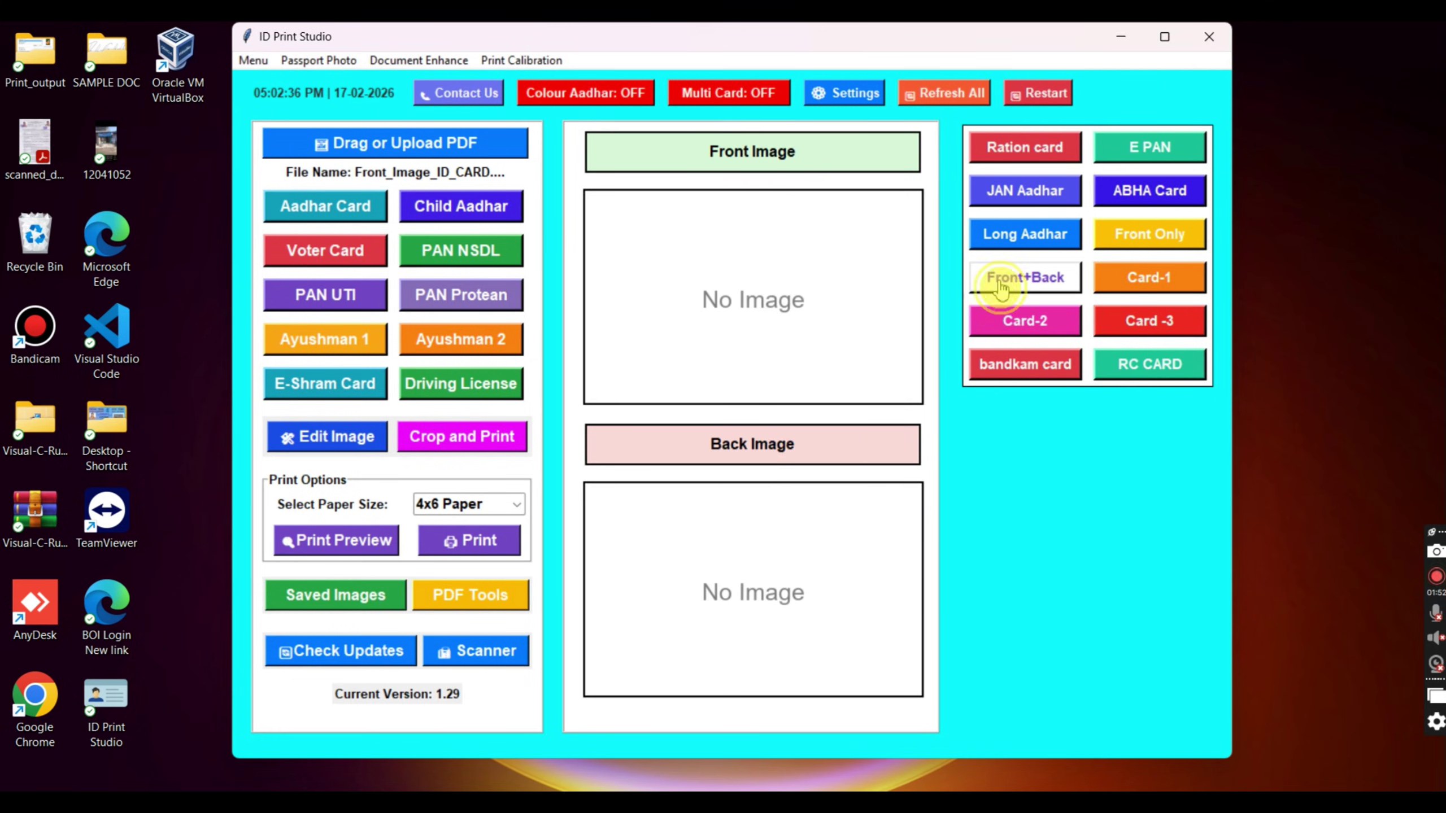
pyautogui.click(1001, 284)
pyautogui.press('Return')
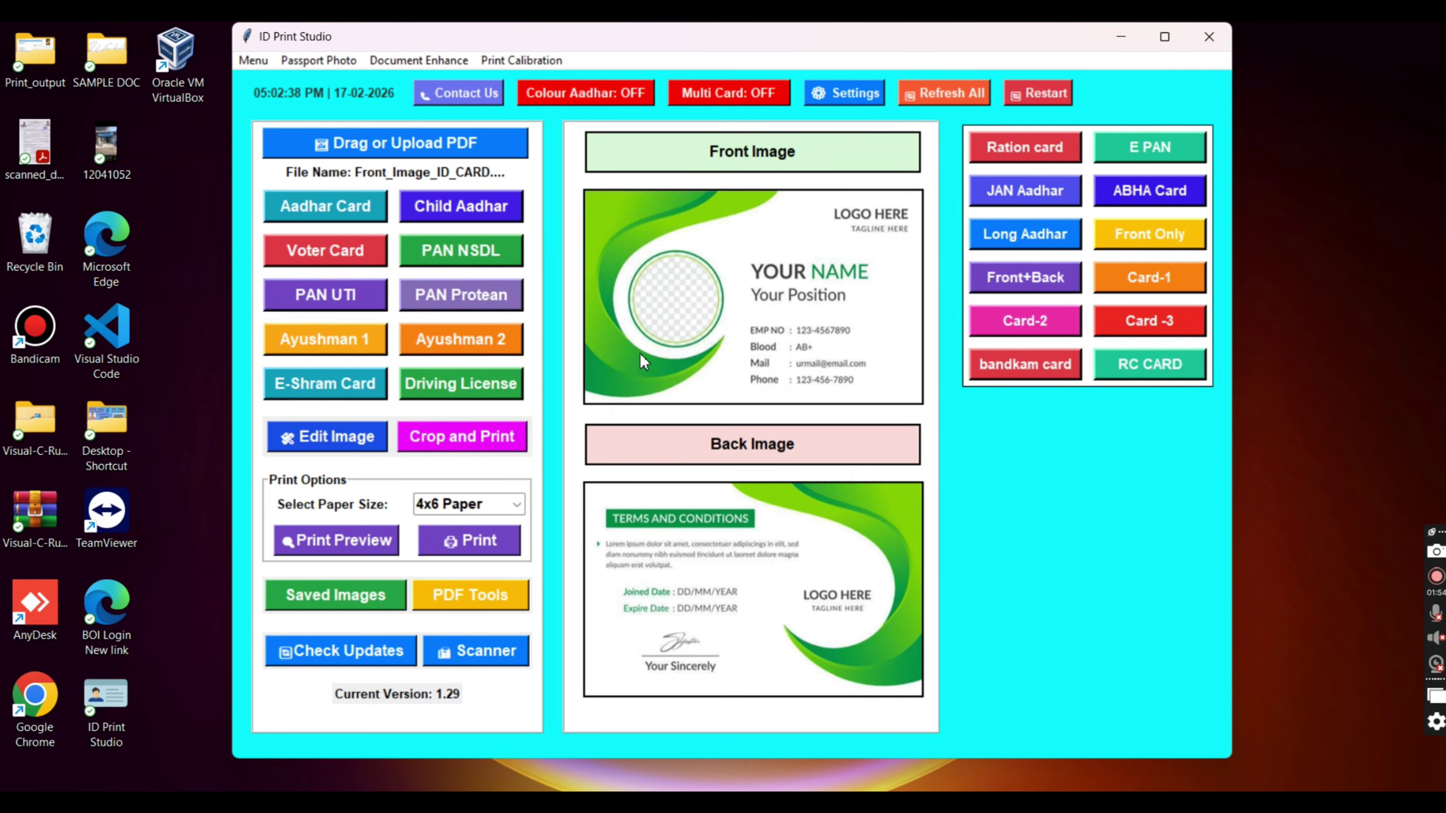
# Step: Load the STUDENT ID image and apply the Front Only format without rotating it
pyautogui.click(376, 134)
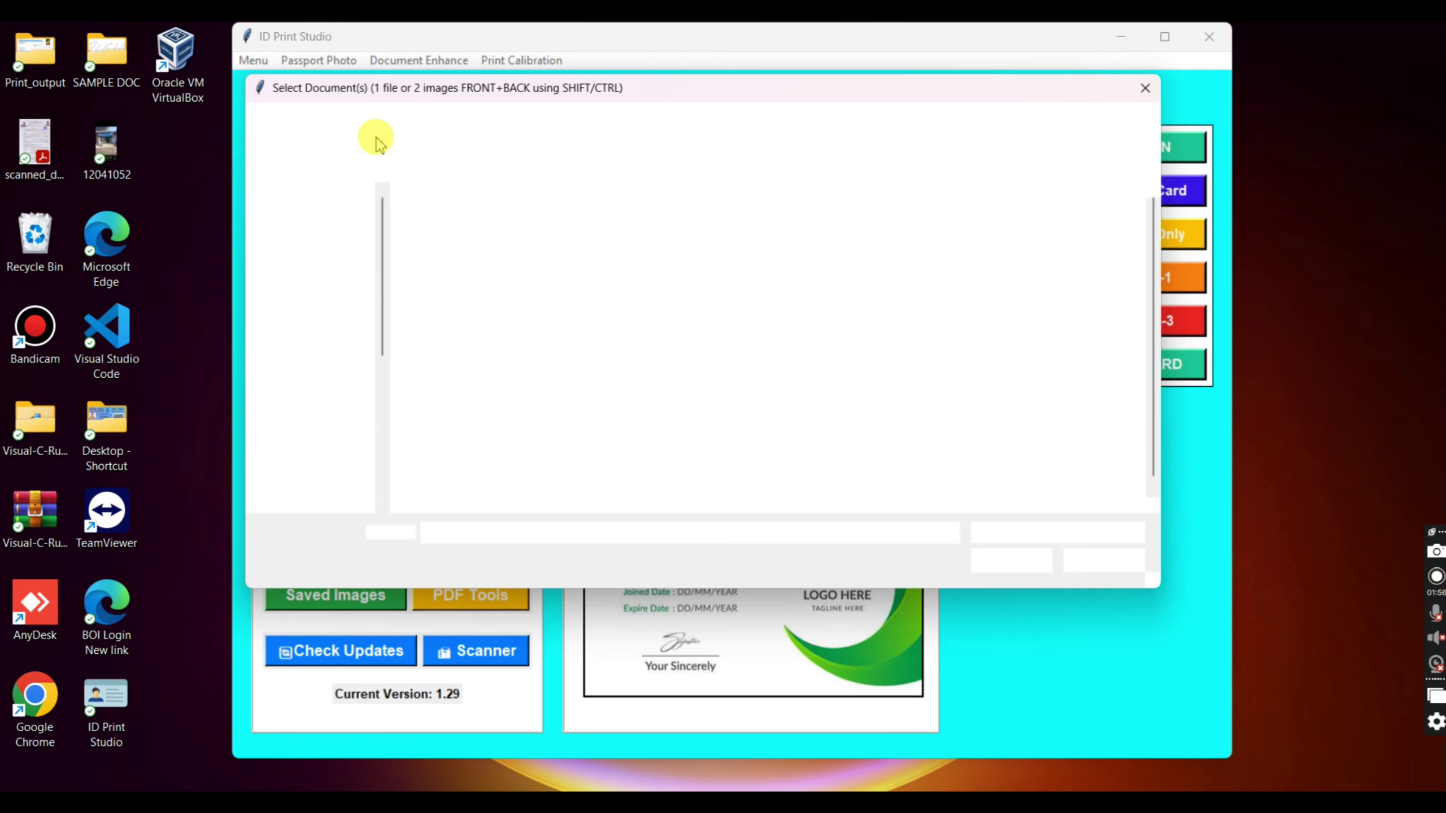
pyautogui.scroll(-1, 658, 392)
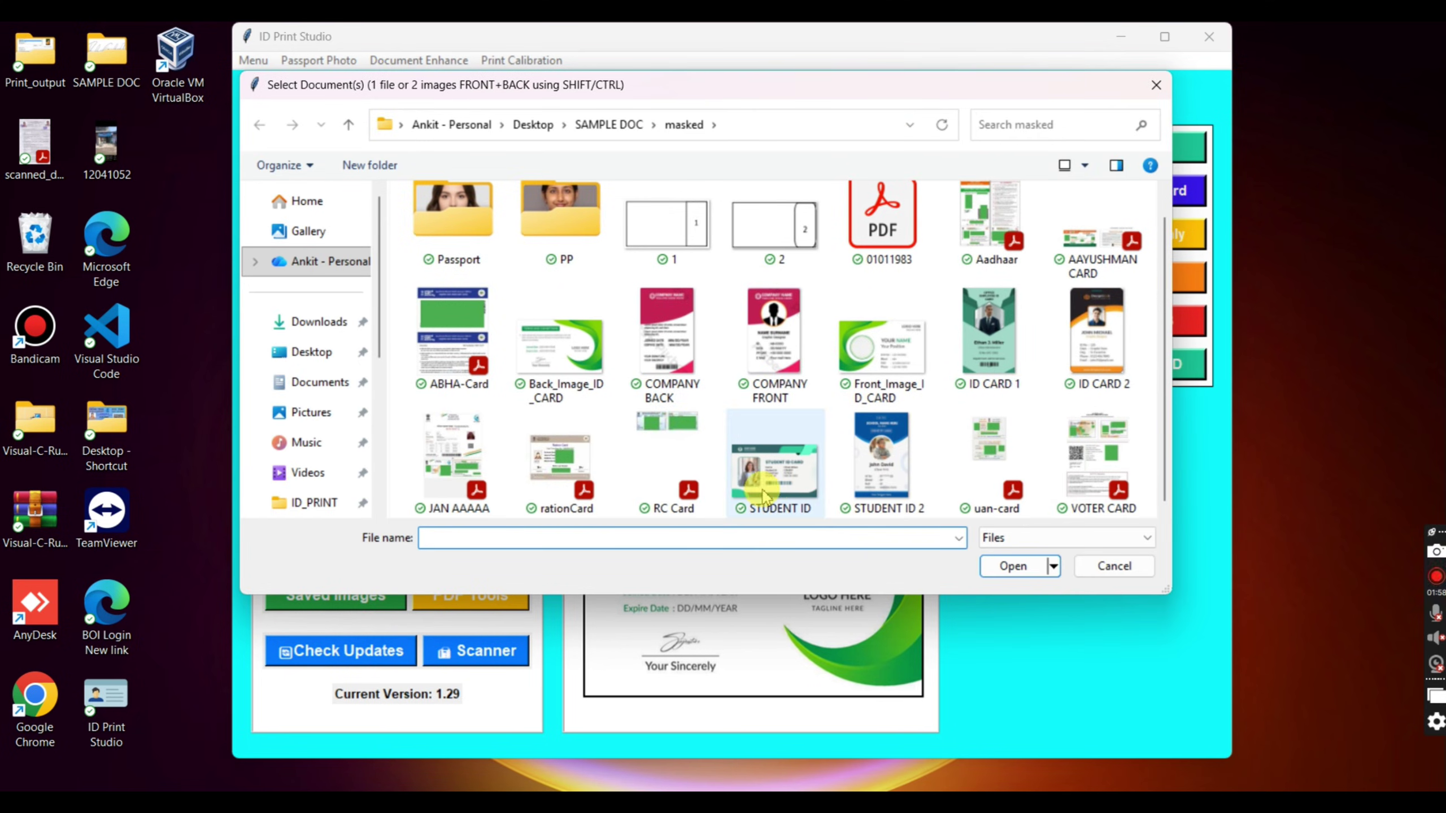
pyautogui.doubleClick(763, 489)
pyautogui.click(1137, 236)
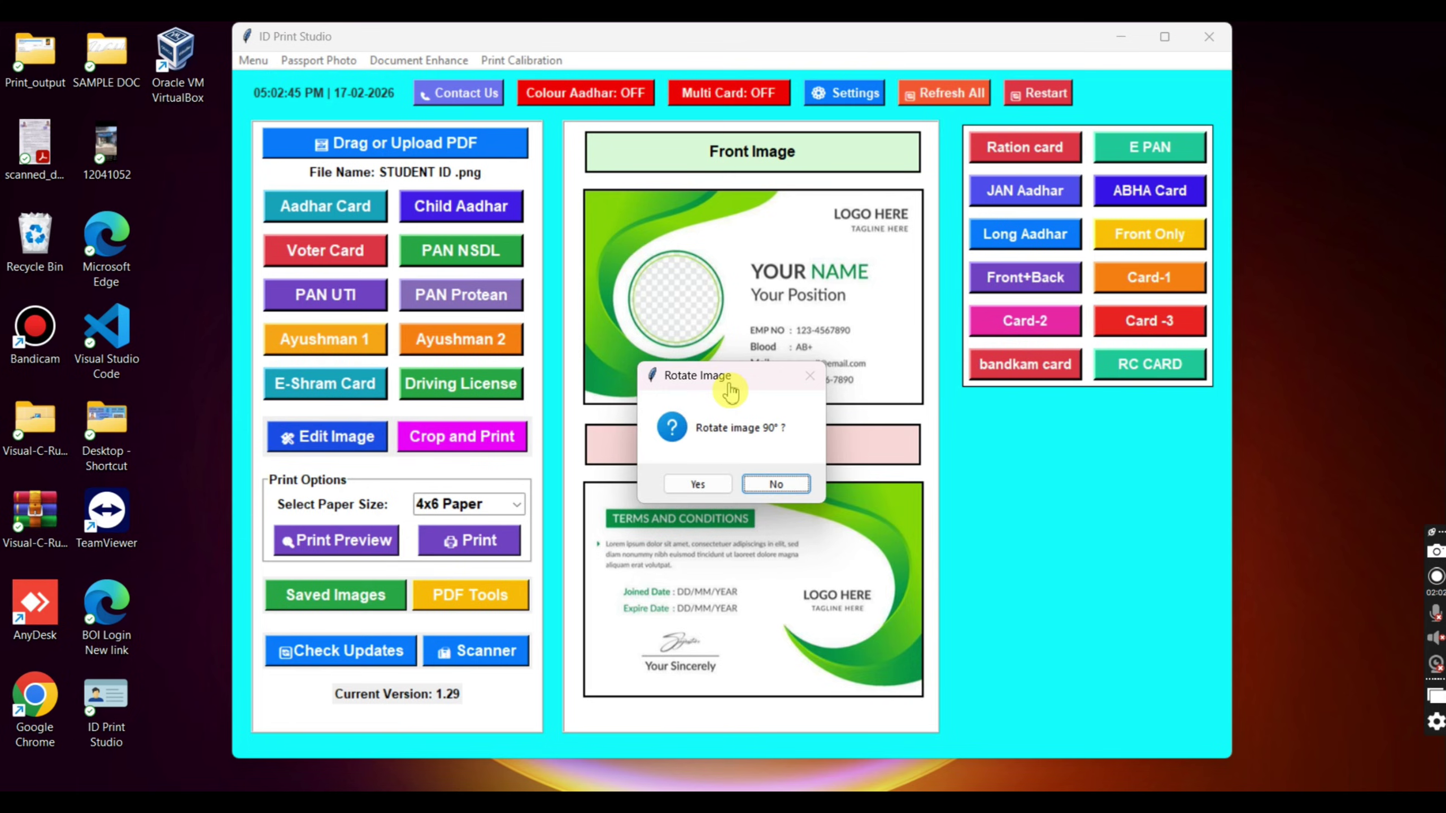
pyautogui.press('Return')
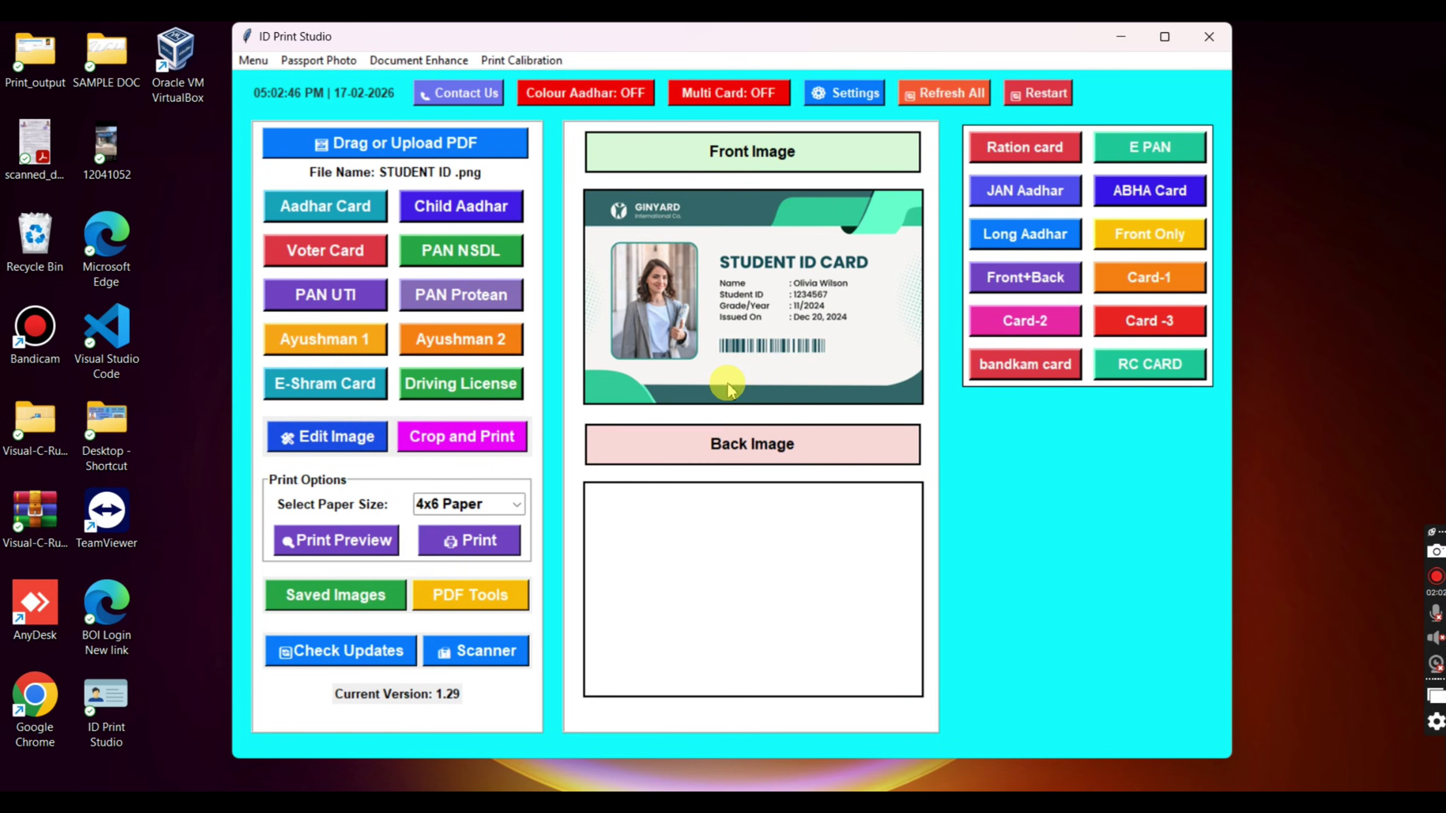
# Step: Load the STUDENT ID 2 image in Front Only format with a 90° rotation and check its 4x6 Paper print preview
pyautogui.click(416, 147)
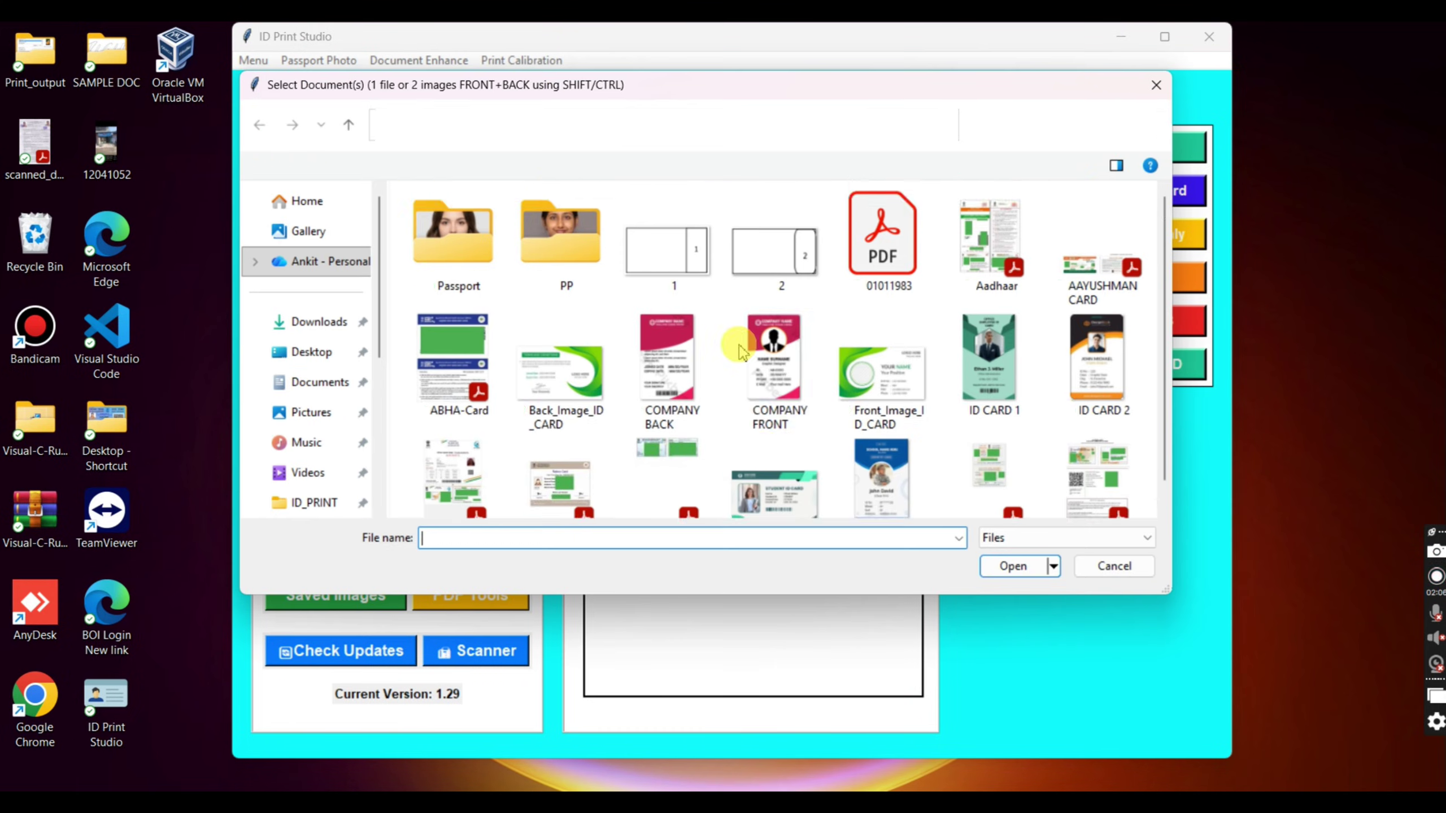
pyautogui.scroll(-1, 797, 370)
pyautogui.click(880, 465)
pyautogui.click(880, 464)
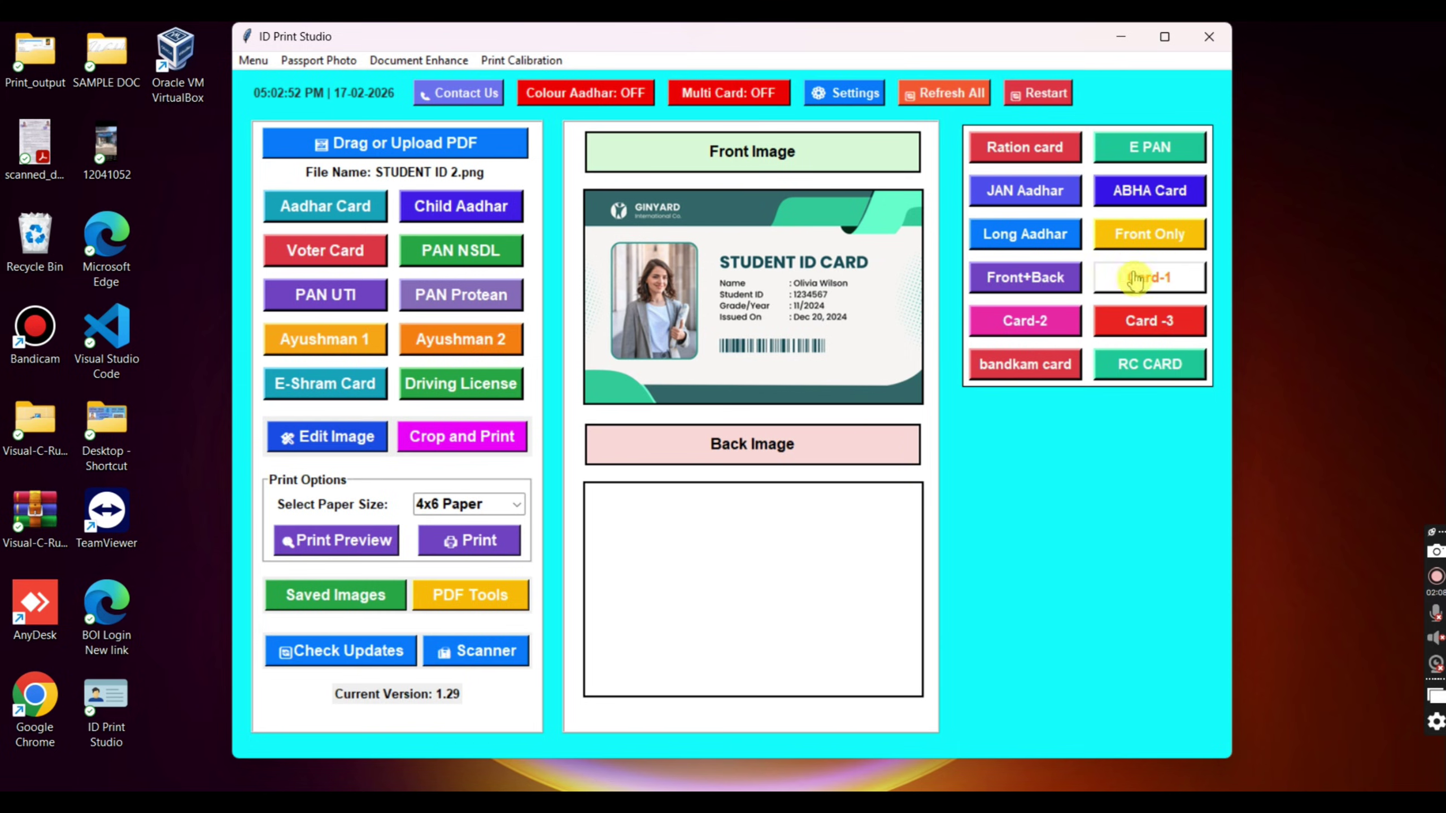
pyautogui.click(624, 363)
pyautogui.press('Return')
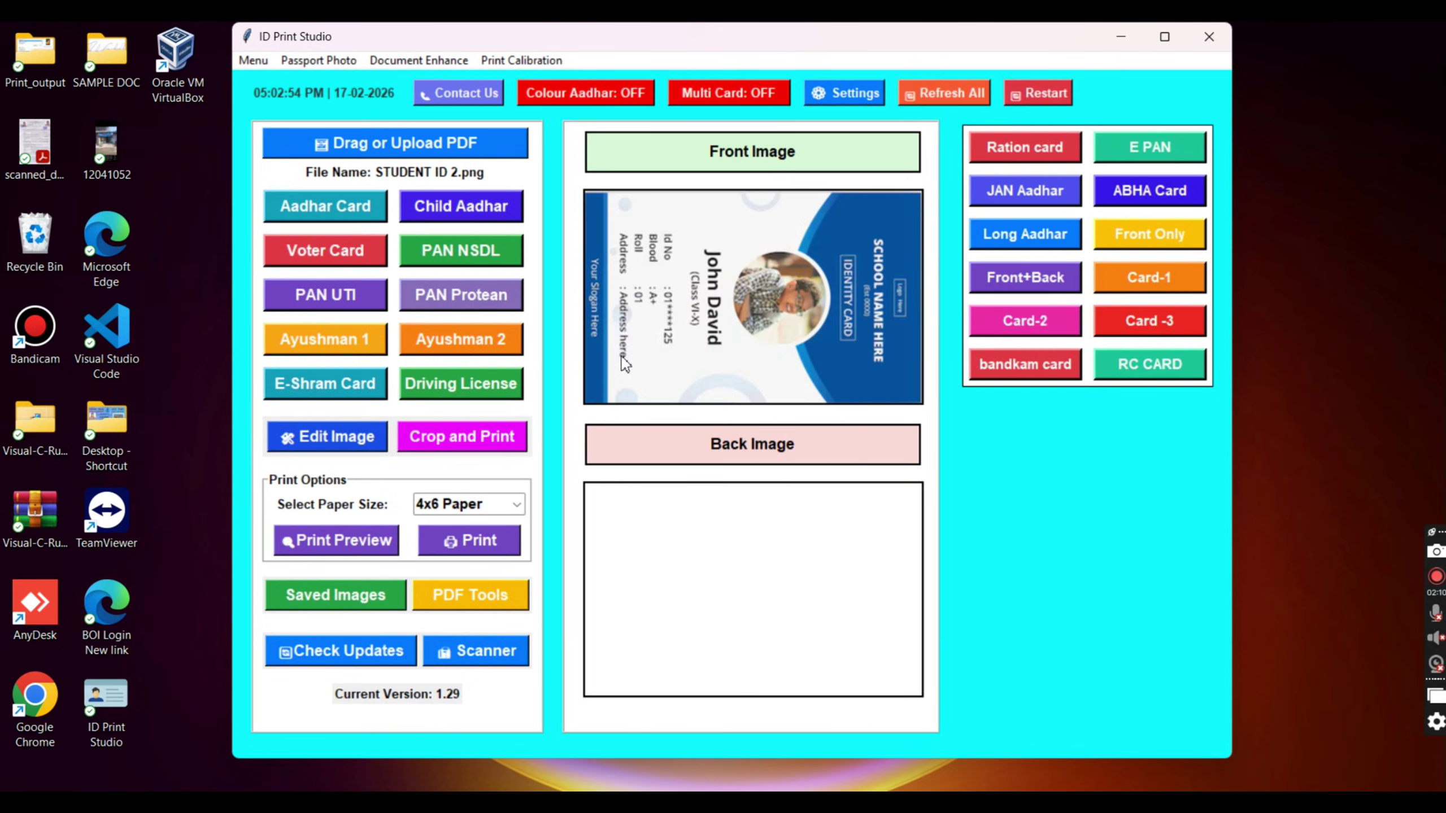
pyautogui.click(315, 544)
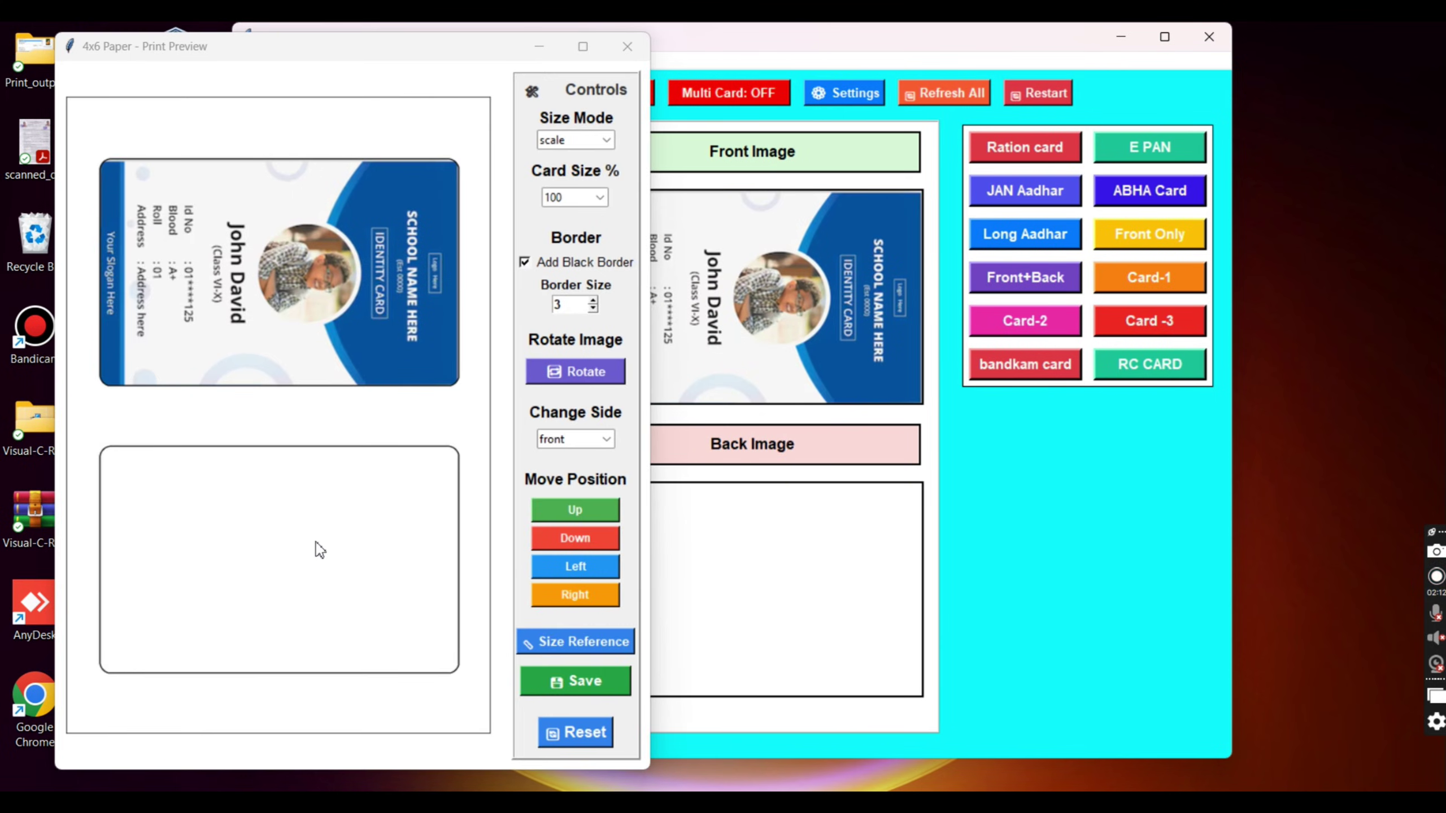
pyautogui.click(627, 46)
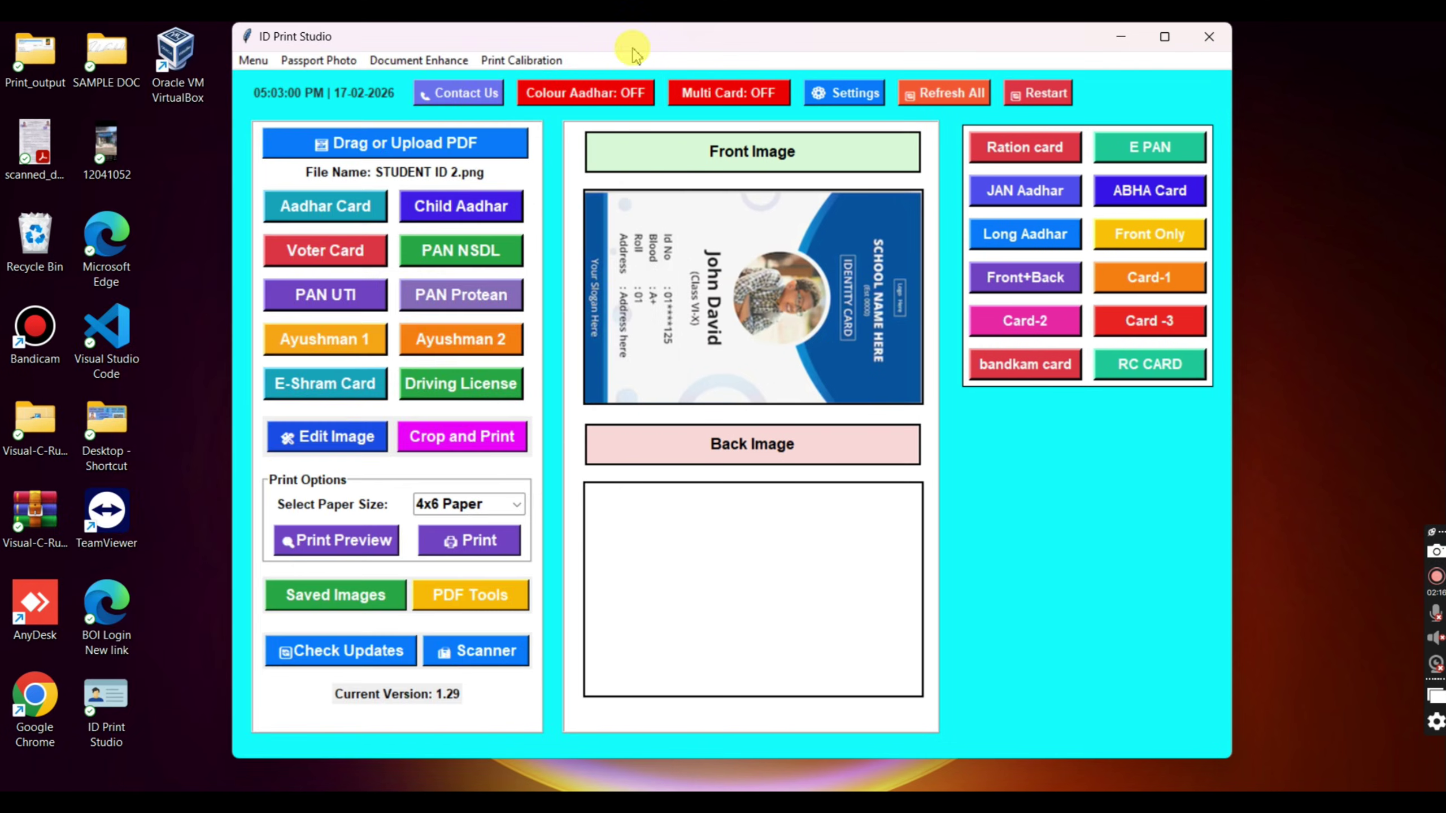
# Step: Load the ID CARD 1 image and apply the Front Only format with a 90° rotation
pyautogui.click(419, 142)
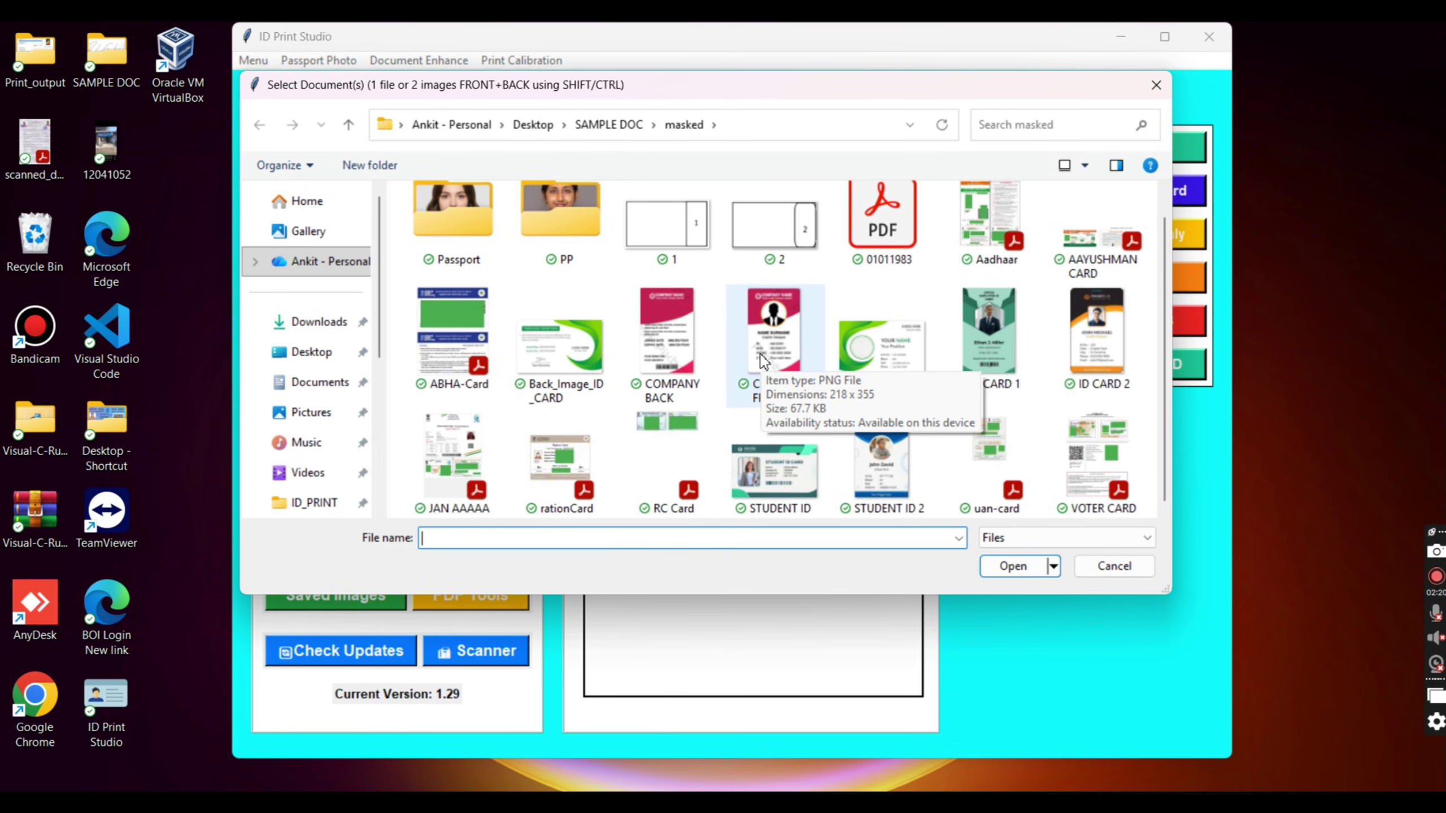
pyautogui.doubleClick(994, 333)
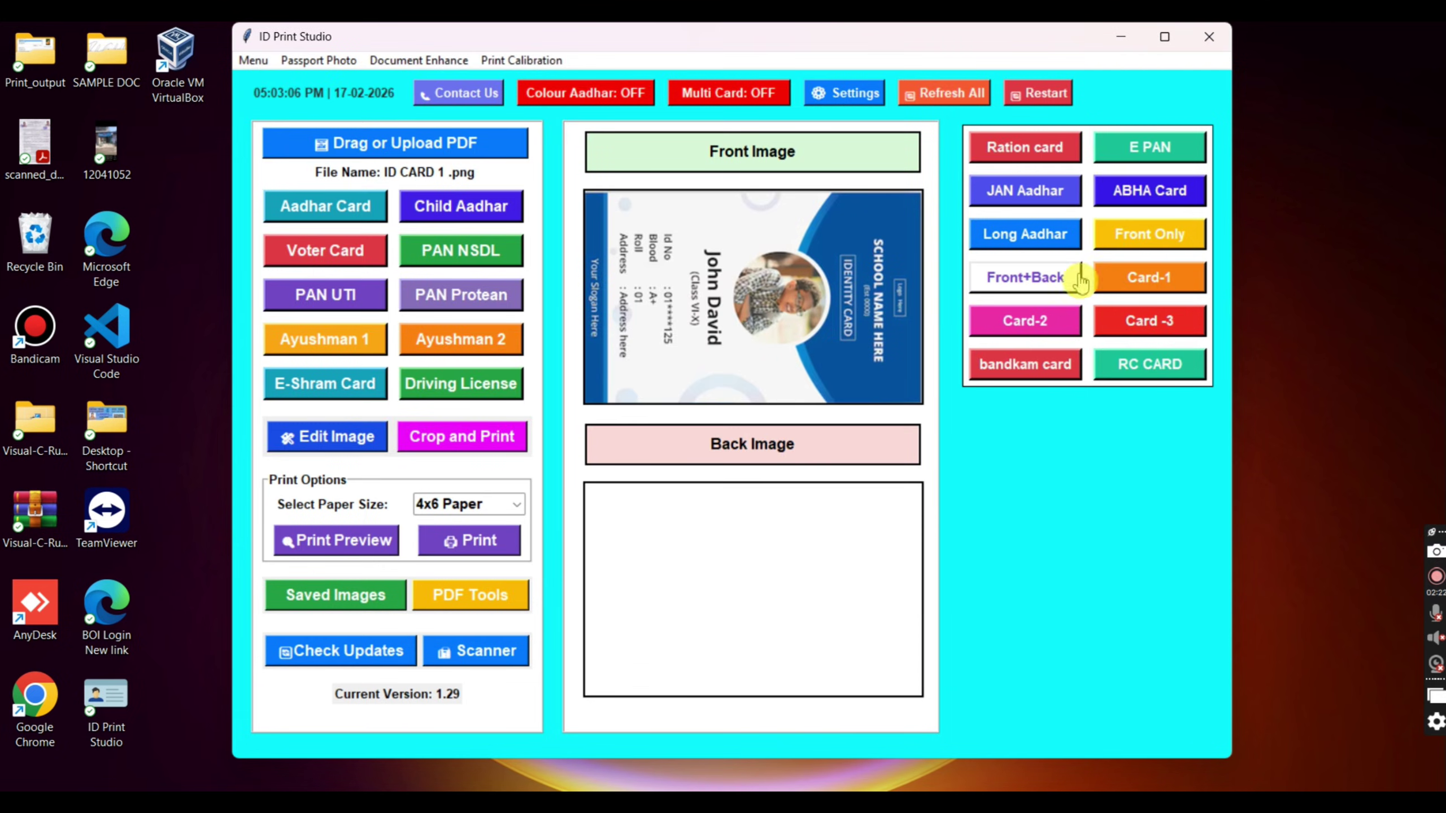
pyautogui.click(747, 340)
pyautogui.press('Return')
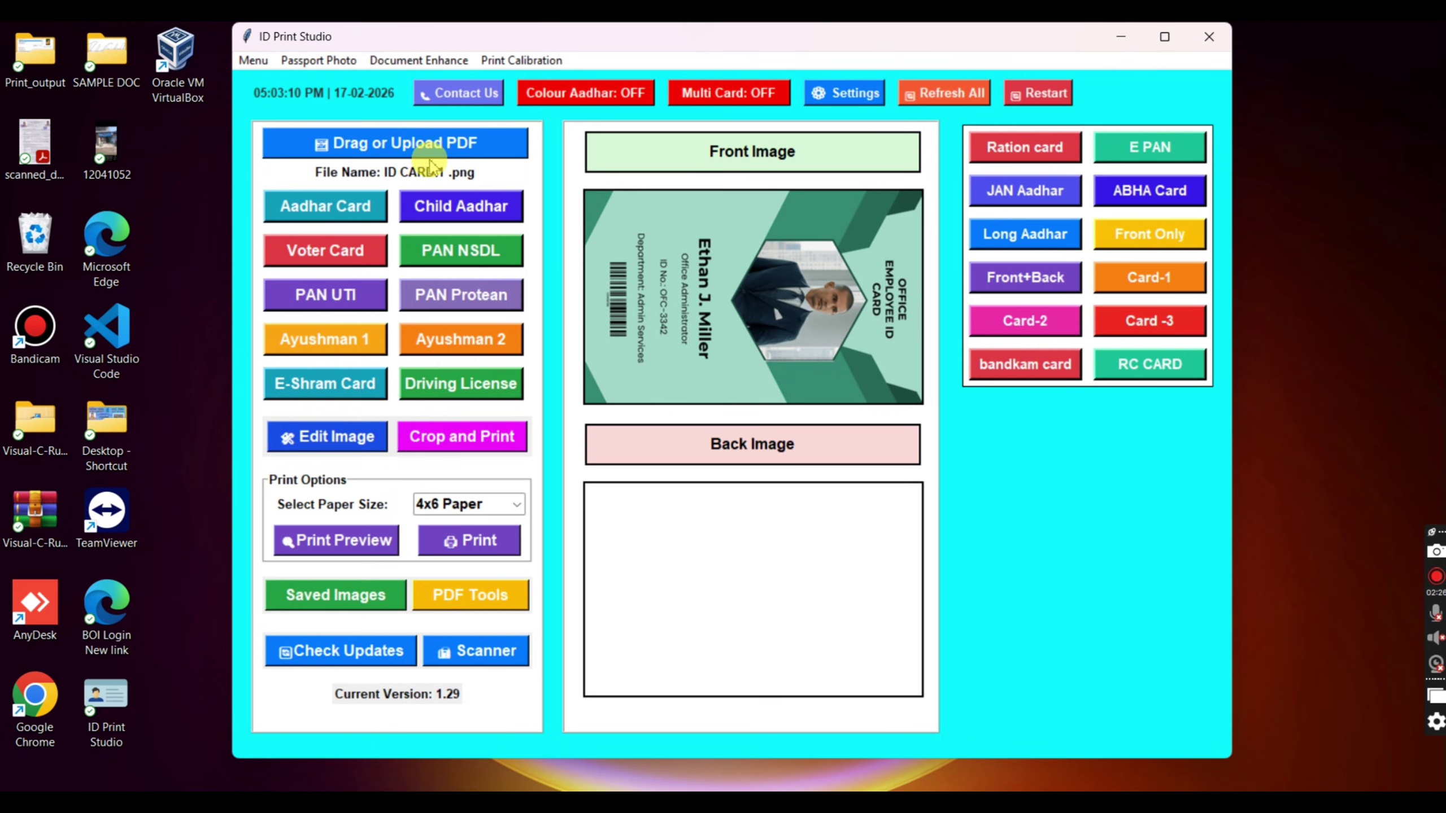
# Step: Refresh the application, load the ID CARD 2 image alone, and try the Front+Back format on it
pyautogui.click(948, 92)
pyautogui.press('Return')
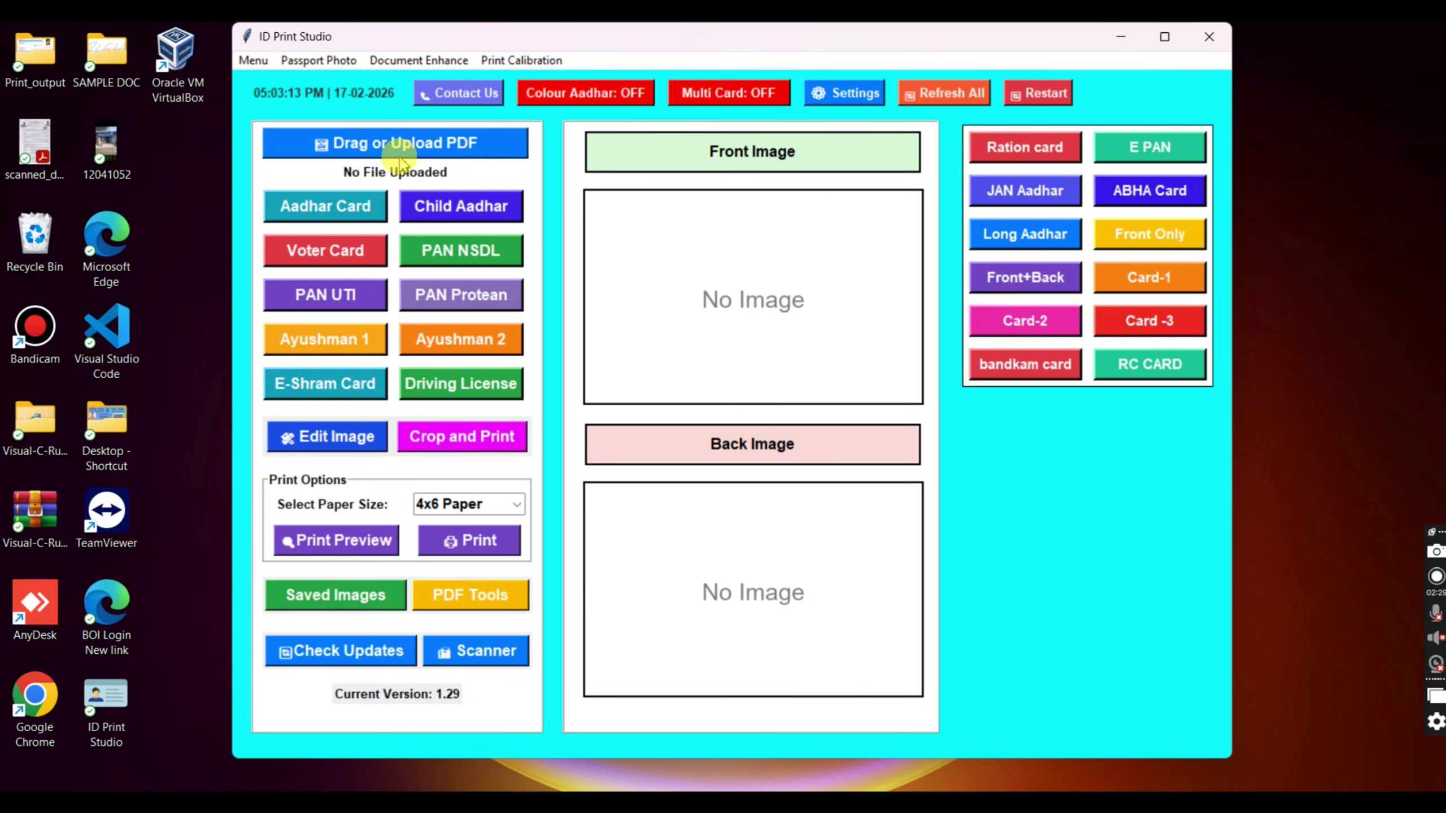
pyautogui.click(346, 142)
pyautogui.click(1100, 365)
pyautogui.doubleClick(1101, 364)
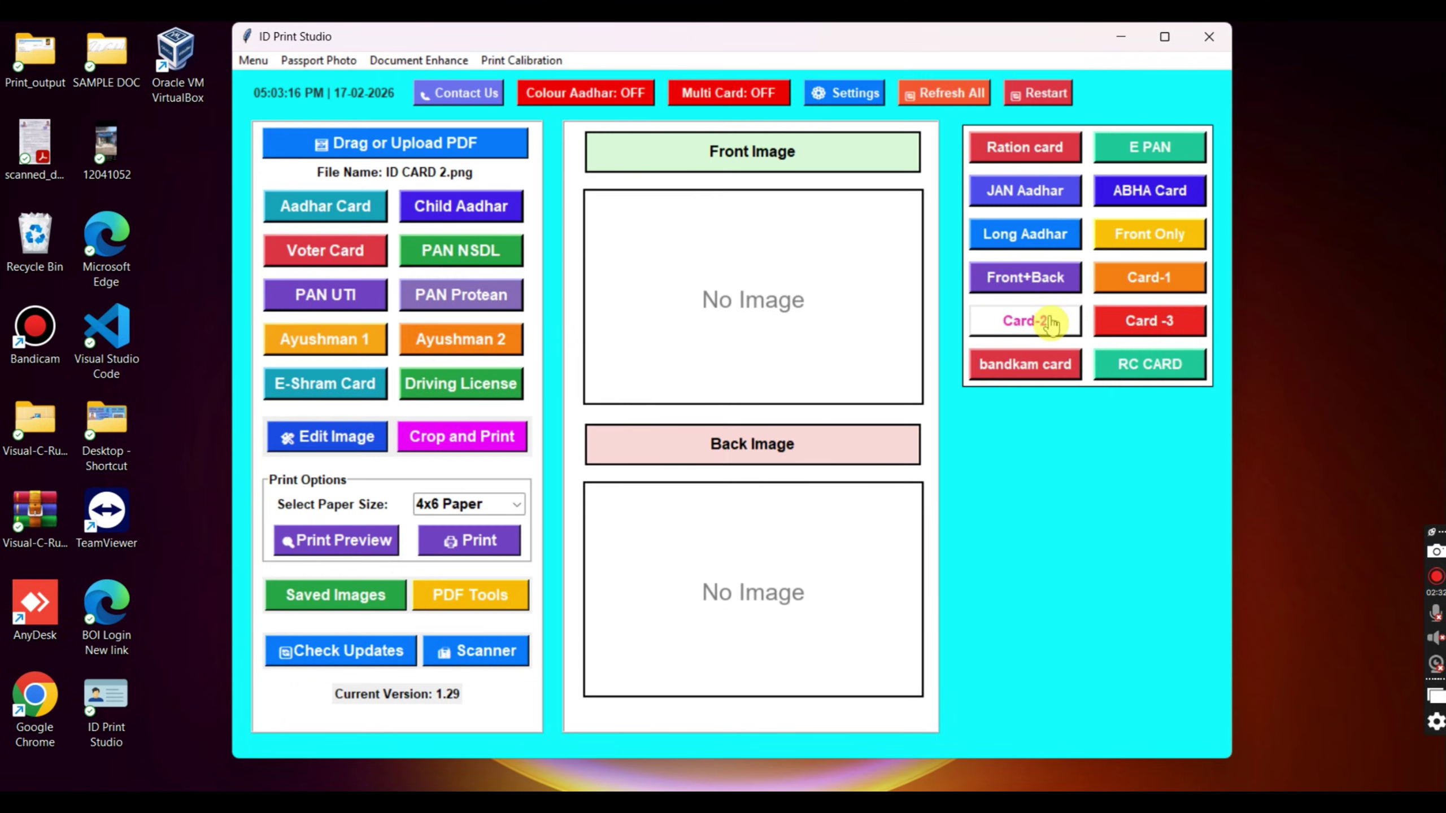
pyautogui.click(1029, 276)
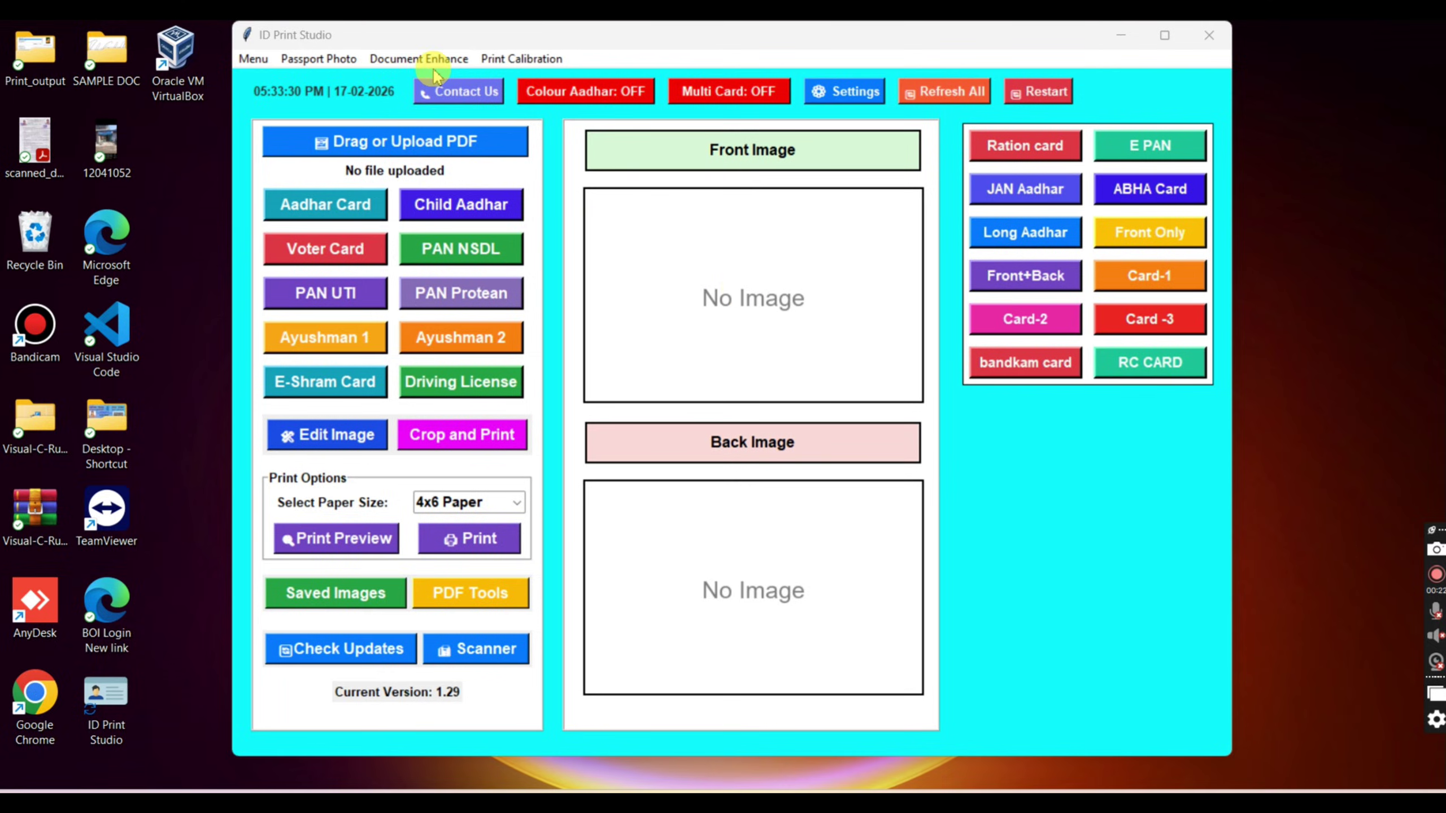
# Step: Open the document enhancer and load image 1 from the Scanner folder
pyautogui.click(419, 59)
pyautogui.click(436, 83)
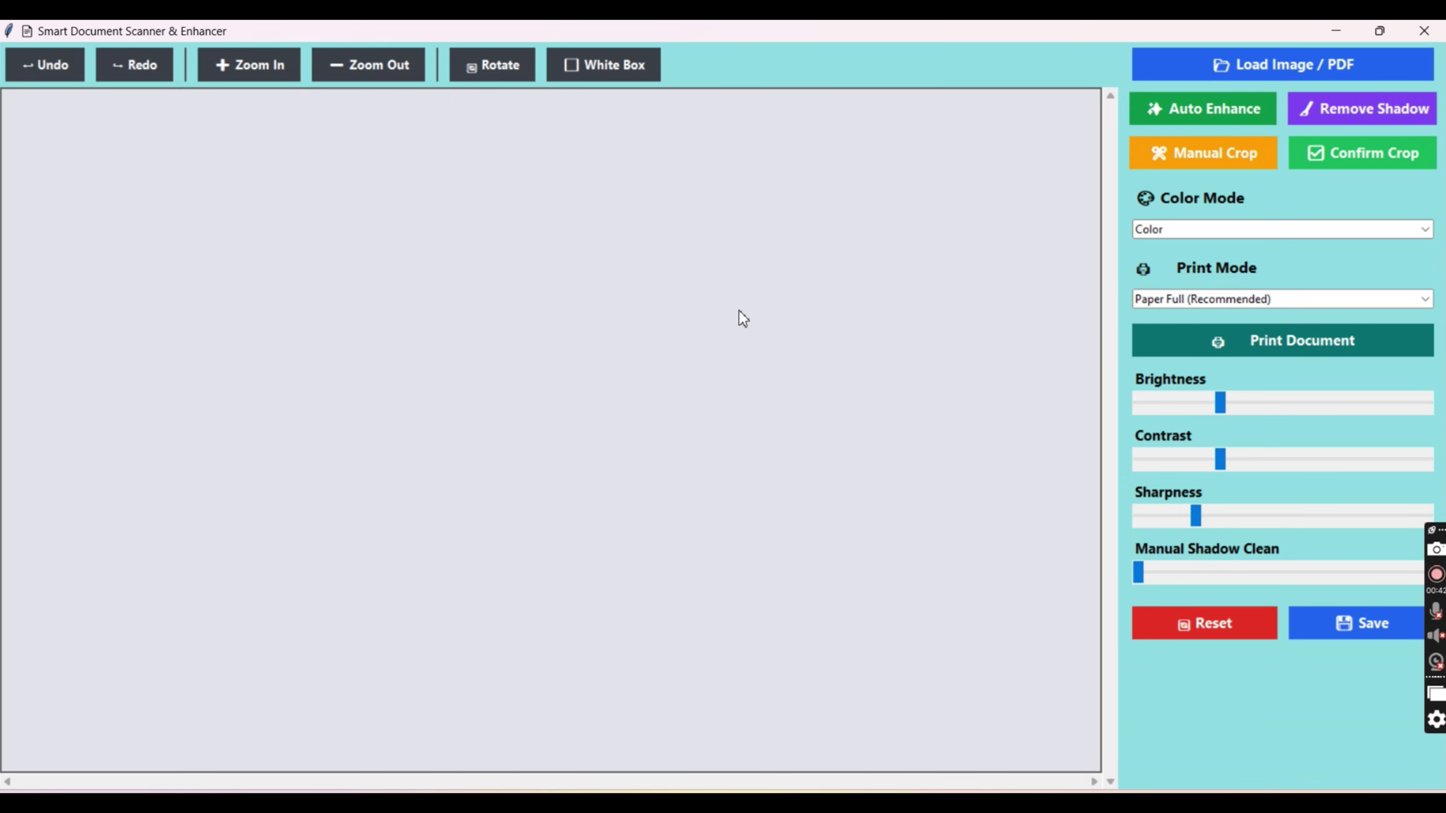
pyautogui.click(1199, 65)
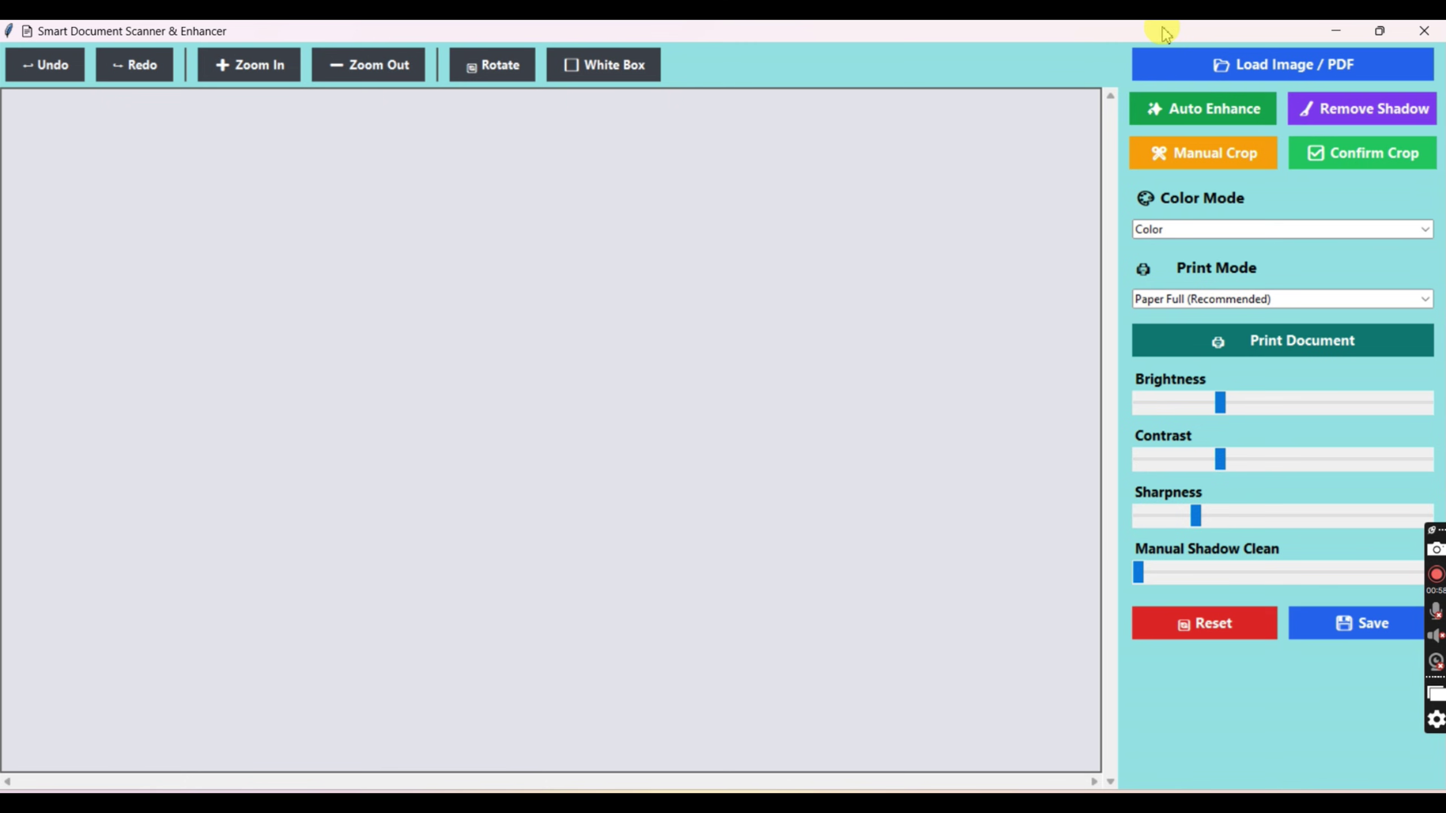
pyautogui.click(1244, 63)
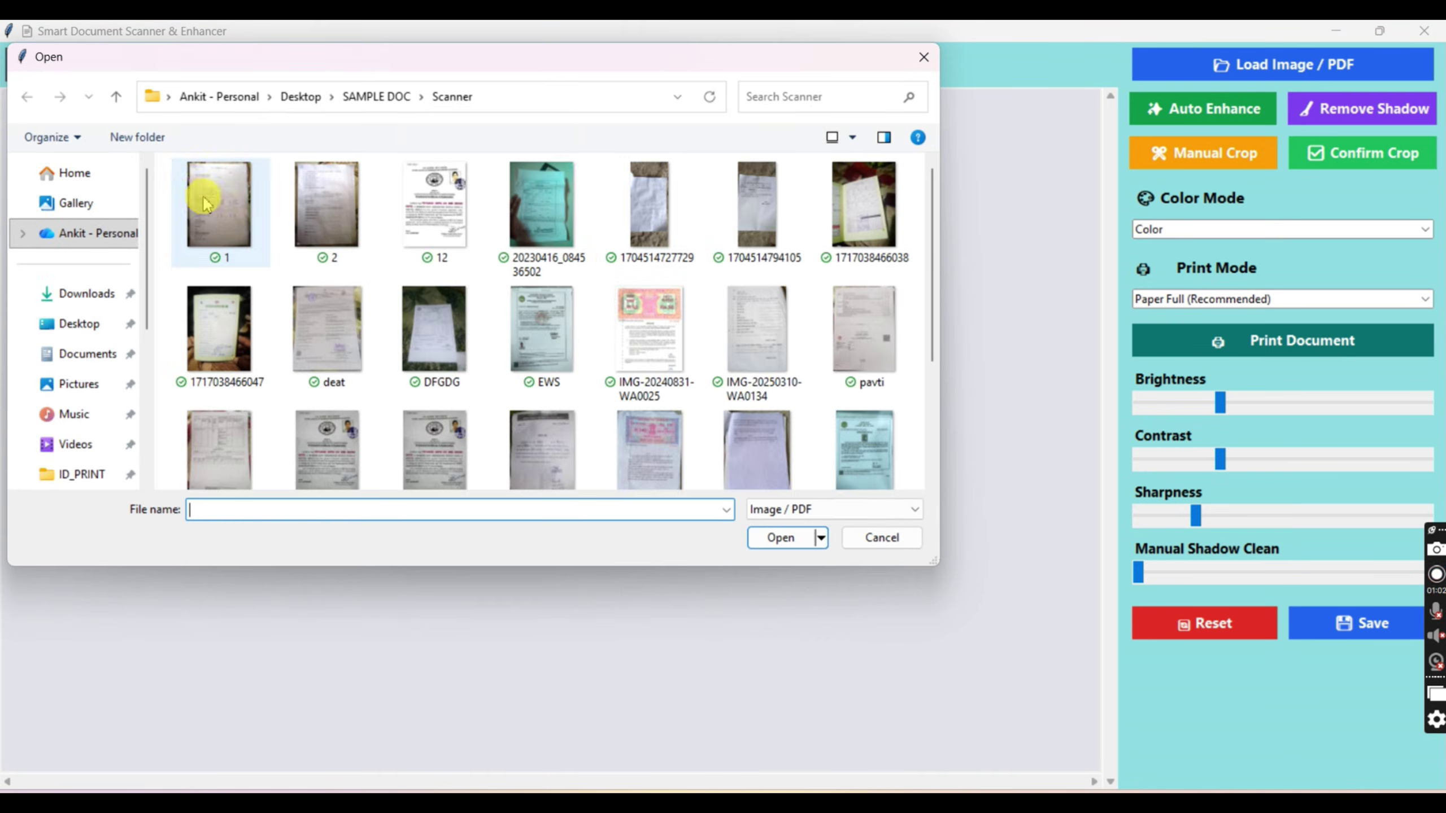
pyautogui.doubleClick(205, 197)
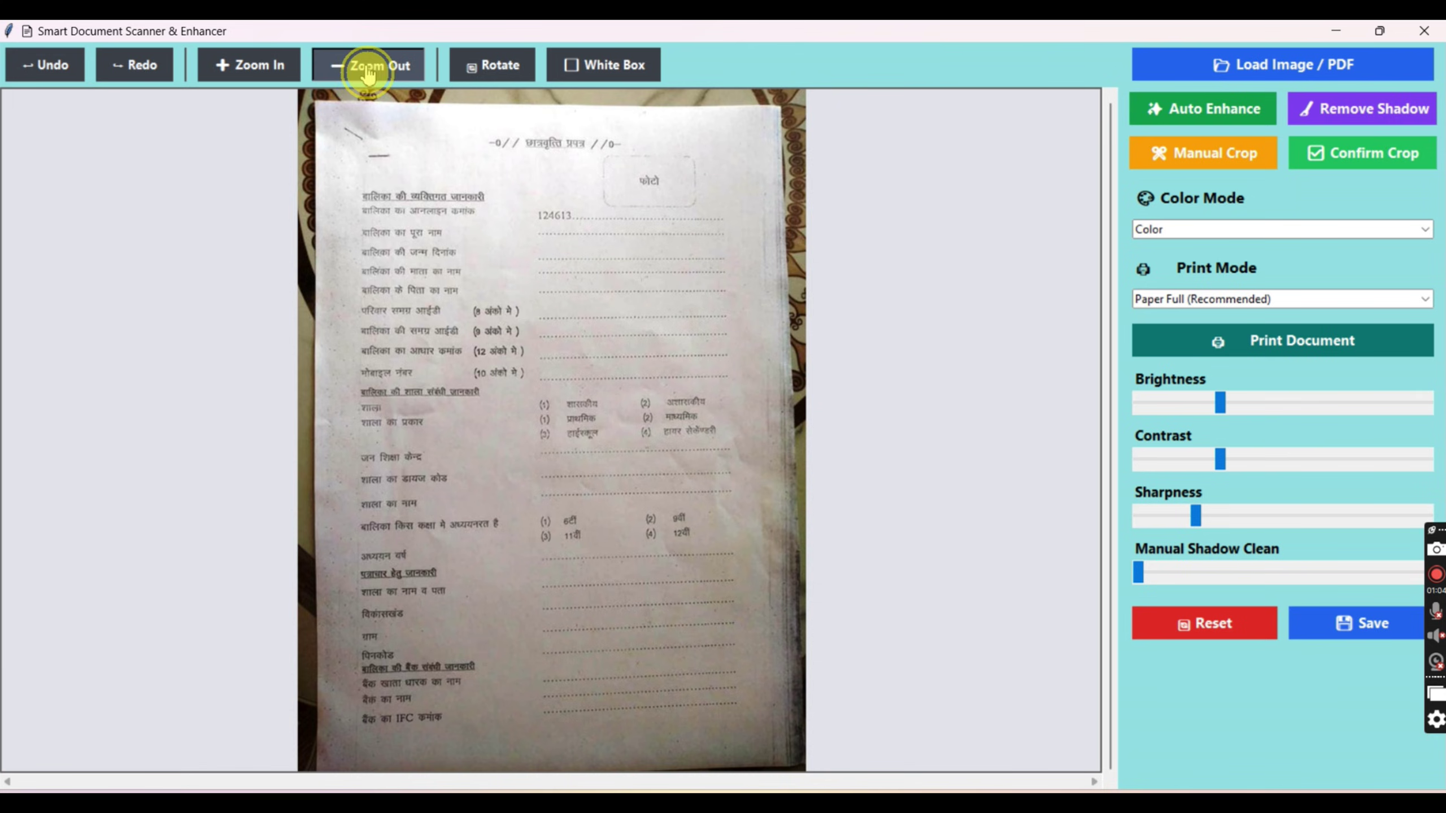
# Step: Manually crop the photographed form to the edges of its paper sheet and apply the crop
pyautogui.click(373, 65)
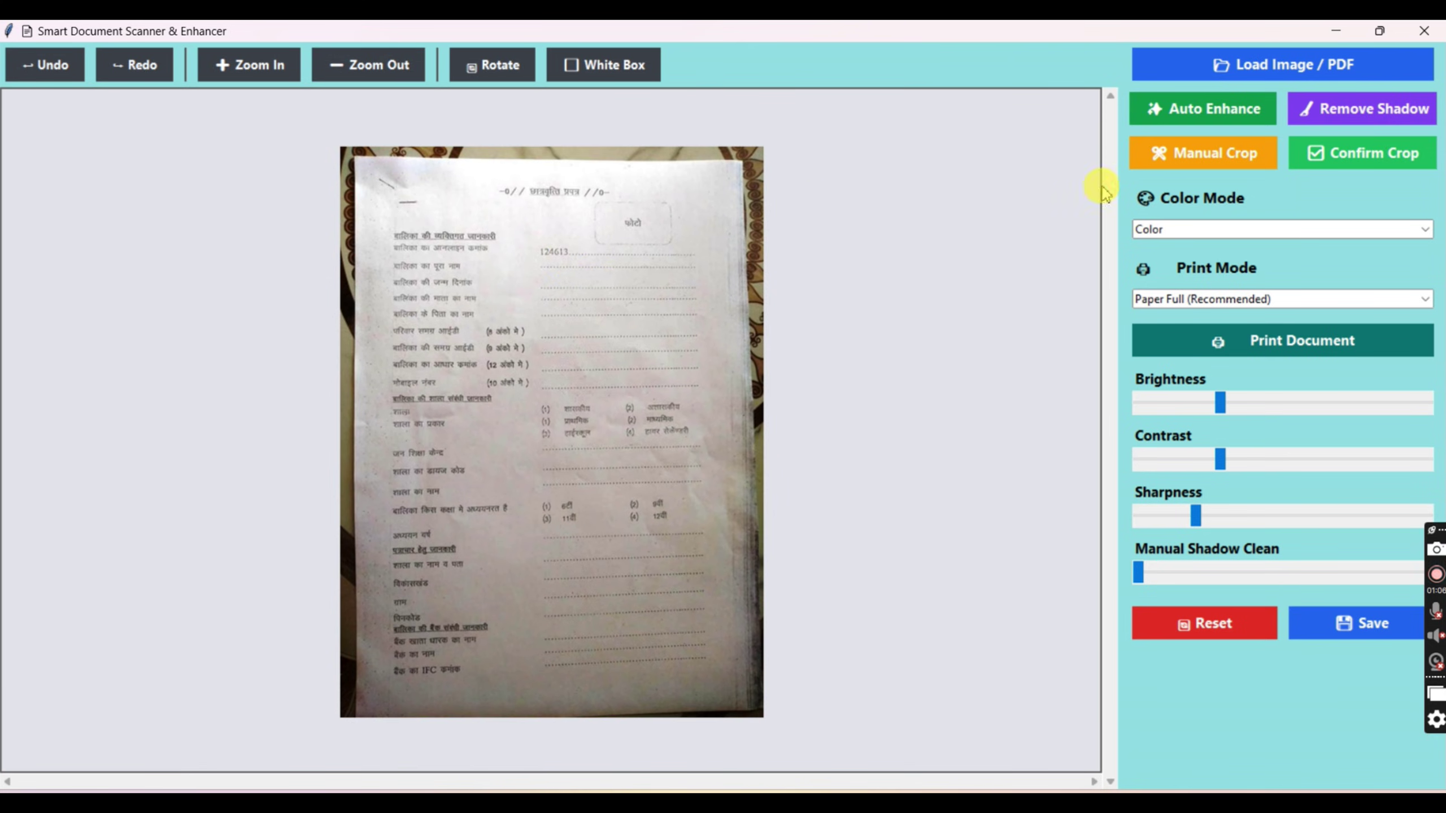
pyautogui.click(1190, 152)
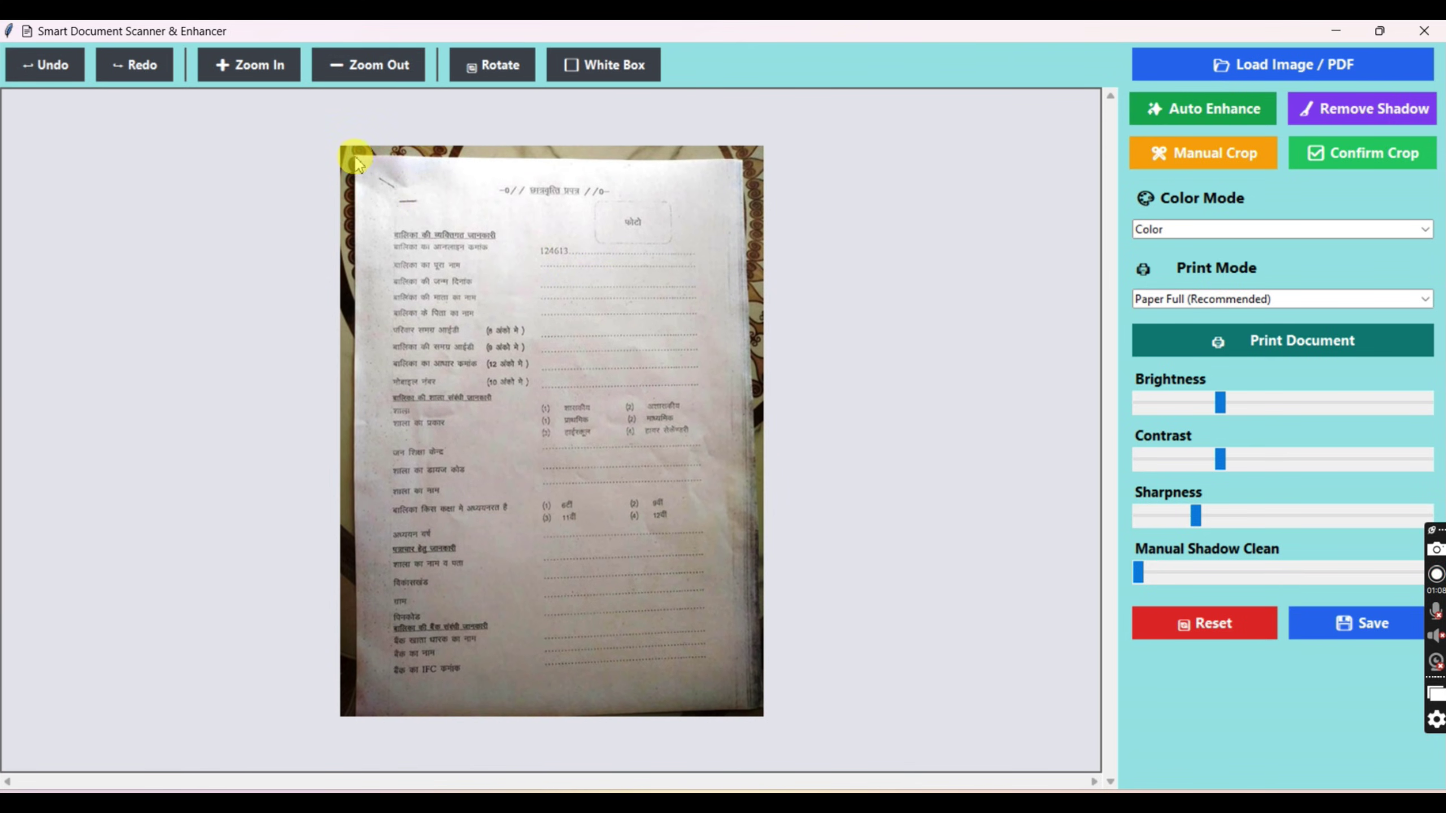
pyautogui.moveTo(352, 160); pyautogui.dragTo(740, 714)
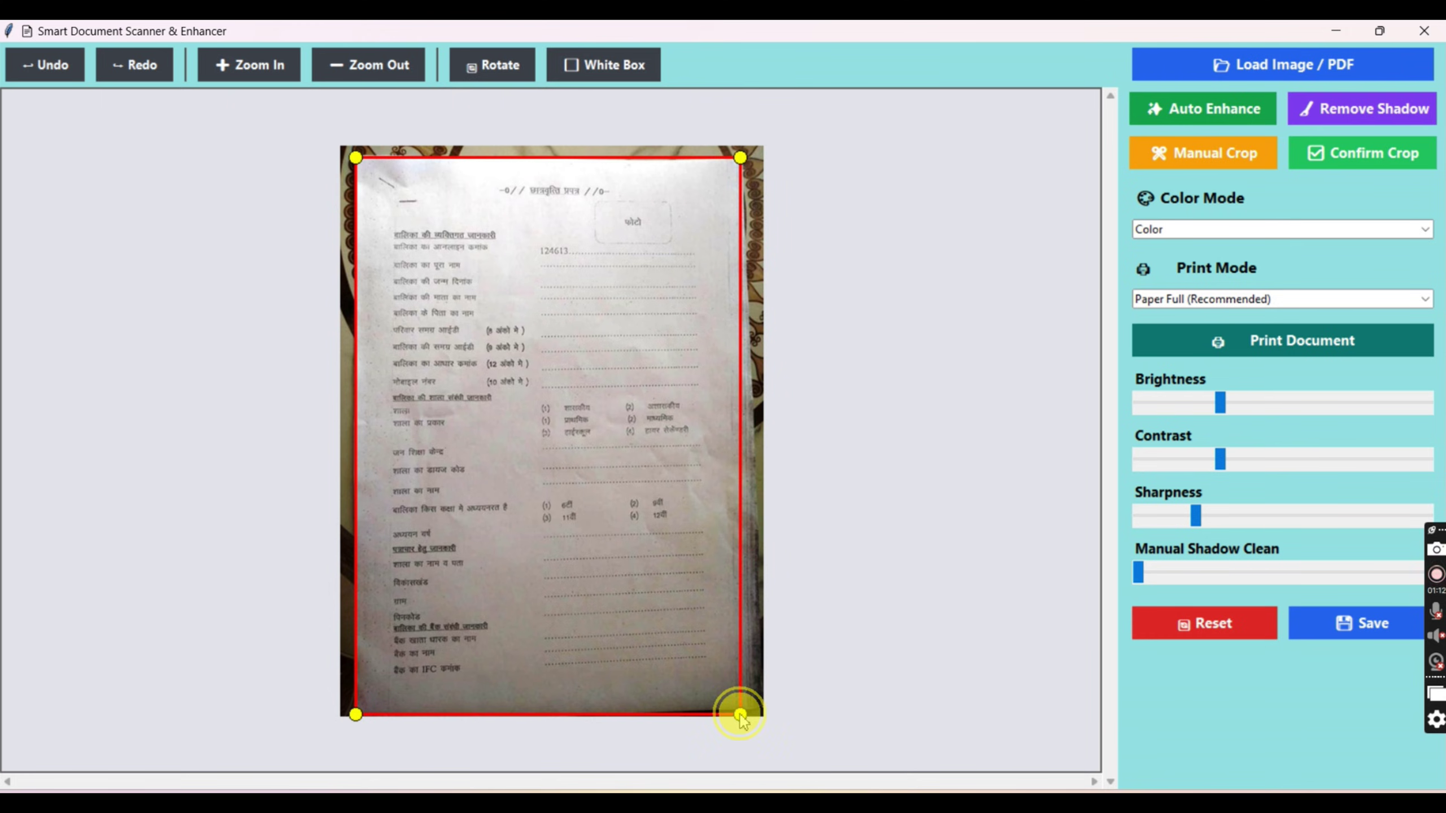
pyautogui.click(1347, 160)
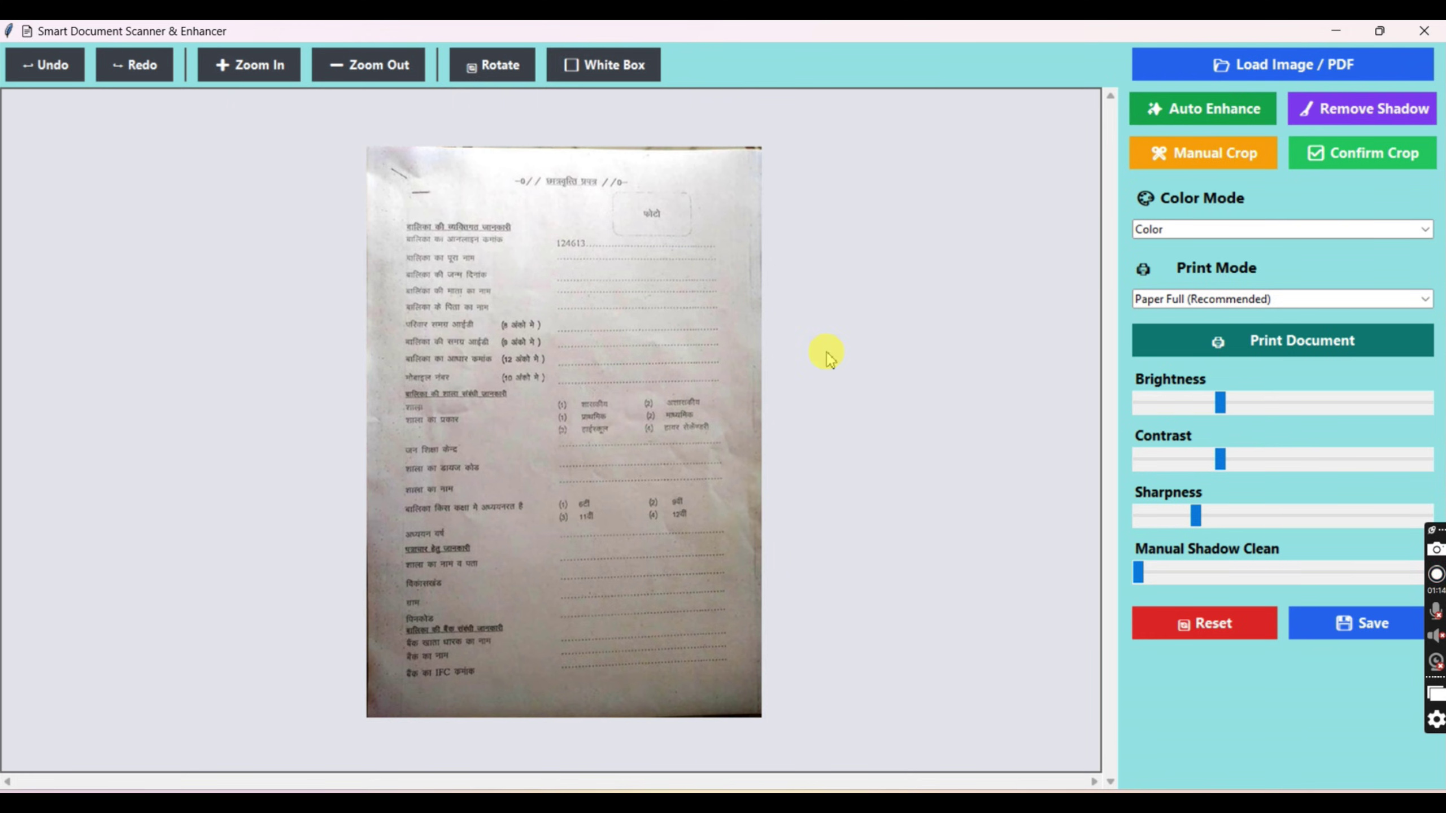
# Step: Auto-enhance the cropped form and remove its shadows
pyautogui.click(1184, 114)
pyautogui.click(1326, 111)
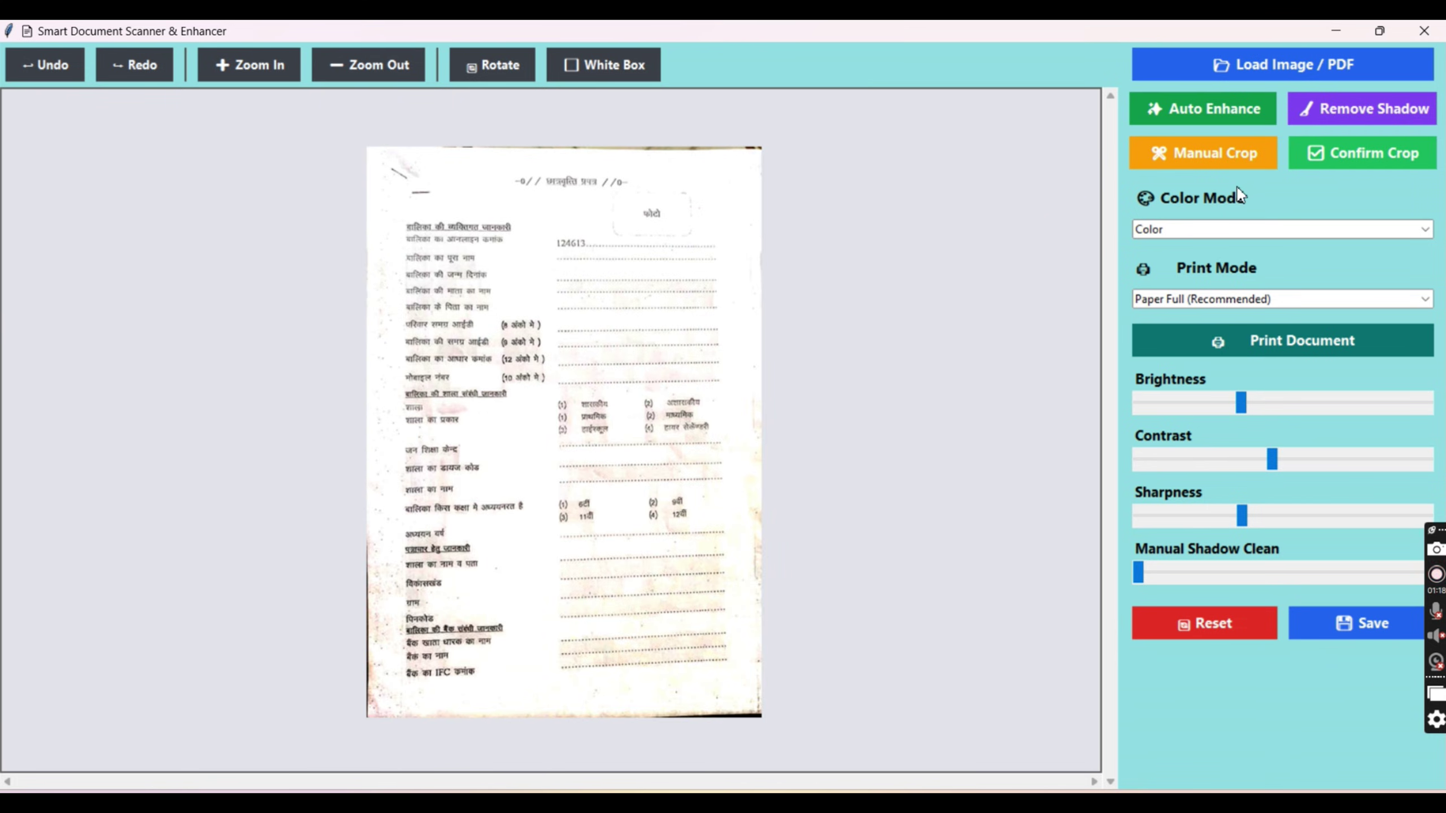
pyautogui.click(926, 323)
pyautogui.click(938, 251)
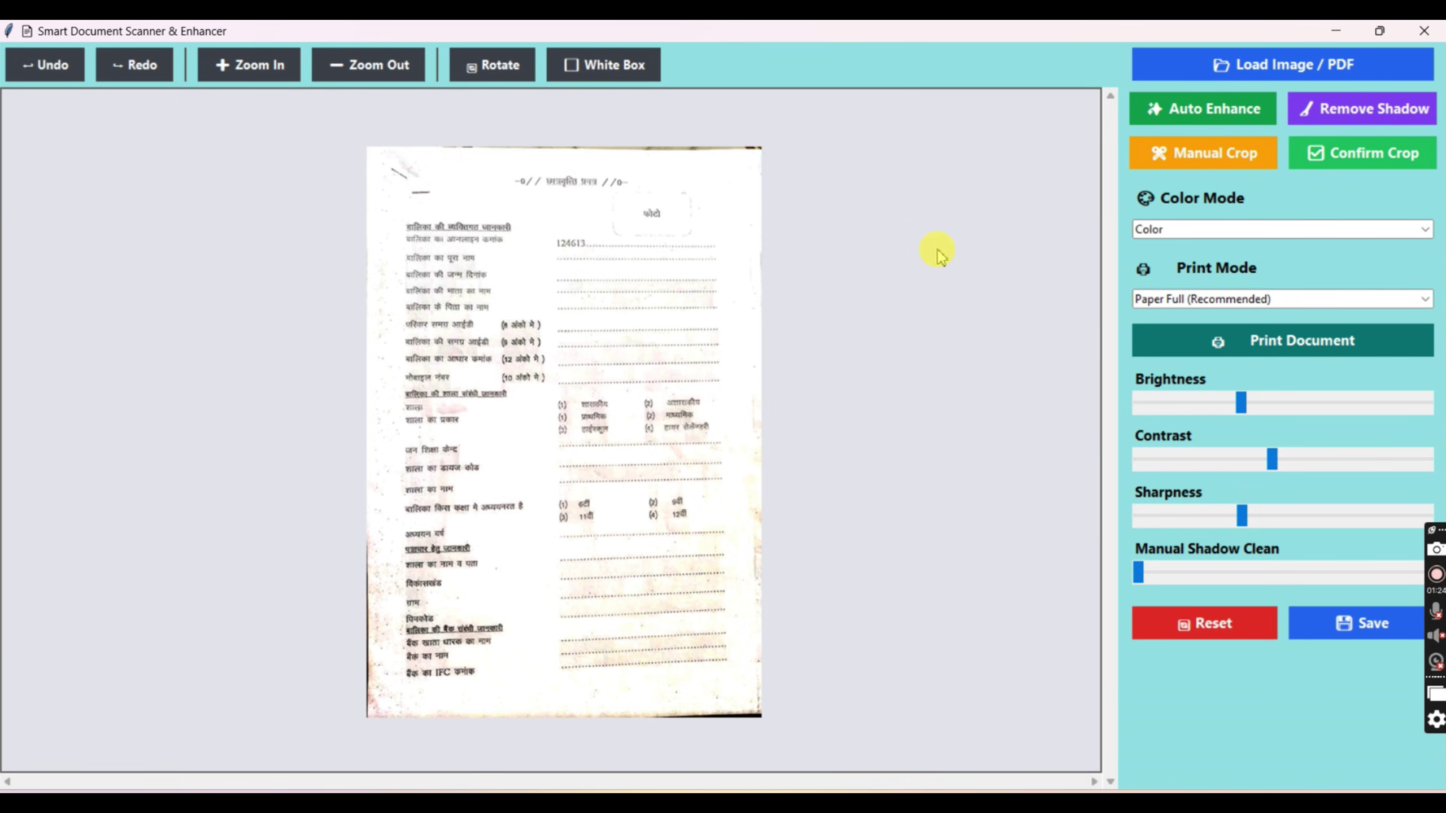
# Step: Raise the form's brightness slightly and try the Gray color mode on it
pyautogui.click(1258, 453)
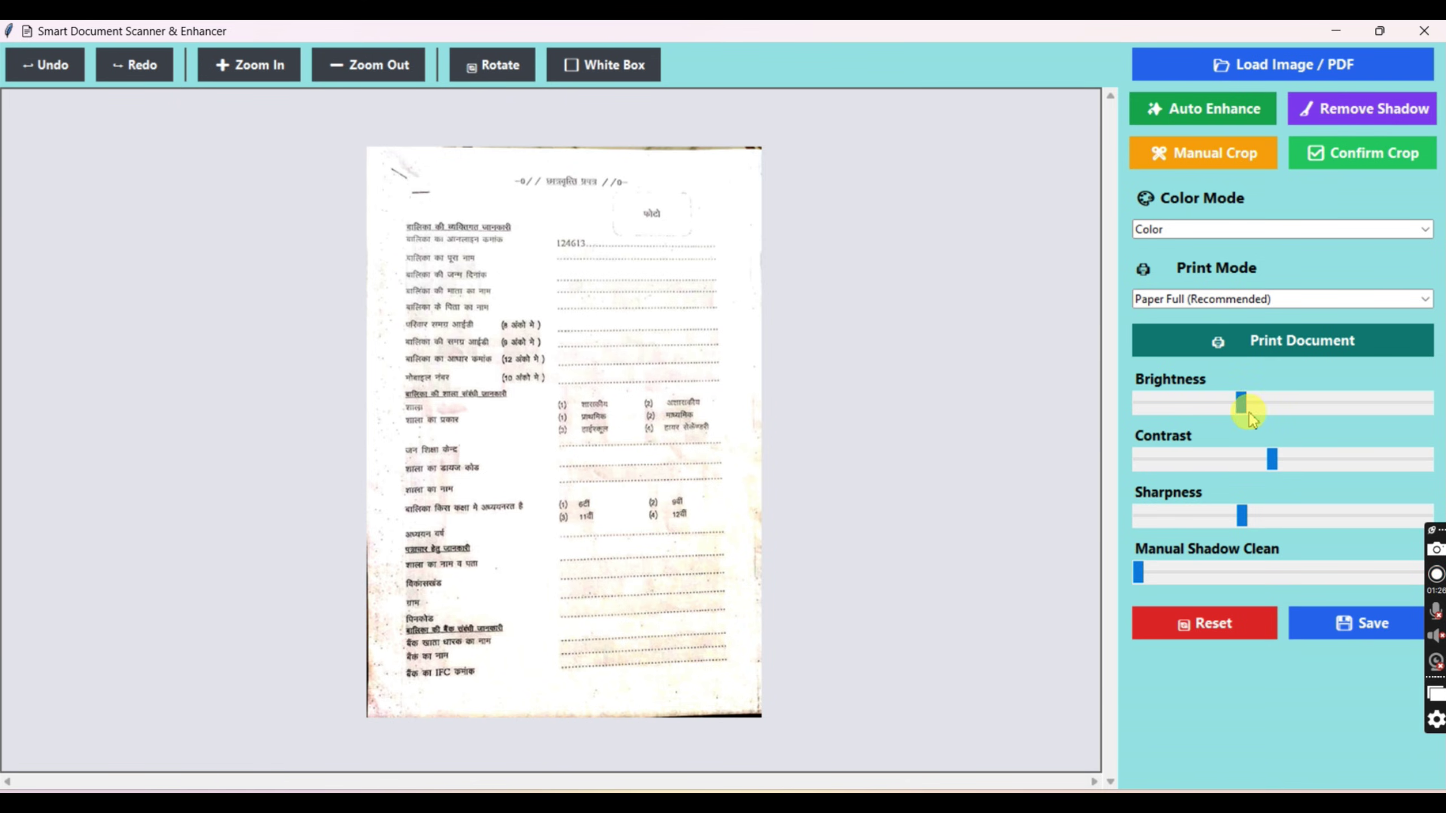
pyautogui.moveTo(1250, 411)
pyautogui.mouseDown()
pyautogui.moveTo(1240, 403)
pyautogui.moveTo(1254, 405)
pyautogui.mouseUp()
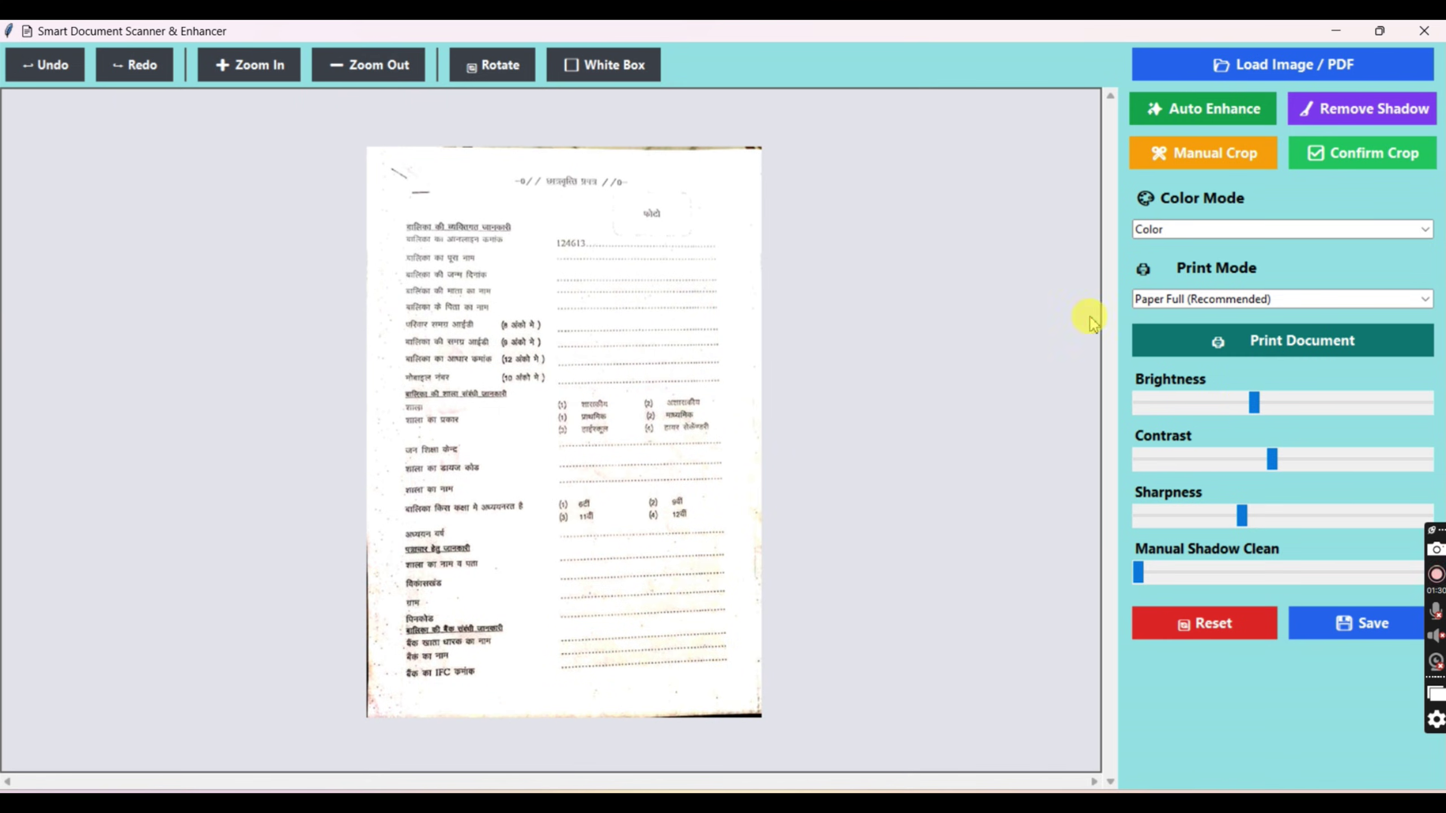
pyautogui.click(1147, 228)
pyautogui.click(1155, 263)
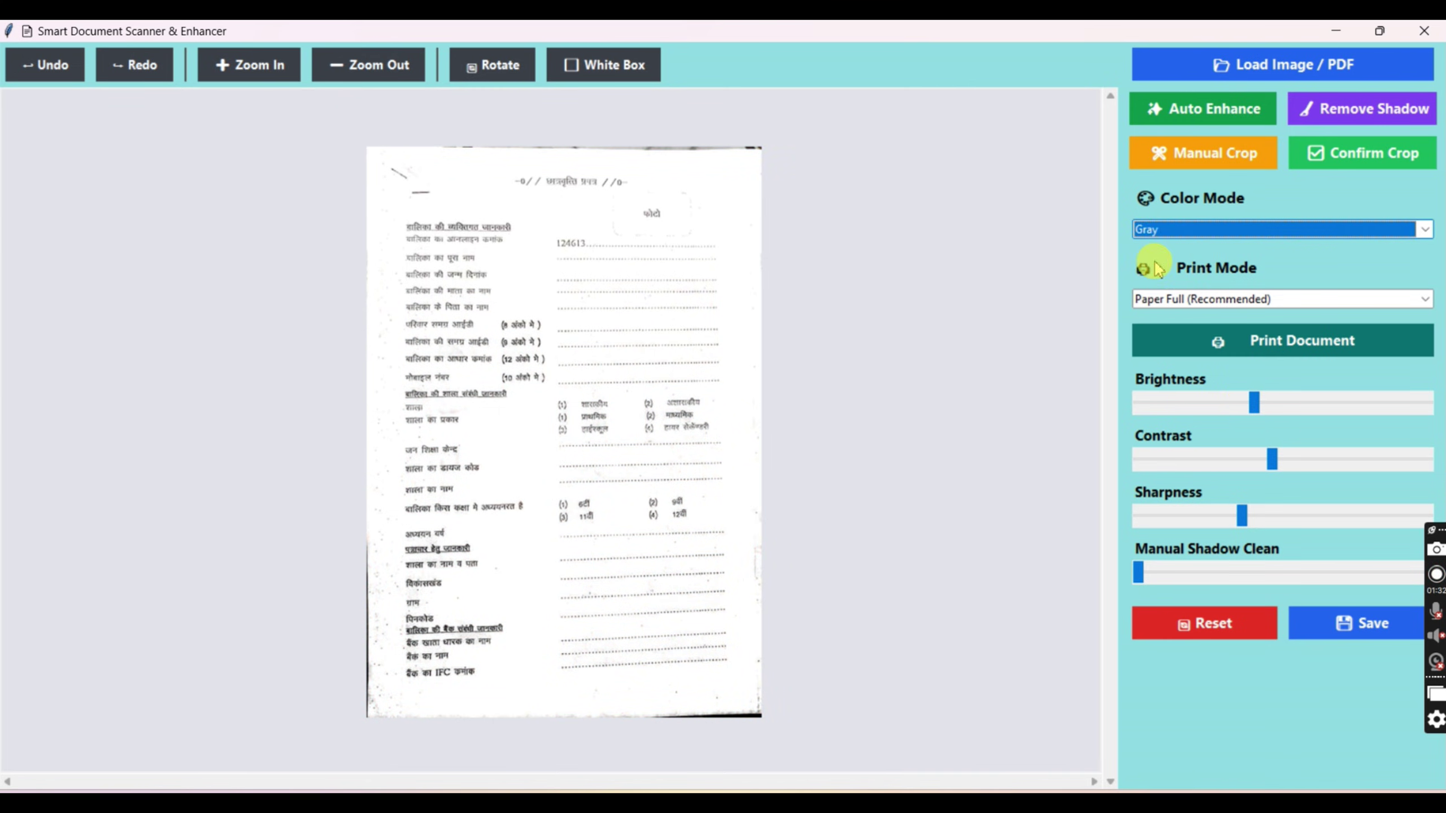
# Step: Convert the form to the B/W color mode and raise its brightness to clear the gray smudges around the text
pyautogui.click(1163, 228)
pyautogui.click(1165, 280)
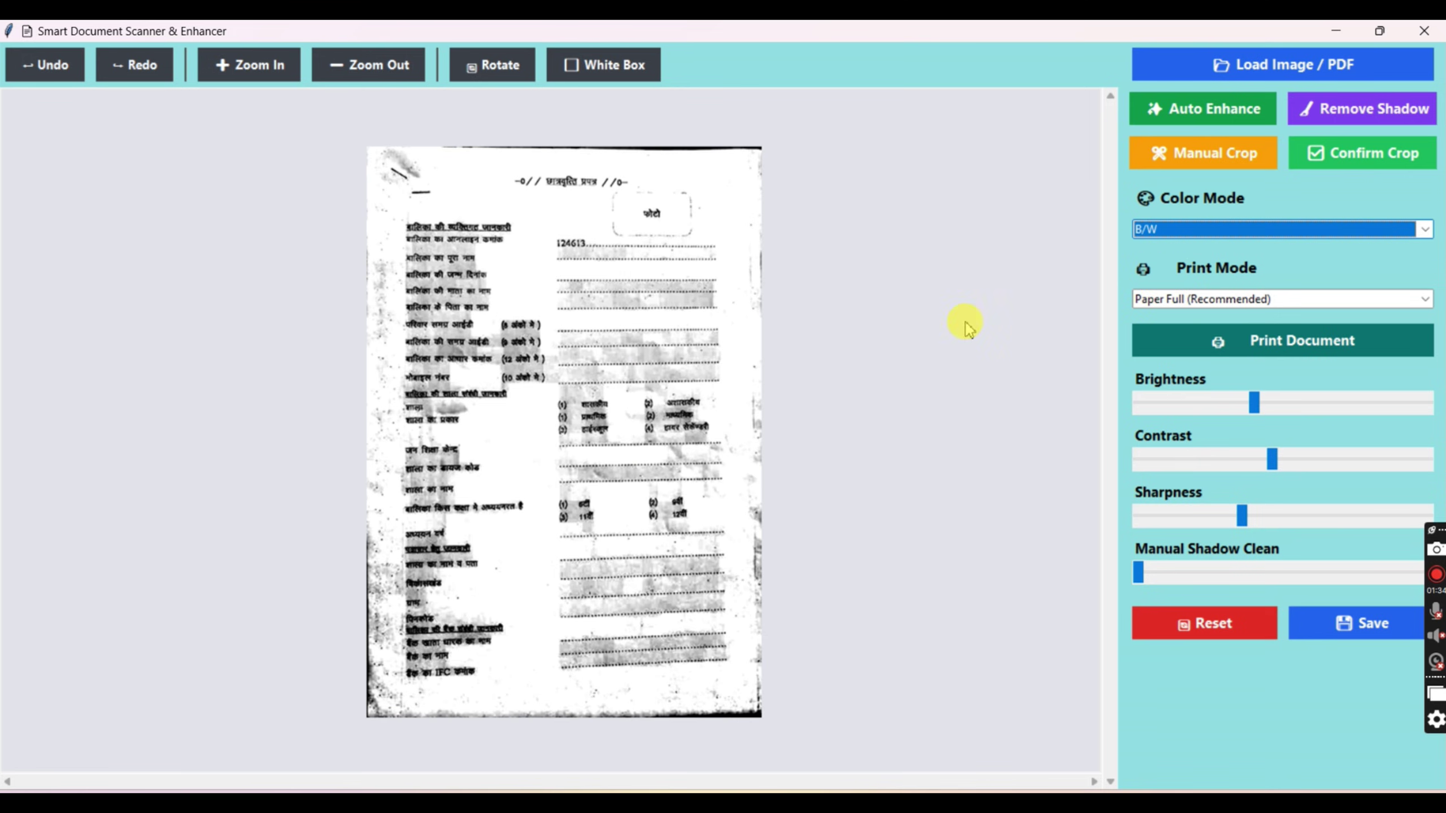
pyautogui.moveTo(1244, 412); pyautogui.dragTo(1353, 407)
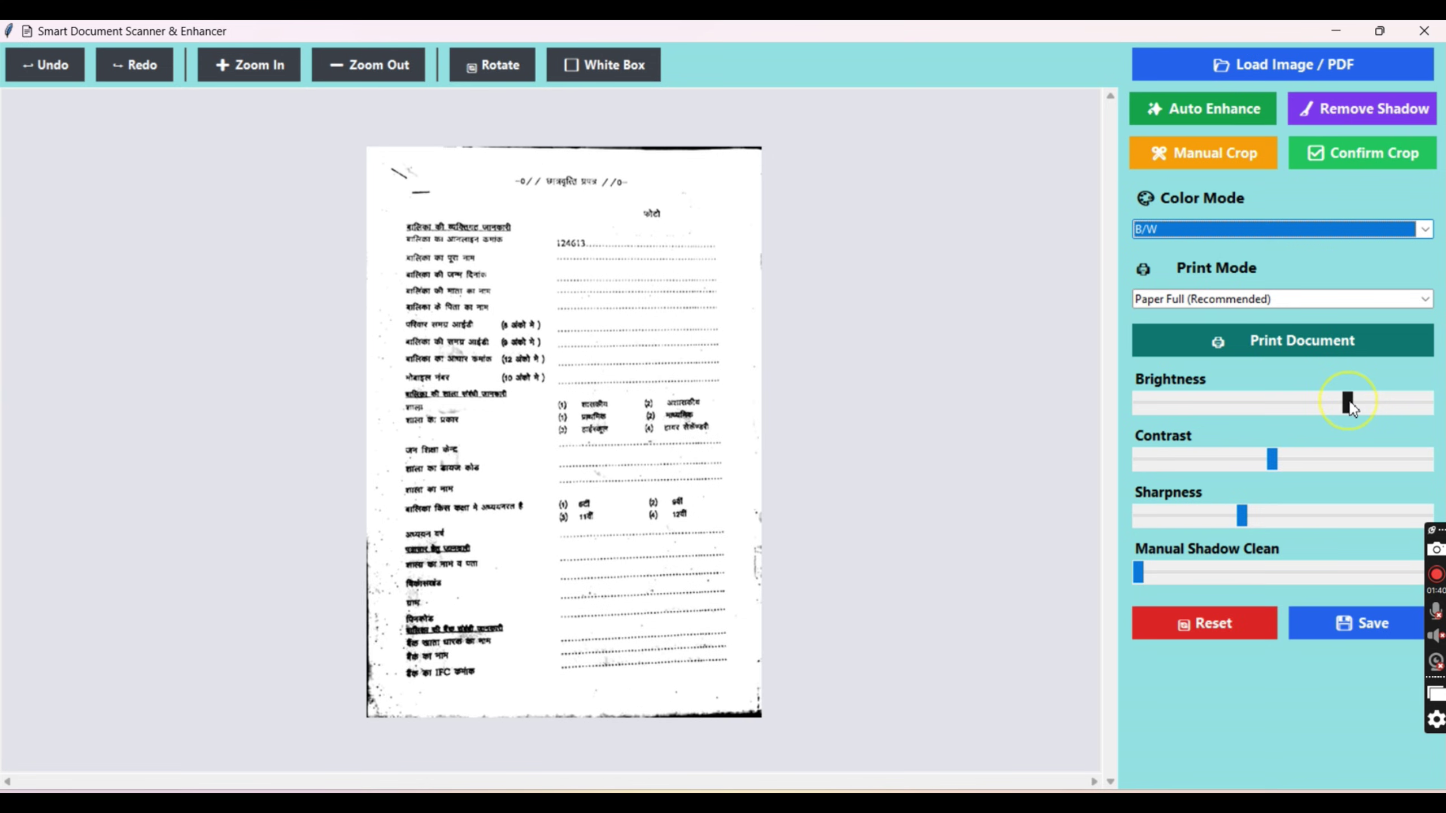
# Step: Open the save dialog for the enhanced form and cancel it
pyautogui.click(1356, 623)
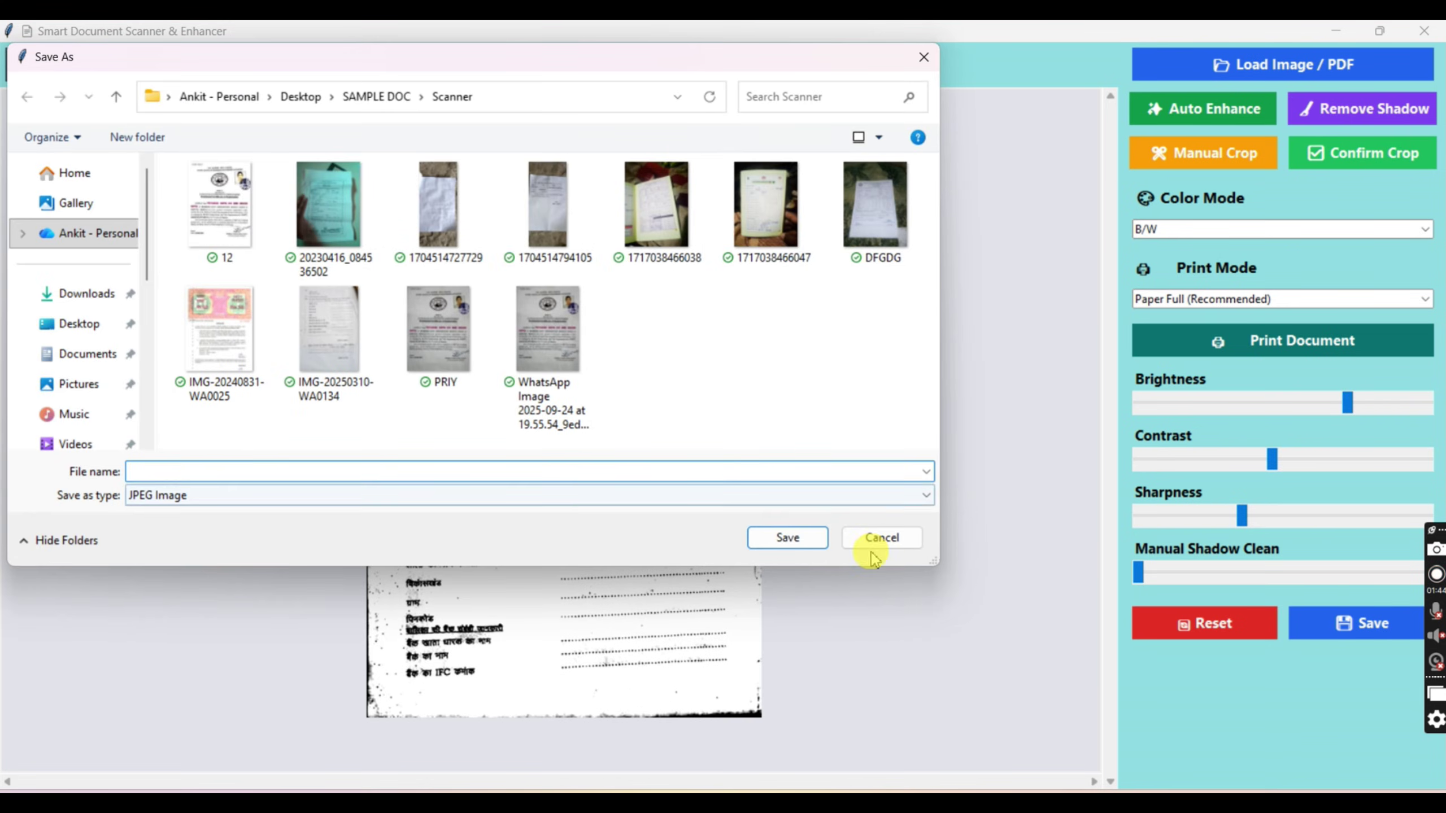
pyautogui.click(880, 537)
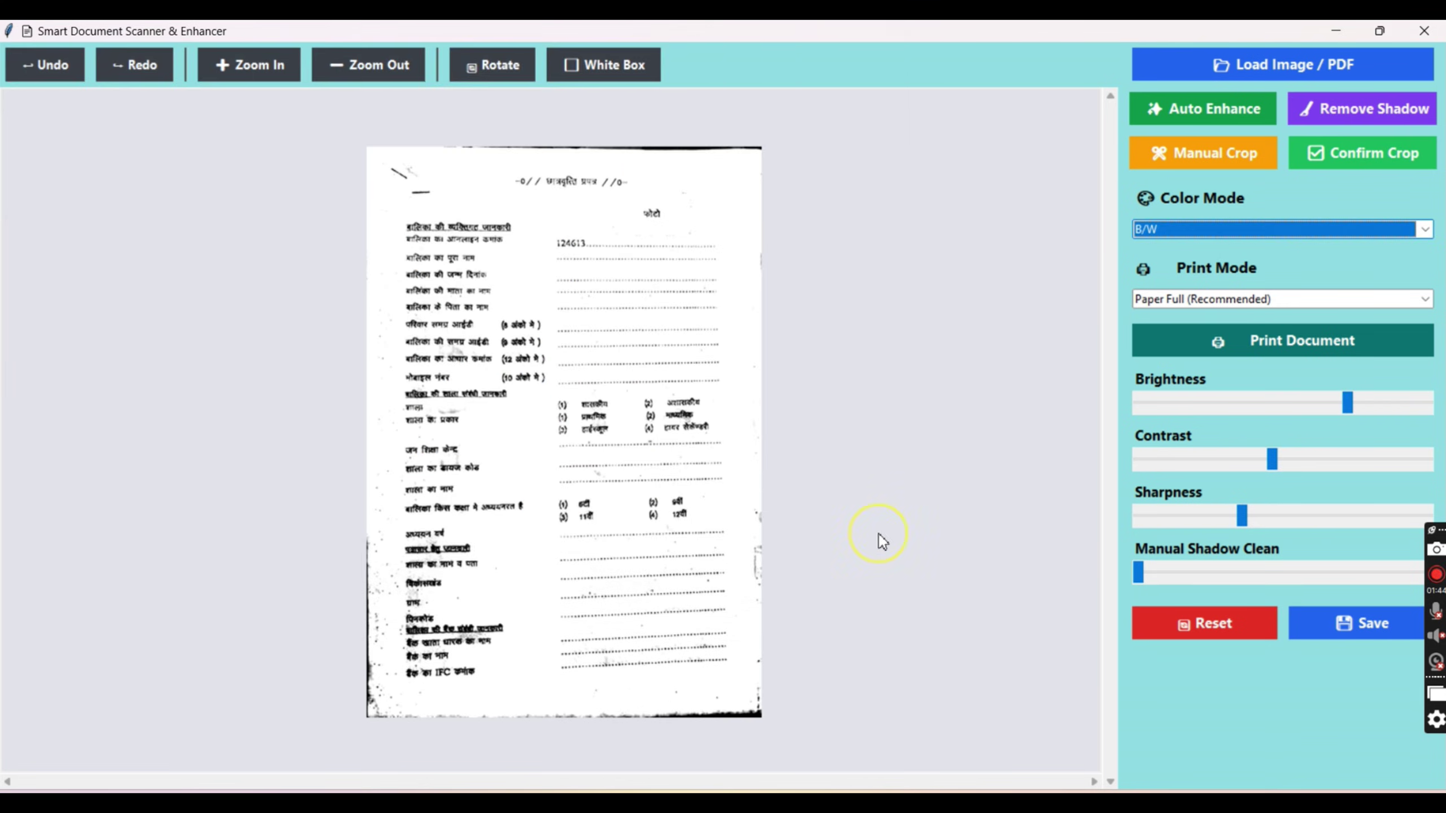
# Step: Cover the marks in the form's upper-left corner, its dark top edge and its lower page edges with white boxes
pyautogui.click(593, 63)
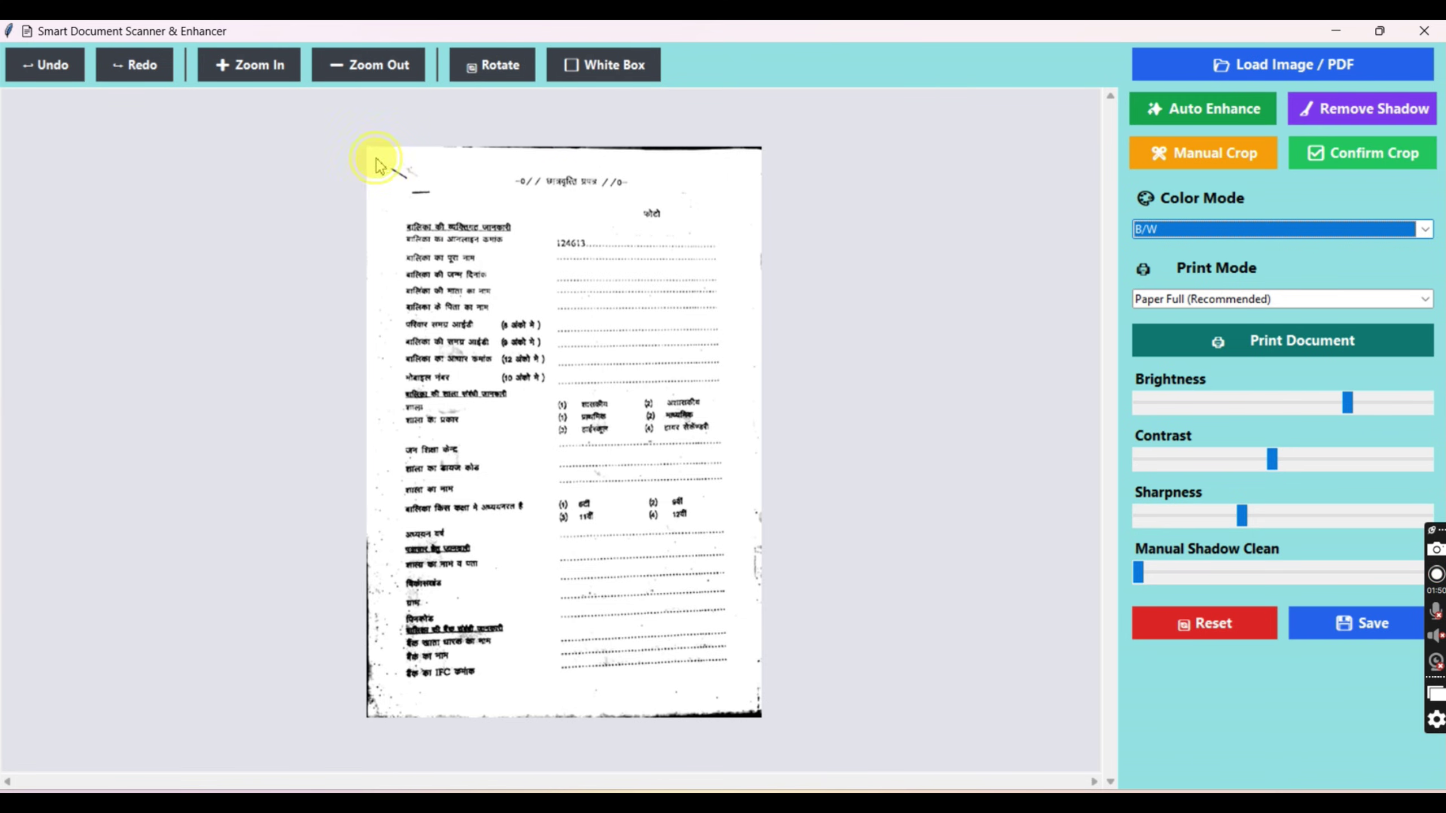
pyautogui.moveTo(380, 165); pyautogui.dragTo(467, 228)
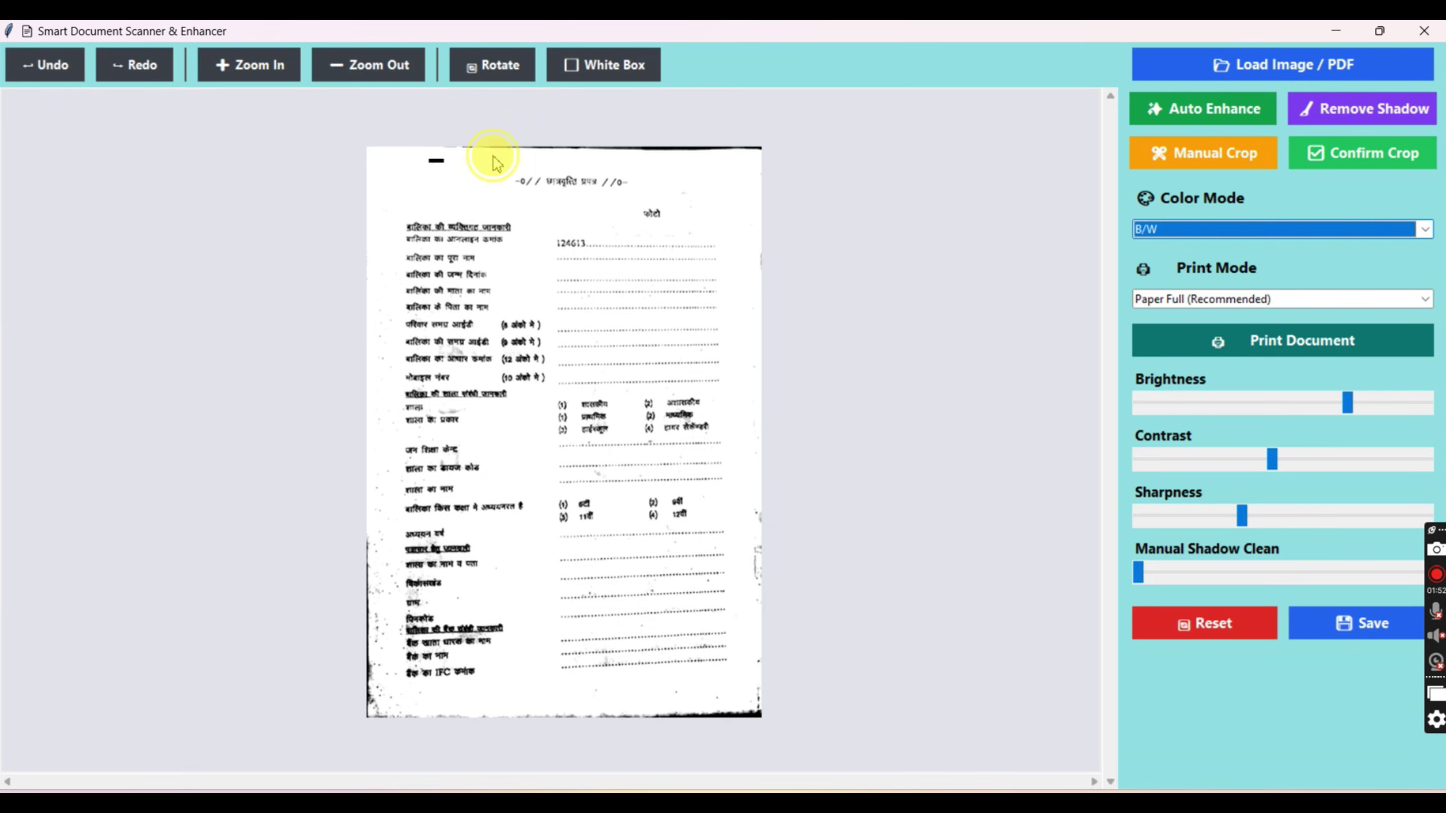
pyautogui.moveTo(428, 146); pyautogui.dragTo(820, 129)
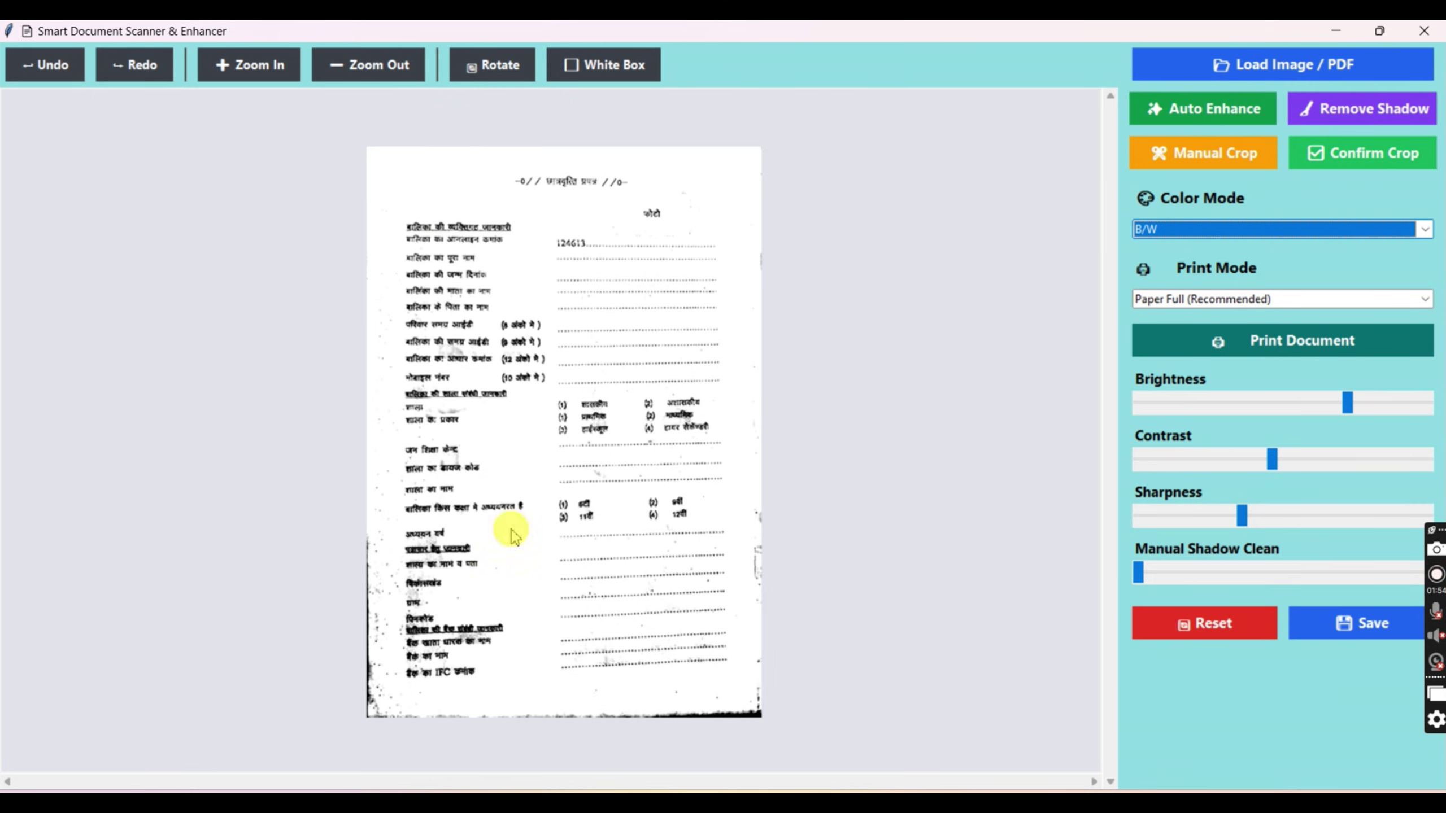
pyautogui.moveTo(350, 492); pyautogui.dragTo(833, 731)
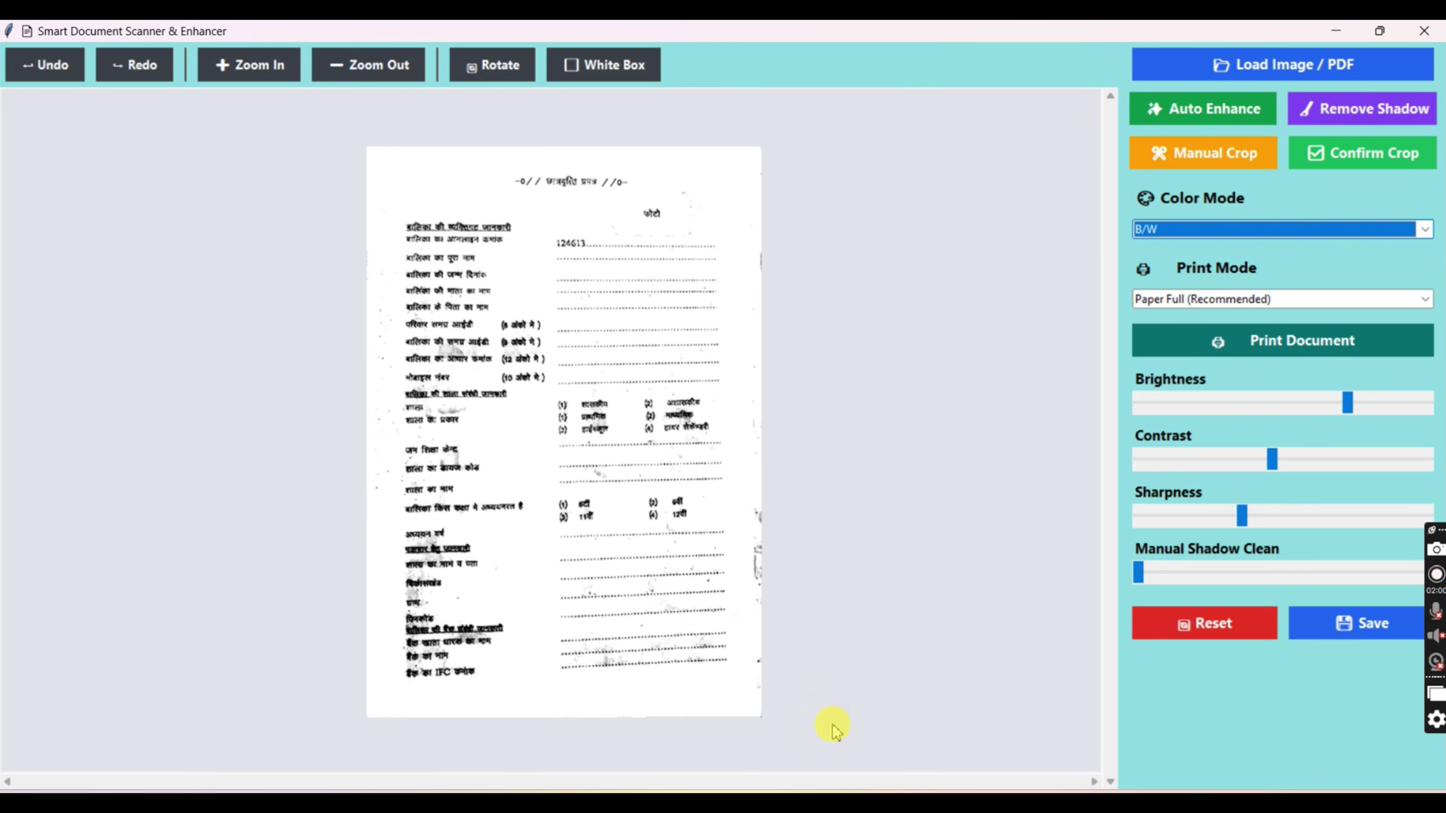
# Step: Try undo and redo on the last white box edits along the form's bottom edge
pyautogui.click(47, 79)
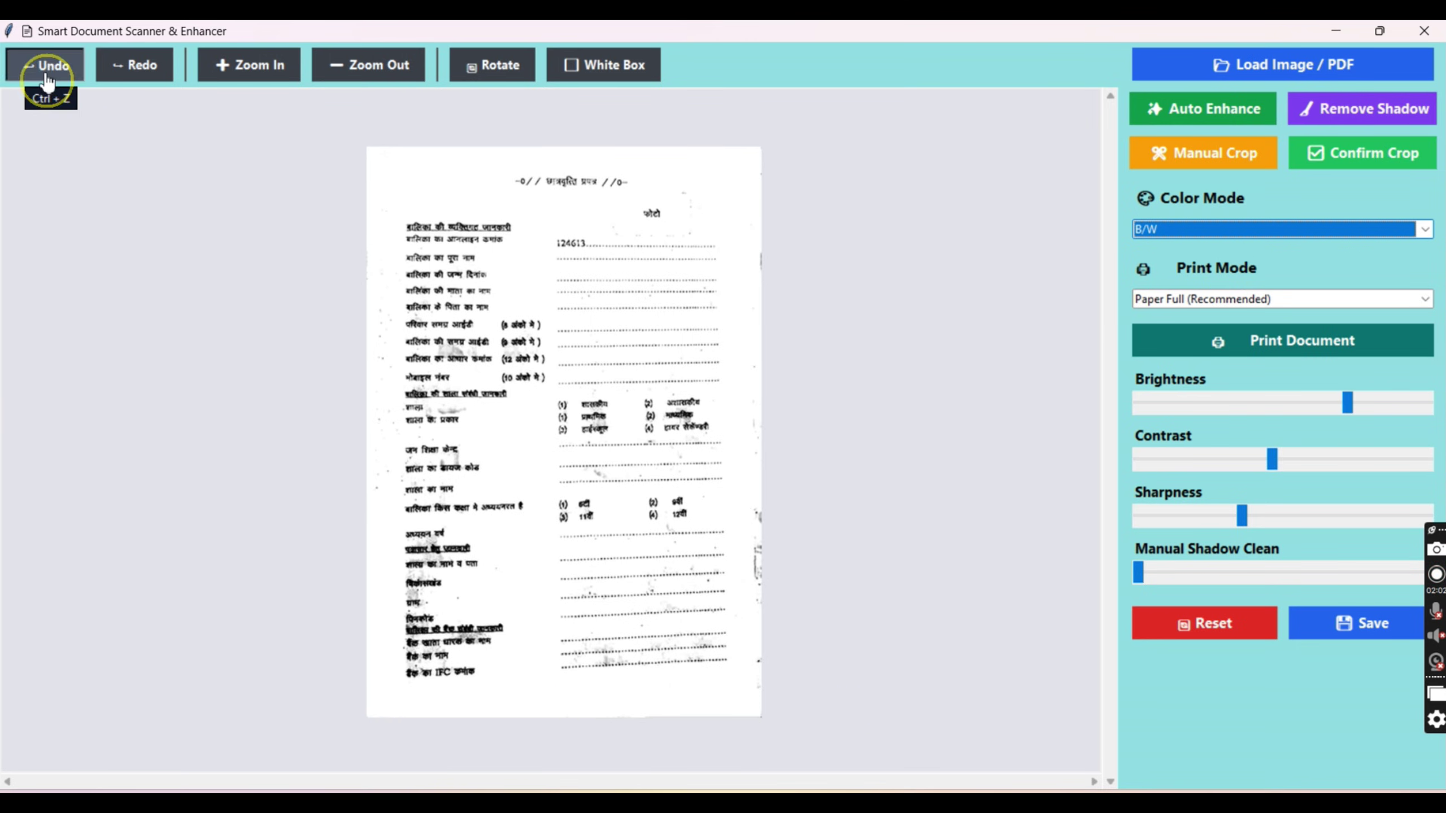
pyautogui.click(47, 80)
pyautogui.click(128, 66)
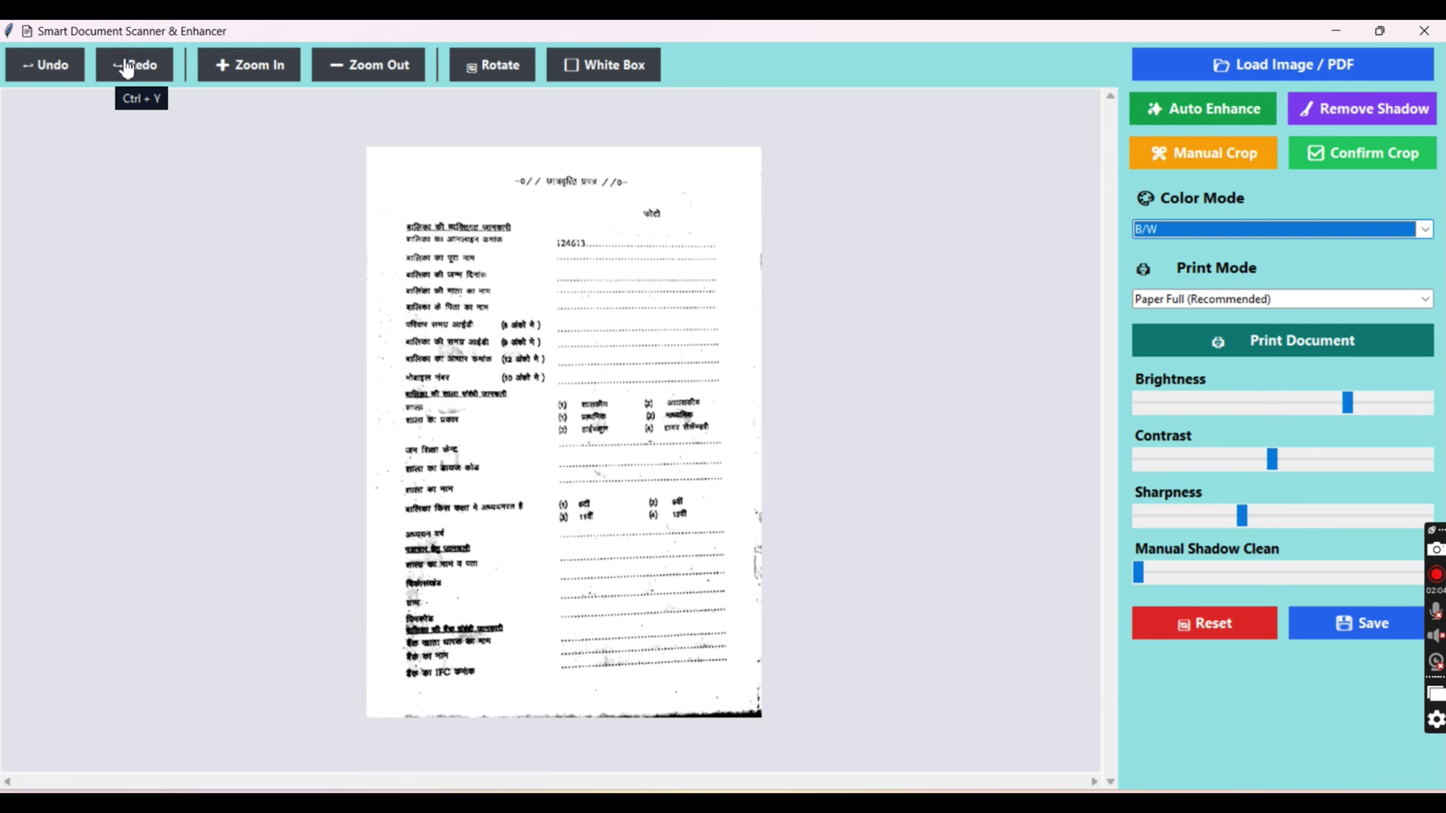
# Step: Cover the dark bottom edge and the specks along the form's right edge with white boxes
pyautogui.click(592, 73)
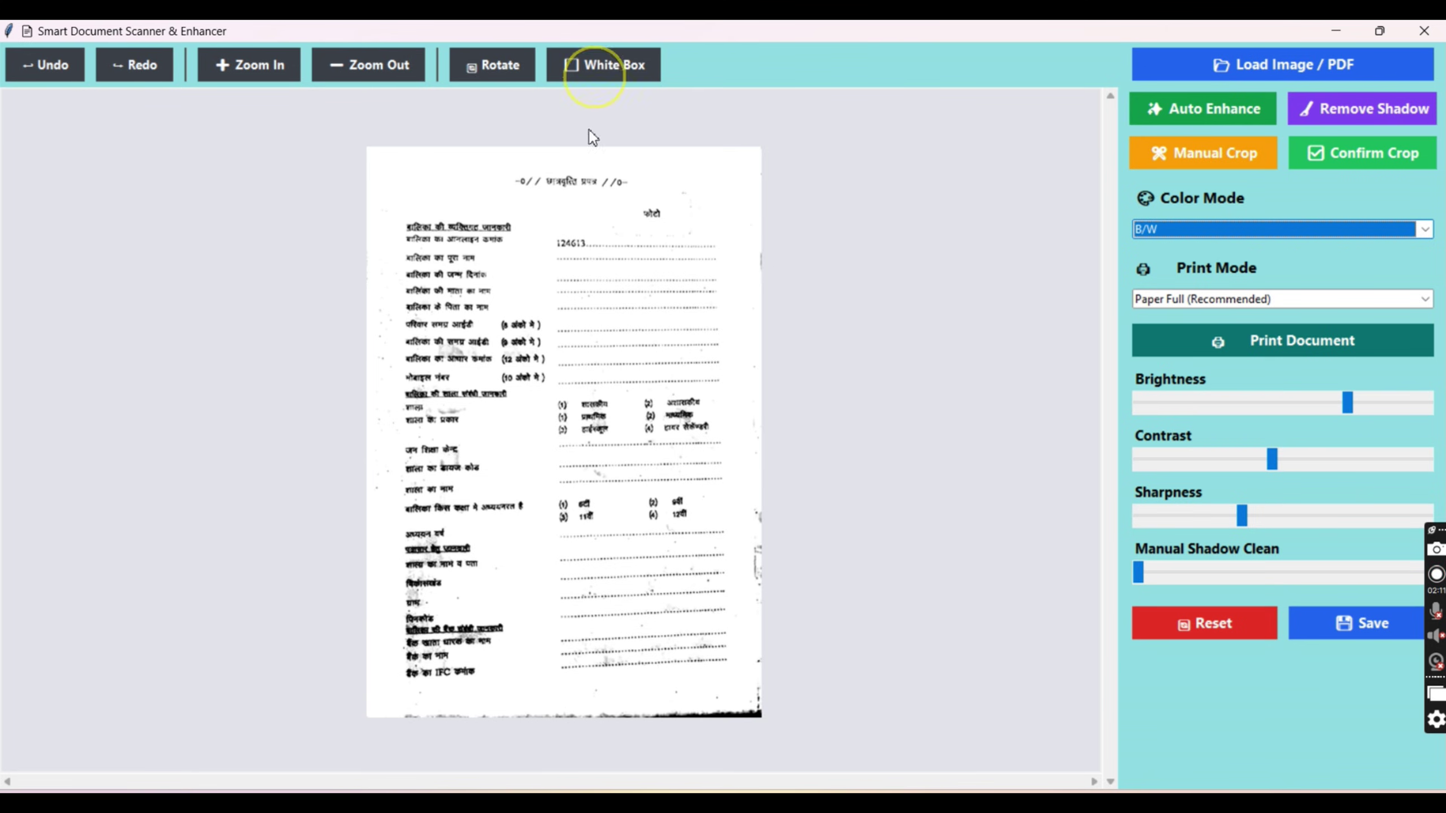
pyautogui.moveTo(371, 690); pyautogui.dragTo(836, 740)
pyautogui.moveTo(735, 455); pyautogui.dragTo(818, 712)
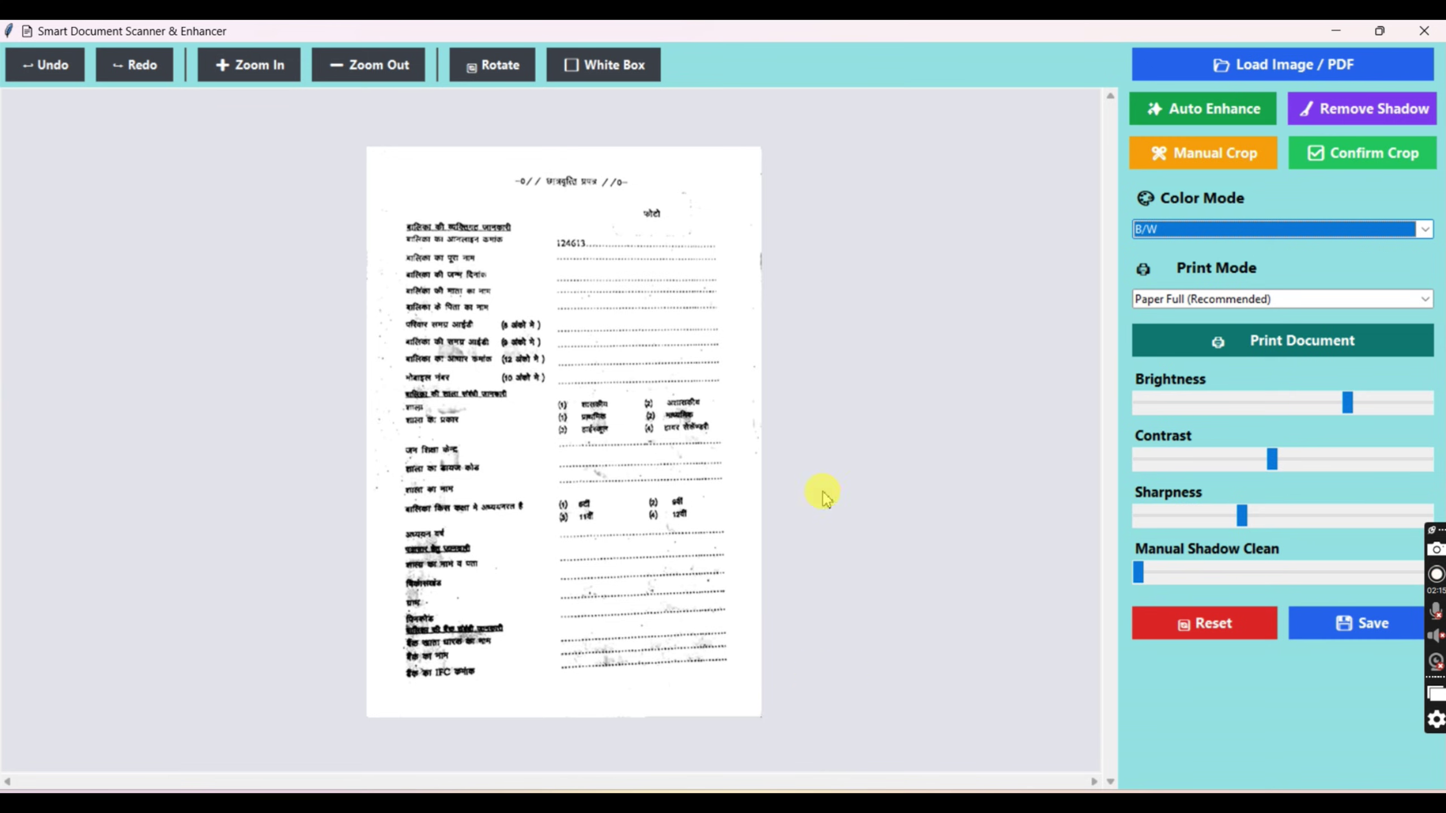
pyautogui.moveTo(740, 200); pyautogui.dragTo(838, 488)
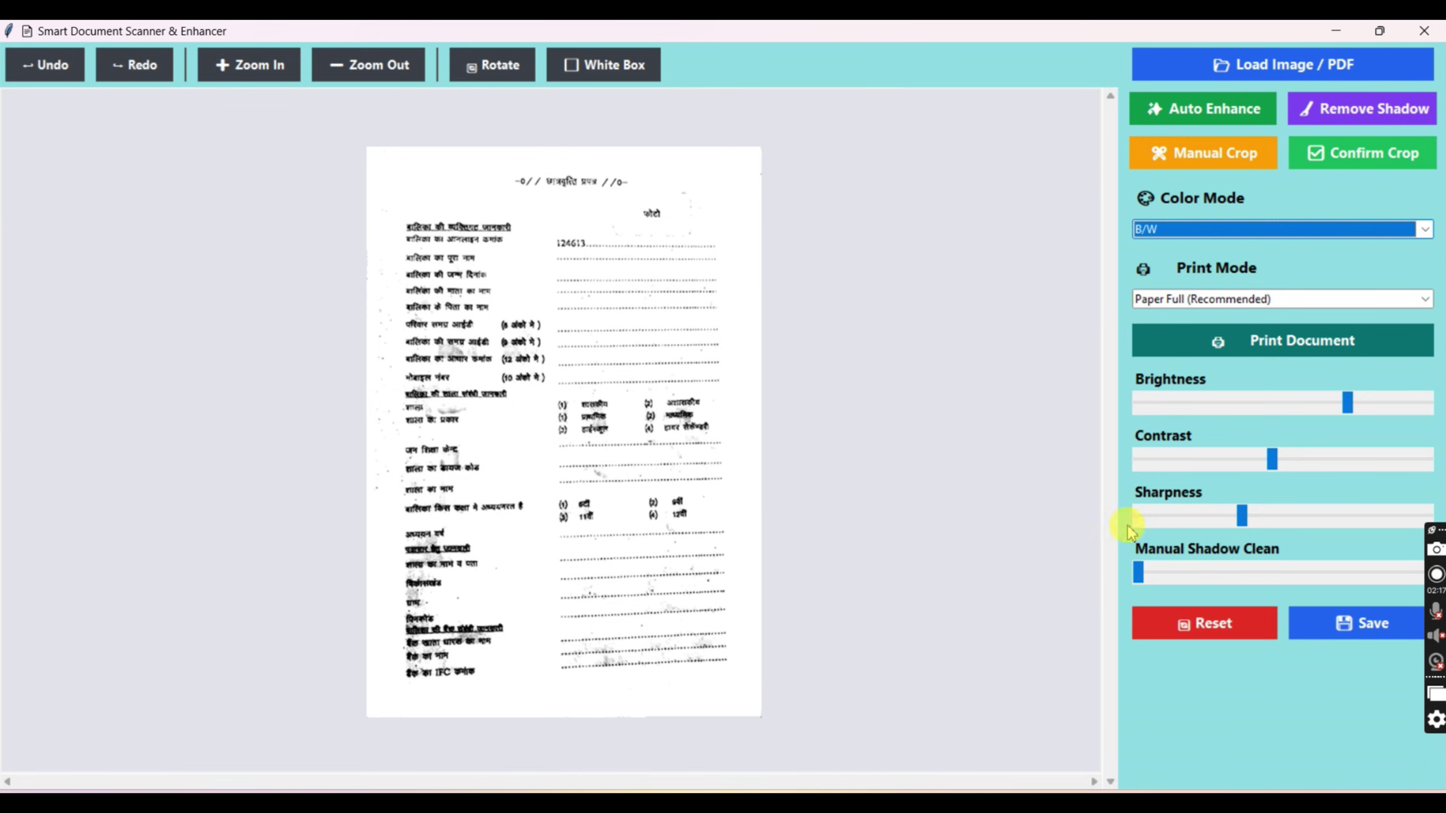
# Step: Preview the cleaned form in the print dialog and cancel the printing
pyautogui.click(1267, 348)
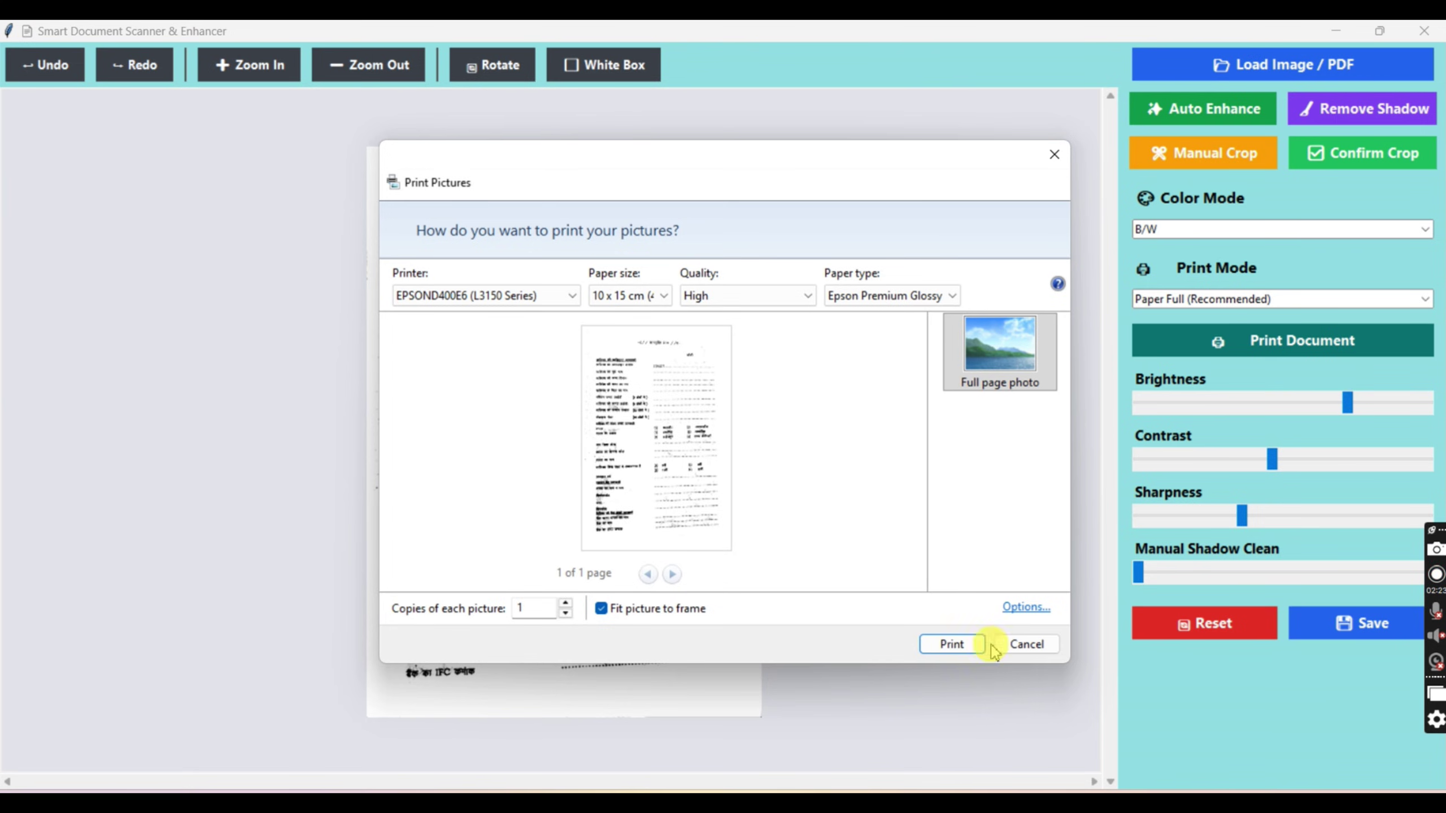
pyautogui.click(1024, 644)
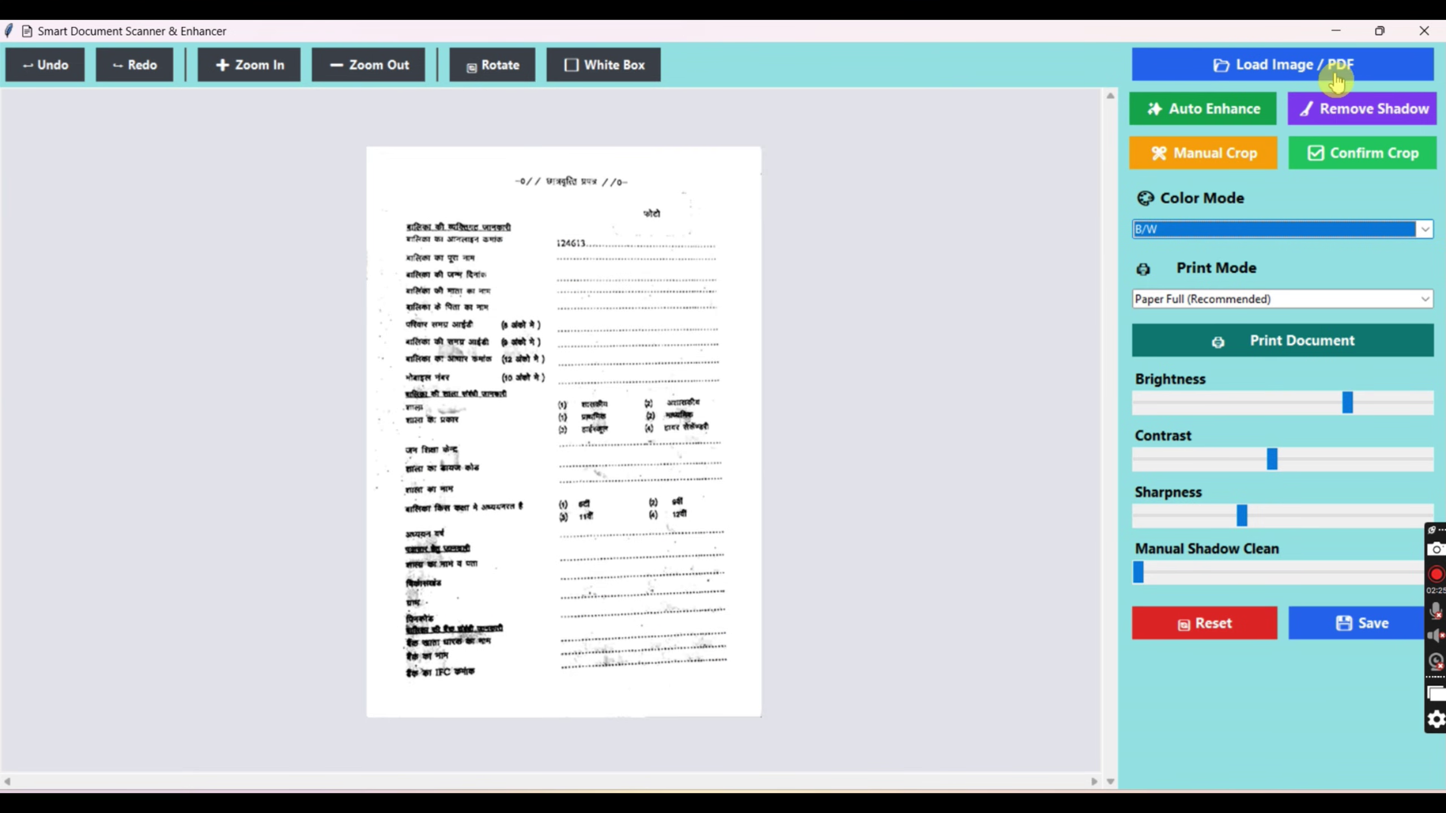
# Step: Load image 2 from the Scanner folder and crop it to the edges of its paper sheet
pyautogui.click(1317, 70)
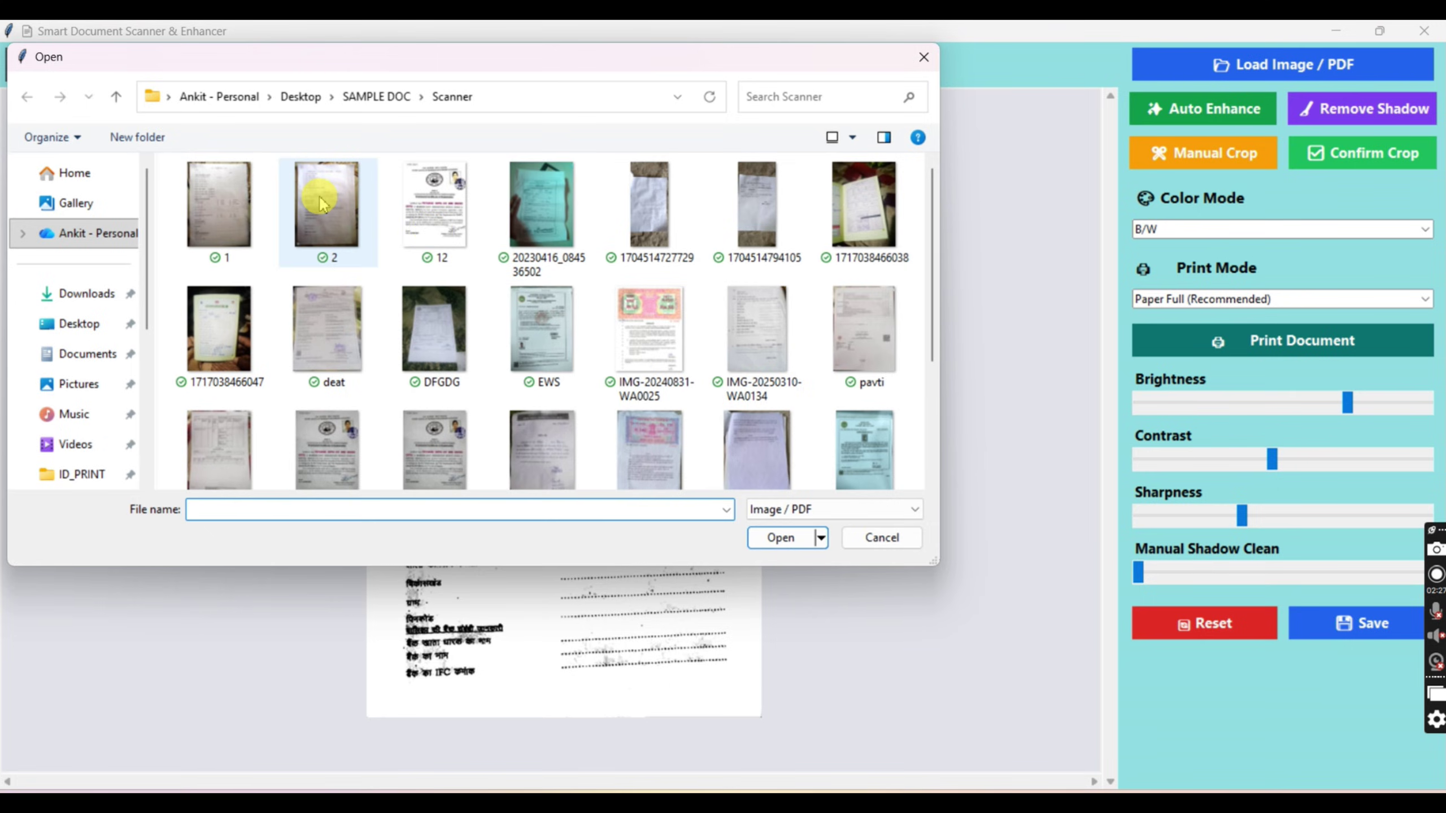
pyautogui.doubleClick(327, 188)
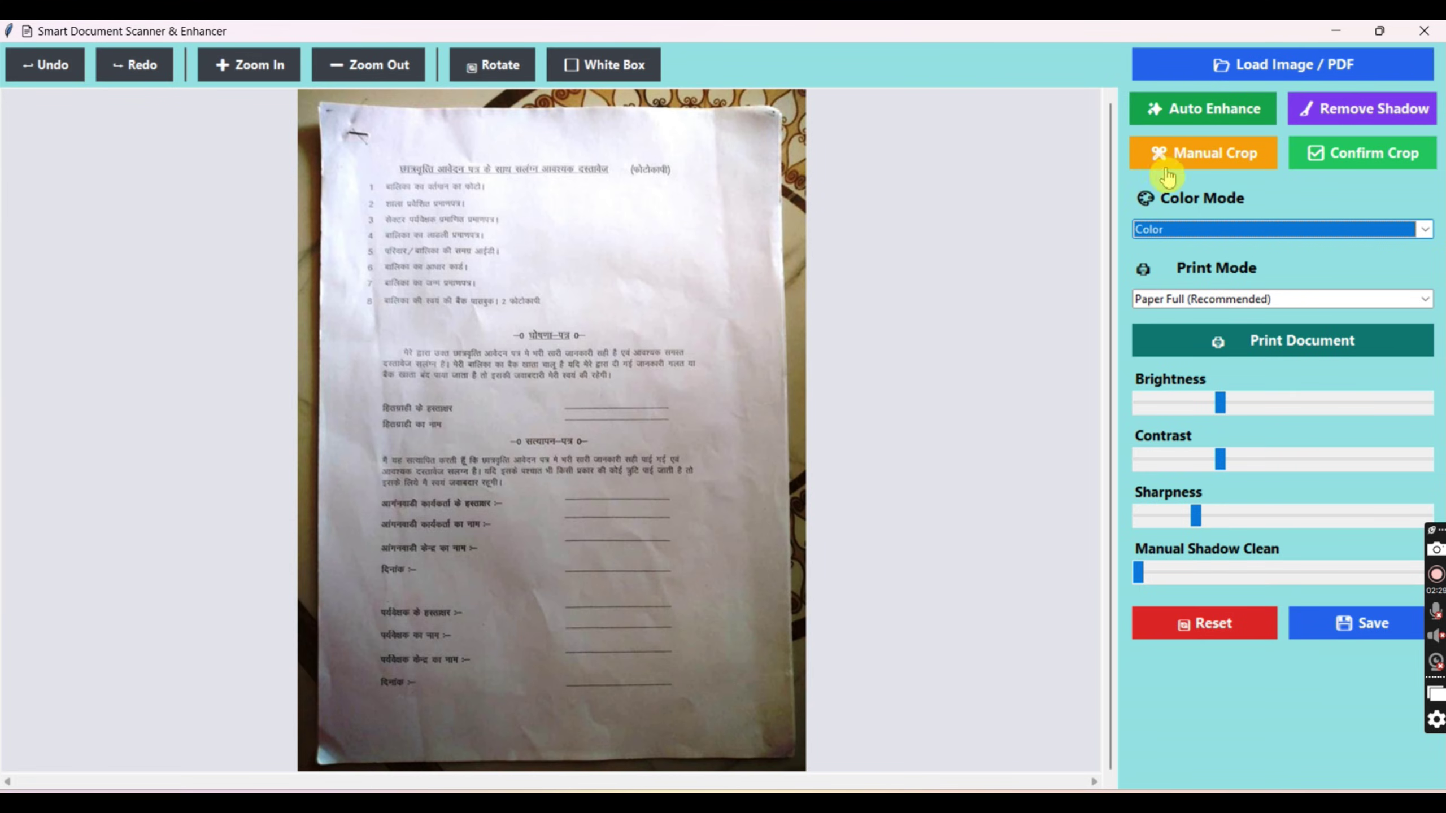
pyautogui.click(1203, 152)
pyautogui.moveTo(316, 107); pyautogui.dragTo(781, 743)
pyautogui.click(1320, 153)
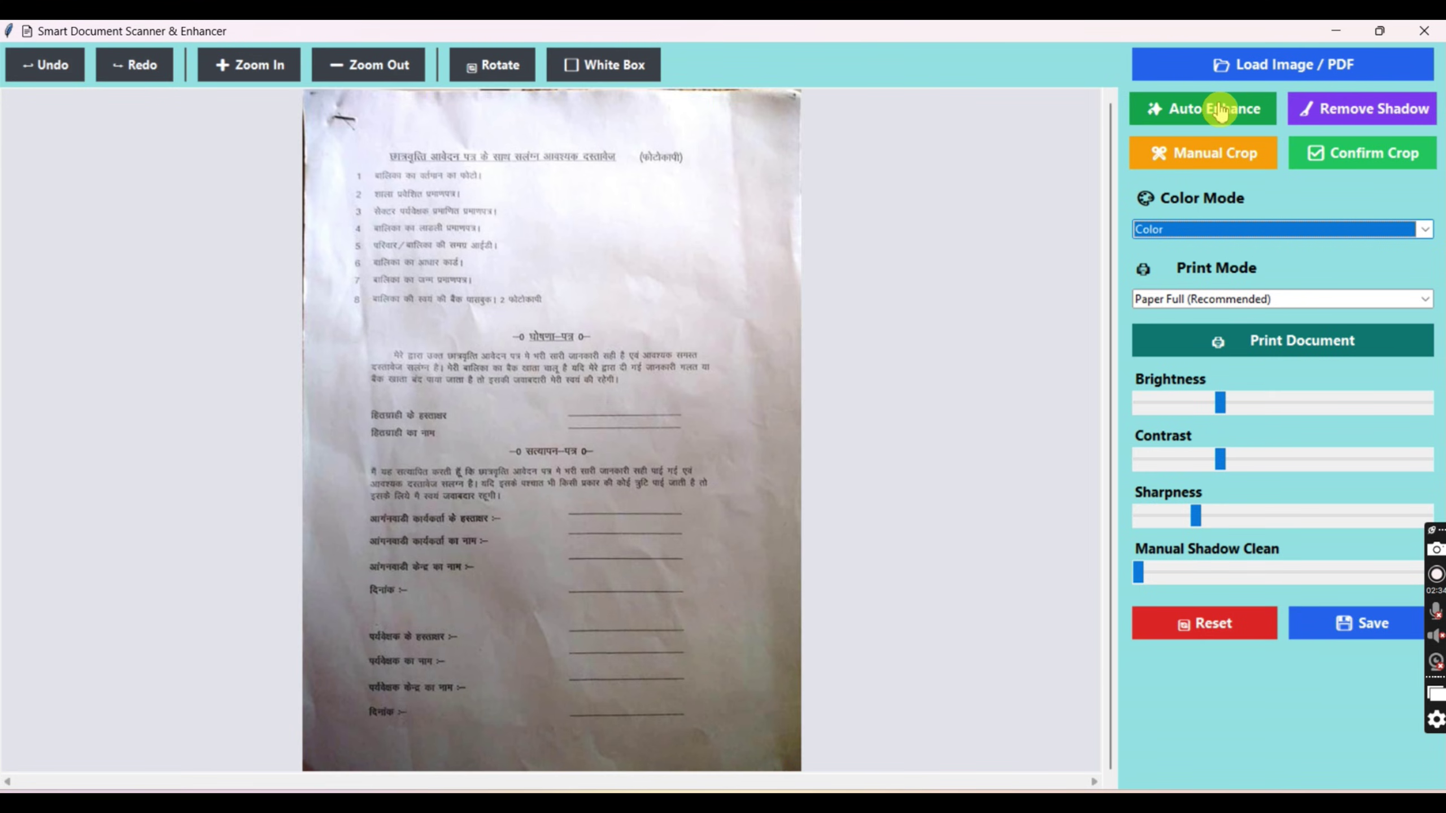
# Step: Auto-enhance the second document, switch it to the Gray color mode, and adjust its brightness and contrast
pyautogui.click(1210, 108)
pyautogui.click(1189, 229)
pyautogui.click(1173, 258)
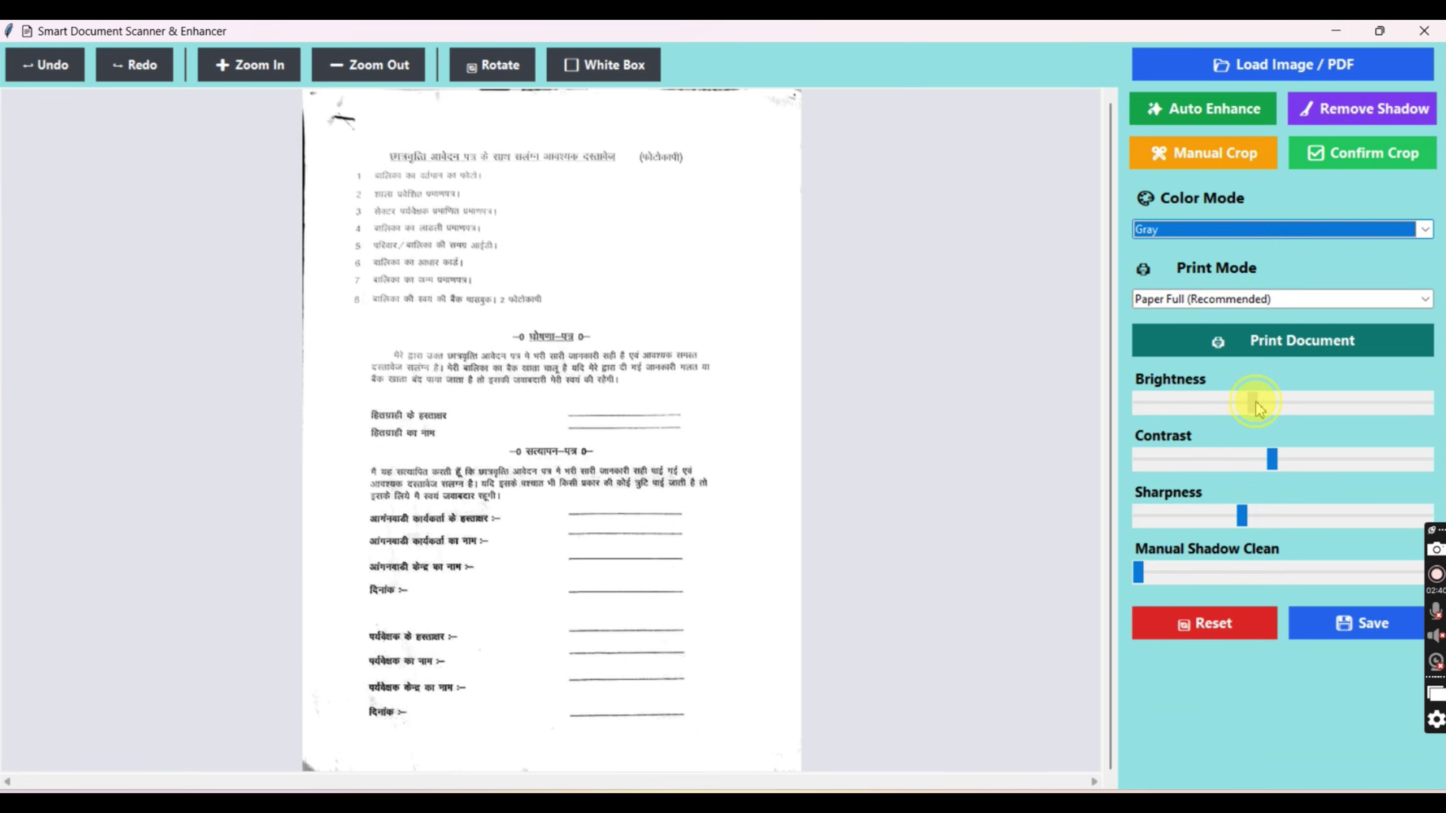
pyautogui.moveTo(1259, 401)
pyautogui.mouseDown()
pyautogui.moveTo(1230, 403)
pyautogui.moveTo(1426, 403)
pyautogui.moveTo(1238, 403)
pyautogui.mouseUp()
pyautogui.click(1325, 465)
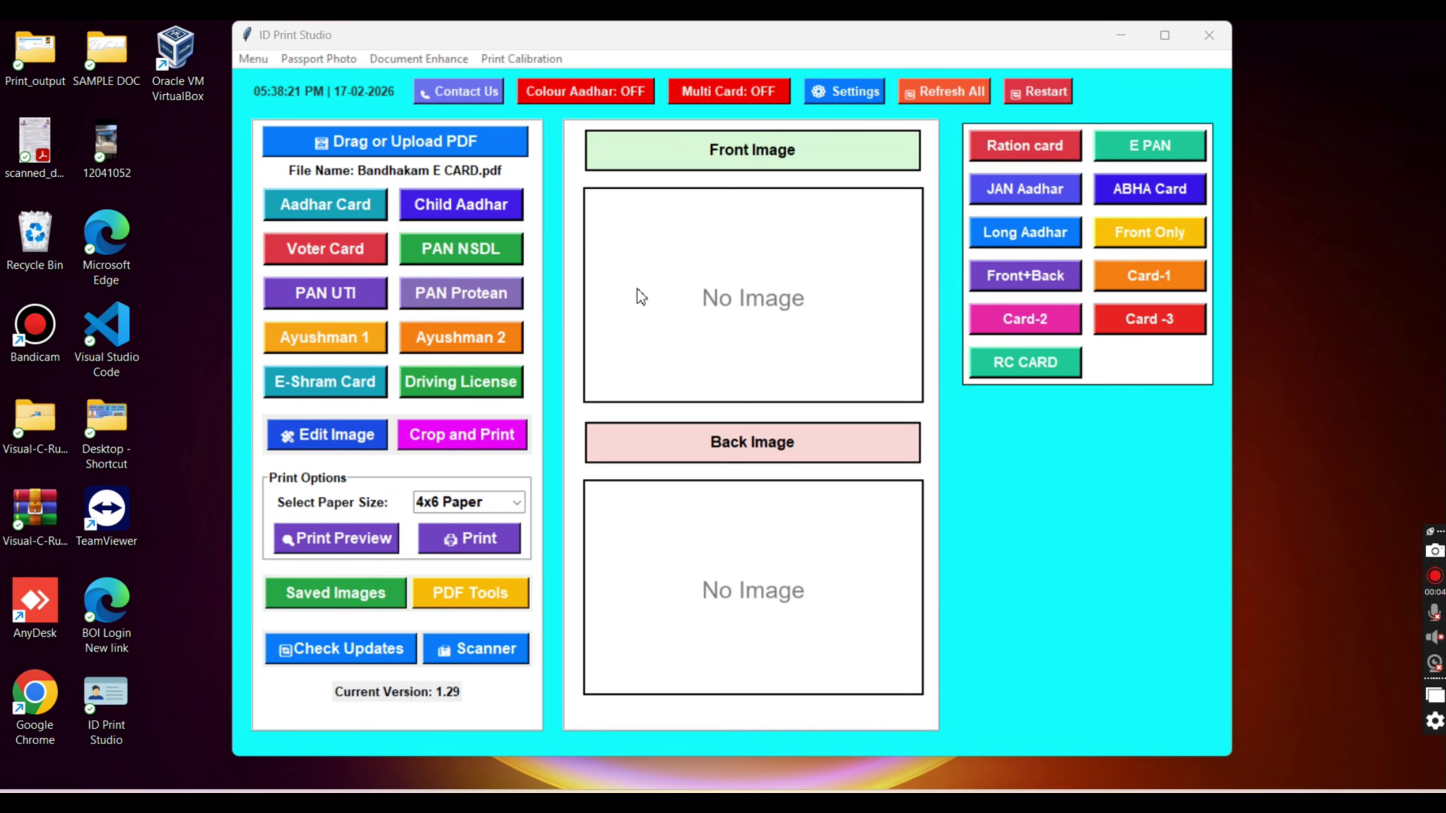
# Step: Add a new ID card type named "bandkam card" in the settings and return to the main window
pyautogui.click(845, 91)
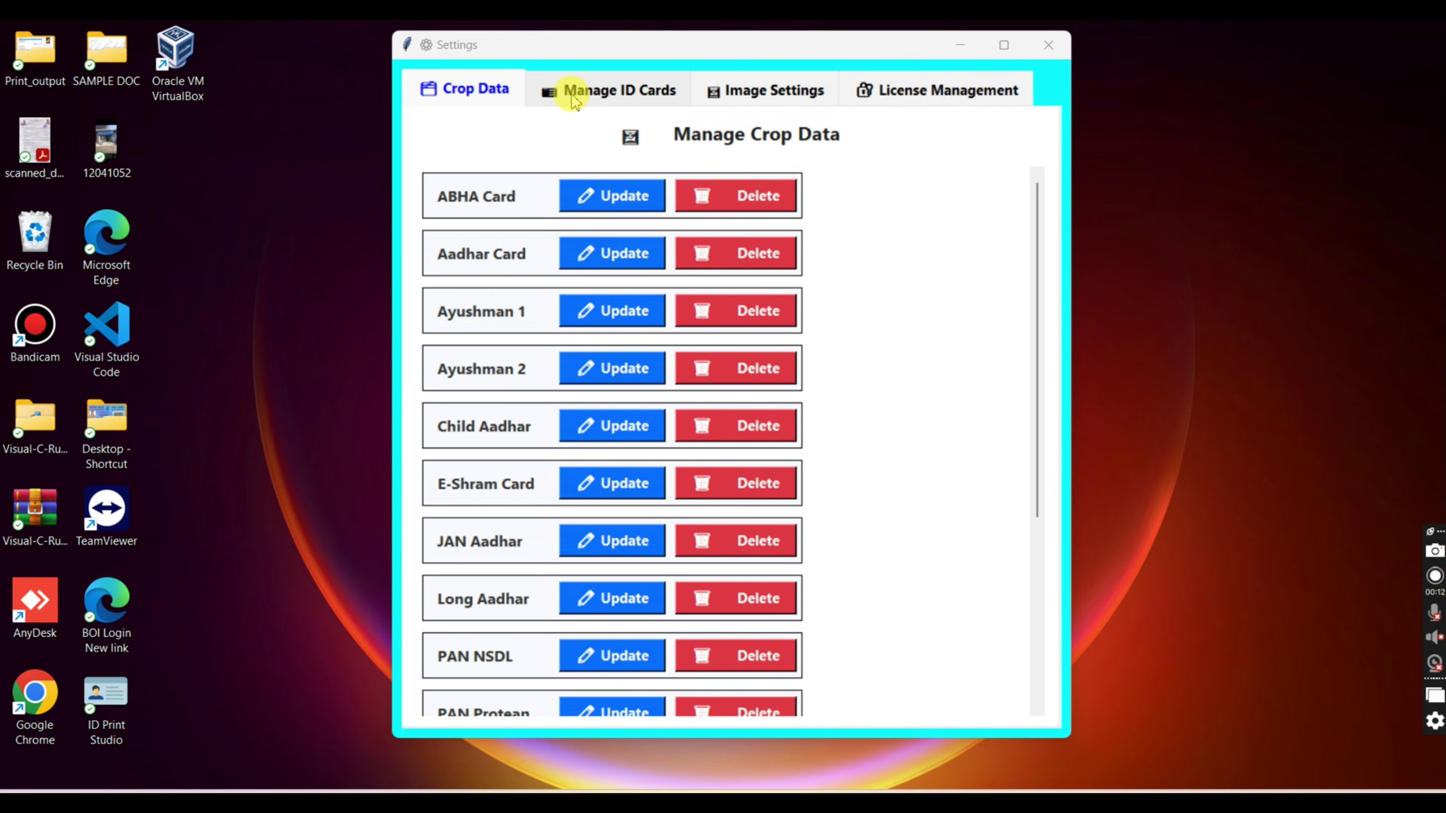
pyautogui.click(575, 102)
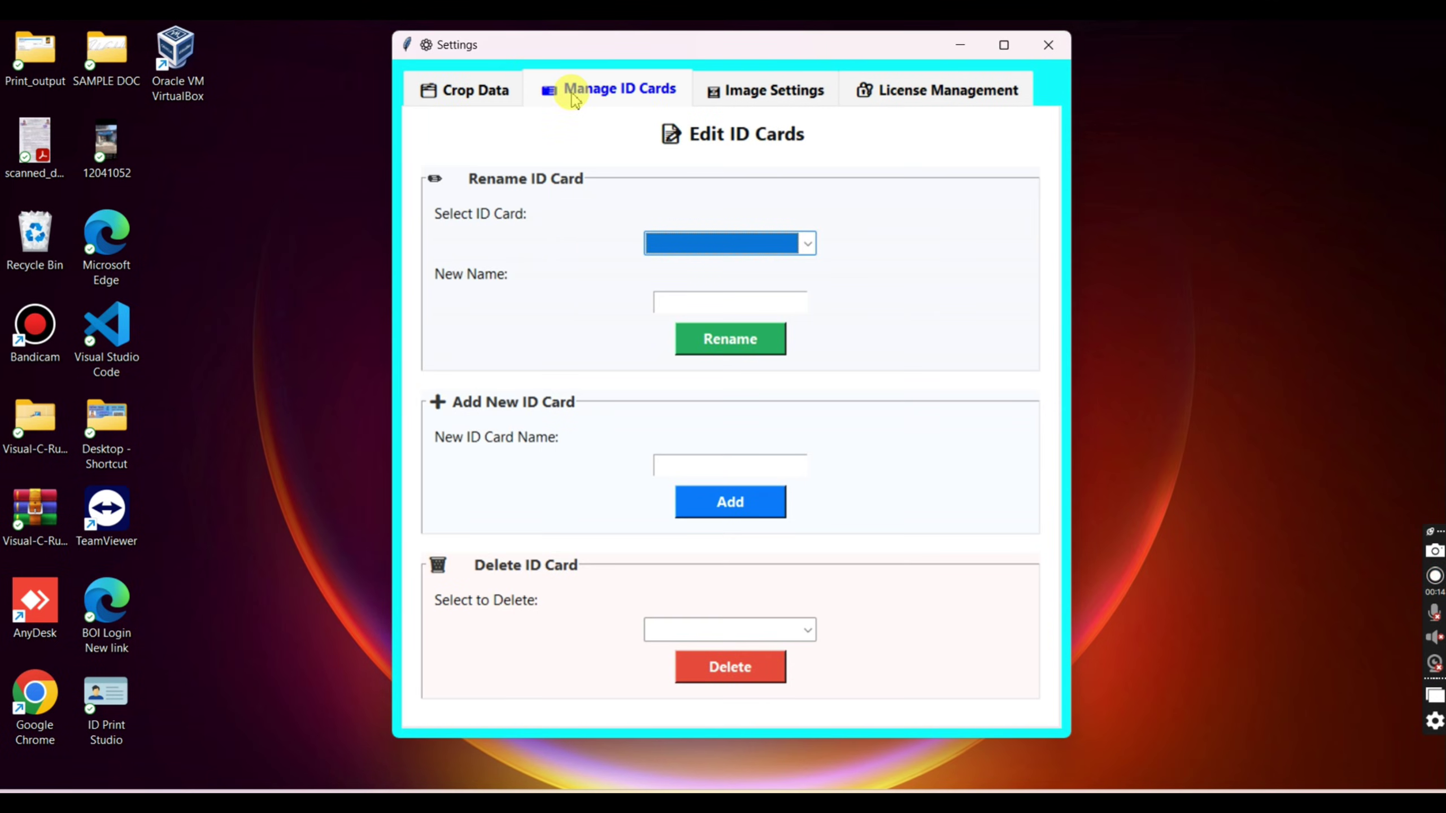
pyautogui.click(750, 465)
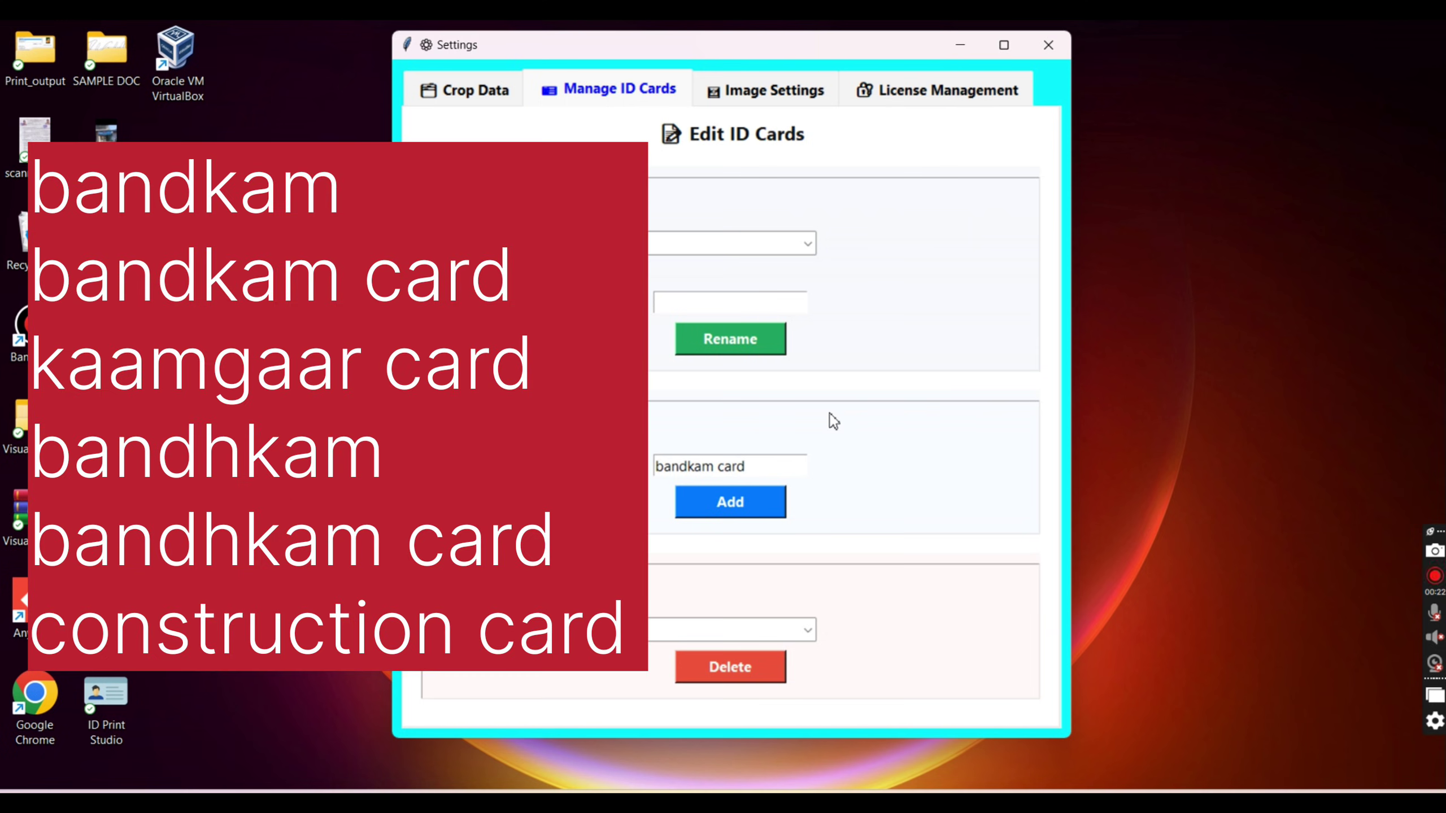
pyautogui.click(739, 515)
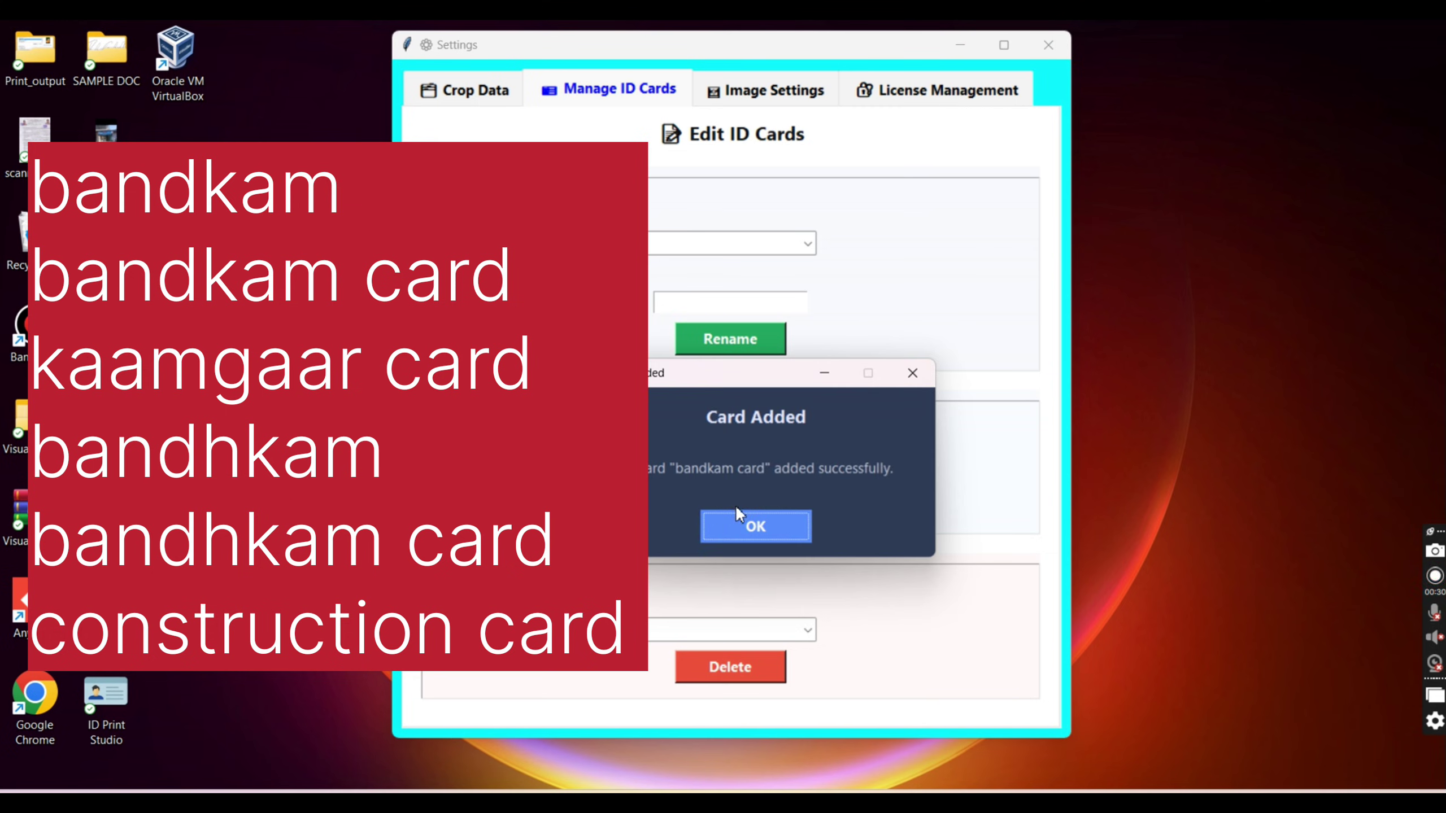
pyautogui.click(743, 522)
pyautogui.click(1046, 46)
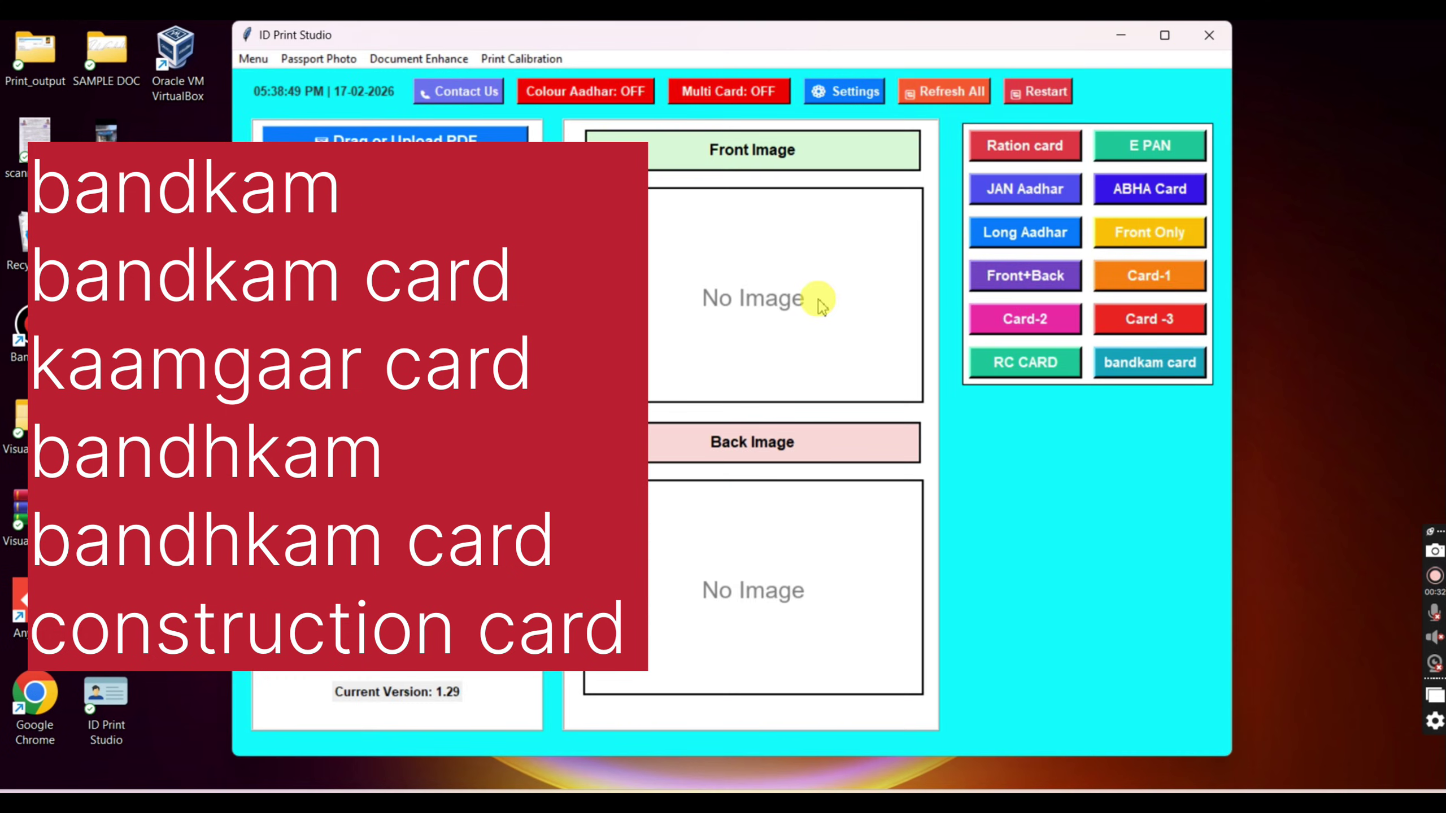
# Step: Open the loaded PDF as a bandkam card and crop its front image around the details, photo and QR code
pyautogui.click(1150, 364)
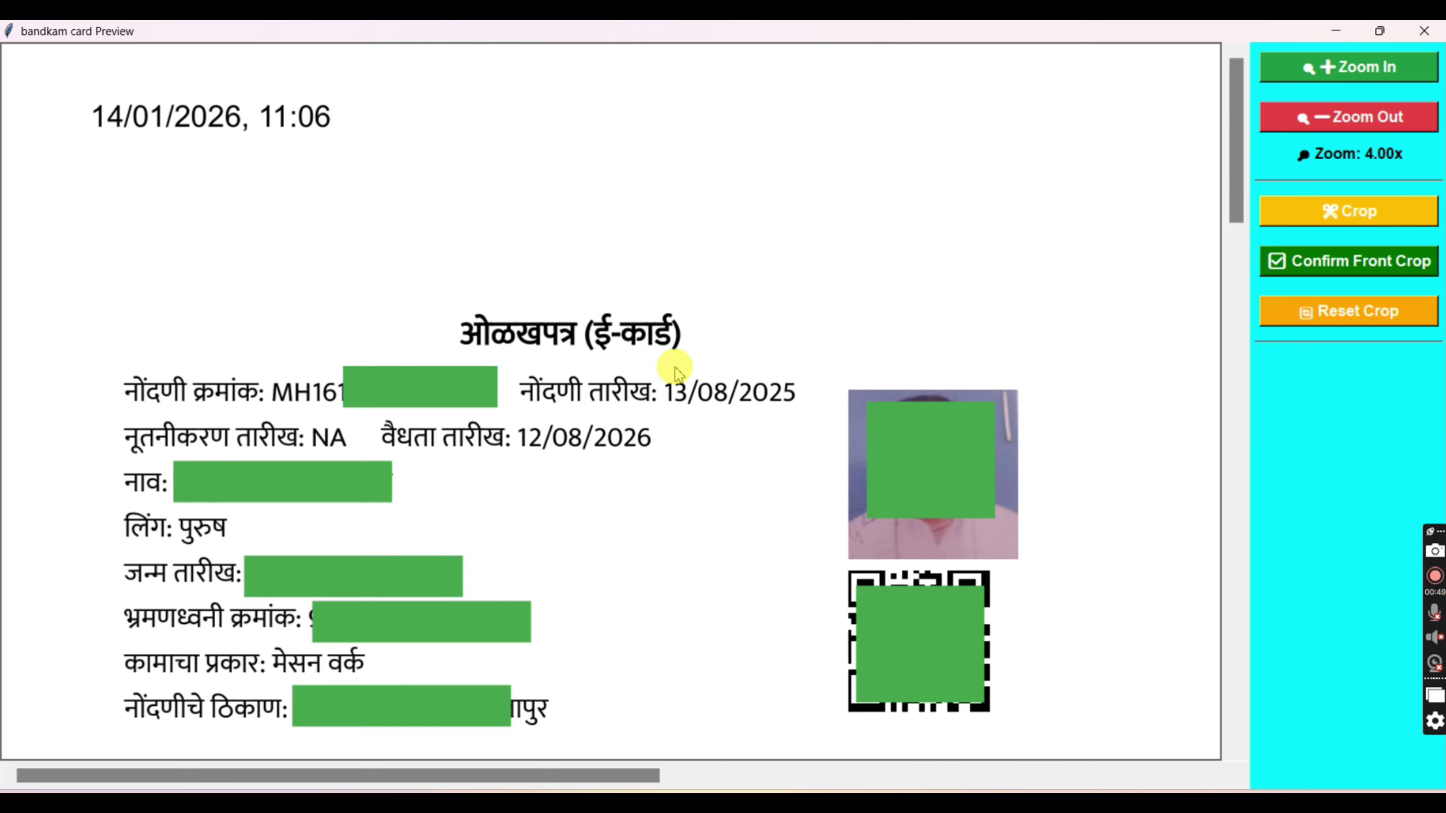
pyautogui.scroll(-3, 673, 373)
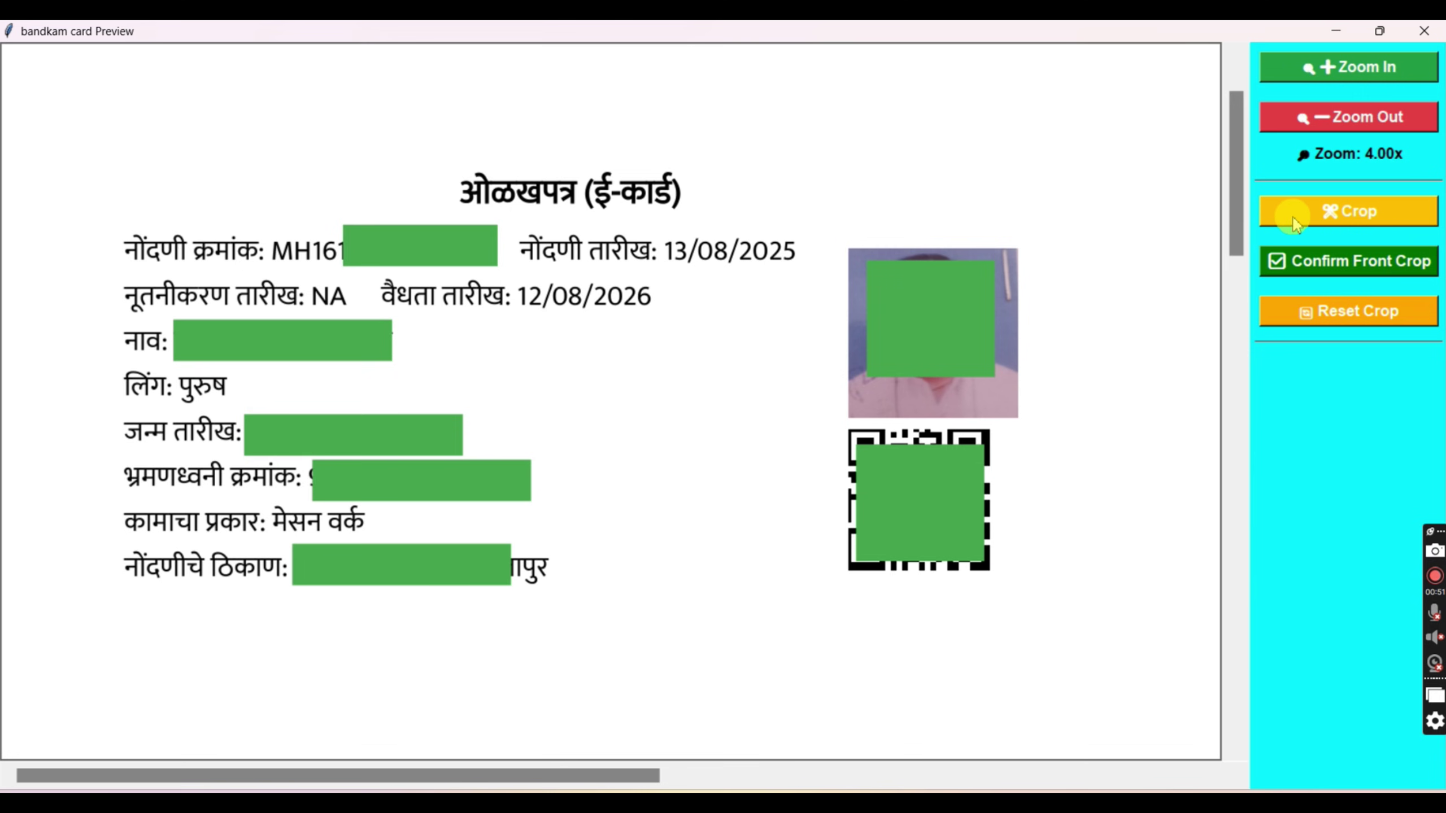
pyautogui.click(1297, 222)
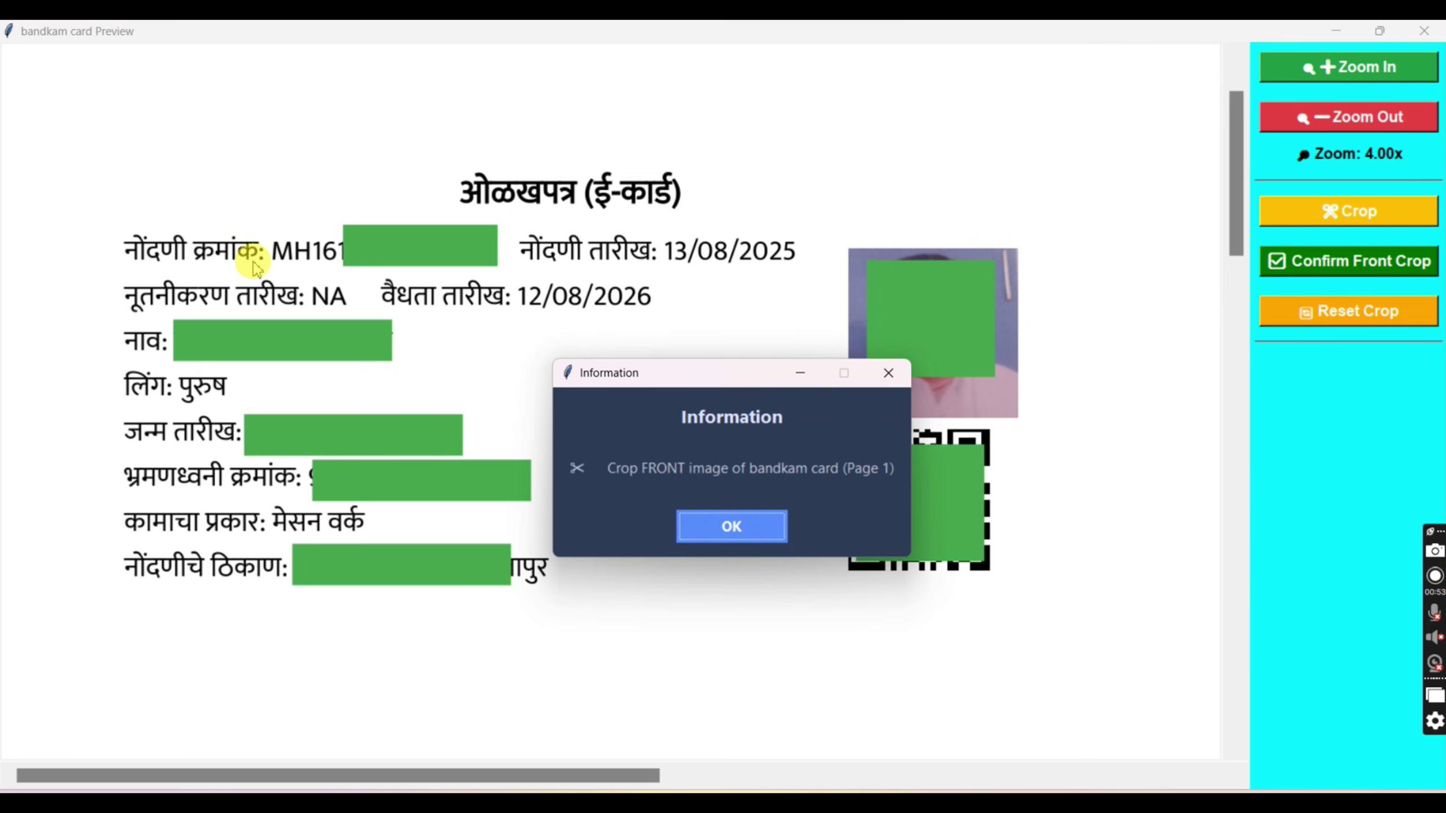
pyautogui.press('Return')
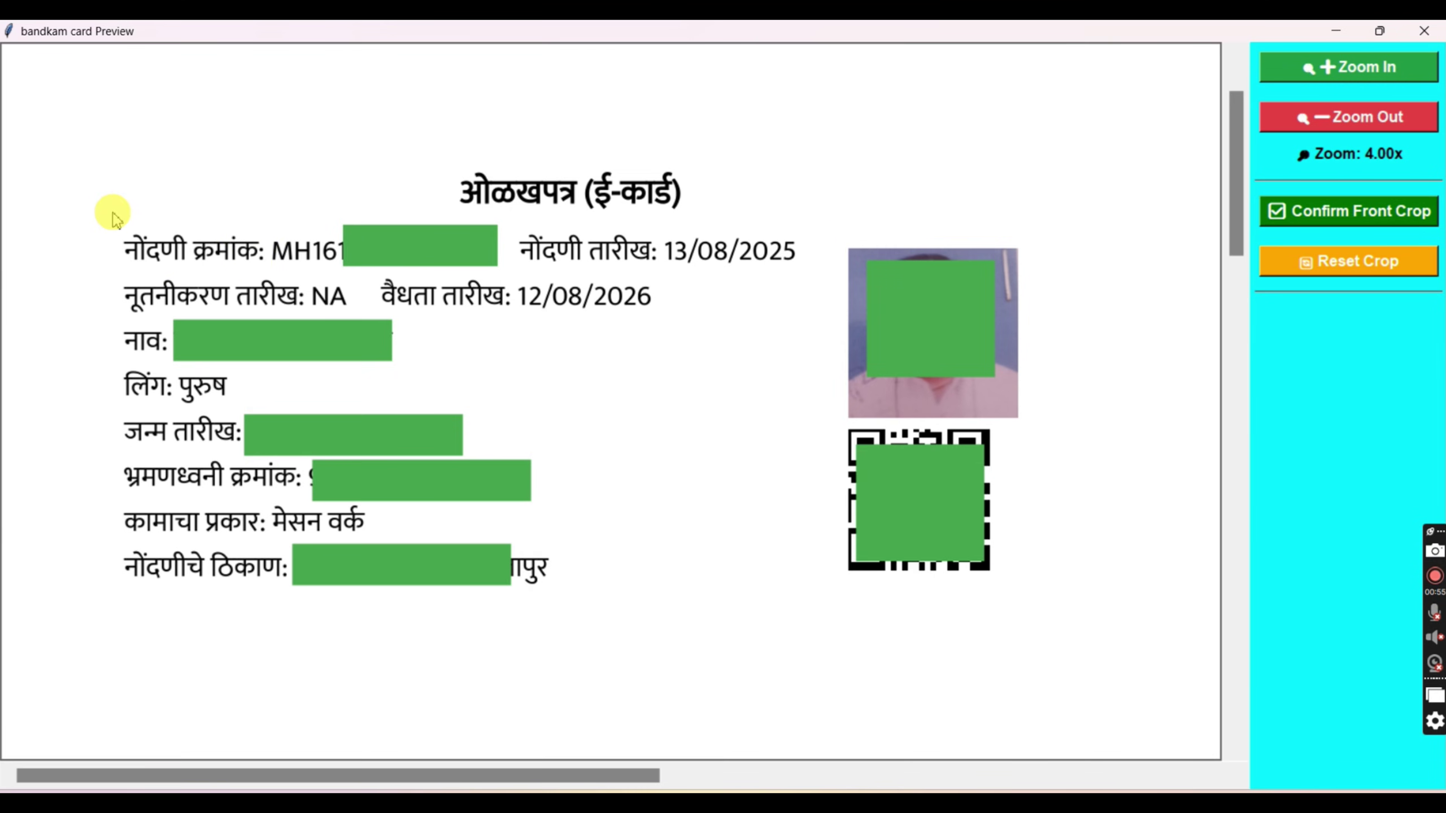
pyautogui.moveTo(113, 211)
pyautogui.mouseDown()
pyautogui.moveTo(675, 307)
pyautogui.moveTo(911, 433)
pyautogui.moveTo(1058, 593)
pyautogui.moveTo(1048, 630)
pyautogui.mouseUp()
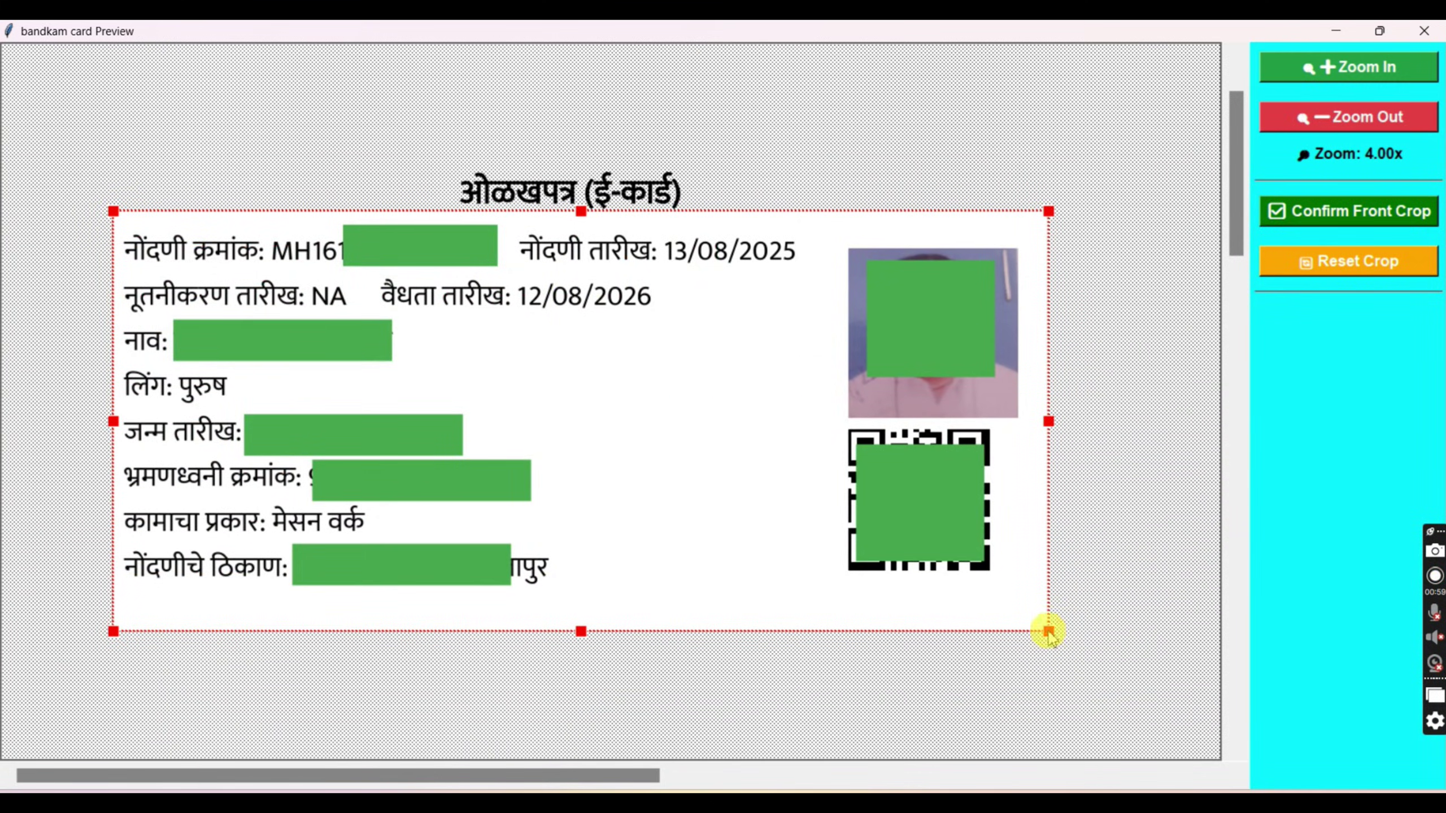
pyautogui.click(1330, 210)
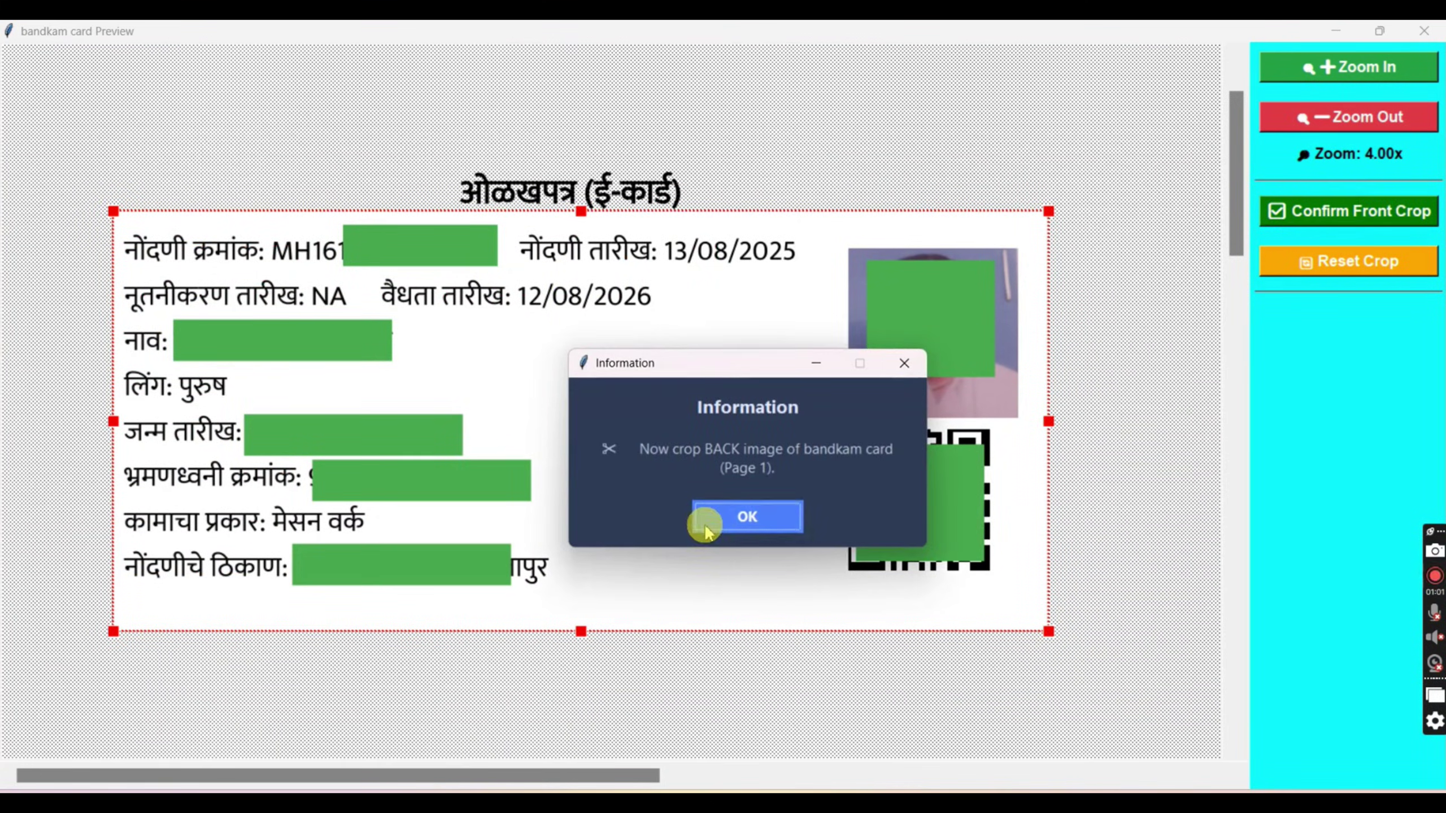
# Step: Crop a rectangle from the blank area below the front crop as the bandkam card's back image and confirm it
pyautogui.click(706, 528)
pyautogui.scroll(-4, 711, 533)
pyautogui.moveTo(315, 414); pyautogui.dragTo(713, 639)
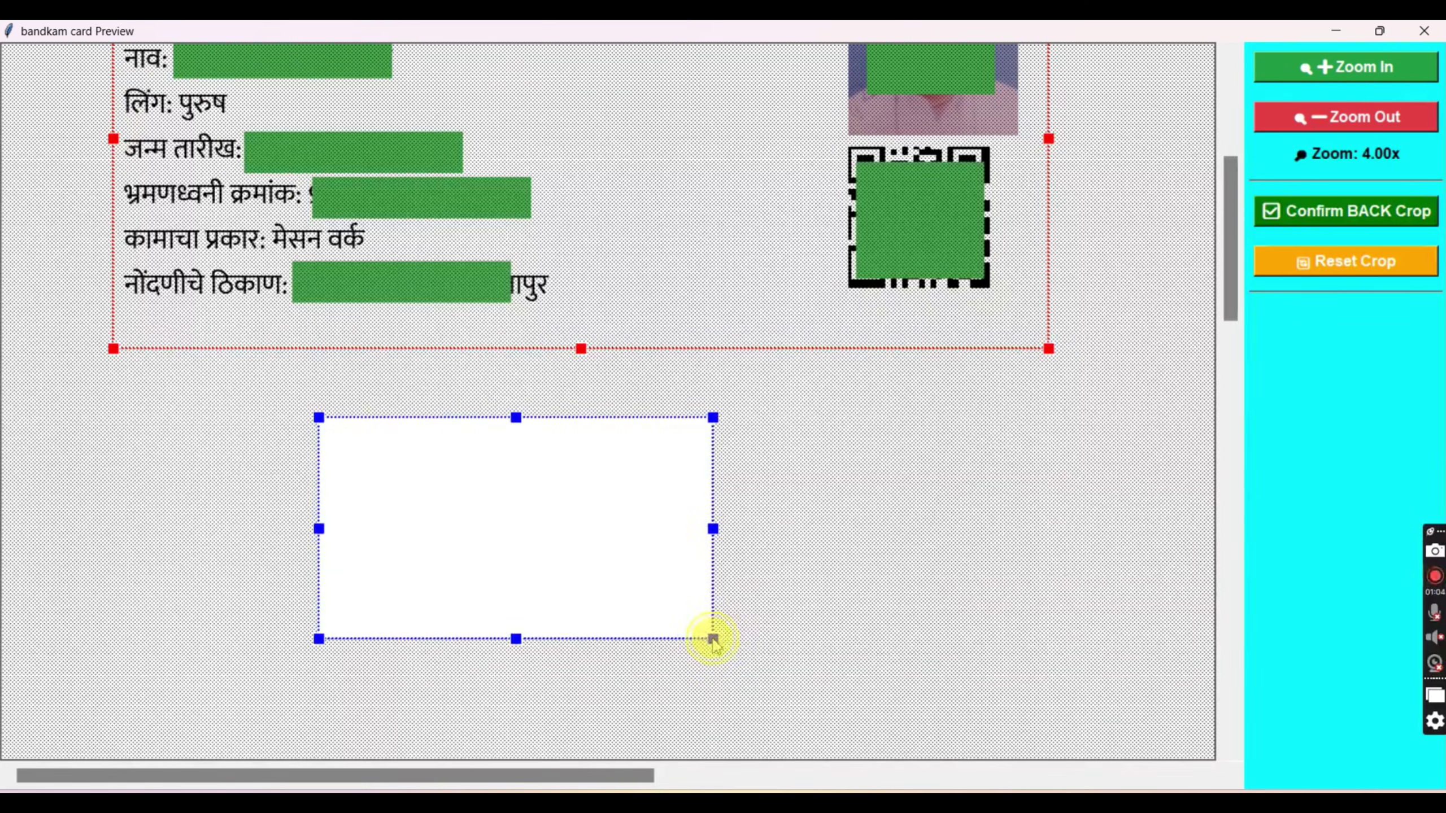
pyautogui.click(1315, 215)
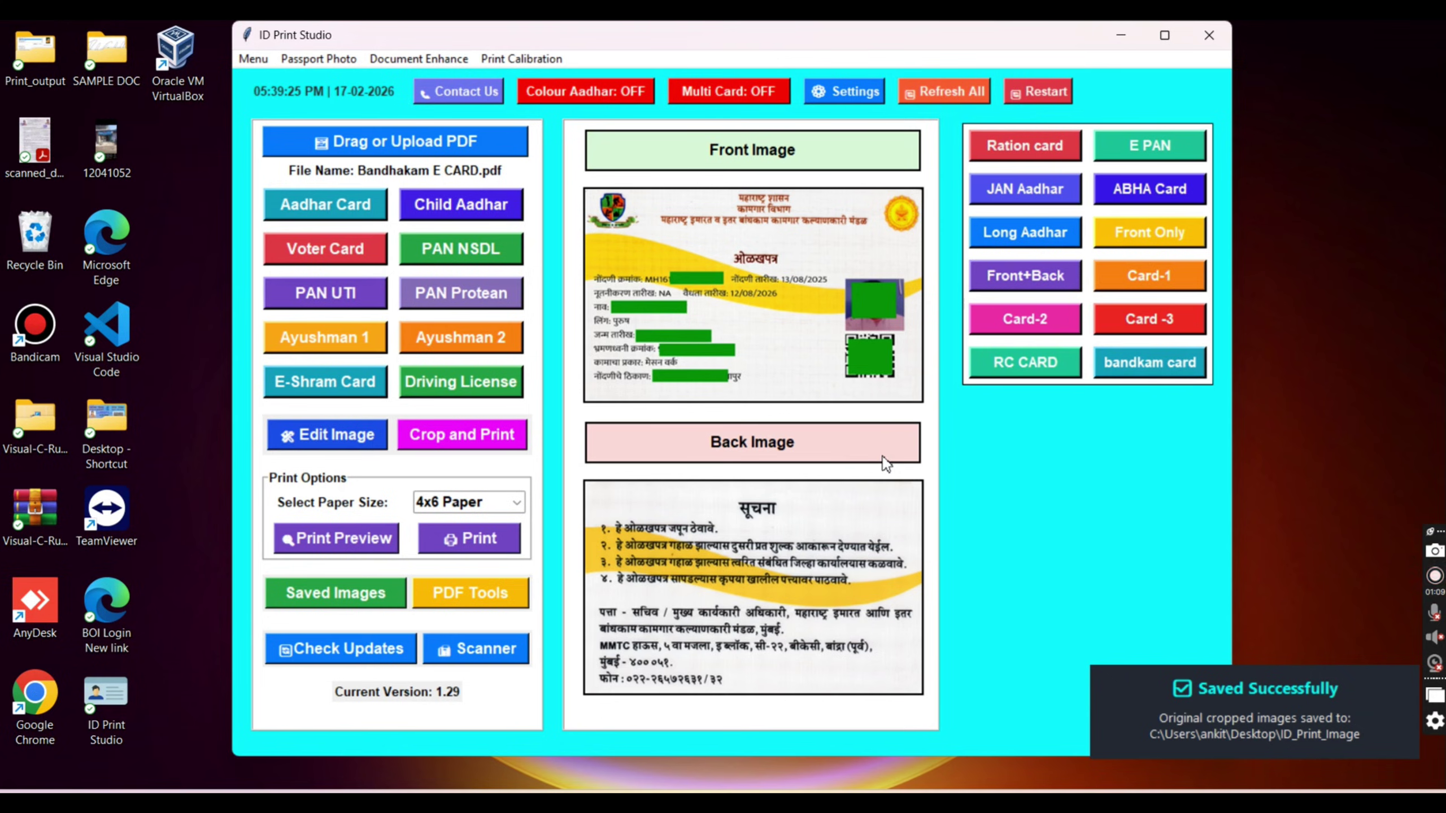
# Step: Start updating the bandkam card's saved crop data in the settings, using the Bandhakam E CARD file from the masked folder
pyautogui.click(845, 92)
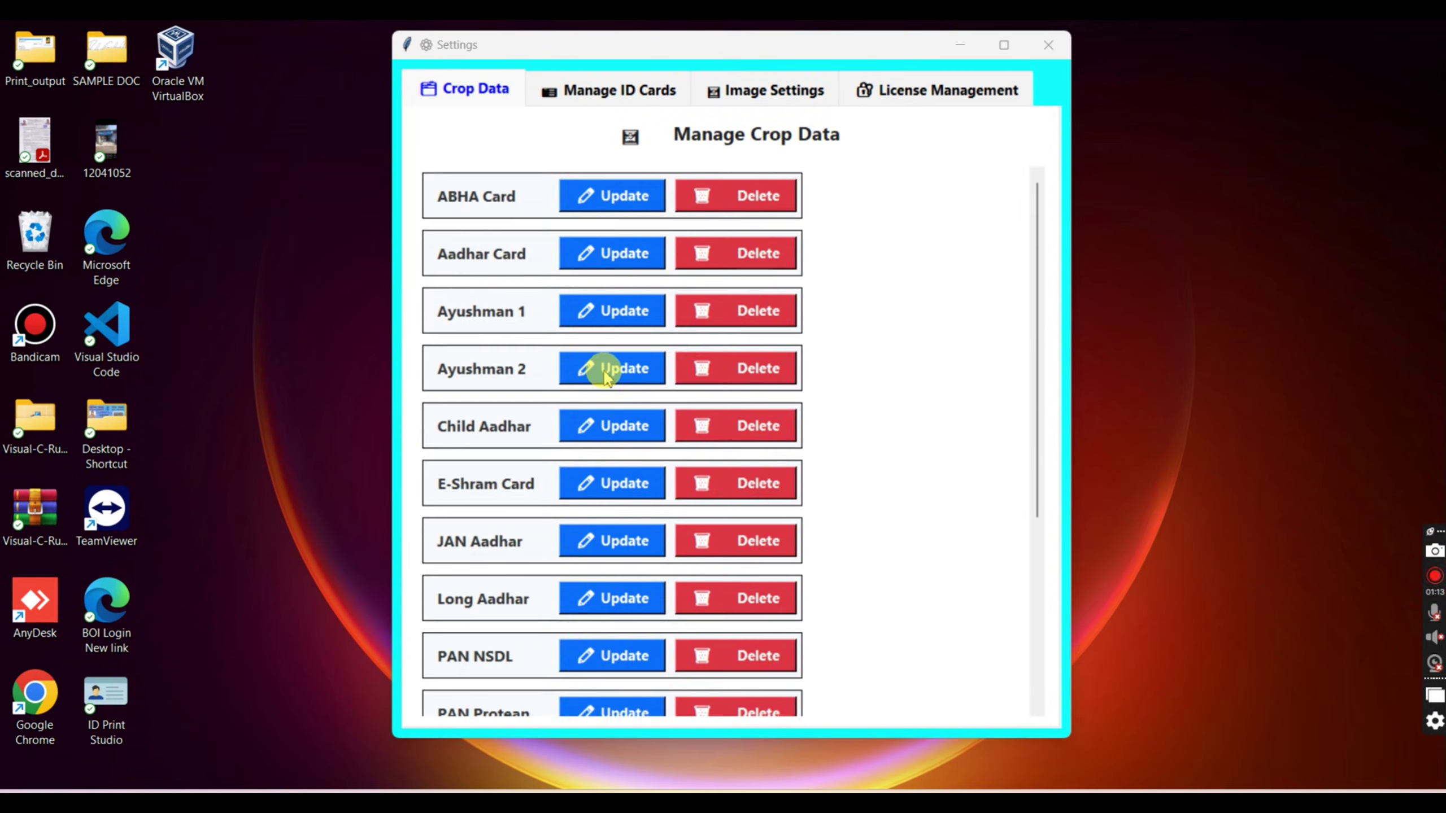
pyautogui.scroll(-5, 555, 636)
pyautogui.click(576, 688)
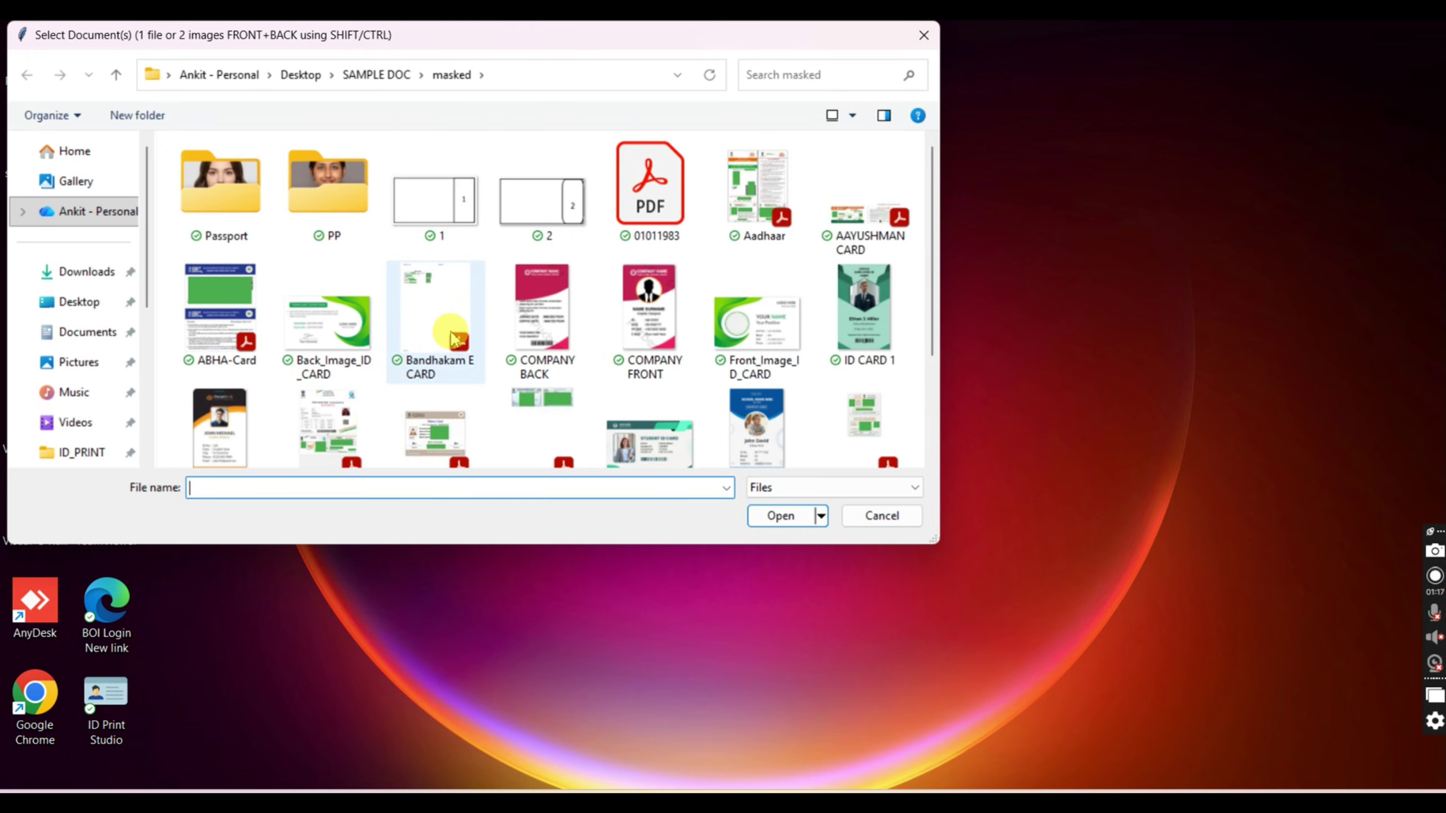
pyautogui.doubleClick(450, 336)
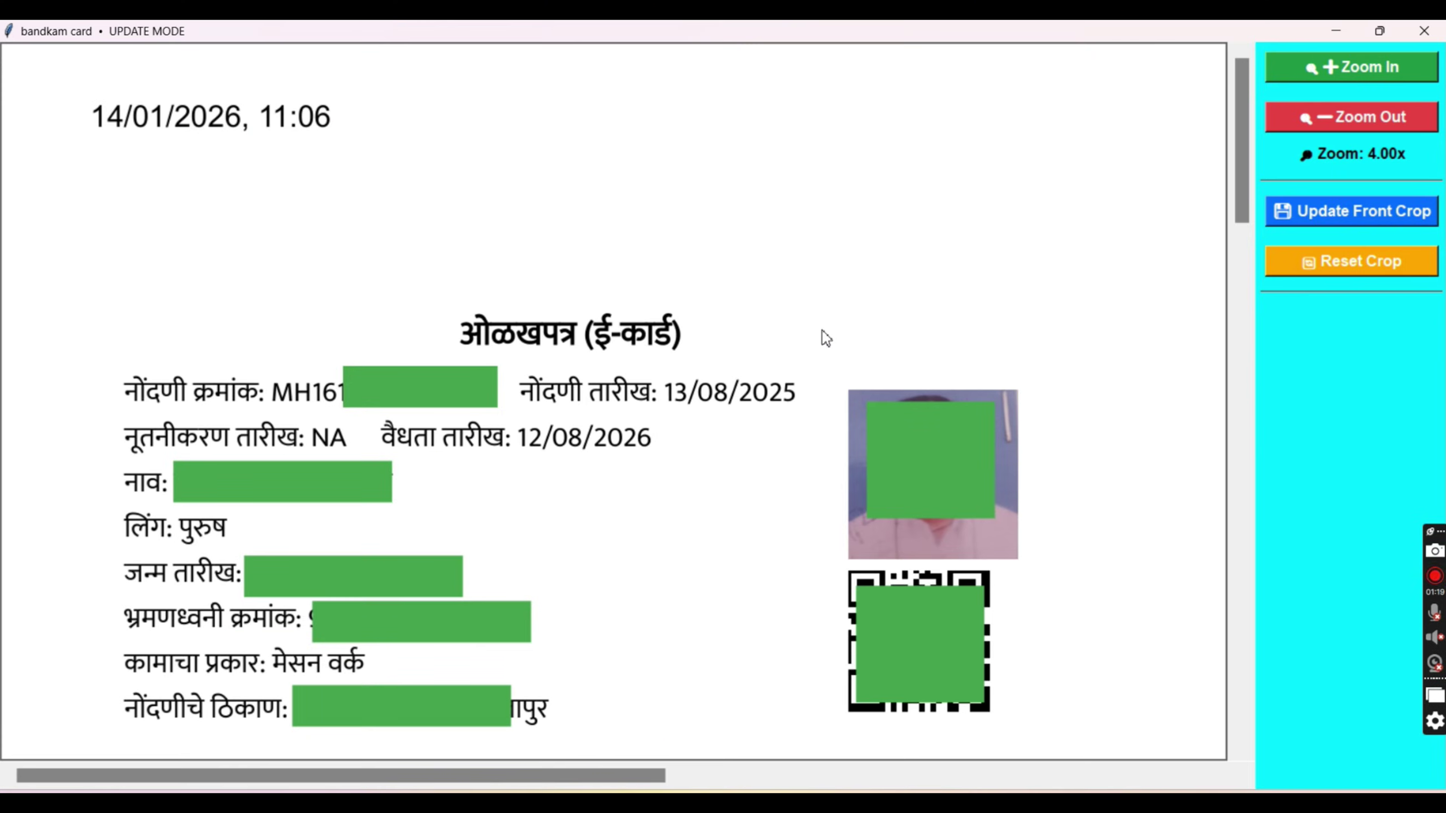
pyautogui.click(757, 516)
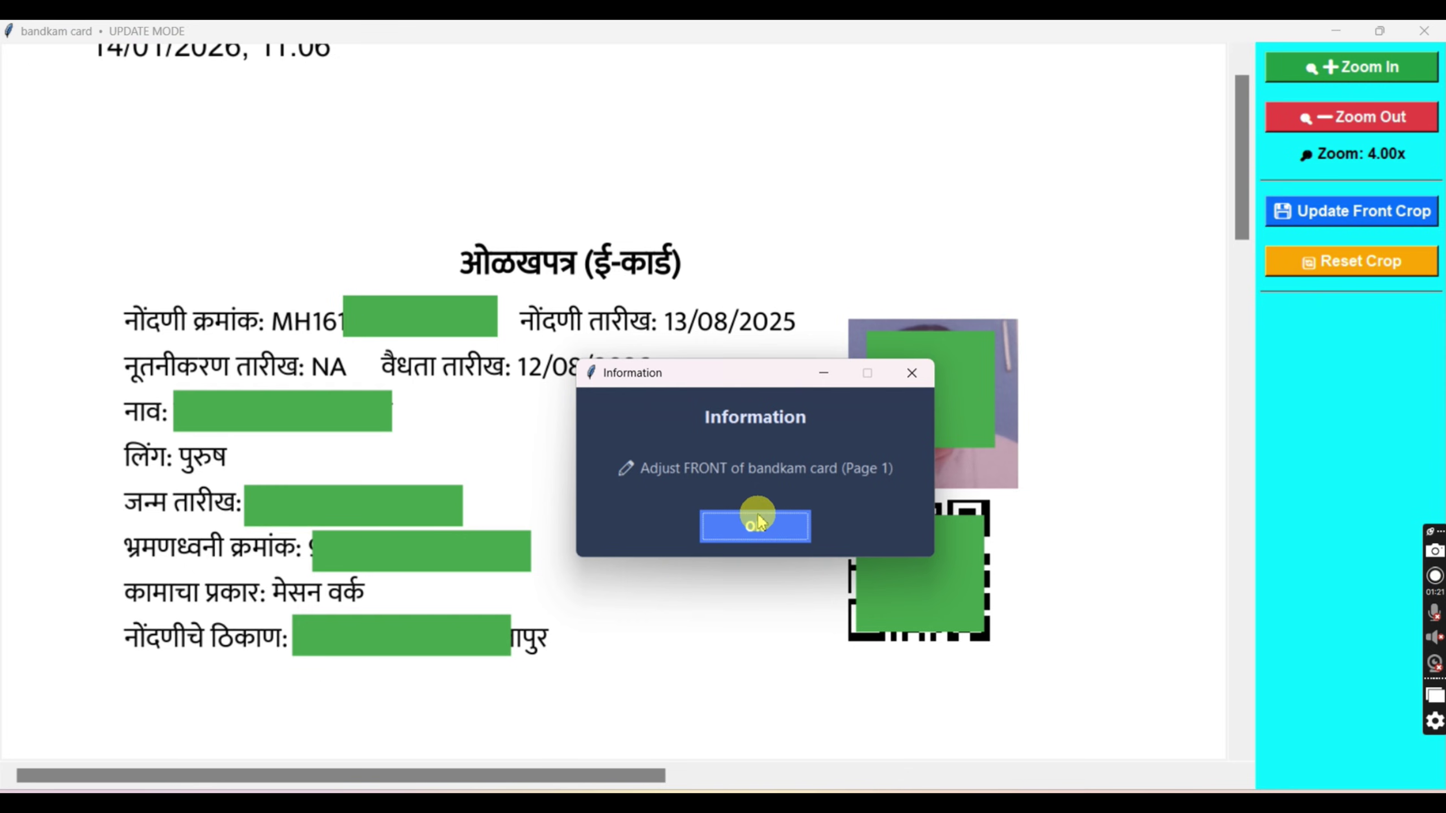
# Step: Narrow the bandkam card's front crop slightly on the photo side, and save the updated front and back crops
pyautogui.click(1037, 496)
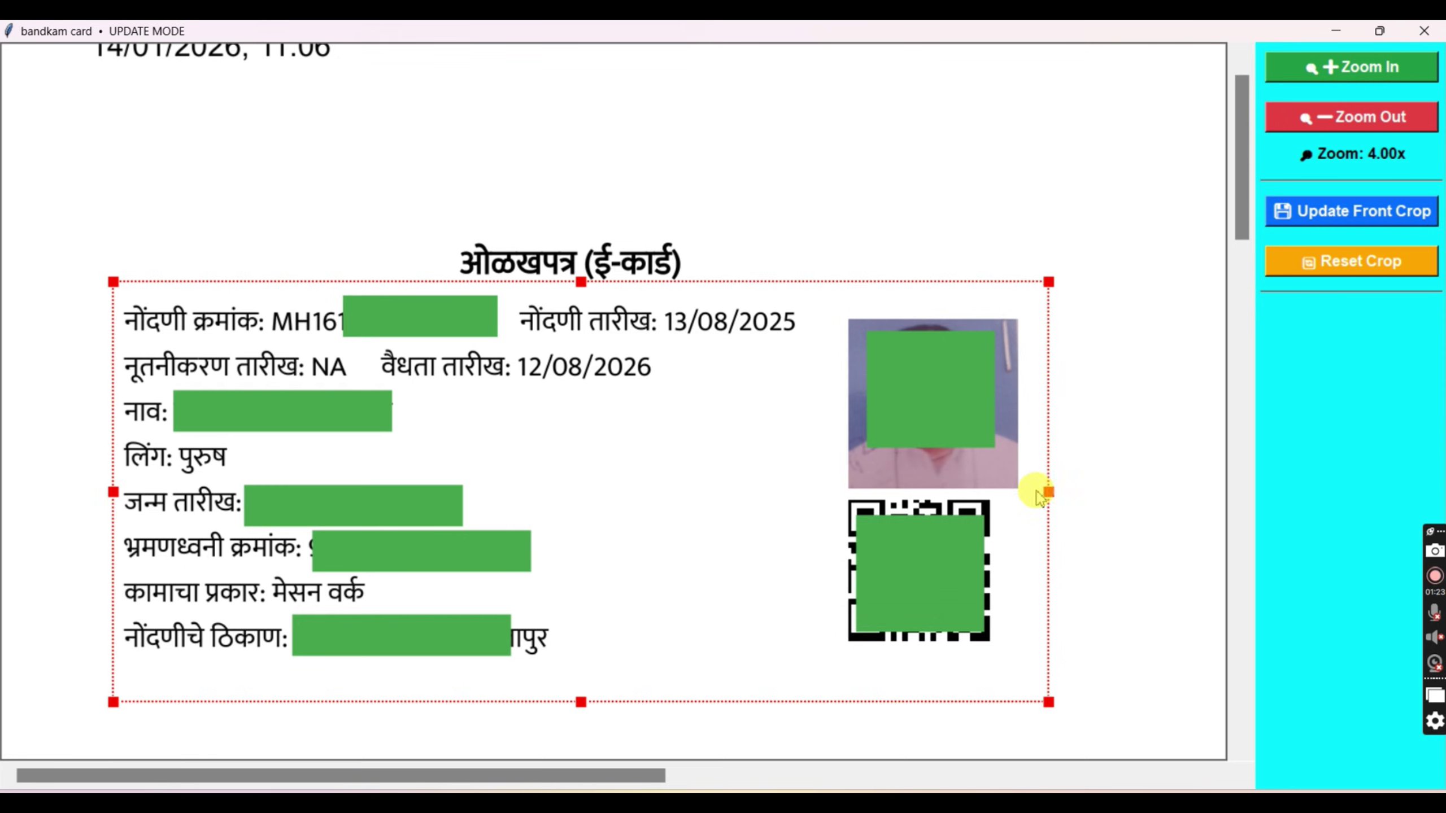
pyautogui.moveTo(1050, 493); pyautogui.dragTo(1031, 493)
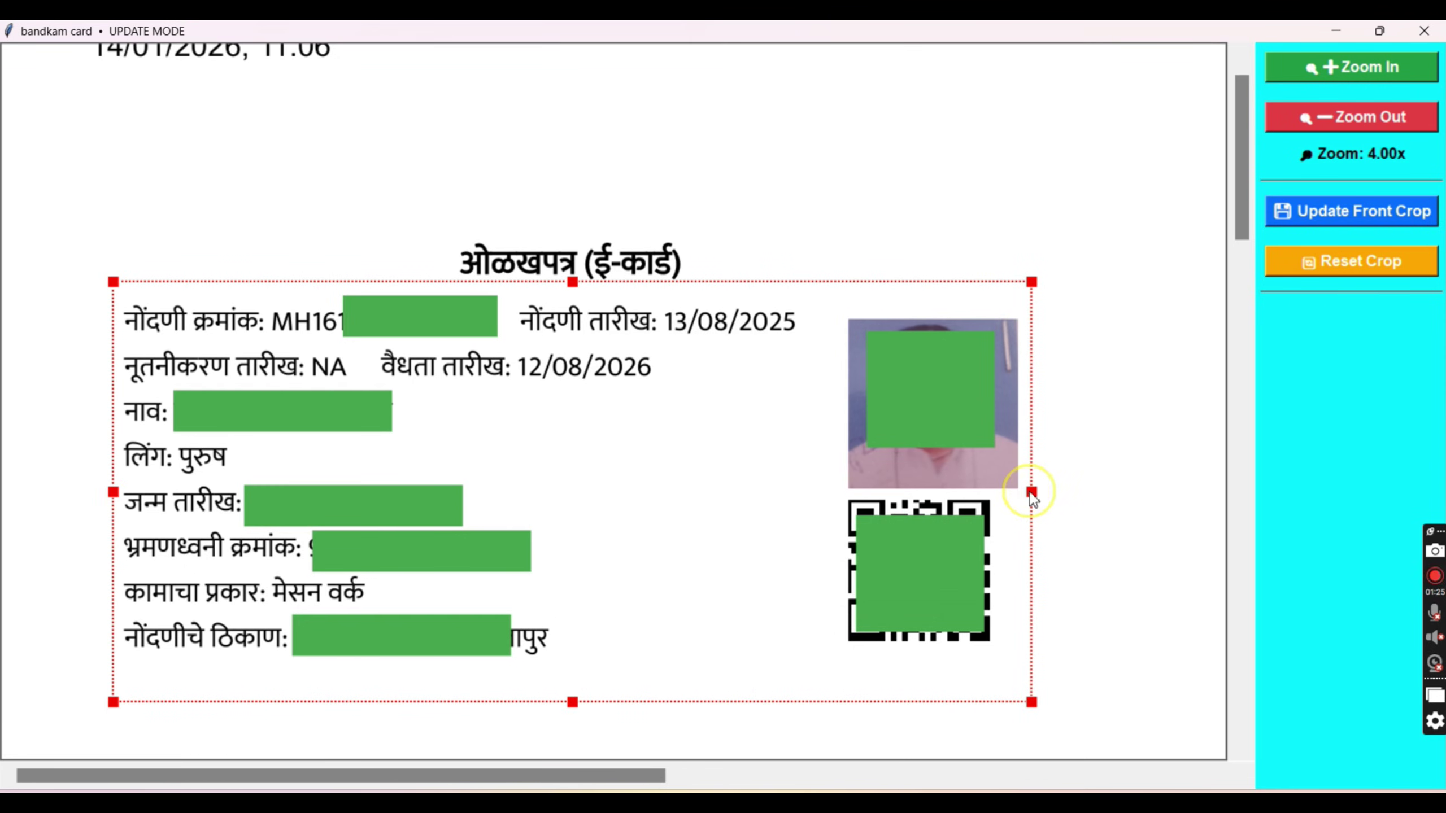
pyautogui.scroll(-5, 618, 466)
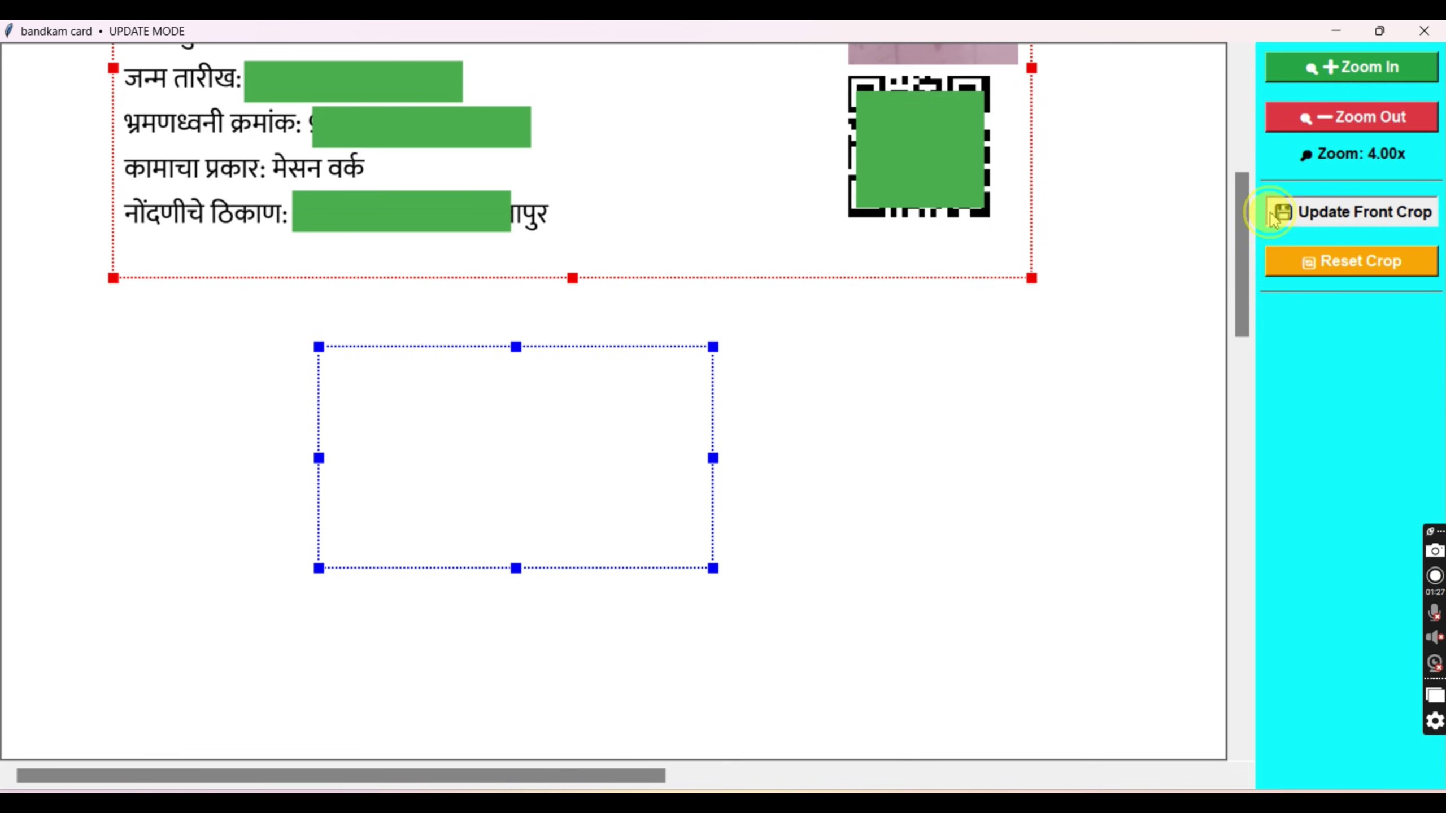
pyautogui.click(1276, 213)
pyautogui.click(791, 538)
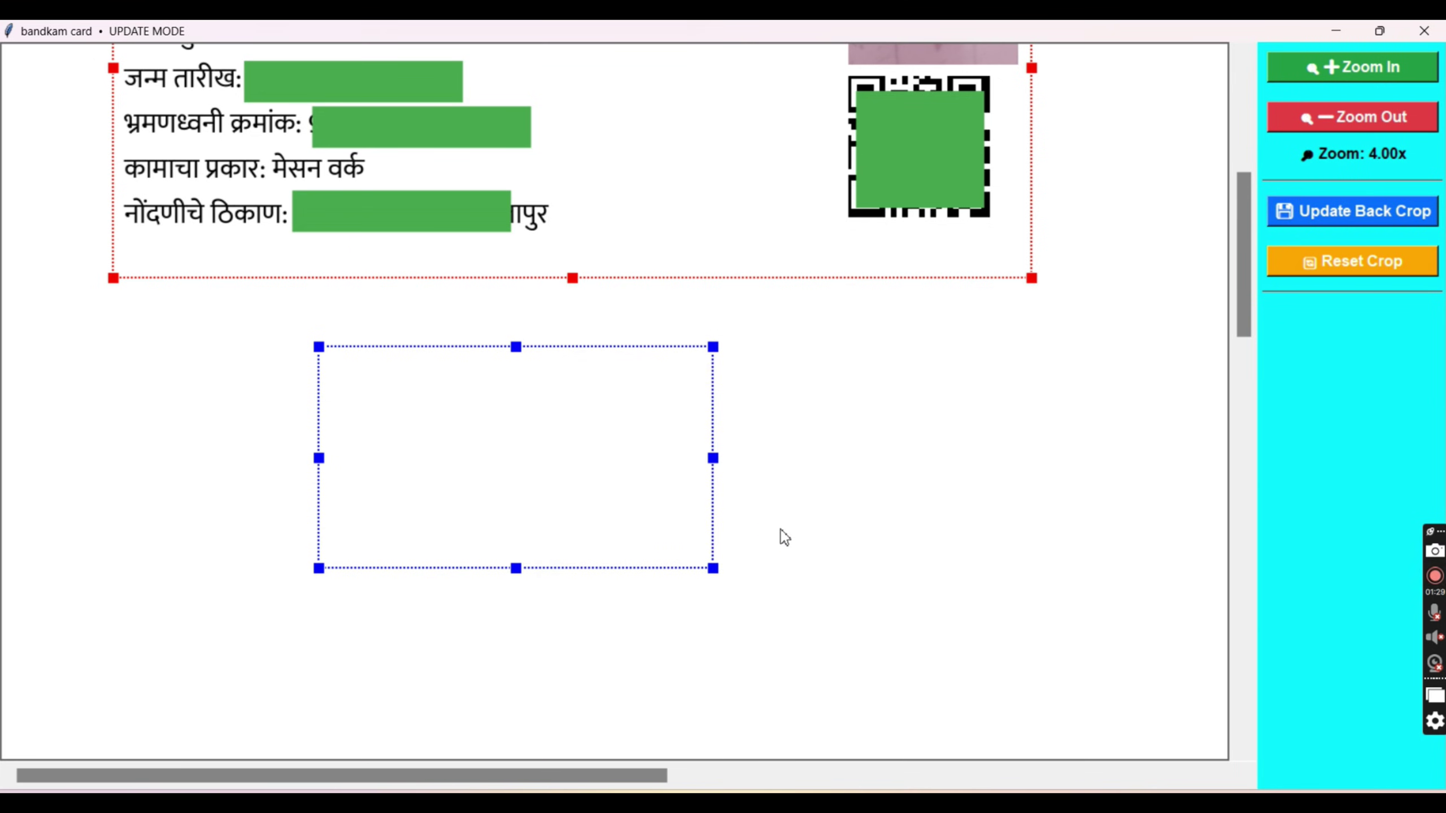
pyautogui.click(1370, 213)
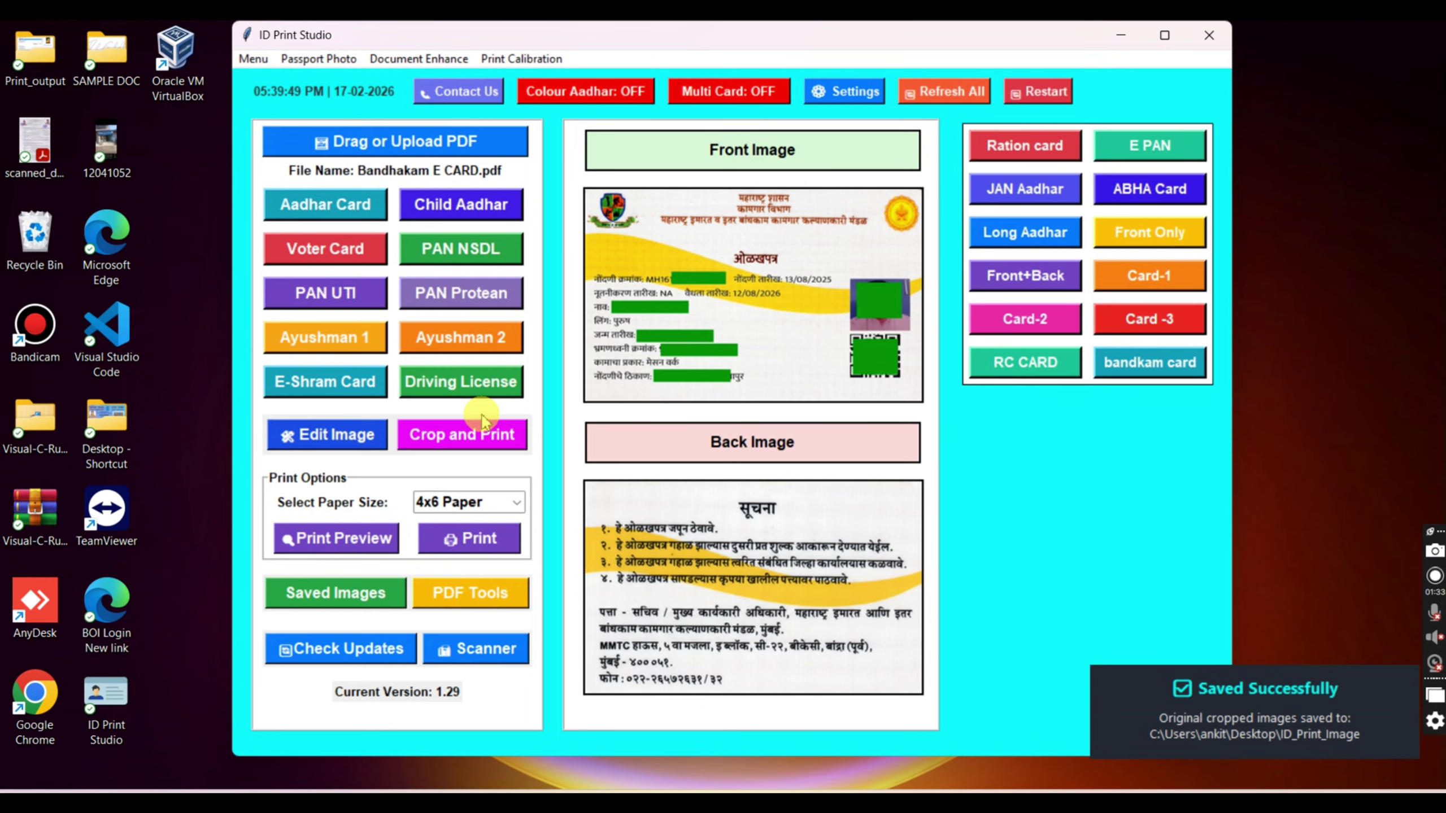
# Step: Preview the bandkam card on 4x6 Paper, change the paper size to PVC Card, and preview that layout too
pyautogui.click(313, 546)
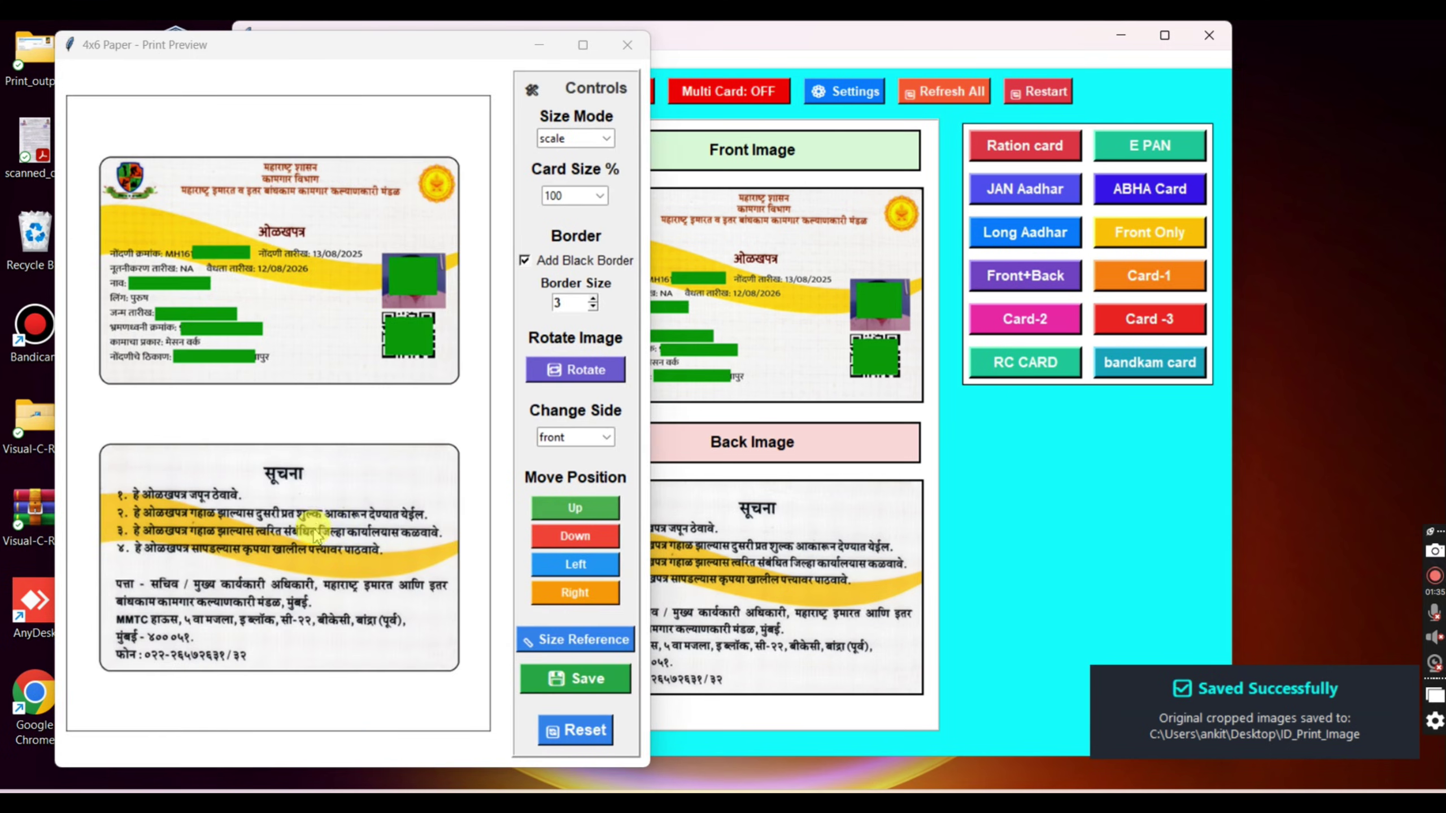
pyautogui.click(627, 55)
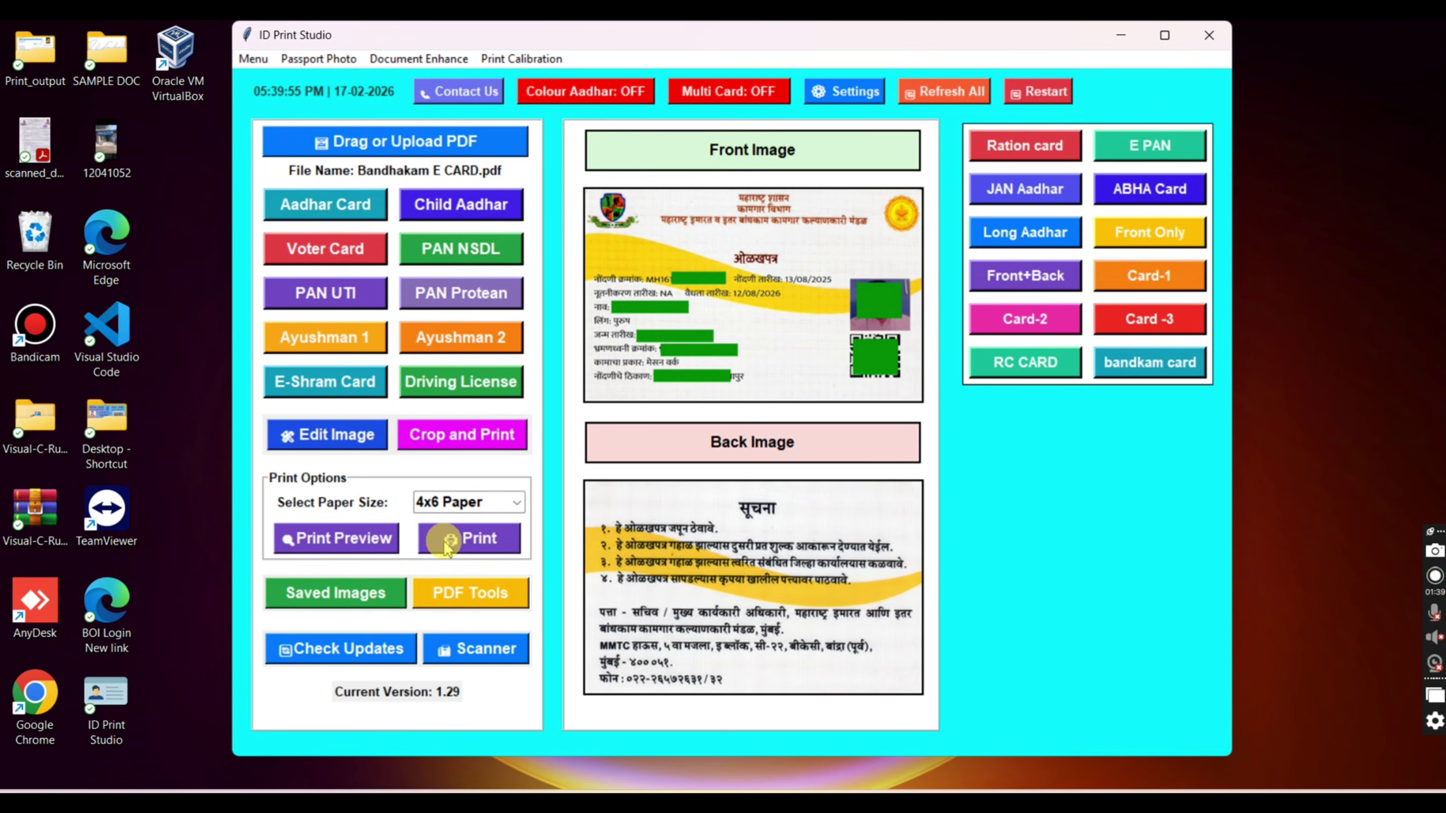
pyautogui.click(462, 503)
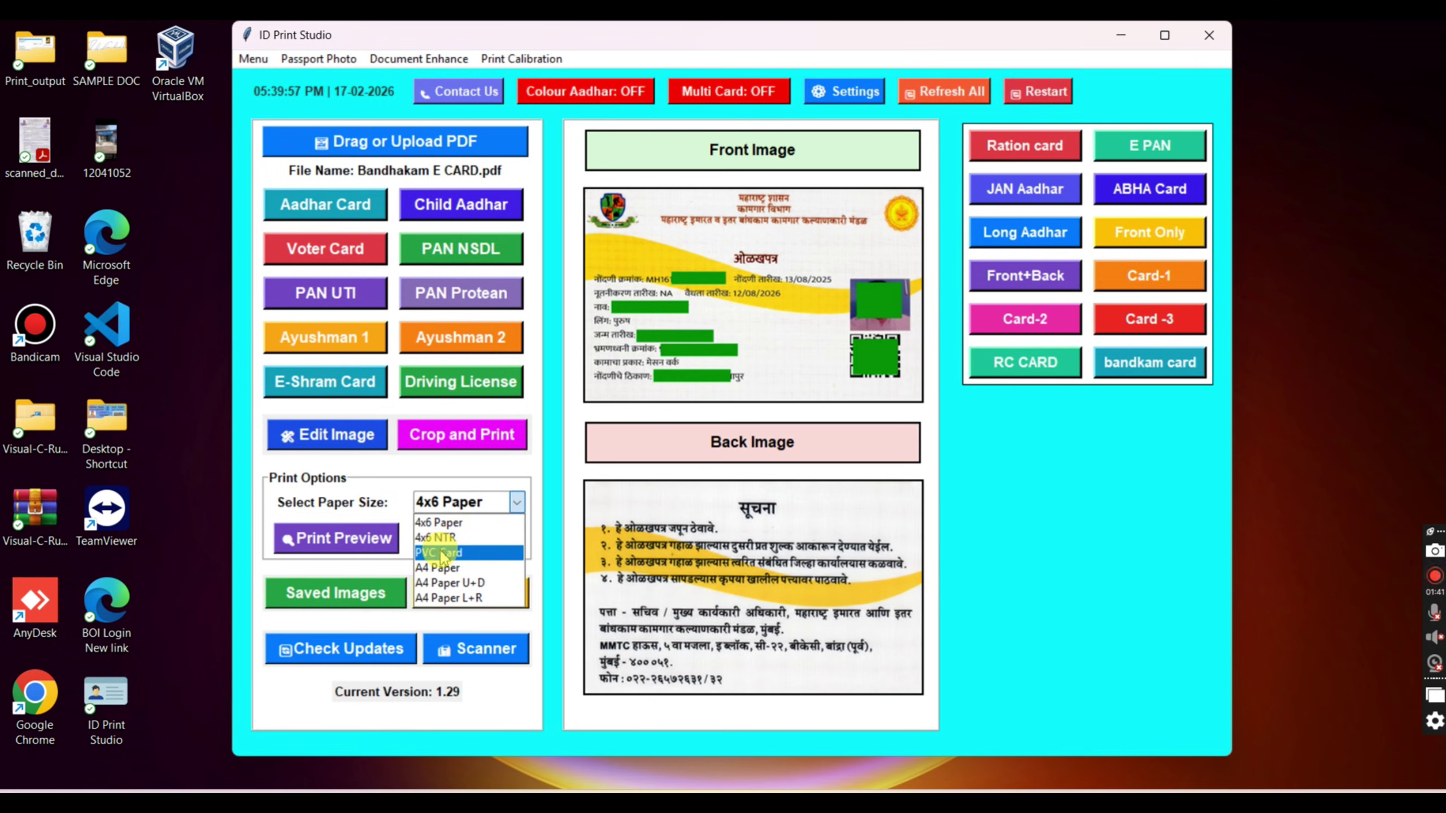
pyautogui.click(442, 552)
pyautogui.click(326, 540)
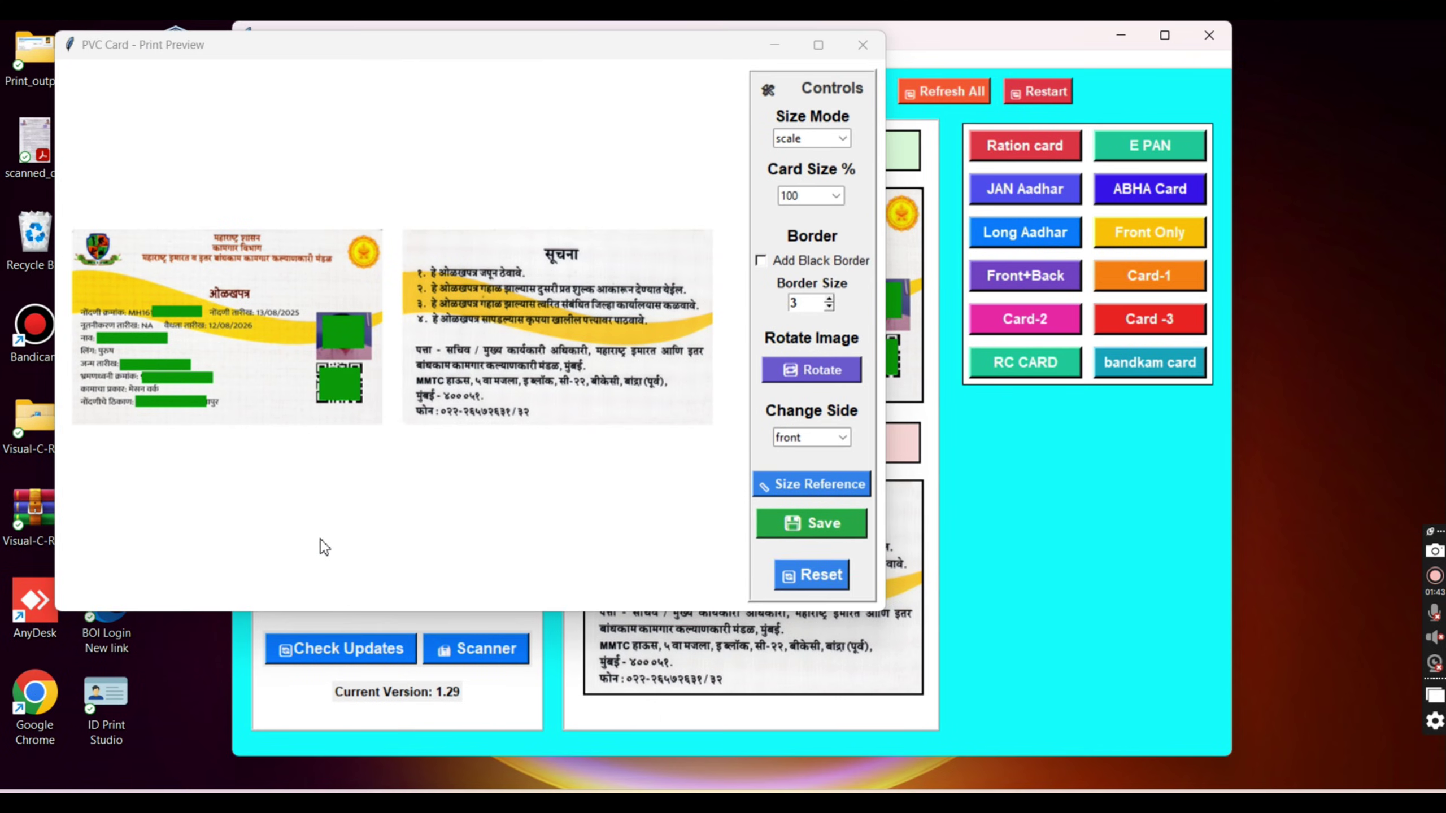
pyautogui.click(863, 45)
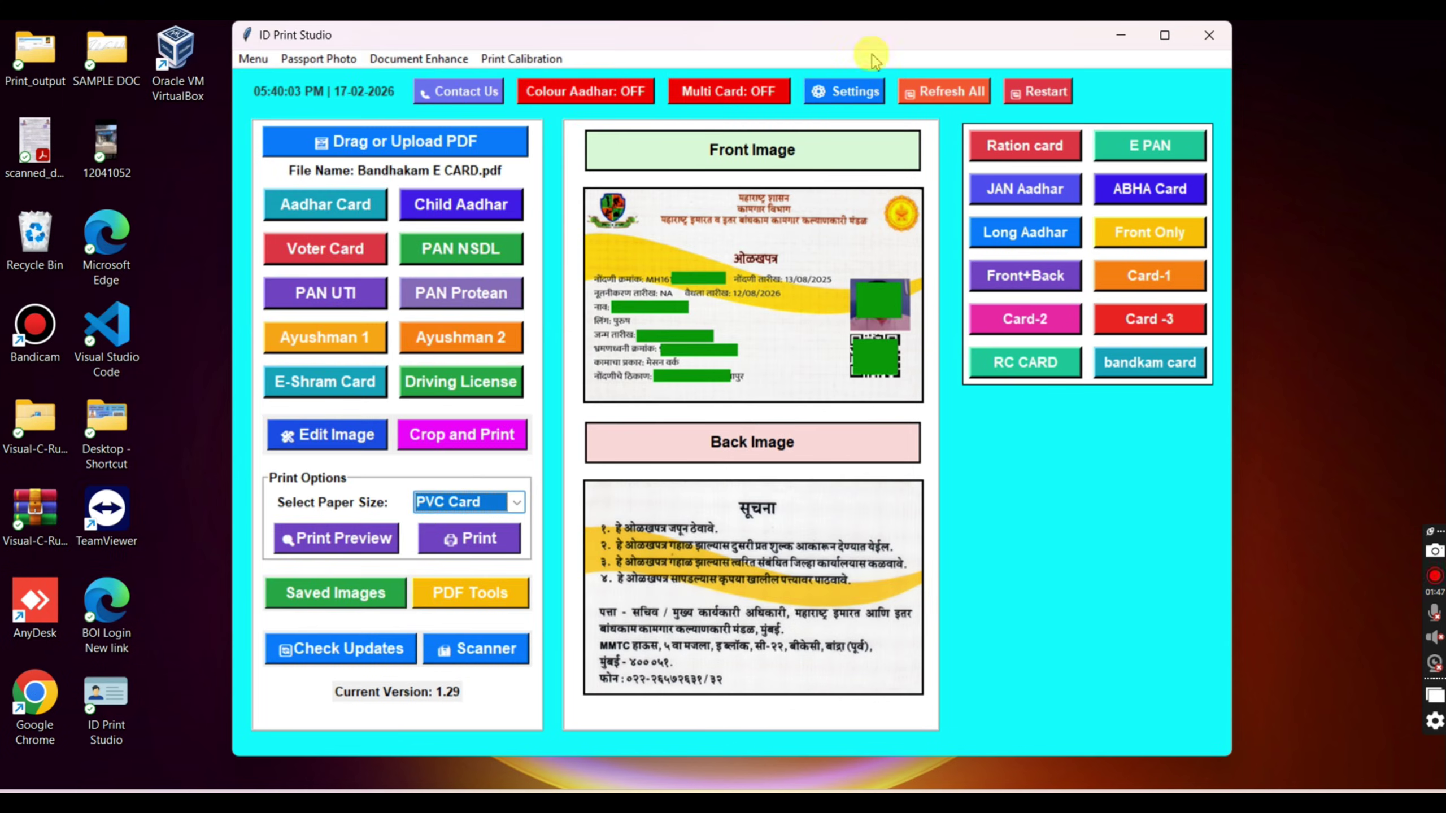
# Step: Refresh the workspace to clear the bandkam card and load the STUDENT ID image from the masked folder
pyautogui.click(960, 94)
pyautogui.click(795, 527)
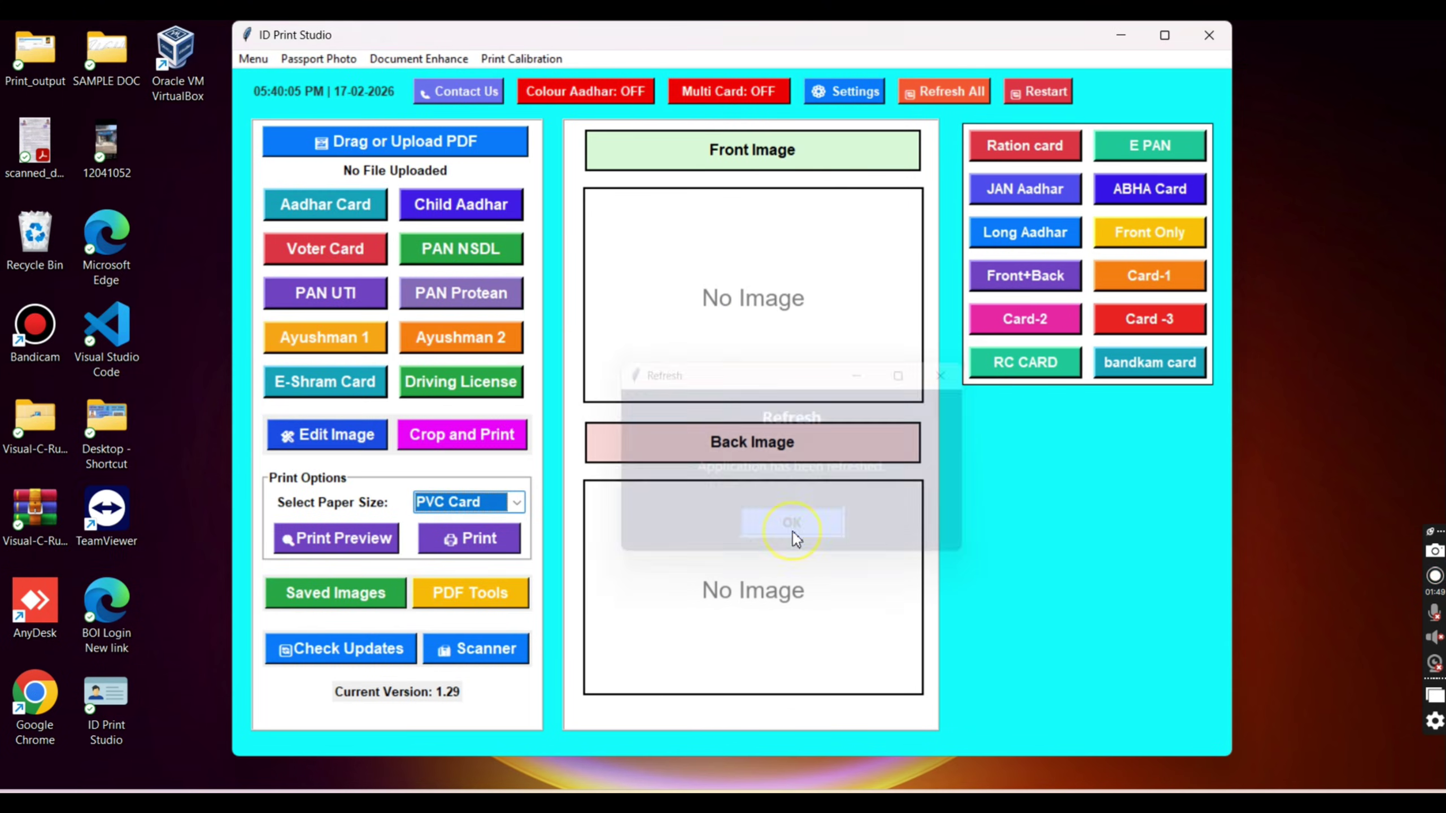
pyautogui.click(448, 144)
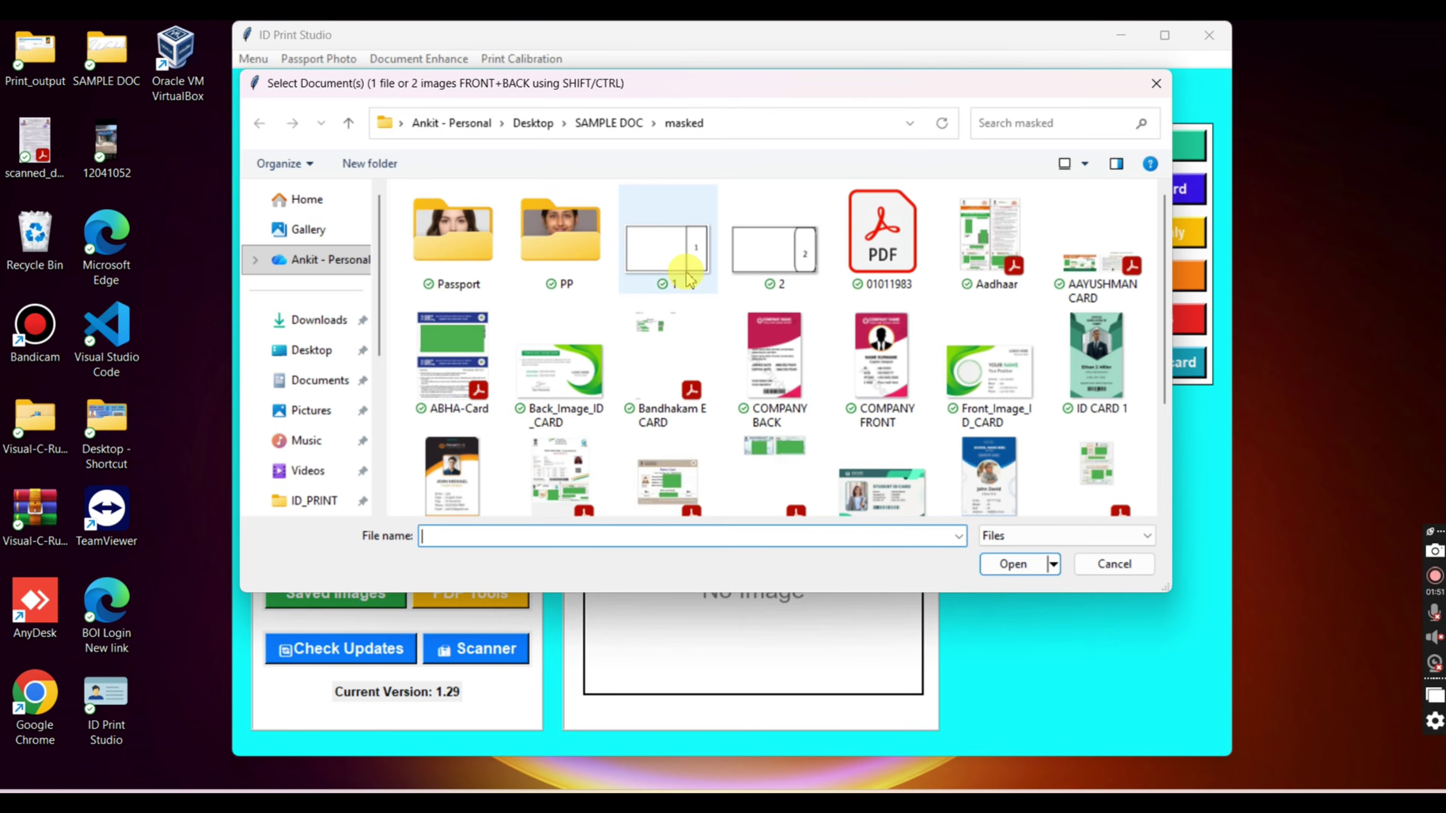
pyautogui.scroll(-1, 775, 370)
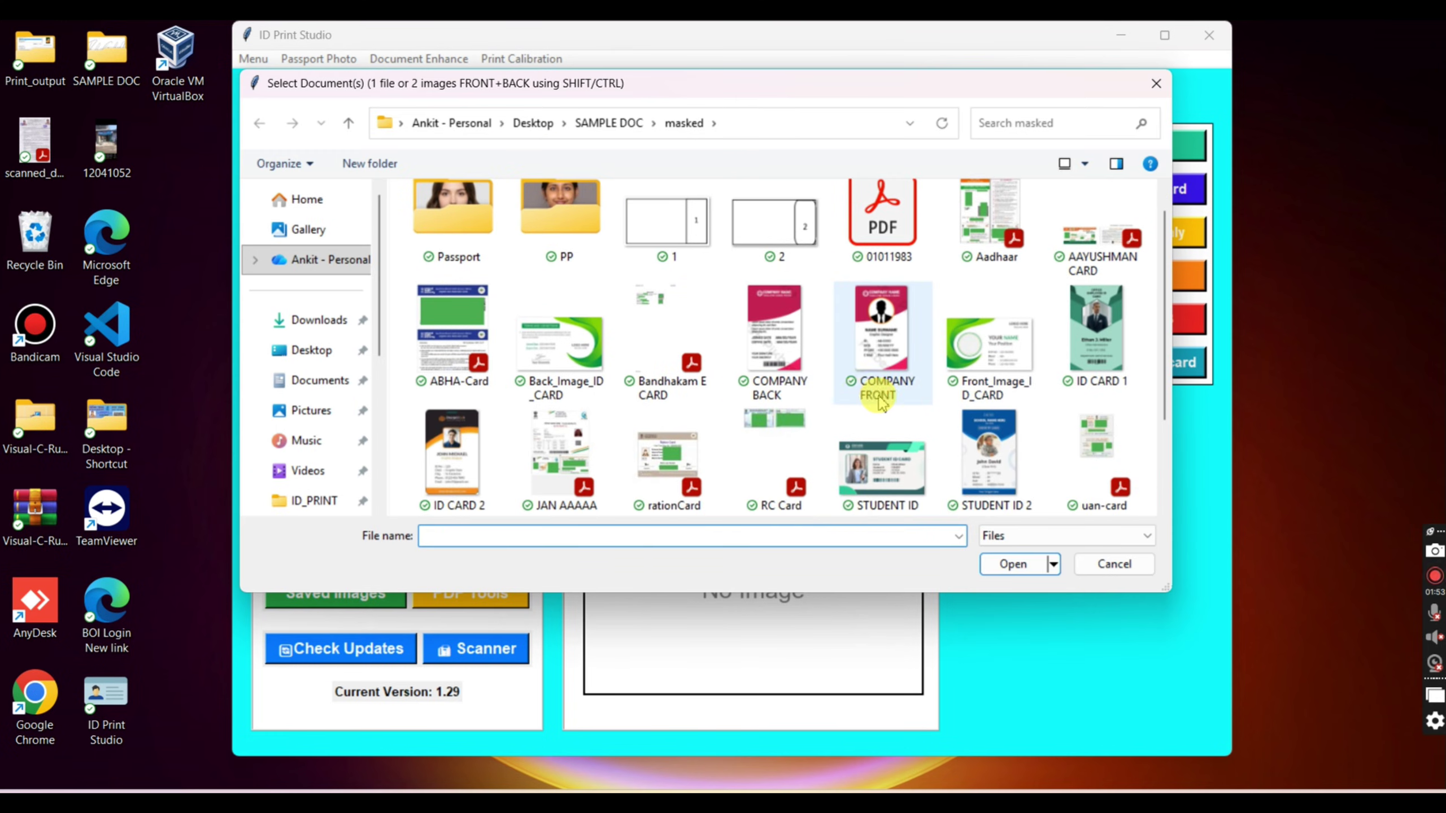
pyautogui.doubleClick(882, 466)
# Step: Place the student ID as a Front Only card without rotating the image by 90°
pyautogui.click(1124, 230)
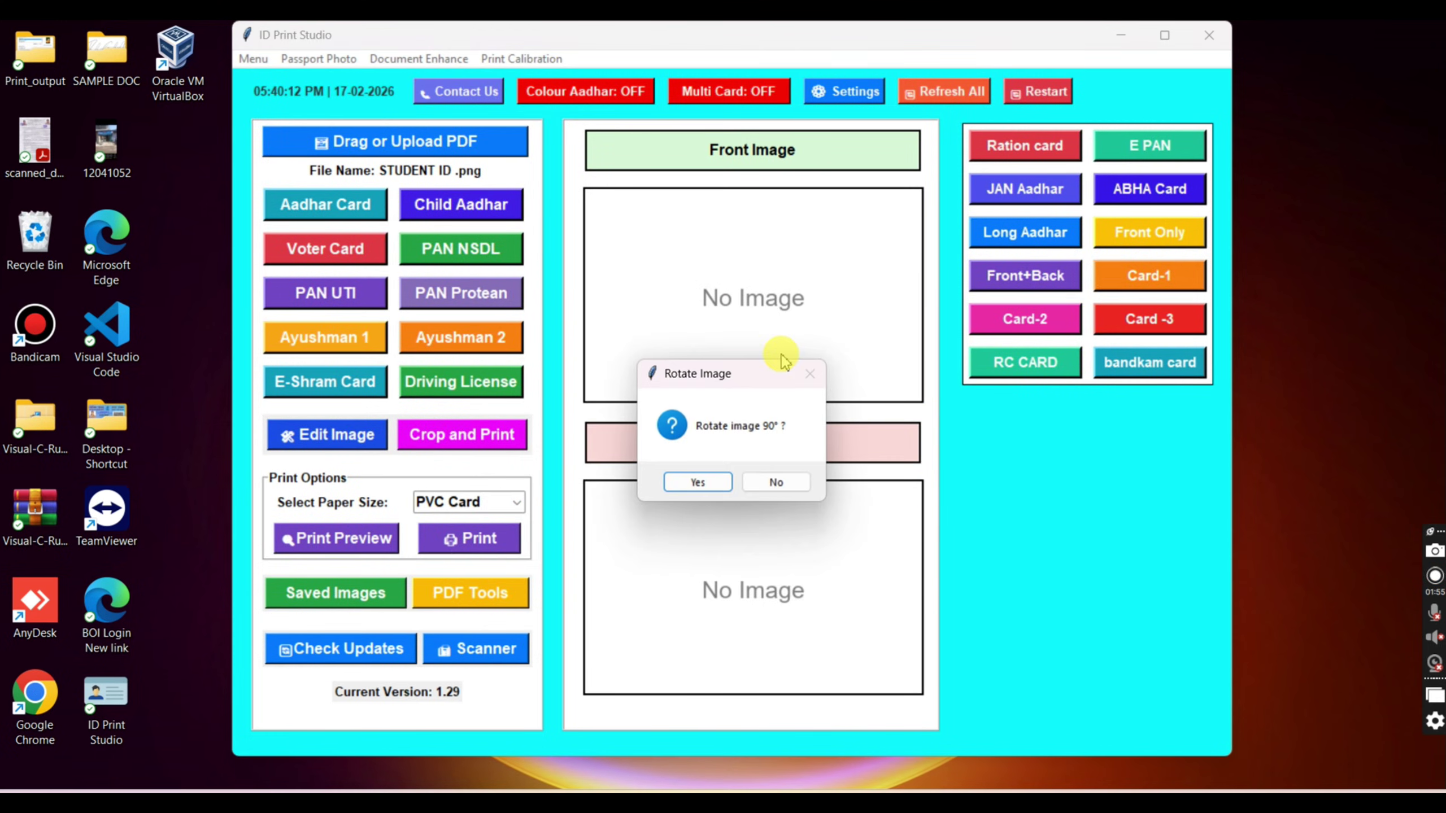
pyautogui.click(713, 485)
pyautogui.click(773, 483)
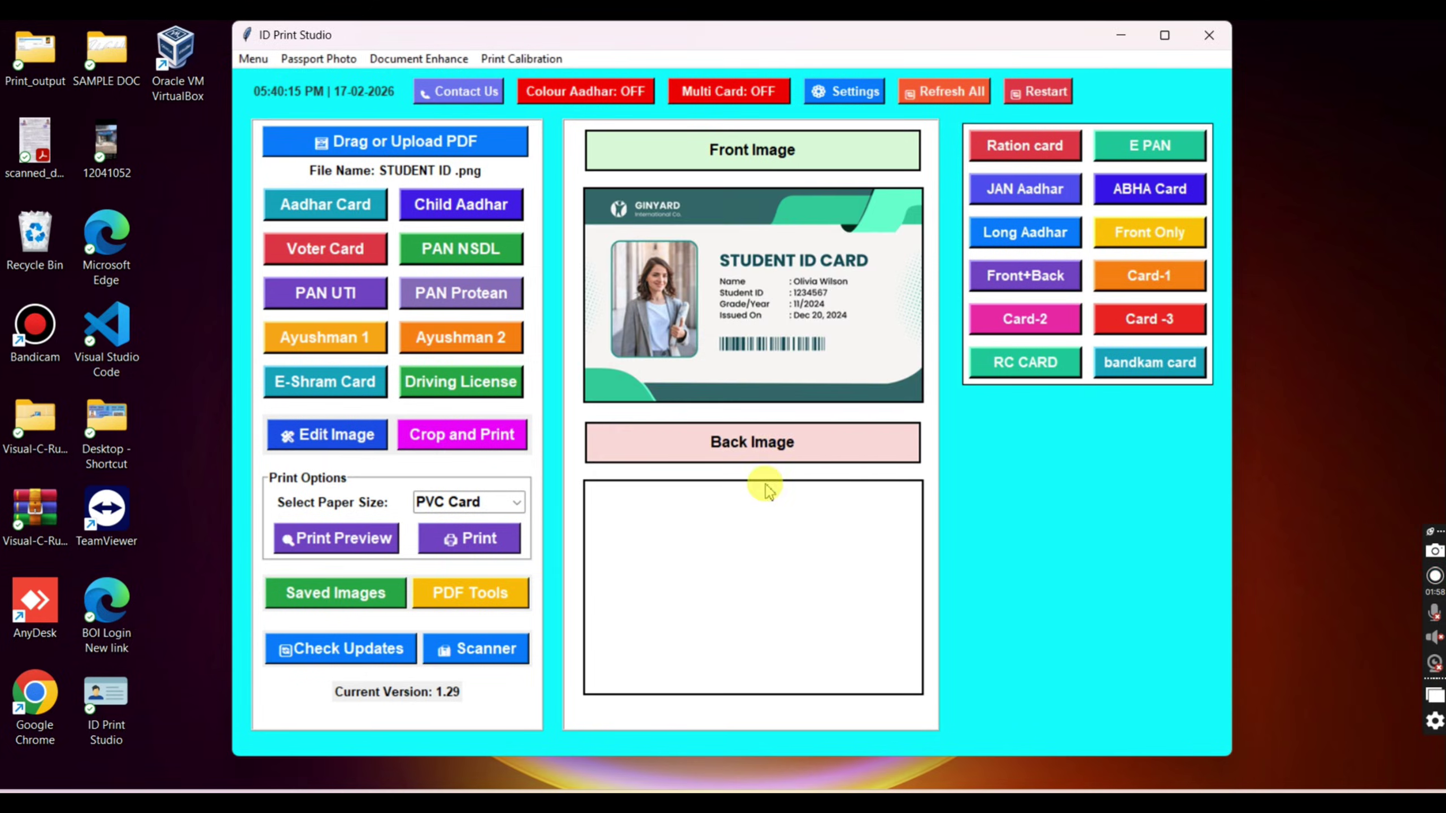
pyautogui.click(459, 148)
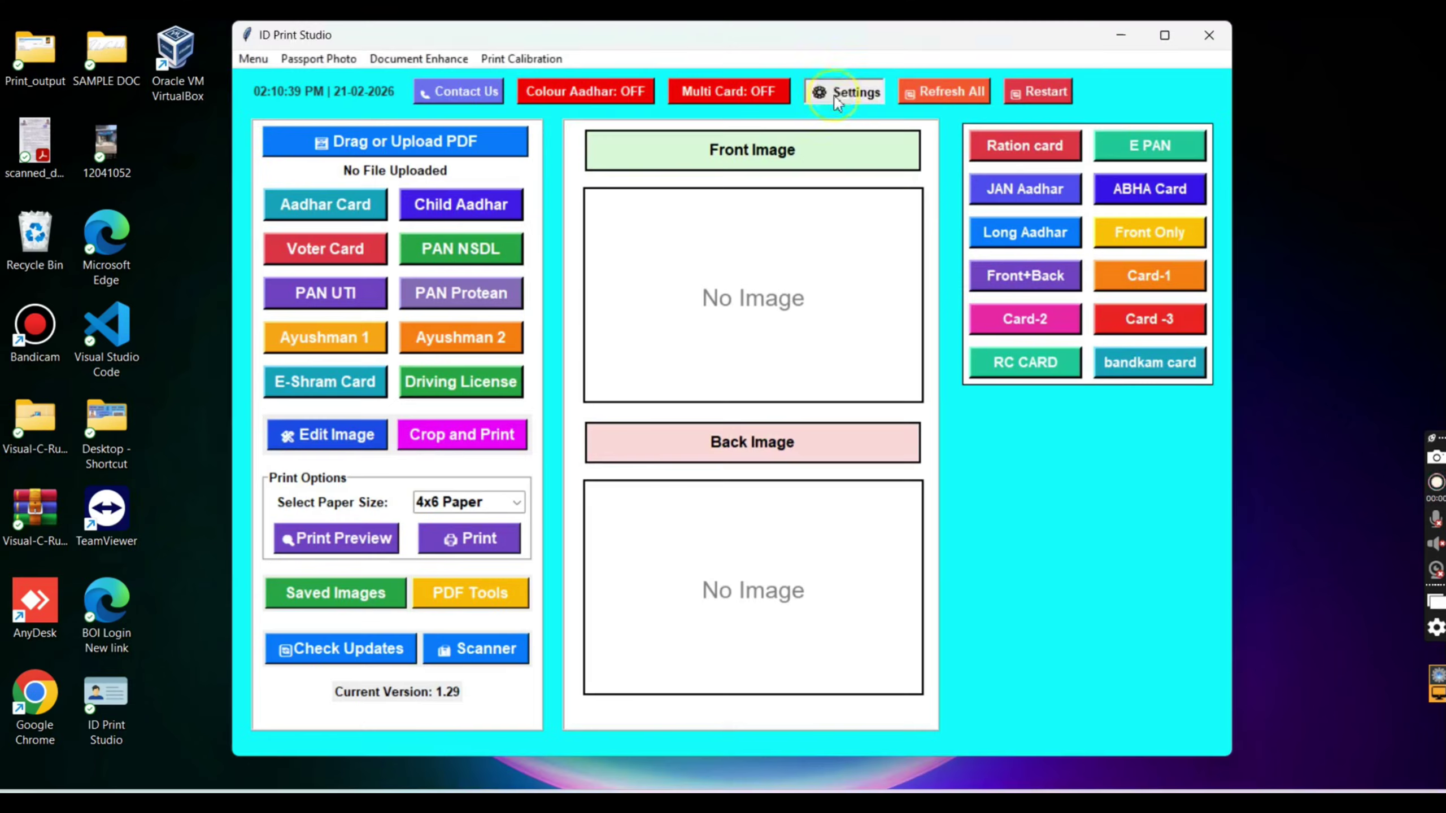
# Step: Add a new ID card type named "AUTO PDF" in the settings and return to the main window
pyautogui.click(833, 95)
pyautogui.click(776, 88)
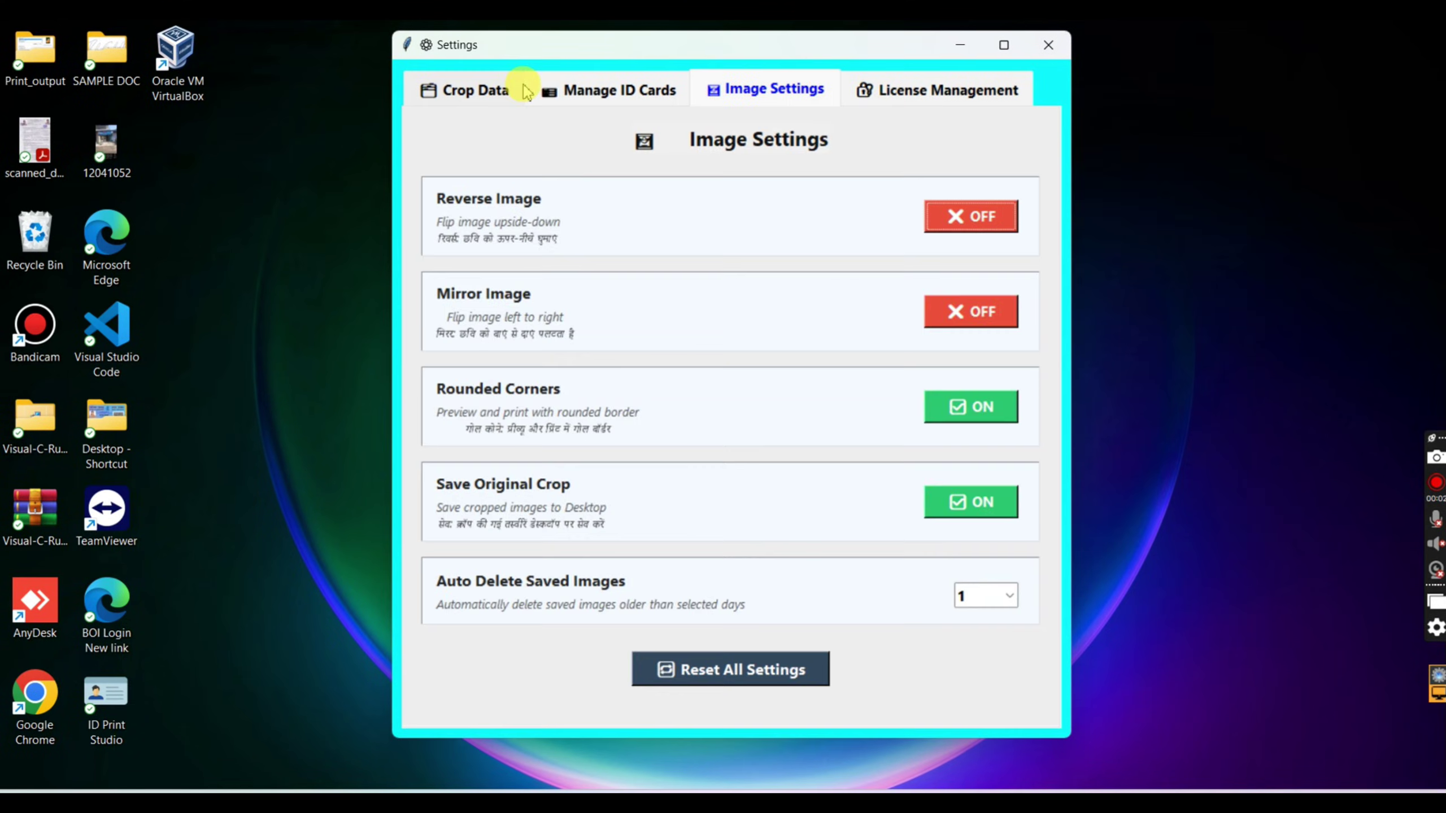
pyautogui.click(590, 87)
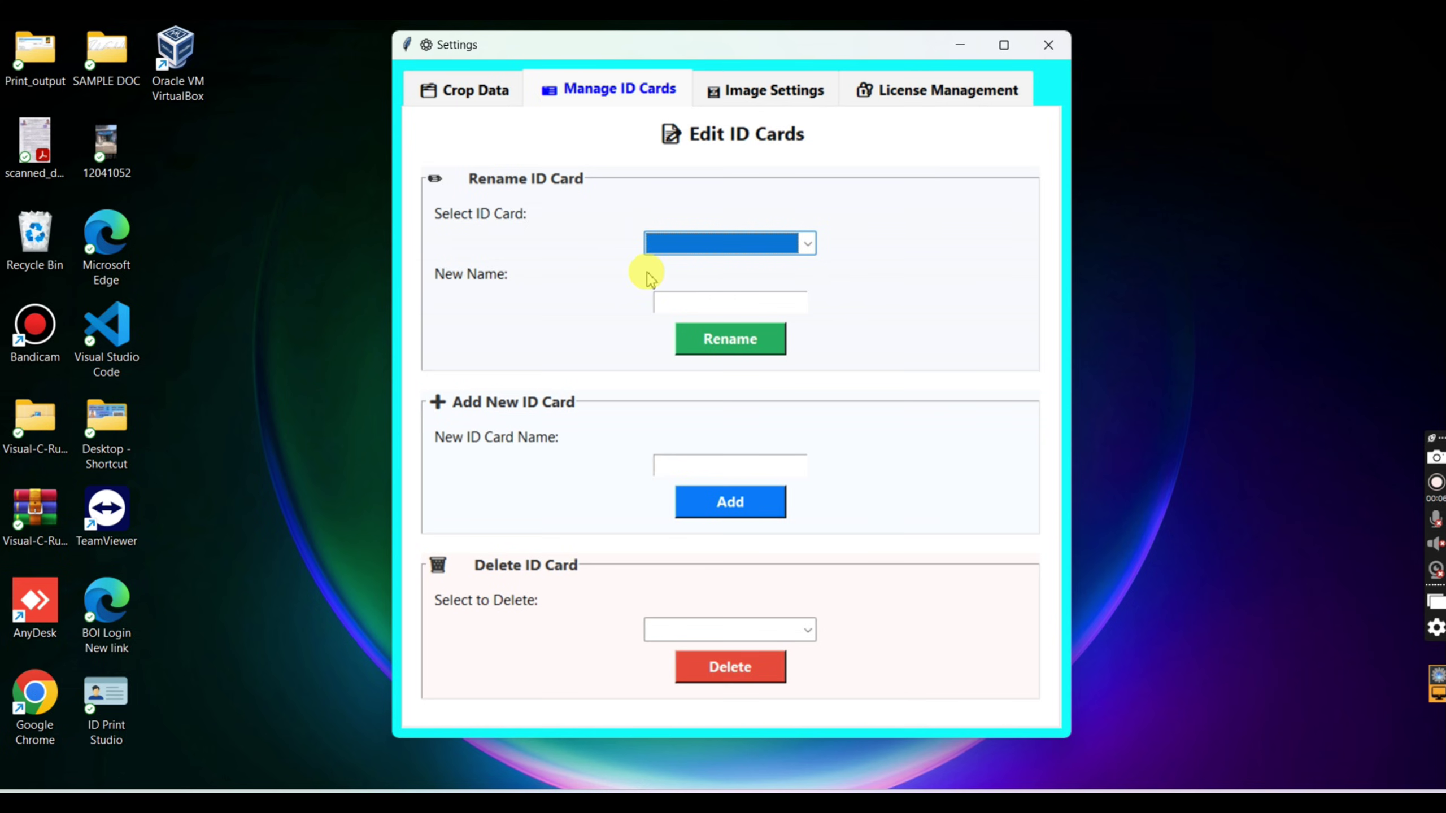
pyautogui.click(712, 466)
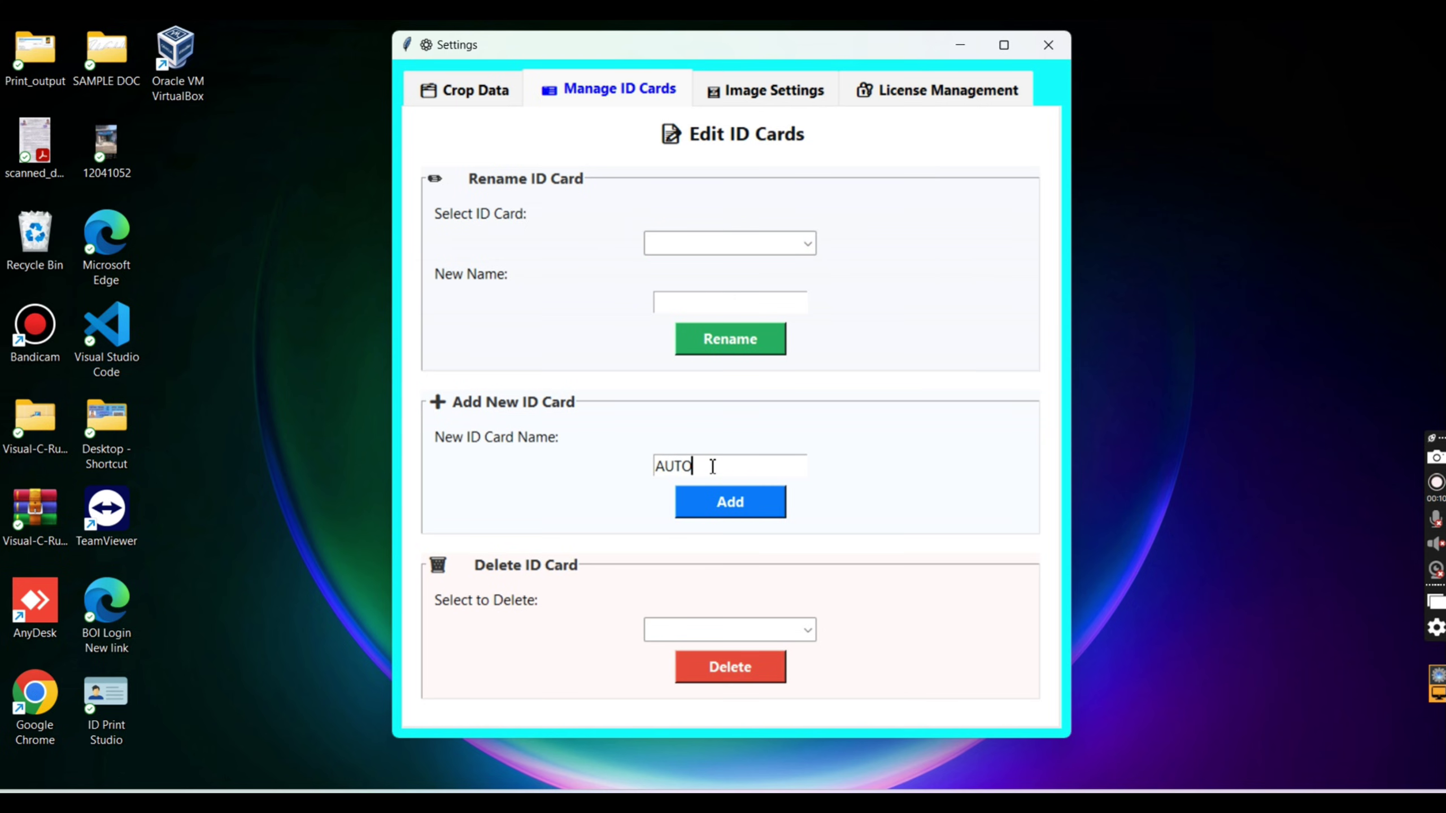
pyautogui.click(752, 506)
pyautogui.click(754, 509)
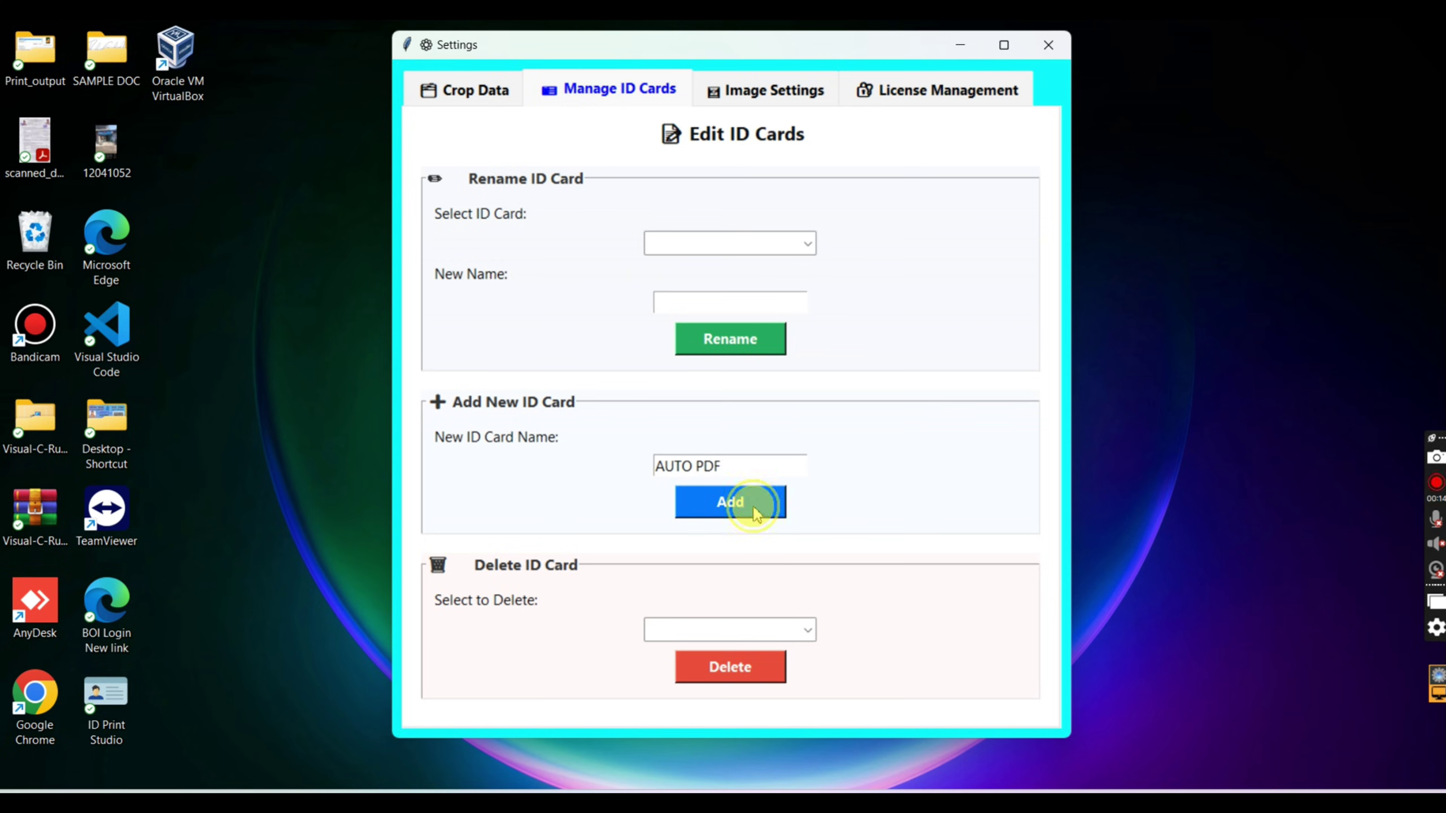
pyautogui.click(760, 529)
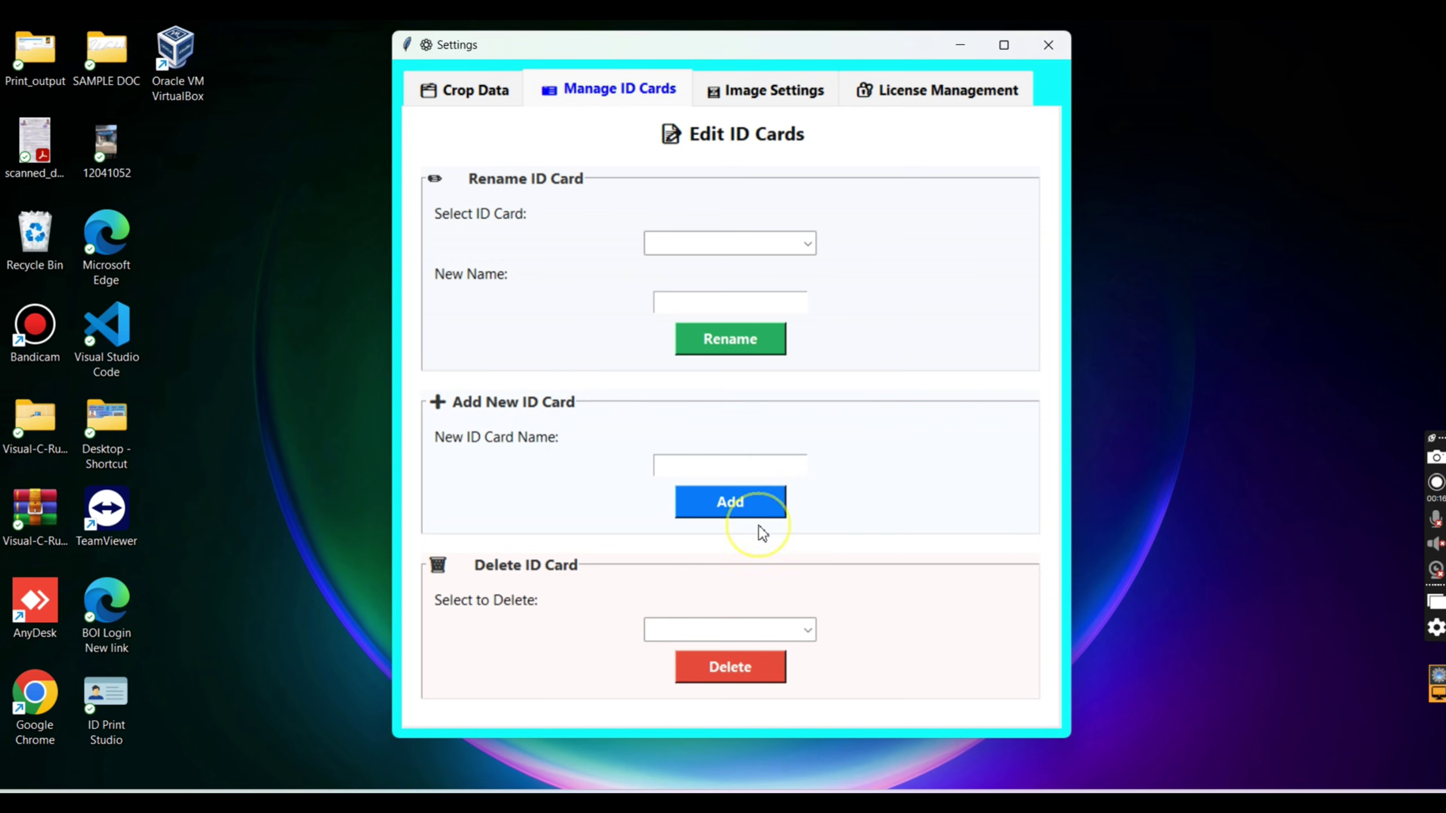
pyautogui.click(1047, 44)
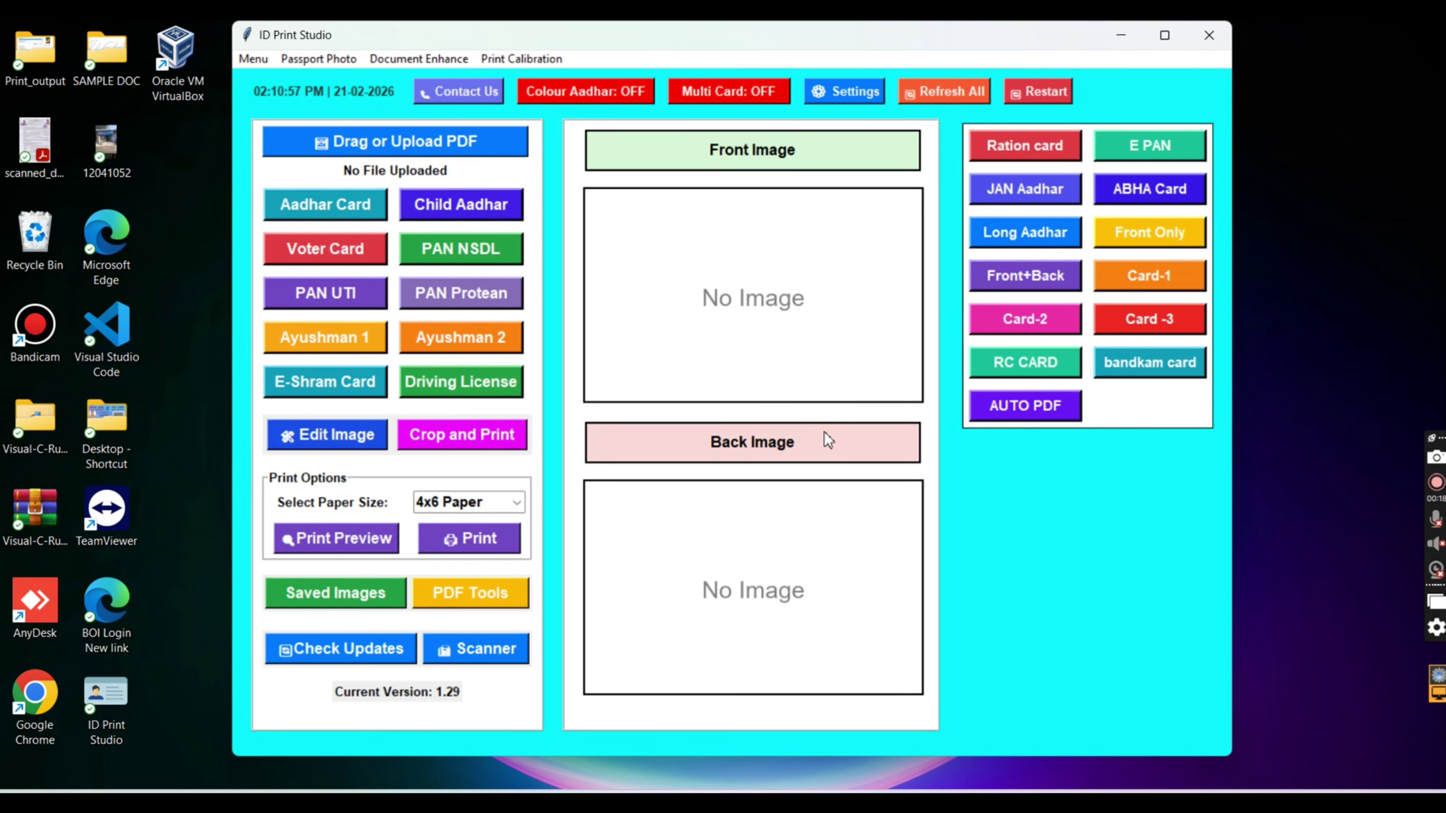
pyautogui.click(994, 412)
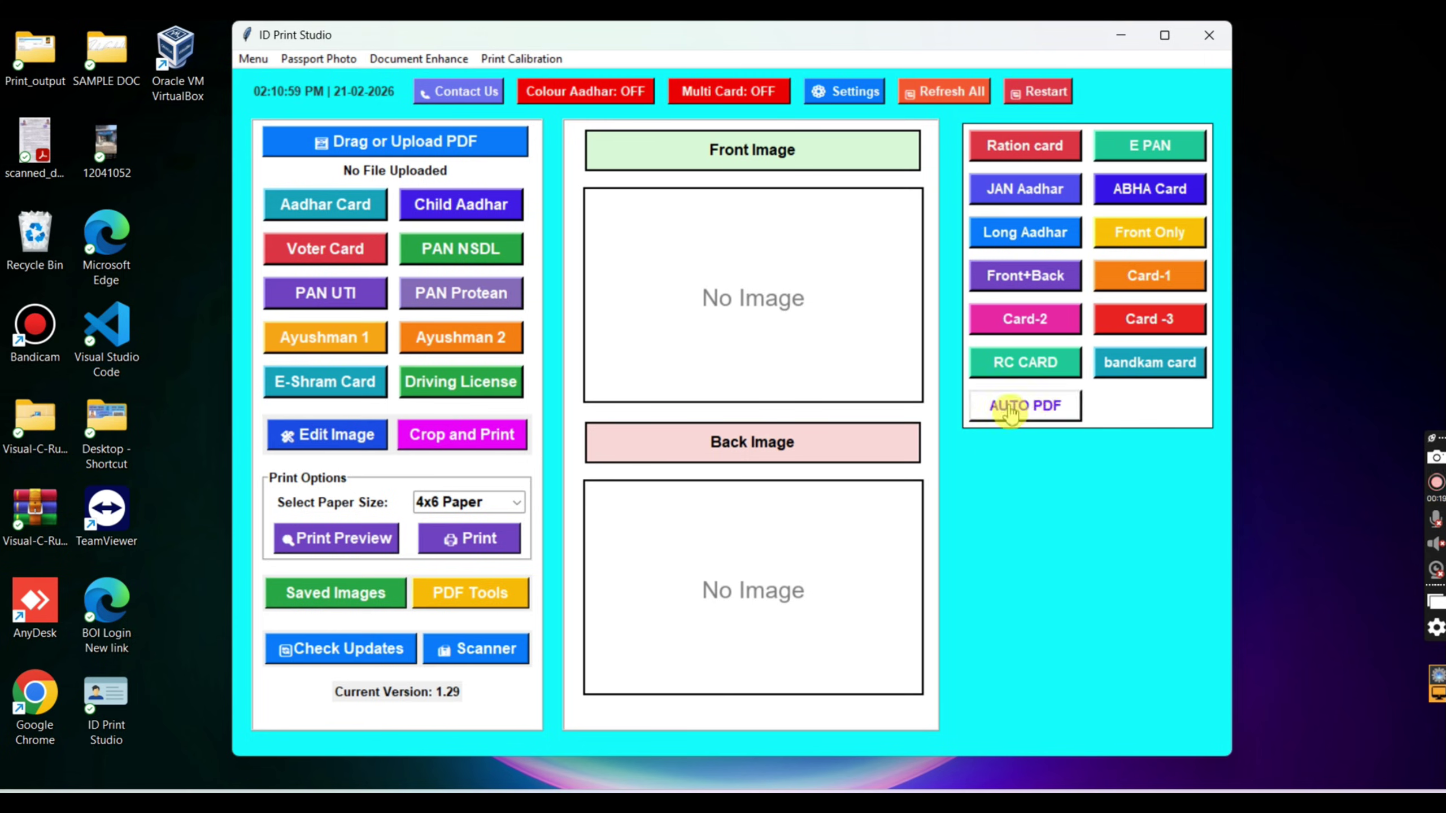
# Step: Load the VOTER CARD PDF from the masked folder to have its front and back cropped automatically
pyautogui.click(431, 133)
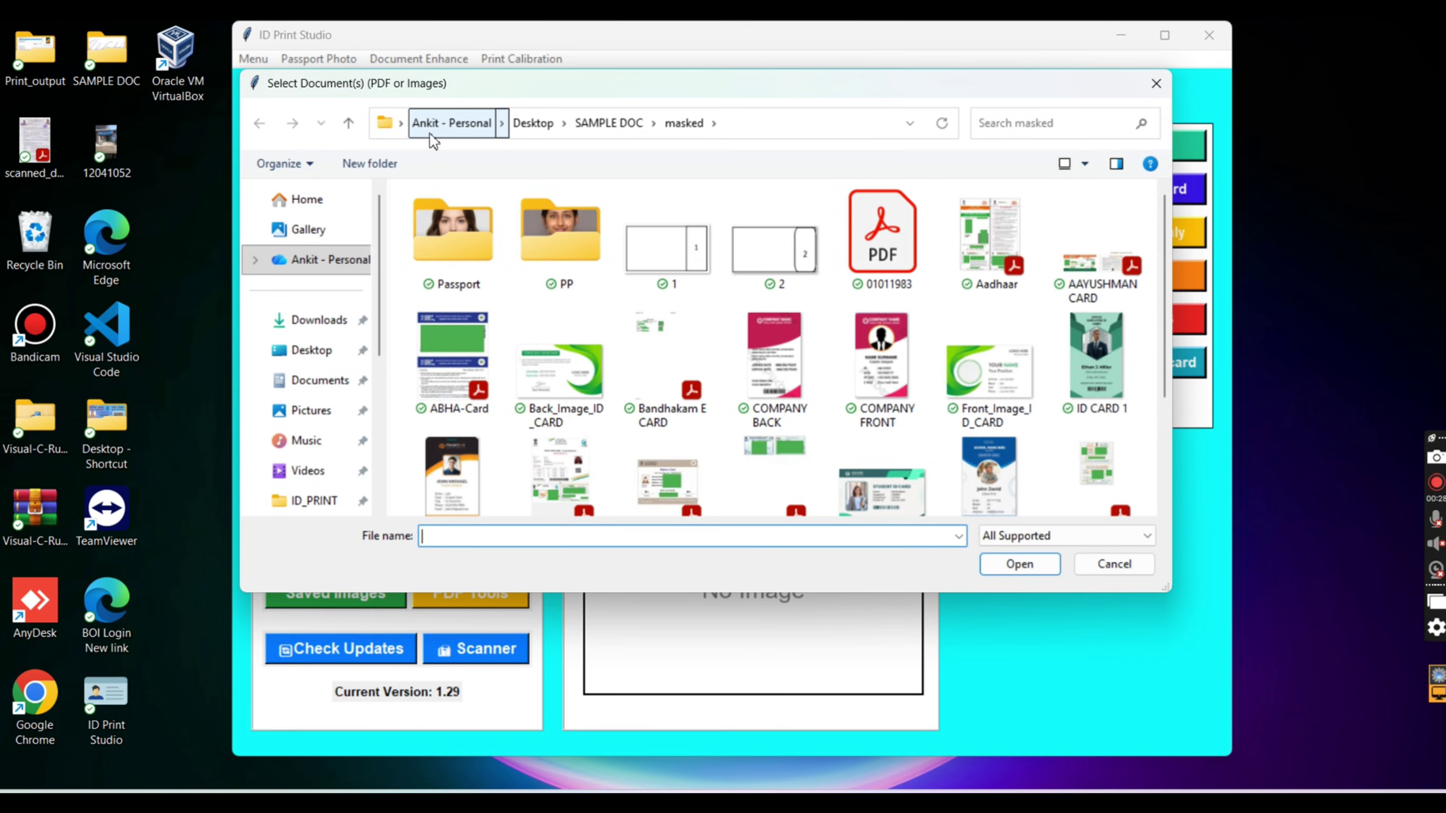
pyautogui.scroll(-3, 820, 370)
pyautogui.click(819, 370)
pyautogui.doubleClick(463, 459)
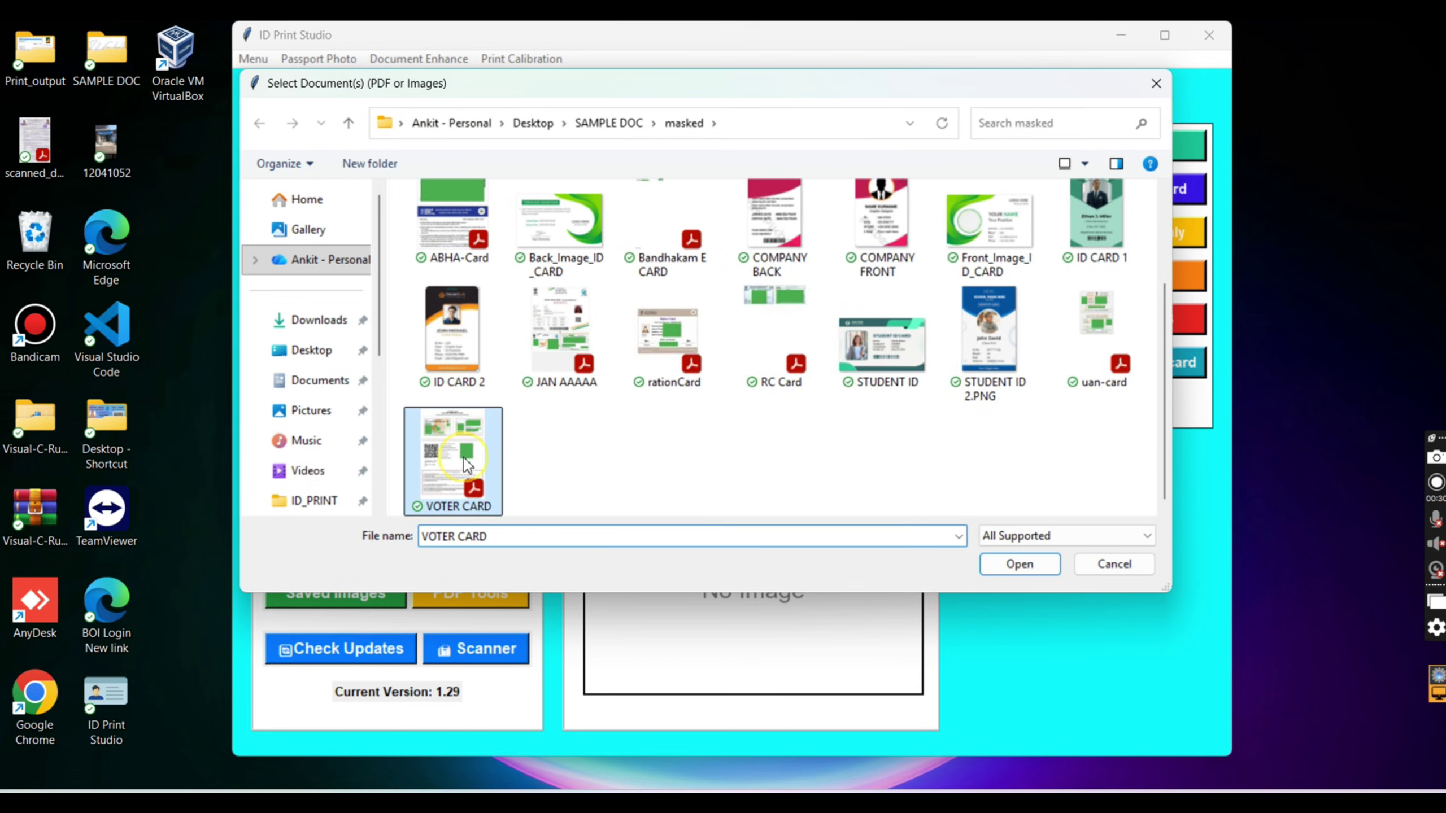
pyautogui.click(1067, 426)
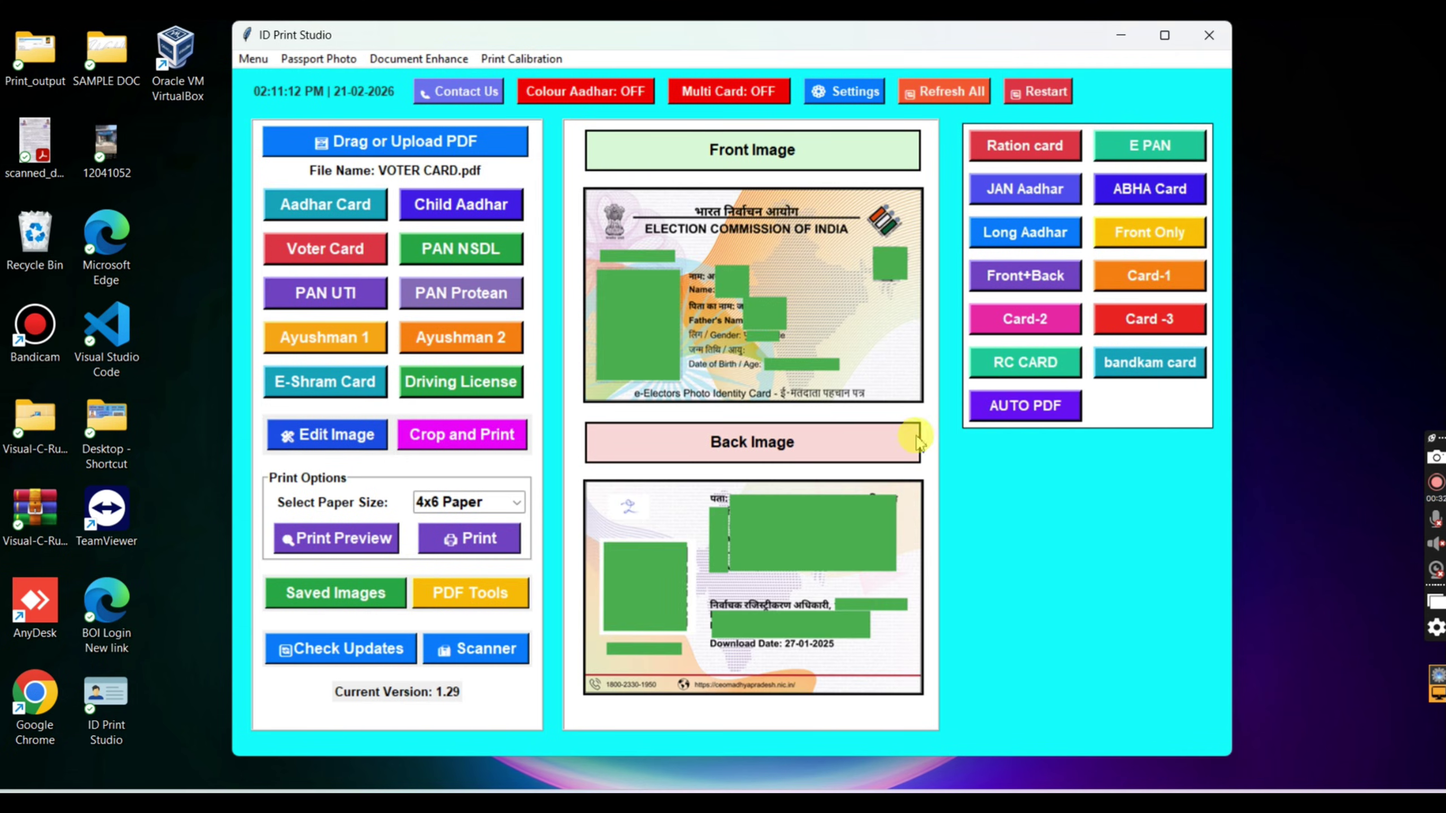
# Step: Load the RC Card PDF from the masked folder in place of the voter card
pyautogui.click(512, 144)
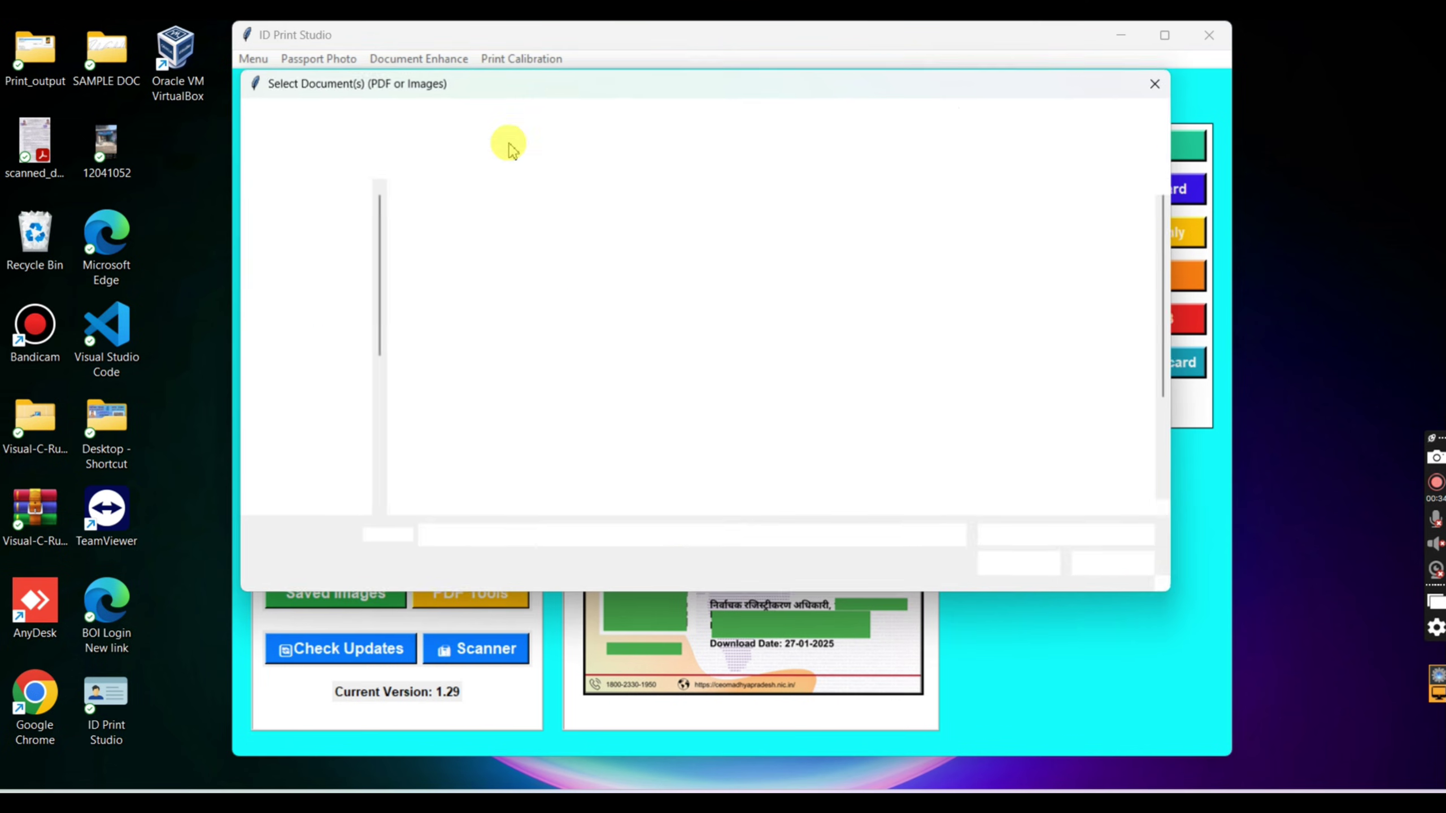
pyautogui.scroll(-3, 796, 392)
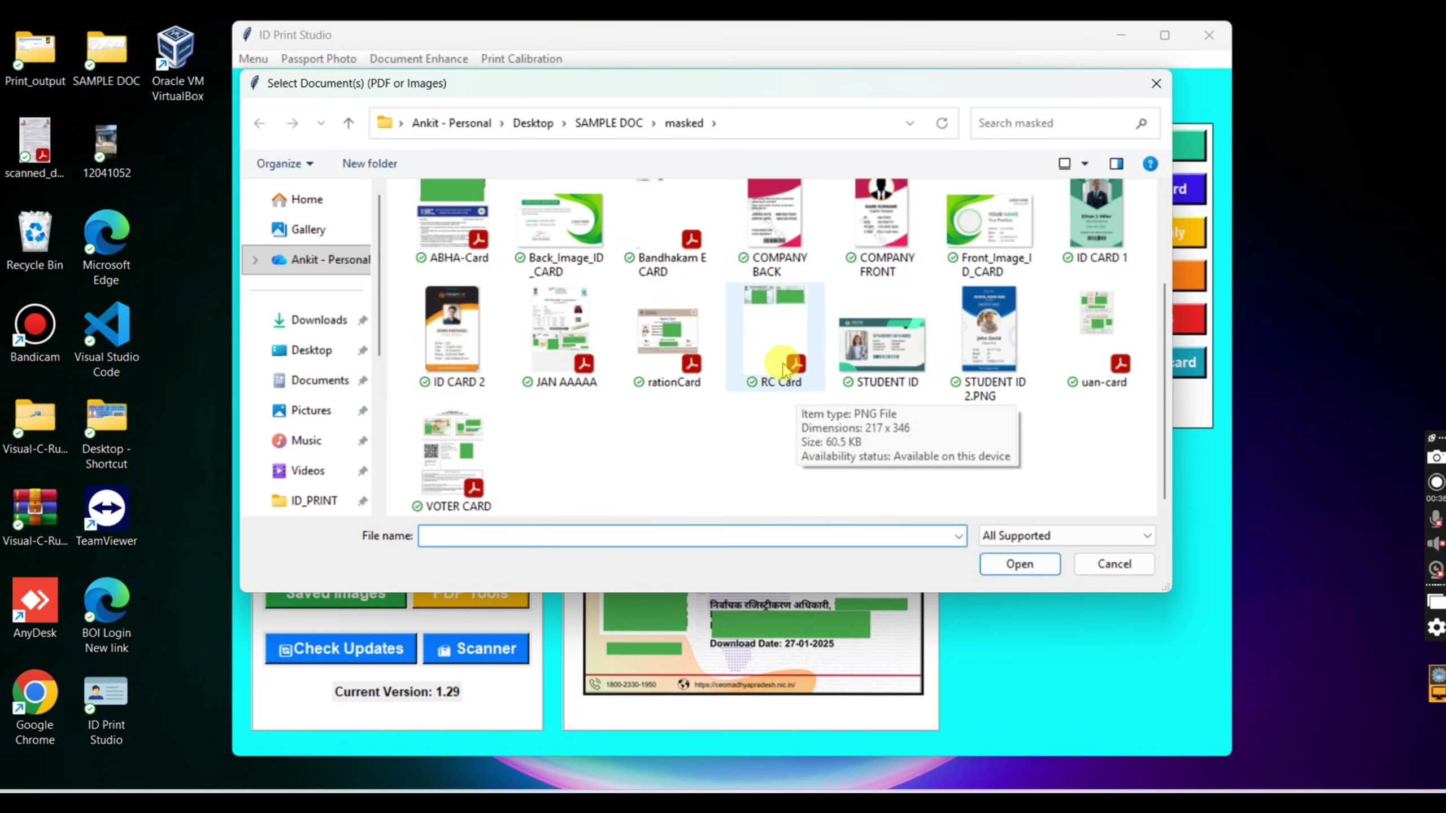
pyautogui.doubleClick(797, 393)
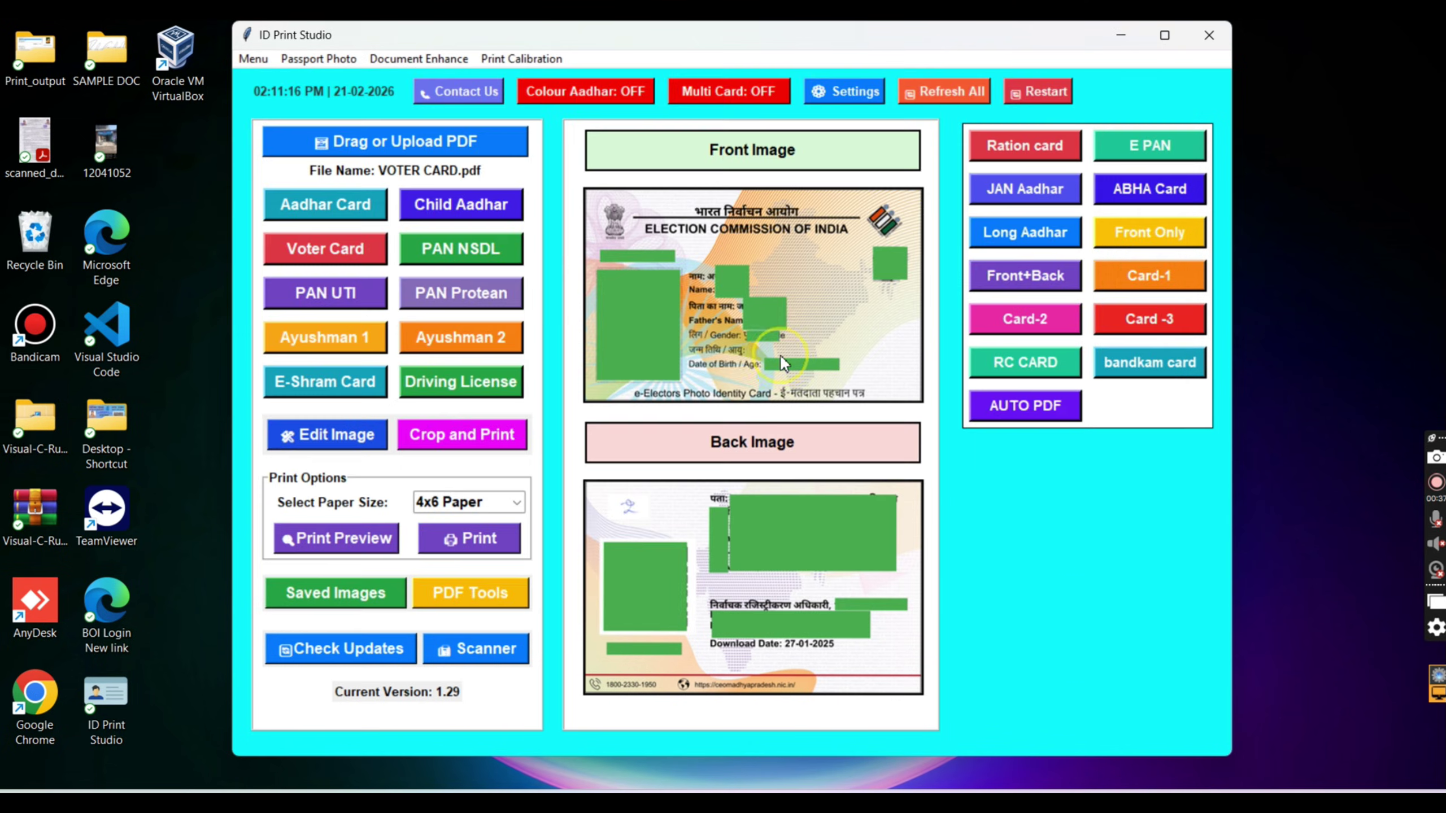
# Step: Crop the loaded RC Card with AUTO PDF, and load and crop the uan-card PDF the same way
pyautogui.click(1025, 406)
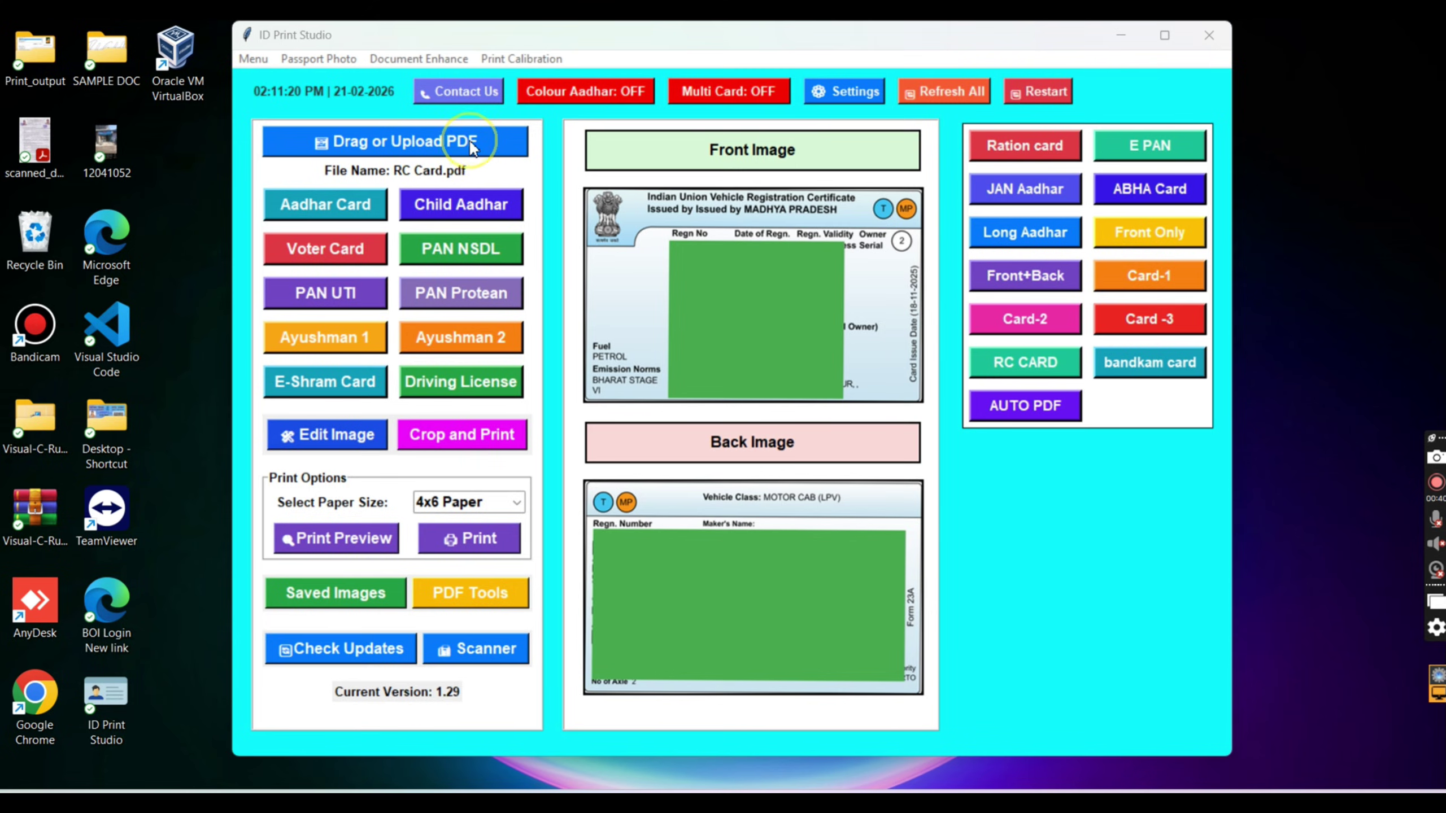
pyautogui.click(470, 142)
pyautogui.scroll(-1, 763, 364)
pyautogui.scroll(-2, 763, 365)
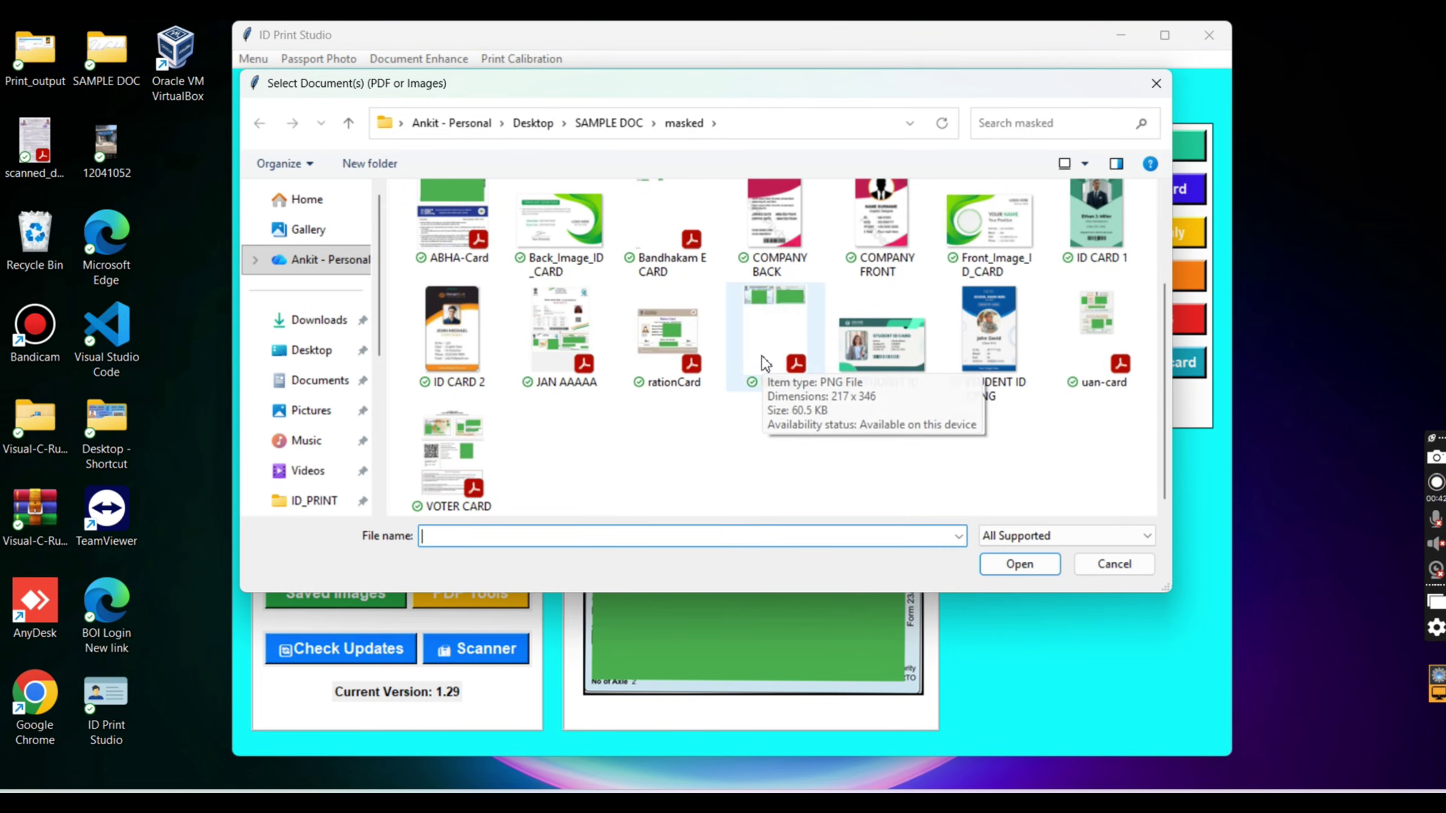
pyautogui.doubleClick(1092, 348)
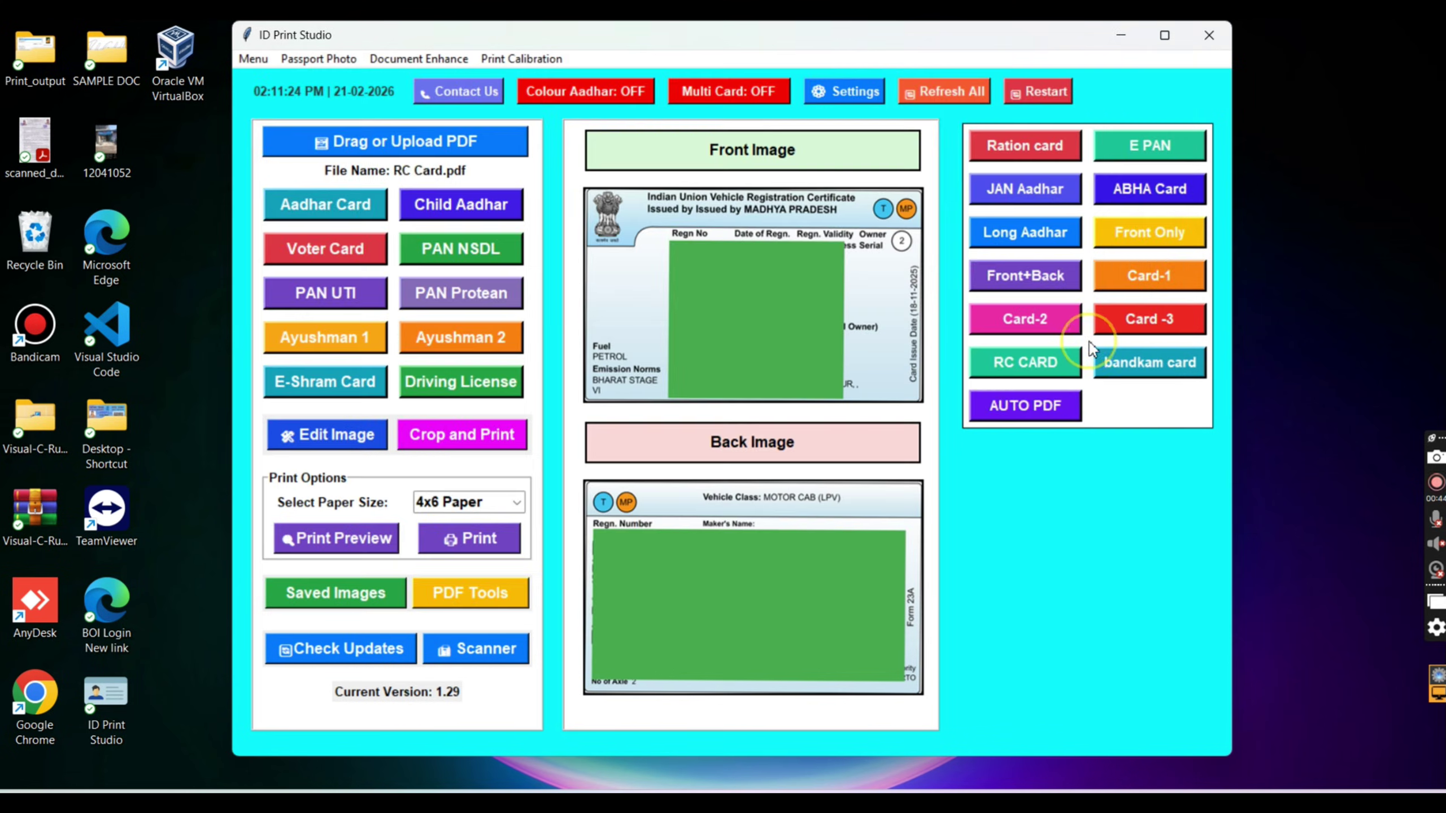
pyautogui.click(1025, 421)
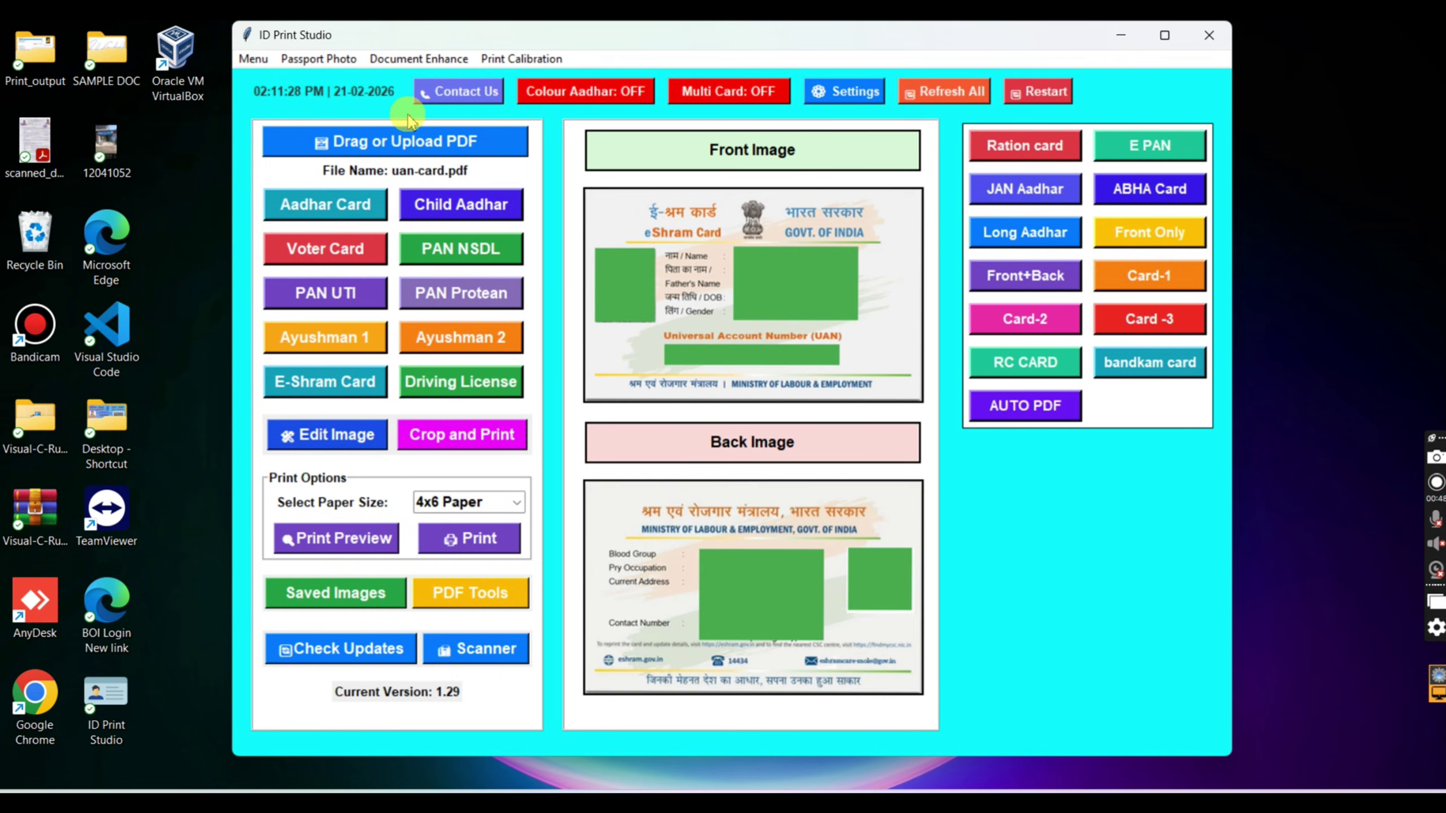
# Step: Load the ABHA-Card PDF from the masked folder and crop its two sides with AUTO PDF
pyautogui.click(419, 143)
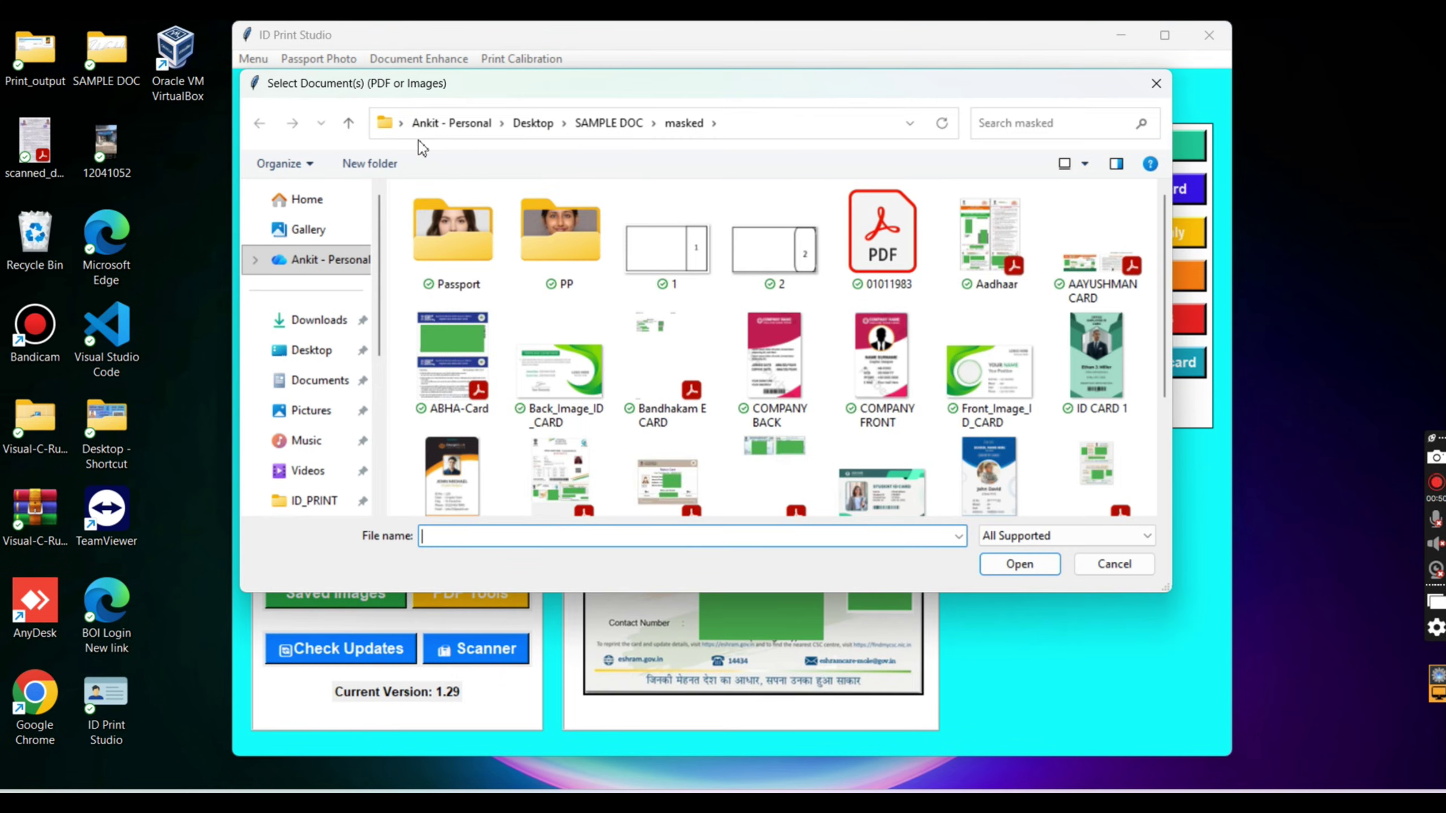
pyautogui.scroll(-3, 399, 319)
pyautogui.scroll(1, 450, 257)
pyautogui.doubleClick(454, 238)
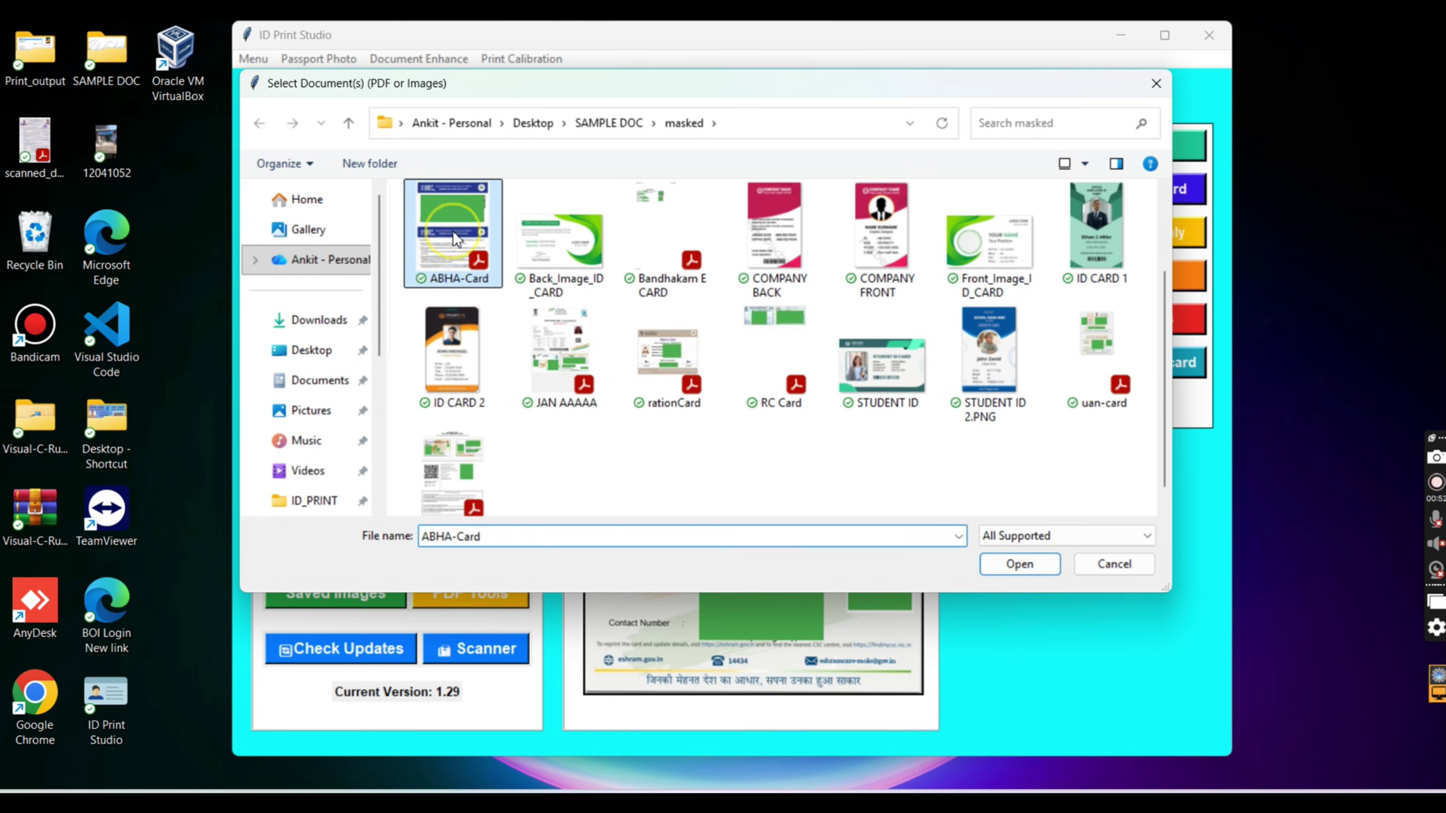
pyautogui.click(1039, 418)
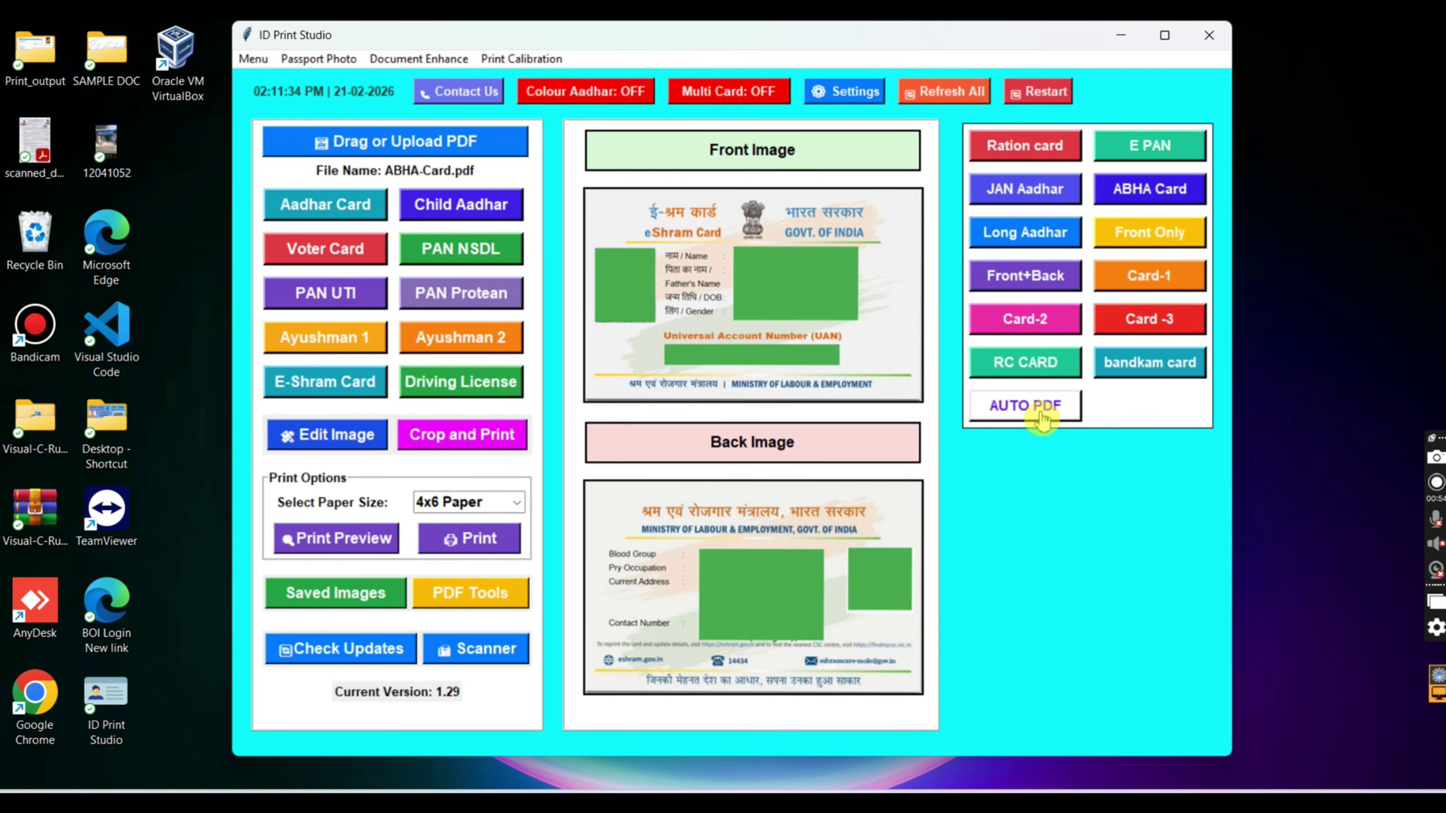
pyautogui.click(1040, 416)
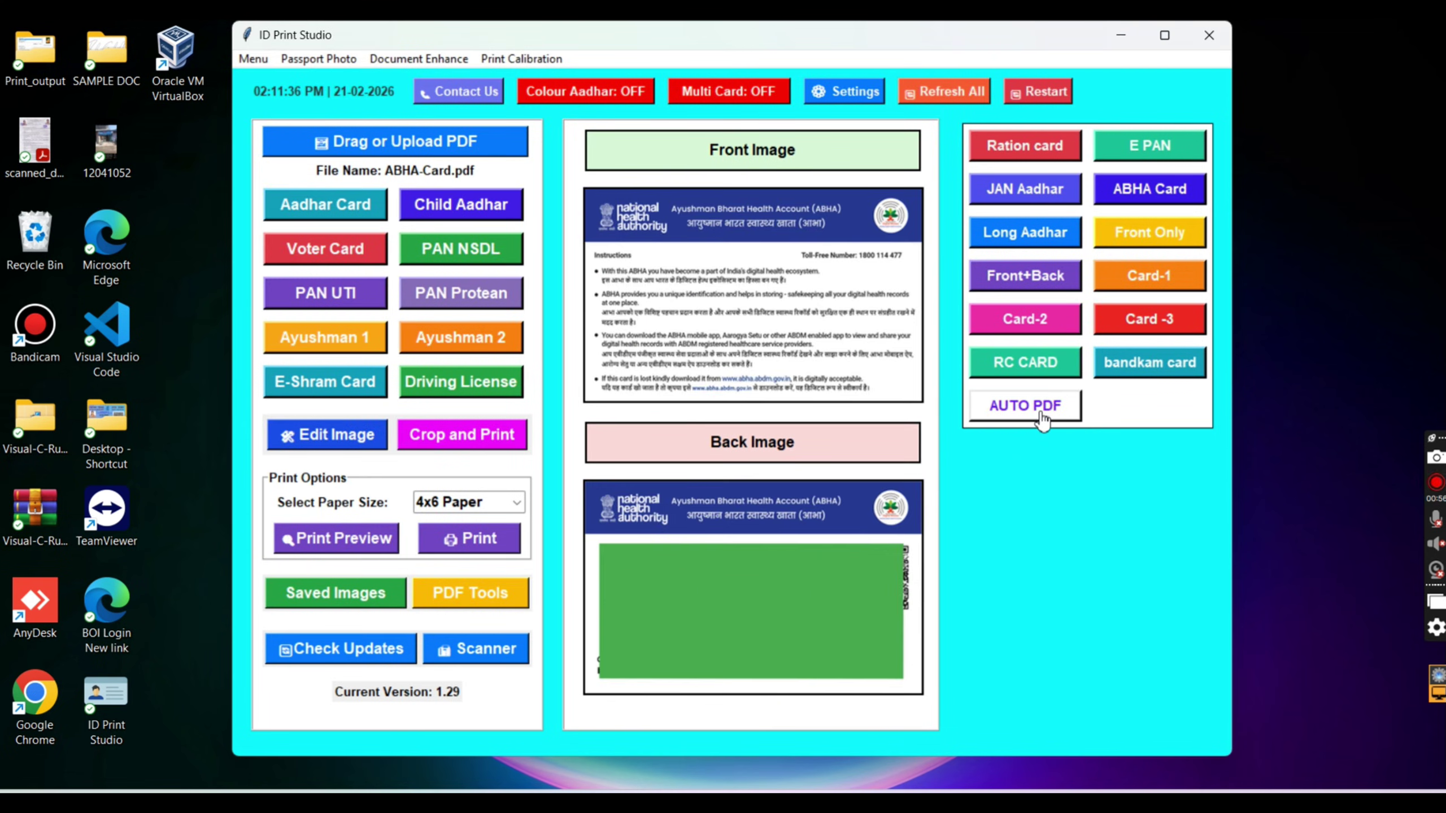
# Step: Load the rationCard PDF and crop its front and back with AUTO PDF
pyautogui.click(490, 142)
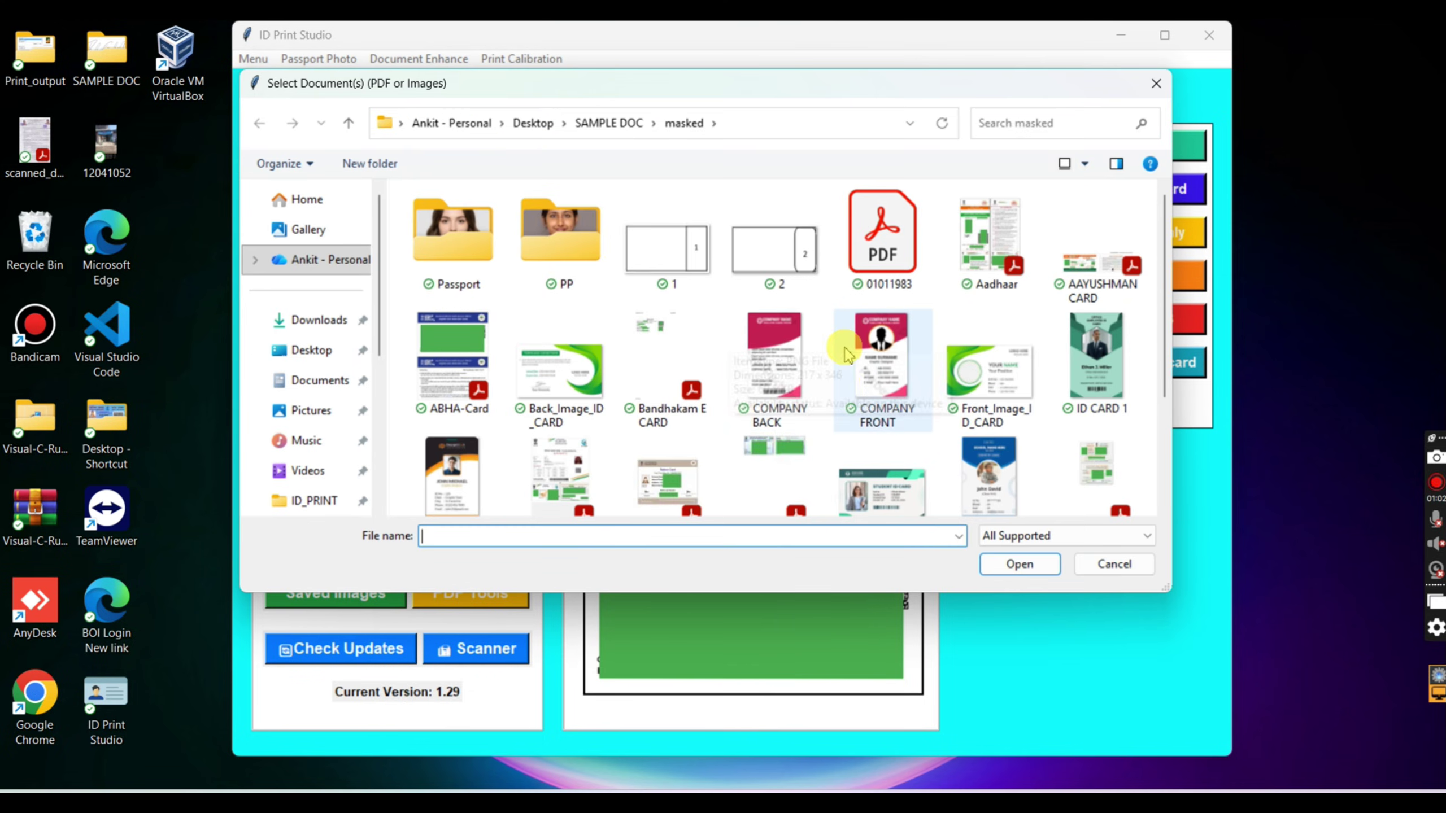
pyautogui.scroll(-3, 847, 356)
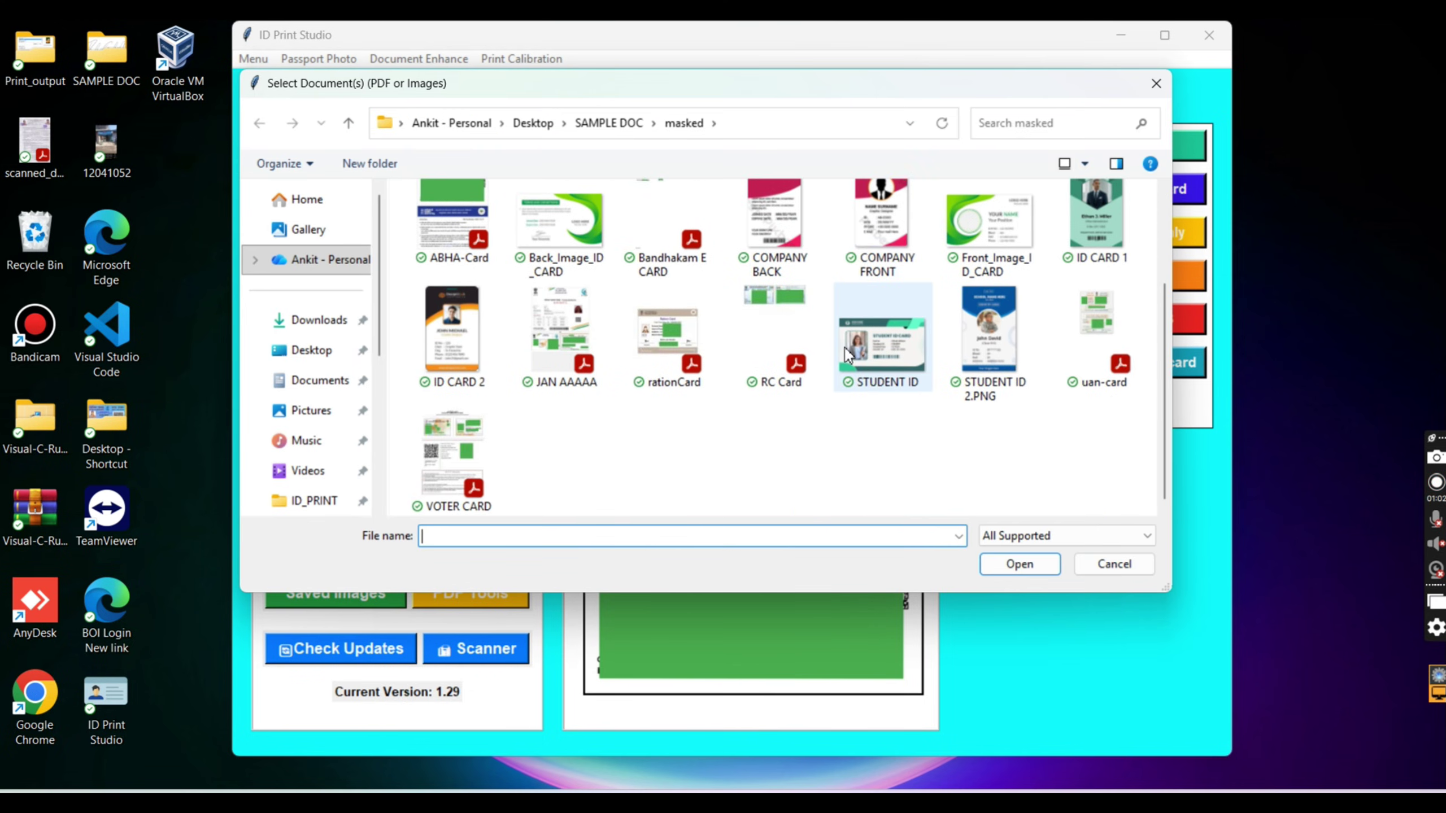
pyautogui.doubleClick(672, 350)
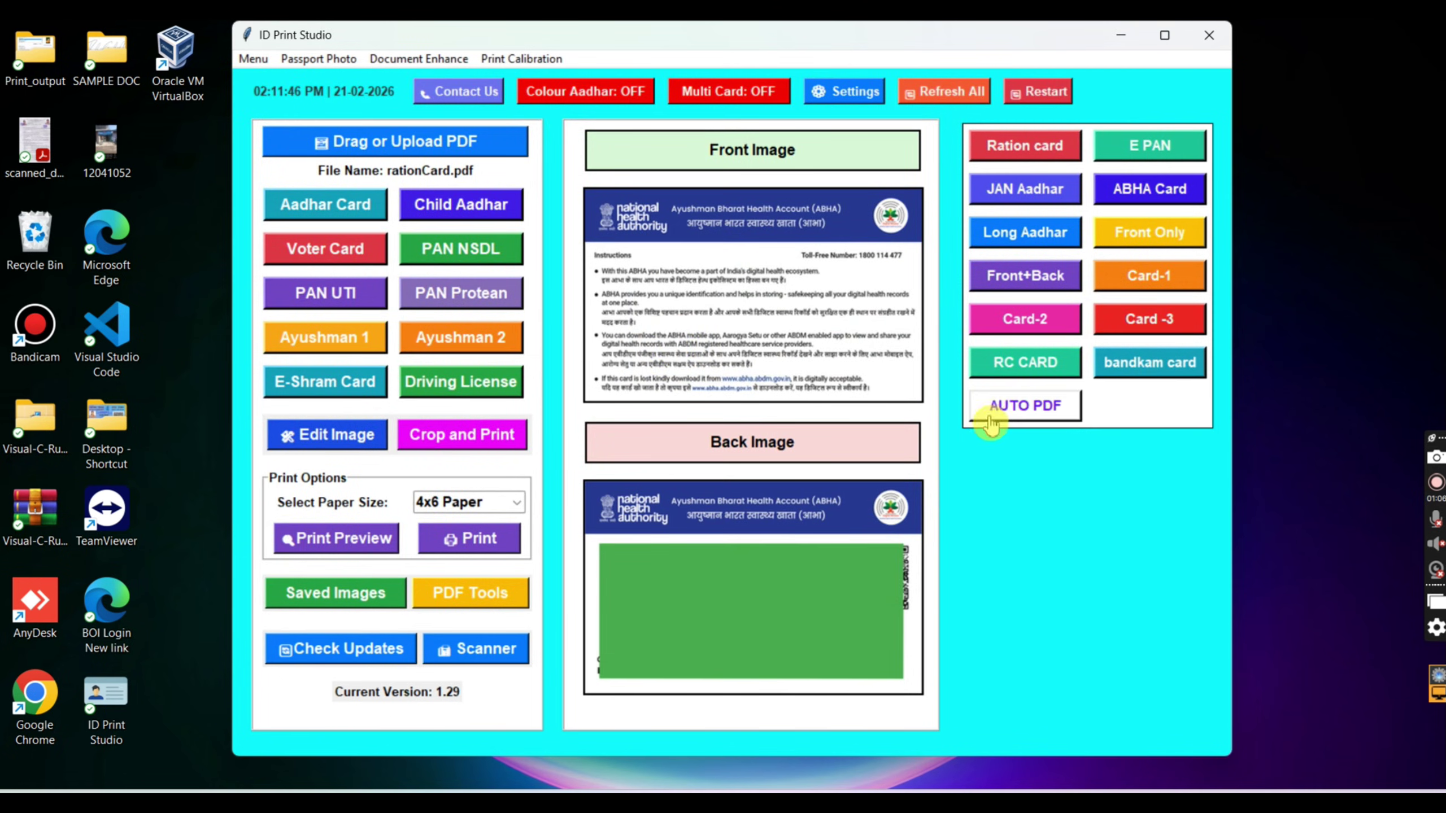
pyautogui.click(993, 417)
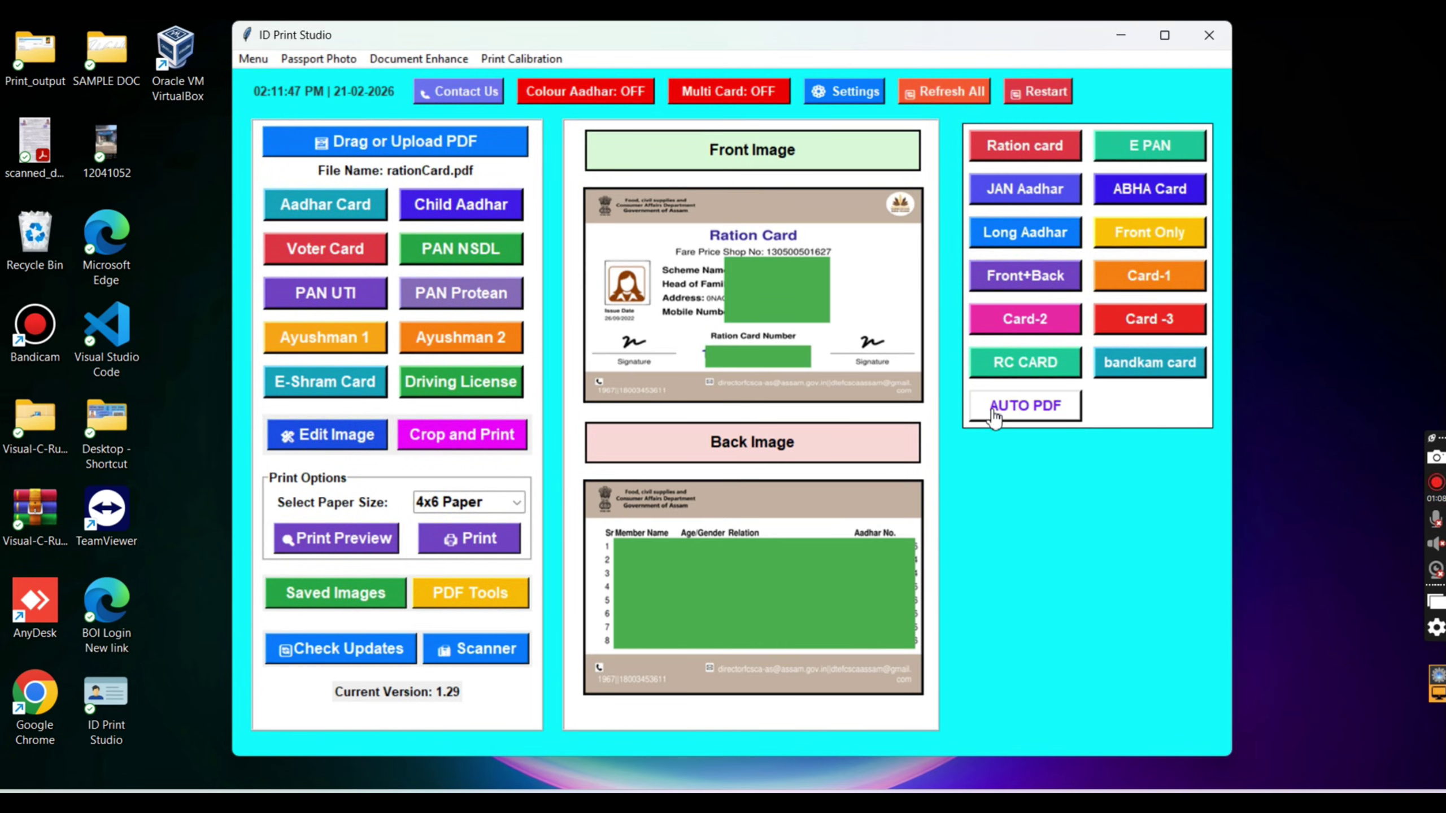
# Step: Load the JAN AAAAA PDF and crop its two sides with AUTO PDF
pyautogui.click(481, 148)
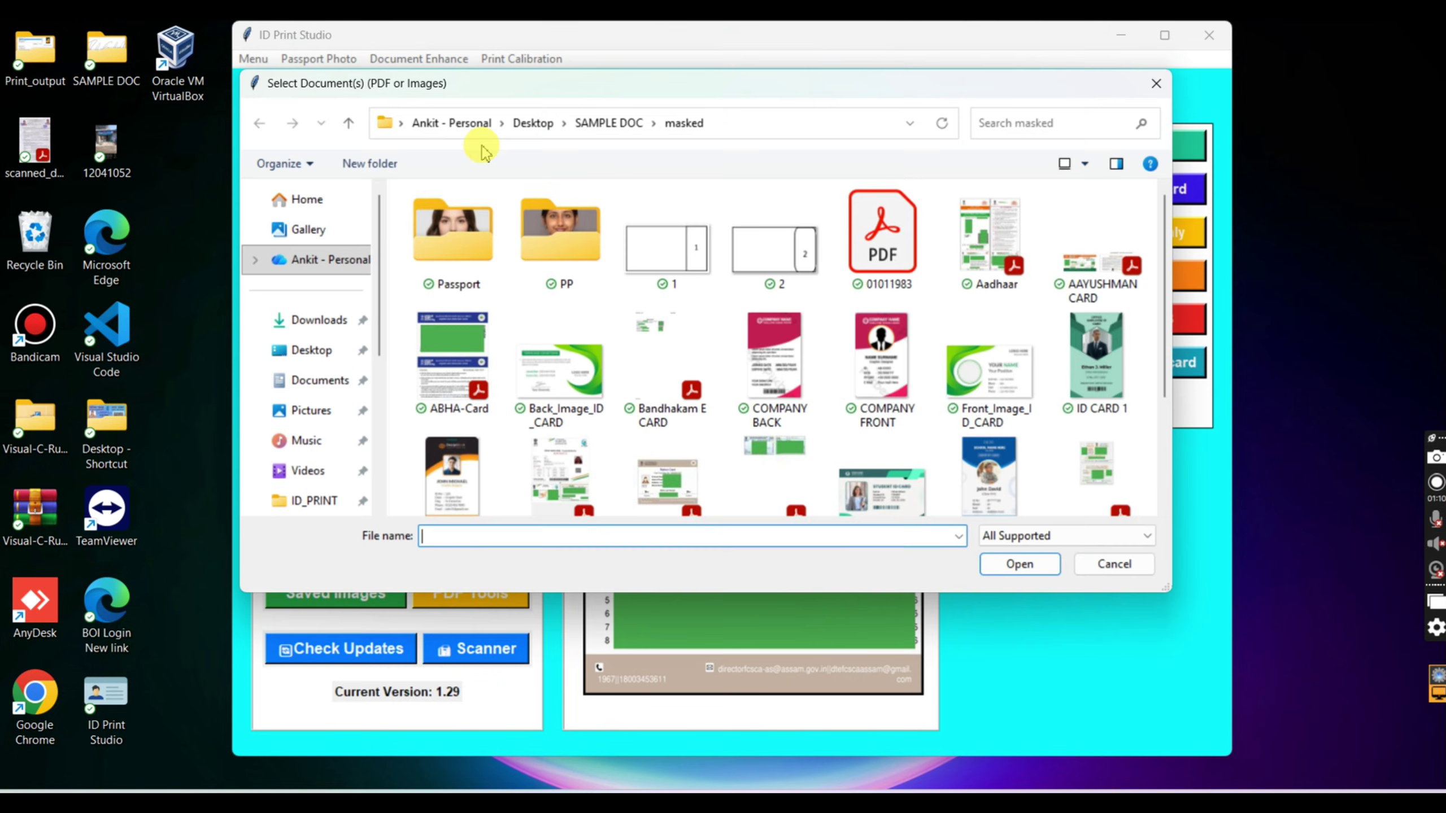
pyautogui.scroll(-3, 516, 362)
pyautogui.doubleClick(531, 359)
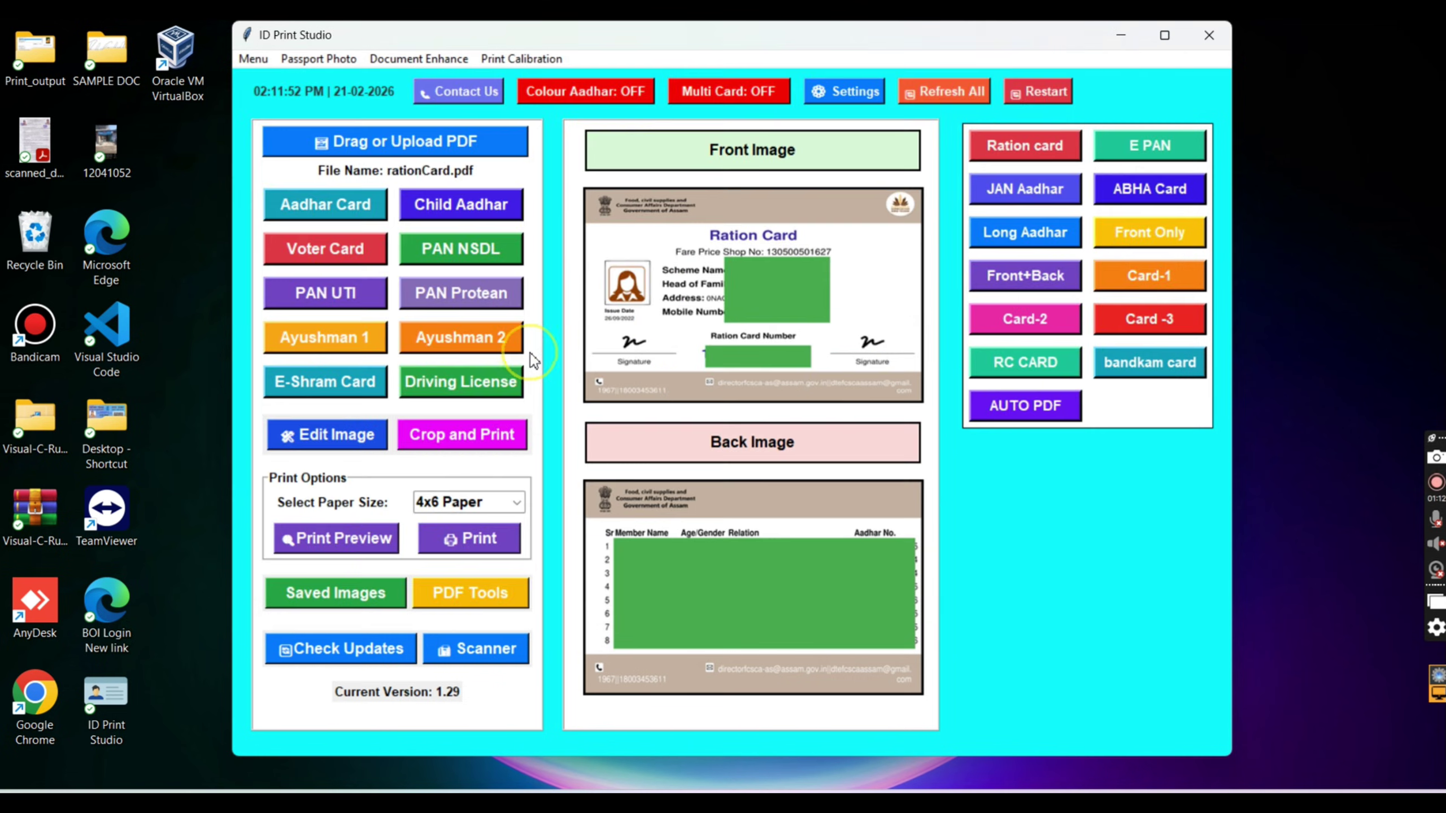
pyautogui.click(1012, 419)
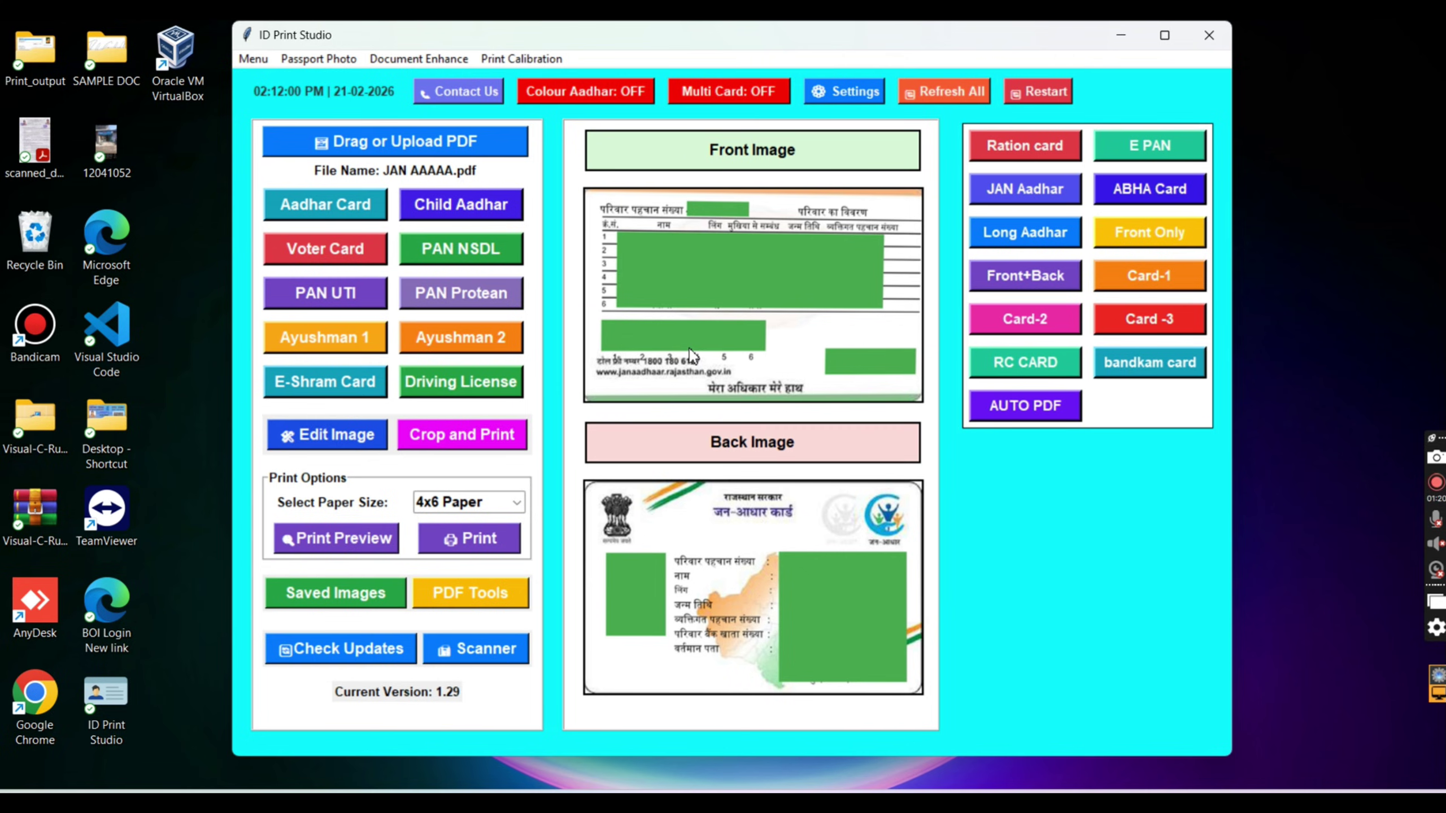
# Step: Load the VOTER CARD PDF and crop its front and back with AUTO PDF
pyautogui.click(466, 141)
pyautogui.scroll(-3, 638, 370)
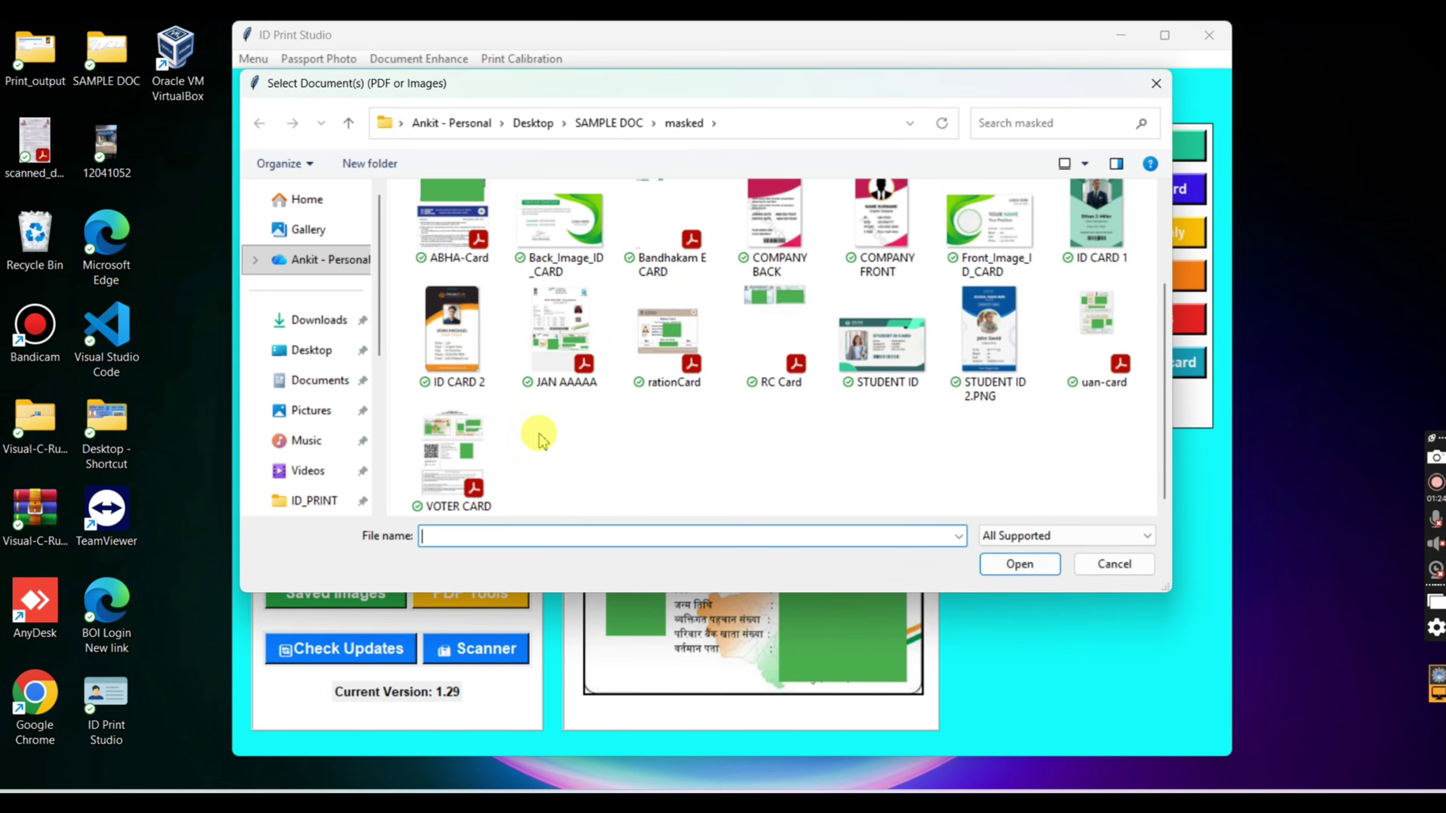
pyautogui.click(473, 453)
pyautogui.doubleClick(473, 453)
pyautogui.click(1025, 405)
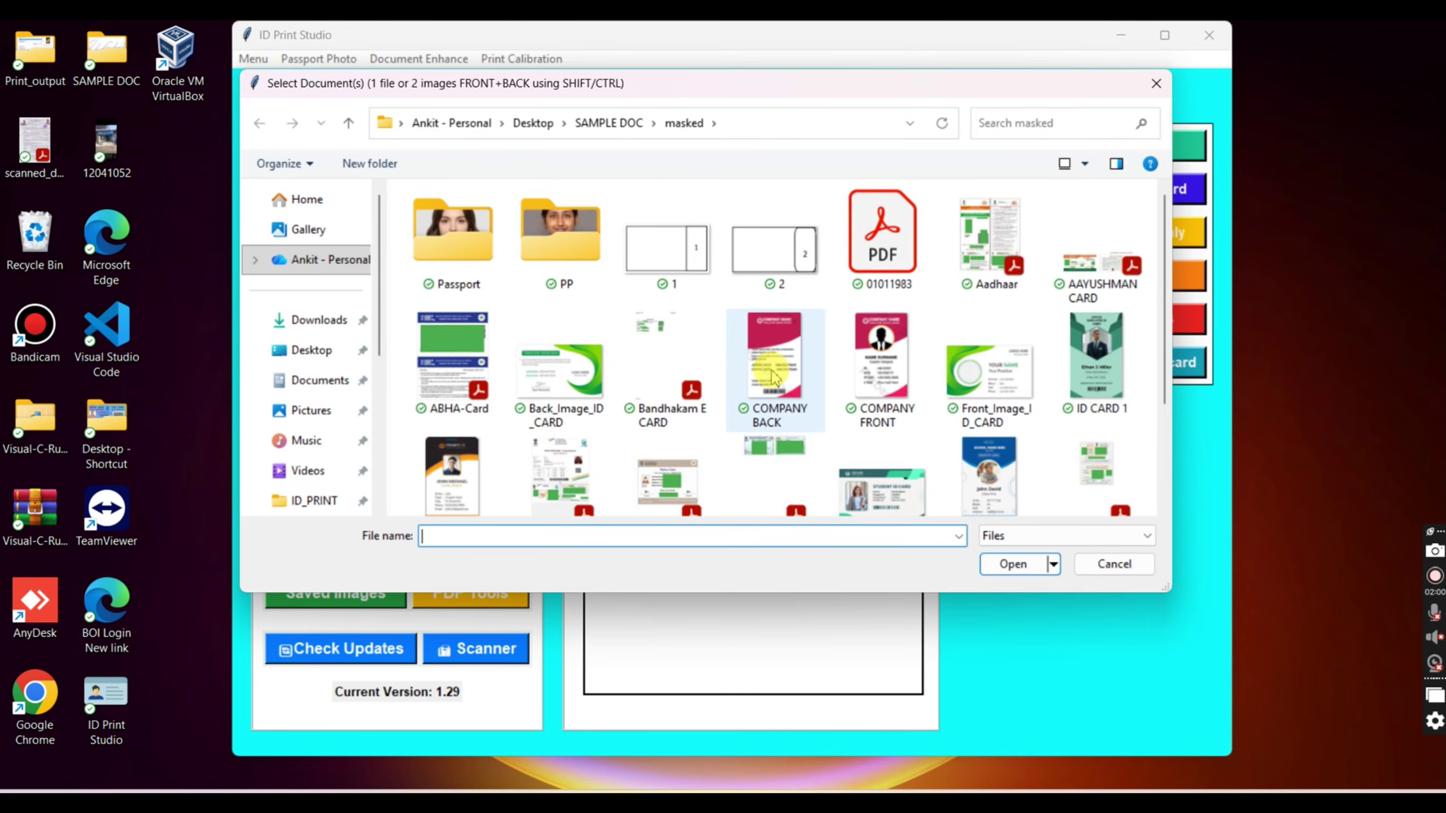
# Step: Load the STUDENT ID 2 image and place it as a Front Only card rotated by 90°
pyautogui.scroll(-3, 774, 376)
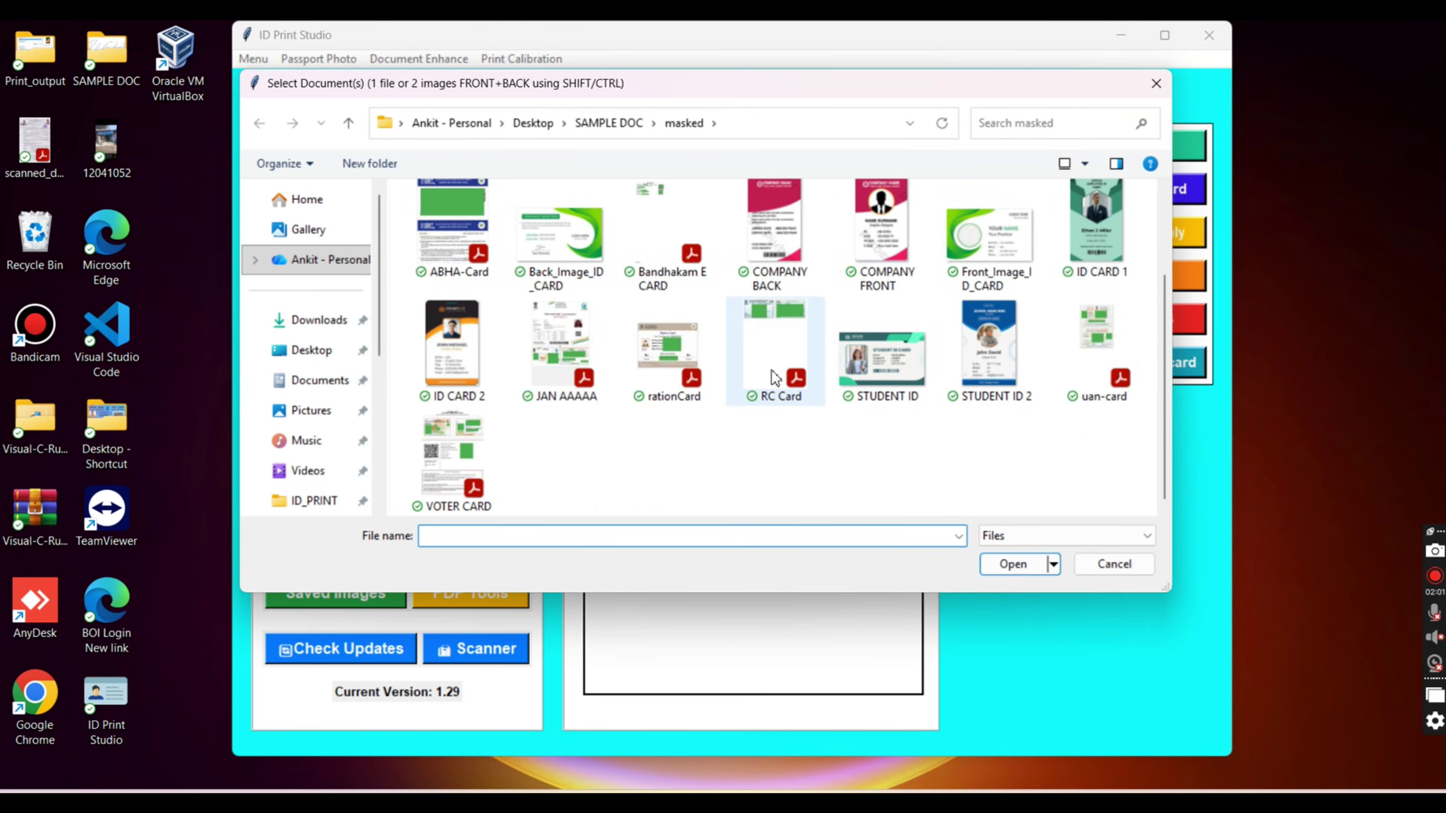
pyautogui.doubleClick(1001, 364)
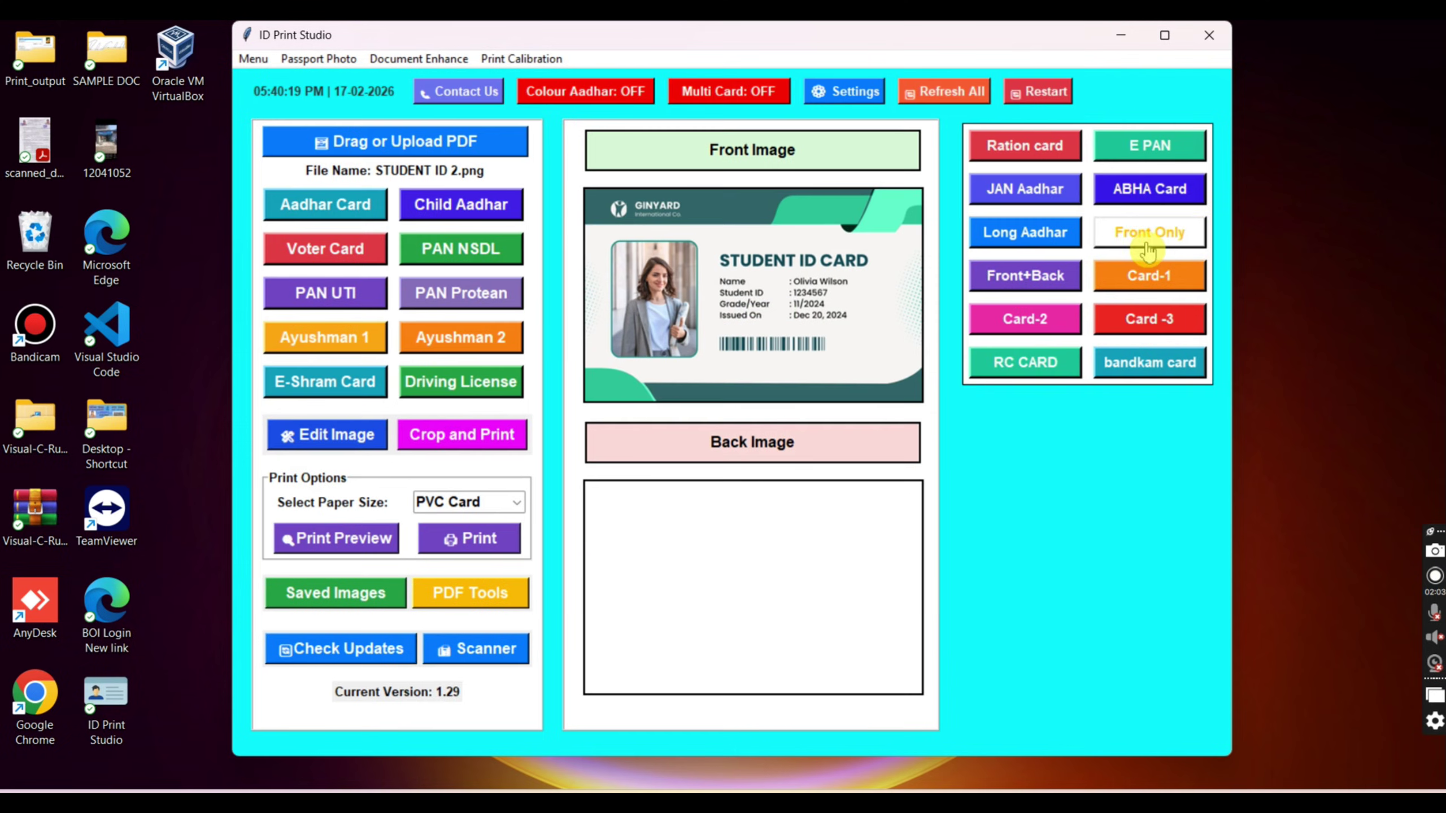
pyautogui.click(1150, 232)
pyautogui.click(672, 488)
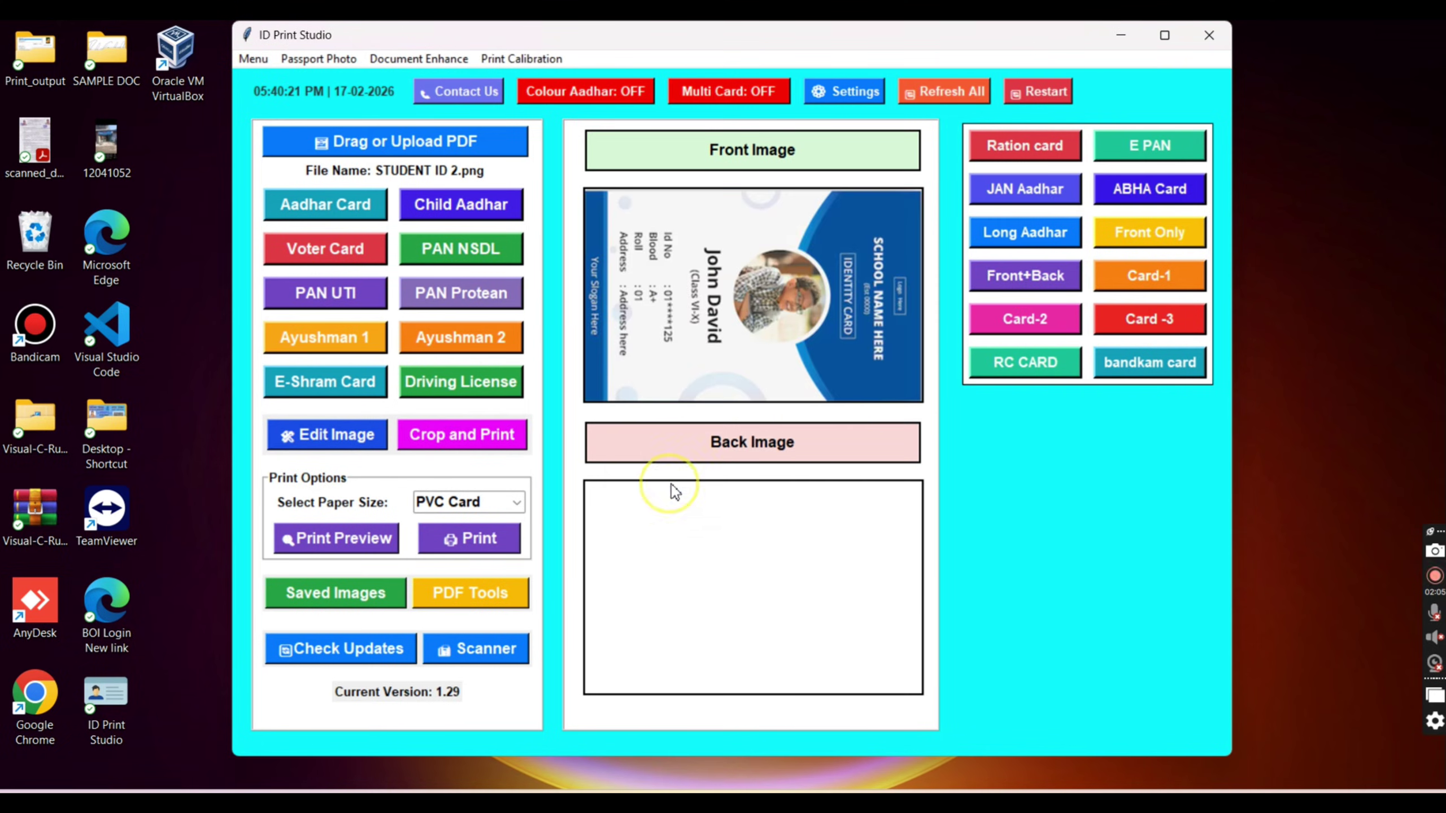
# Step: Load the ABHA-Card PDF and crop it using the ABHA Card type
pyautogui.click(401, 142)
pyautogui.scroll(-1, 586, 367)
pyautogui.doubleClick(453, 334)
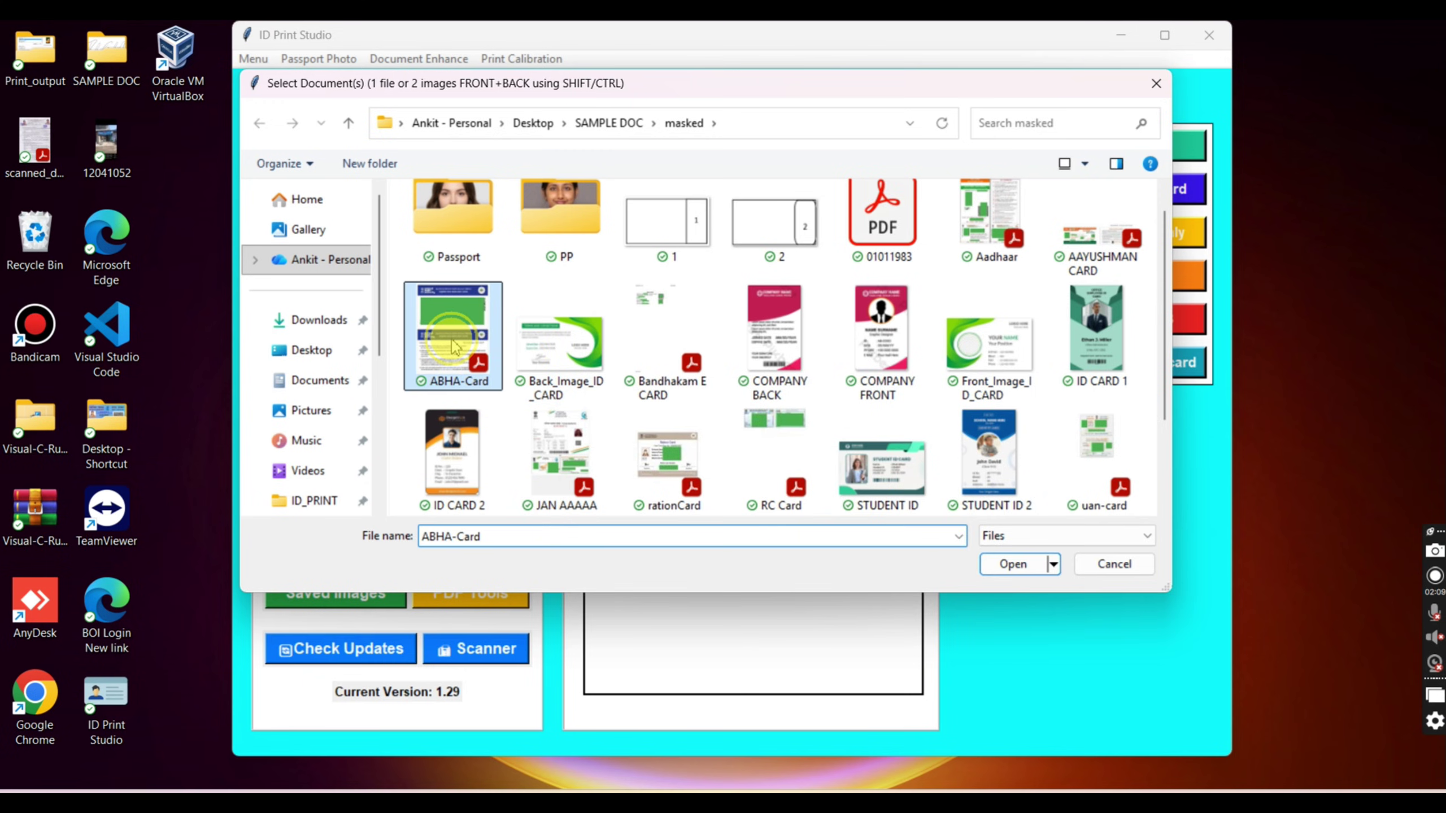
pyautogui.click(1132, 189)
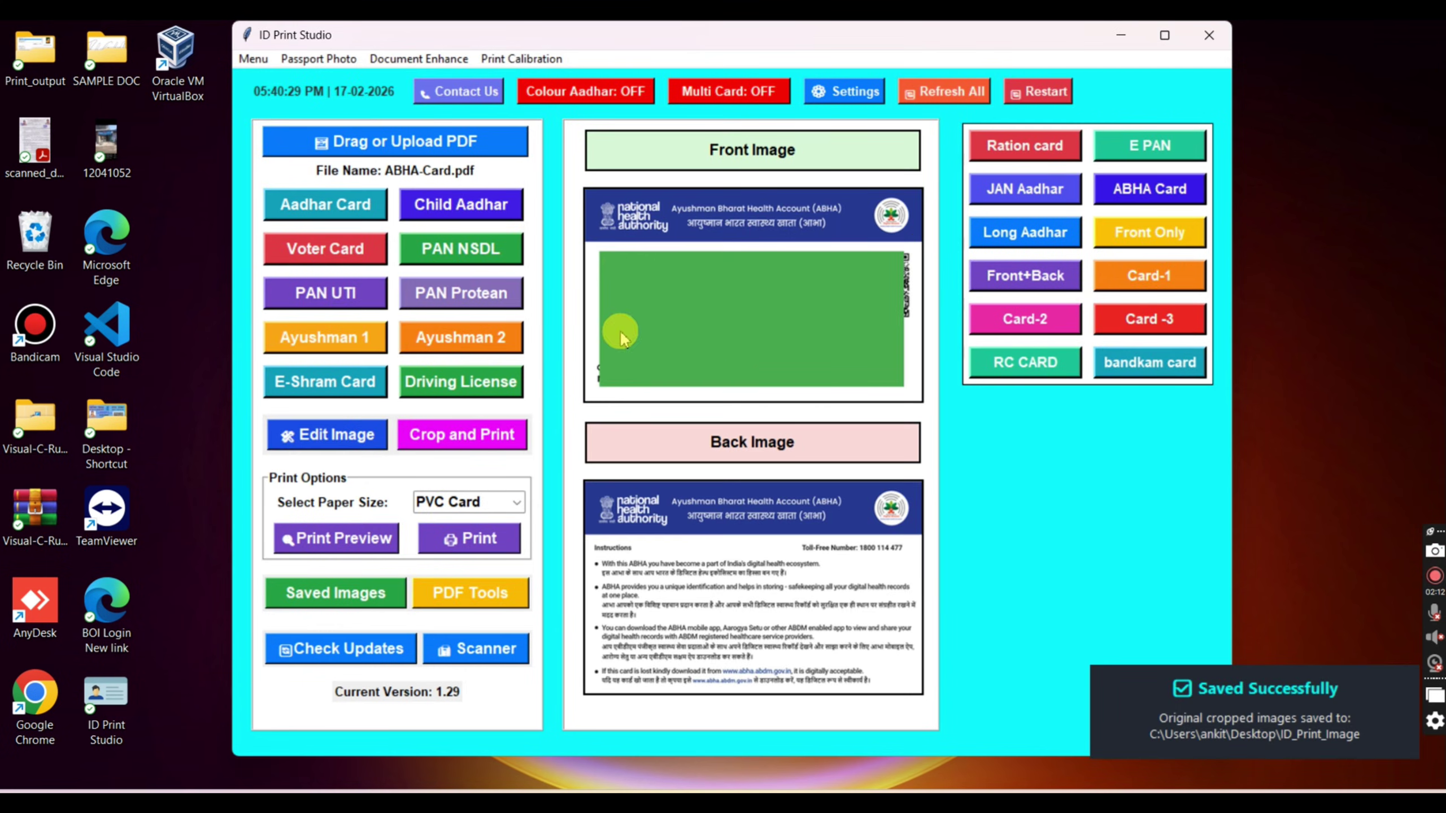
# Step: Load the AAYUSHMAN CARD PDF and crop it using the Ayushman 1 card type
pyautogui.click(450, 142)
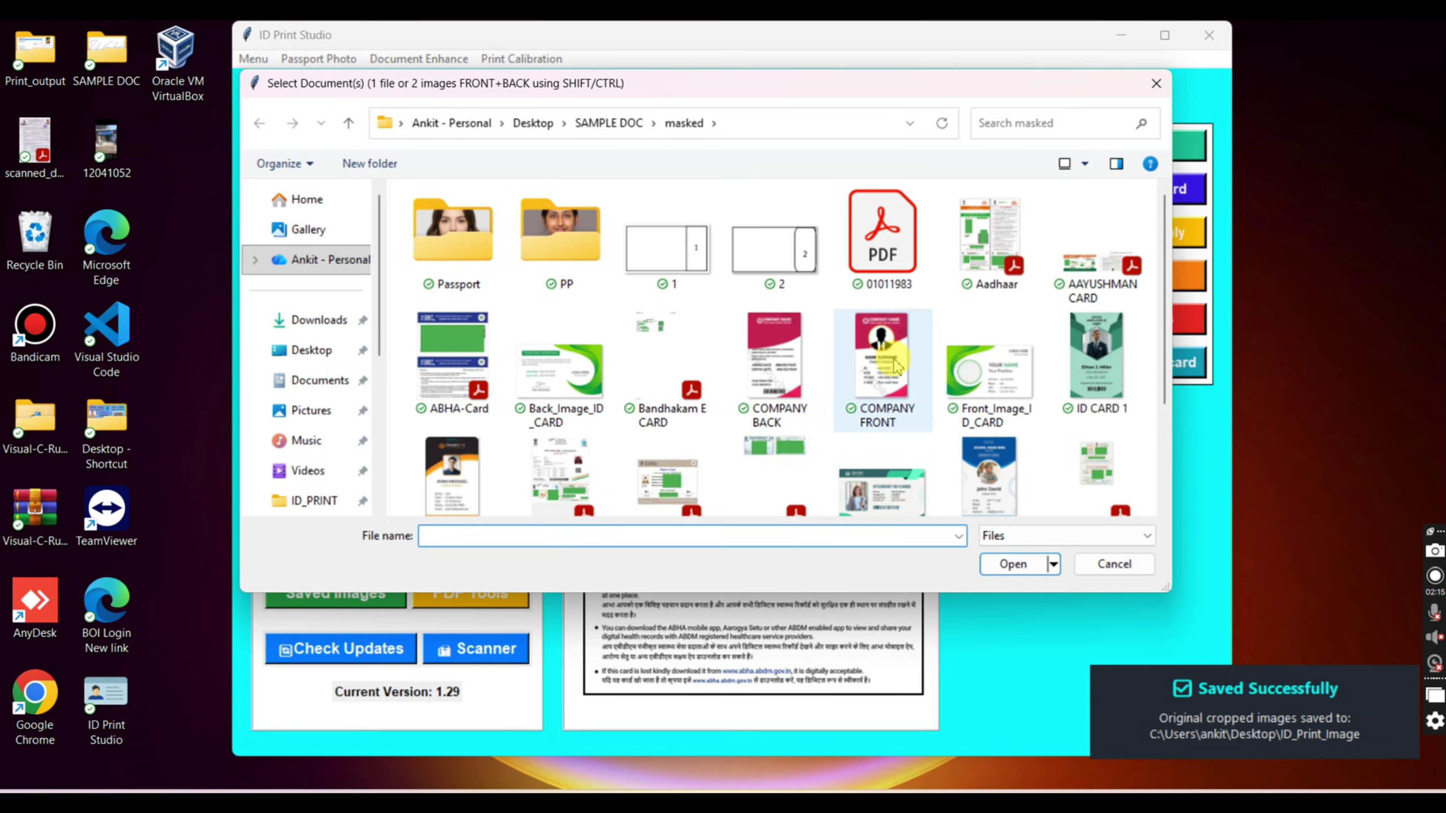
pyautogui.doubleClick(1090, 267)
pyautogui.click(351, 344)
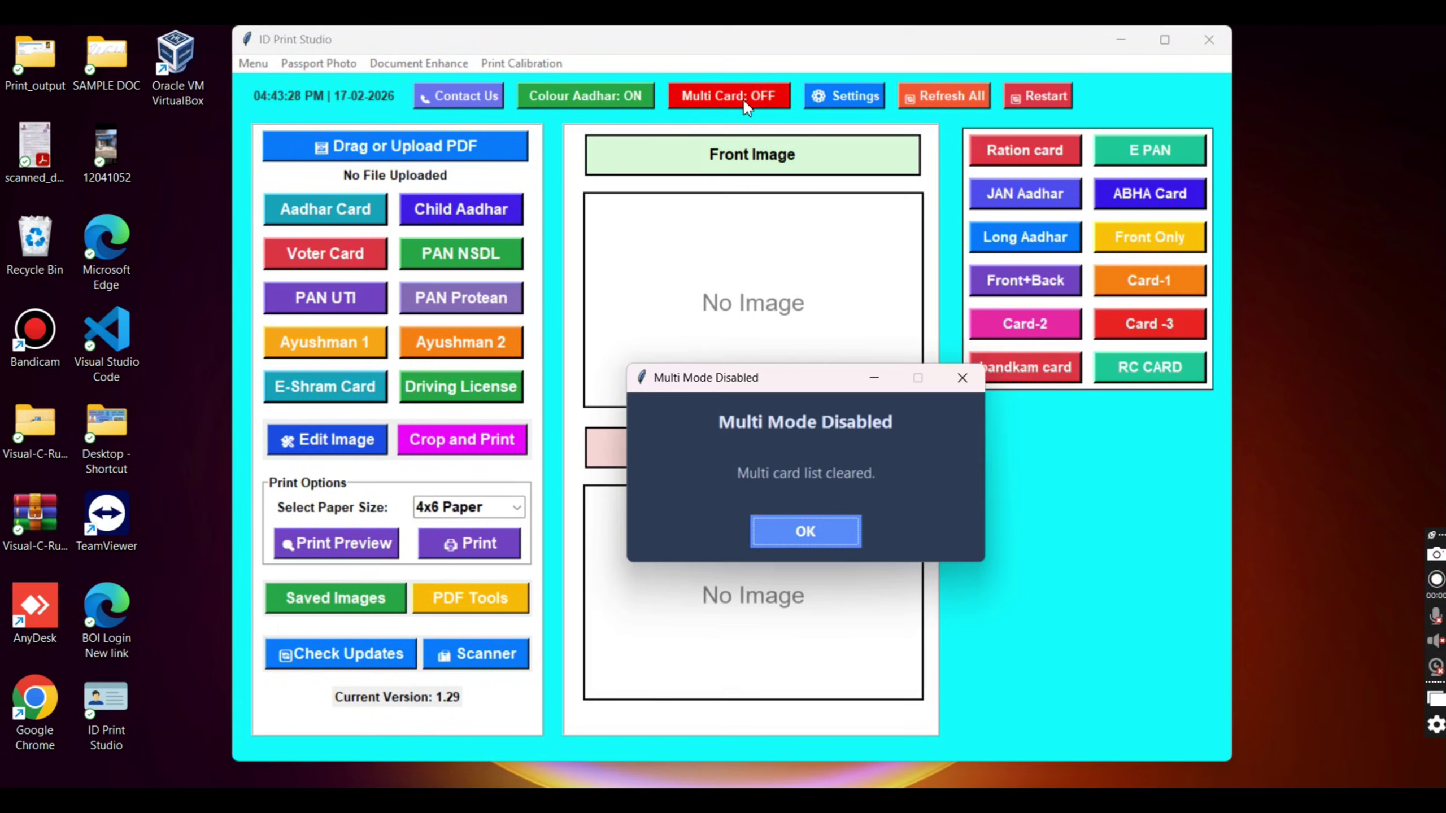
# Step: Turn on Multi Card mode with the A4 NTR Double Side paper type
pyautogui.press('Return')
pyautogui.click(743, 98)
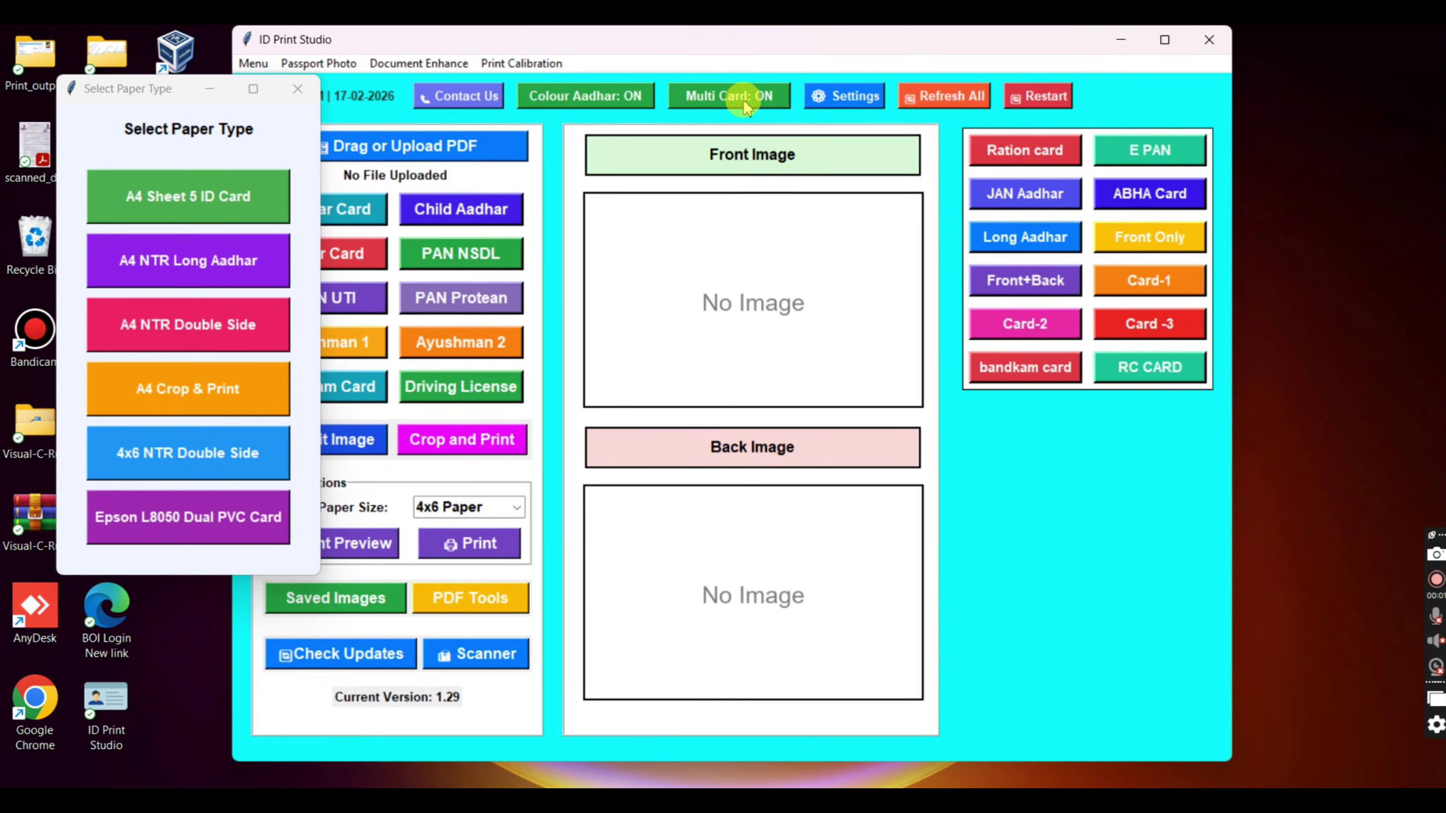
pyautogui.click(165, 333)
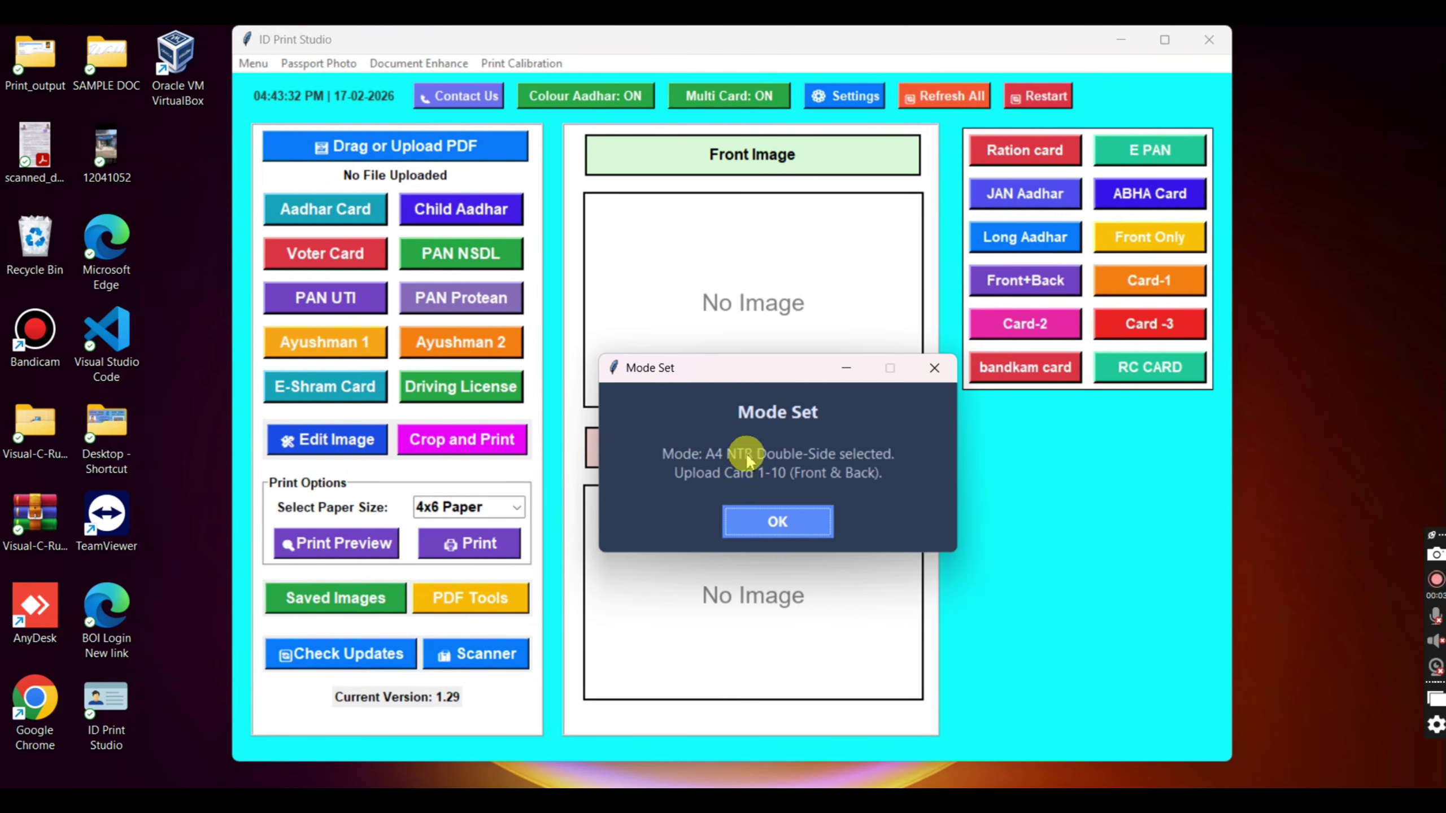
pyautogui.click(785, 522)
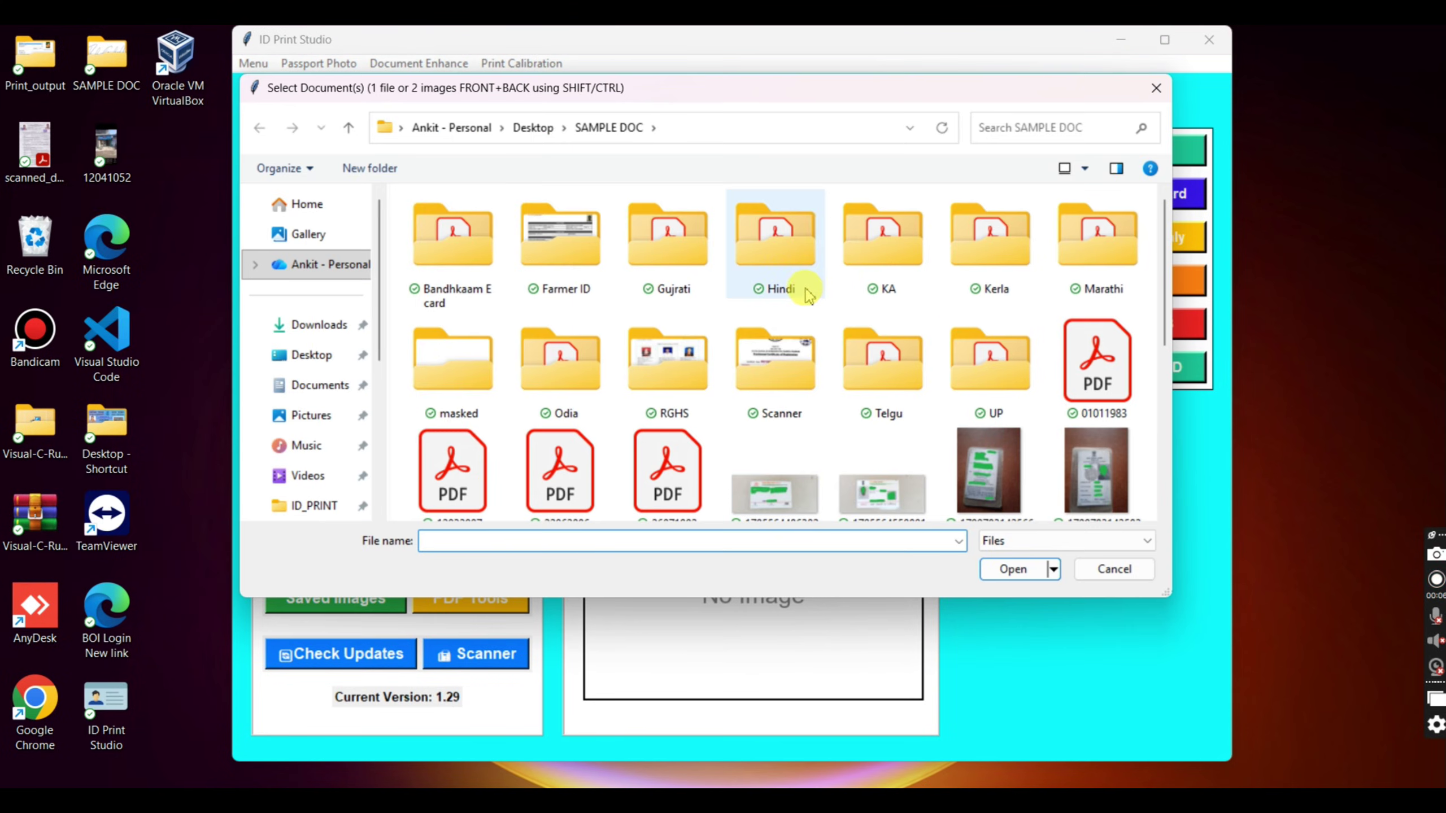
# Step: Add the PAN PDF from the masked folder as a PAN UTI card without editing it, and continue to the next card
pyautogui.doubleClick(444, 376)
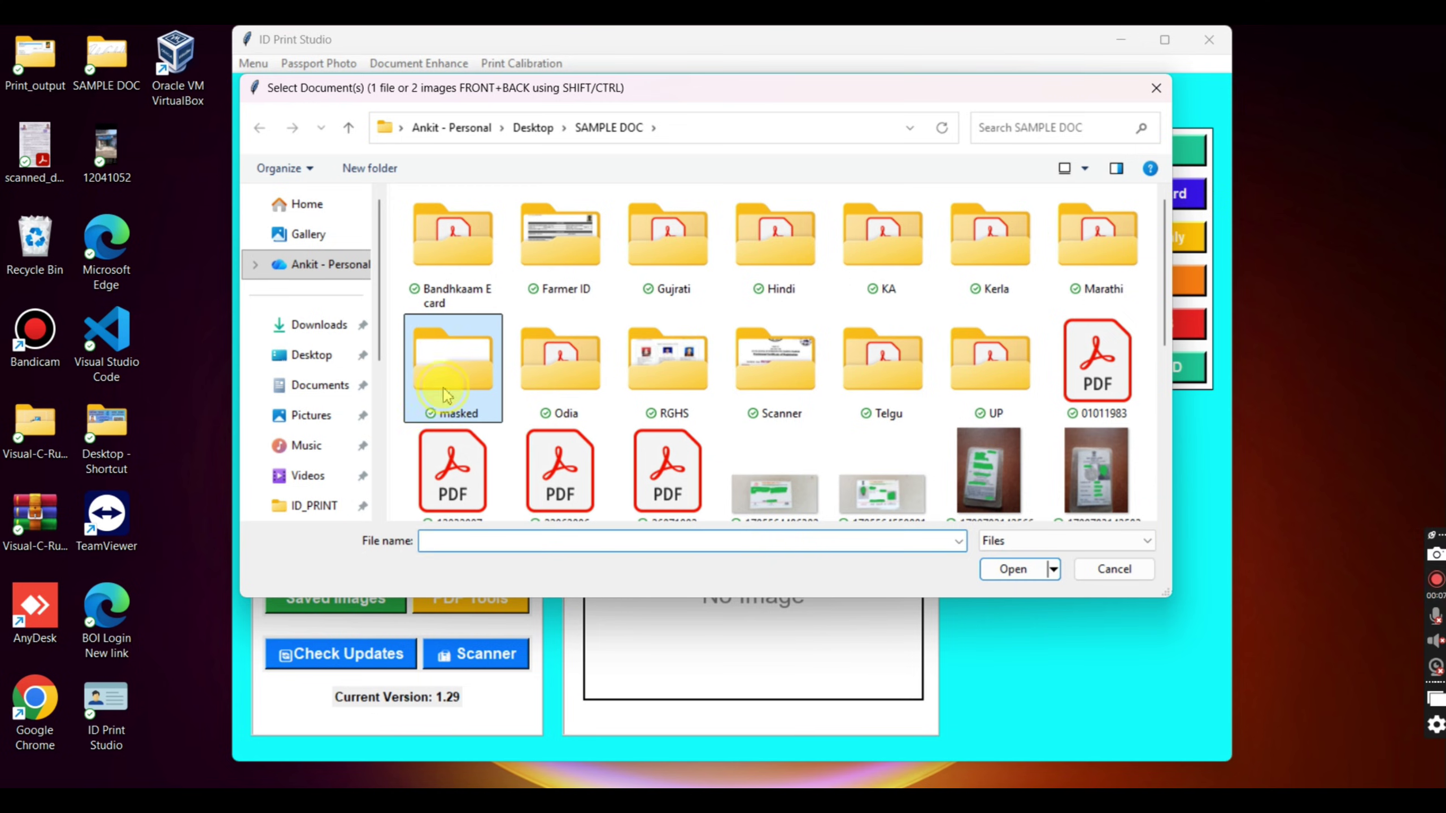
pyautogui.doubleClick(896, 265)
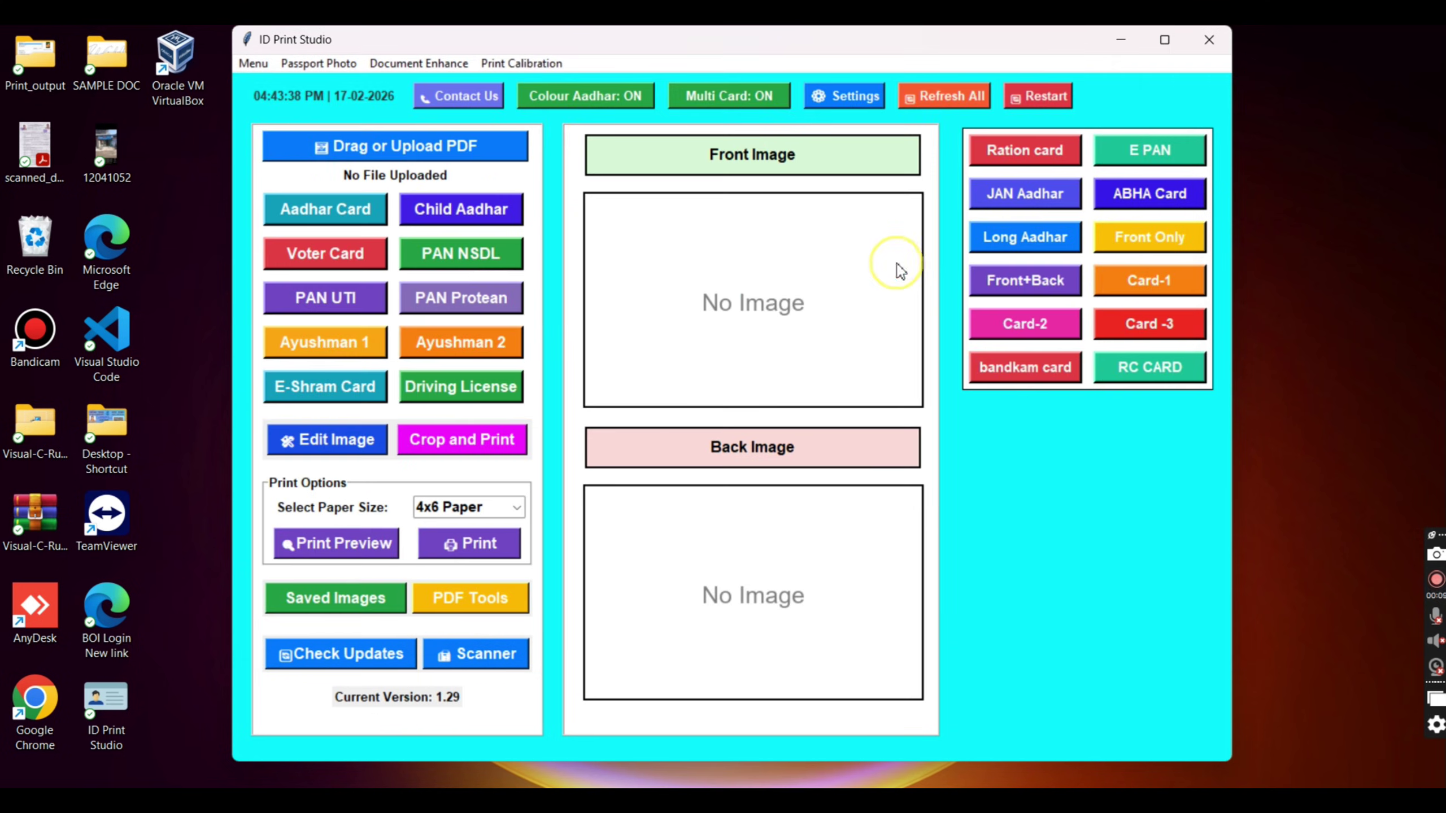
pyautogui.click(339, 304)
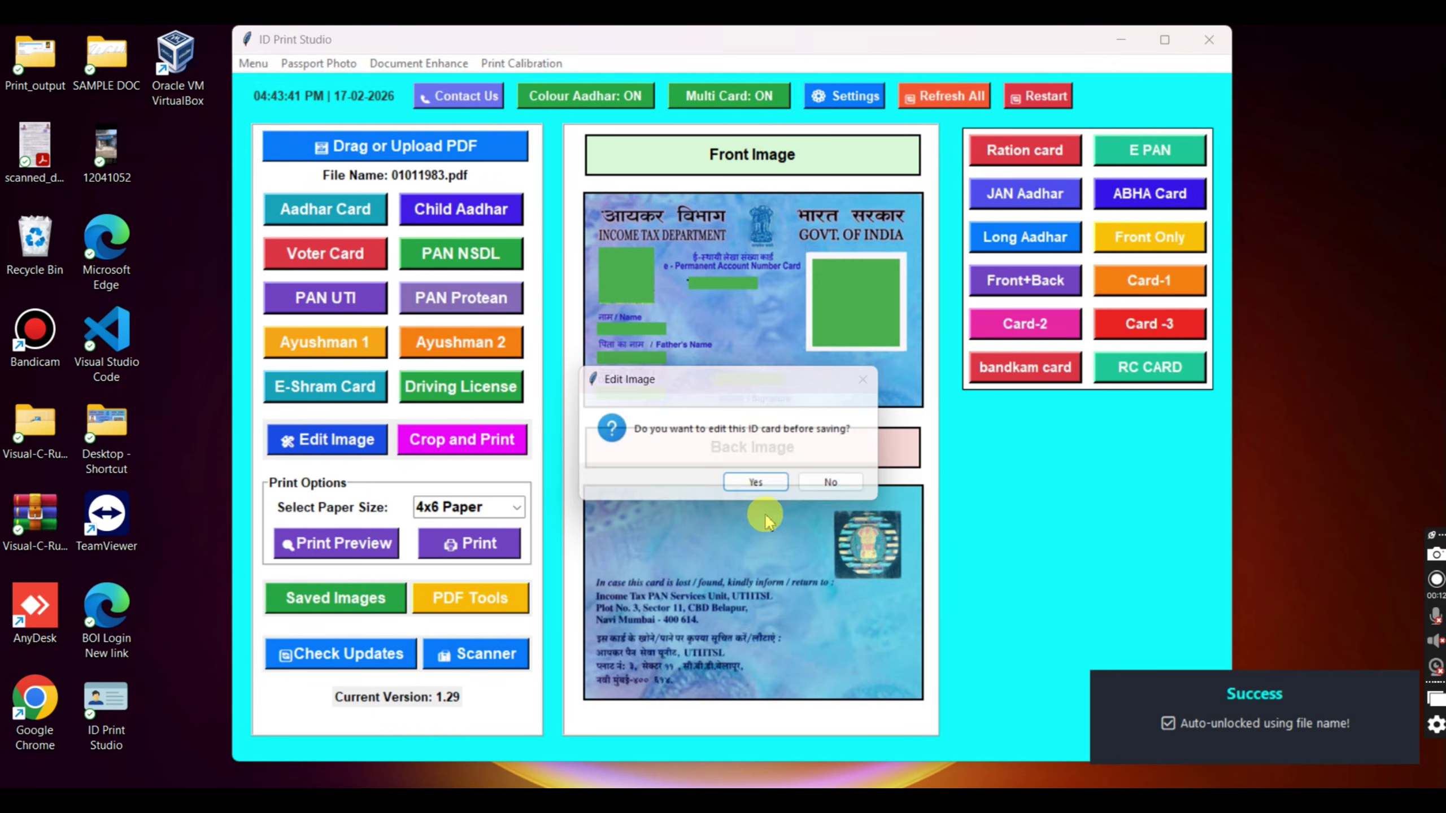
pyautogui.click(830, 485)
pyautogui.click(739, 480)
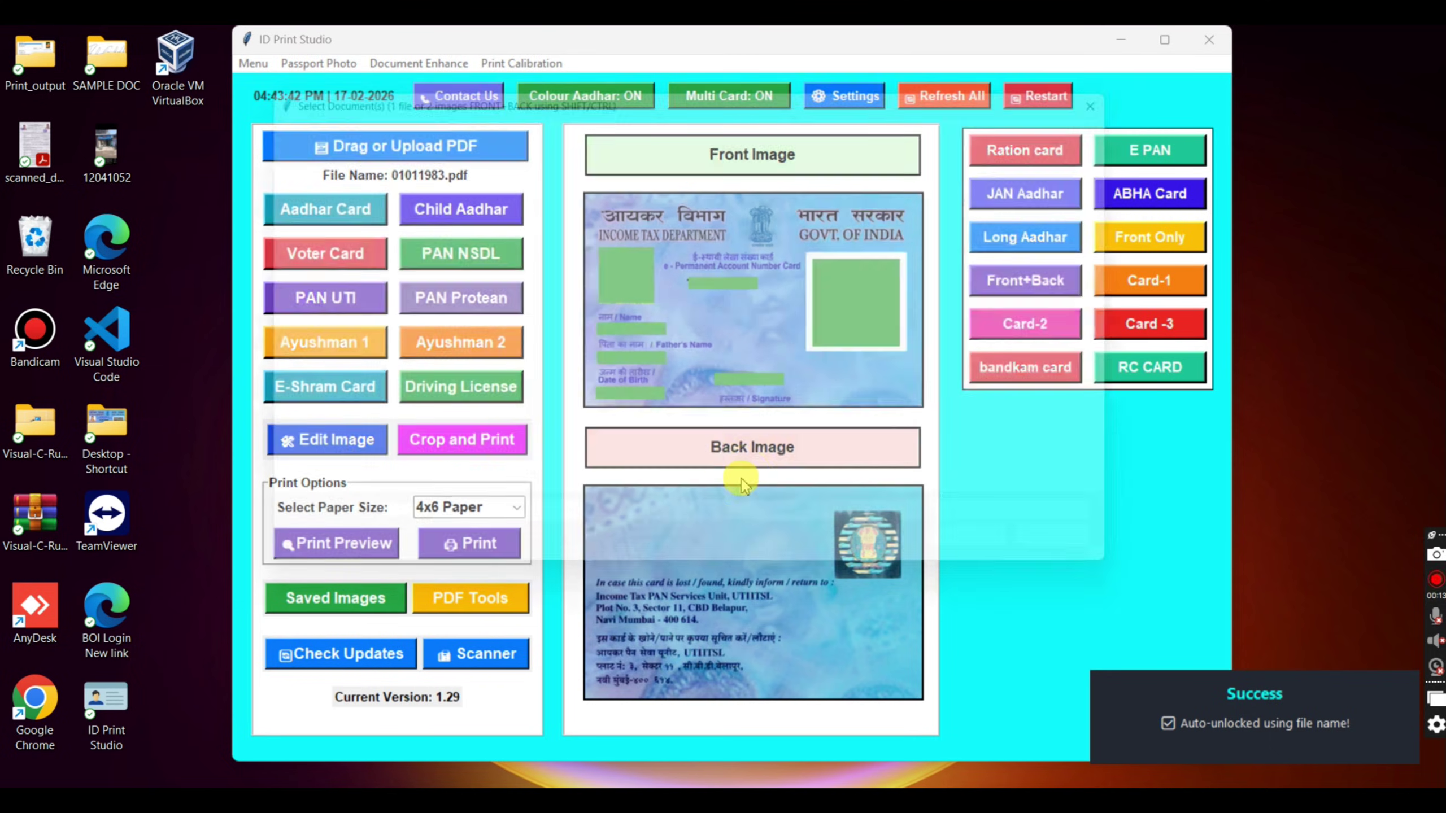
# Step: Add the AAYUSHMAN CARD PDF as an Ayushman 1 card without editing it, and continue to another card
pyautogui.doubleClick(1098, 272)
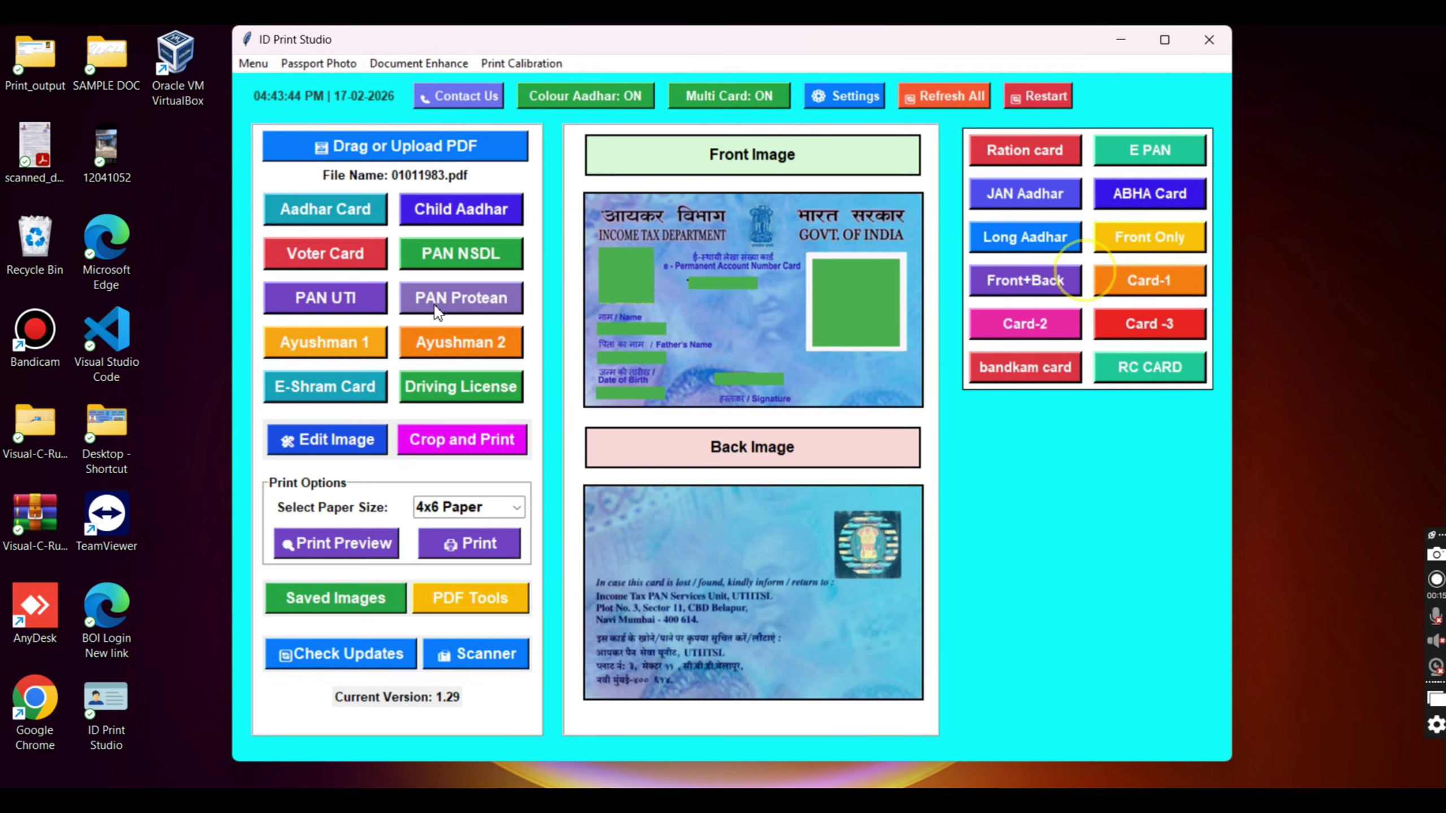
pyautogui.click(342, 352)
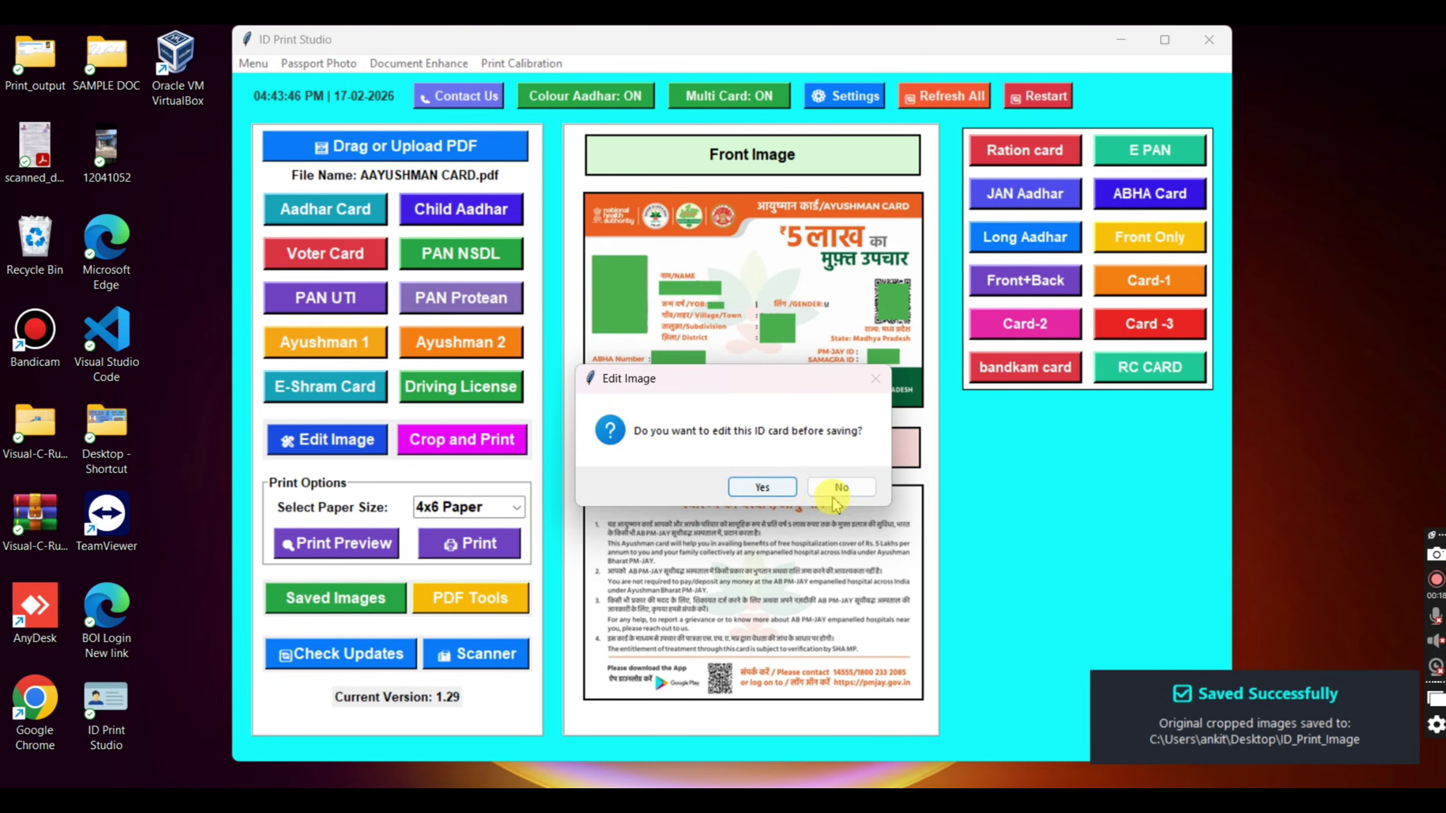
pyautogui.click(835, 495)
pyautogui.click(743, 485)
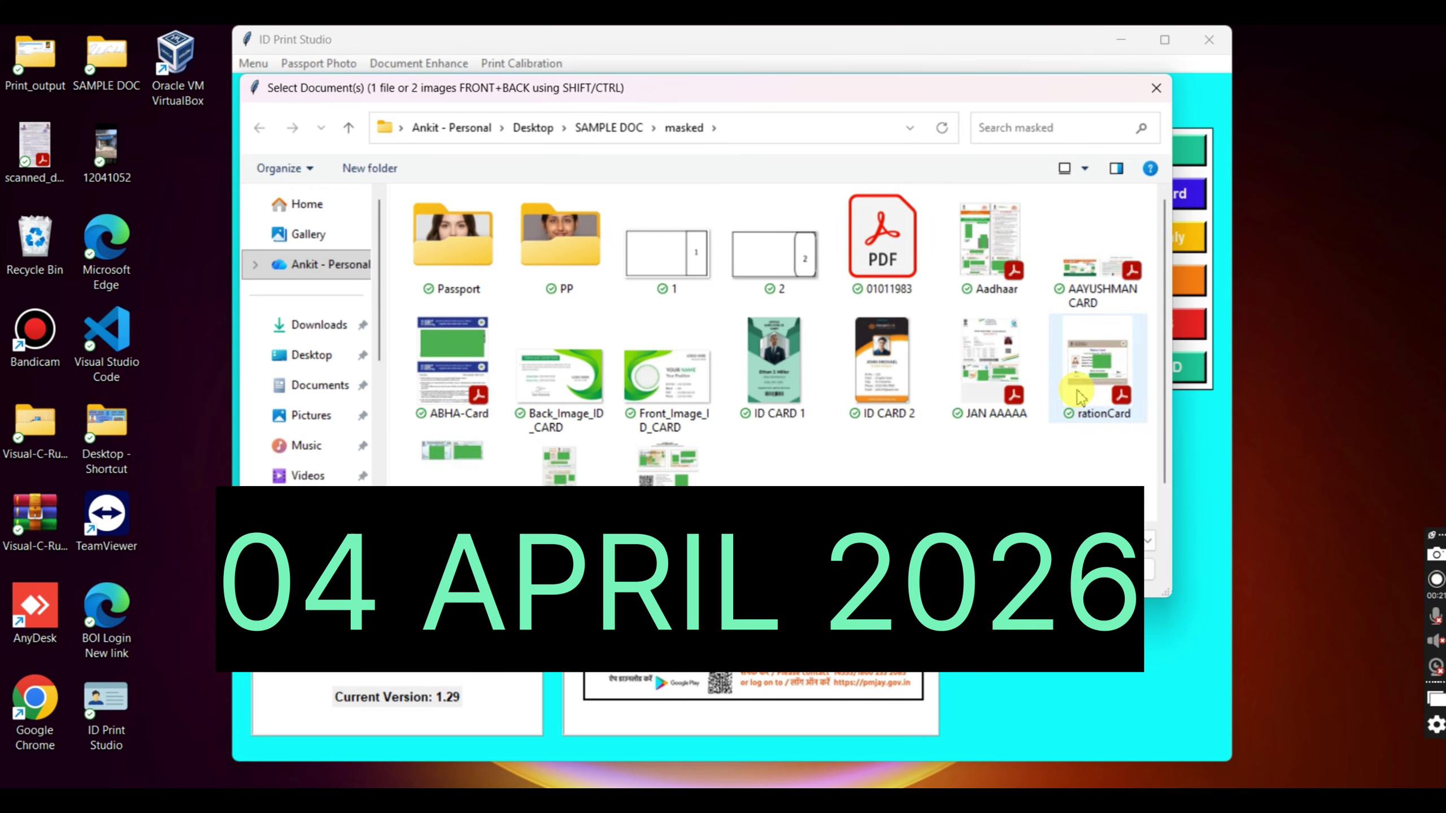
# Step: Add the RC Card PDF with the RC CARD type without editing it, and finish adding cards to open the sheet preview
pyautogui.doubleClick(1088, 379)
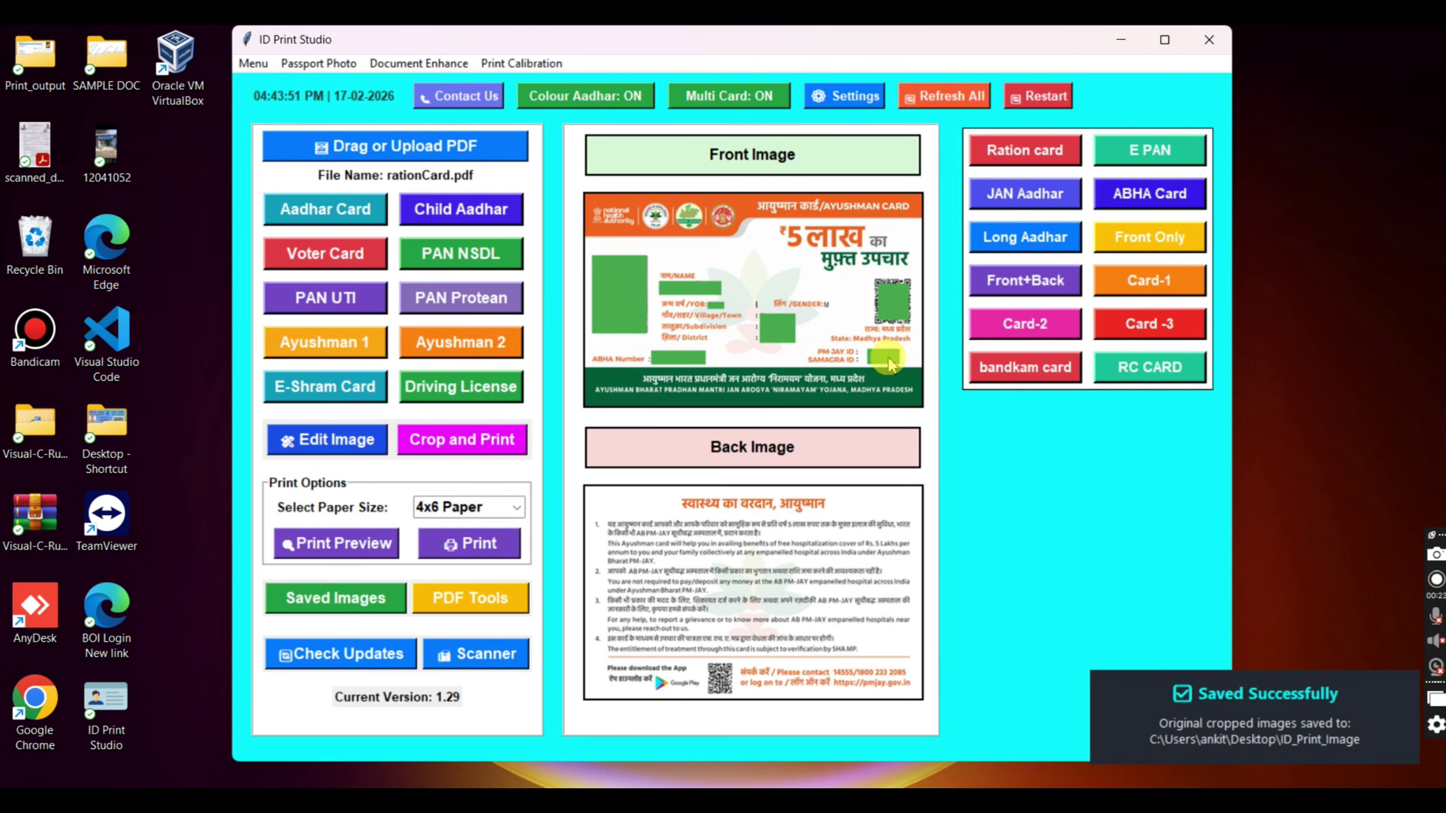
pyautogui.click(405, 146)
pyautogui.scroll(-1, 523, 445)
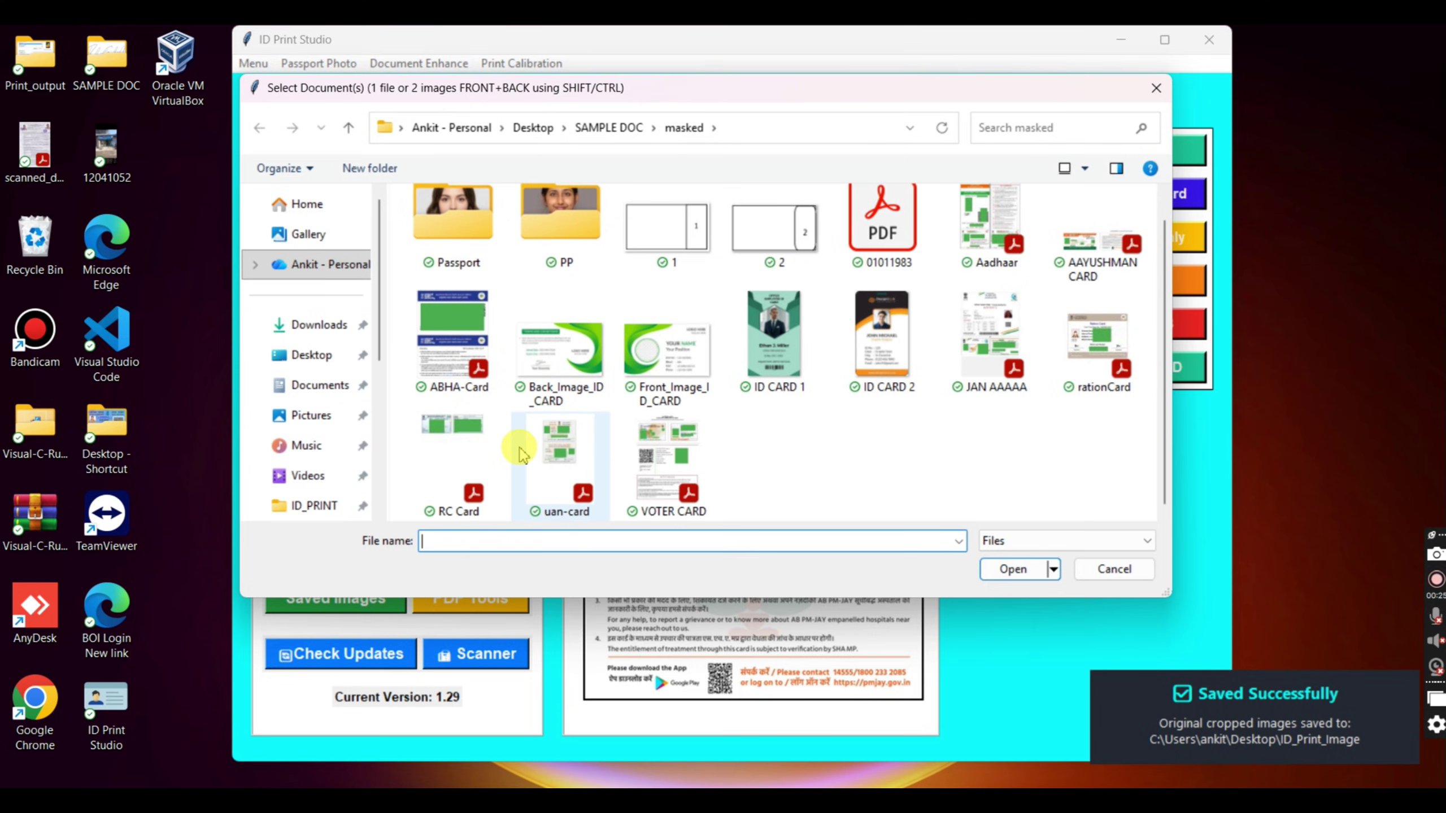
pyautogui.doubleClick(449, 450)
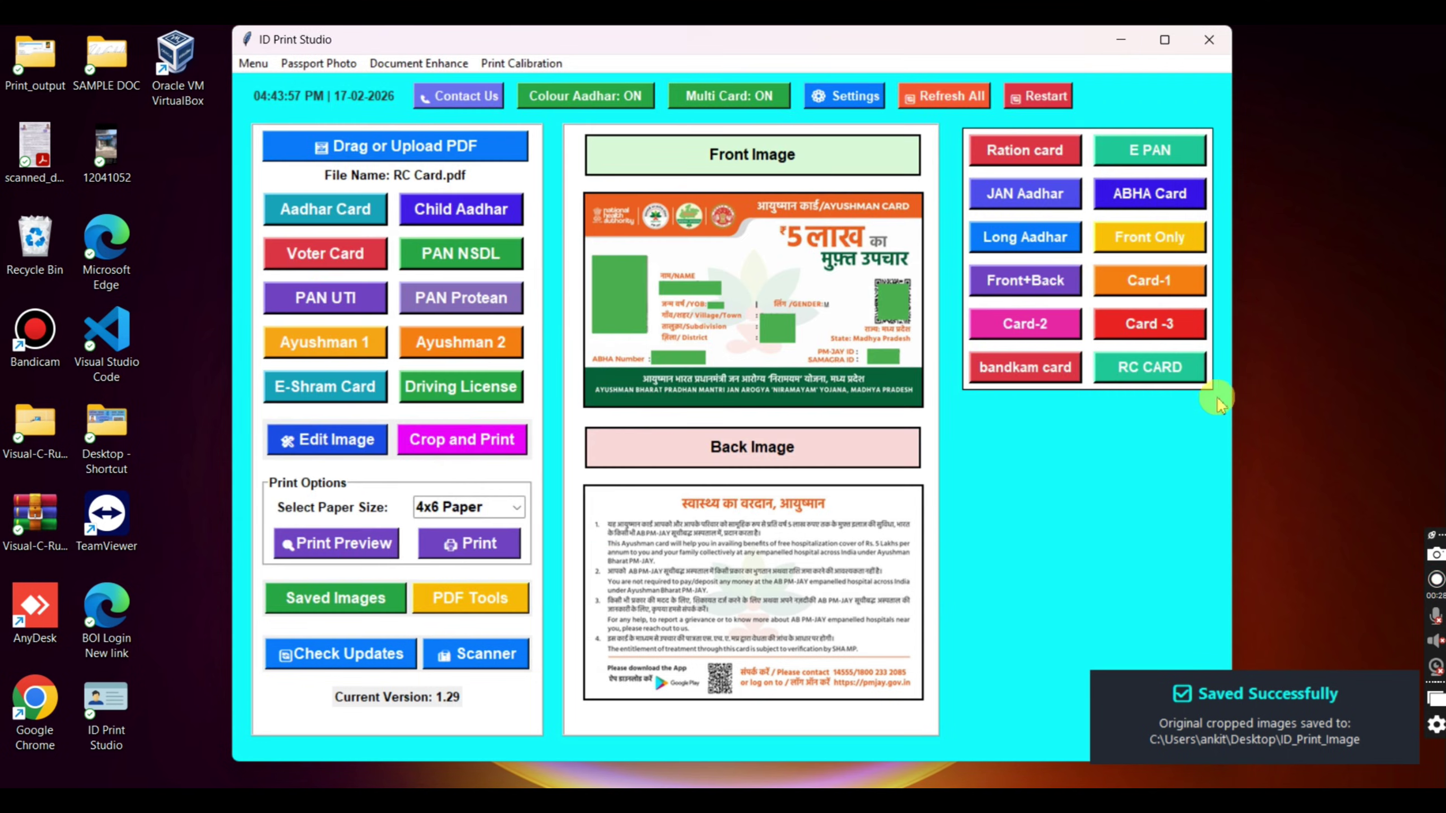
pyautogui.click(1172, 373)
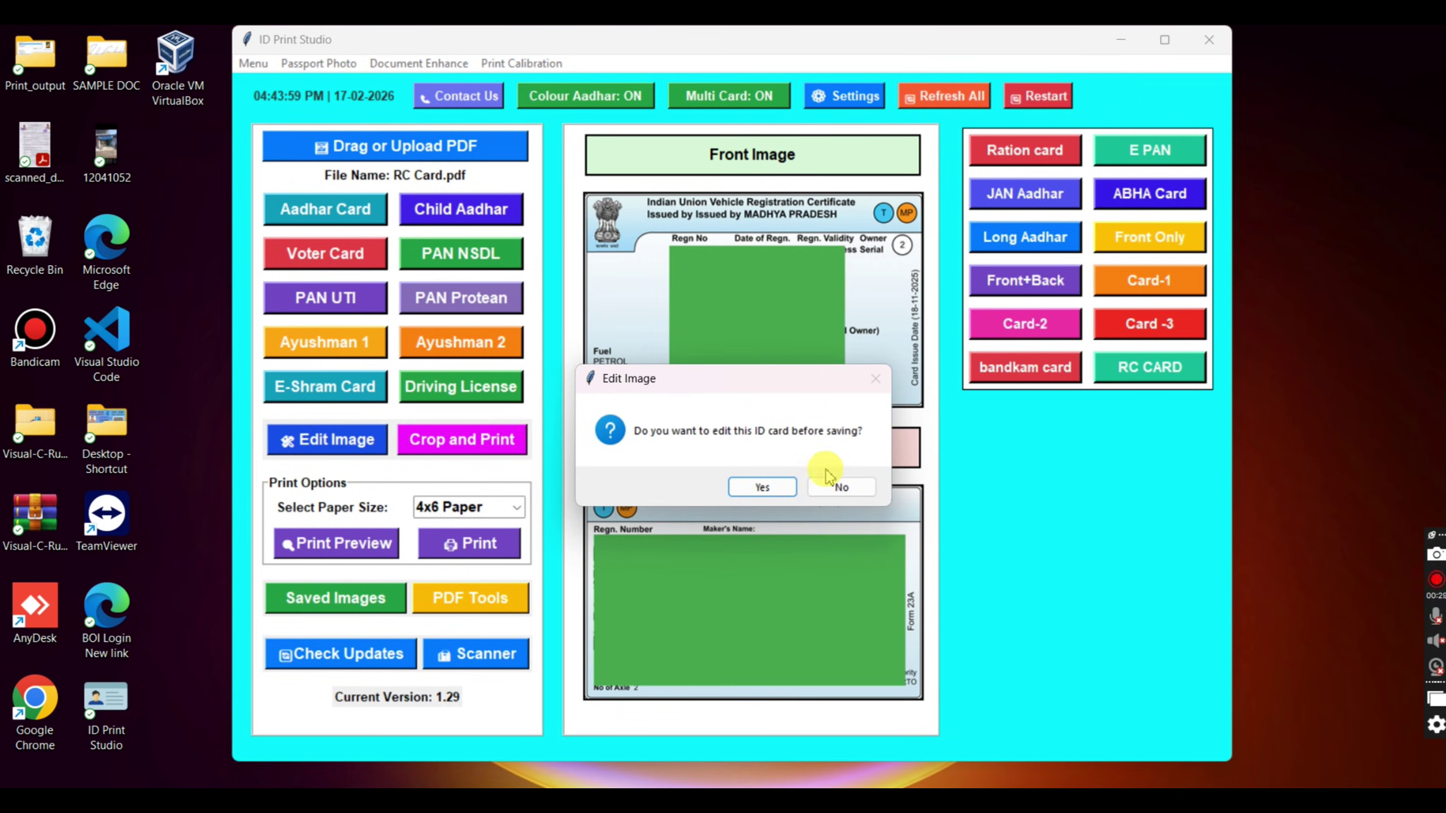
pyautogui.click(831, 484)
pyautogui.click(834, 485)
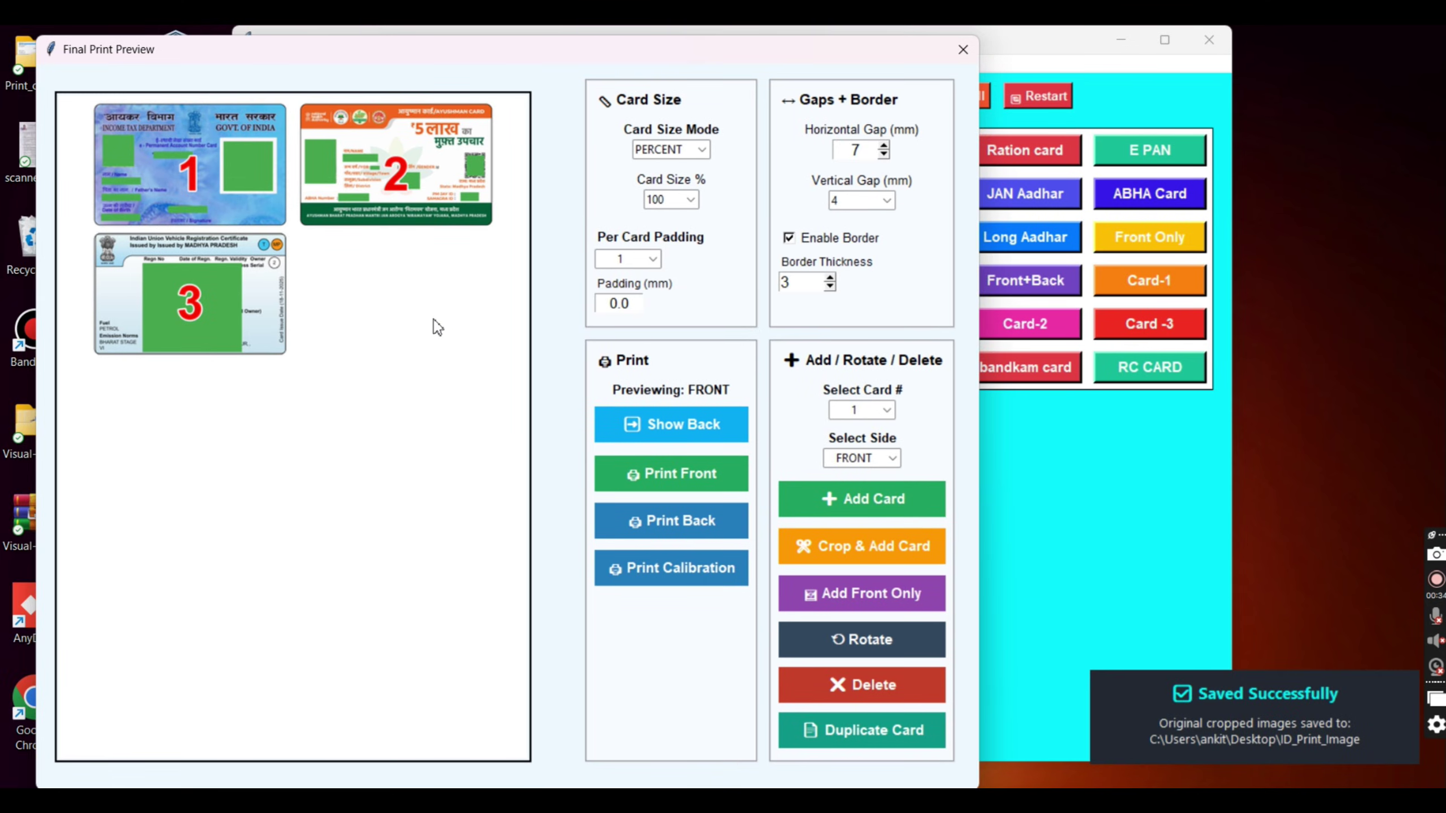
# Step: Add Front_Image_ID_CARD and Back_Image_ID_CARD as a Front+Back card without rotating or editing, and return to the sheet preview
pyautogui.click(902, 515)
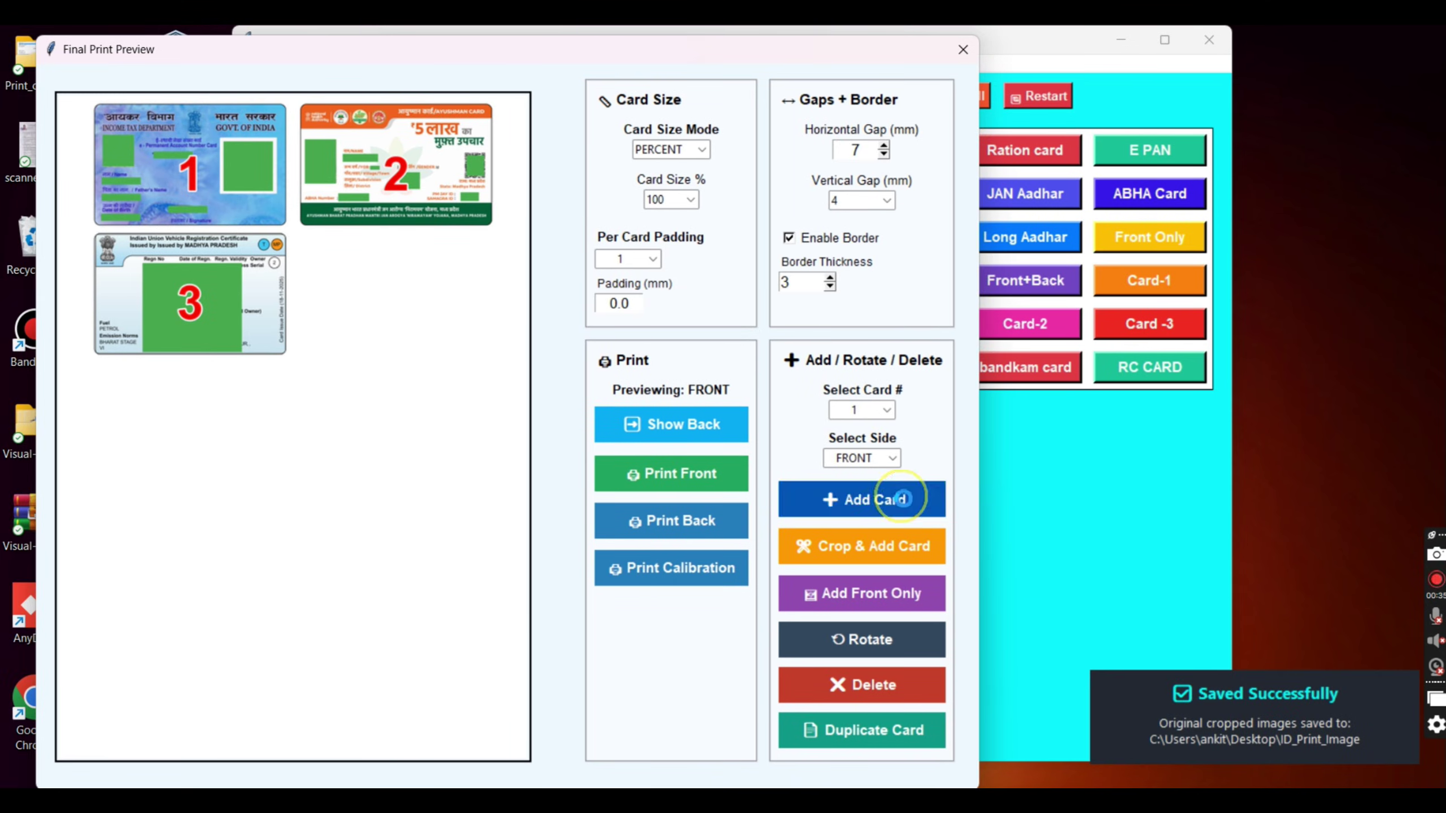
pyautogui.click(666, 373)
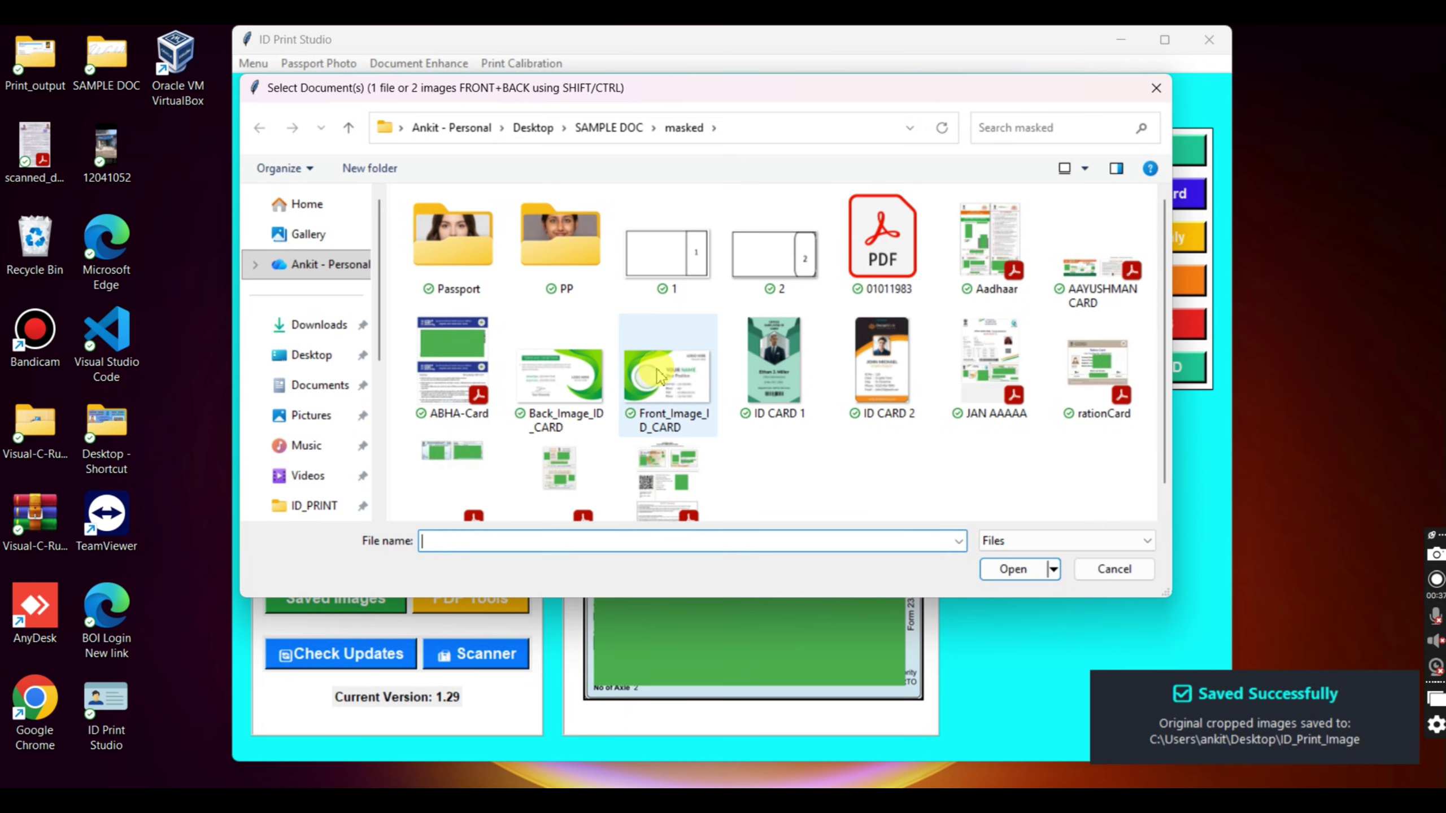
pyautogui.keyDown('ctrl'); pyautogui.click(569, 379); pyautogui.keyUp('ctrl')
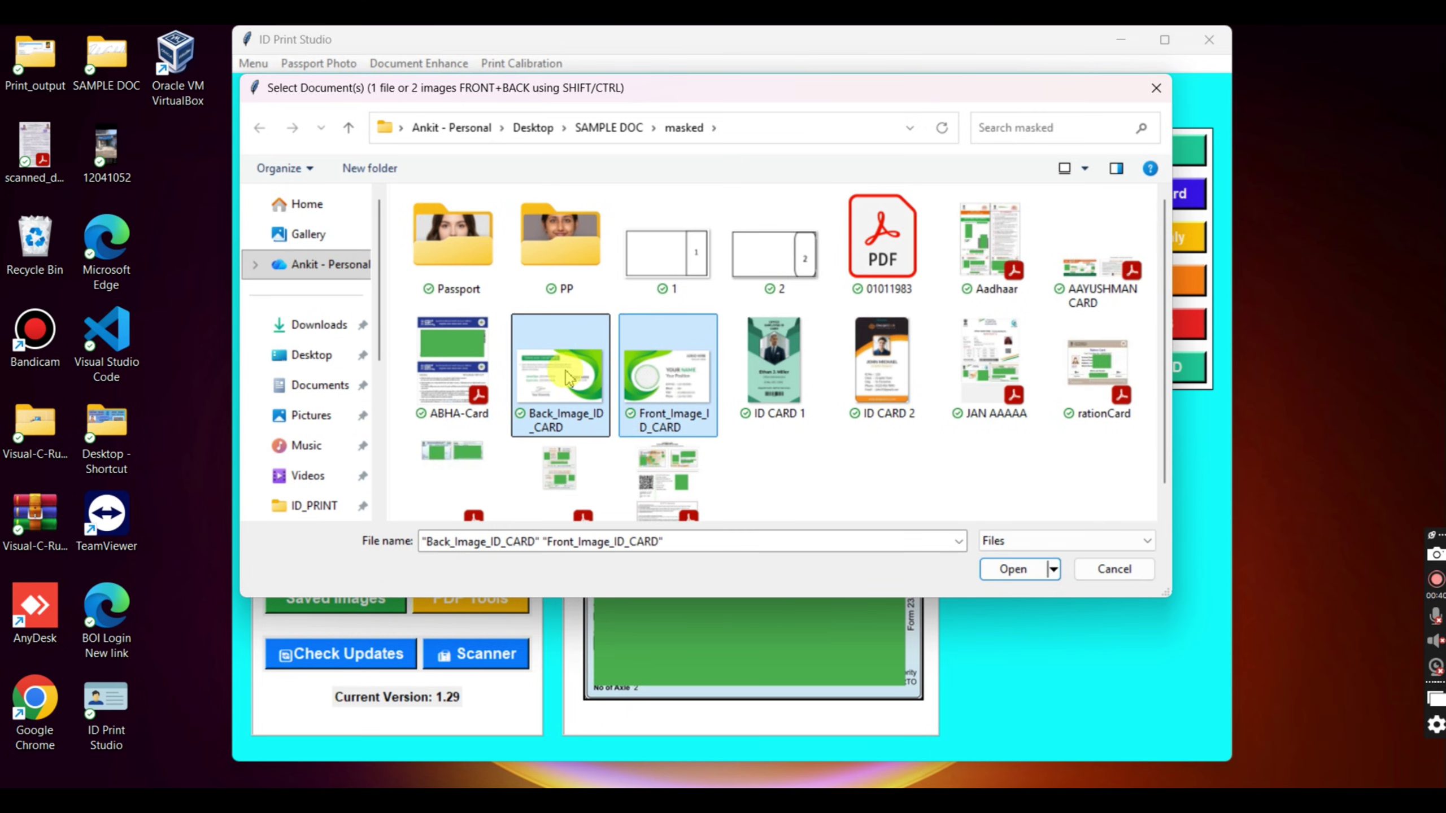
pyautogui.click(1028, 581)
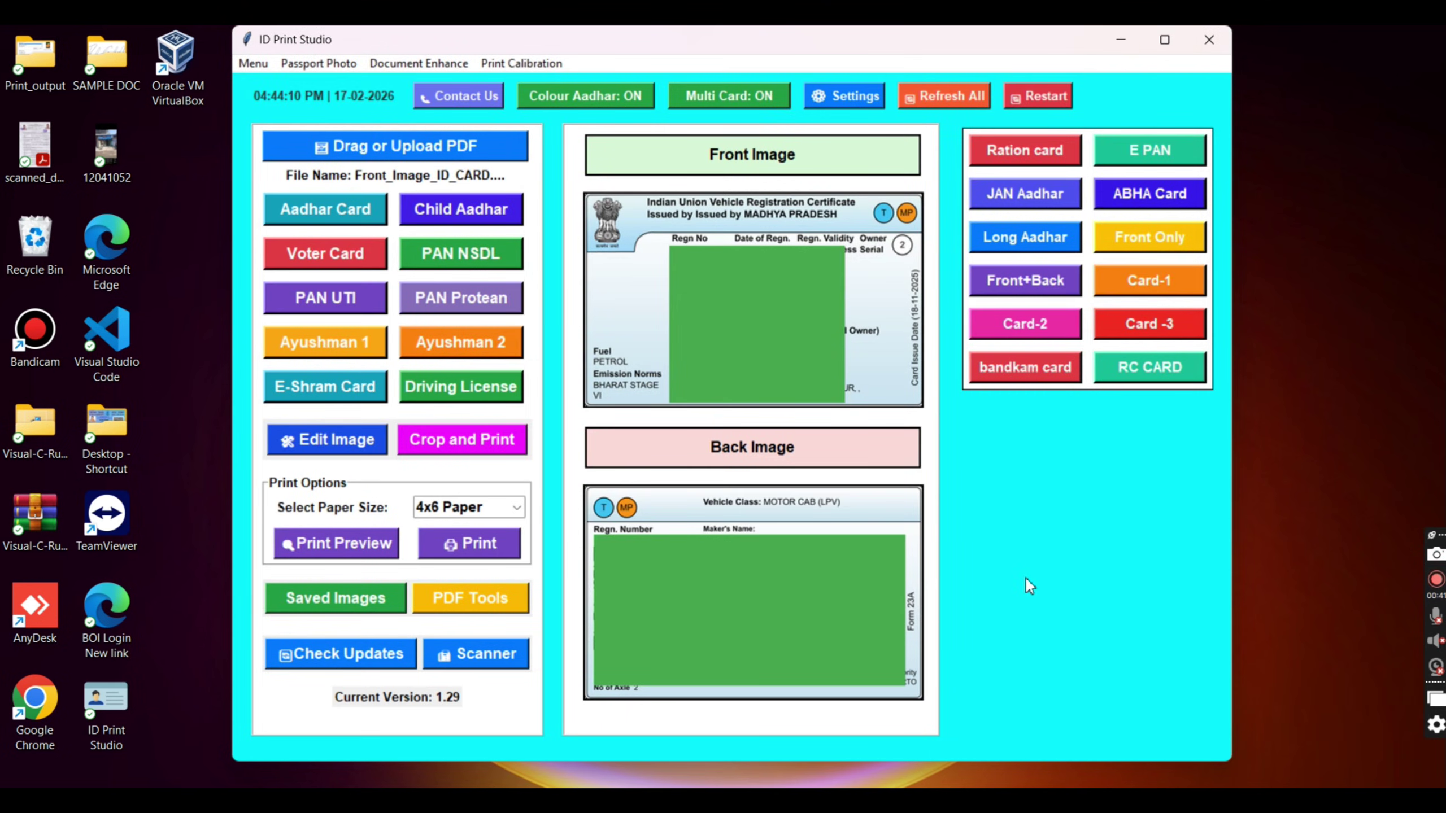
pyautogui.click(1020, 283)
pyautogui.click(768, 486)
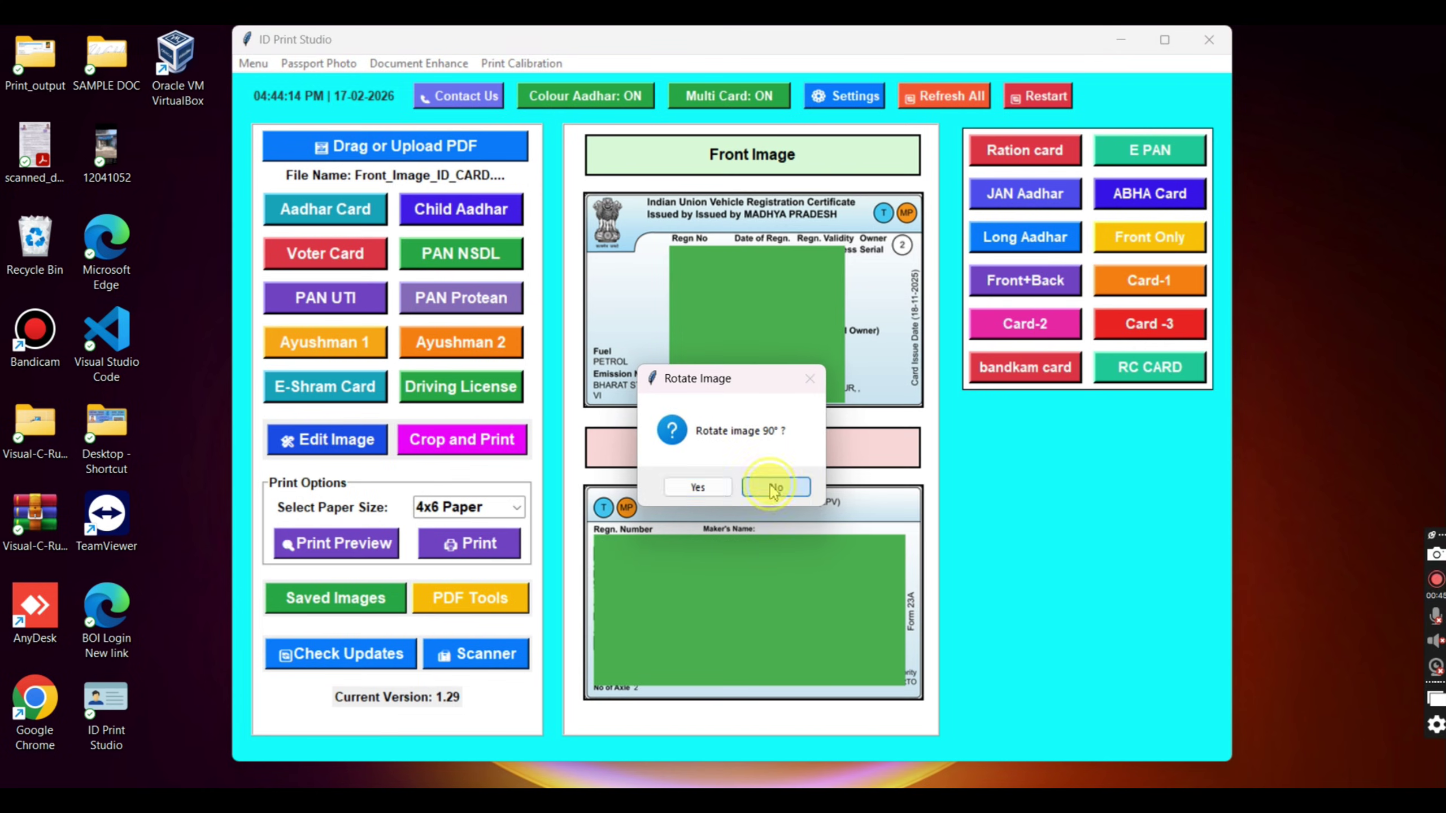
pyautogui.click(843, 495)
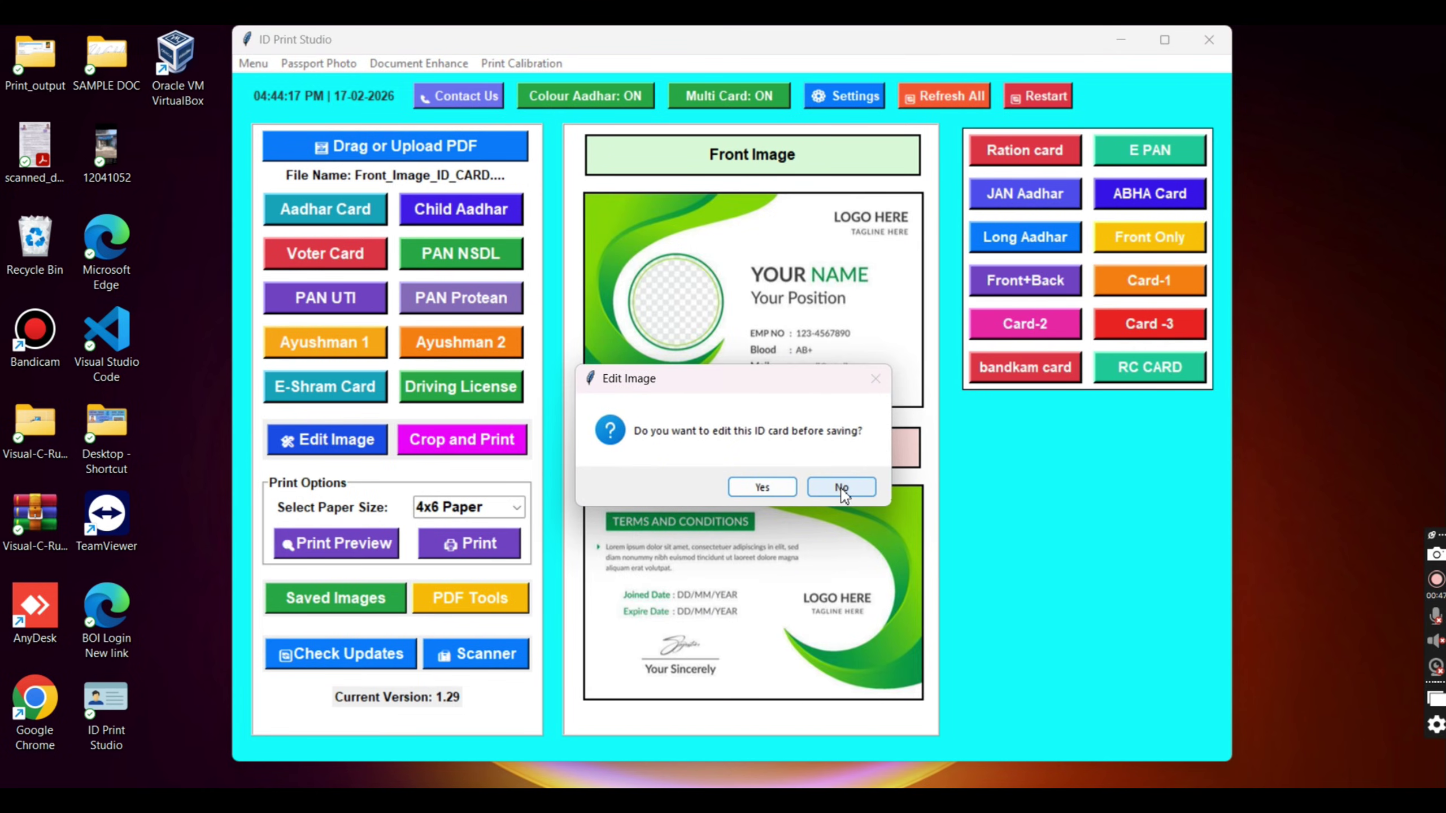
pyautogui.click(842, 490)
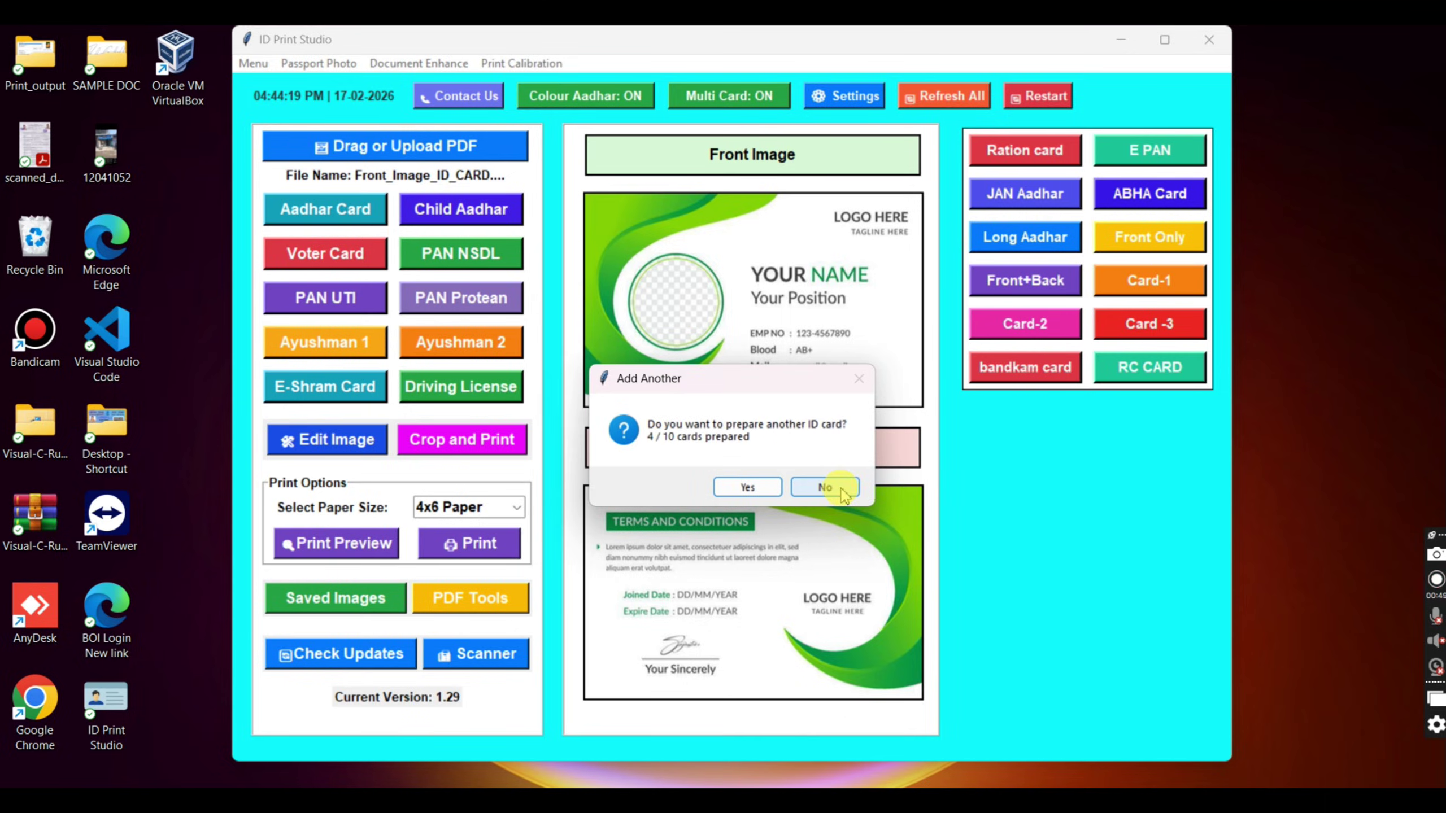
pyautogui.click(843, 489)
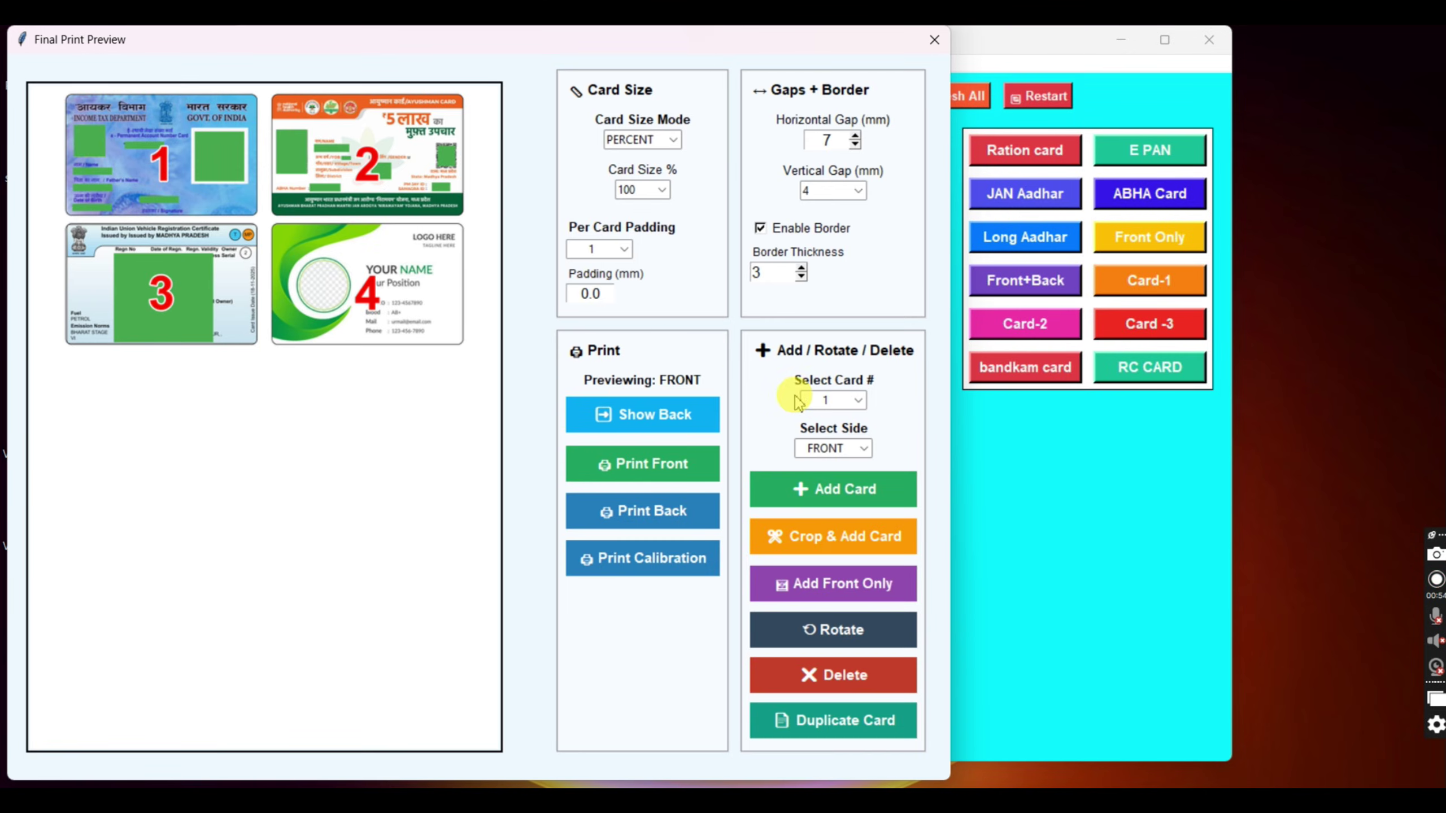
# Step: Duplicate card 4 three times on the sheet
pyautogui.click(828, 401)
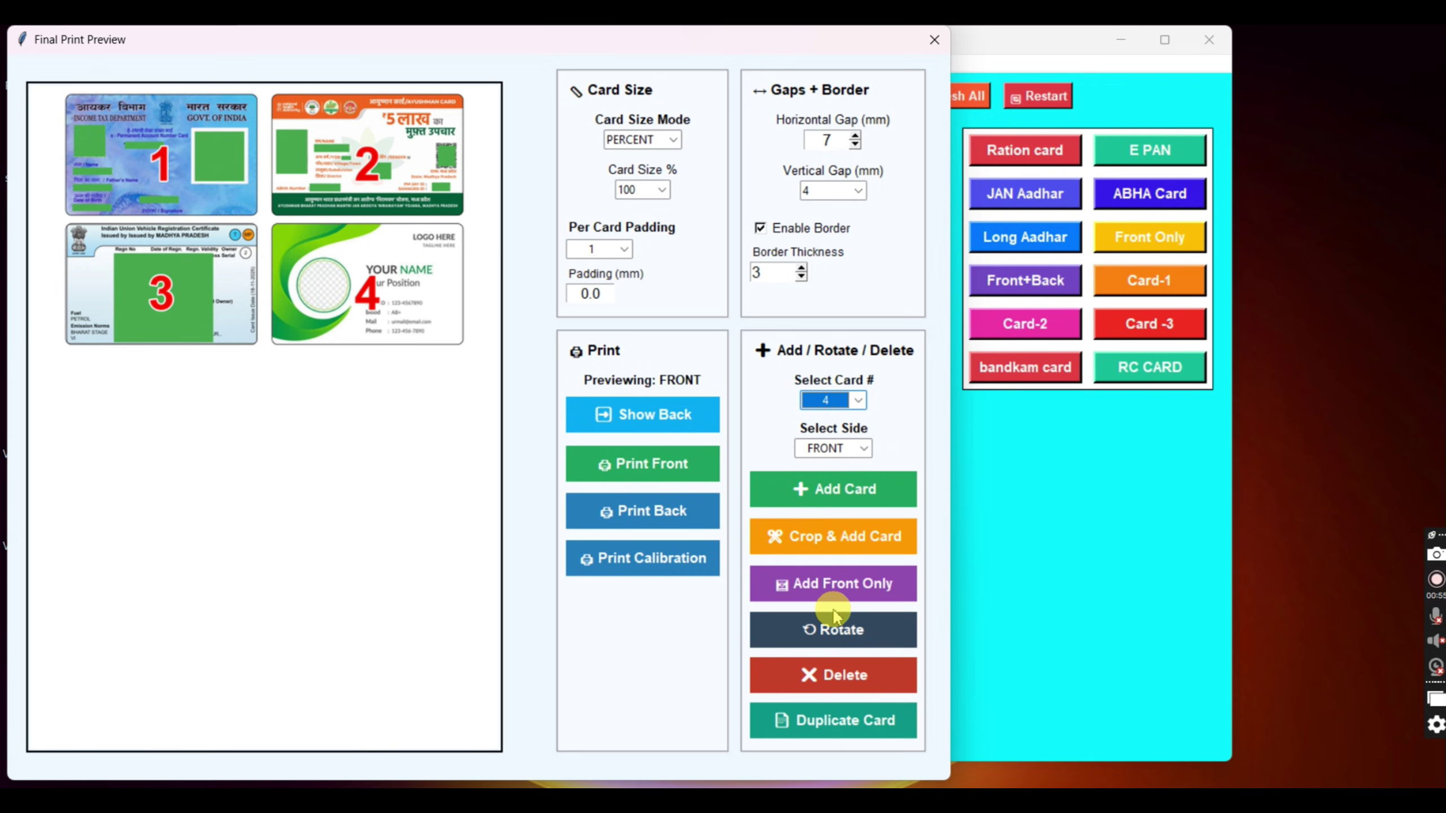
pyautogui.click(834, 720)
pyautogui.click(834, 721)
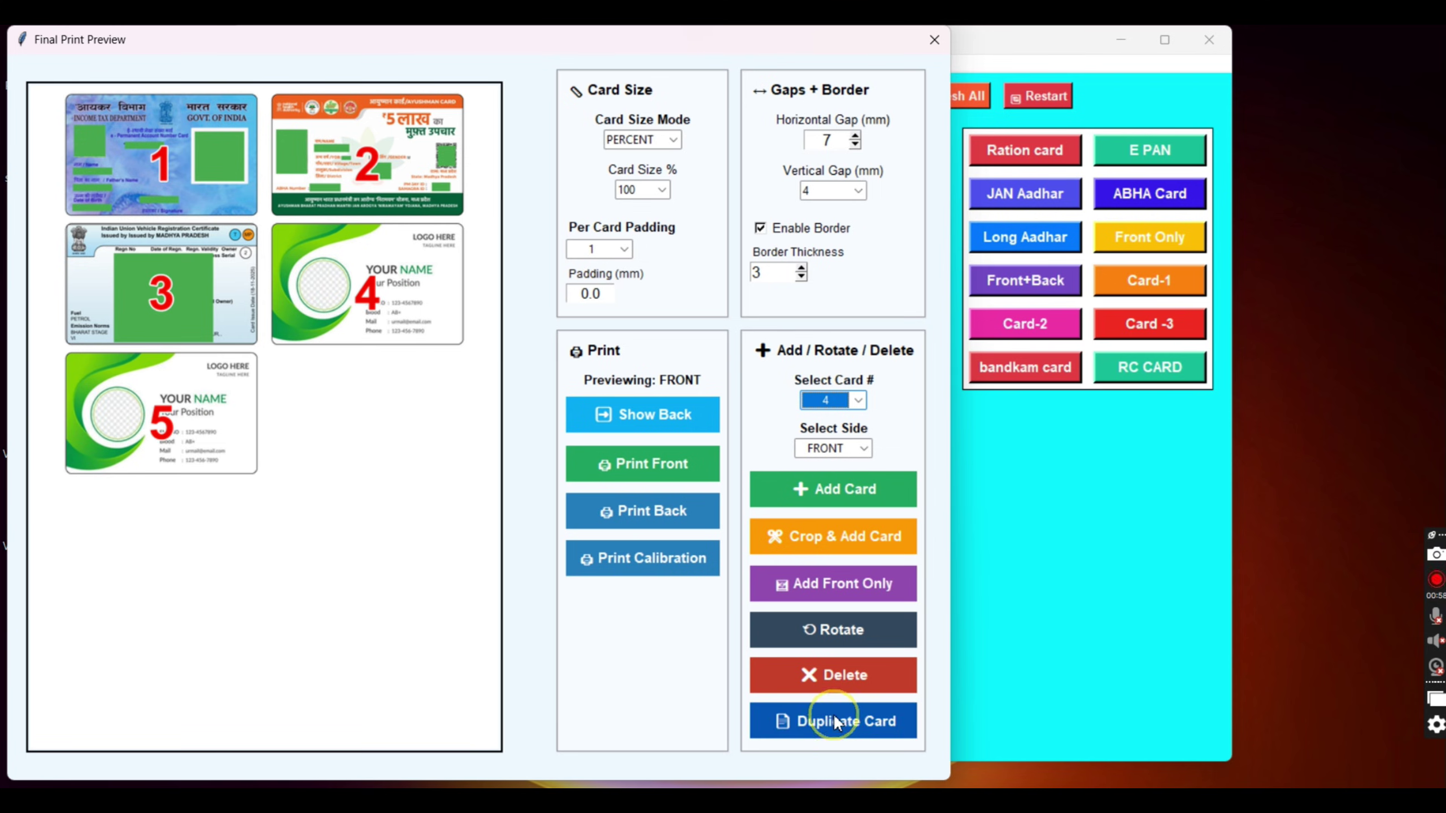
pyautogui.click(833, 721)
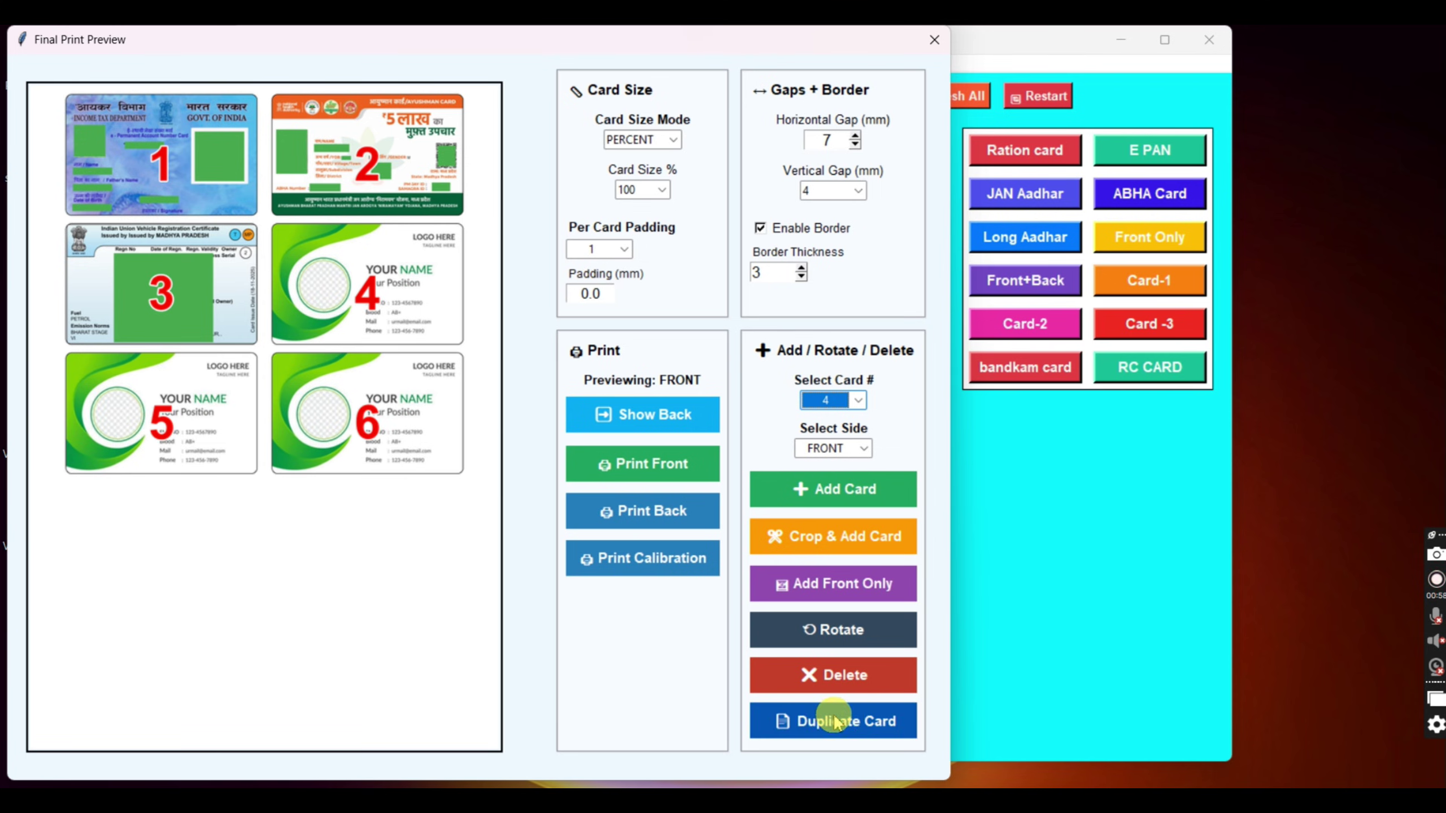
# Step: Preview the back side of the multi-card sheet and return to its front side
pyautogui.click(620, 427)
pyautogui.click(620, 422)
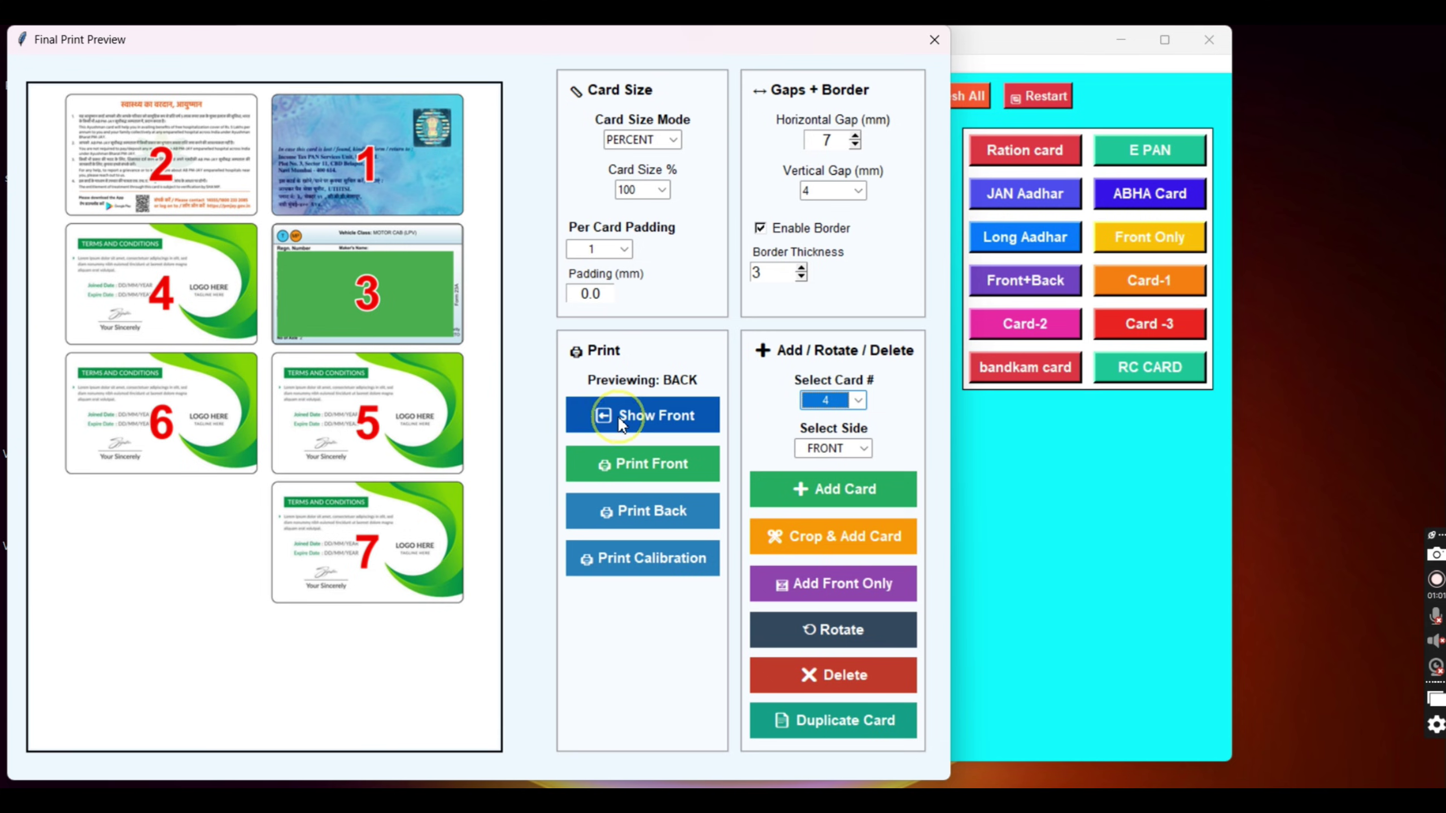
pyautogui.click(619, 421)
pyautogui.click(621, 424)
# Step: Add the VOTER CARD PDF as a Voter Card without editing it, and return to the sheet preview
pyautogui.click(786, 493)
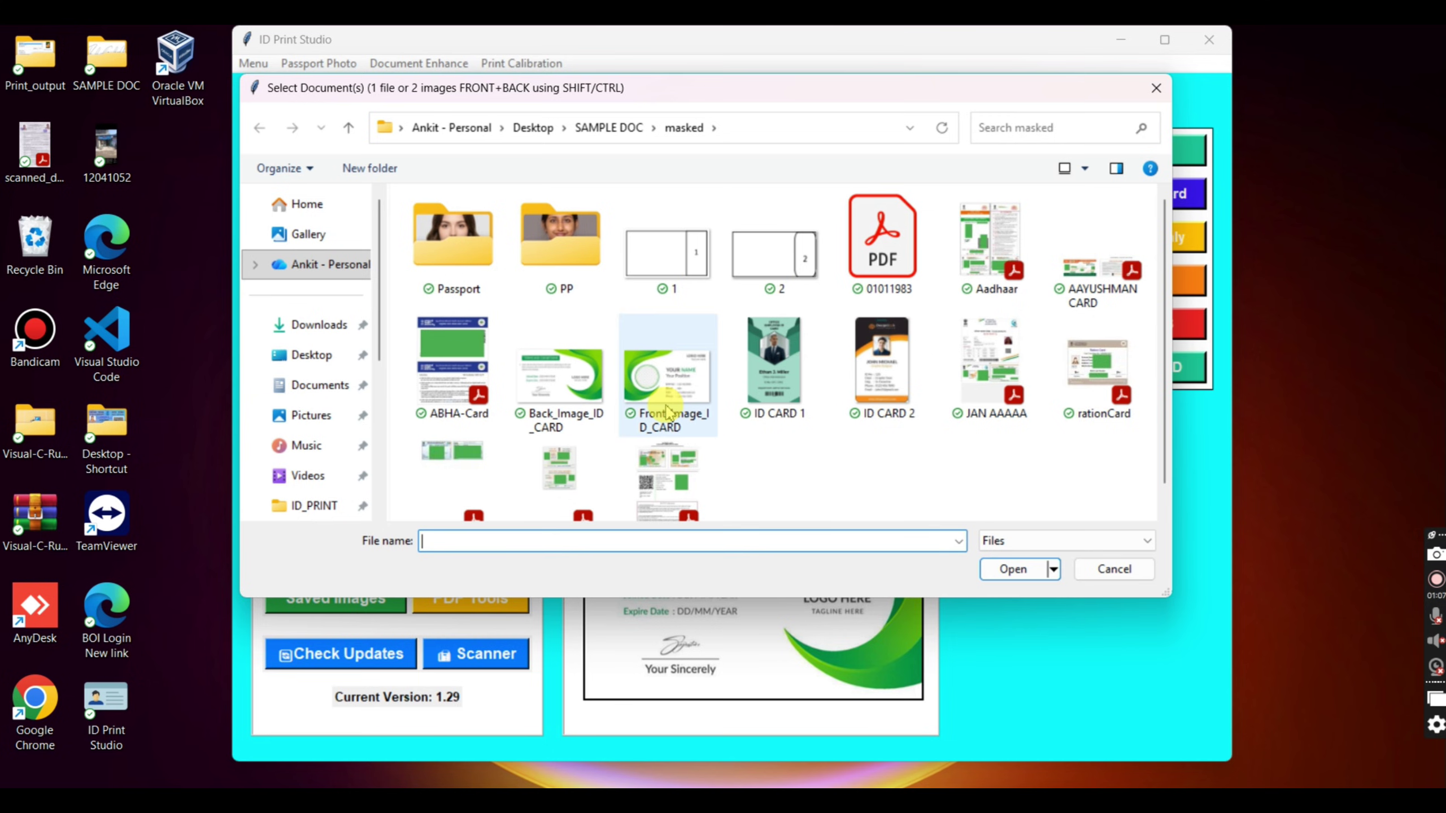
pyautogui.click(579, 466)
pyautogui.doubleClick(666, 462)
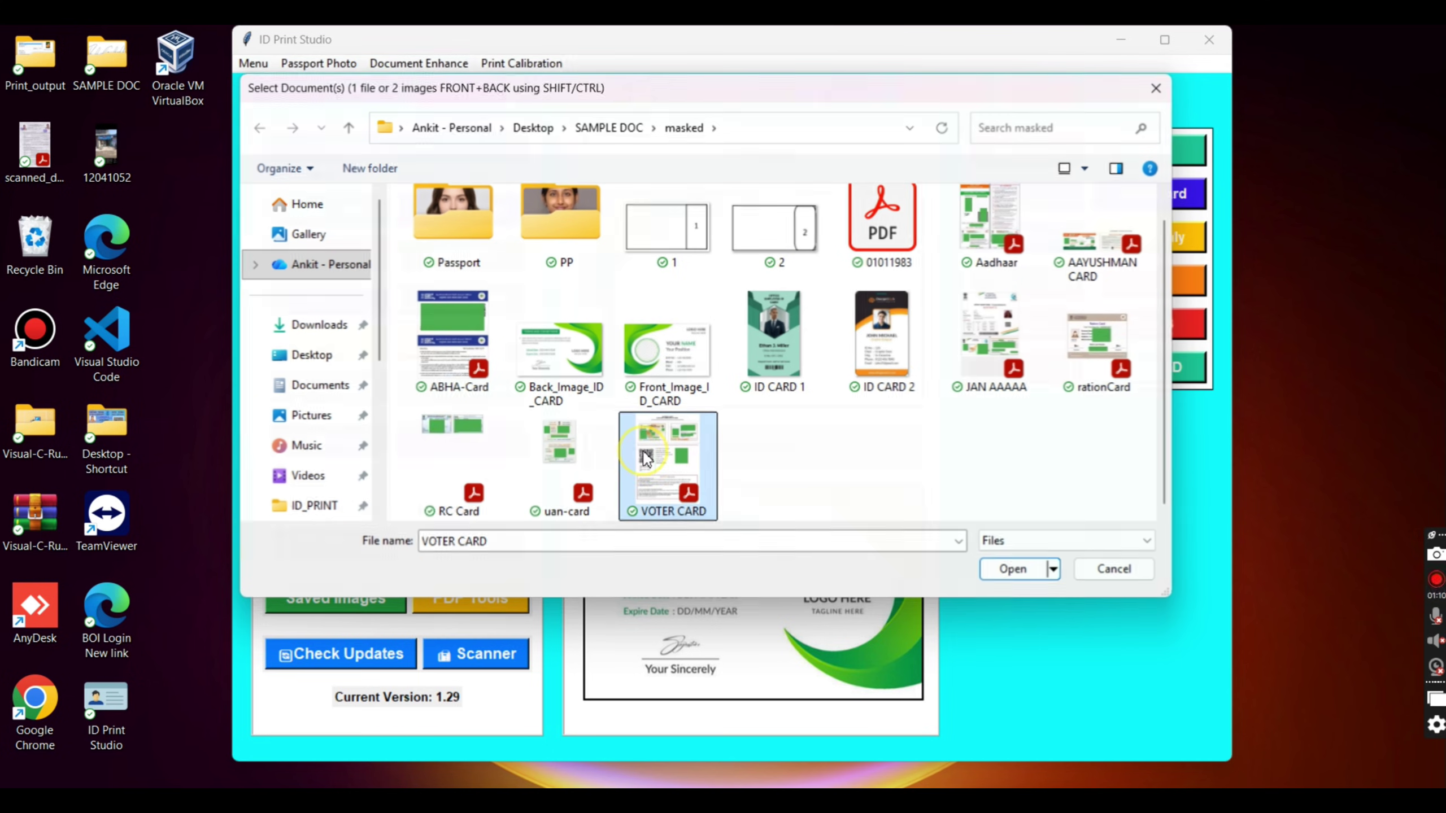
pyautogui.click(323, 268)
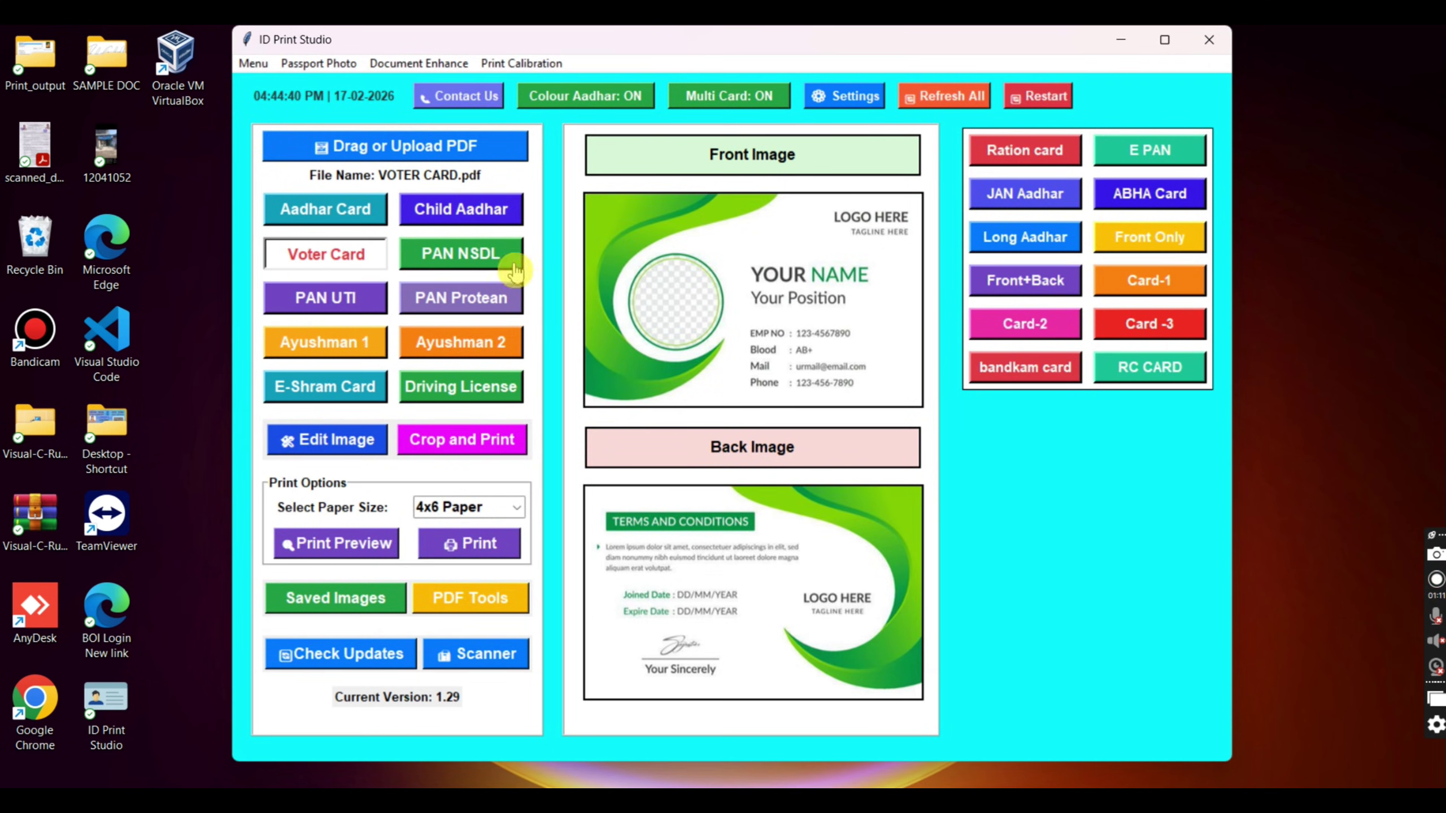
pyautogui.click(840, 487)
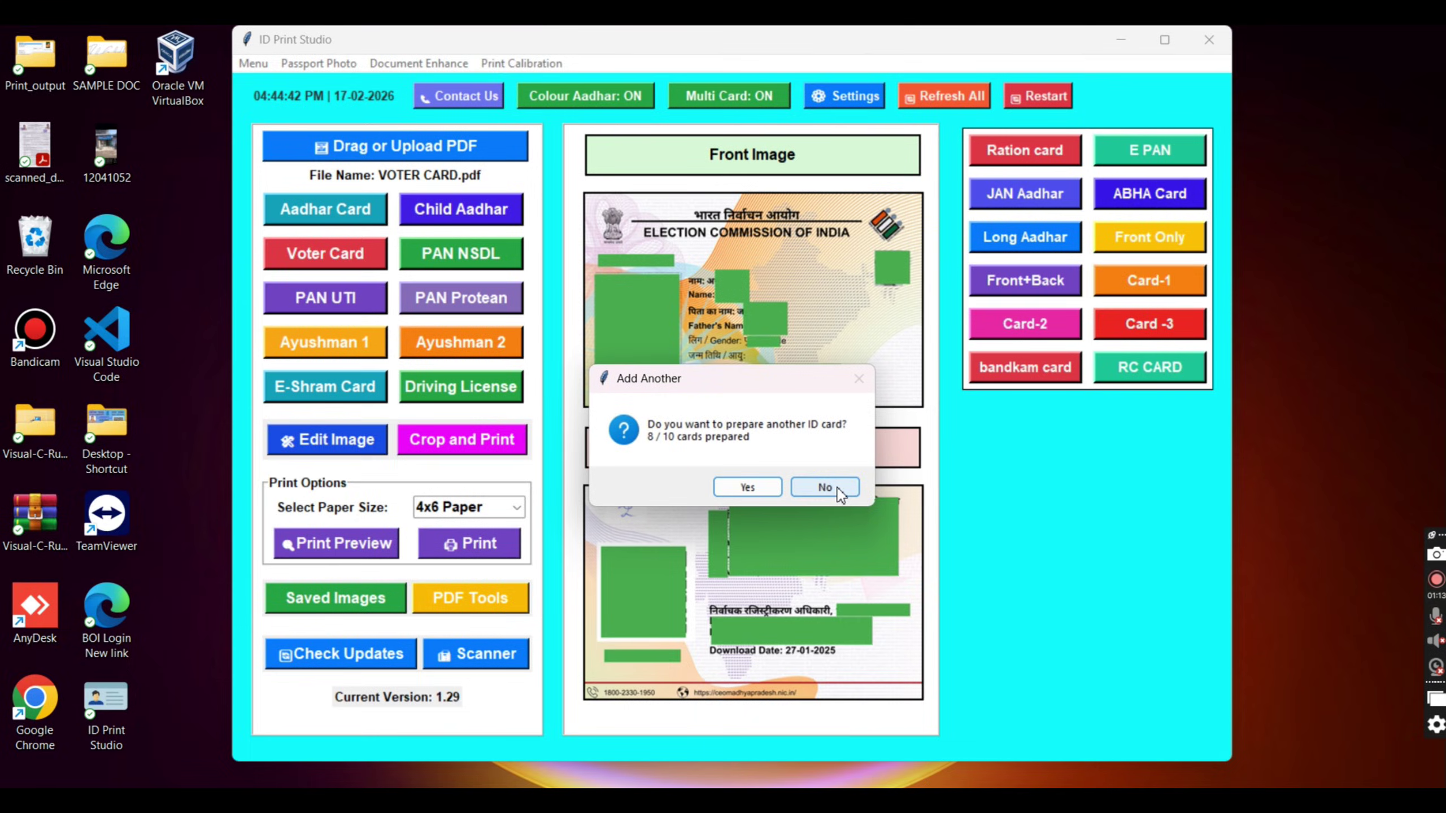
pyautogui.click(831, 487)
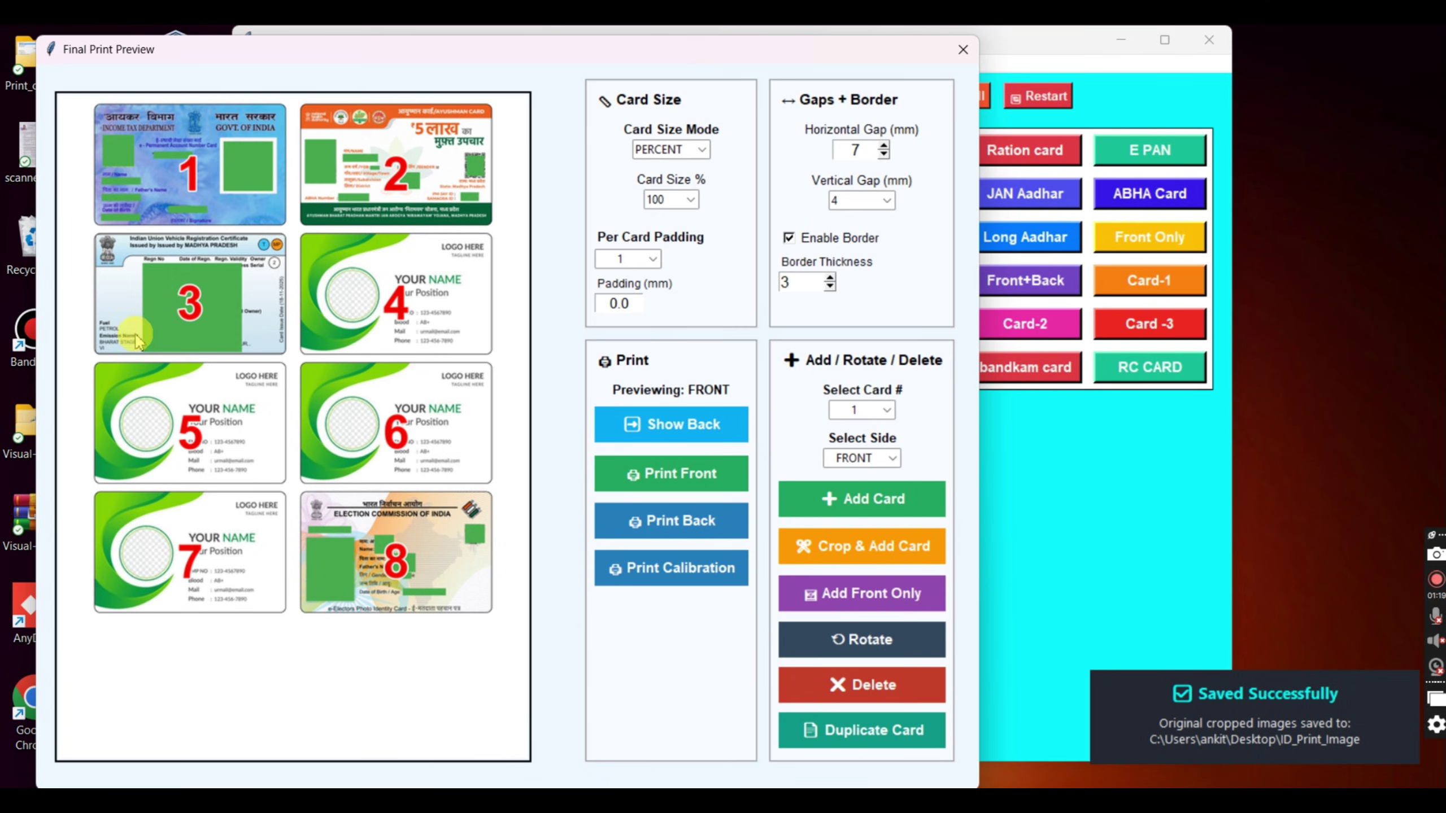
# Step: Delete card 3, the vehicle registration certificate, from the sheet
pyautogui.click(855, 410)
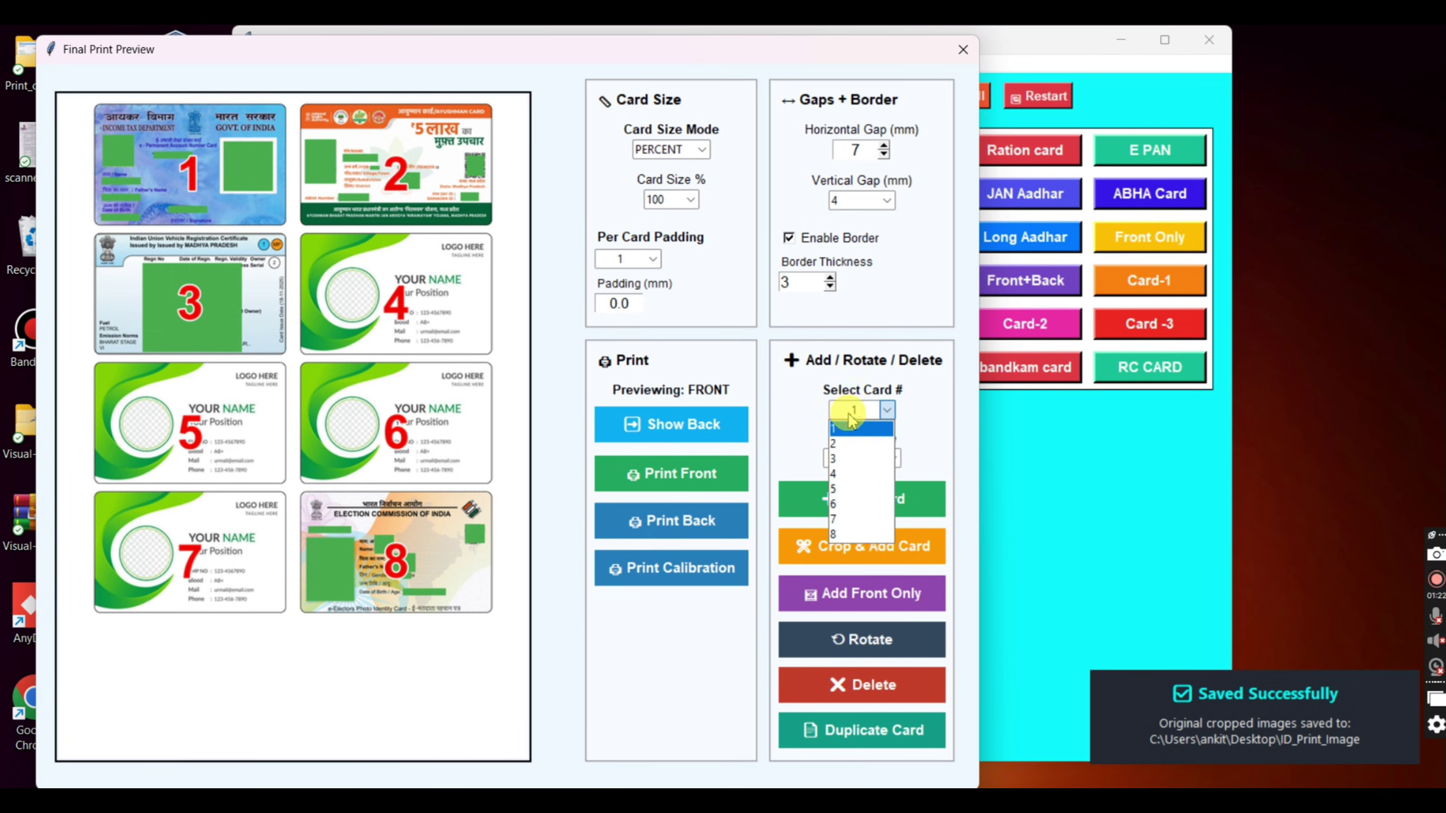
pyautogui.click(840, 460)
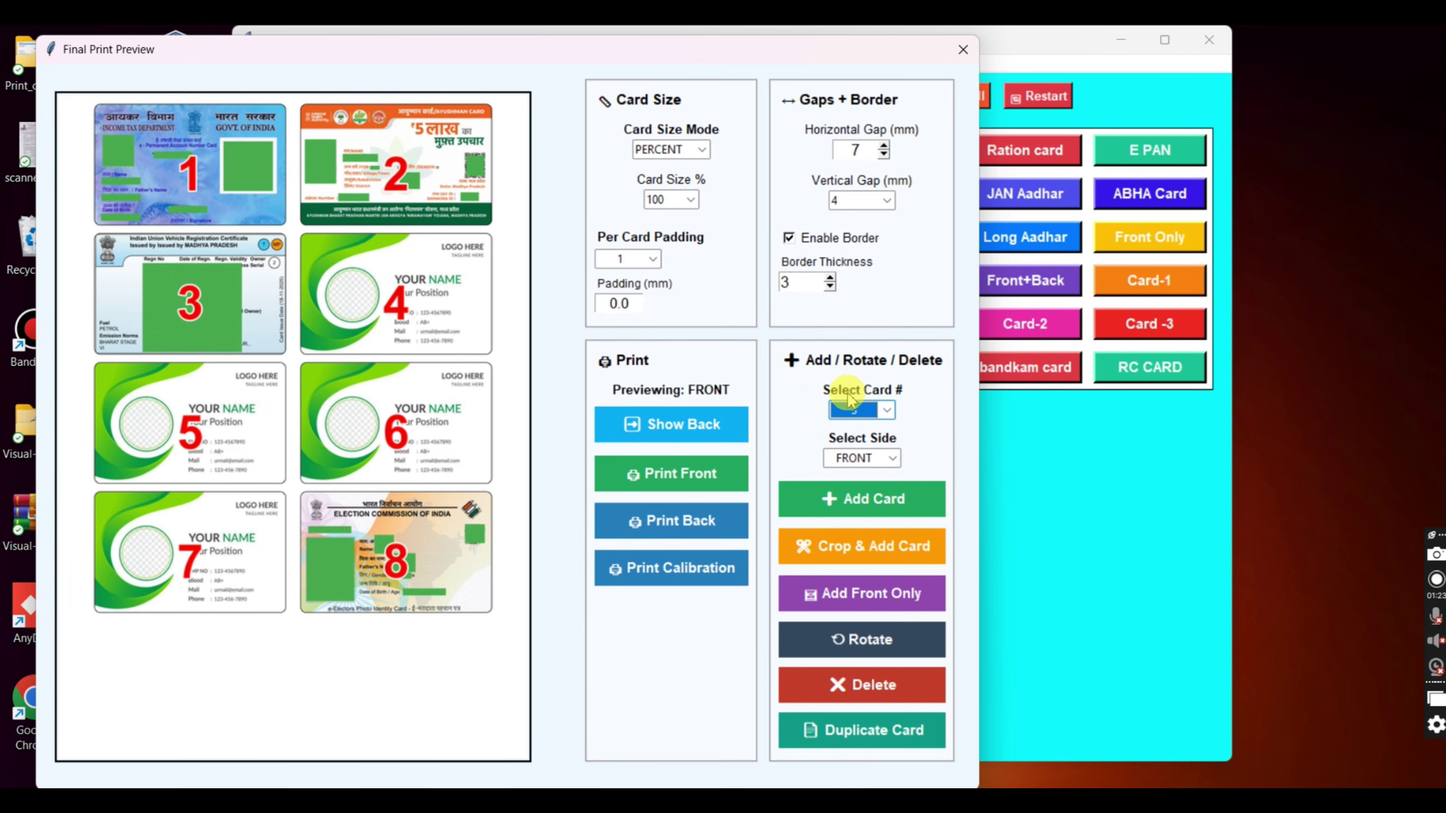
pyautogui.click(840, 685)
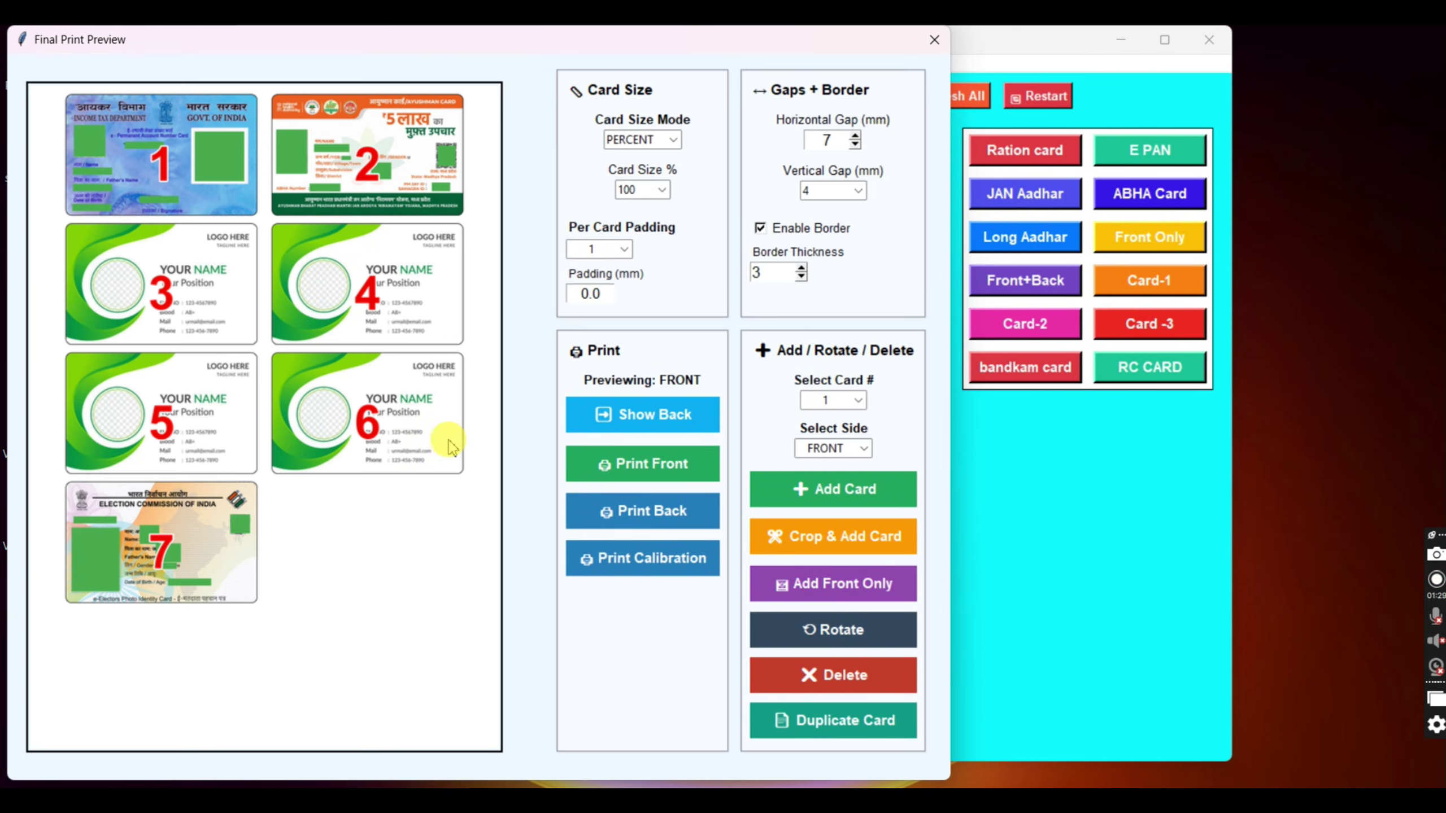
# Step: Open the print settings for the sheet's front side, cancel them, and start printing the back side
pyautogui.click(611, 471)
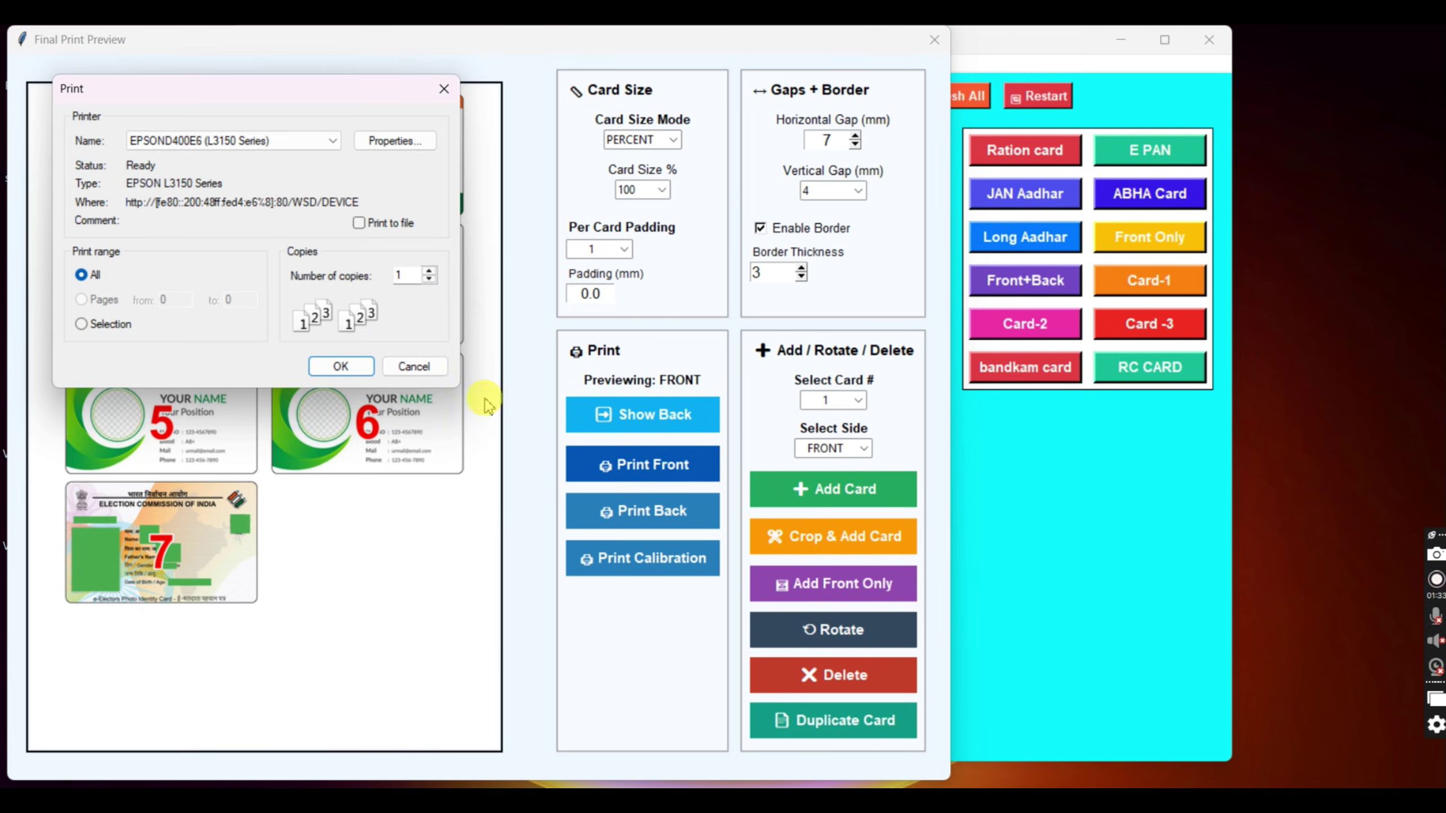
pyautogui.click(414, 366)
pyautogui.click(626, 511)
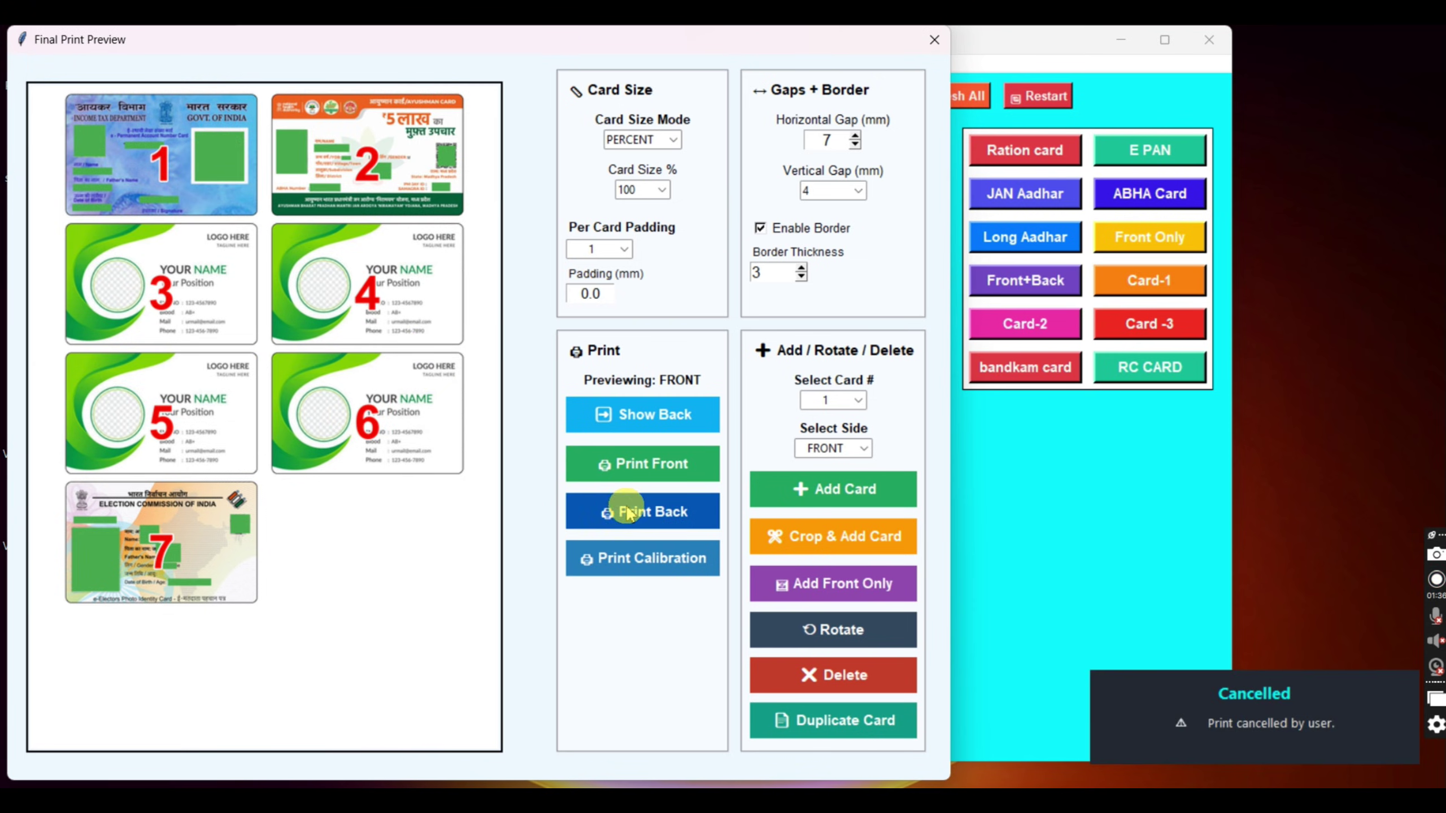